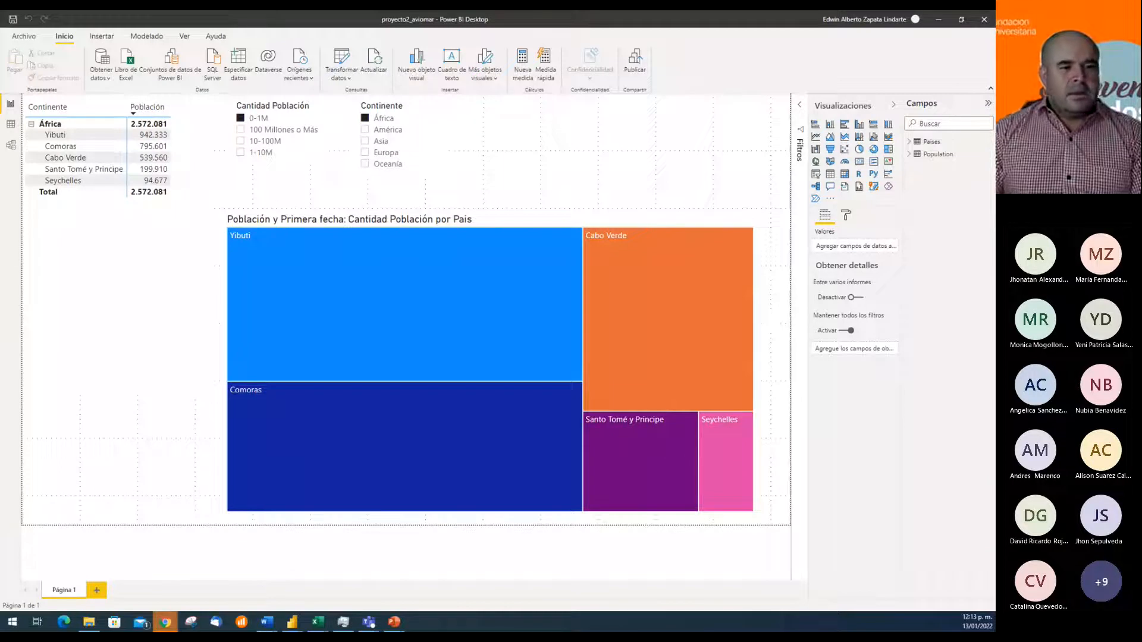
# Open the data view and expand the Countries, Paises and Population tables to examine their columns
pyautogui.click(639, 161)
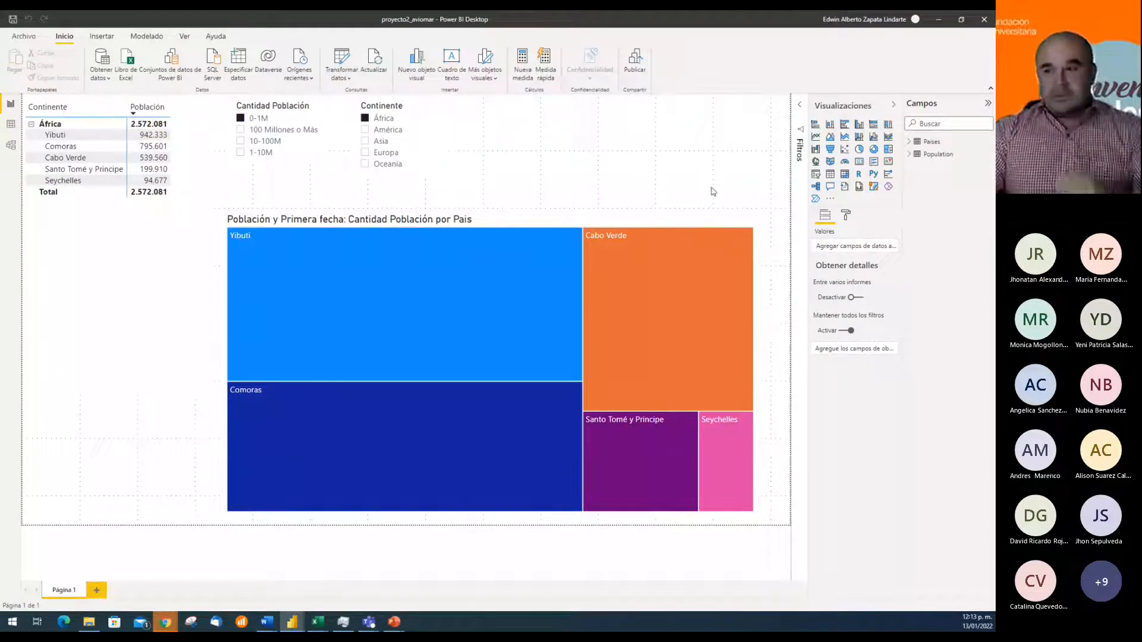
pyautogui.click(11, 124)
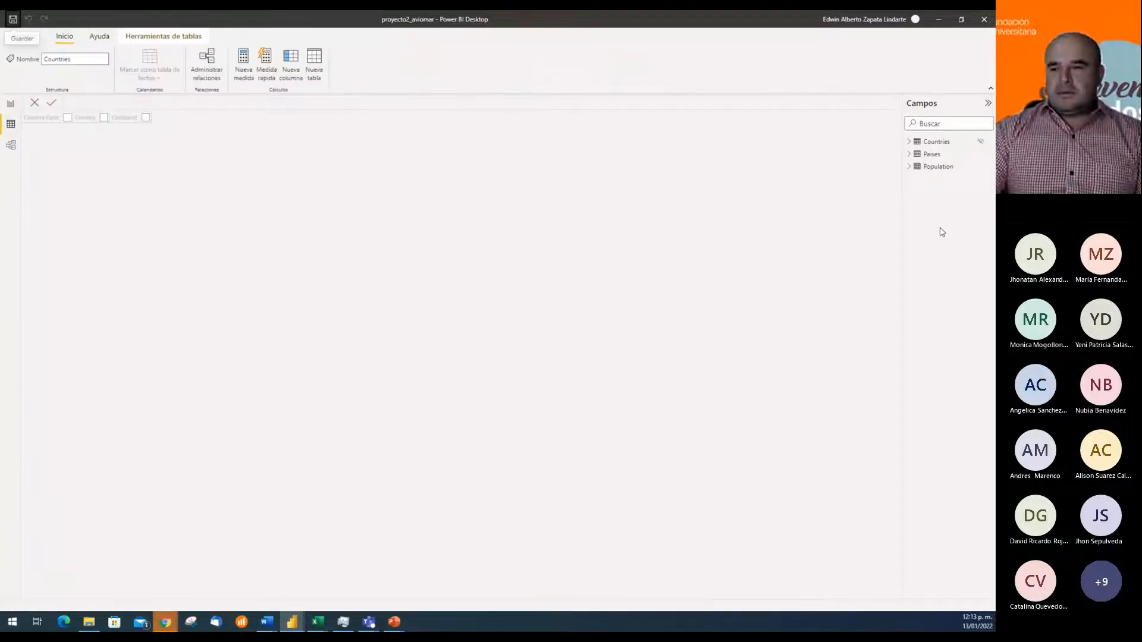
pyautogui.click(909, 142)
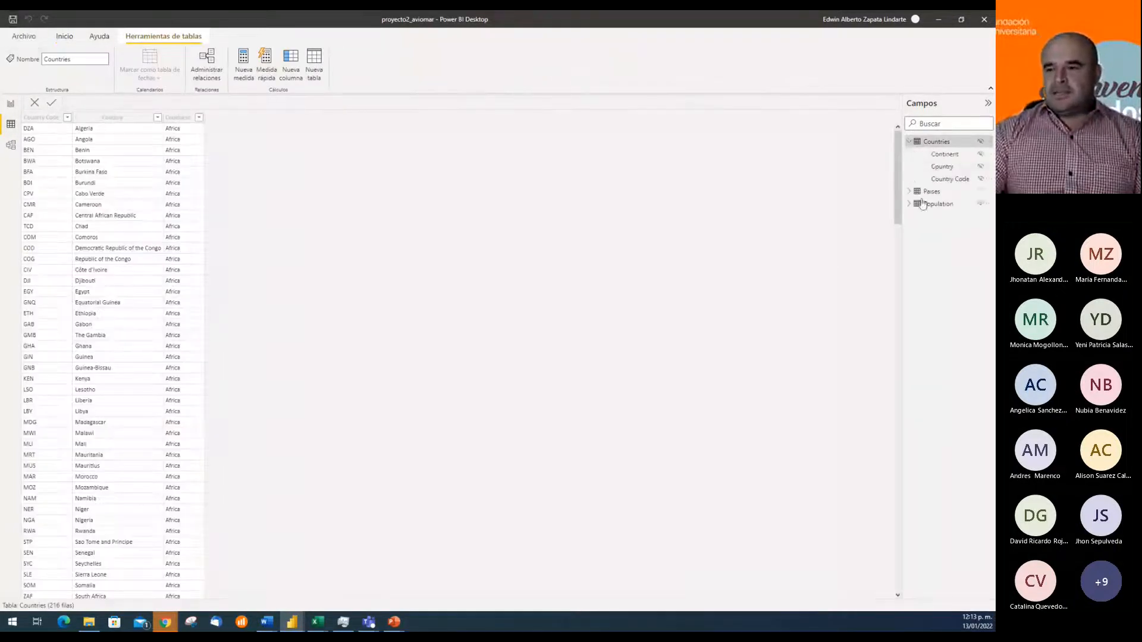
pyautogui.click(909, 191)
pyautogui.click(909, 242)
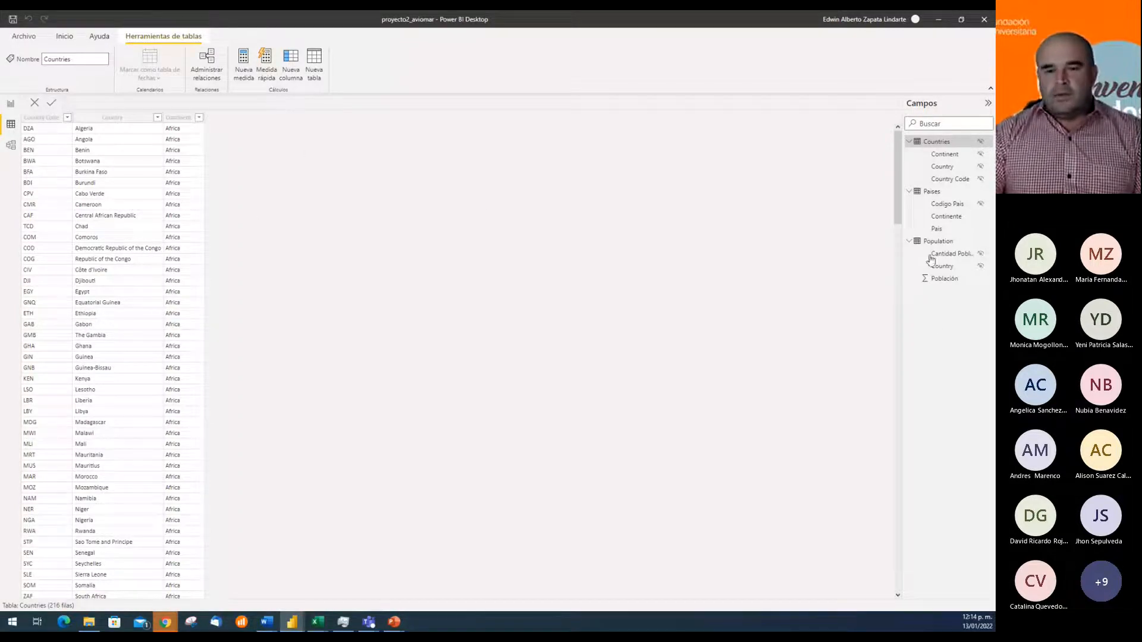
# In the model view, move the Countries table slightly aside and bring the Paises table closer to it
pyautogui.click(11, 146)
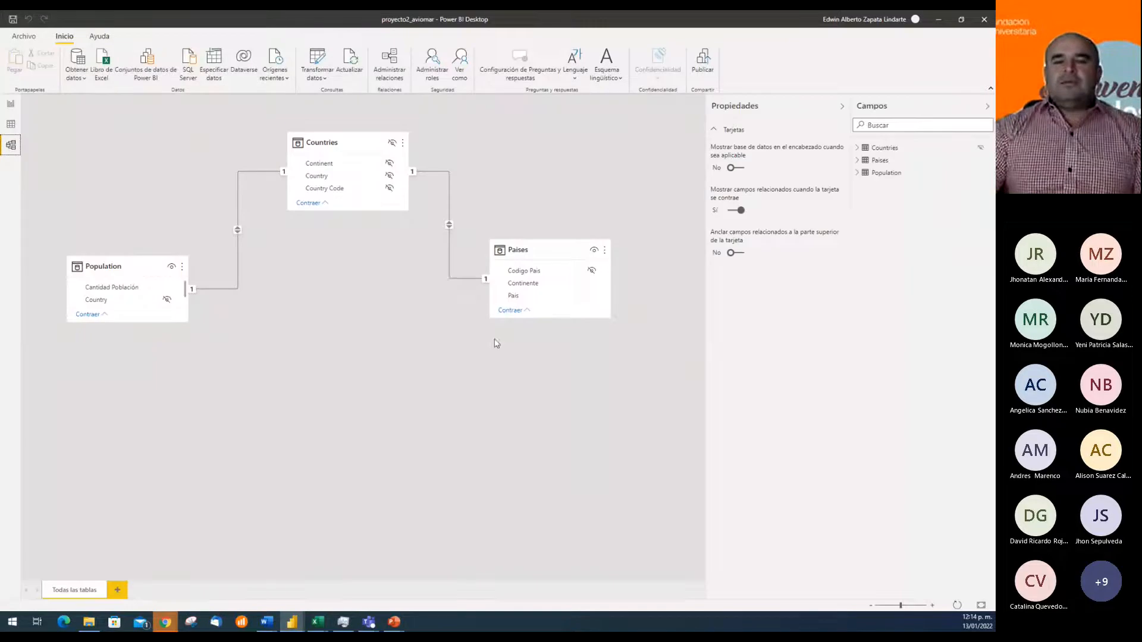
pyautogui.moveTo(347, 142); pyautogui.dragTo(310, 141)
pyautogui.moveTo(533, 252); pyautogui.dragTo(513, 263)
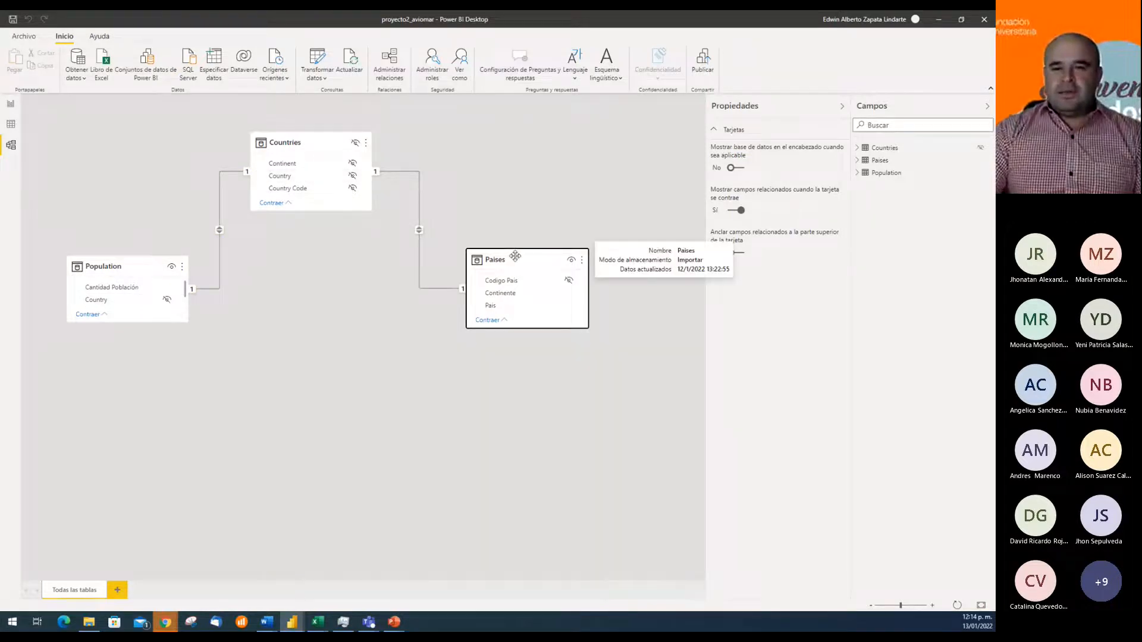
pyautogui.moveTo(516, 255); pyautogui.dragTo(497, 250)
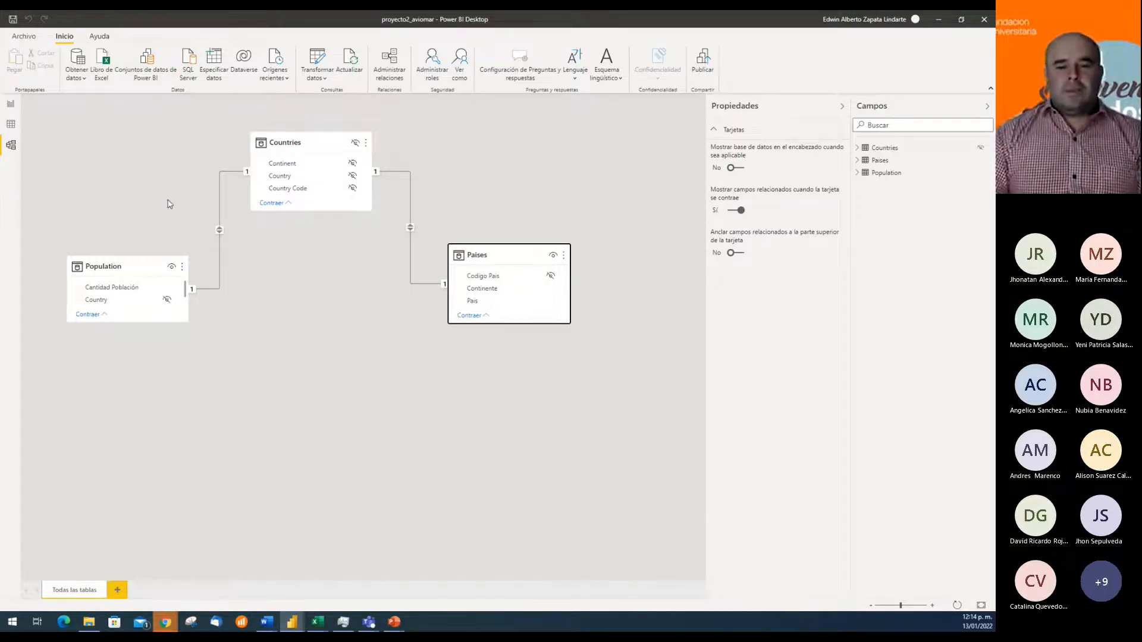
# Return to the report, expand the Paises and Population fields, and select the continent matrix to see which fields it uses
pyautogui.click(11, 106)
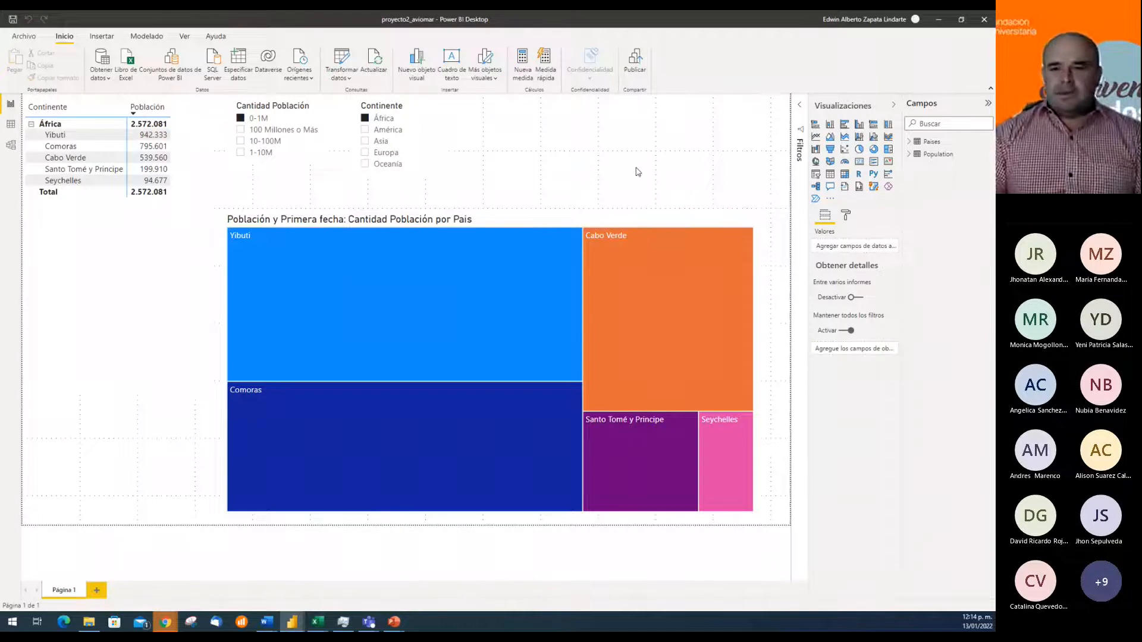
pyautogui.click(909, 141)
pyautogui.click(909, 182)
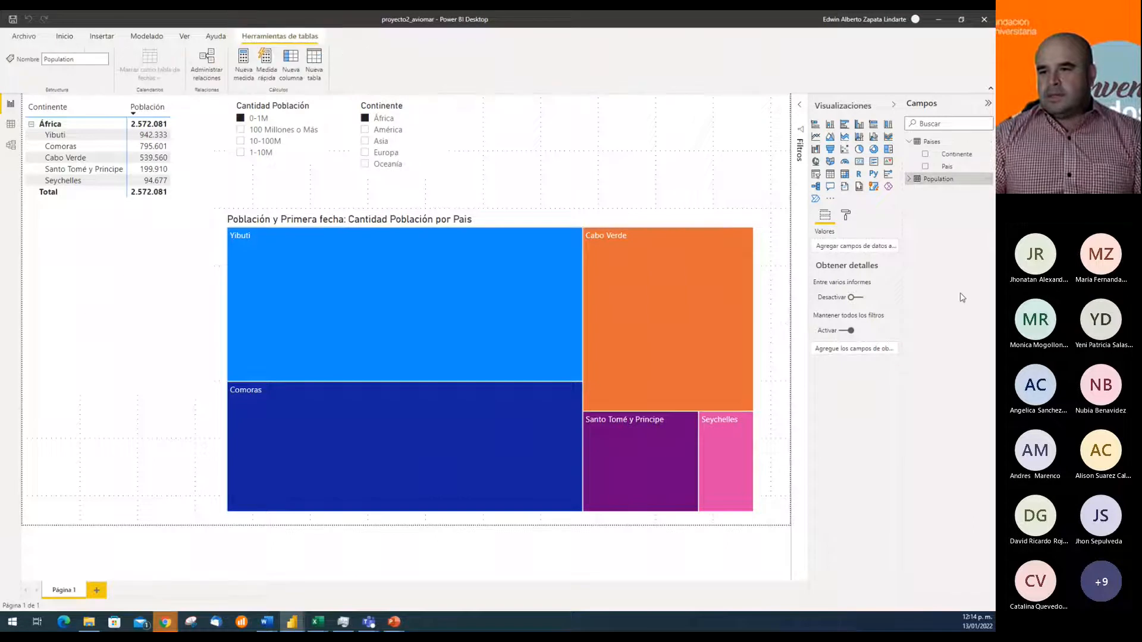
pyautogui.click(908, 179)
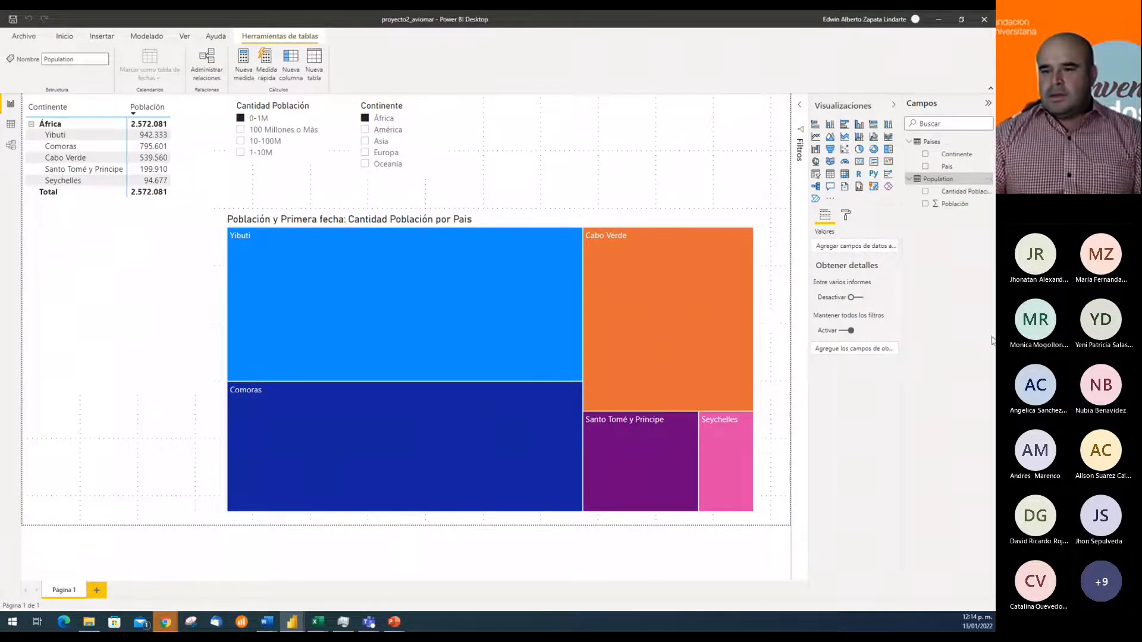
pyautogui.click(192, 224)
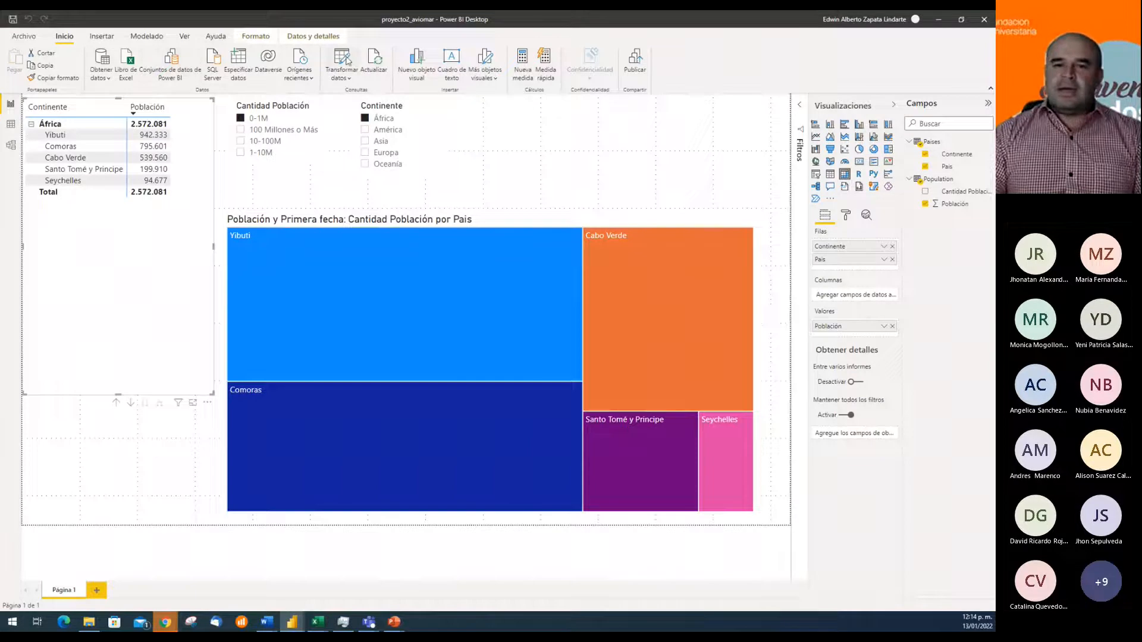
# Review the rules of the Cantidad Población conditional column in Power Query, and return to the report with close and apply
pyautogui.click(348, 61)
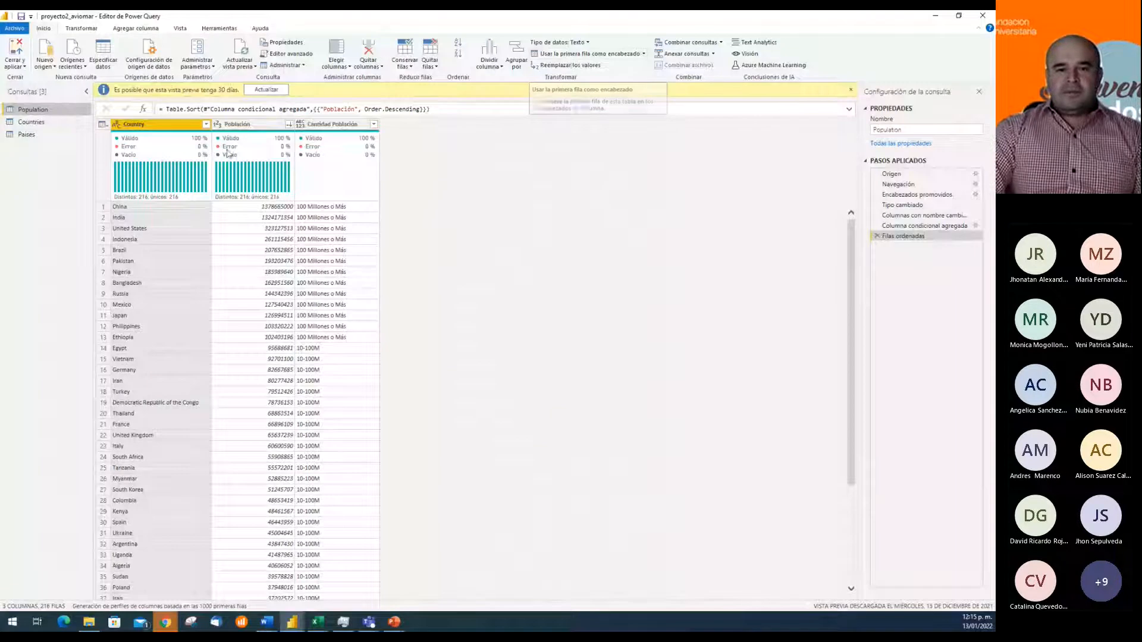
pyautogui.moveTo(167, 192)
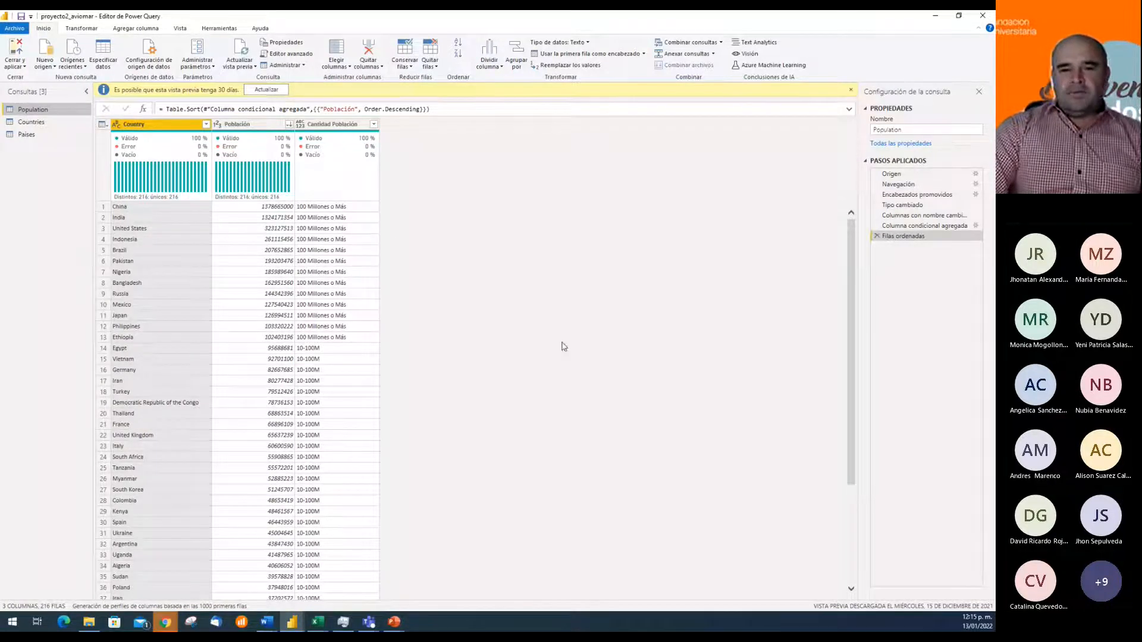
pyautogui.click(135, 29)
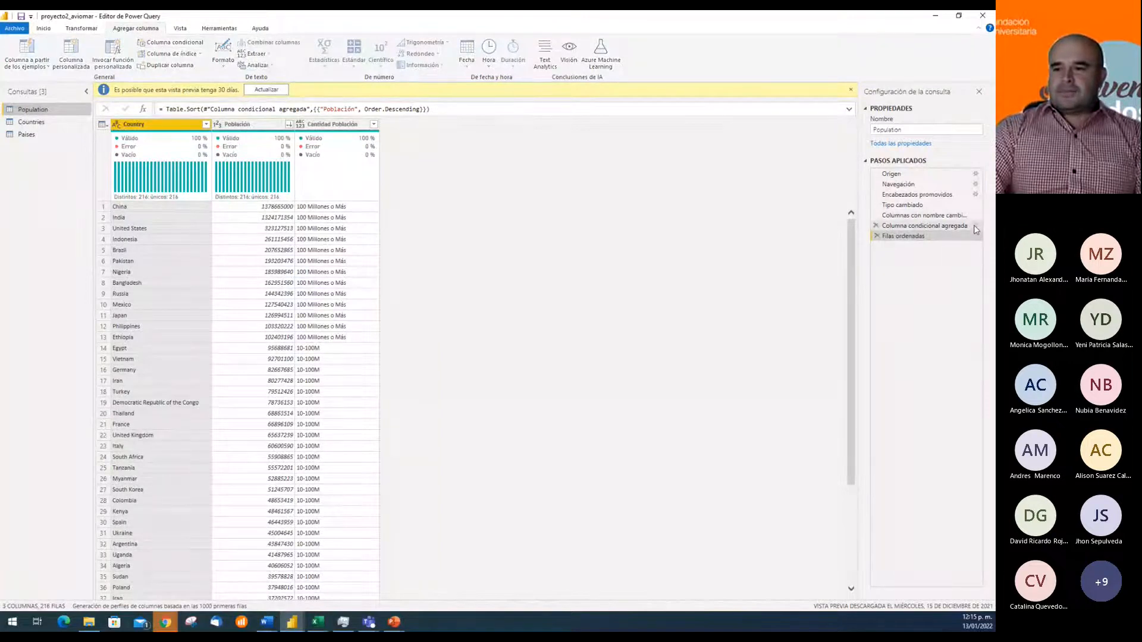
pyautogui.click(972, 227)
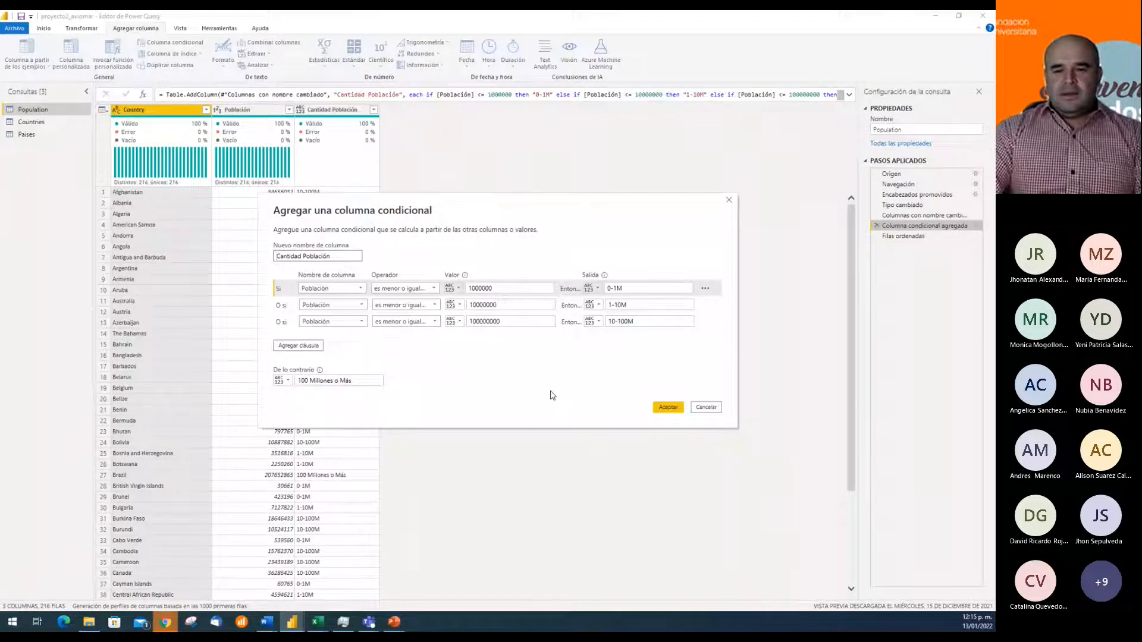
pyautogui.click(710, 409)
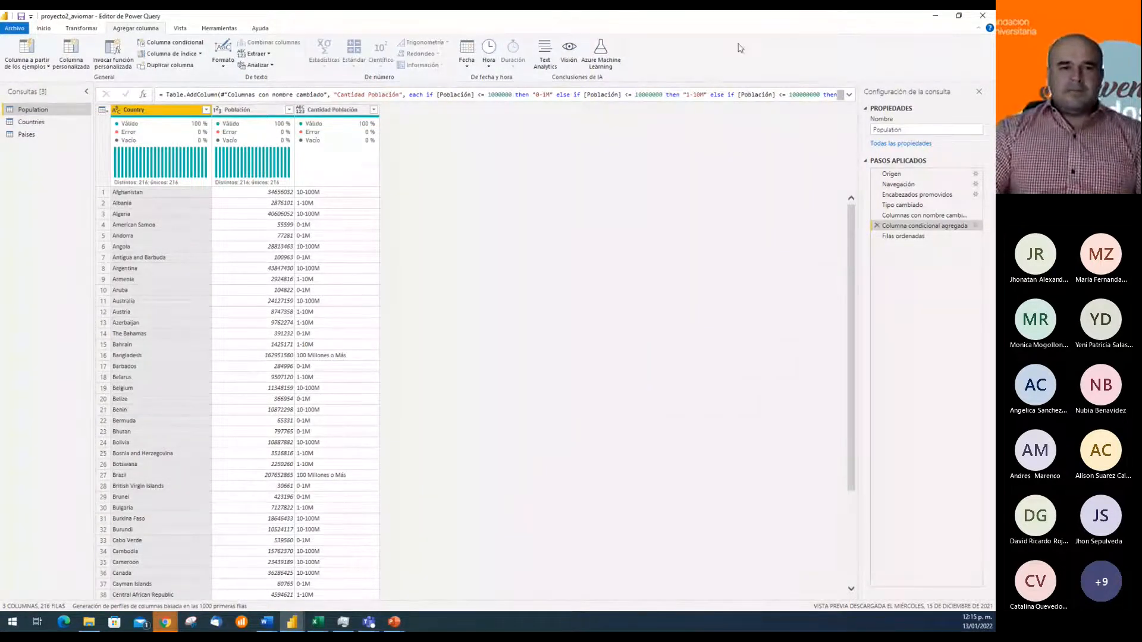
pyautogui.click(44, 28)
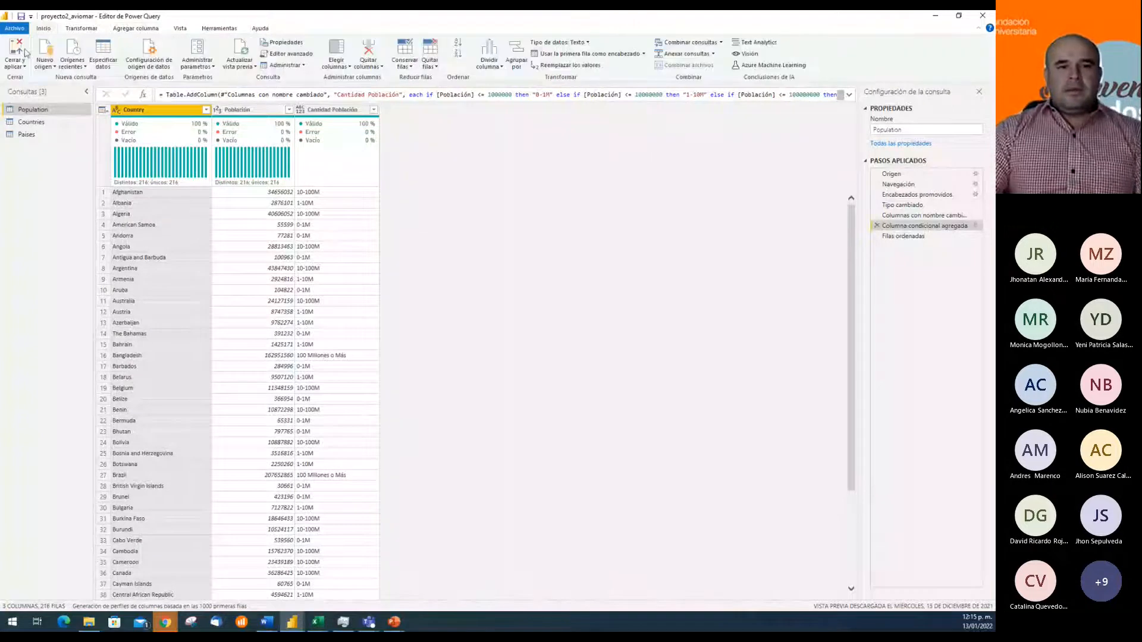
pyautogui.click(25, 53)
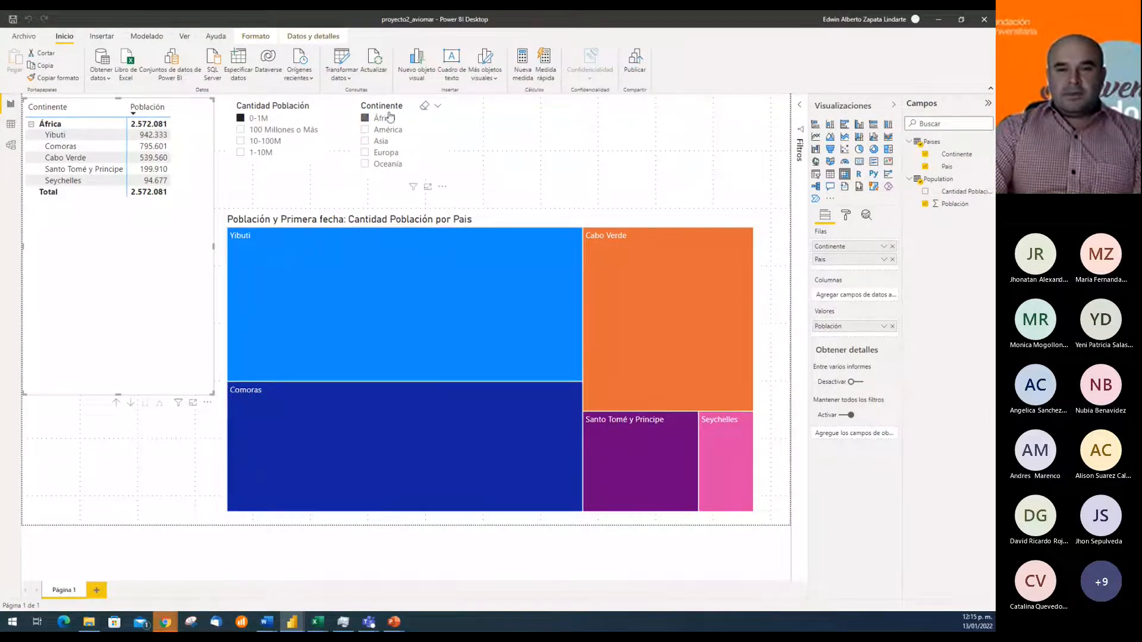
# Try the slicers with América and 100 Millones o Más, and clear the Continente and Cantidad Población selections
pyautogui.click(440, 139)
pyautogui.click(365, 130)
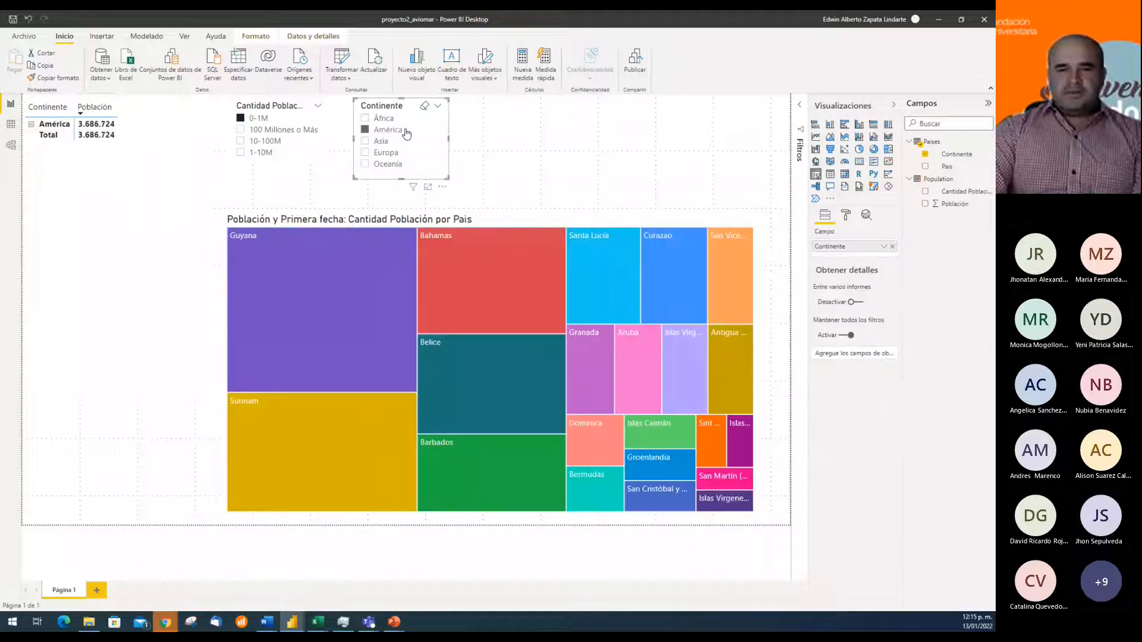
pyautogui.click(366, 119)
pyautogui.click(366, 118)
pyautogui.click(324, 132)
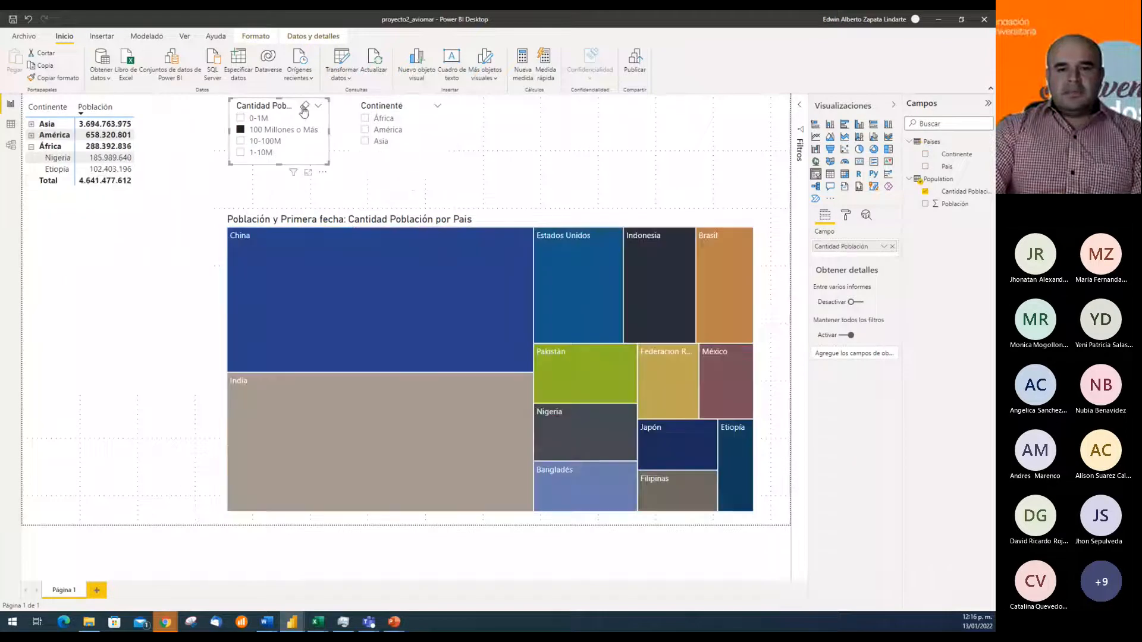
pyautogui.click(304, 107)
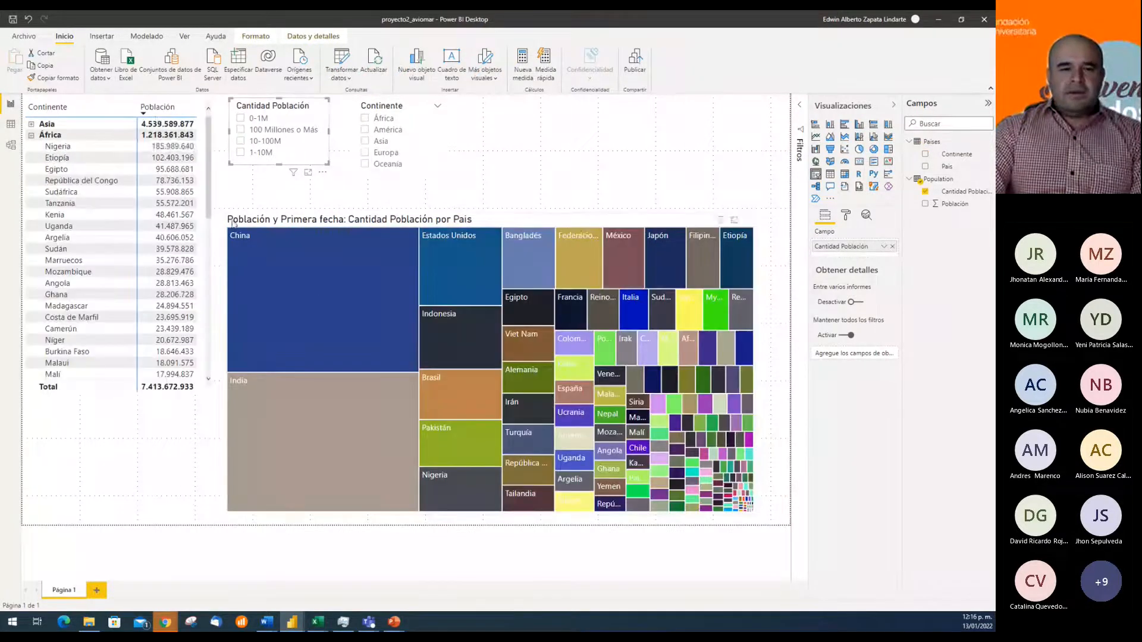
# Collapse the África row in the continent matrix and check the fields used by the population treemap
pyautogui.click(107, 104)
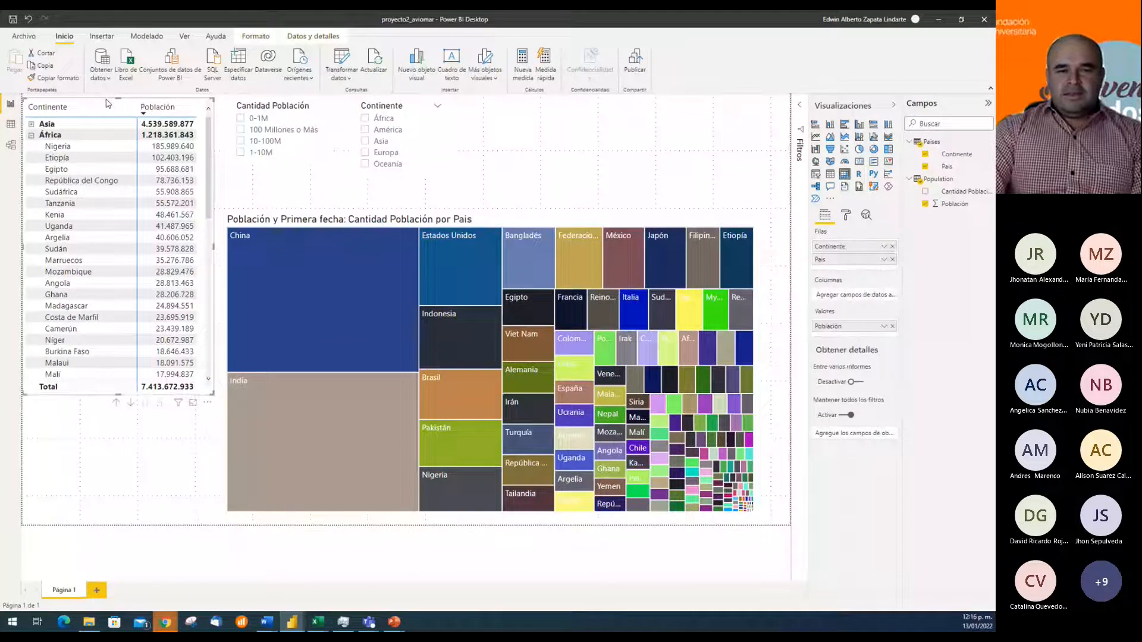
pyautogui.click(32, 136)
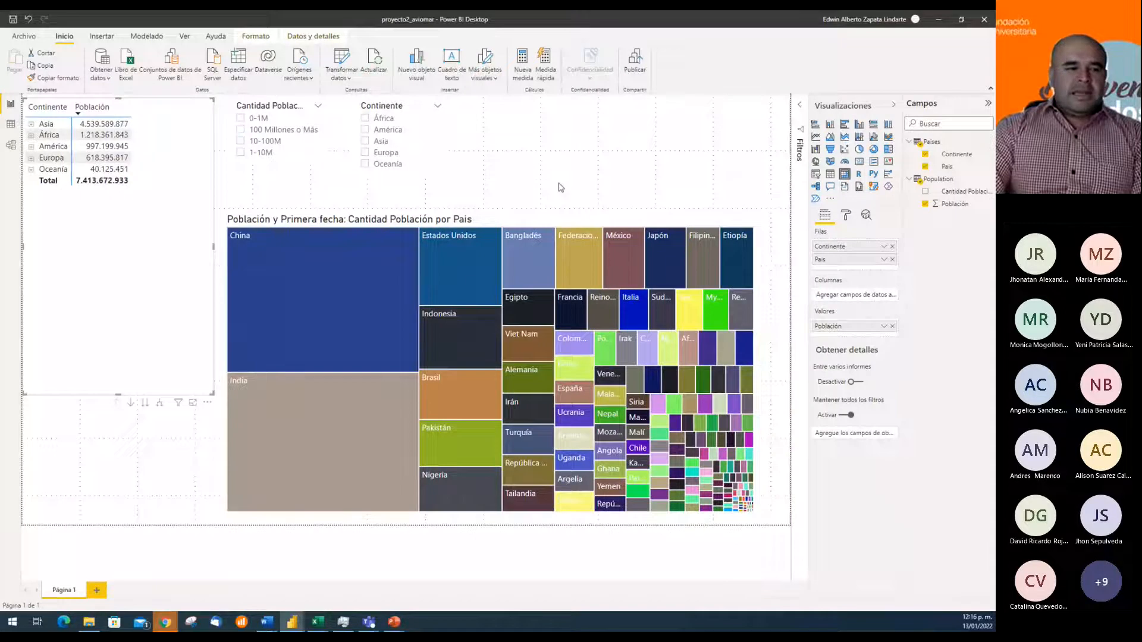
pyautogui.click(554, 221)
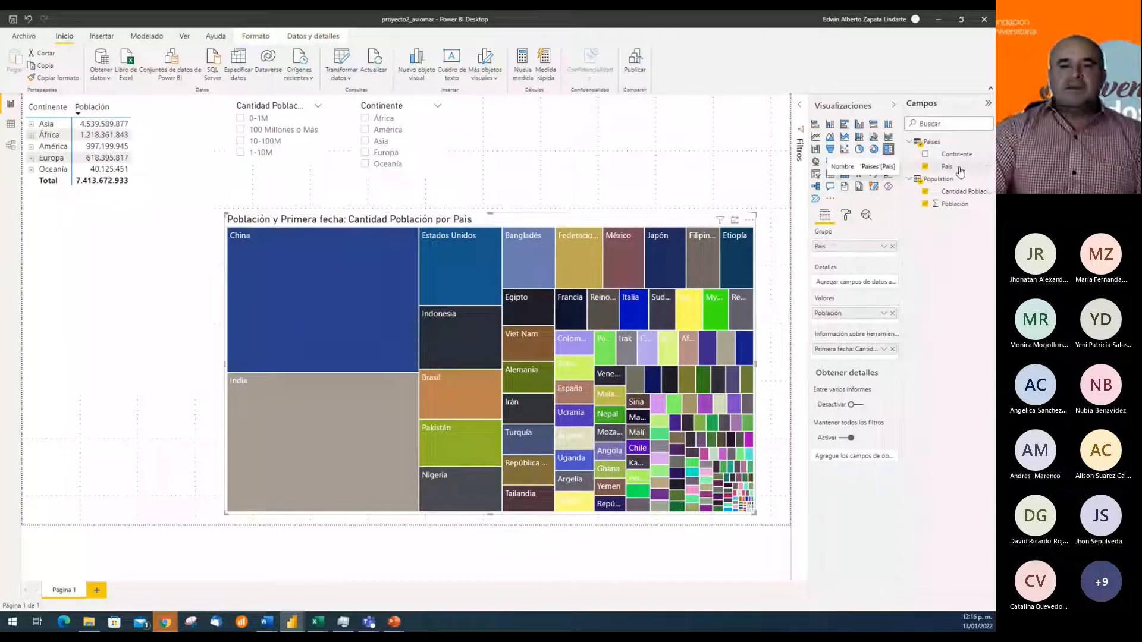
pyautogui.click(593, 192)
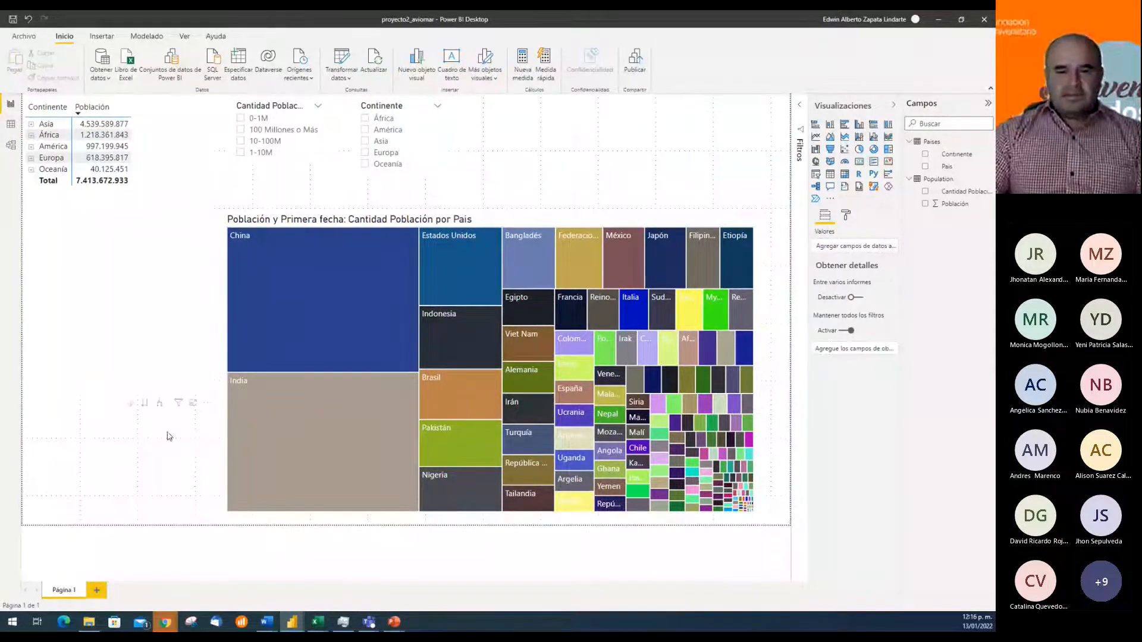
pyautogui.click(138, 359)
pyautogui.click(157, 476)
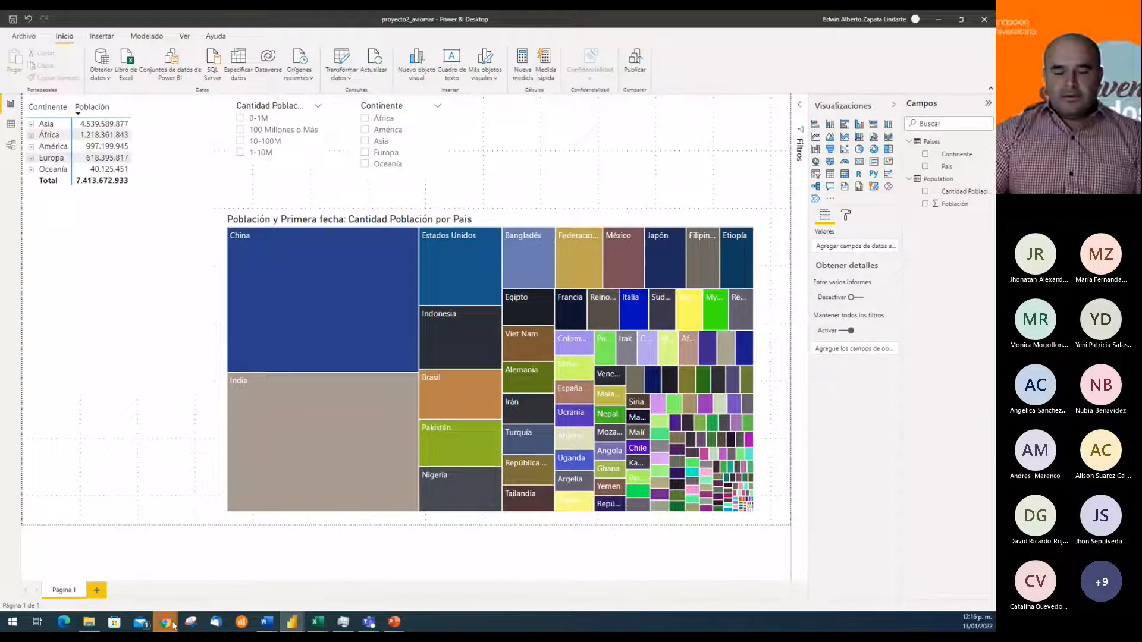
# Switch to the UCompensar e-learning site in Chrome and sign in with the institutional account
pyautogui.moveTo(172, 623)
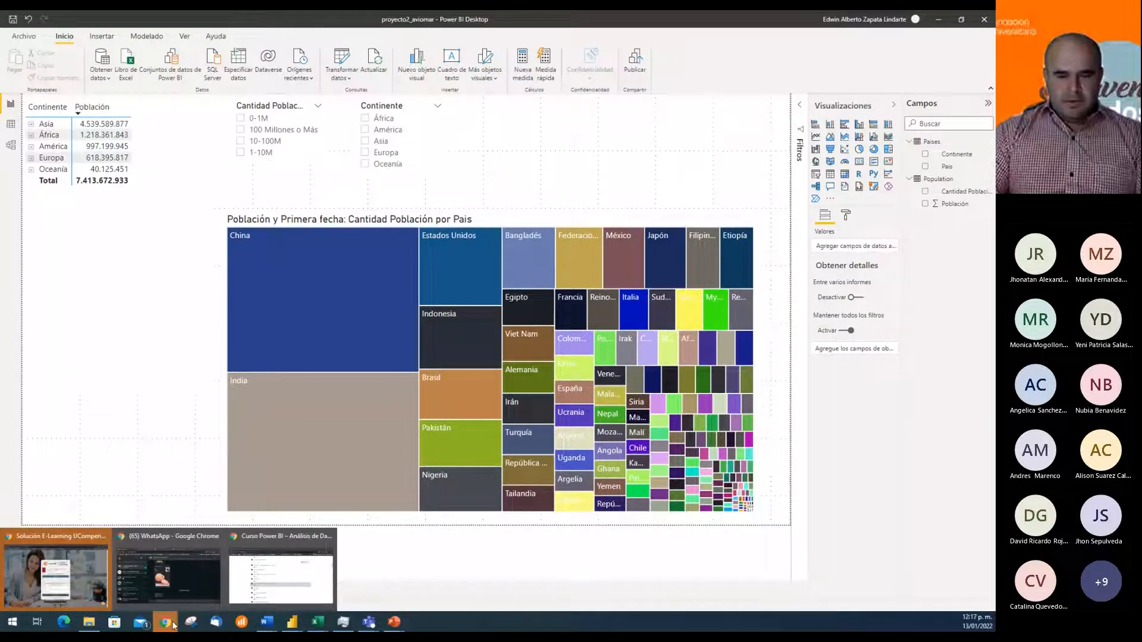
pyautogui.click(57, 568)
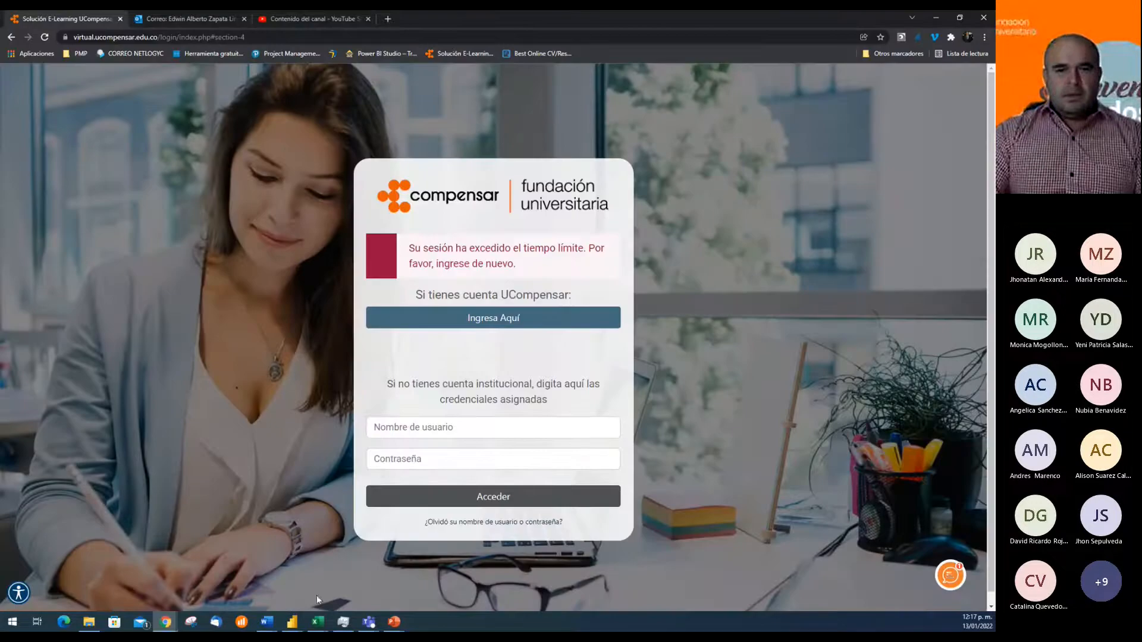
pyautogui.click(493, 321)
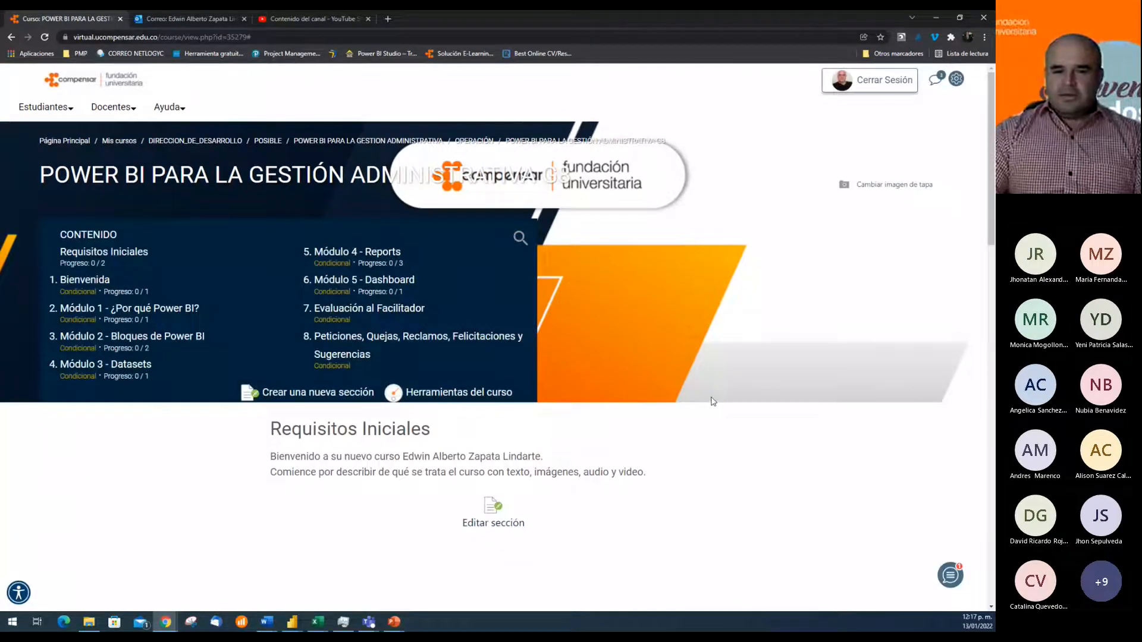
# Open the Módulo 3 - Datasets section of the course and go to the Proyecto 2 folder
pyautogui.scroll(-15, 713, 402)
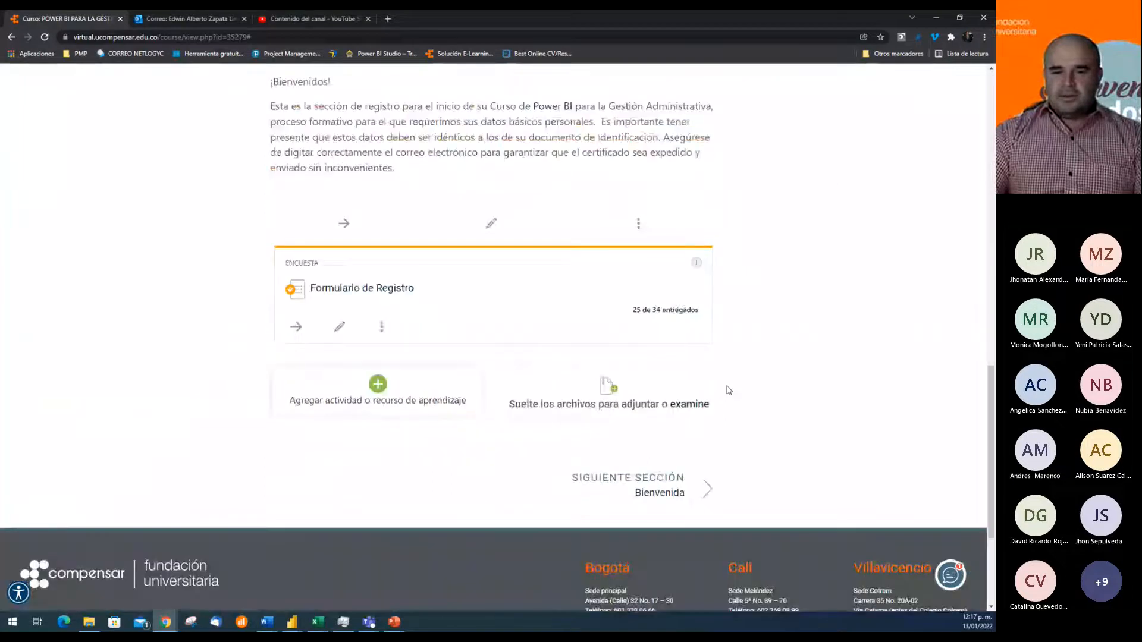
pyautogui.scroll(-2, 730, 391)
pyautogui.scroll(10, 730, 395)
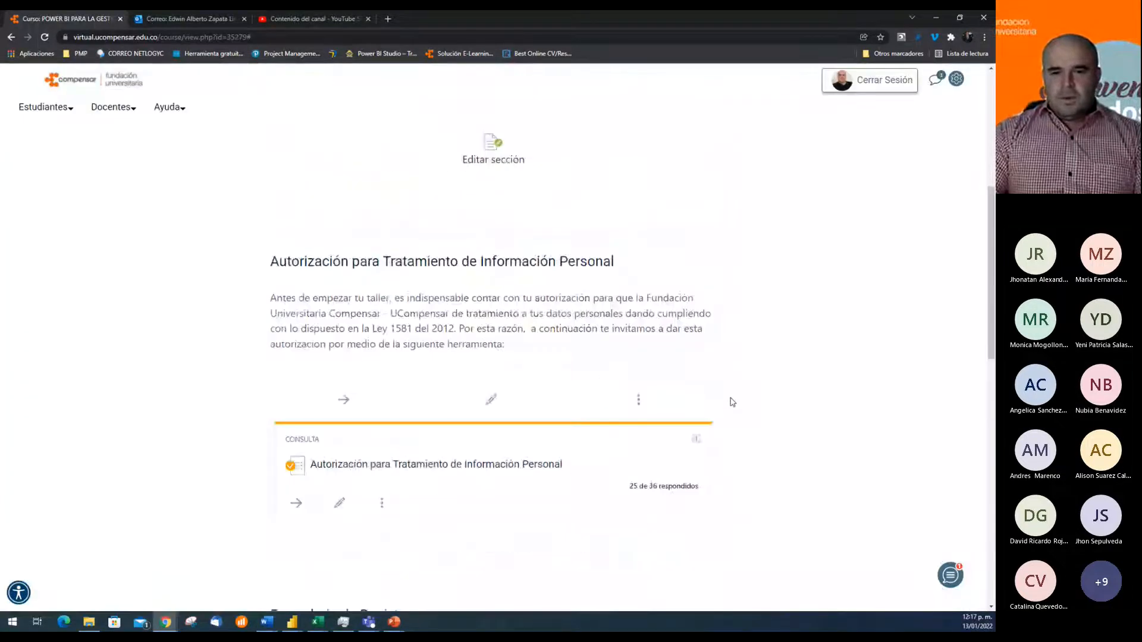
pyautogui.scroll(6, 732, 402)
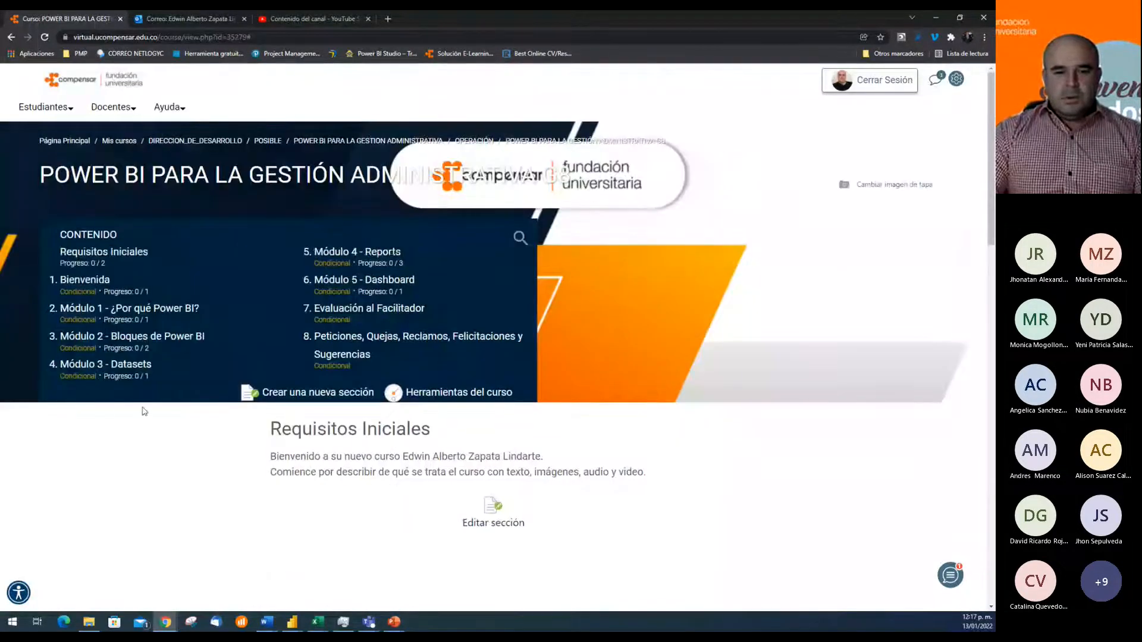
pyautogui.click(114, 365)
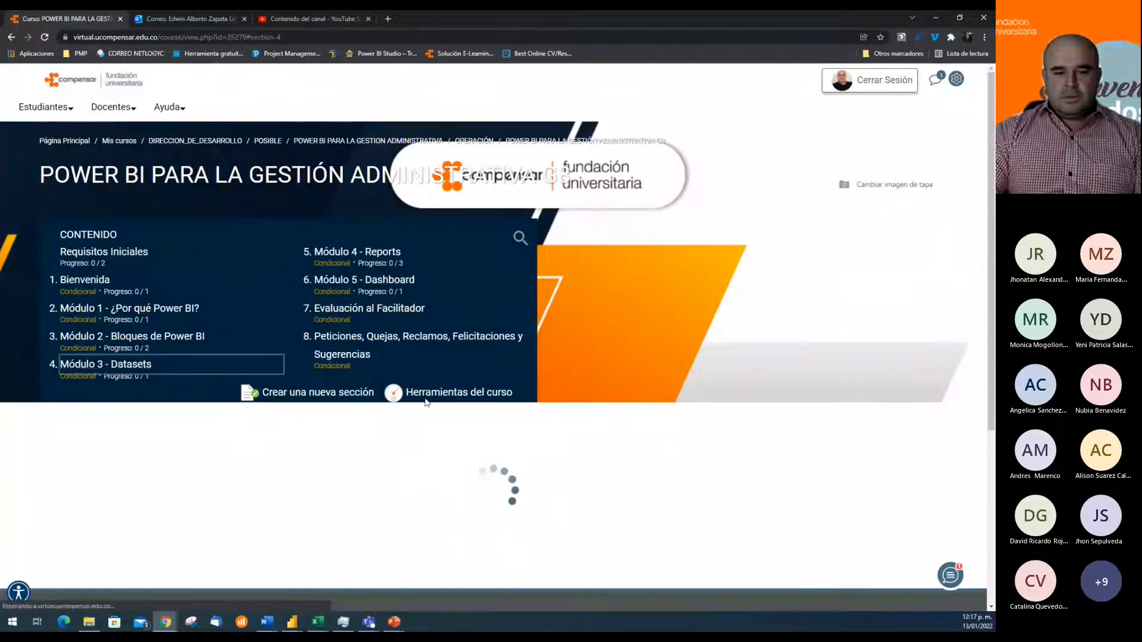
pyautogui.scroll(-10, 711, 425)
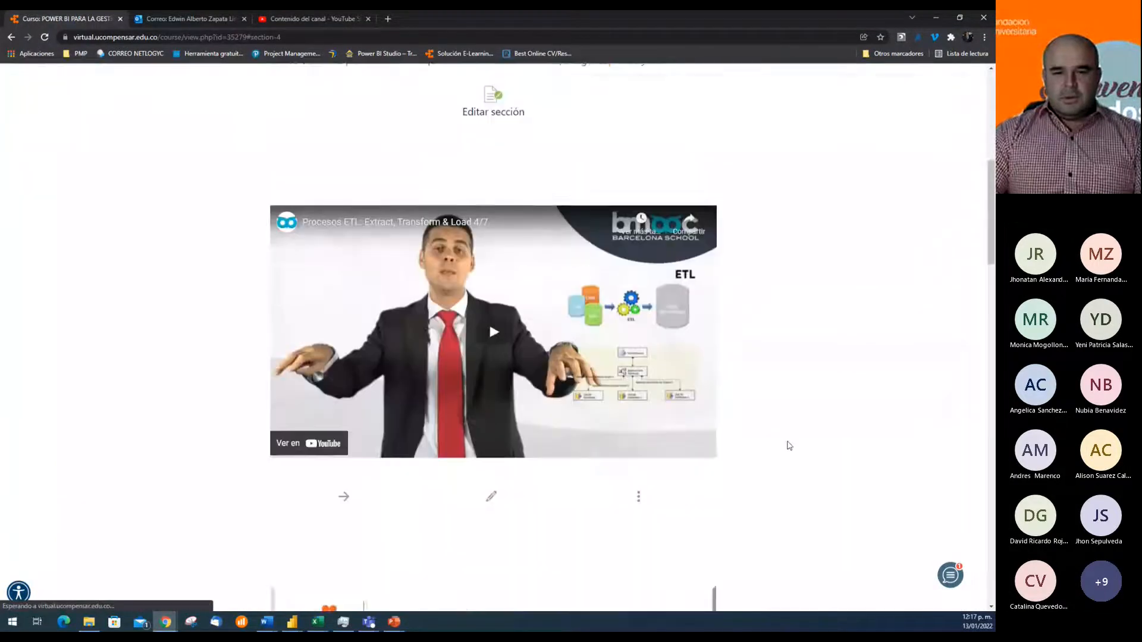
pyautogui.scroll(-10, 791, 438)
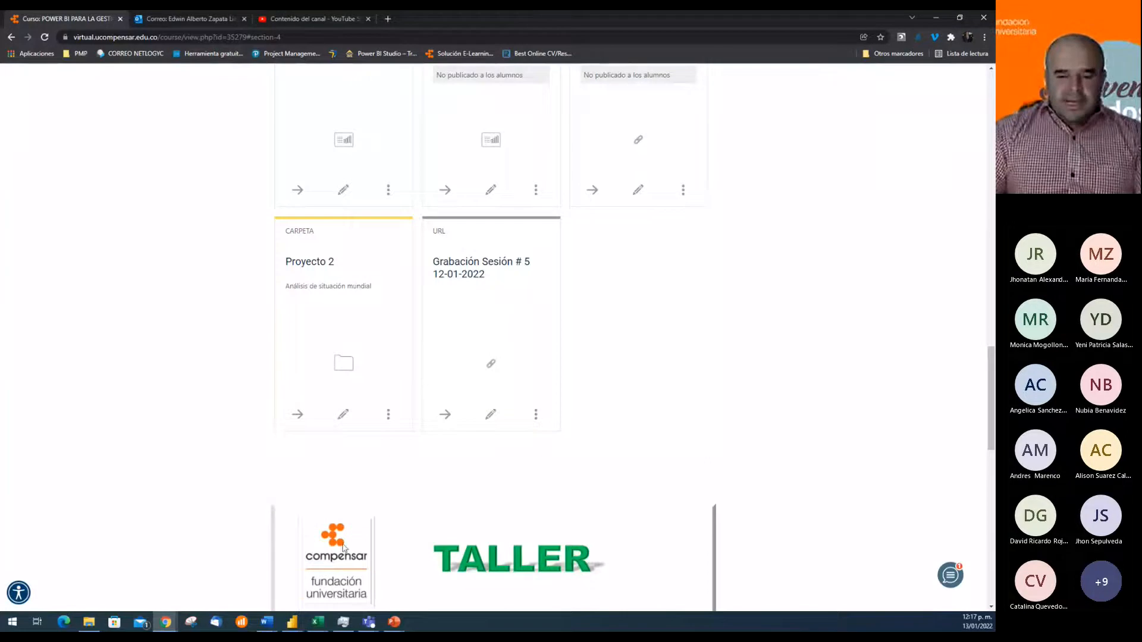
# Switch to the Microsoft Teams meeting window and check the meeting chat and the participants list
pyautogui.click(368, 622)
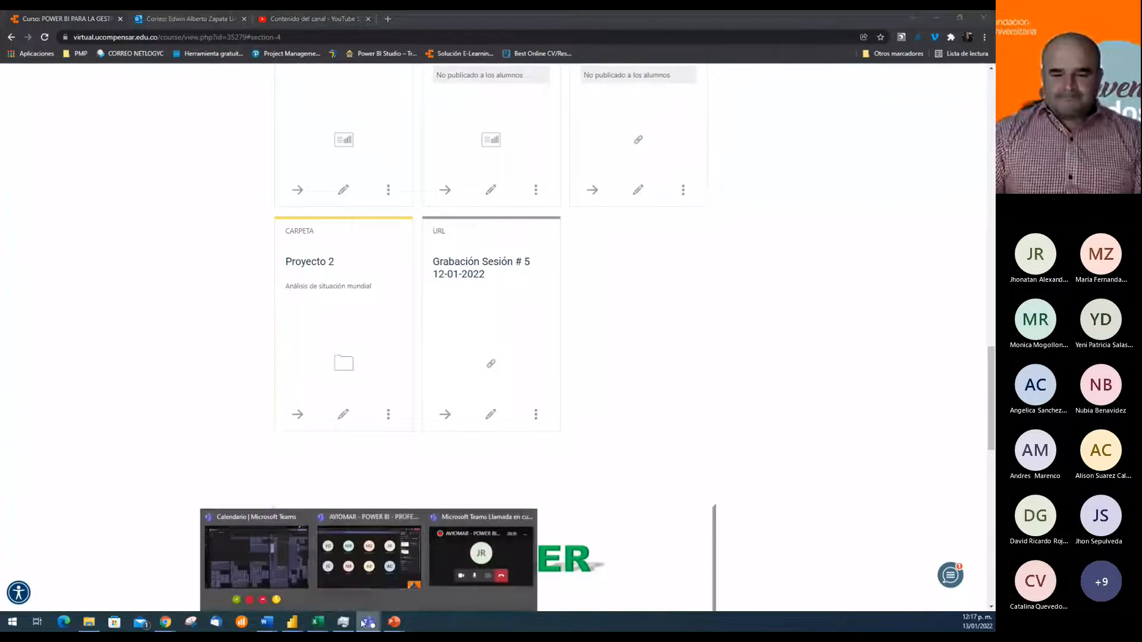
pyautogui.click(452, 565)
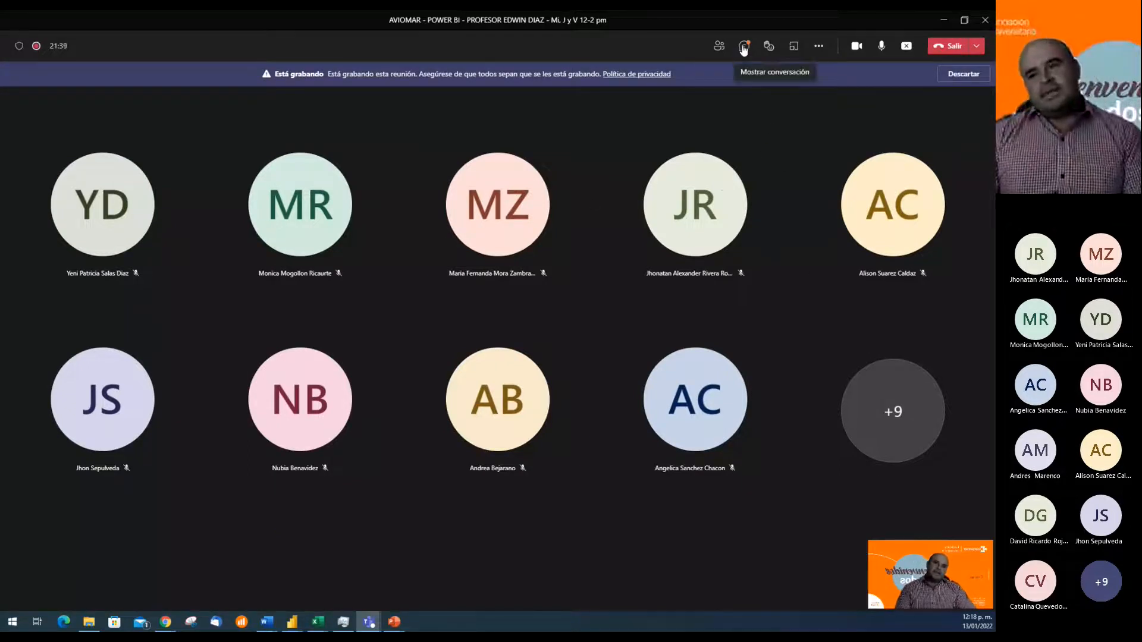
pyautogui.click(744, 47)
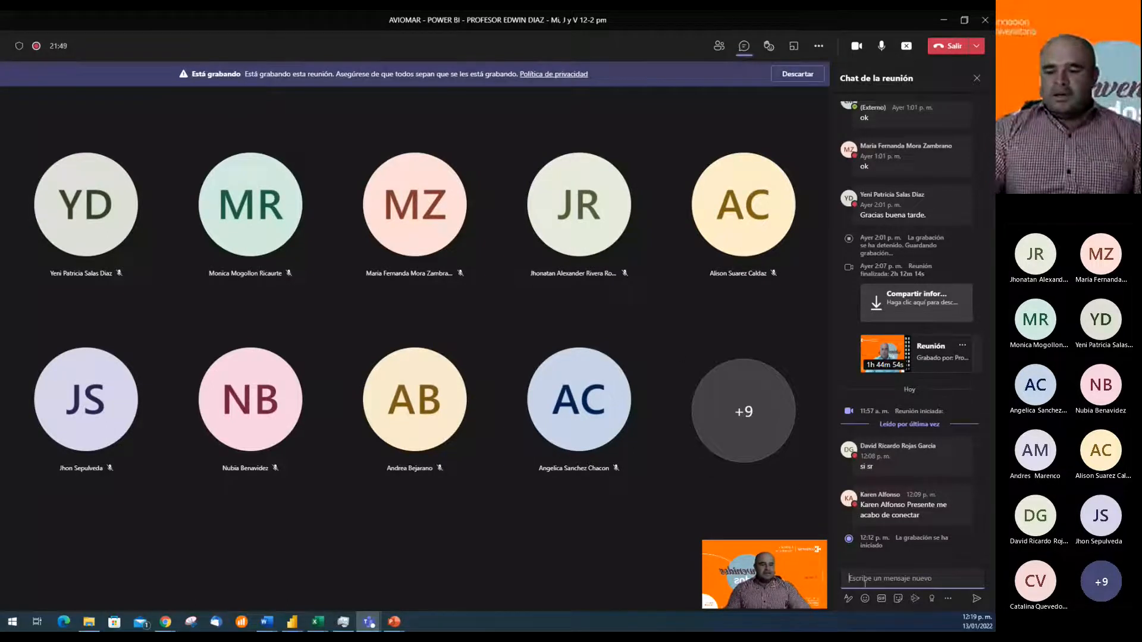
pyautogui.click(672, 315)
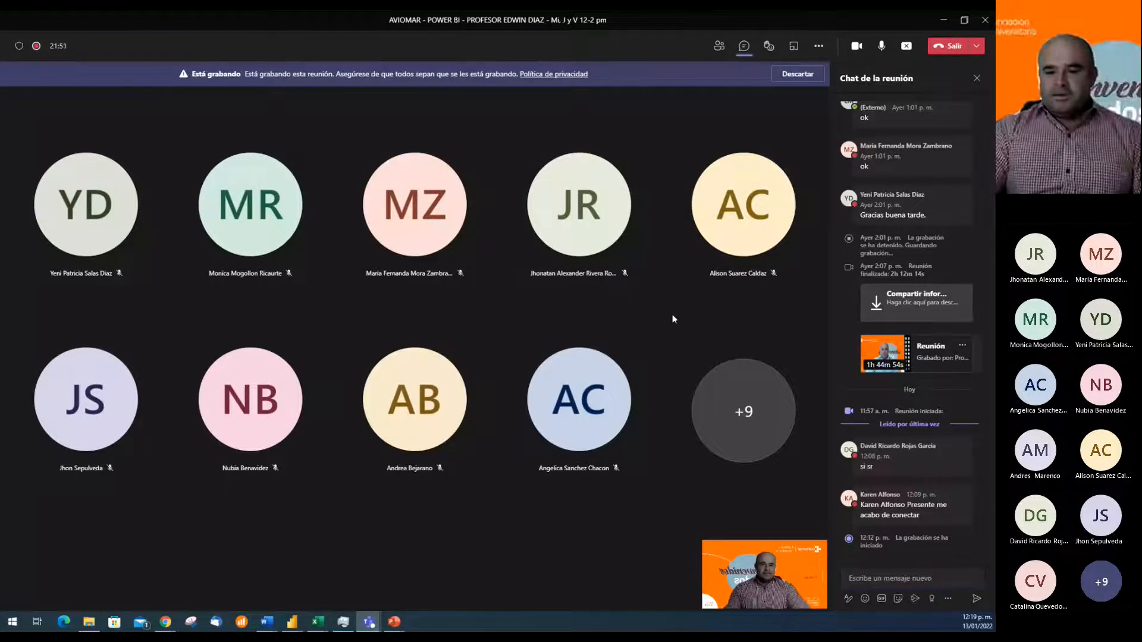
pyautogui.click(877, 580)
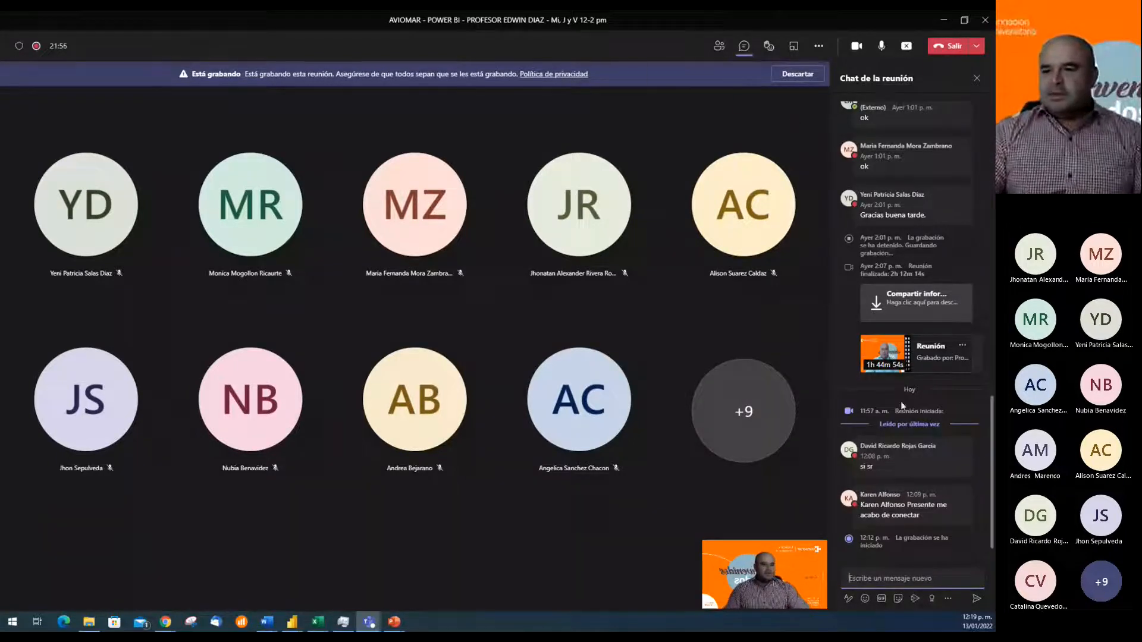
pyautogui.click(721, 48)
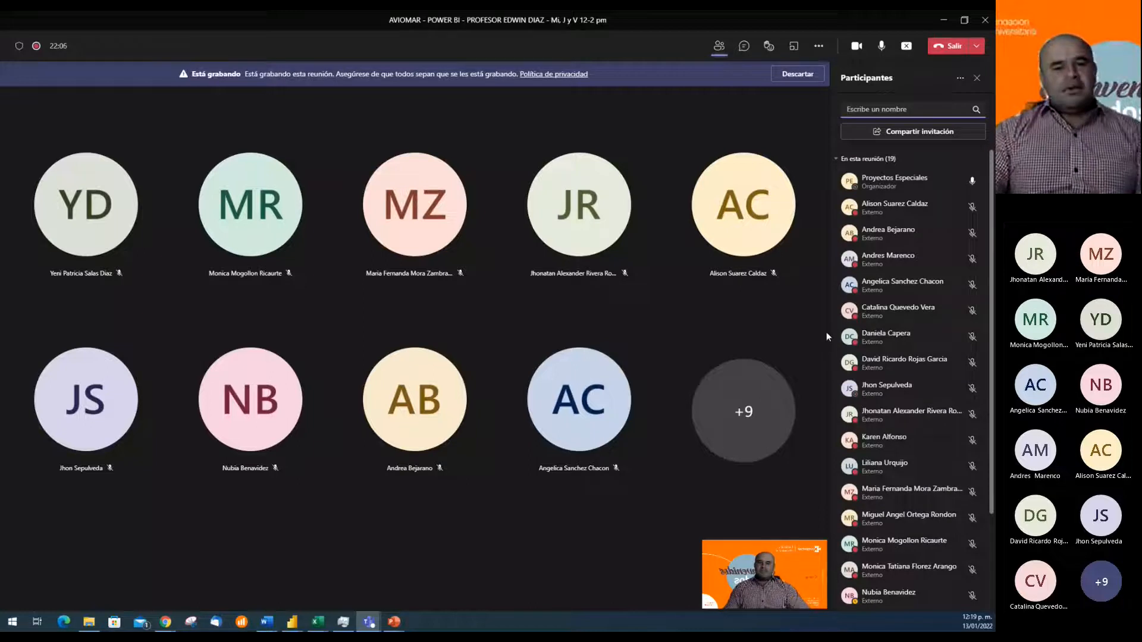
pyautogui.click(653, 347)
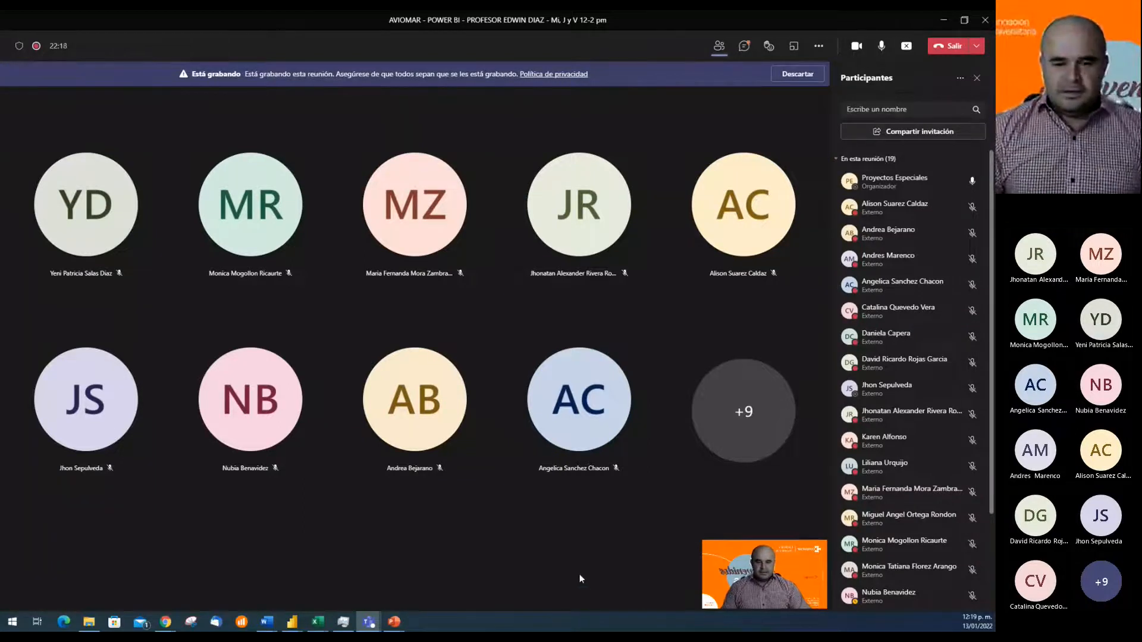
# Switch to the proyecto2_aviomar report in Power BI Desktop and open the Título formatting options of the population treemap
pyautogui.click(293, 623)
pyautogui.click(349, 574)
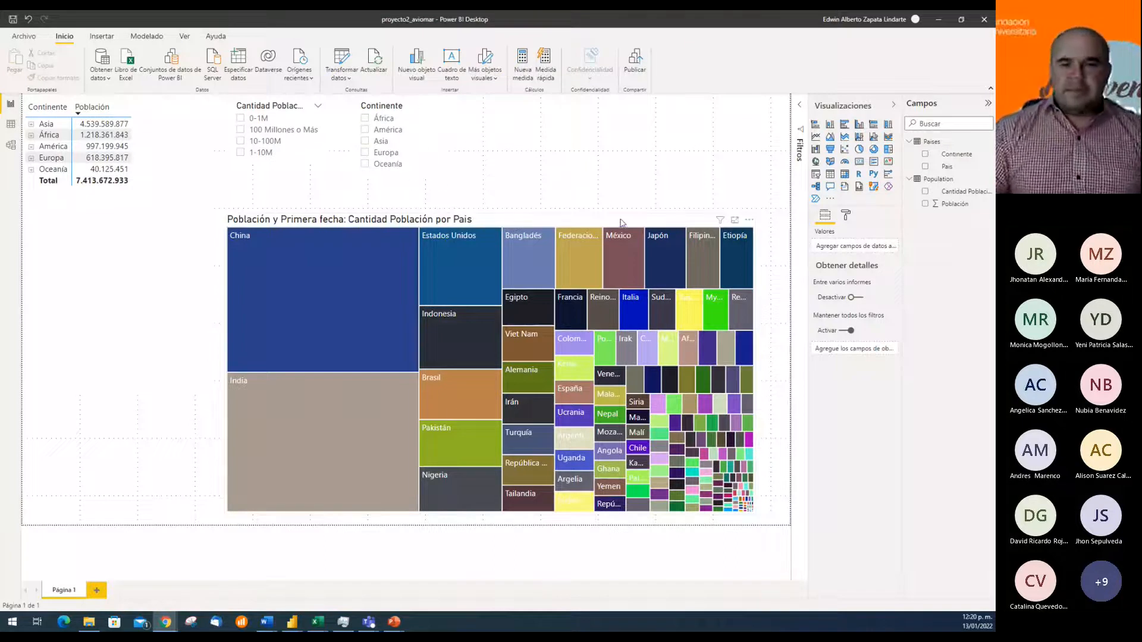
pyautogui.click(551, 224)
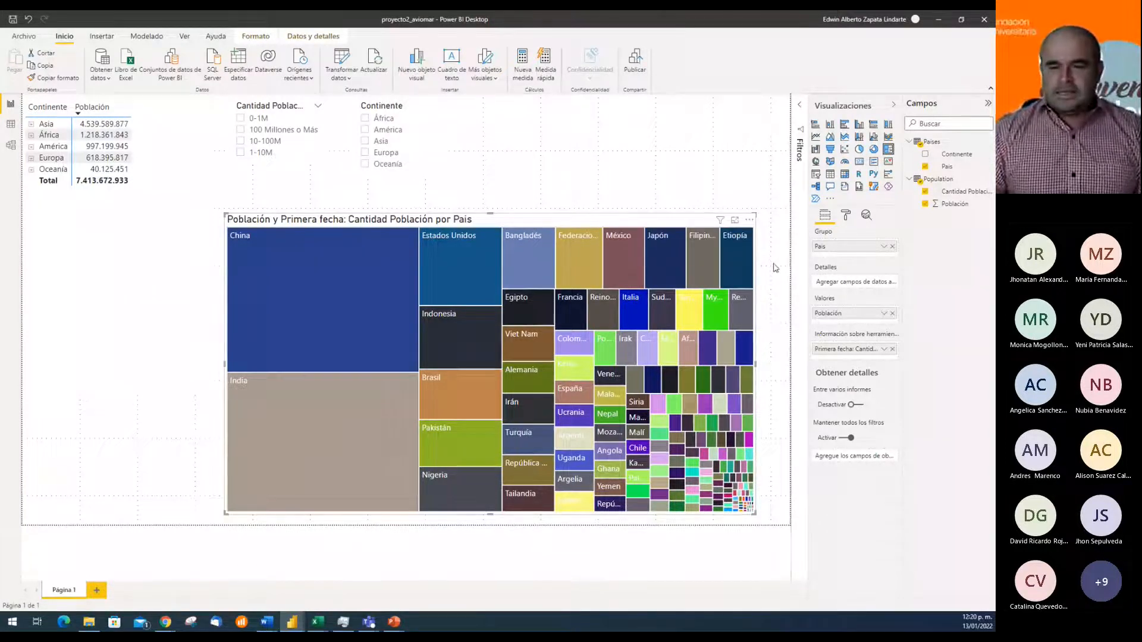
pyautogui.click(846, 217)
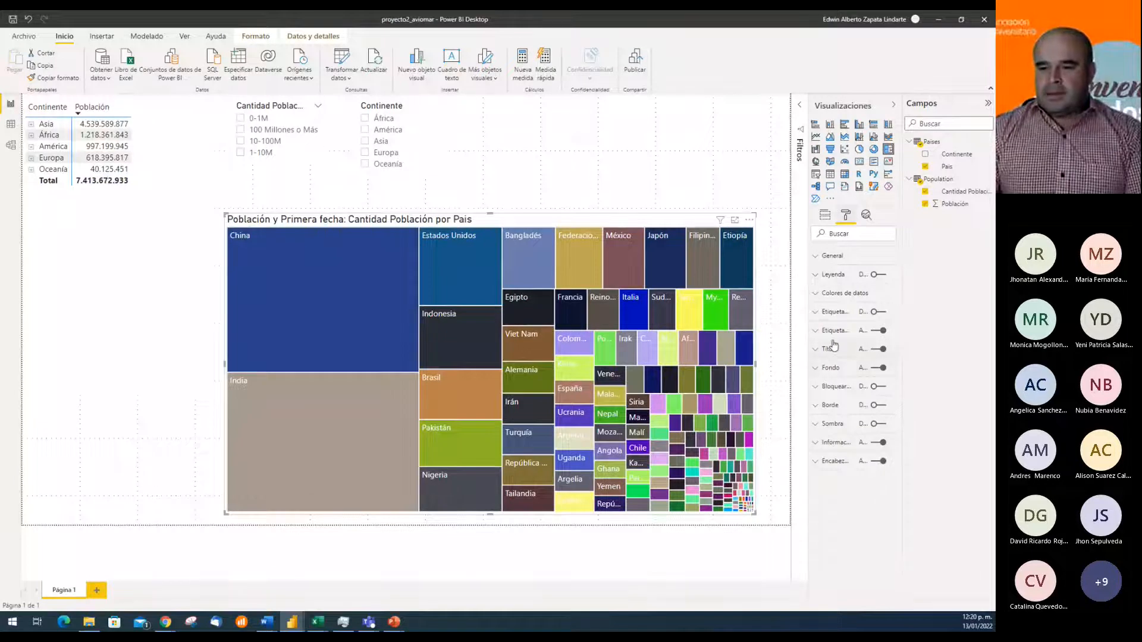
pyautogui.click(815, 353)
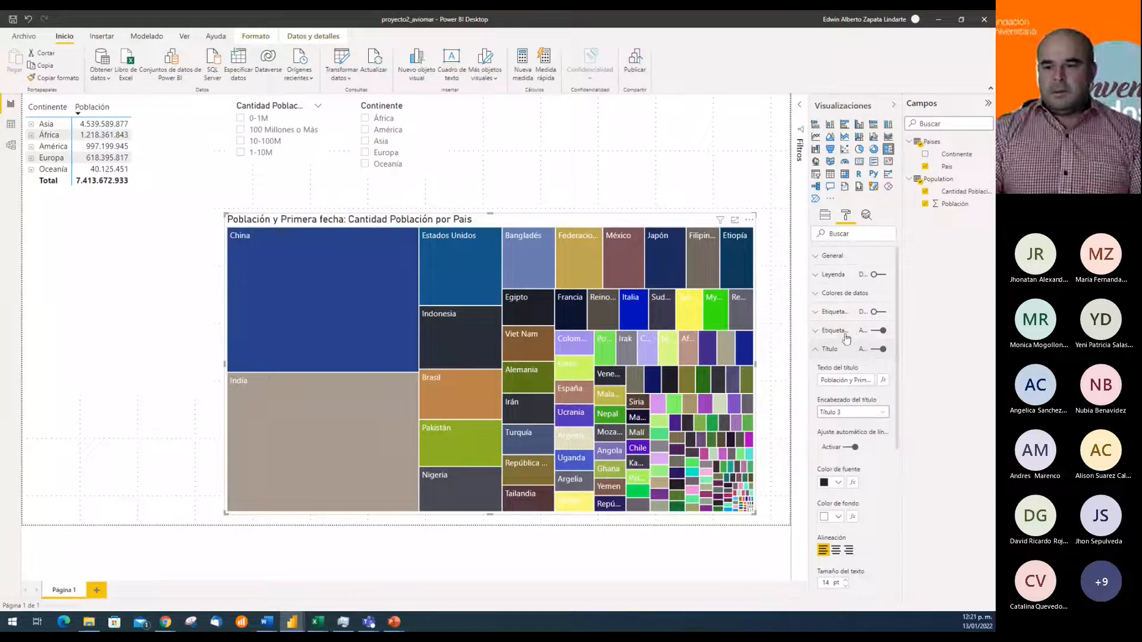
# Switch to the Teams meeting and turn the camera off, leaving the microphone on
pyautogui.moveTo(369, 622)
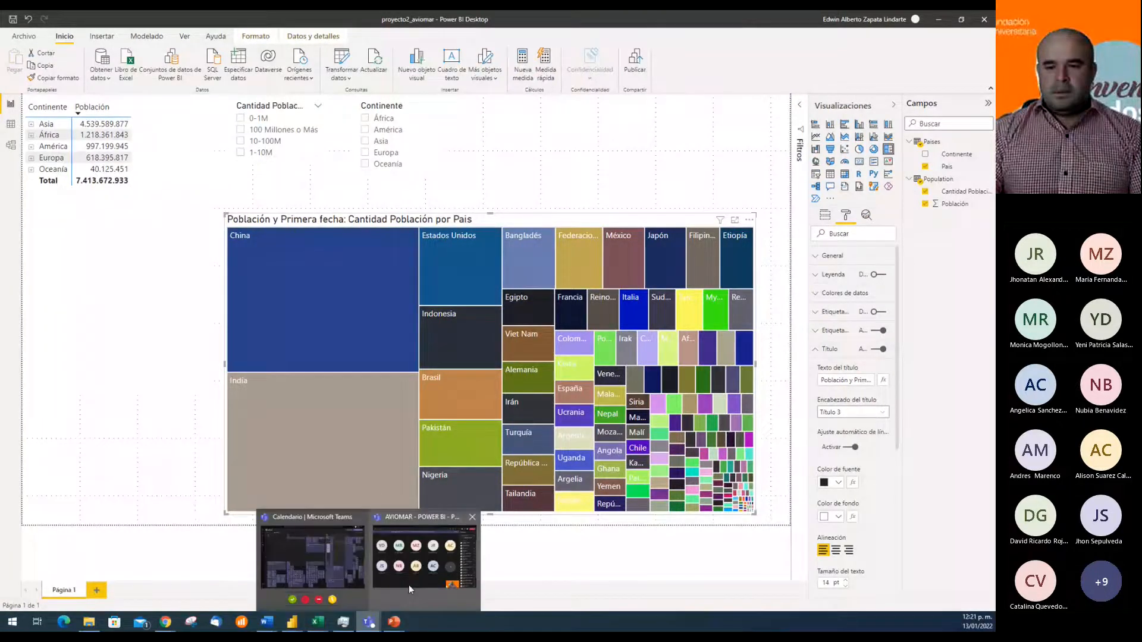
pyautogui.click(409, 584)
pyautogui.click(882, 48)
pyautogui.click(857, 46)
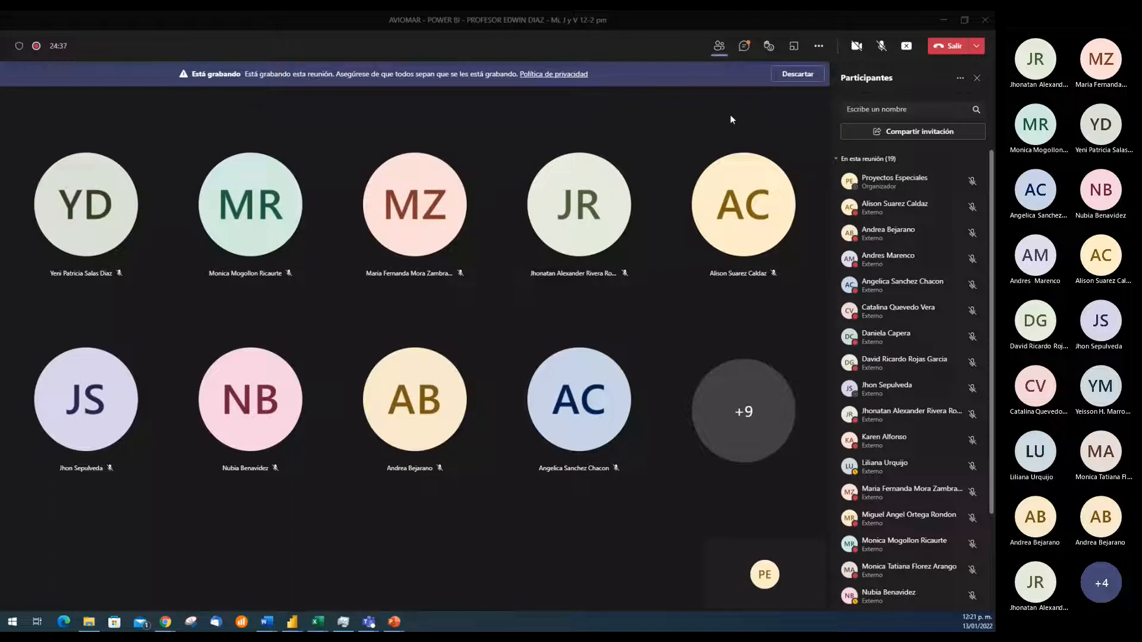
pyautogui.click(881, 46)
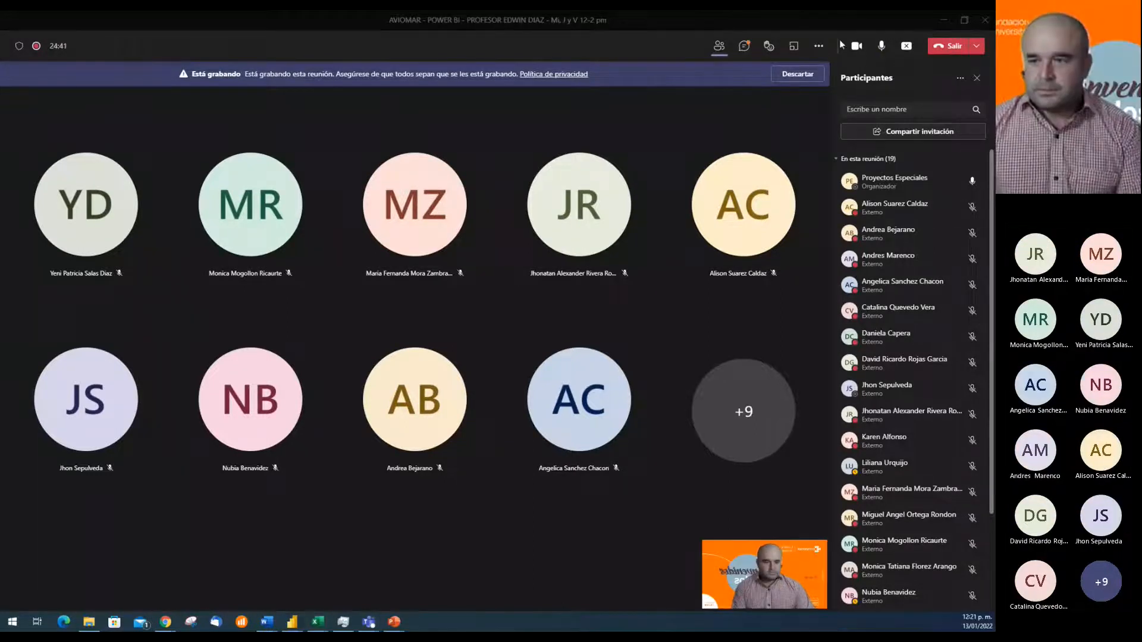
pyautogui.hotkey('ctrl', 'shift', 'o')
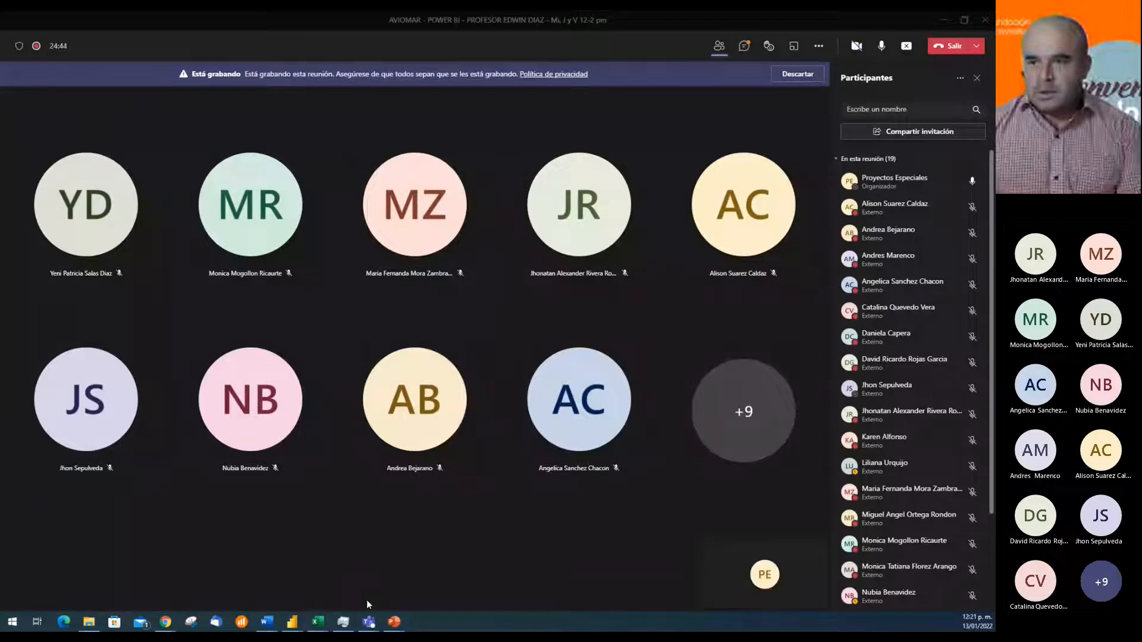
# Return to the Power BI report and check the treemap's General position and size settings
pyautogui.click(314, 606)
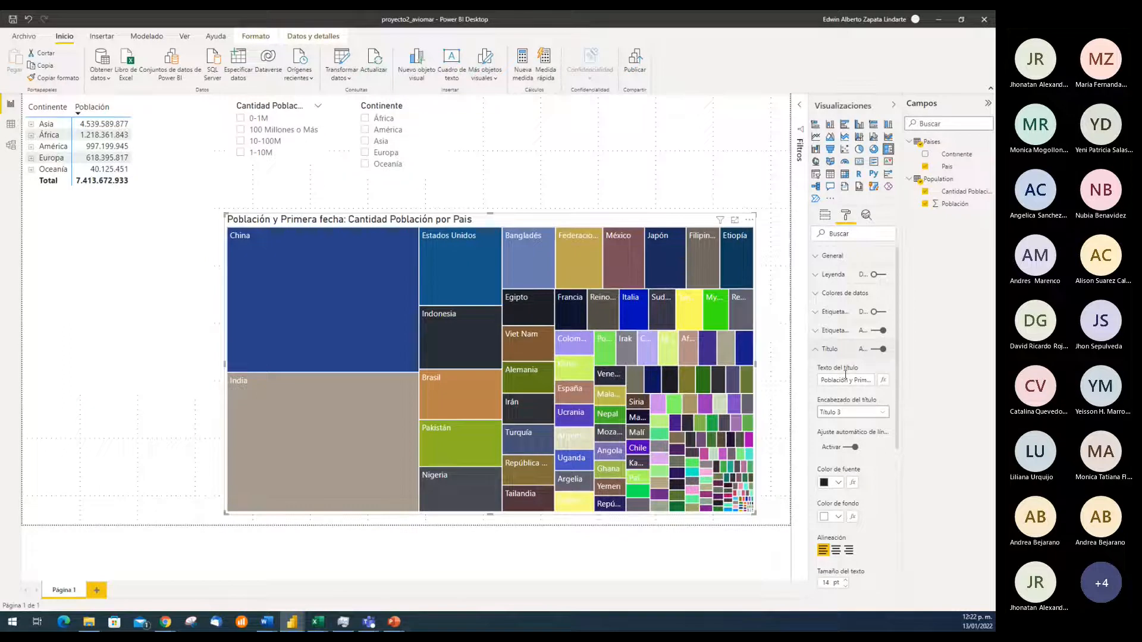
pyautogui.click(815, 257)
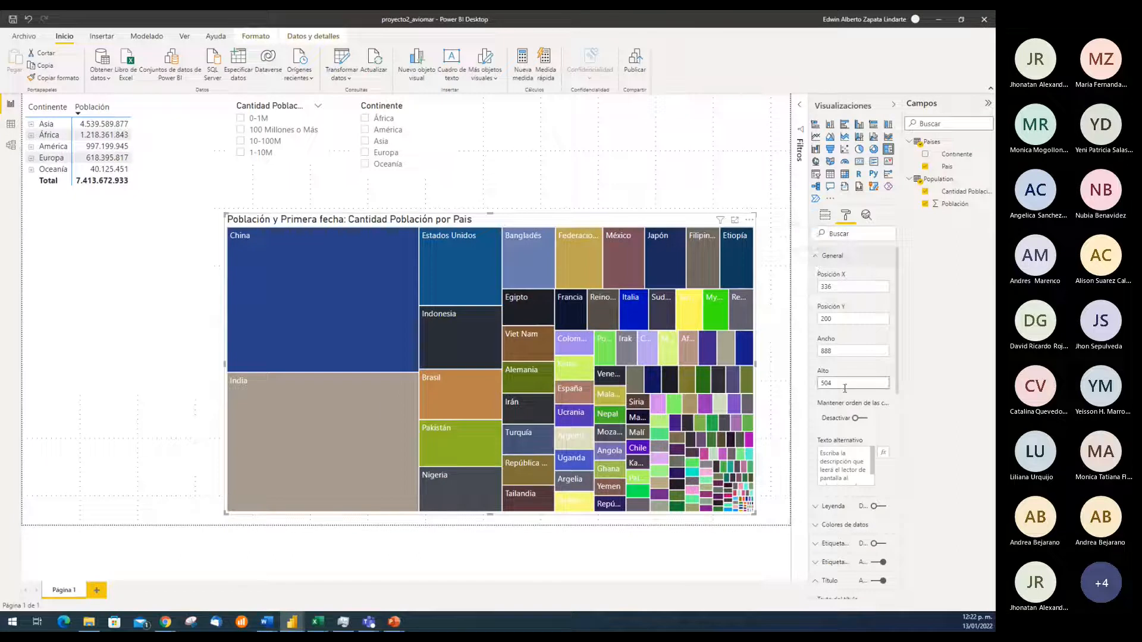
pyautogui.click(824, 255)
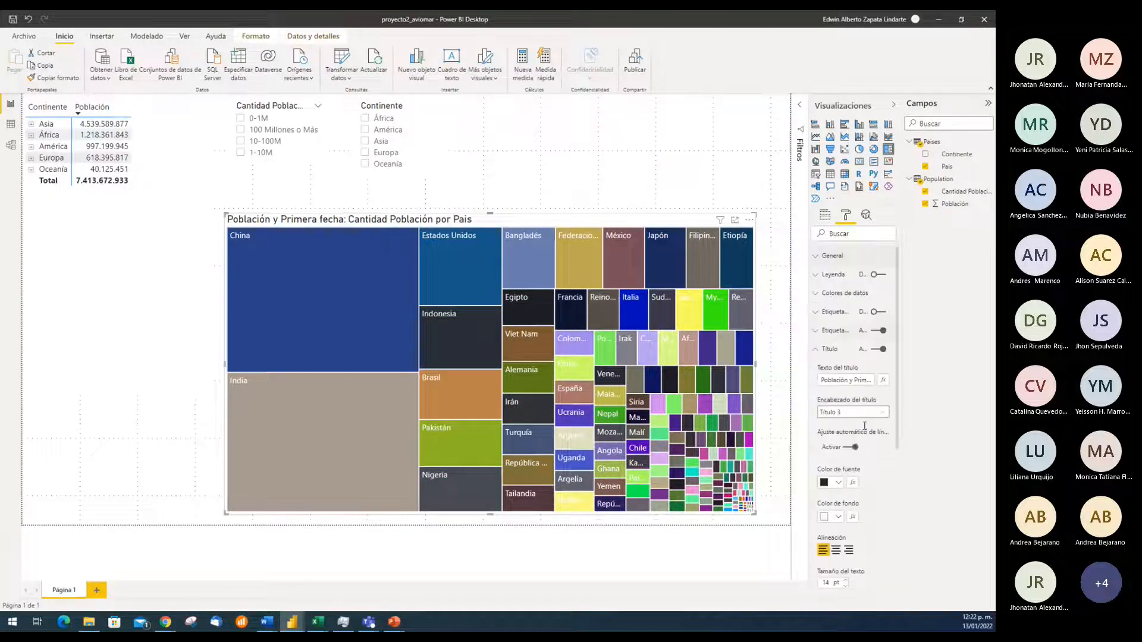
# Replace the treemap's title text with "Total Población por País"
pyautogui.click(849, 382)
pyautogui.press('Delete')
pyautogui.press('Delete')
pyautogui.press('Delete')
pyautogui.press('Delete')
pyautogui.press('Delete')
pyautogui.press('Delete')
pyautogui.press('Delete')
pyautogui.press('Delete')
pyautogui.press('Delete')
pyautogui.press('Delete')
pyautogui.press('Delete')
pyautogui.press('Delete')
pyautogui.press('Delete')
pyautogui.press('Delete')
pyautogui.press('Delete')
pyautogui.press('Delete')
pyautogui.press('Delete')
pyautogui.press('Delete')
pyautogui.press('Delete')
pyautogui.press('Delete')
pyautogui.press('Delete')
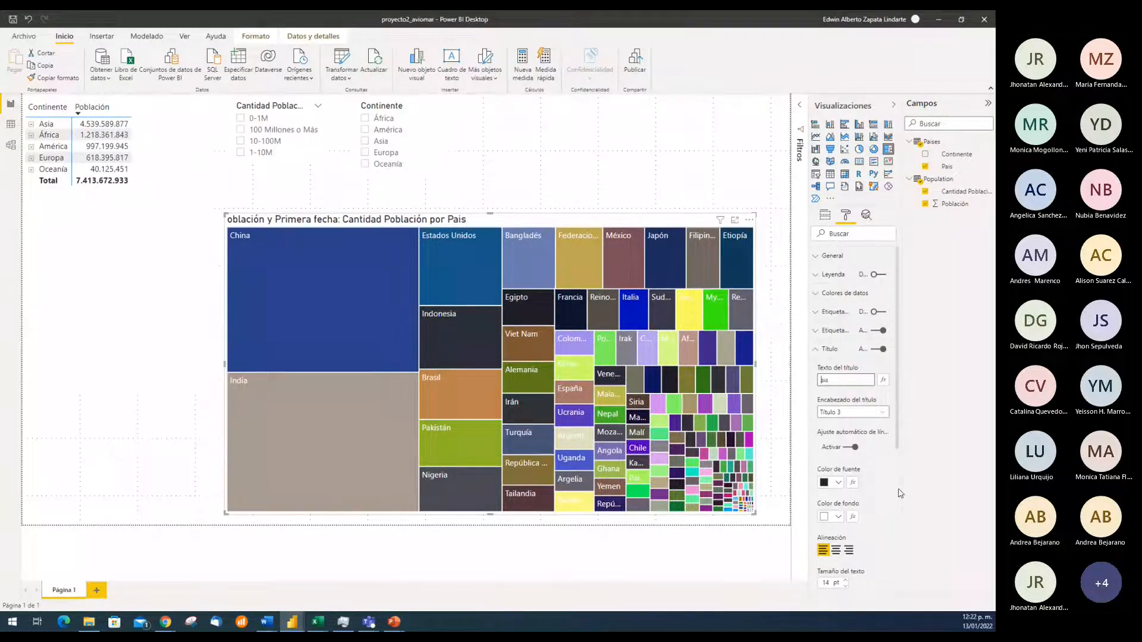
pyautogui.write('tOTAL')
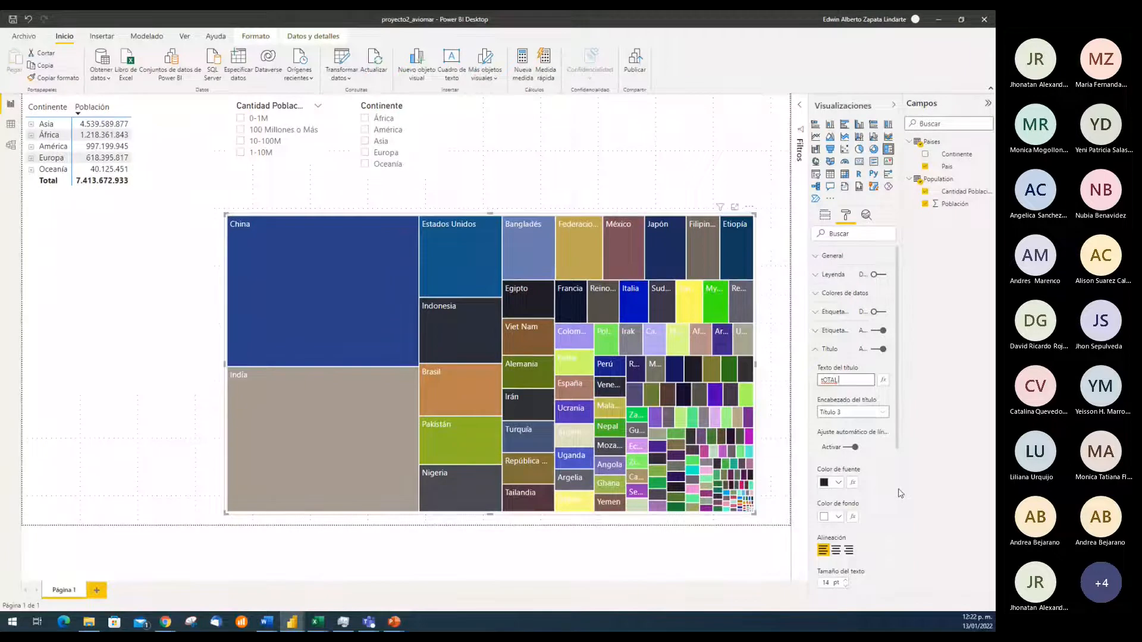
pyautogui.press('BackSpace')
pyautogui.press('BackSpace')
pyautogui.press('BackSpace')
pyautogui.press('BackSpace')
pyautogui.press('BackSpace')
pyautogui.write('Total ')
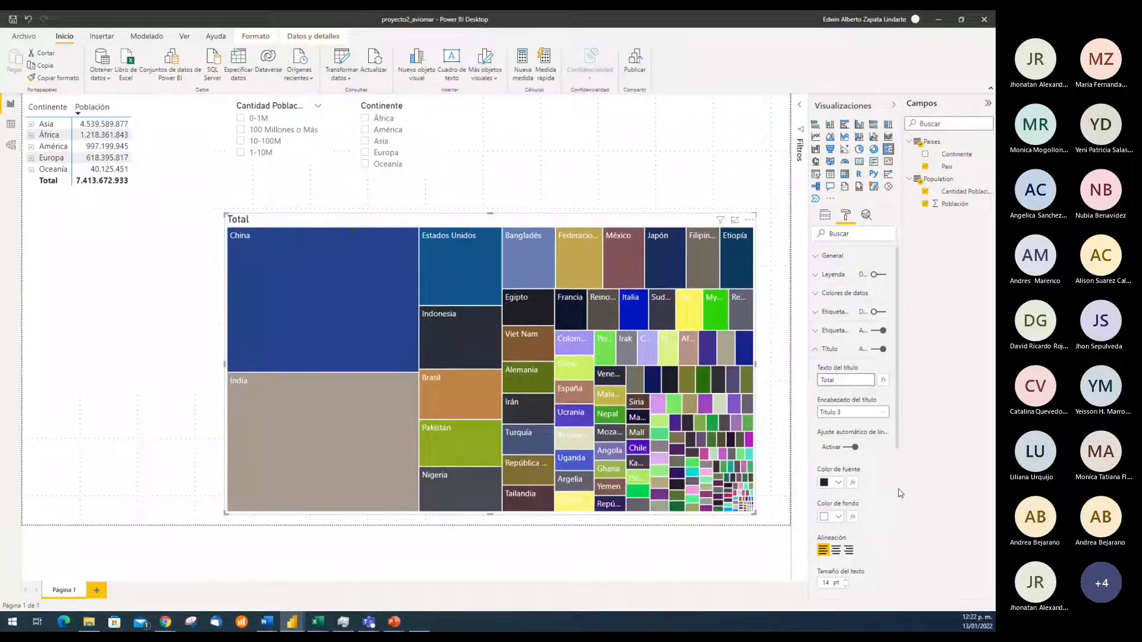
pyautogui.write('Pob')
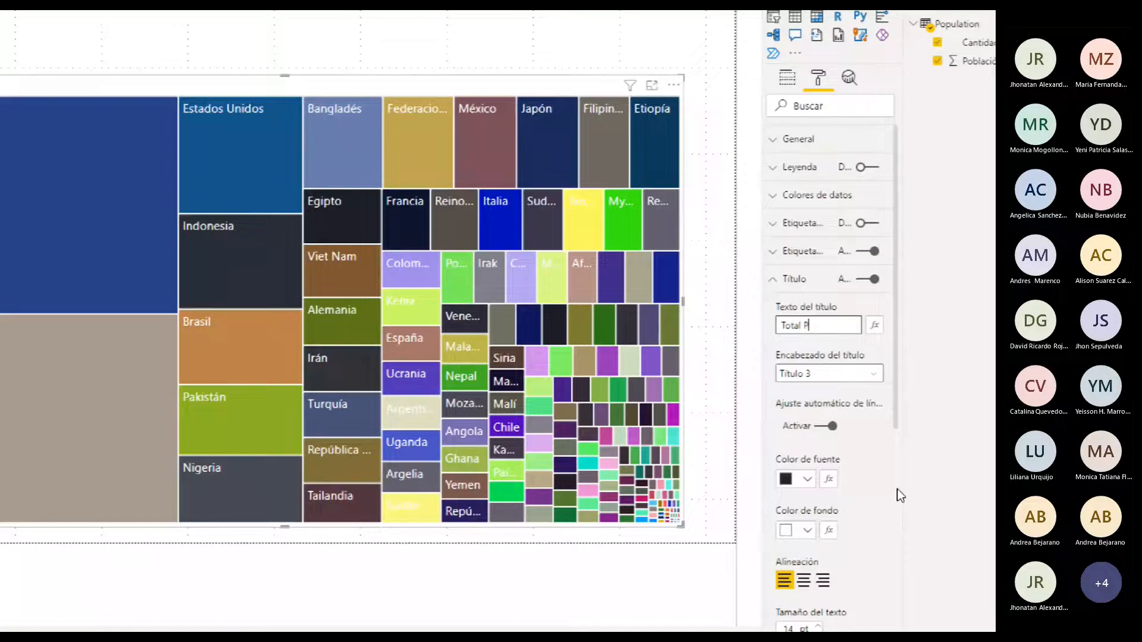
pyautogui.write('ón por')
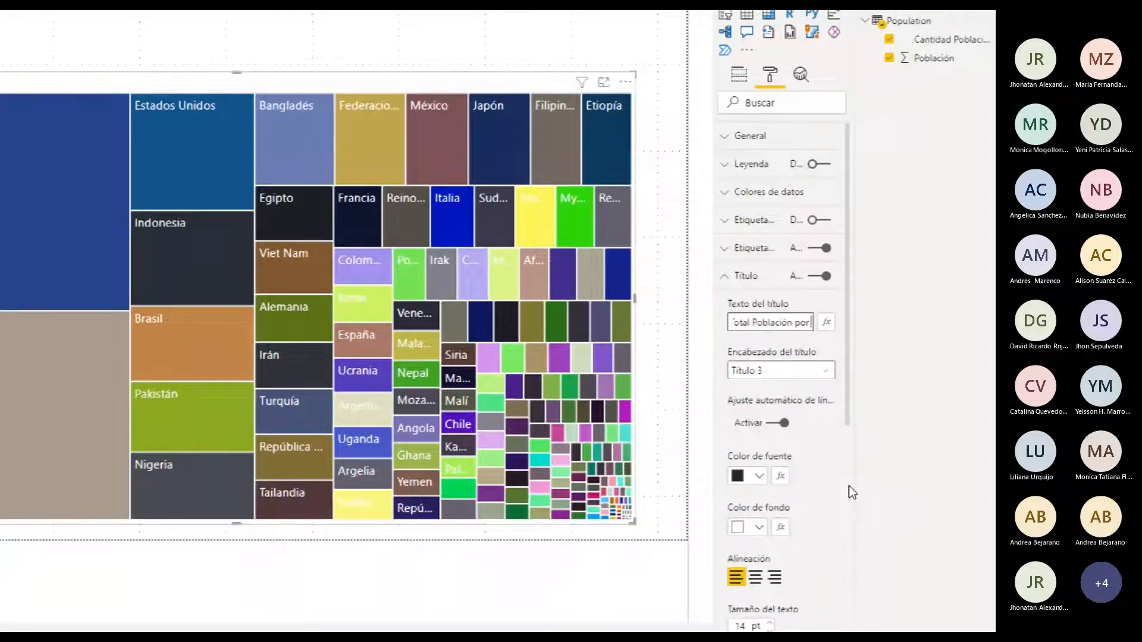
pyautogui.write(' Paías')
pyautogui.press('BackSpace')
pyautogui.press('BackSpace')
pyautogui.write('s')
# Set the treemap title's font colour to the dark blue theme colour and its background to orange, keeping heading style Título 3
pyautogui.click(825, 373)
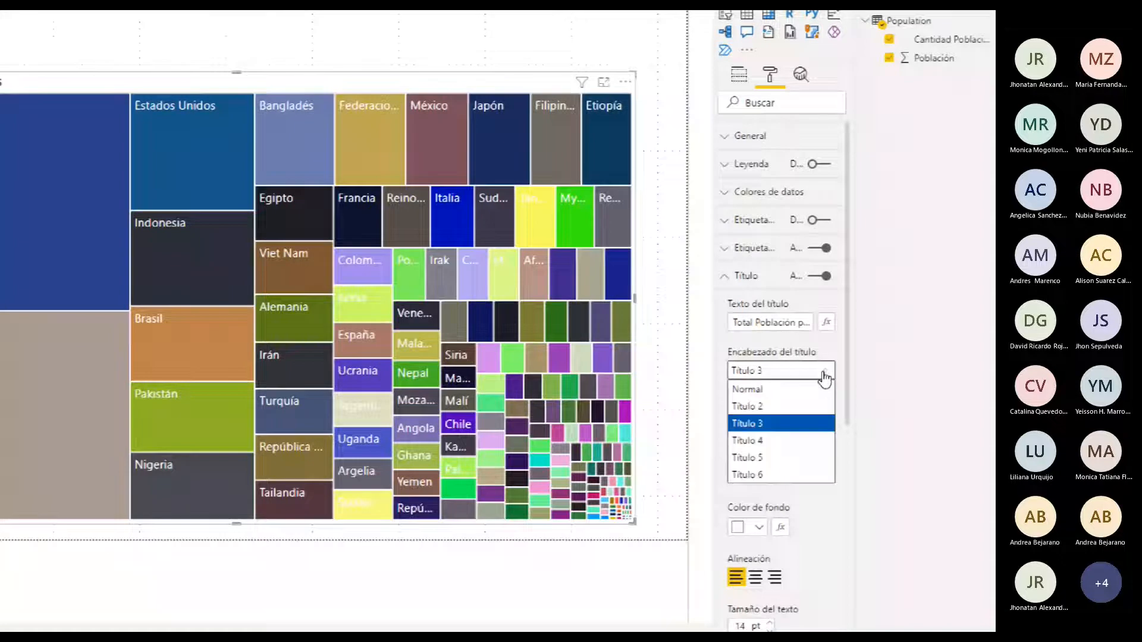
pyautogui.click(825, 374)
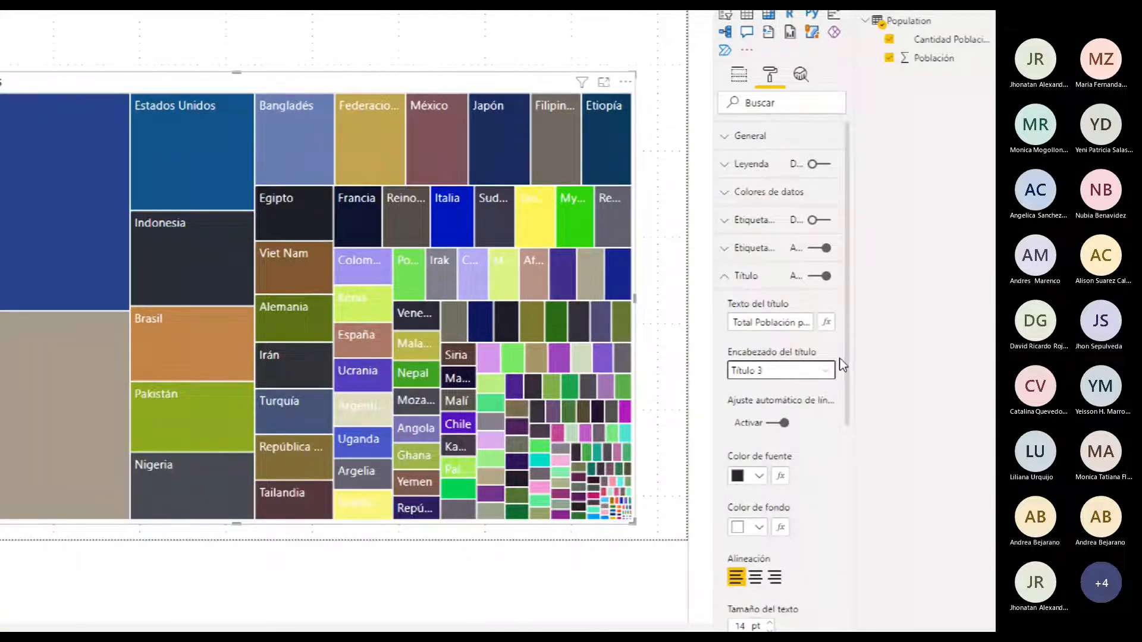
pyautogui.click(760, 477)
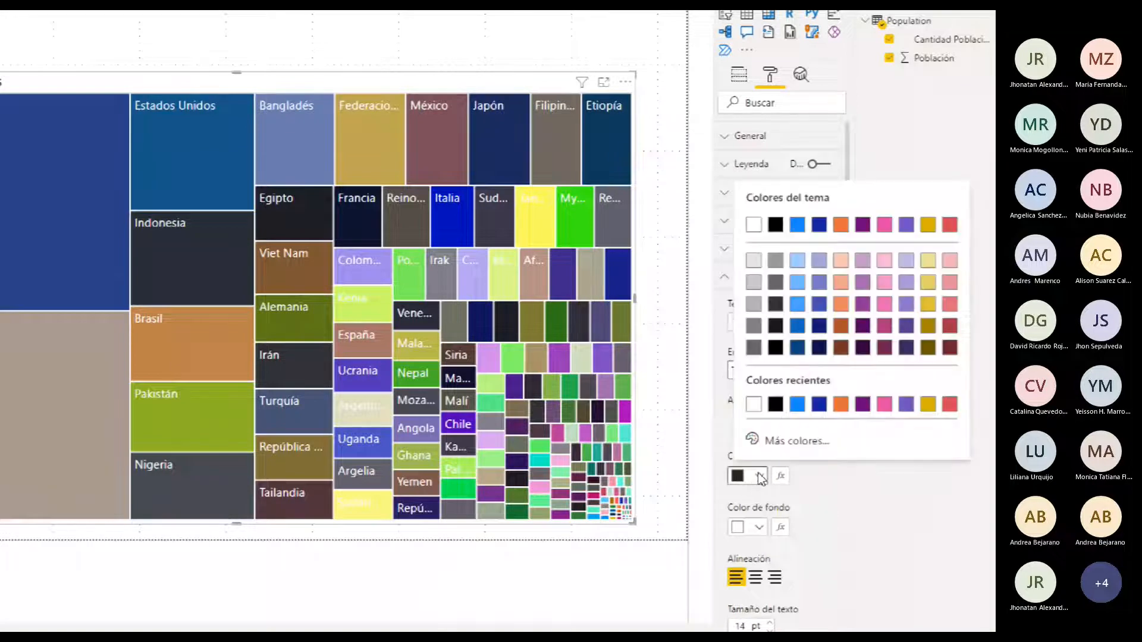
pyautogui.click(821, 227)
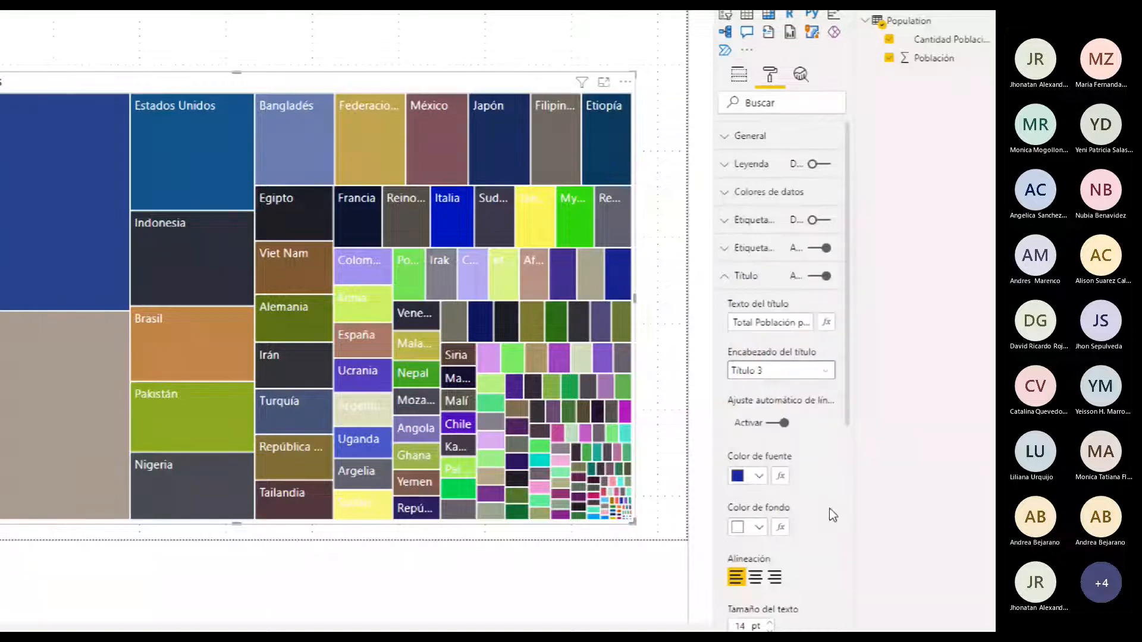
pyautogui.scroll(-3, 829, 508)
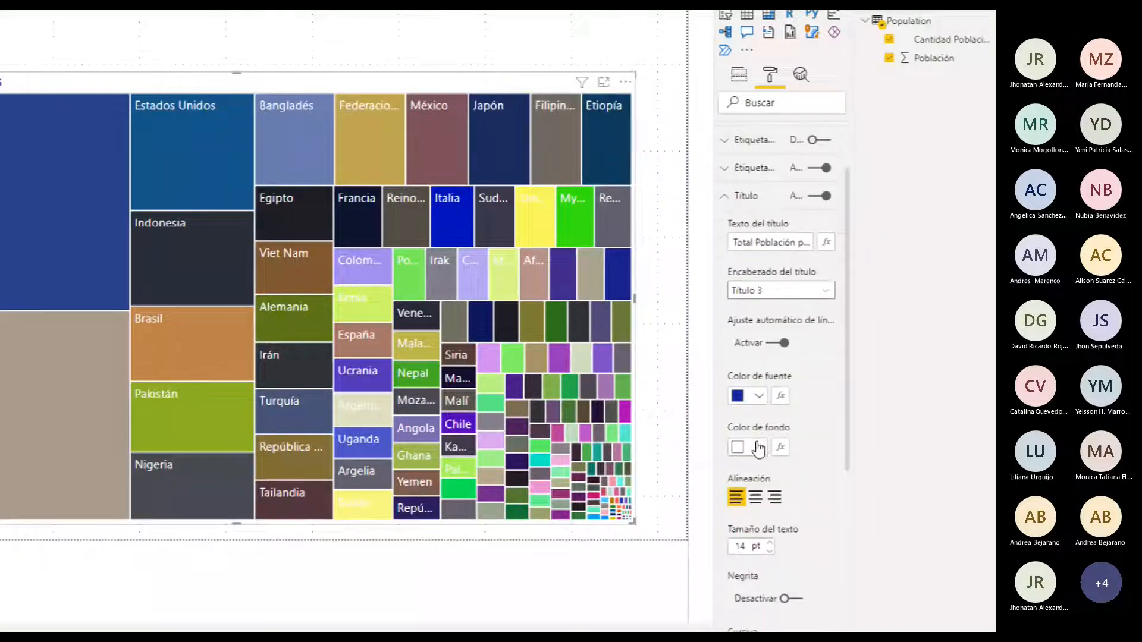
pyautogui.click(761, 450)
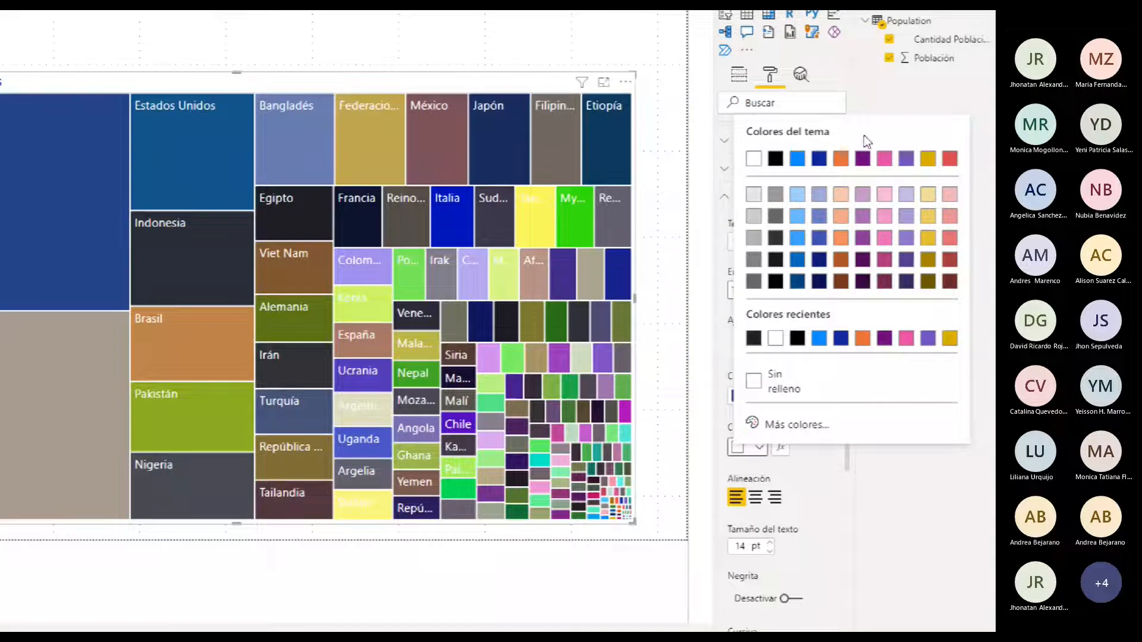
pyautogui.click(840, 159)
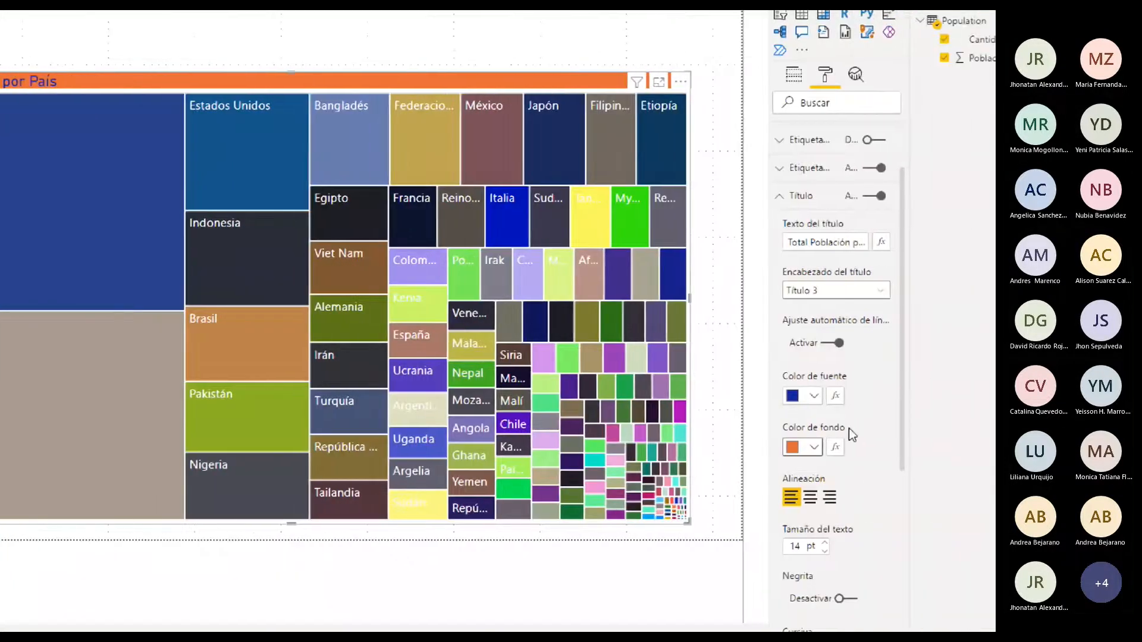
# Centre the treemap's title, reduce its text size to 10 pt and turn on bold
pyautogui.click(810, 497)
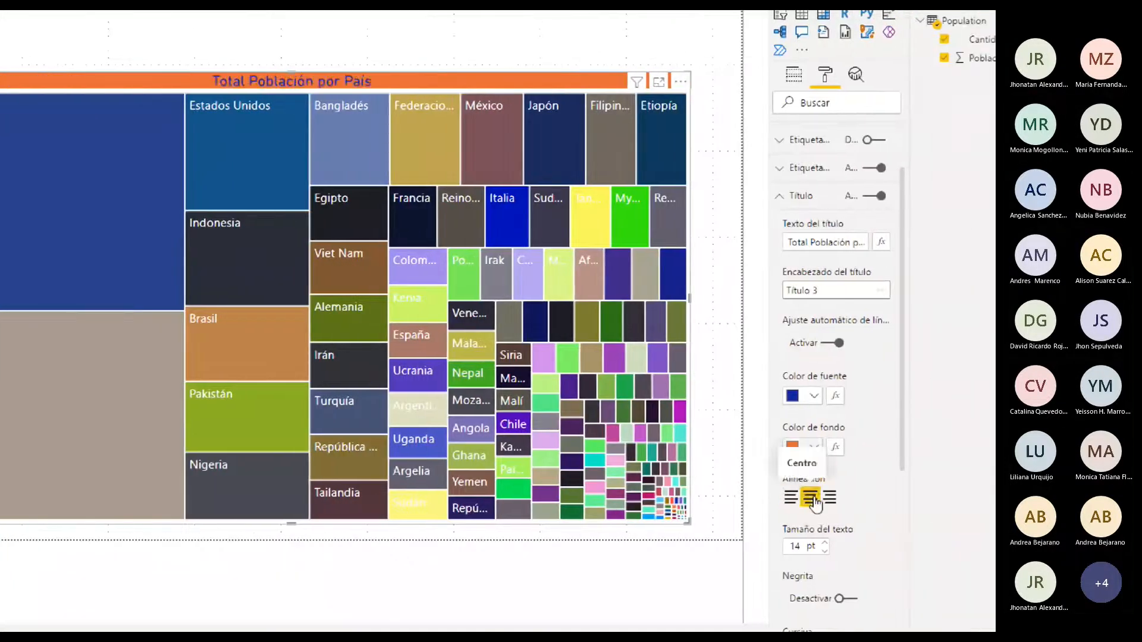
pyautogui.click(825, 552)
pyautogui.click(825, 552)
pyautogui.click(825, 551)
pyautogui.click(825, 552)
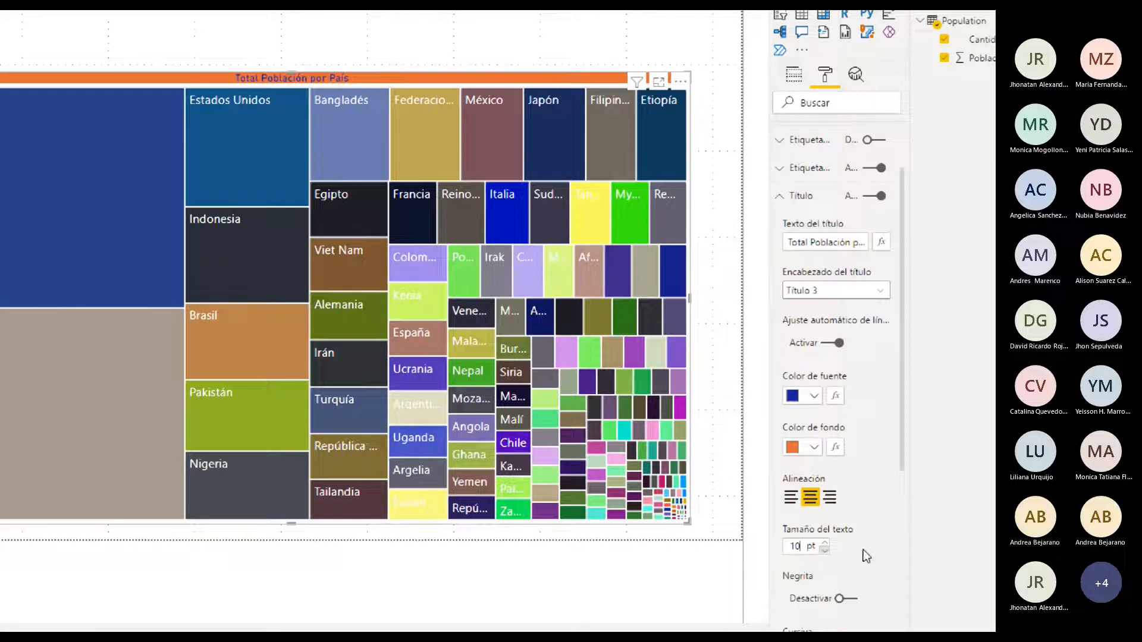
pyautogui.click(857, 603)
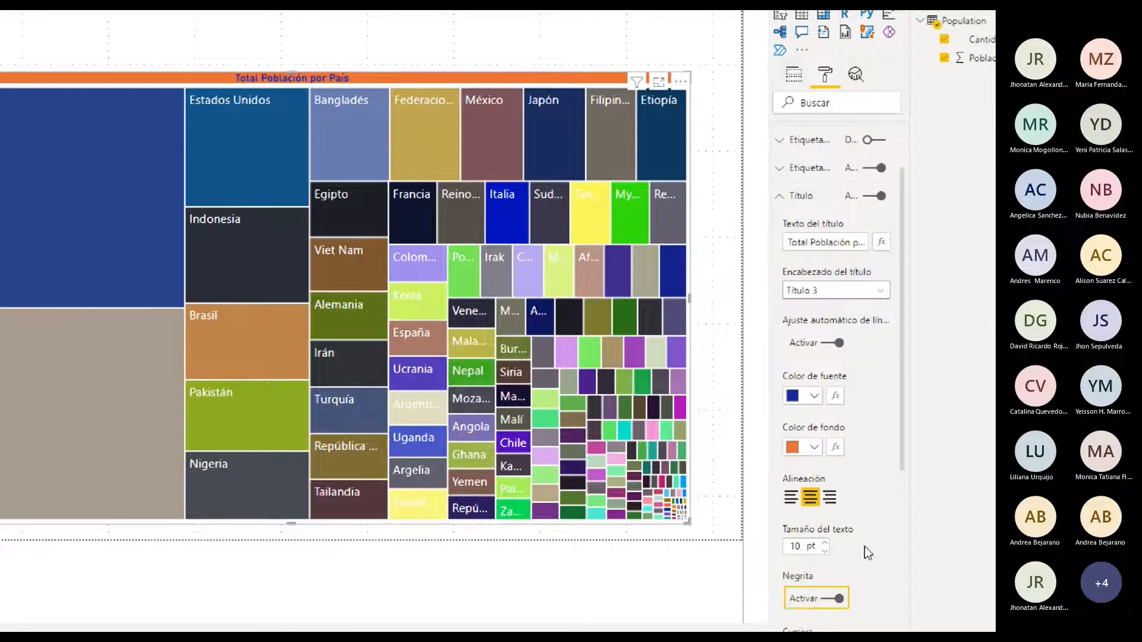
pyautogui.scroll(-3, 868, 526)
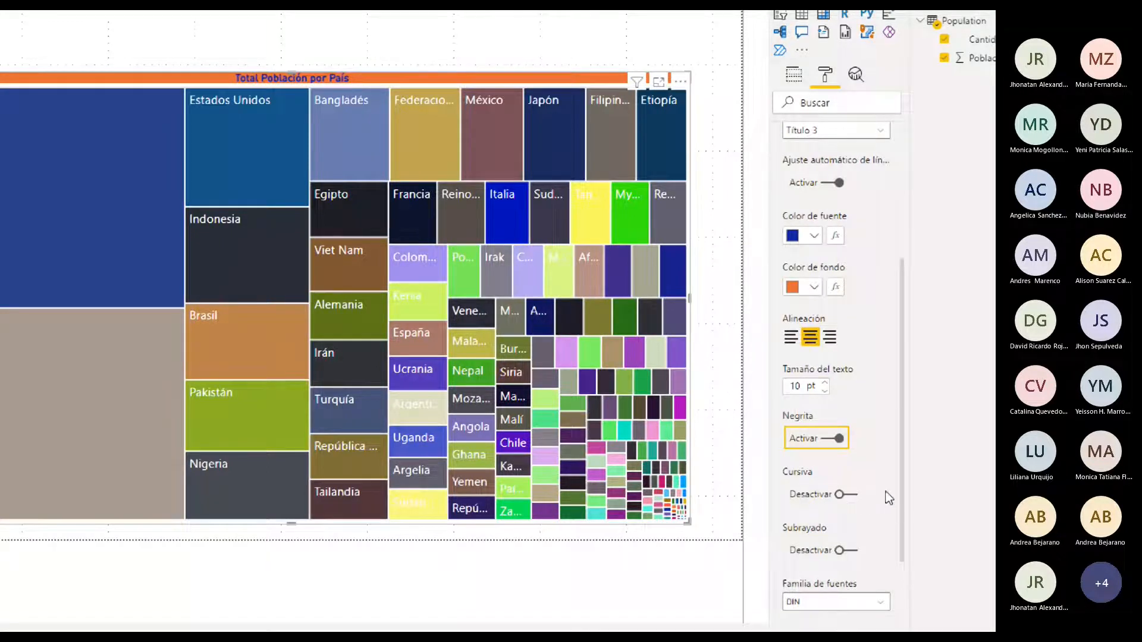
# Set the treemap title's font family to Arial Black and close the title settings
pyautogui.scroll(-3, 889, 498)
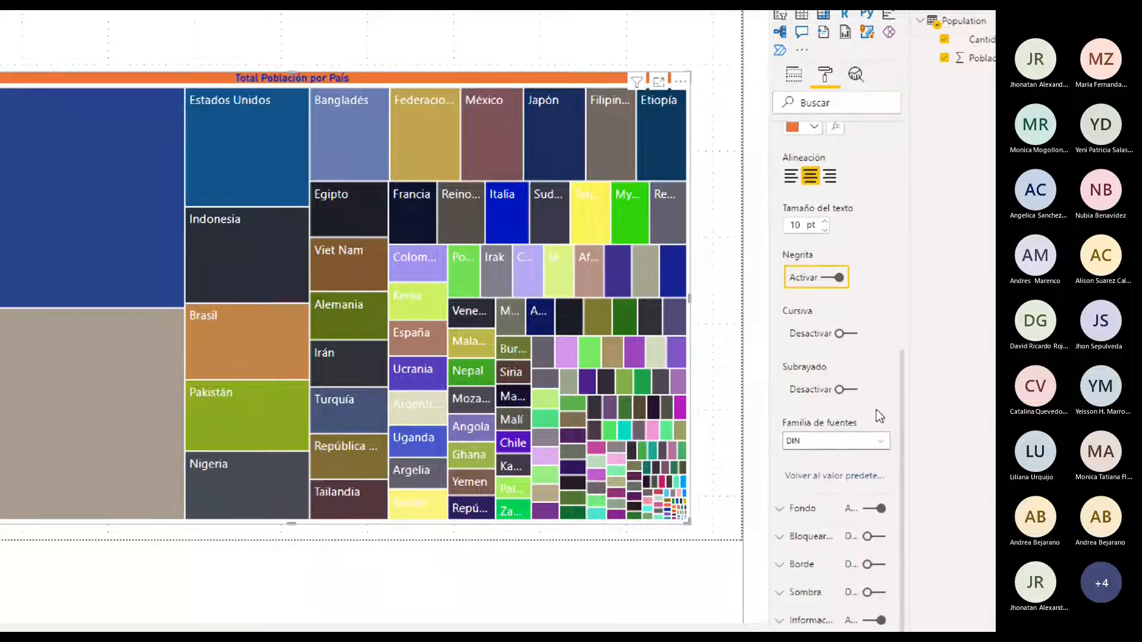
pyautogui.click(889, 448)
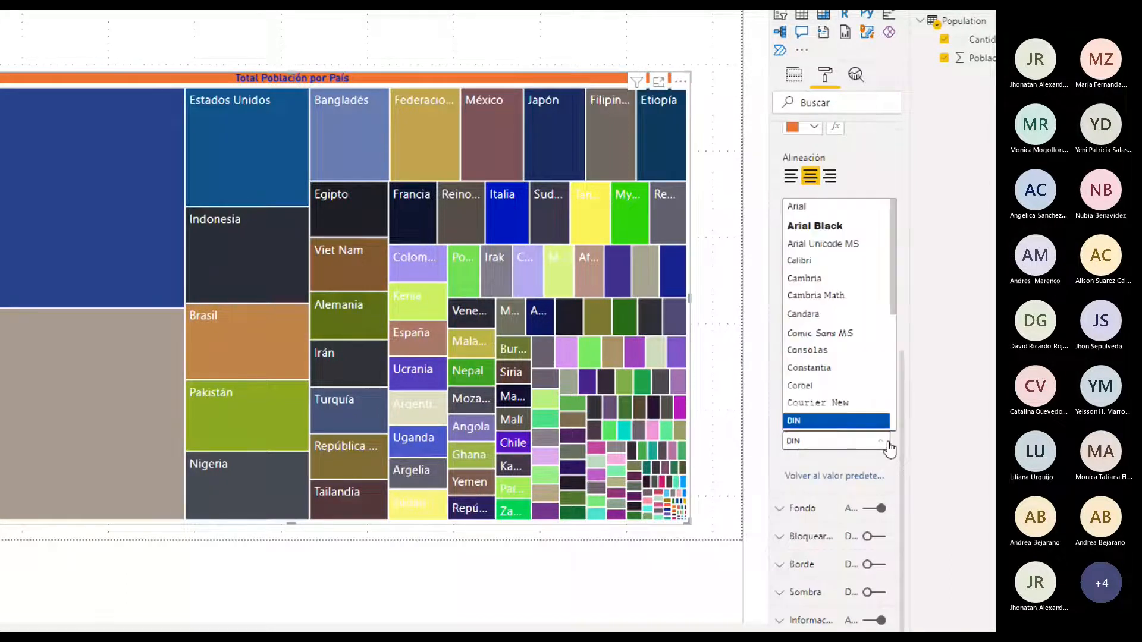
pyautogui.click(810, 226)
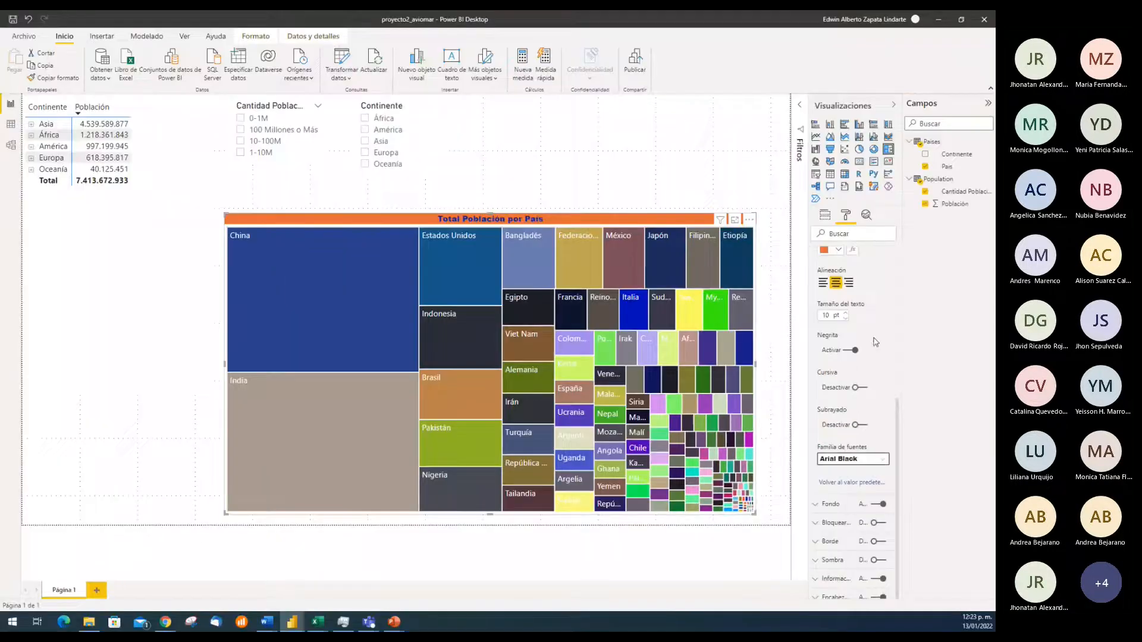
pyautogui.scroll(1, 893, 348)
pyautogui.scroll(5, 893, 348)
pyautogui.click(816, 352)
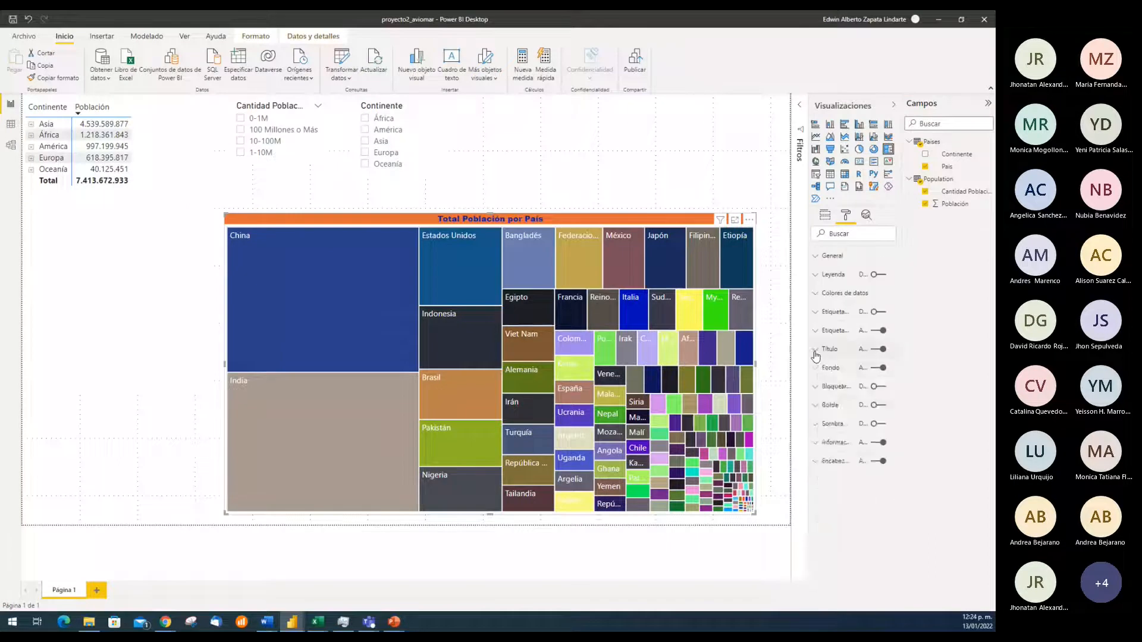
# Turn the treemap's category labels off and back on, checking country details in the tooltips
pyautogui.click(873, 331)
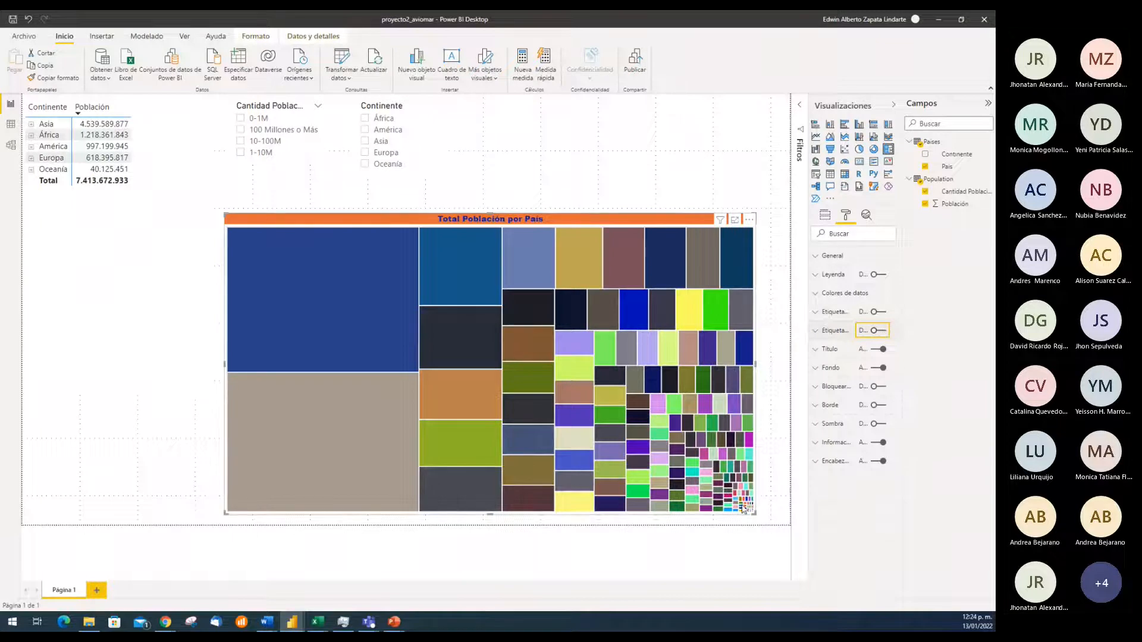
pyautogui.moveTo(749, 510)
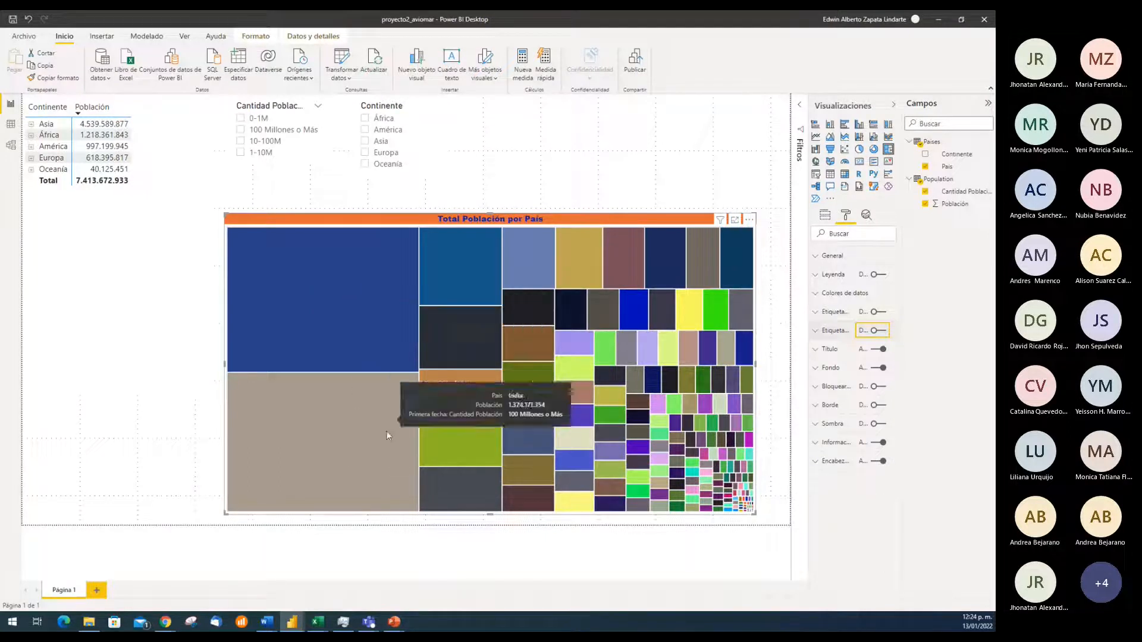
pyautogui.click(886, 332)
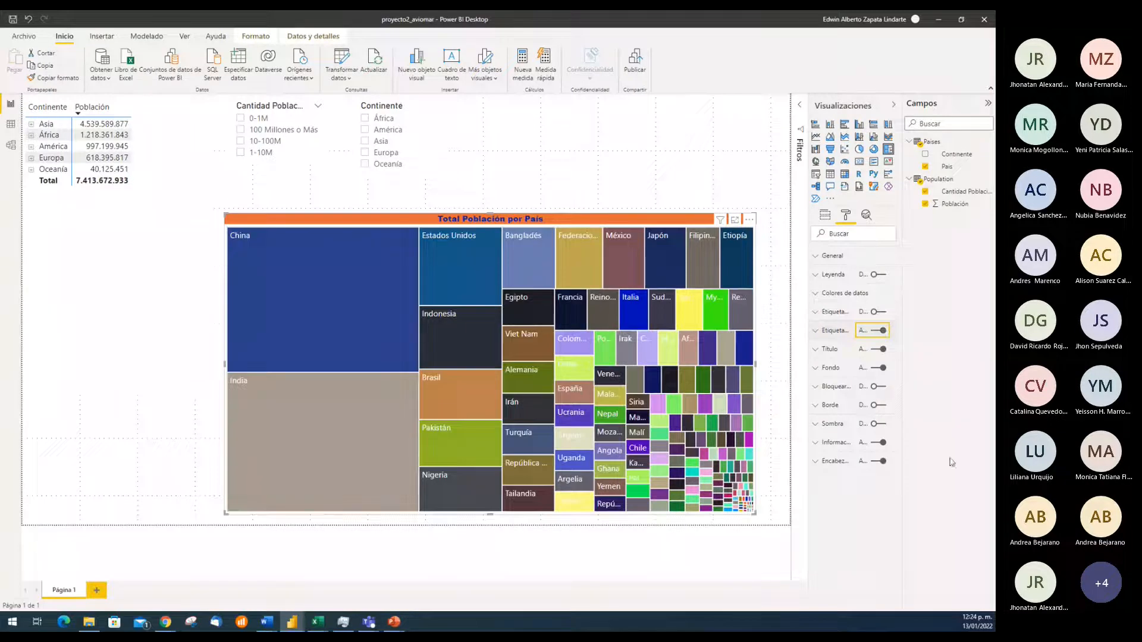
pyautogui.click(636, 173)
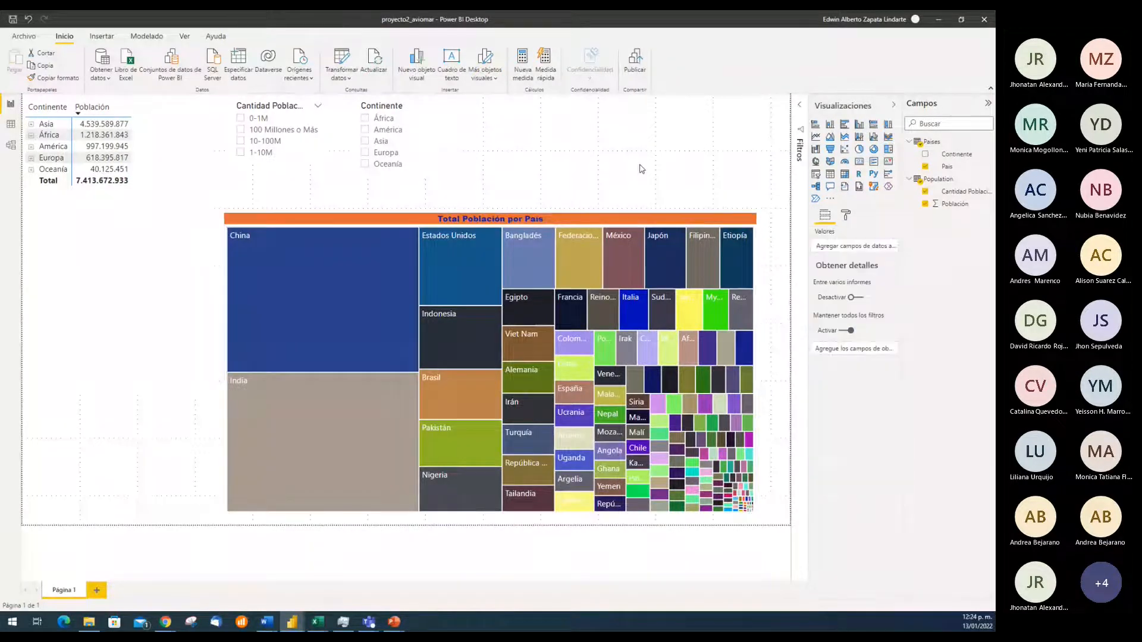
pyautogui.click(452, 222)
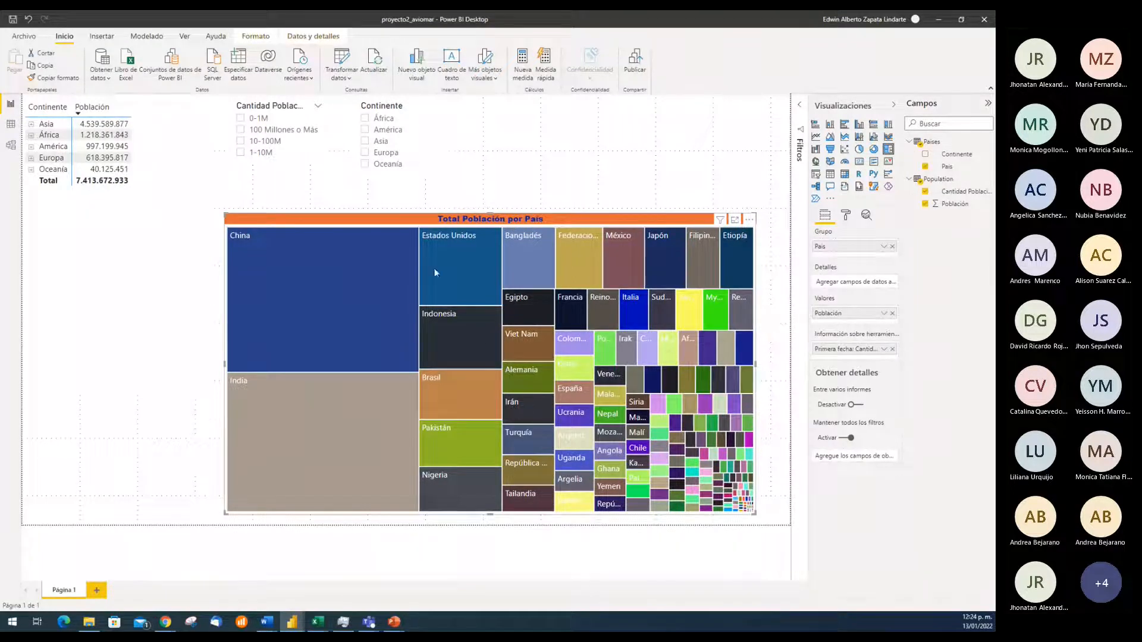
pyautogui.moveTo(462, 246)
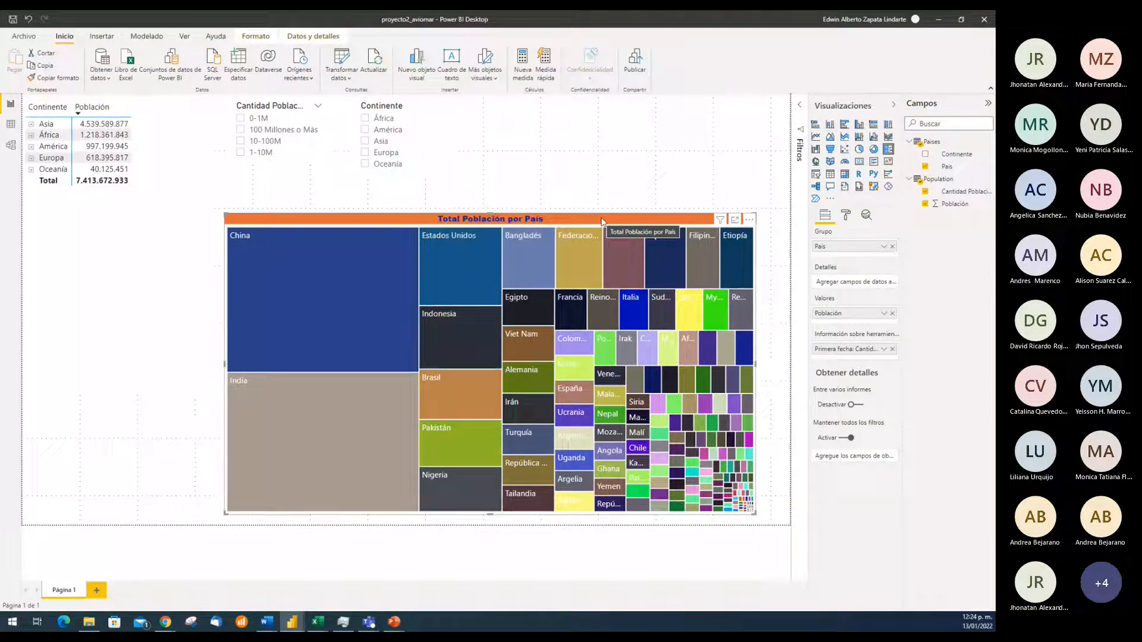
# Set the font colour of the Continente and Población matrix's column headers to the dark purple theme colour
pyautogui.click(196, 169)
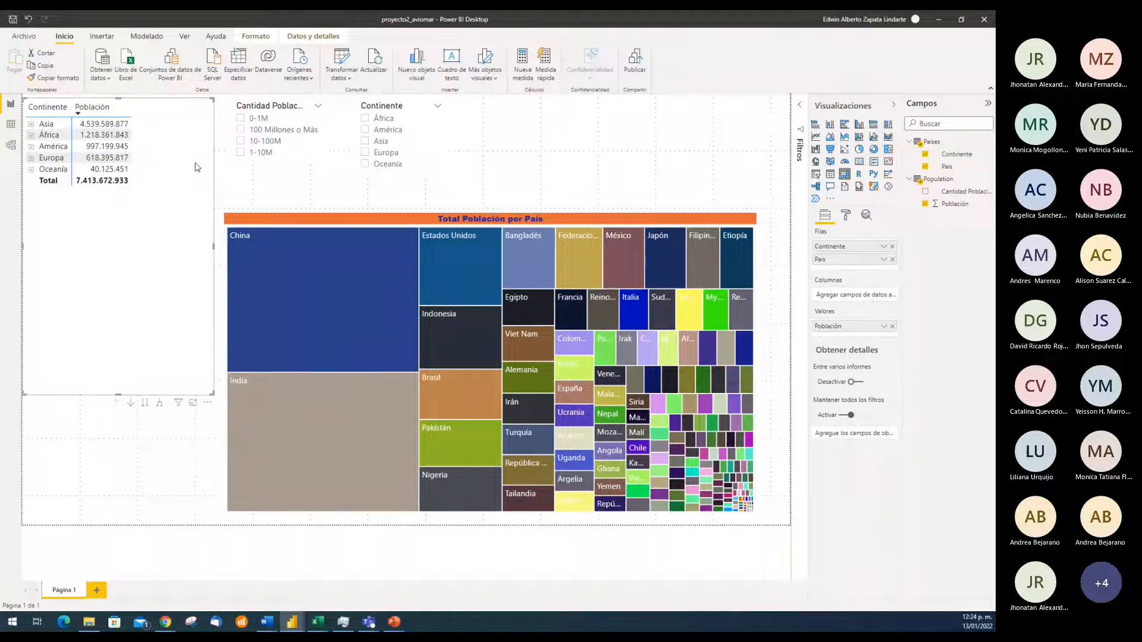
pyautogui.click(846, 216)
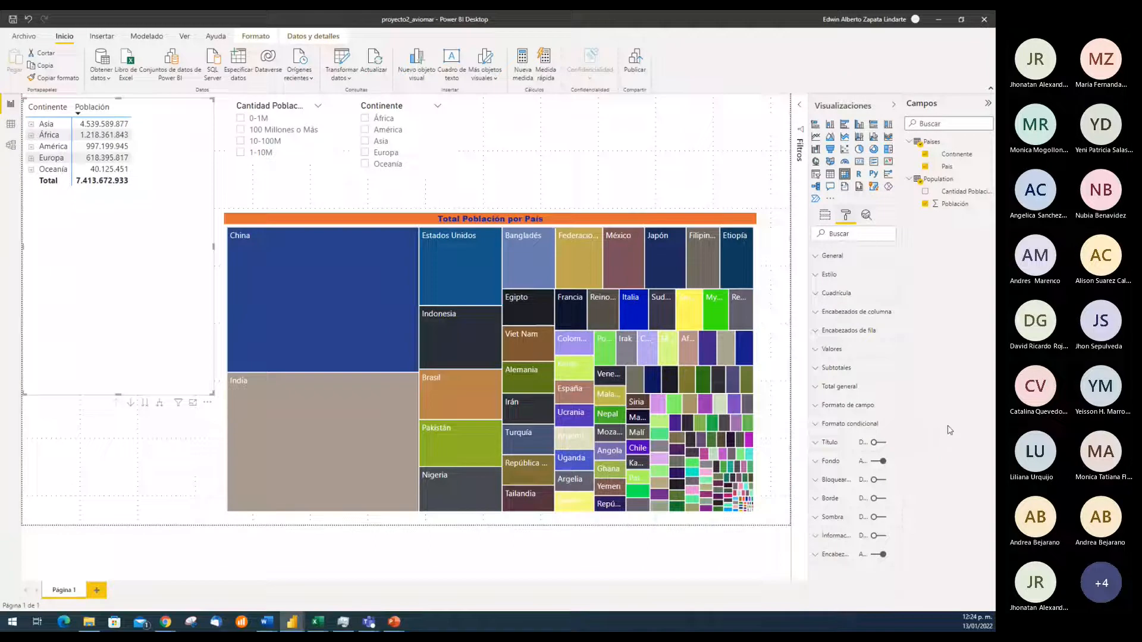
pyautogui.click(817, 314)
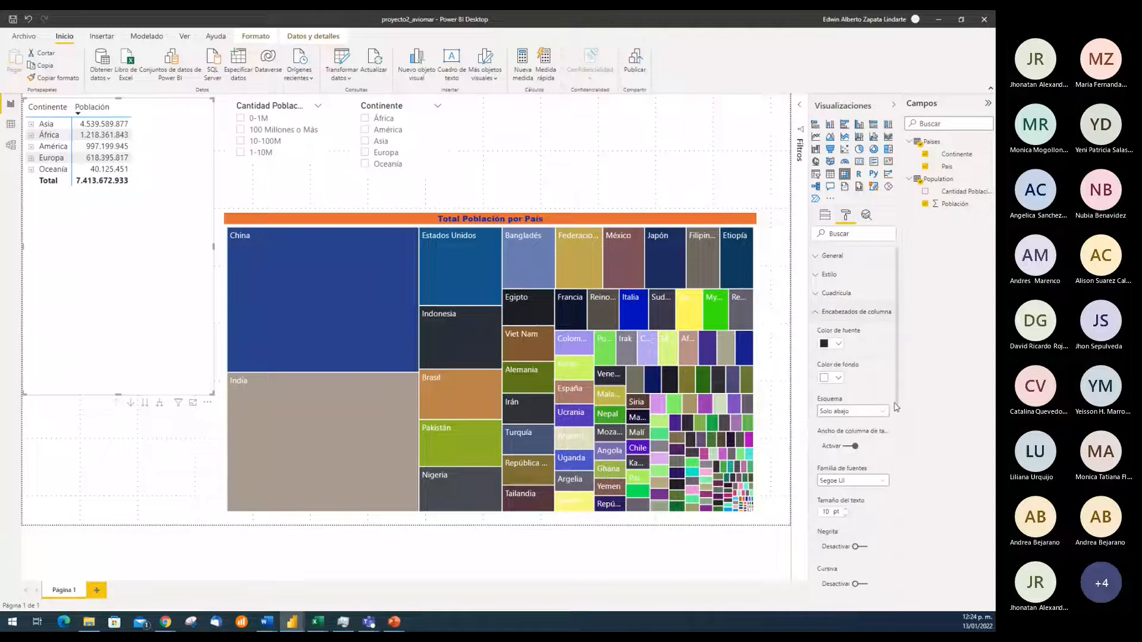
pyautogui.scroll(-2, 892, 456)
pyautogui.scroll(-10, 892, 457)
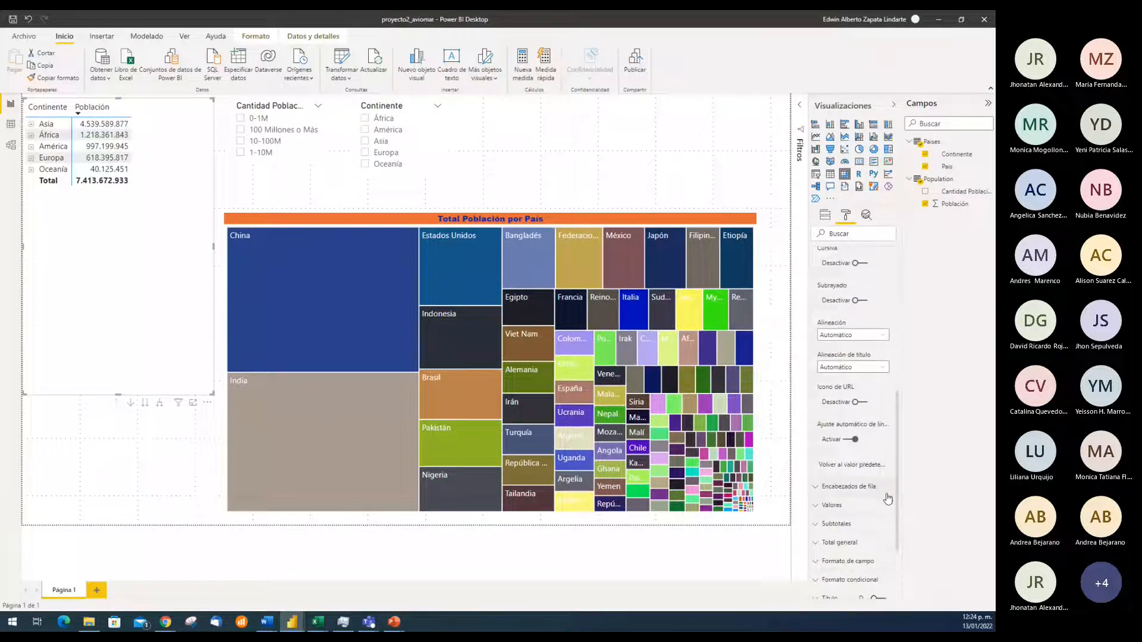
pyautogui.scroll(12, 889, 493)
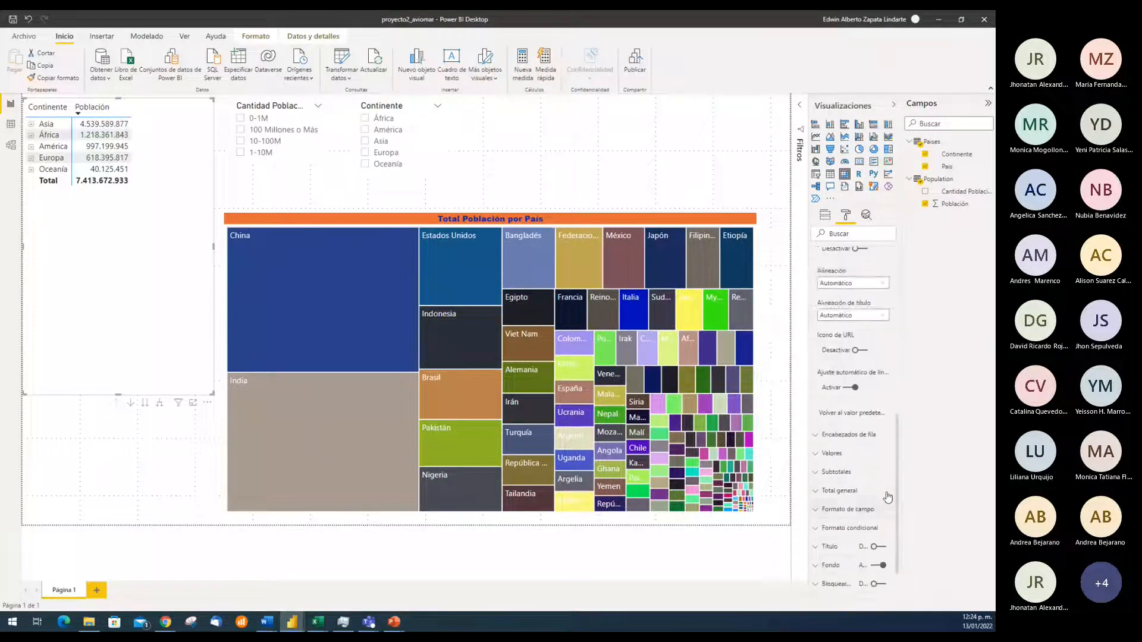
pyautogui.click(814, 313)
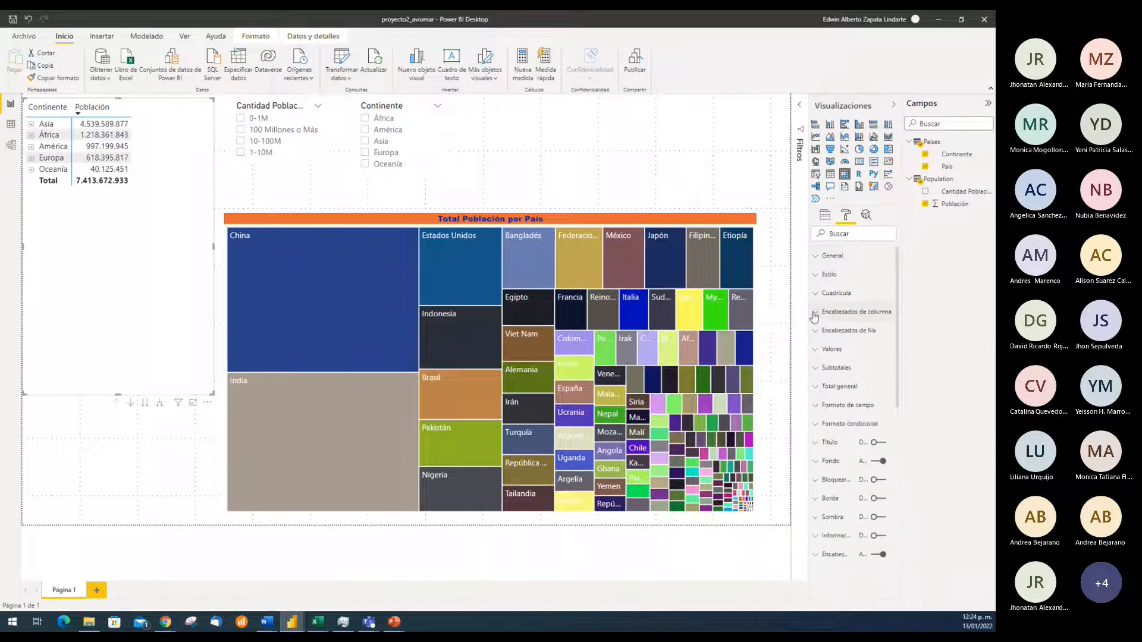
pyautogui.click(814, 313)
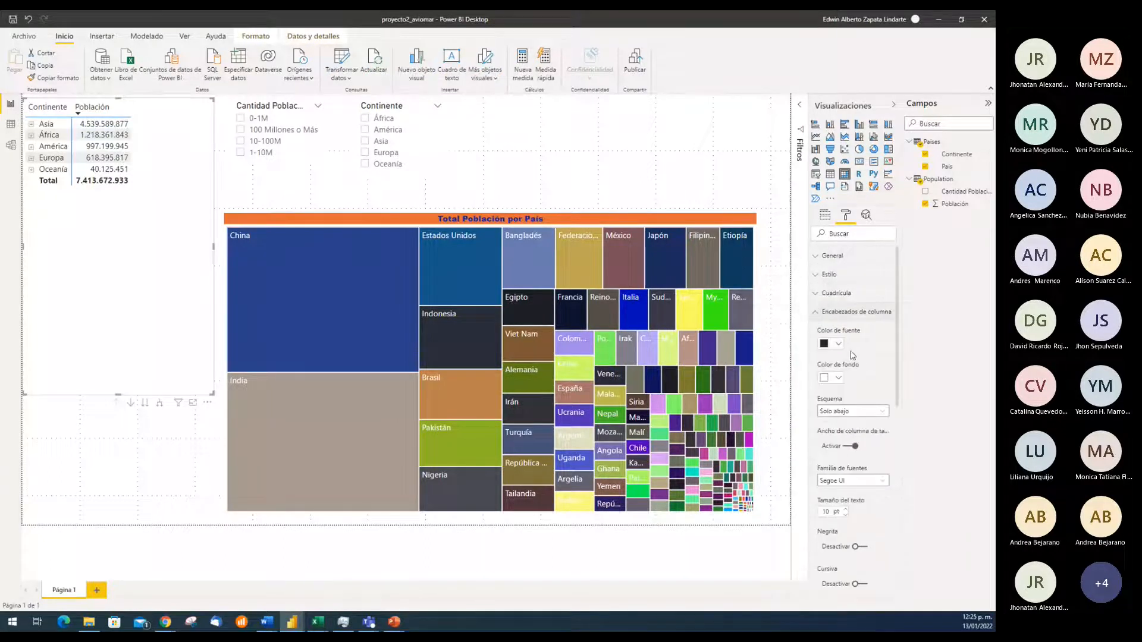
pyautogui.click(839, 345)
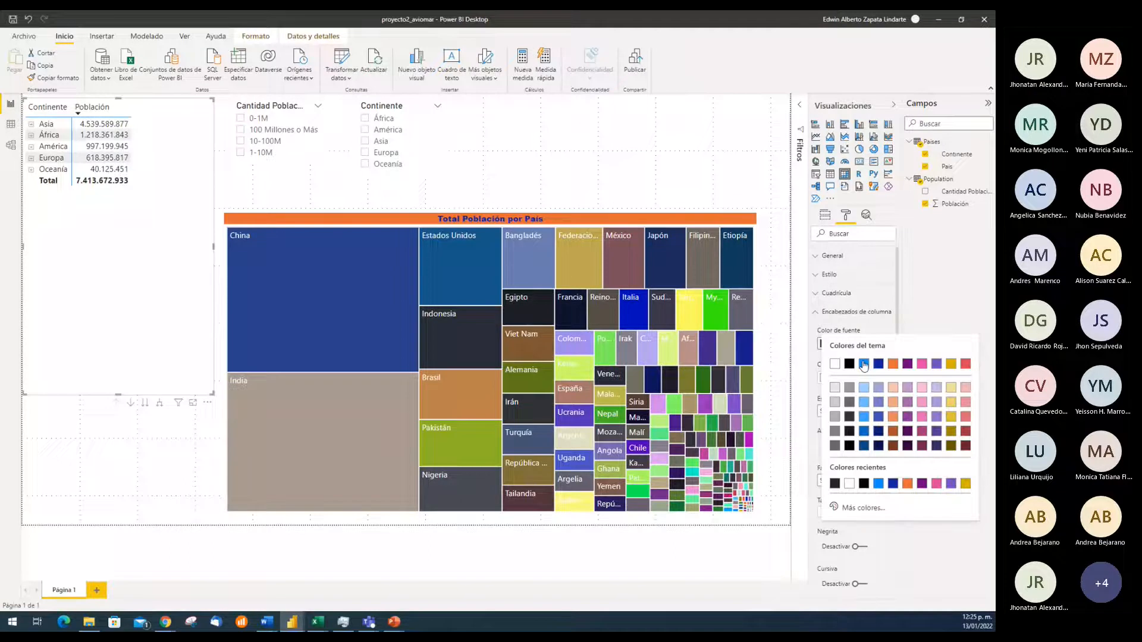
pyautogui.click(908, 364)
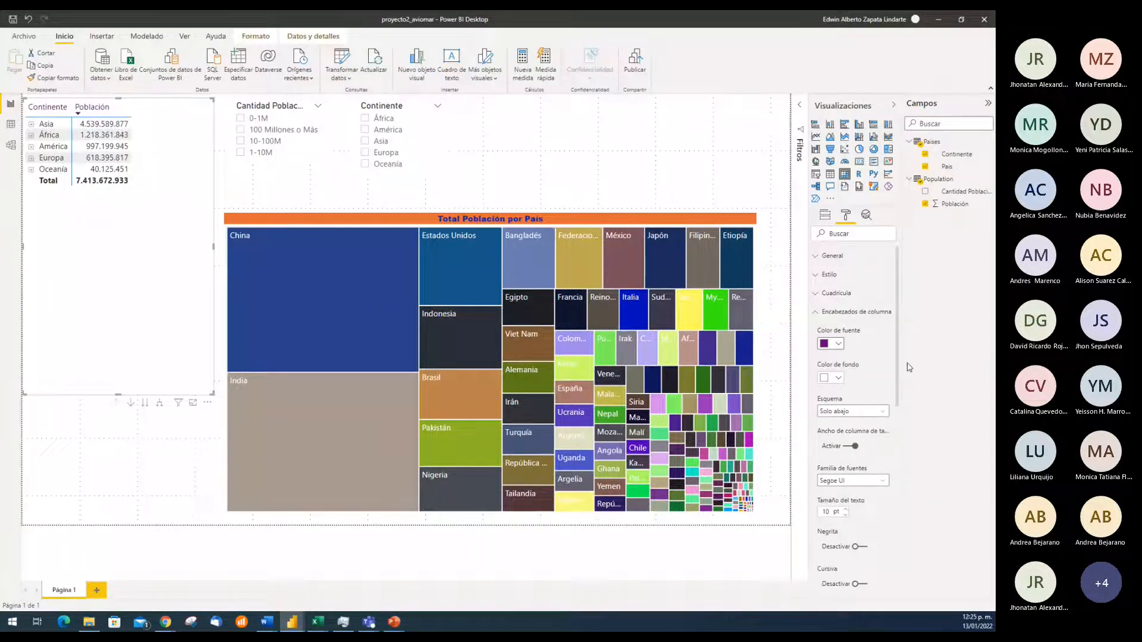
# Give the matrix's column headers the orange theme background #E66C37 and make their text bold
pyautogui.click(839, 379)
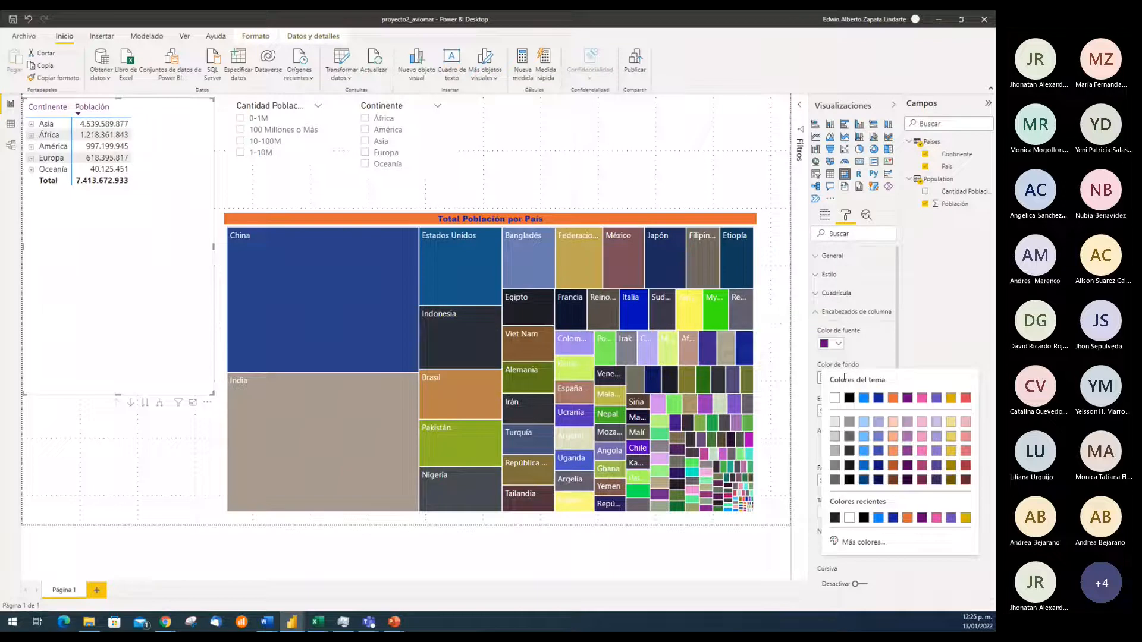
pyautogui.click(893, 398)
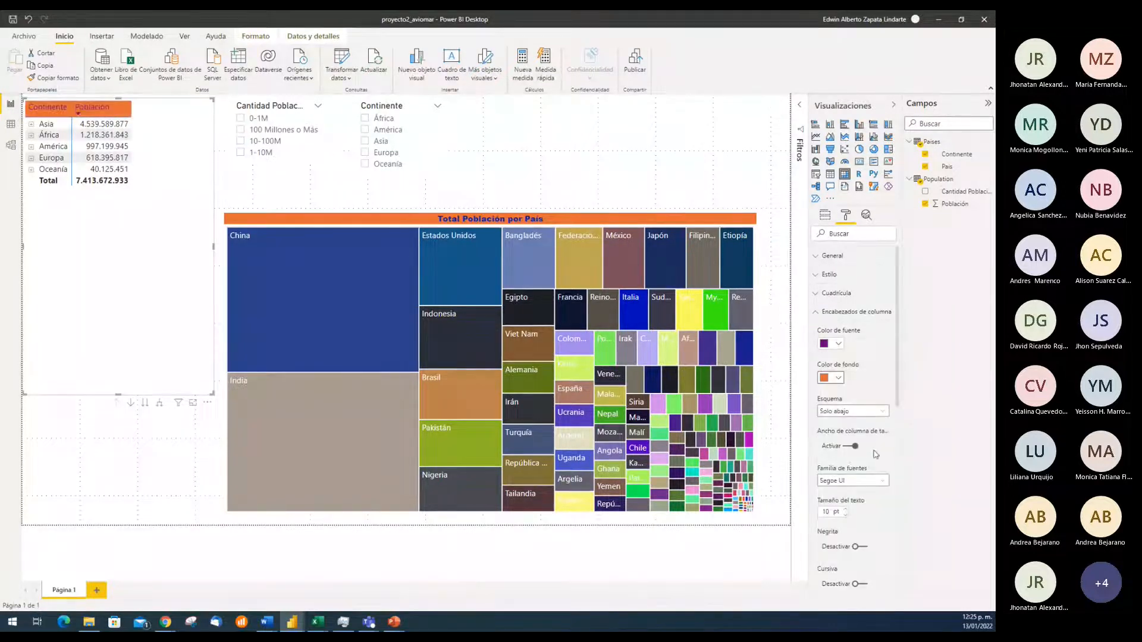
pyautogui.click(857, 546)
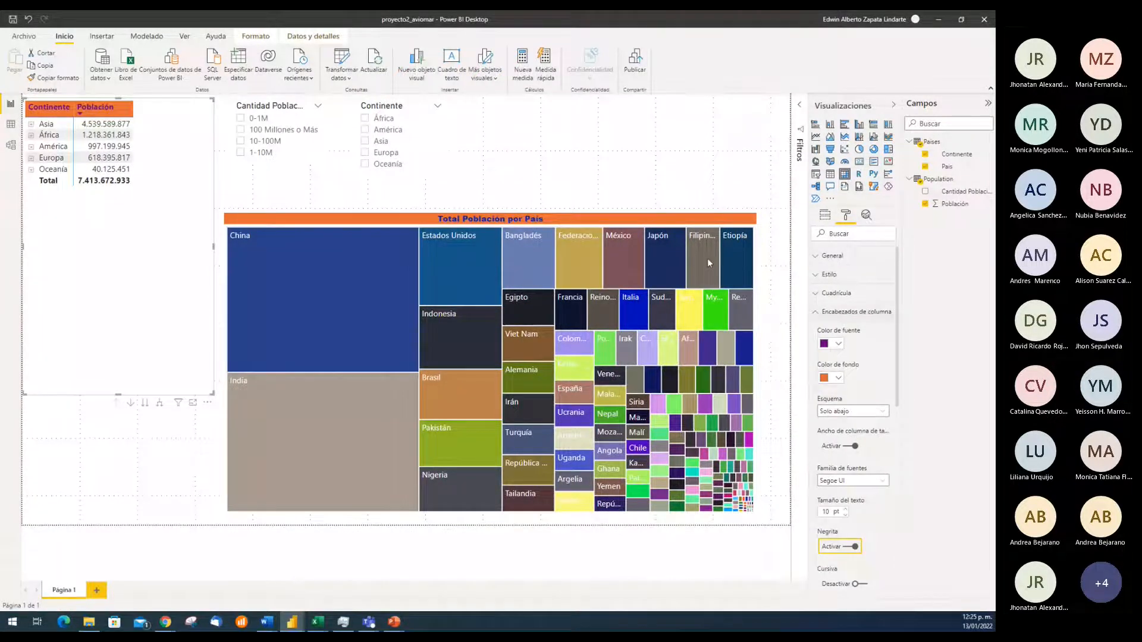
# Shorten the matrix to end just below its total row and move the treemap left beneath it
pyautogui.moveTo(106, 394); pyautogui.dragTo(156, 213)
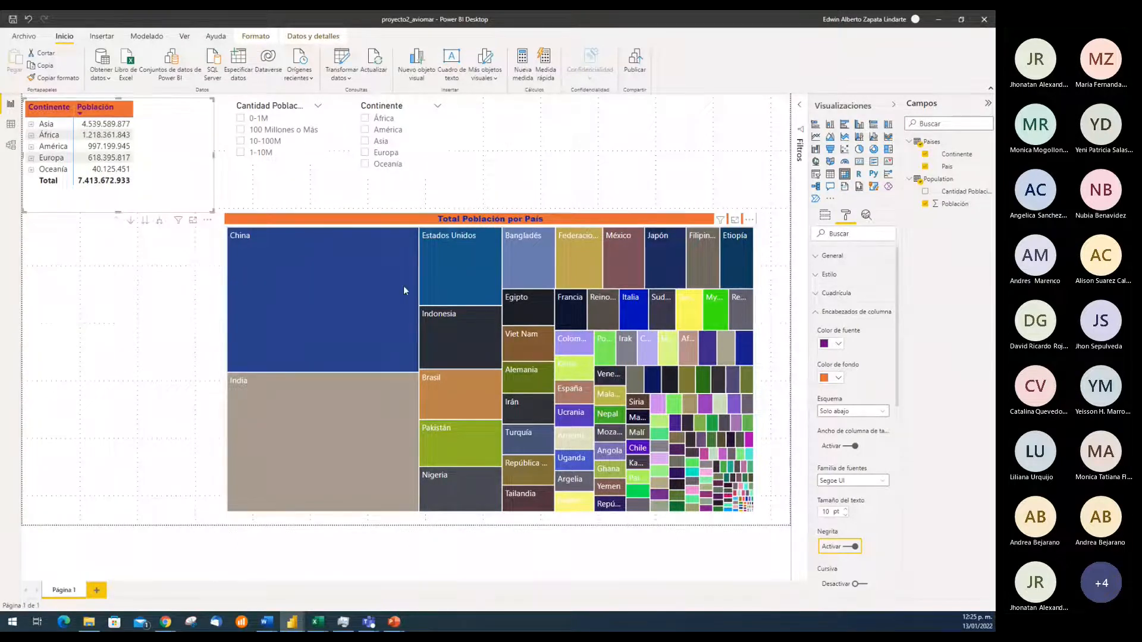
pyautogui.moveTo(595, 220); pyautogui.dragTo(408, 219)
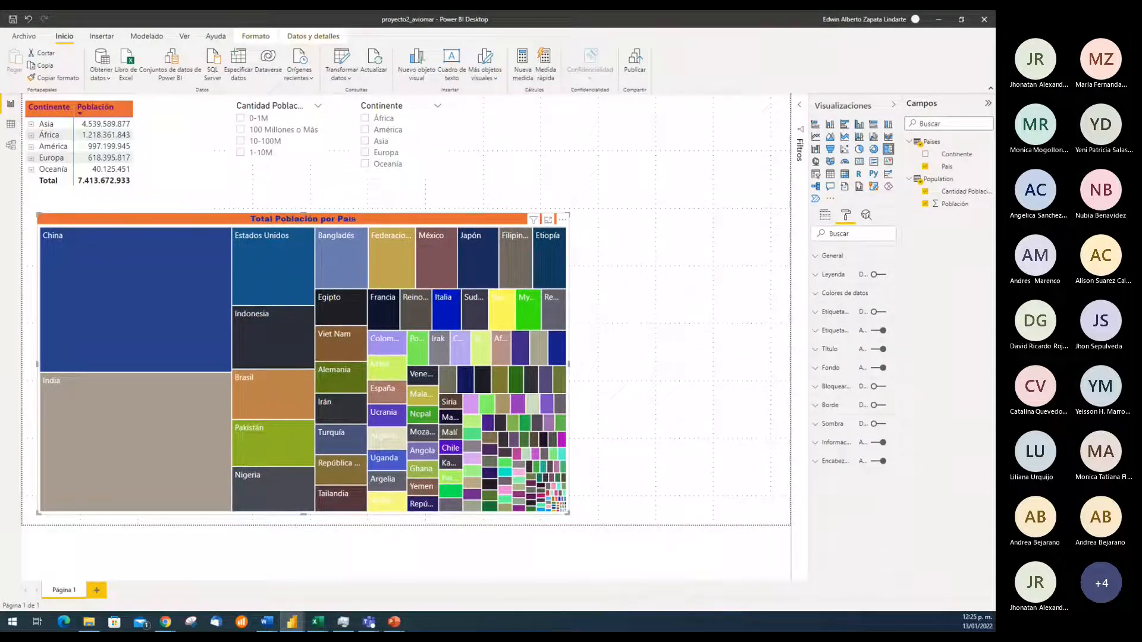
pyautogui.click(669, 260)
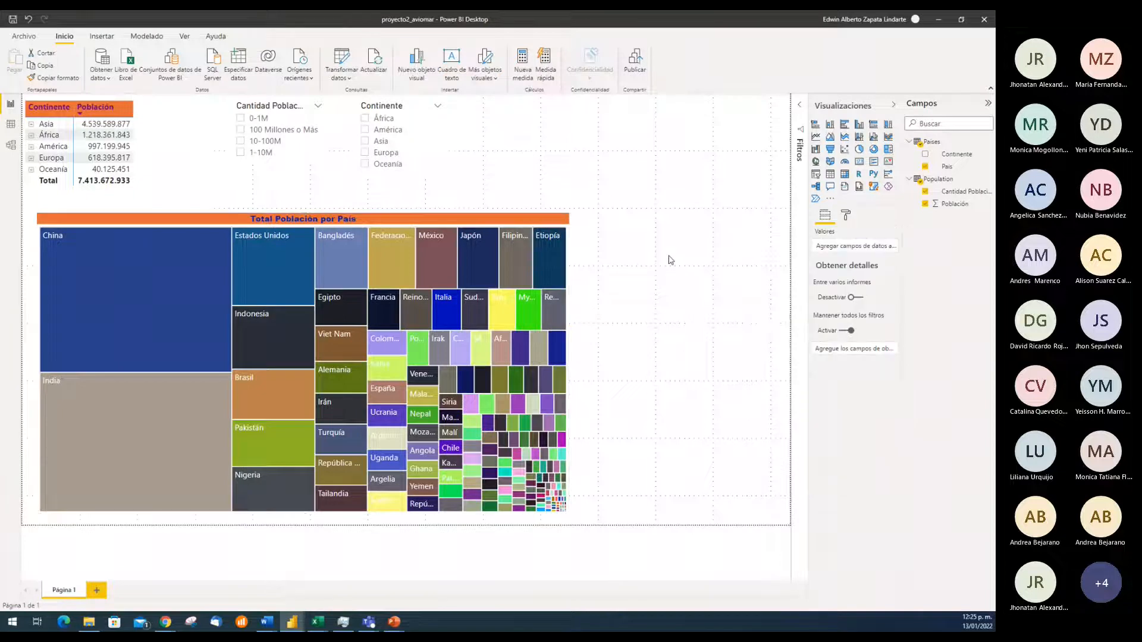
# Align the treemap flush with the left edge of the report page
pyautogui.click(452, 216)
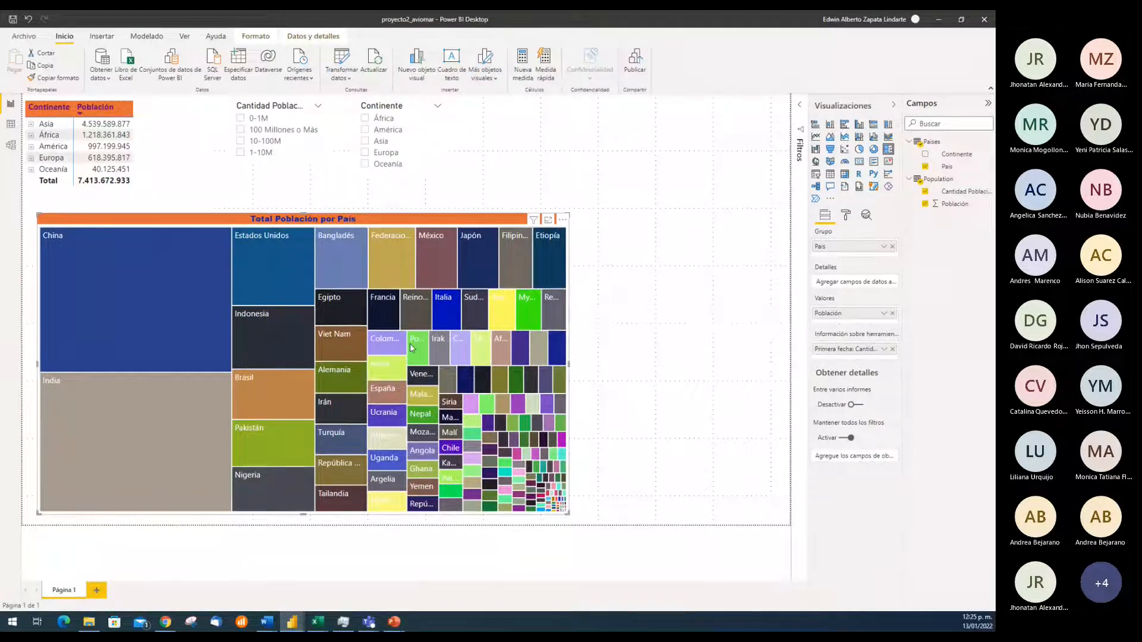
pyautogui.moveTo(215, 268)
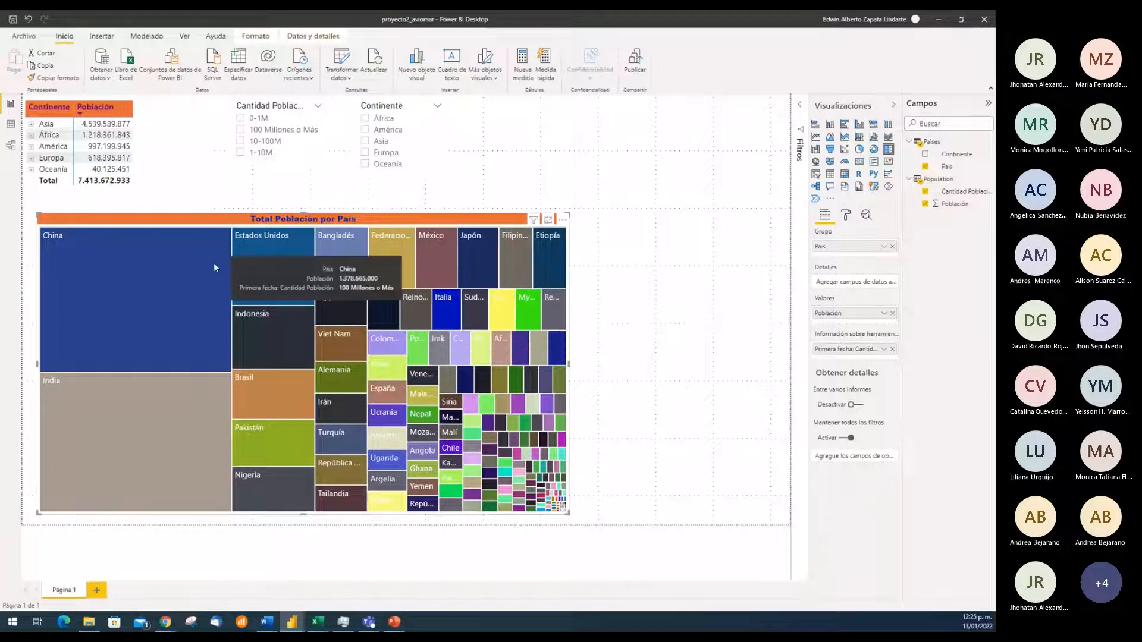
pyautogui.click(641, 286)
pyautogui.click(426, 221)
pyautogui.moveTo(426, 221); pyautogui.dragTo(411, 221)
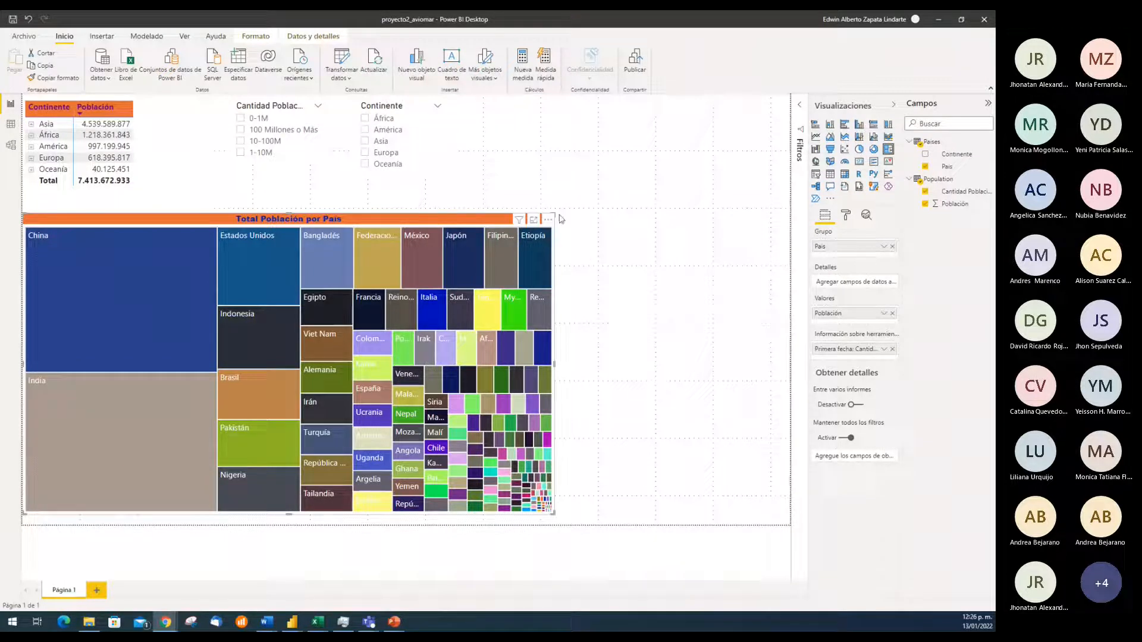
# Narrow the treemap to about 60% of its width, keeping its full height from below the matrix to the page bottom
pyautogui.click(520, 222)
pyautogui.moveTo(553, 215); pyautogui.dragTo(325, 282)
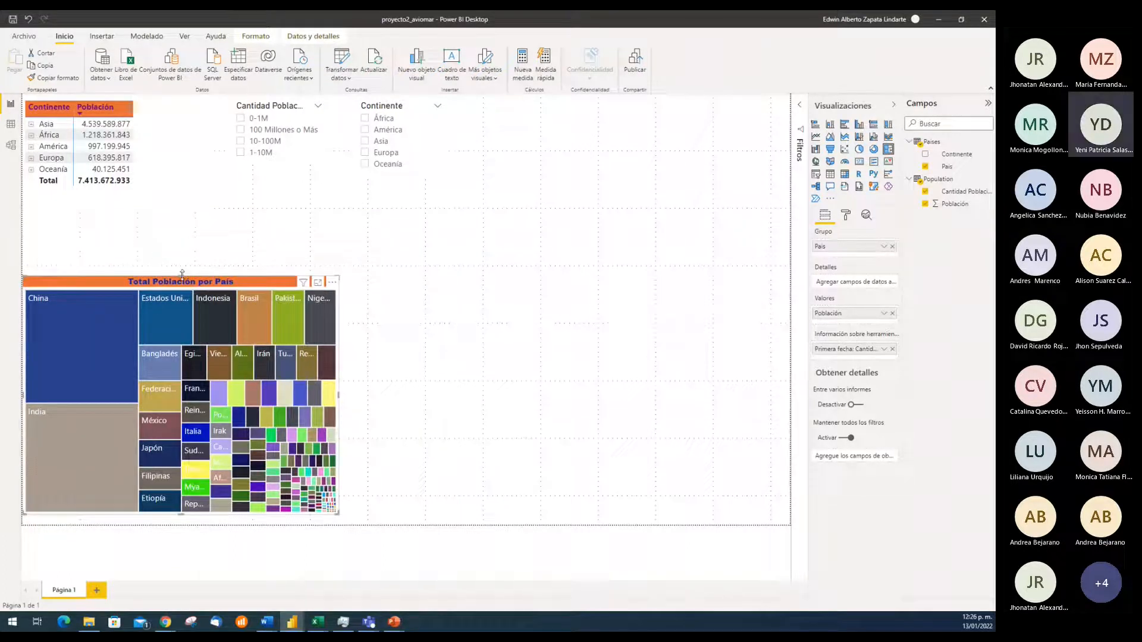
pyautogui.moveTo(182, 275); pyautogui.dragTo(185, 211)
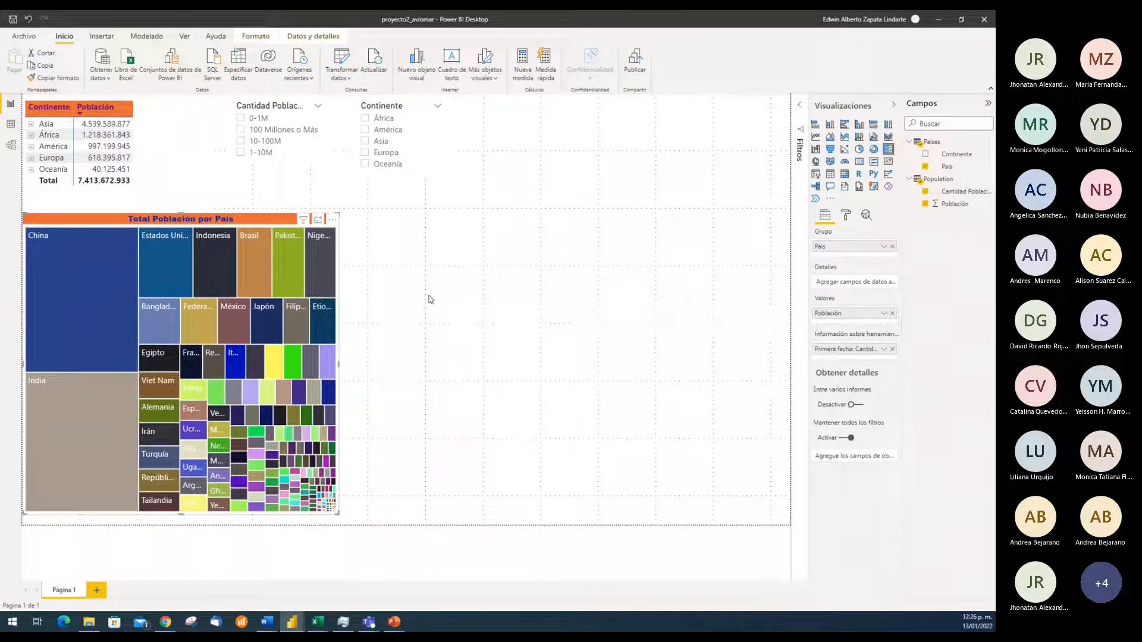
pyautogui.click(463, 279)
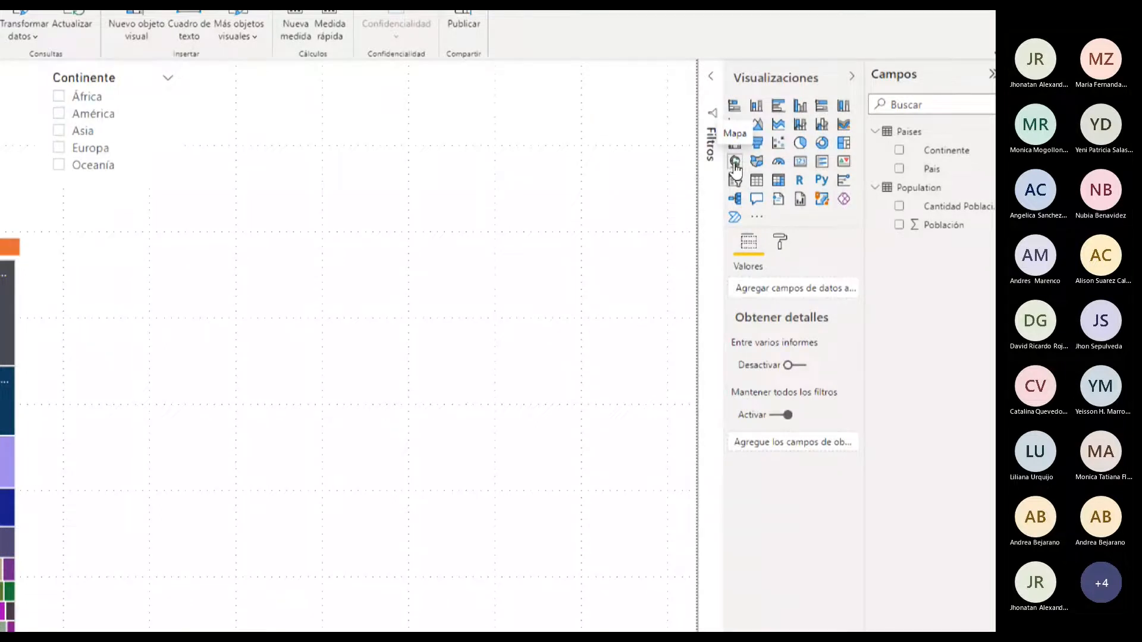
# Switch to the Teams meeting window and look through the participants list
pyautogui.moveTo(373, 624)
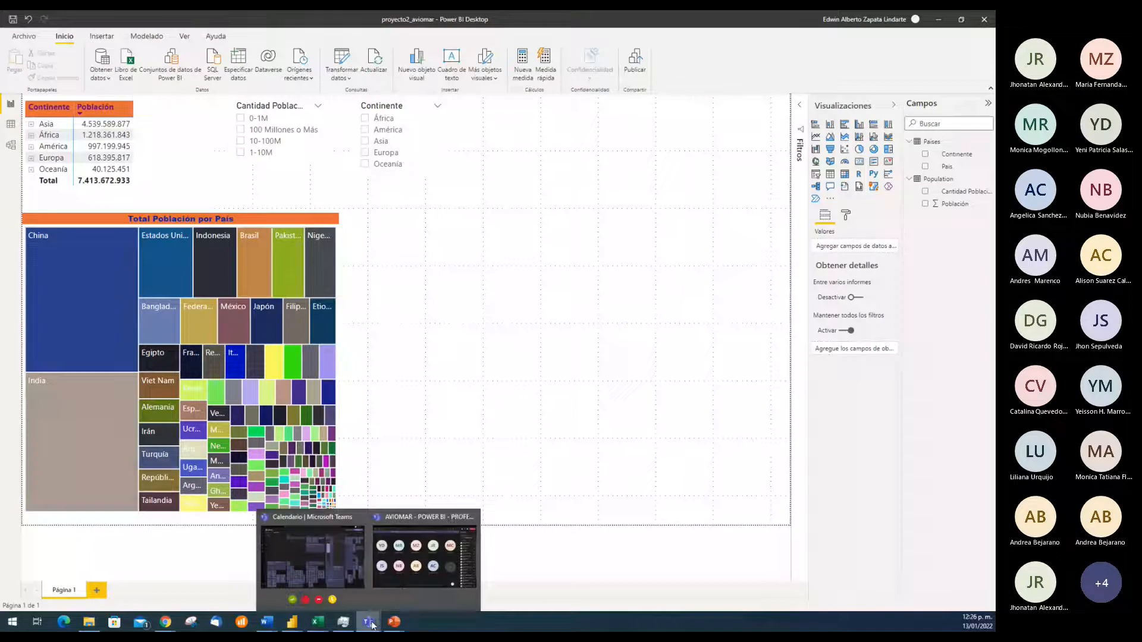
pyautogui.click(403, 587)
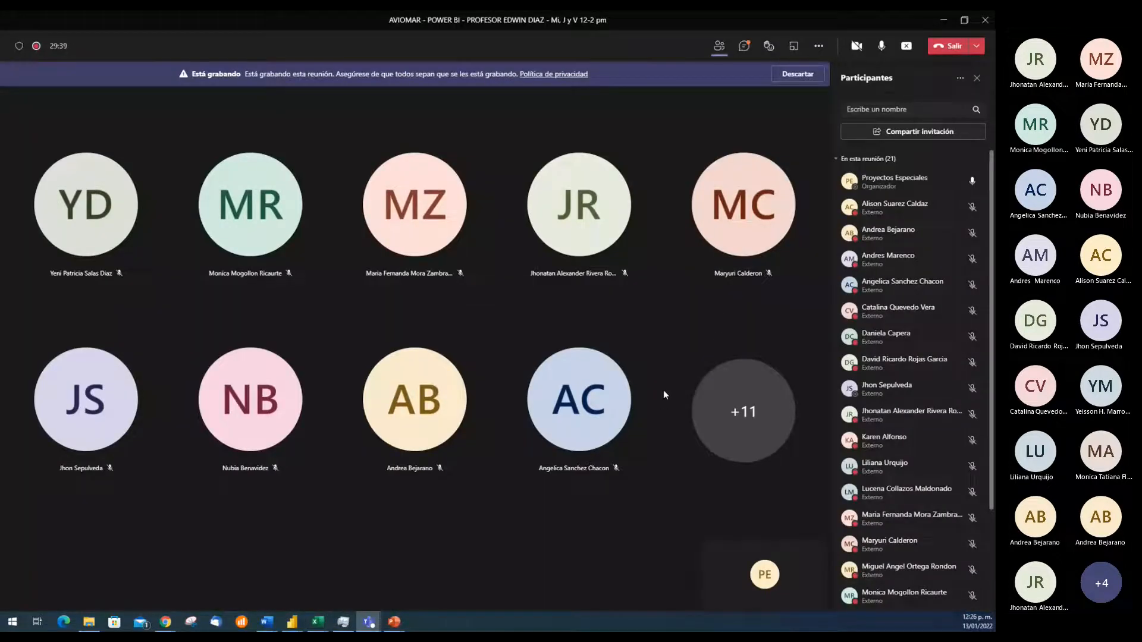
pyautogui.scroll(-5, 884, 366)
pyautogui.scroll(5, 884, 366)
# Return to the proyecto2_aviomar report in Power BI and add an empty map visual beside the treemap
pyautogui.click(292, 622)
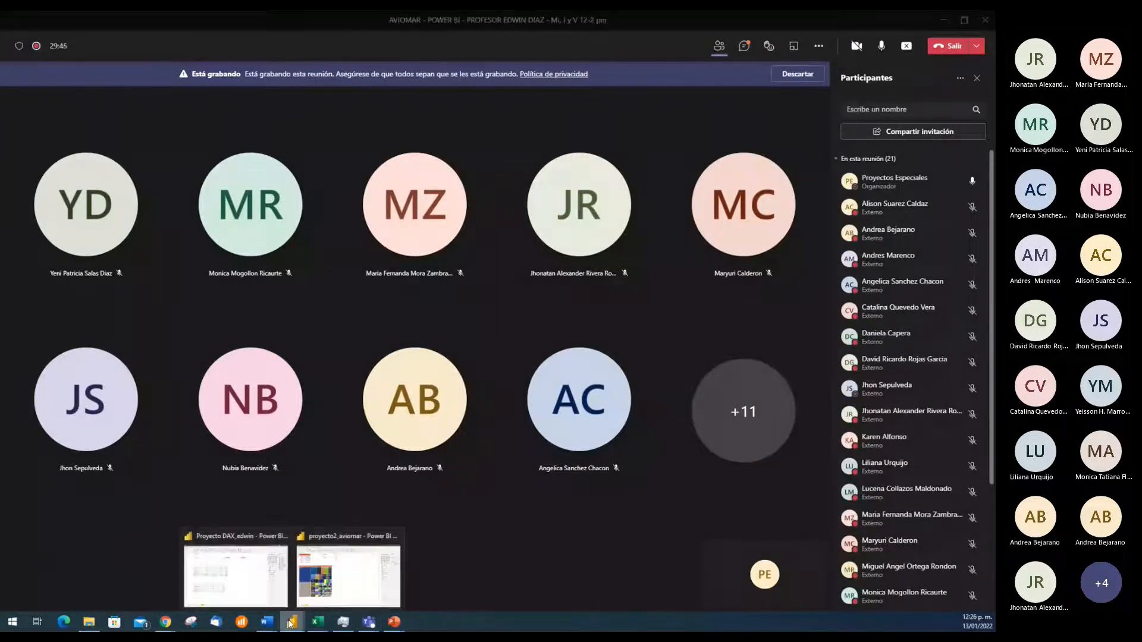
pyautogui.click(335, 589)
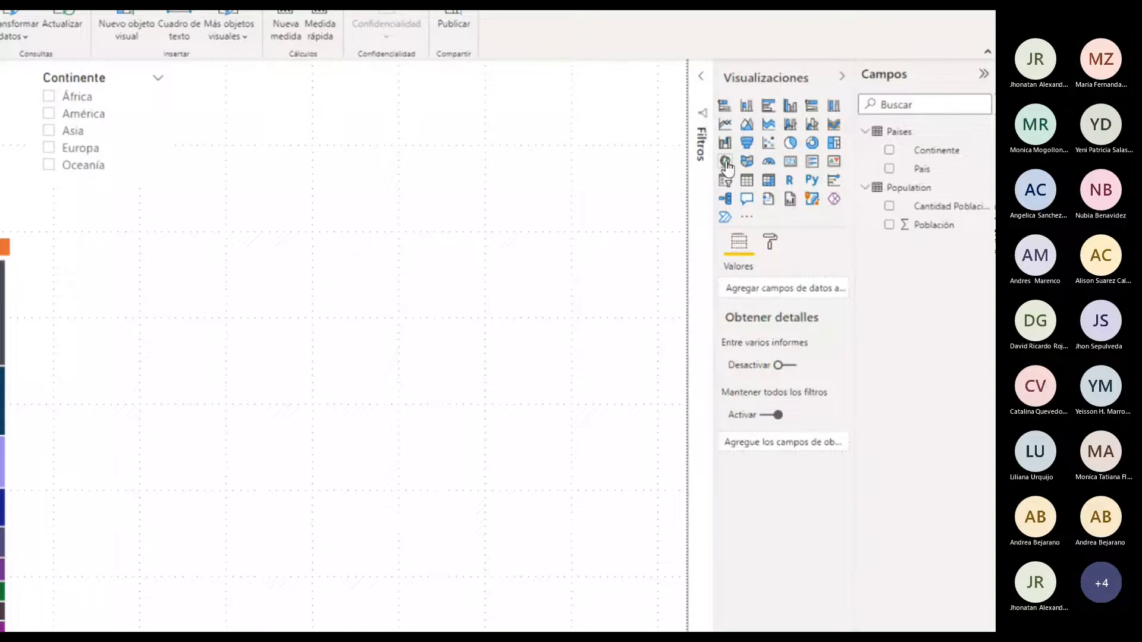
pyautogui.click(726, 162)
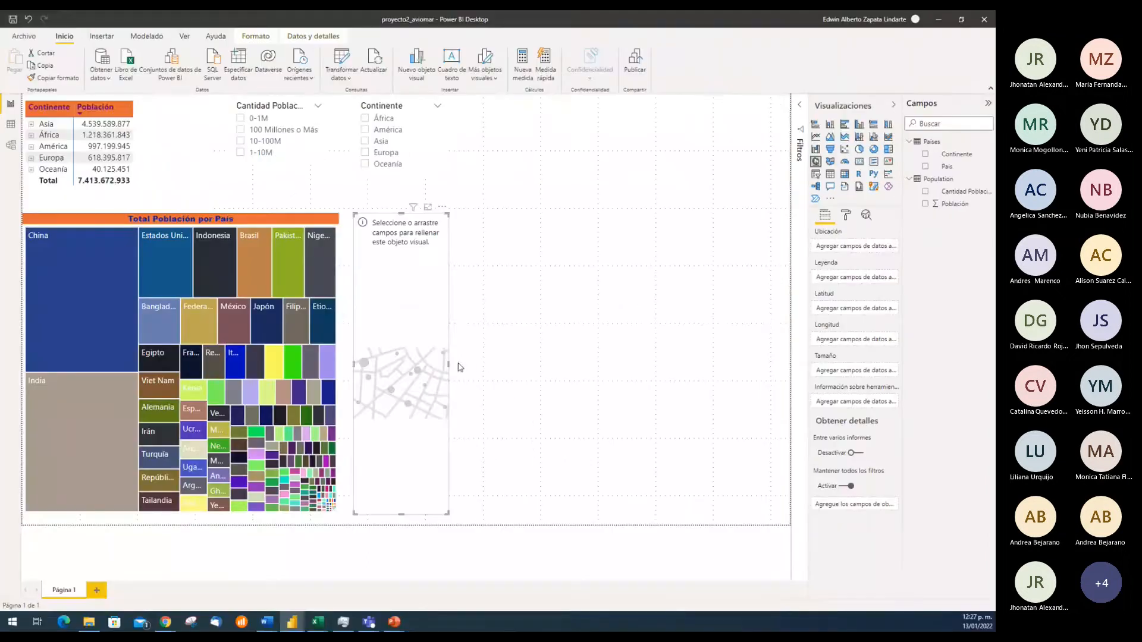
# Widen the empty map visual to about the treemap's width and select the País column of the Paises table
pyautogui.moveTo(448, 363); pyautogui.dragTo(676, 359)
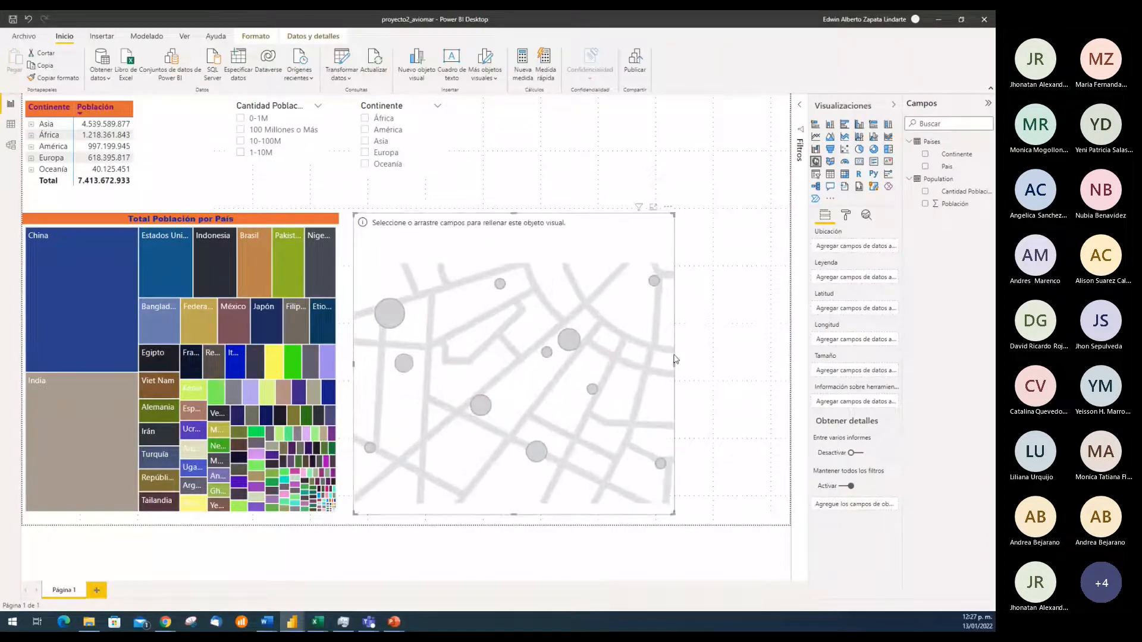
pyautogui.hotkey('alt', 'Tab')
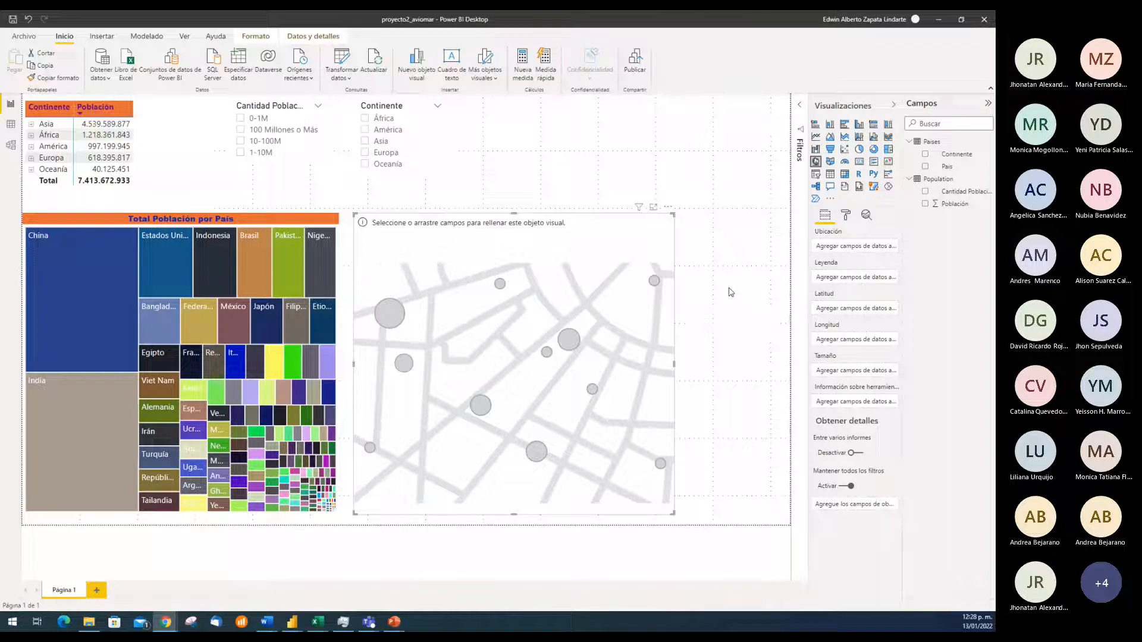
pyautogui.click(959, 156)
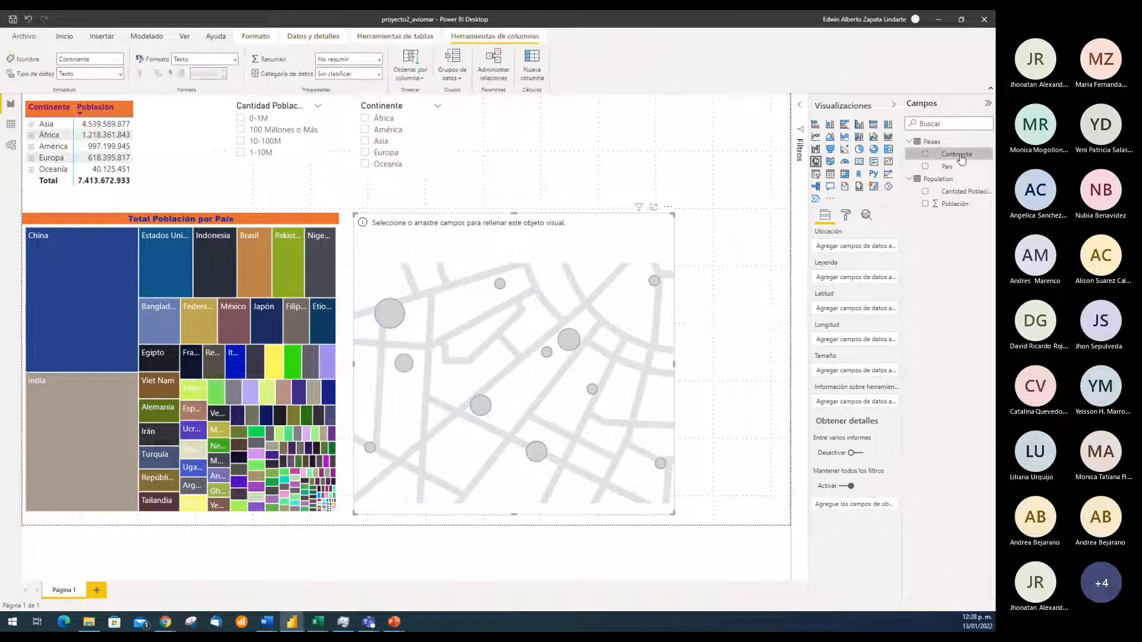
pyautogui.click(956, 169)
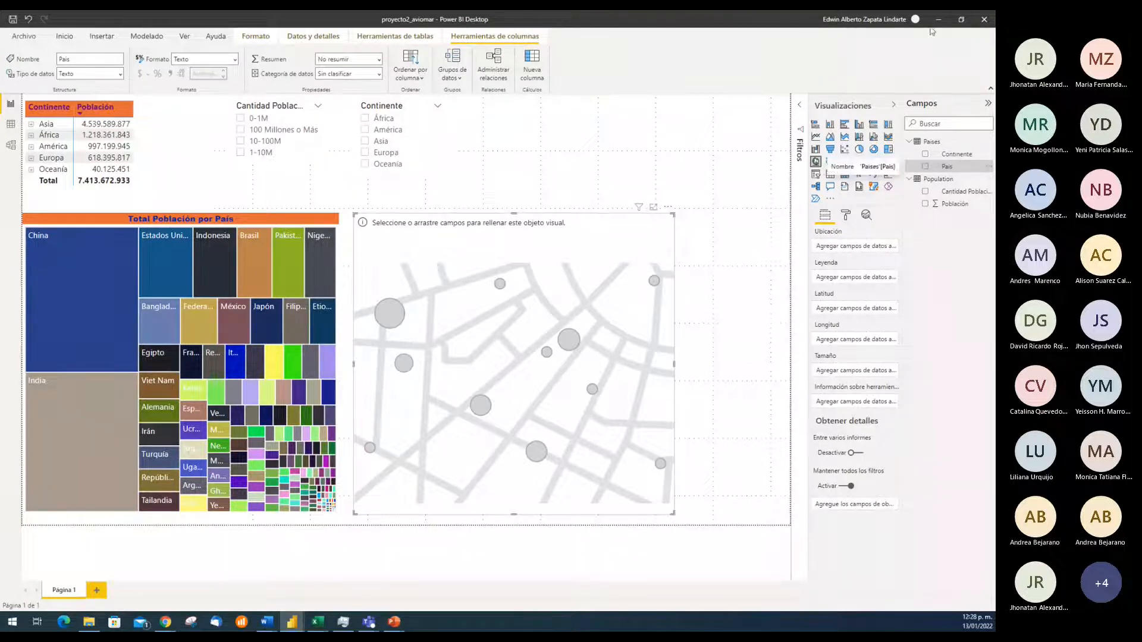
pyautogui.click(961, 19)
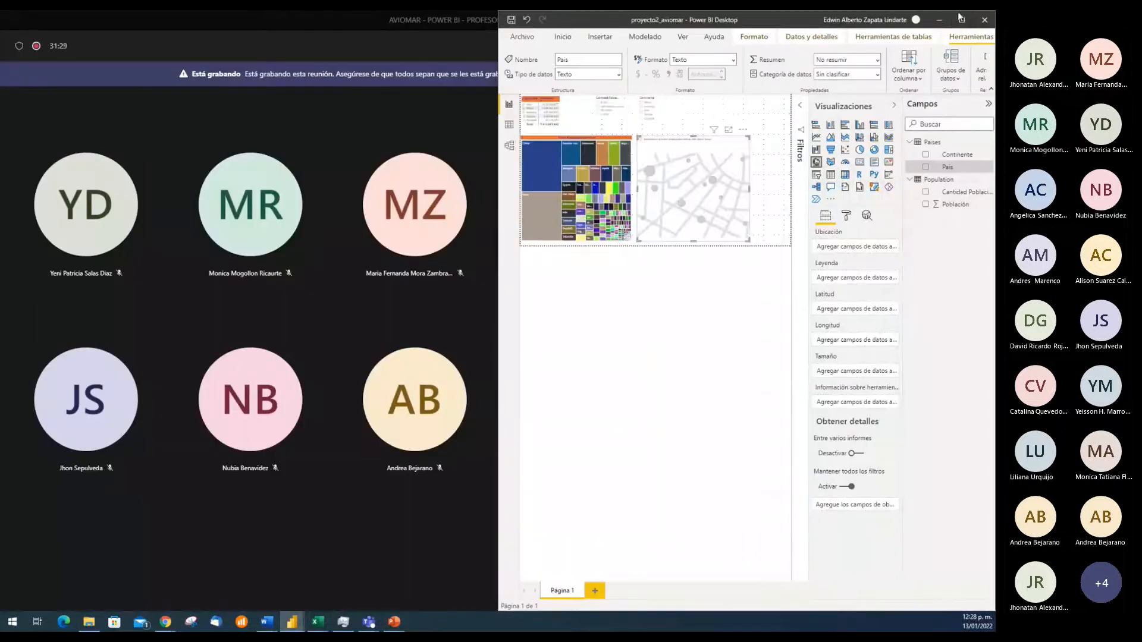
pyautogui.click(961, 19)
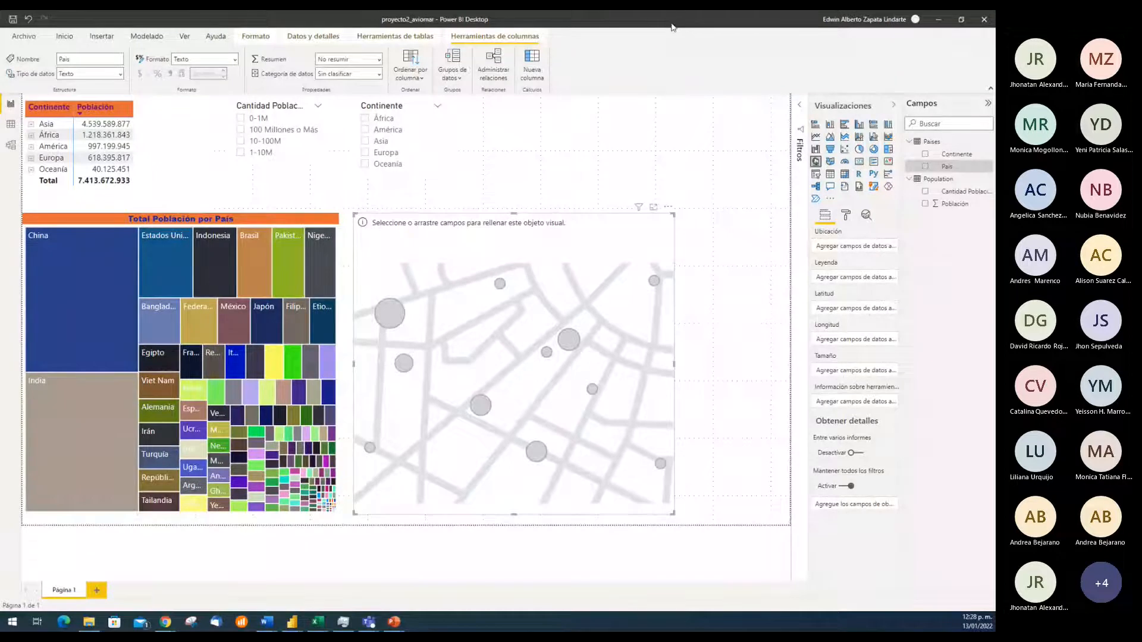
pyautogui.doubleClick(713, 30)
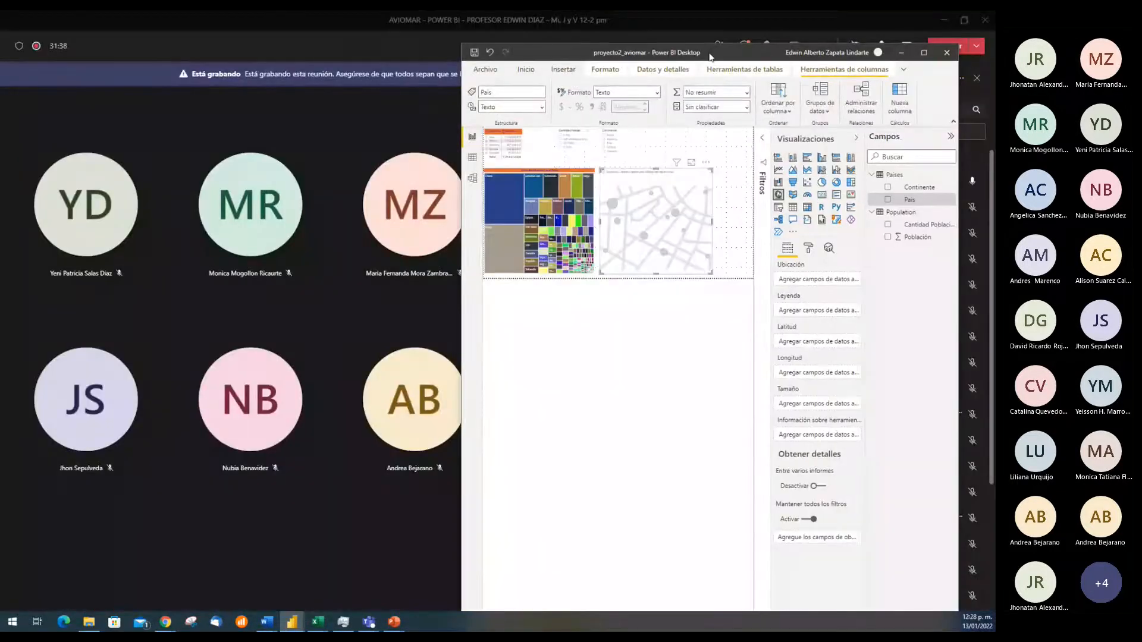
pyautogui.doubleClick(710, 54)
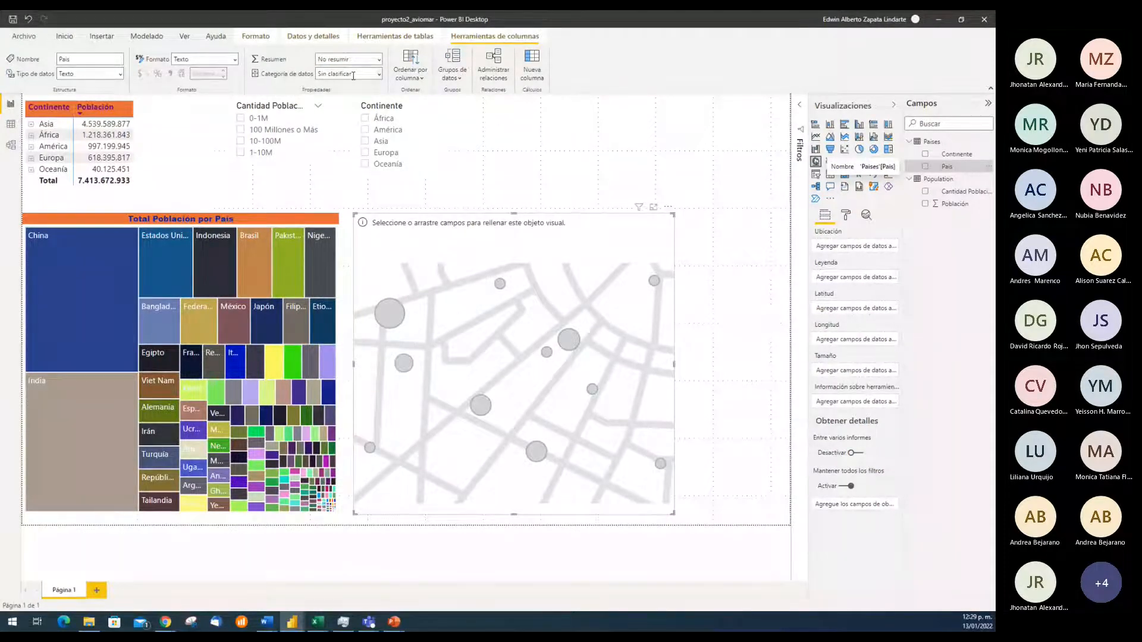
# Set the data category of the País column to País o región and that of the Continente column to Continente
pyautogui.click(378, 75)
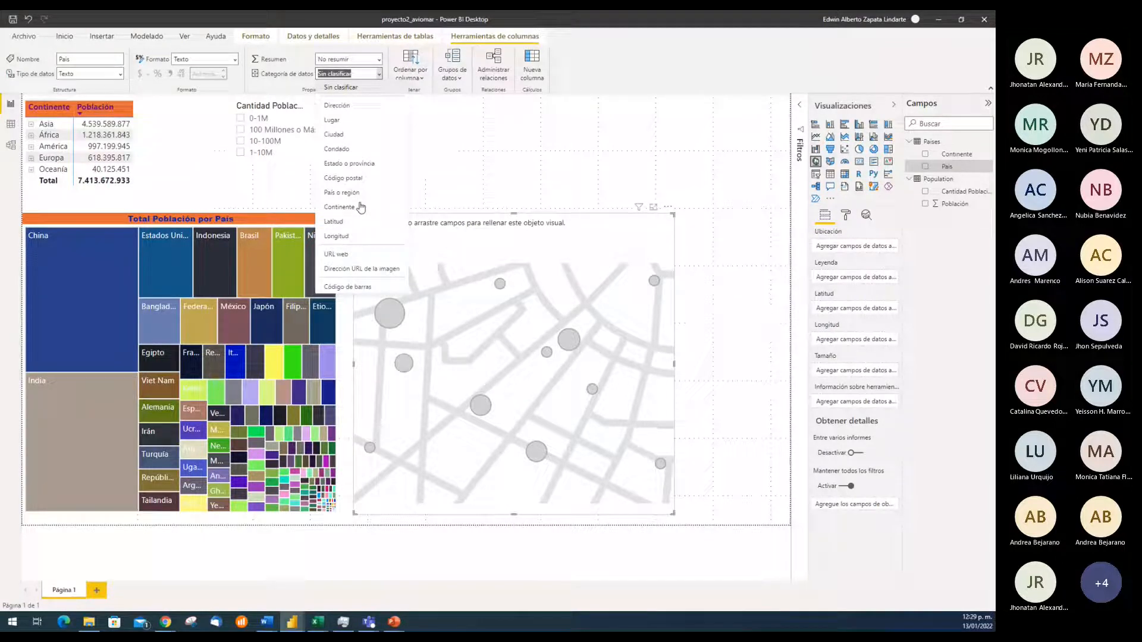
pyautogui.click(344, 192)
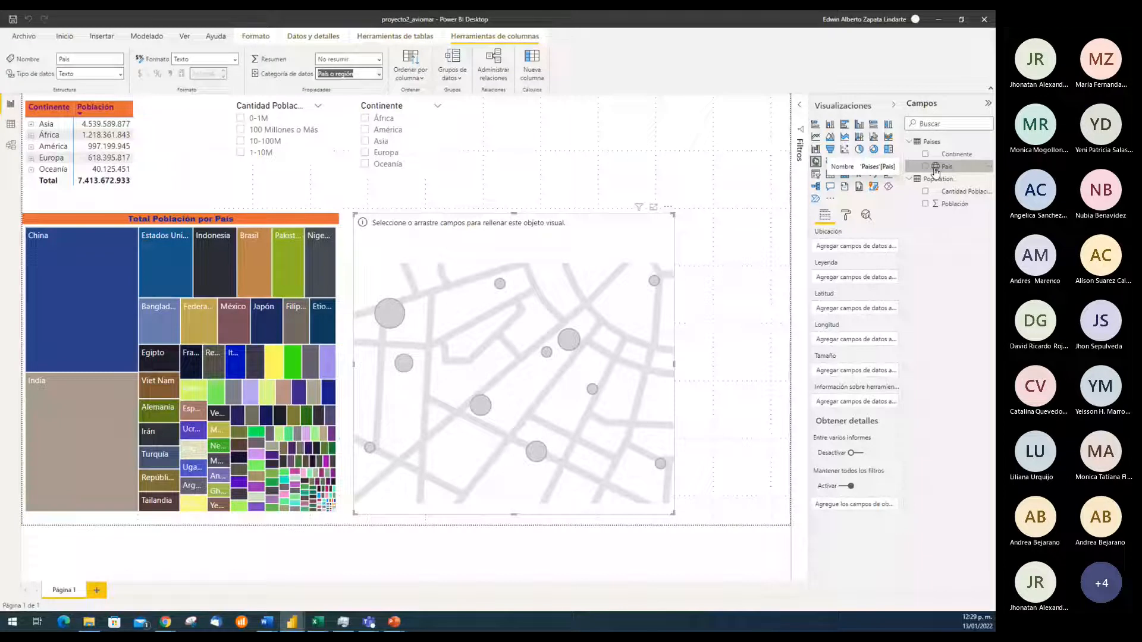
pyautogui.click(952, 158)
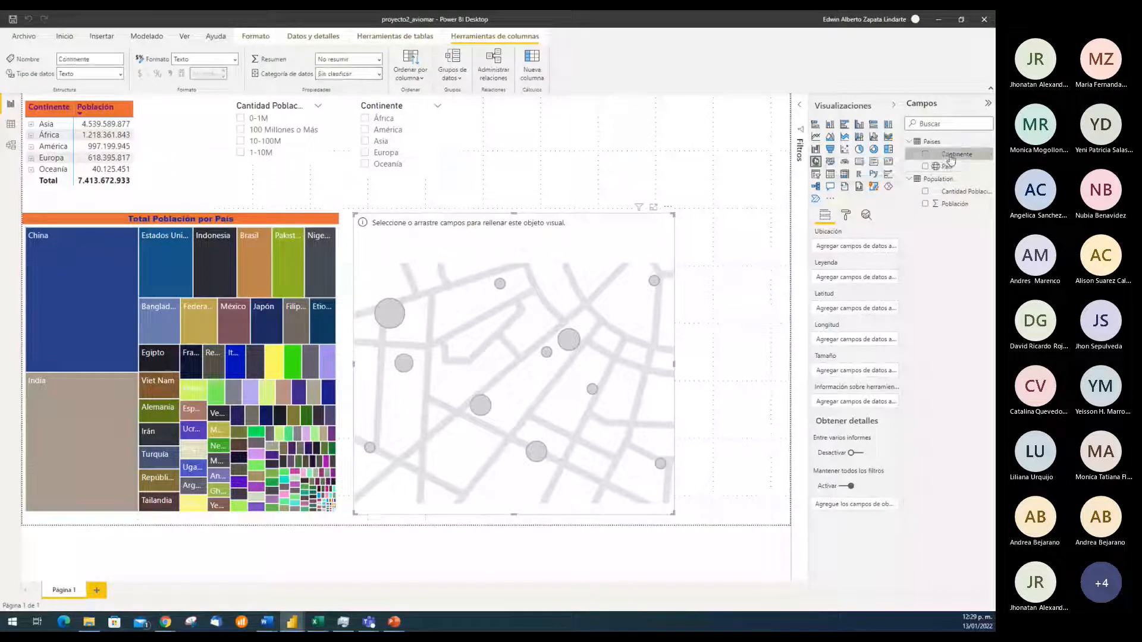
pyautogui.click(379, 74)
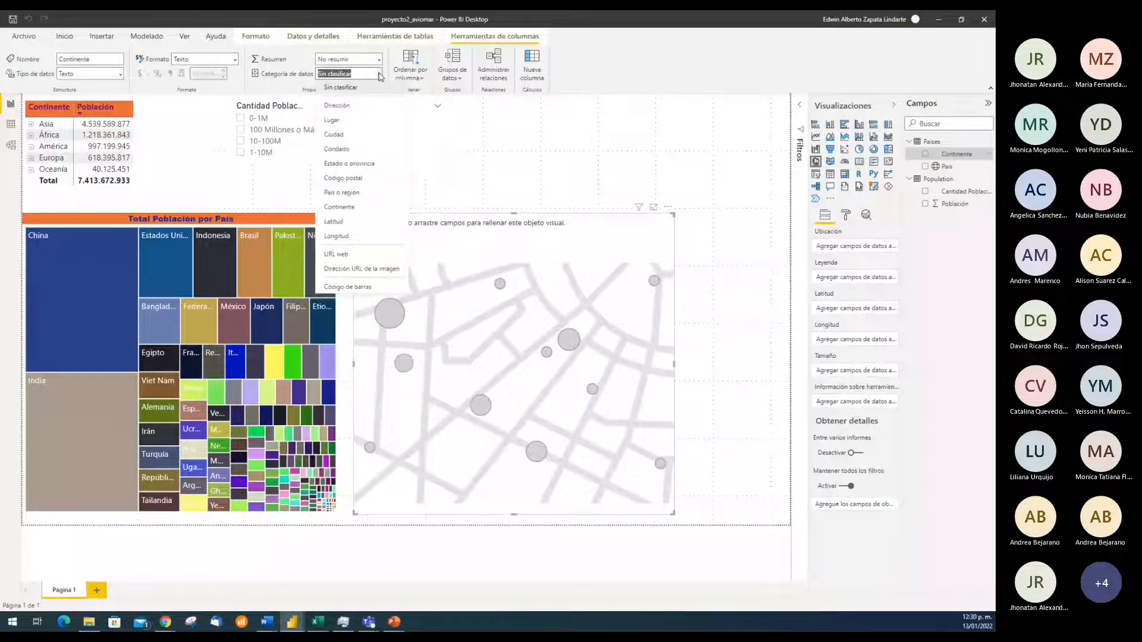
pyautogui.click(350, 209)
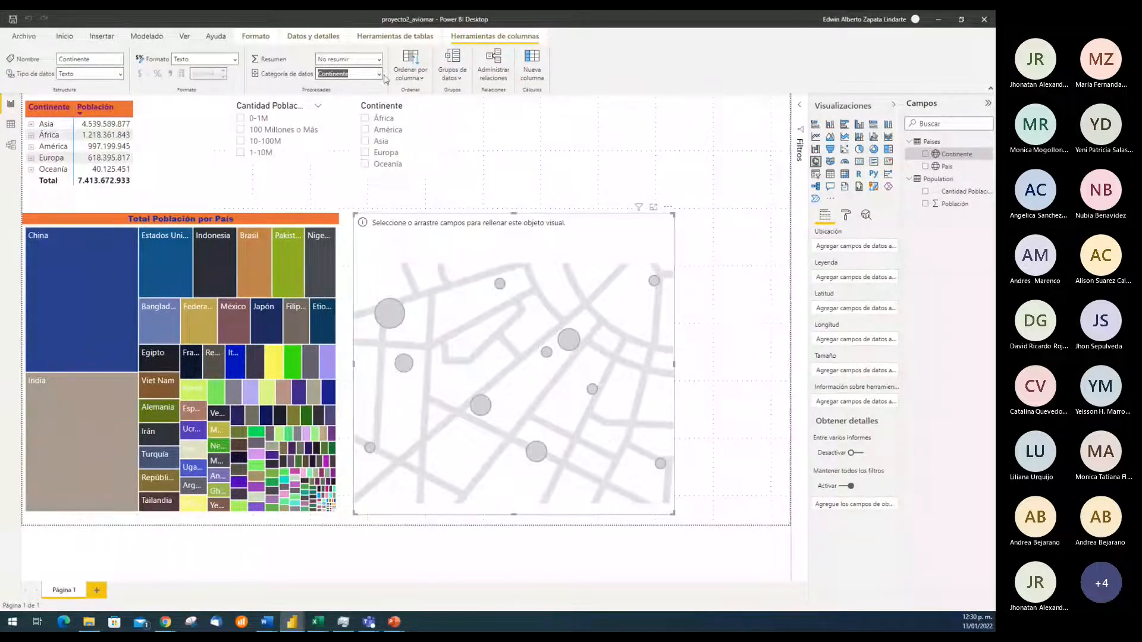
# Review the data category assigned to the Continente column and the other categories available for it
pyautogui.click(378, 75)
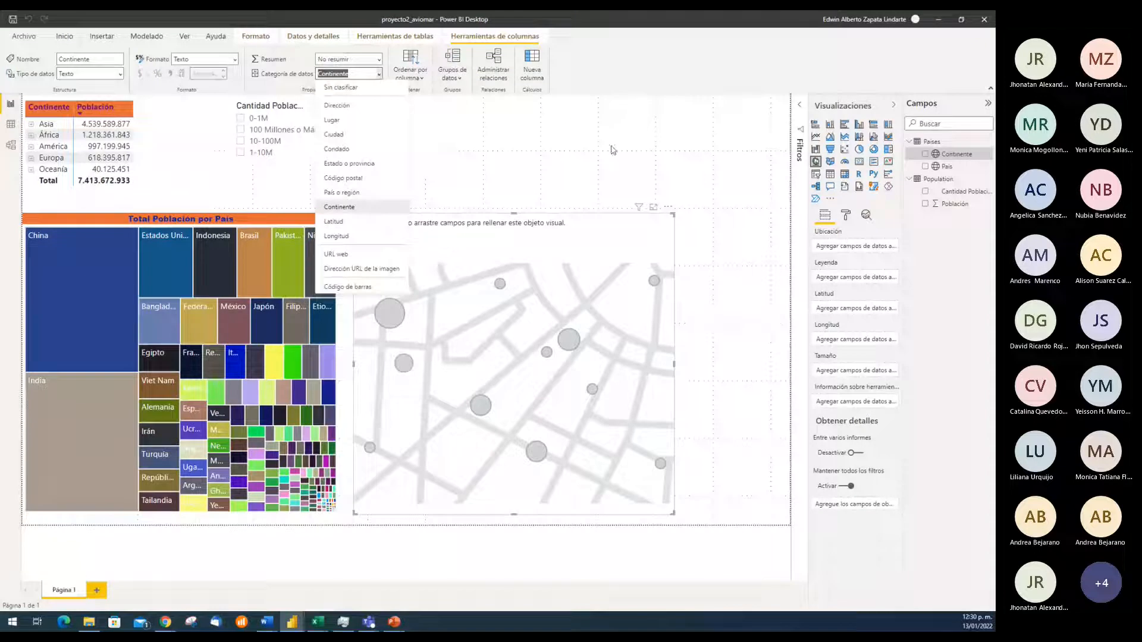
pyautogui.click(646, 147)
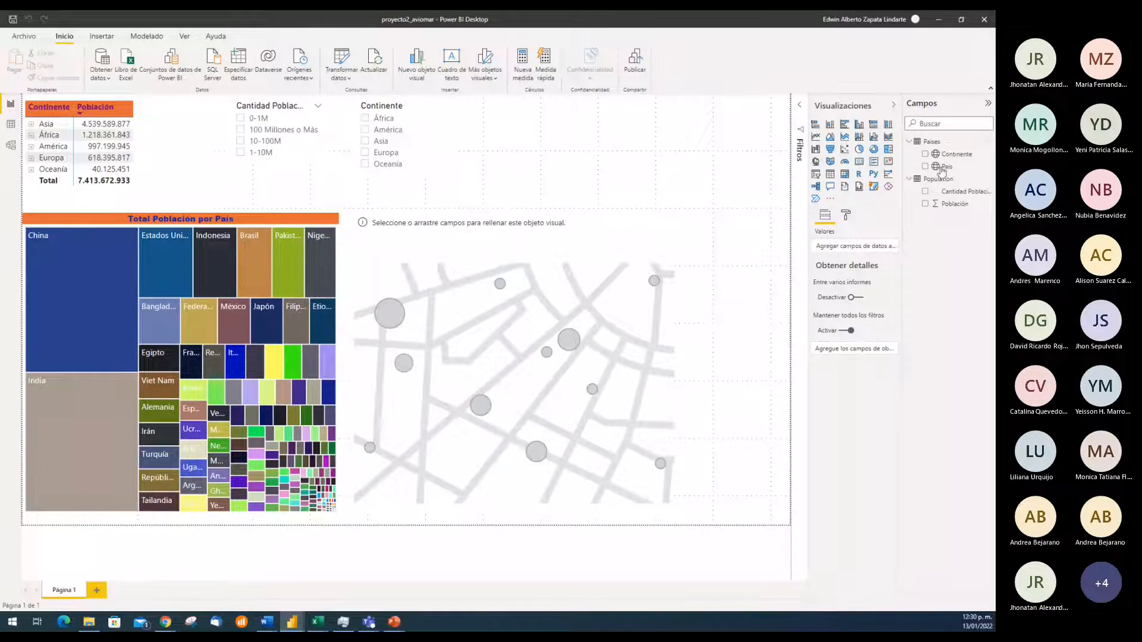
pyautogui.click(953, 156)
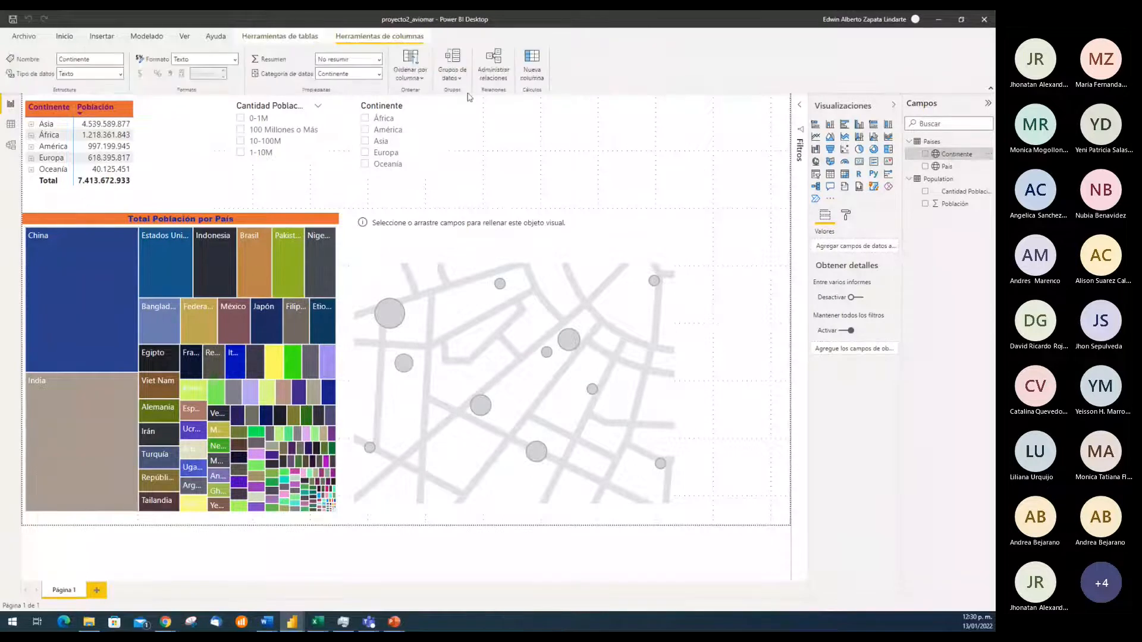
pyautogui.click(381, 74)
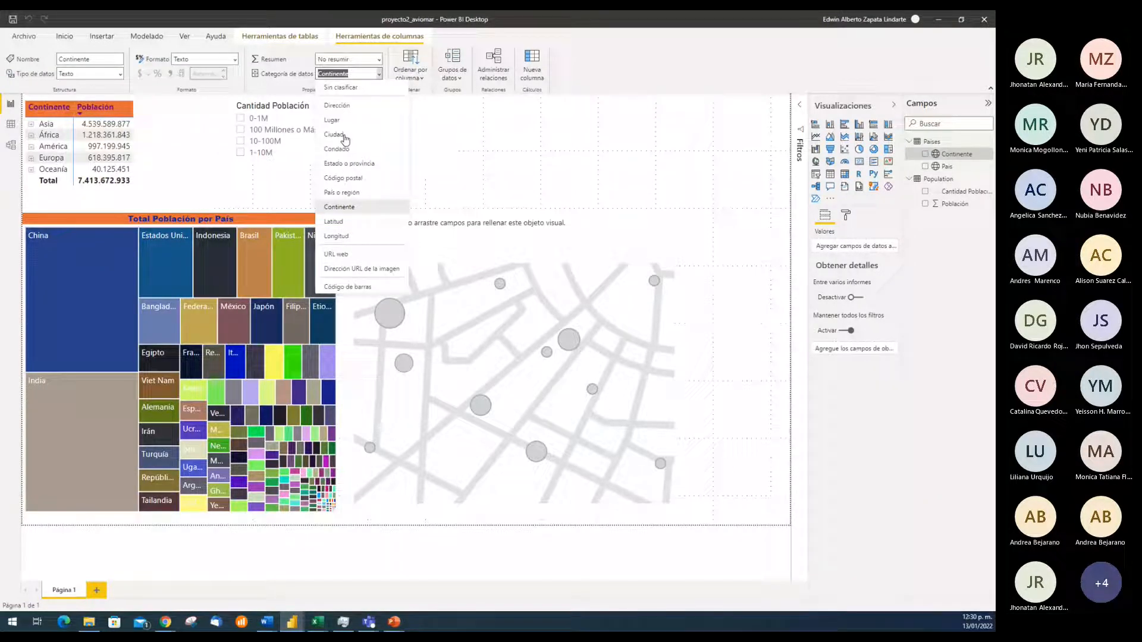
pyautogui.click(703, 176)
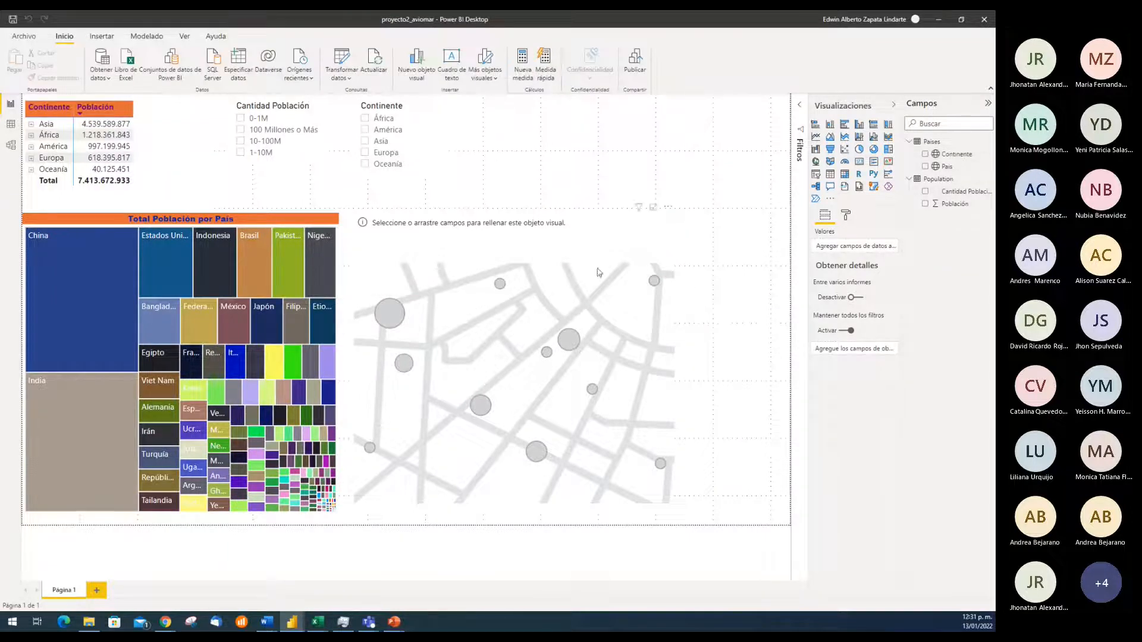
# Assign the País field as the location of the empty map visual
pyautogui.click(617, 240)
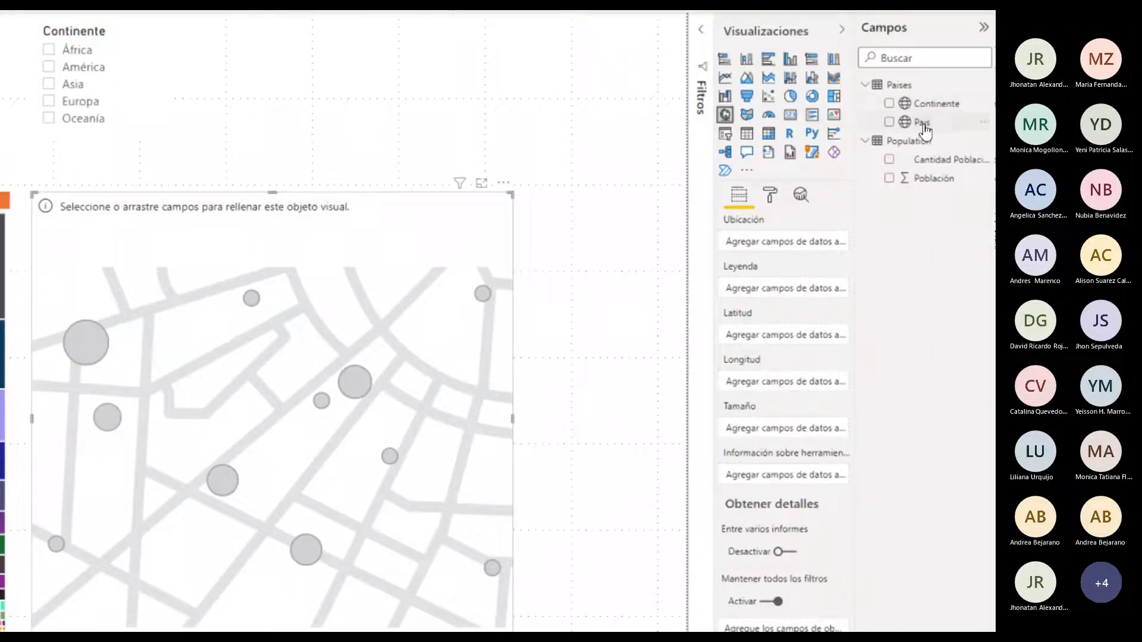
pyautogui.moveTo(924, 124); pyautogui.dragTo(816, 270)
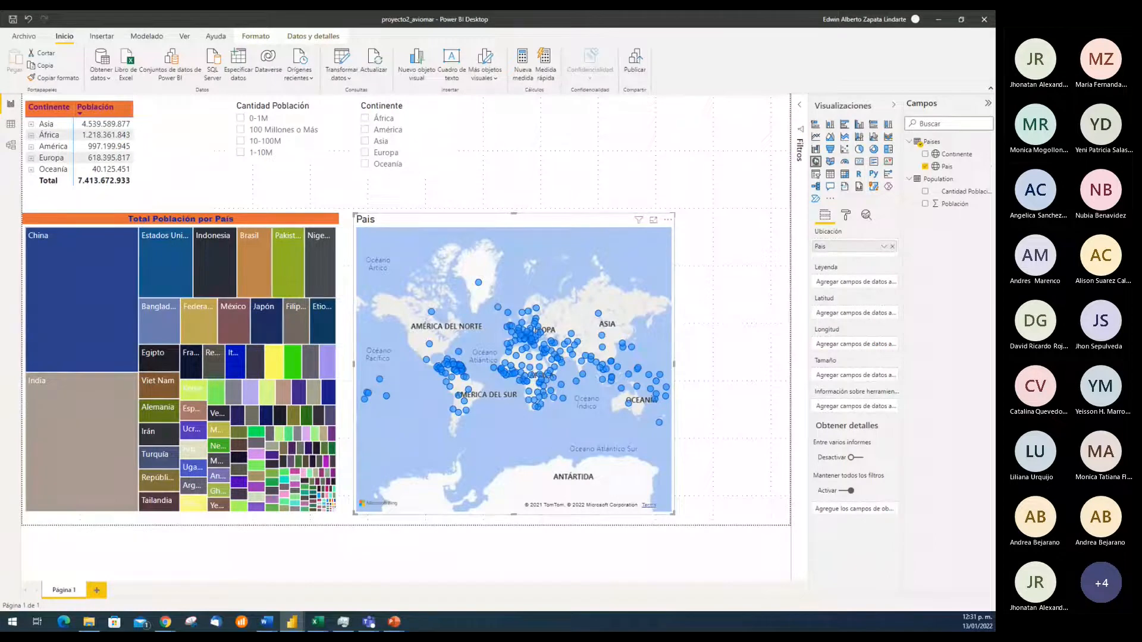
pyautogui.hotkey('alt', 'Tab')
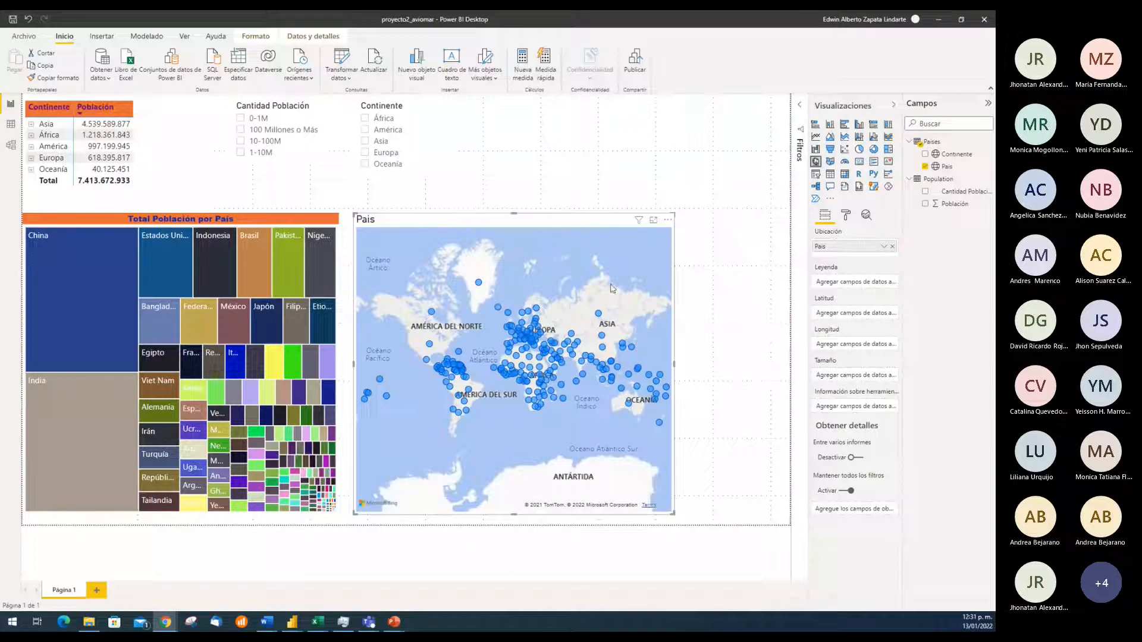
# Shrink the treemap to about 70% of its size toward the page's lower-left corner and extend the map from beside it to near the right page edge
pyautogui.click(271, 213)
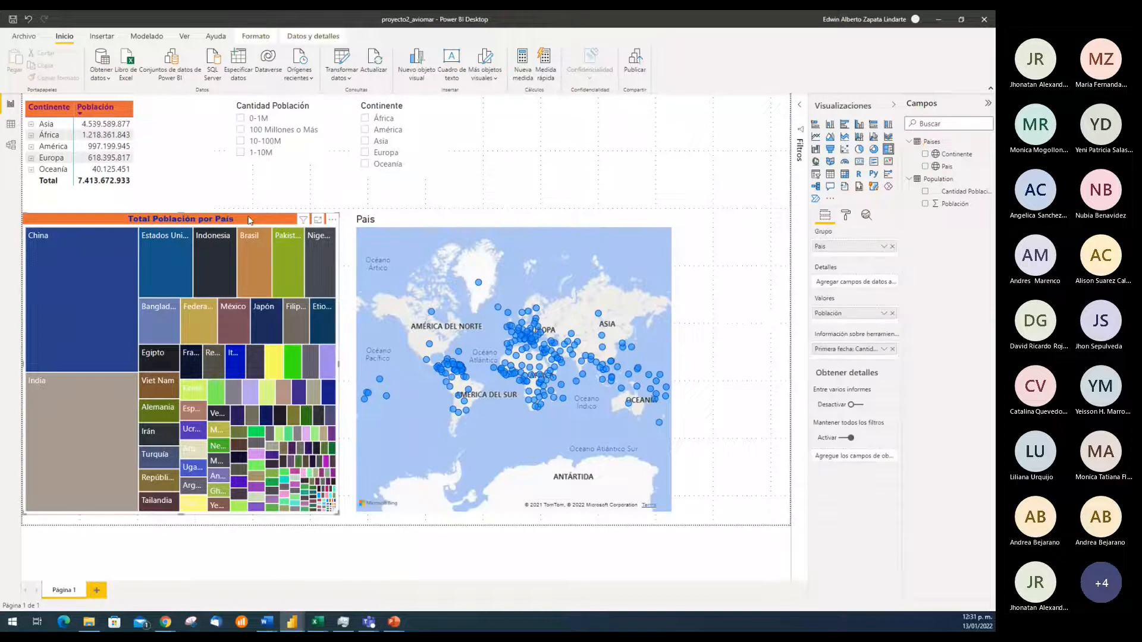
pyautogui.moveTo(340, 212); pyautogui.dragTo(250, 310)
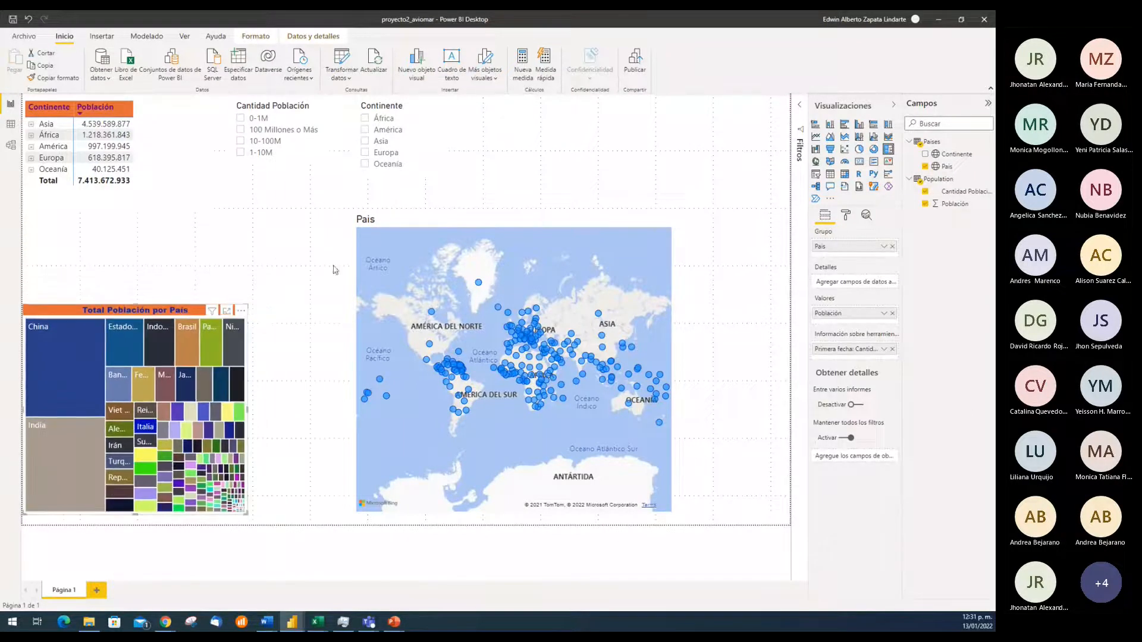
pyautogui.moveTo(552, 227); pyautogui.dragTo(465, 225)
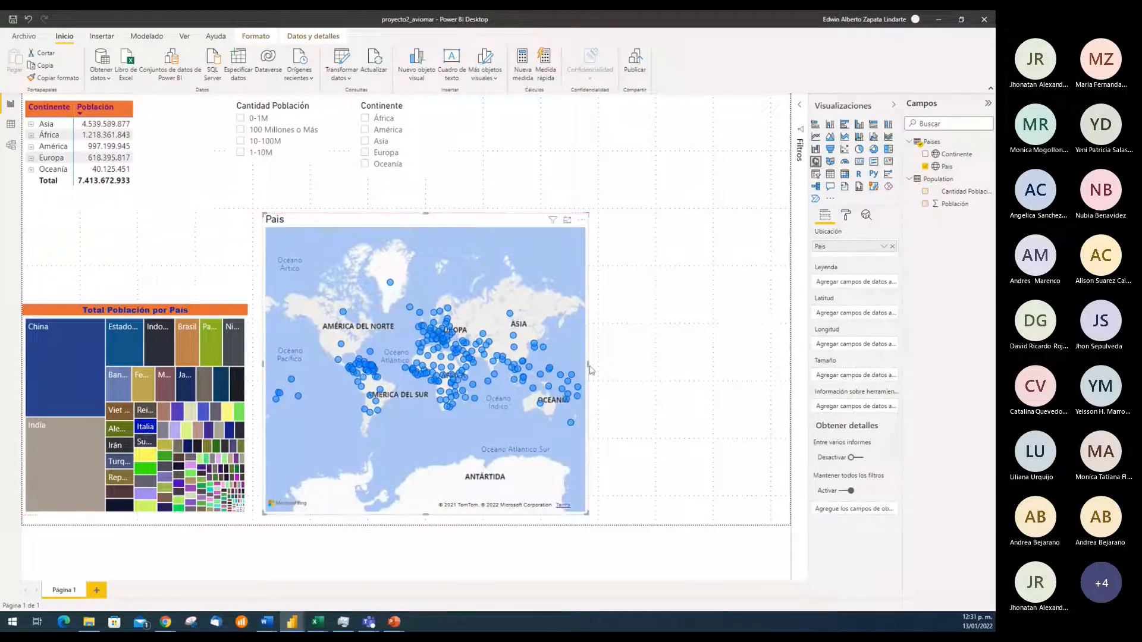
pyautogui.moveTo(589, 368); pyautogui.dragTo(770, 366)
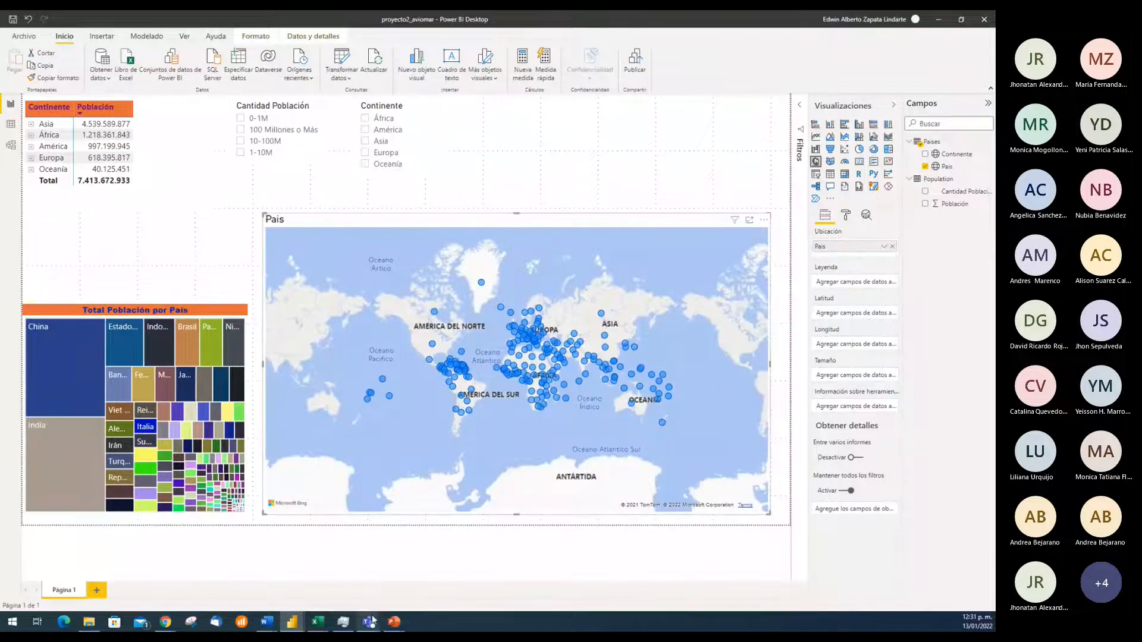
# Switch to the Teams meeting to look through the participants list and meeting chat, and return to the proyecto2_aviomar report in Power BI
pyautogui.click(449, 545)
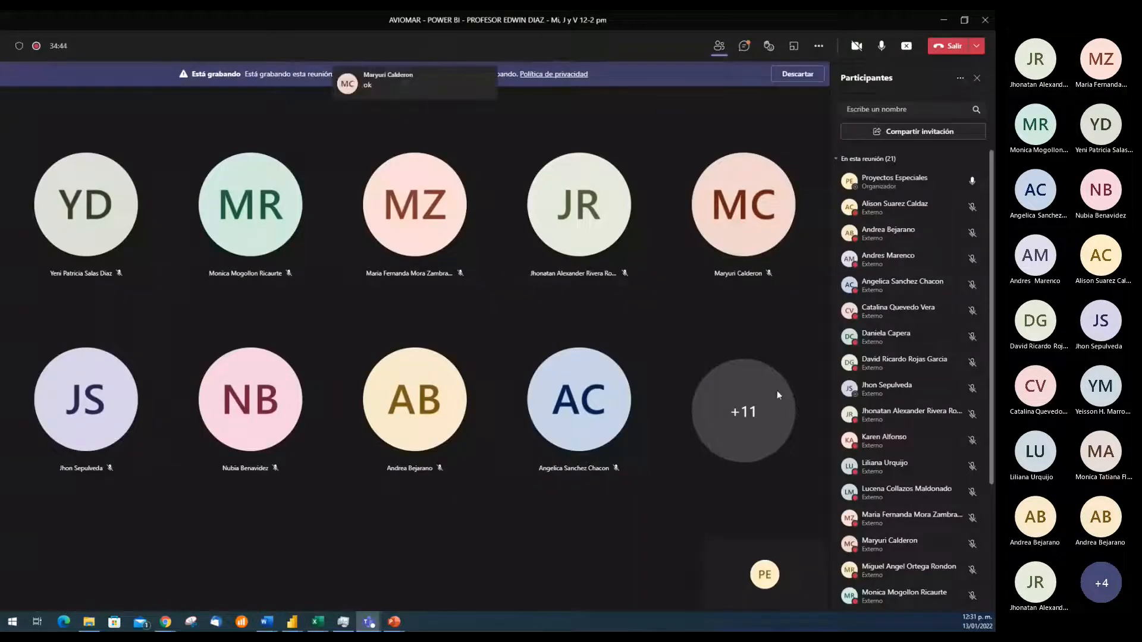
pyautogui.scroll(-3, 911, 452)
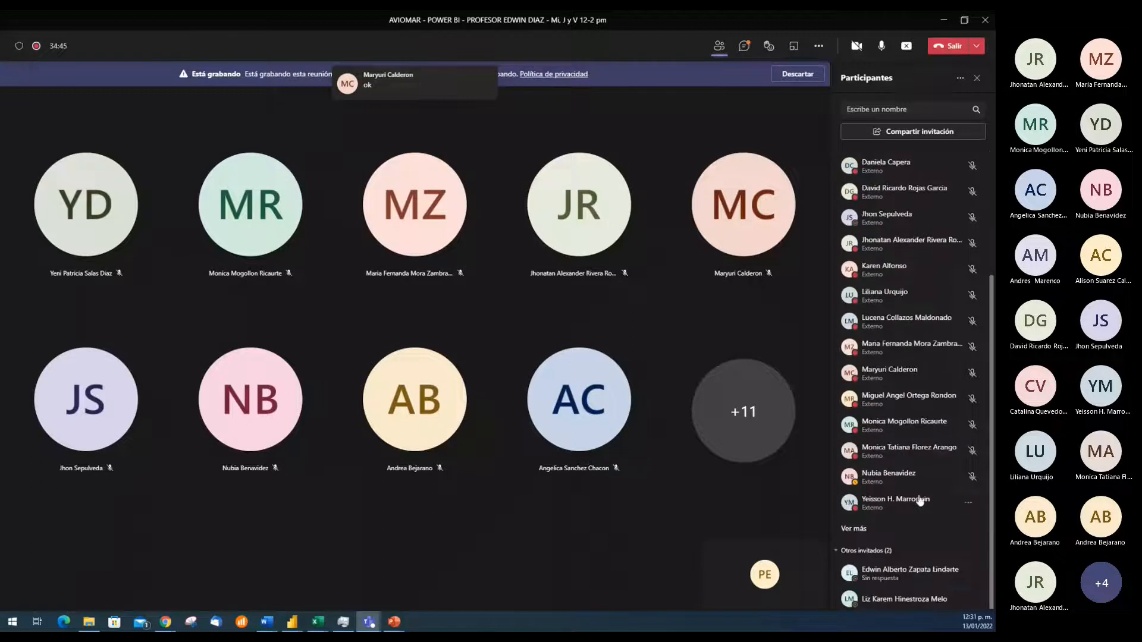
pyautogui.click(745, 47)
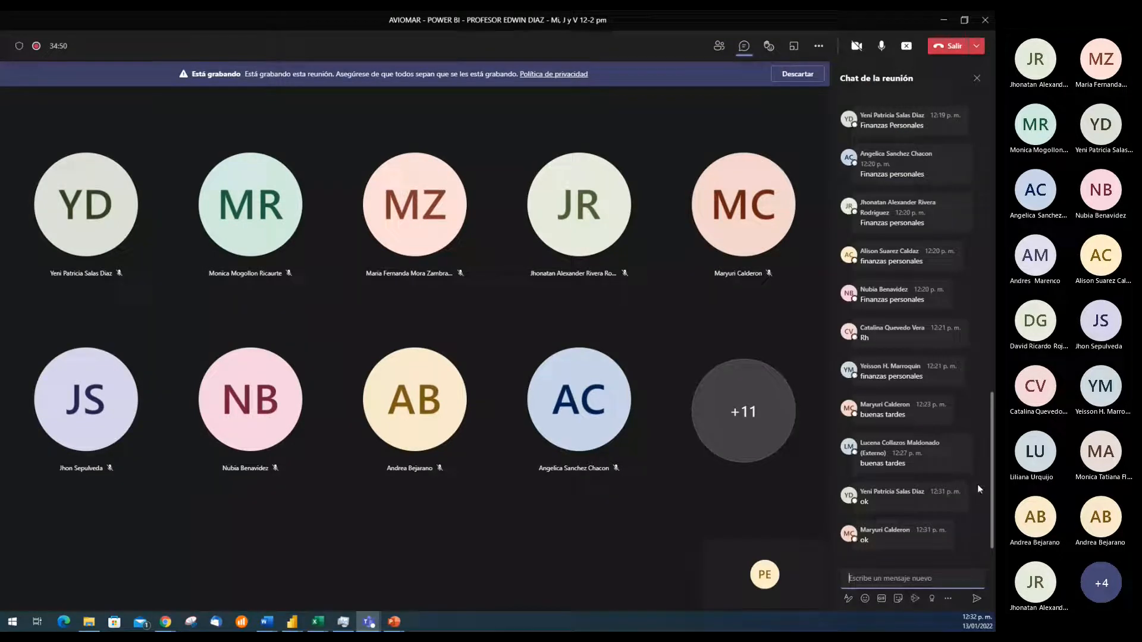
pyautogui.scroll(3, 977, 484)
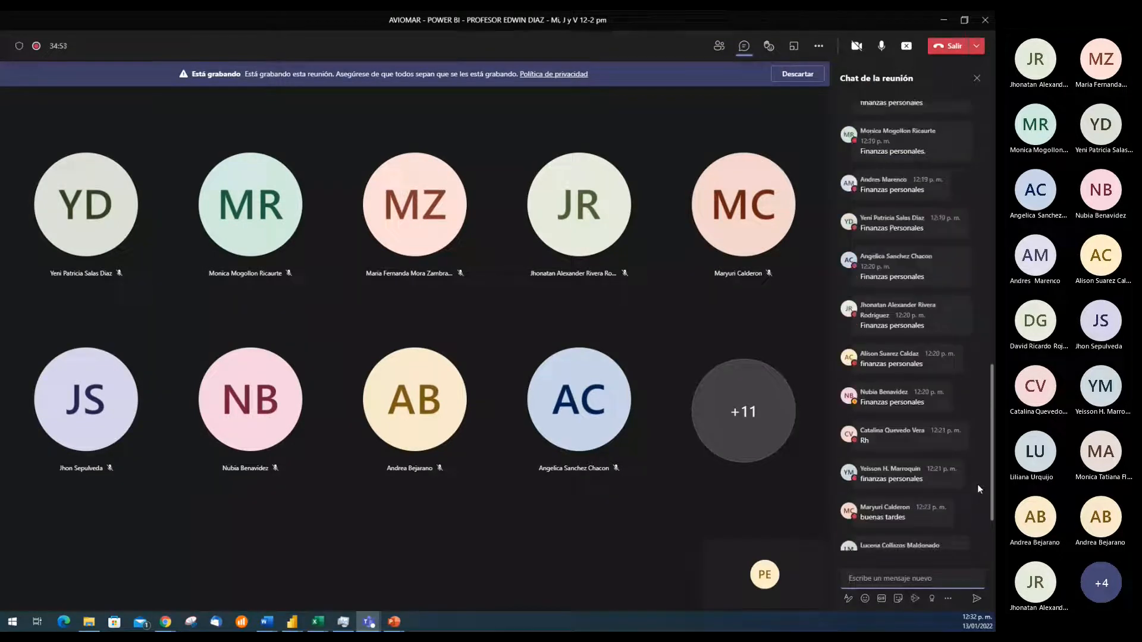
pyautogui.scroll(-3, 977, 485)
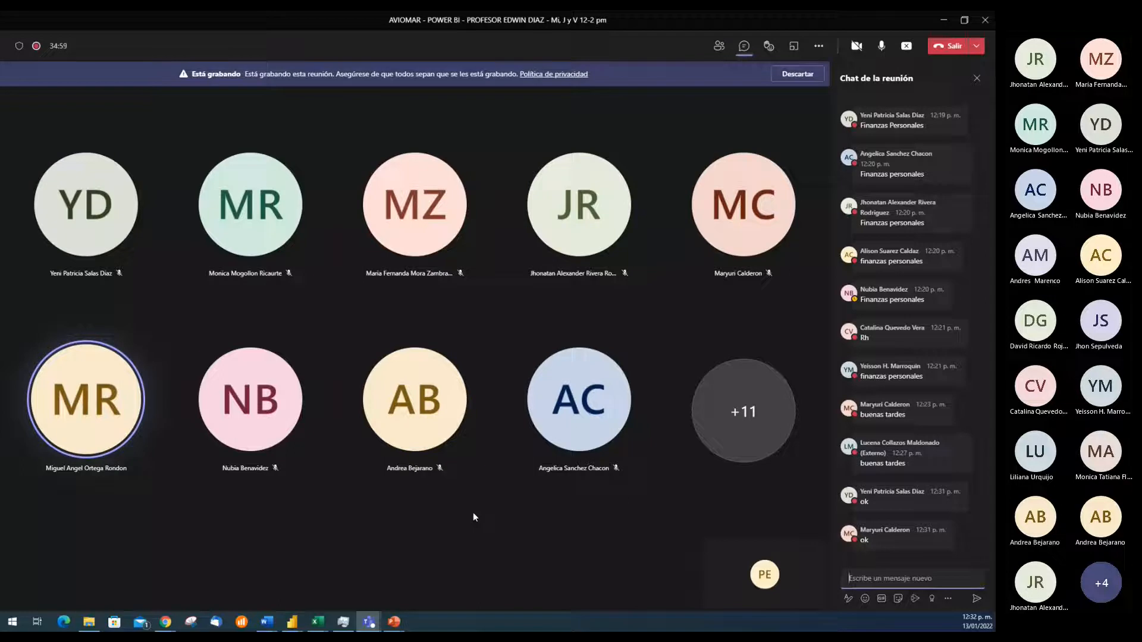
pyautogui.click(290, 623)
pyautogui.click(348, 571)
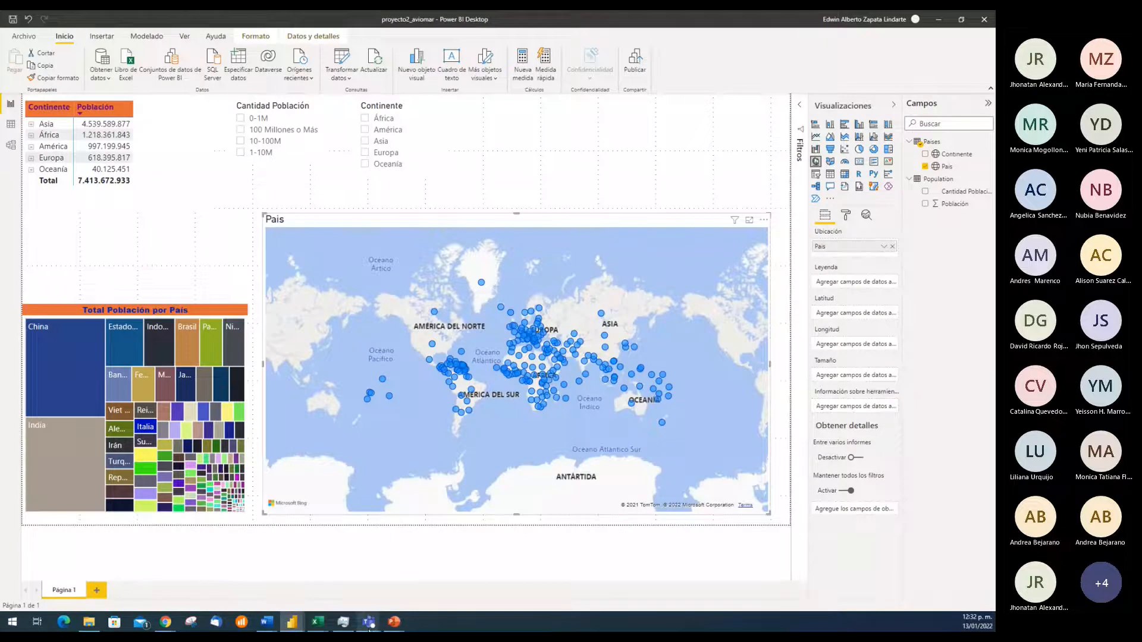
# Switch to Teams and remove the Pais field from the population treemap in the shared Proyecto 2 Aviomar report
pyautogui.click(369, 625)
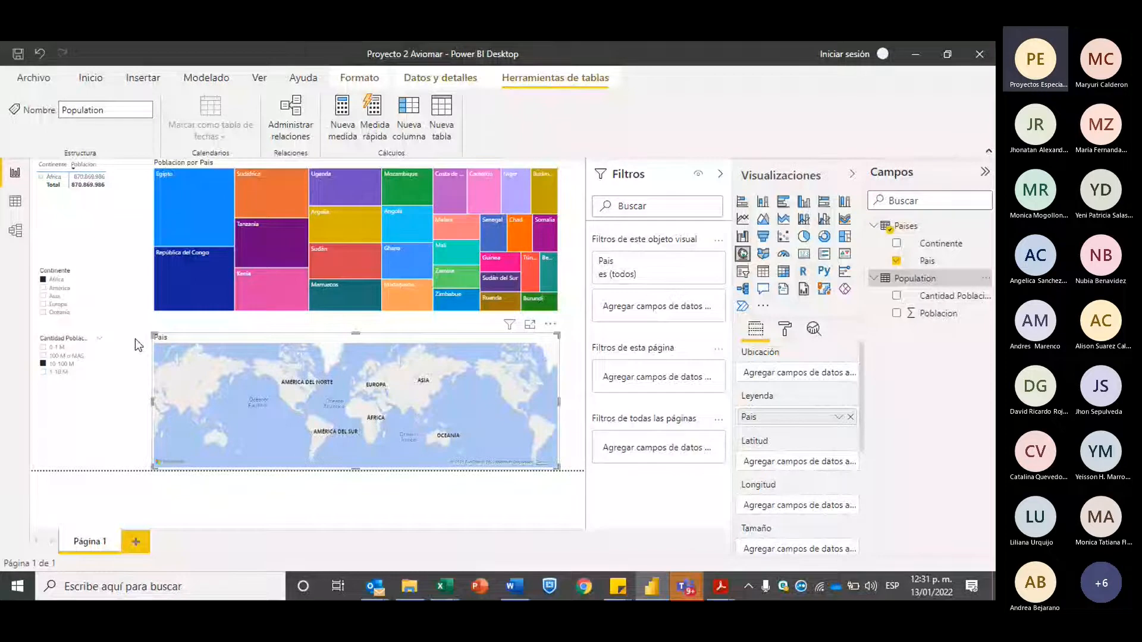
pyautogui.click(209, 279)
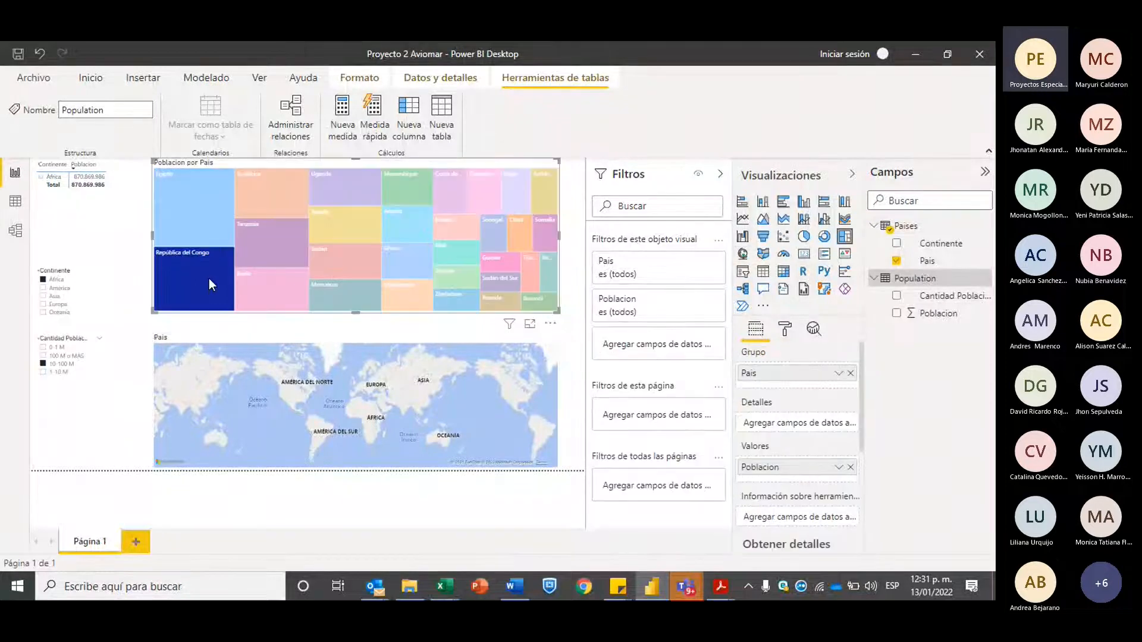
pyautogui.click(225, 303)
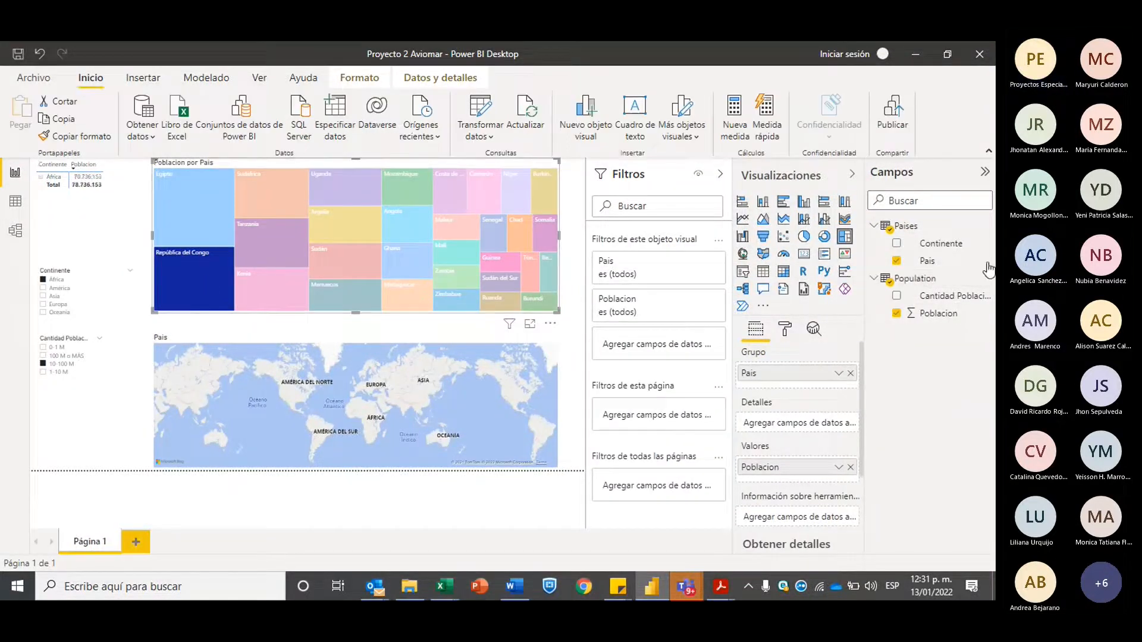
pyautogui.click(897, 262)
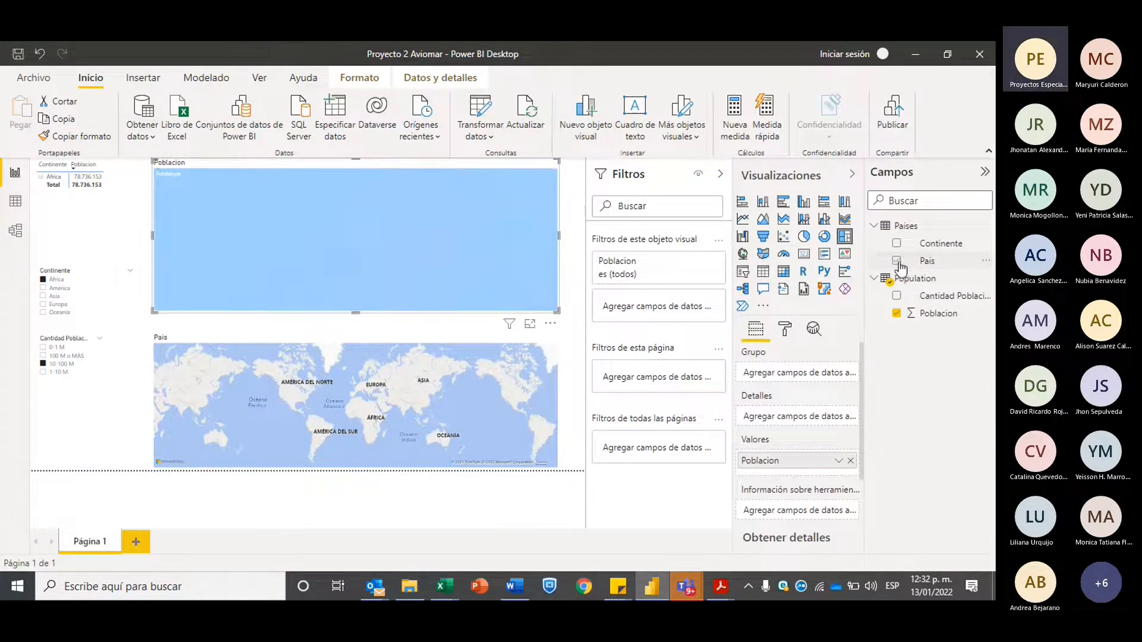
# Add the Pais field back to the population treemap and remove it from the map visual's location
pyautogui.click(897, 262)
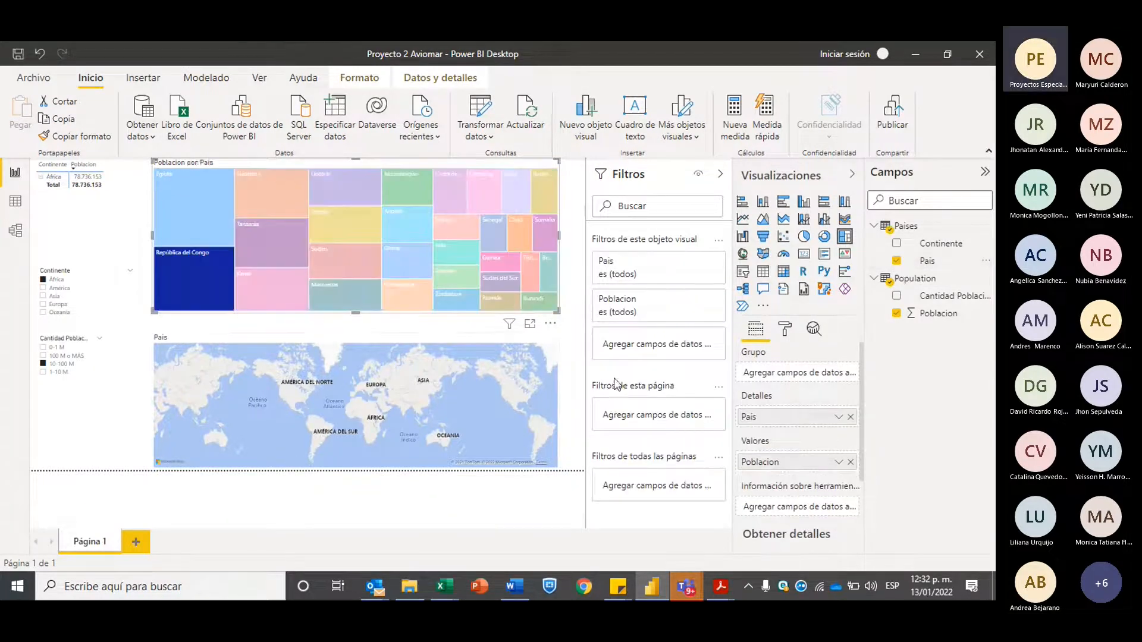
pyautogui.click(520, 397)
pyautogui.click(952, 262)
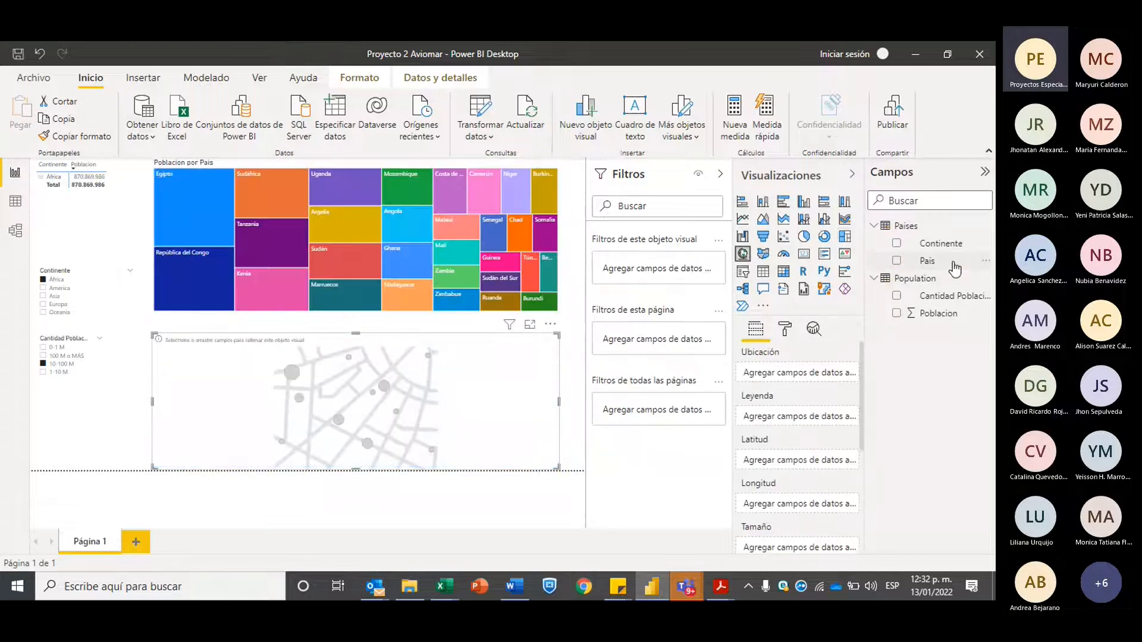
# Set the data category of the Pais column to País o región and that of the Continente column to Continente
pyautogui.click(954, 266)
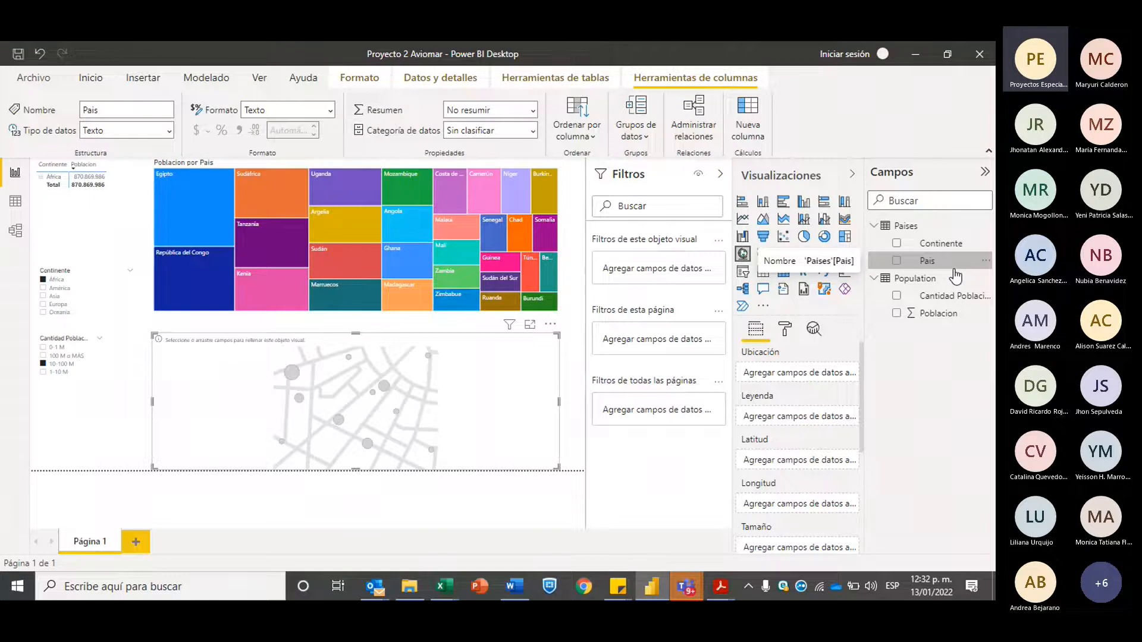
pyautogui.click(534, 132)
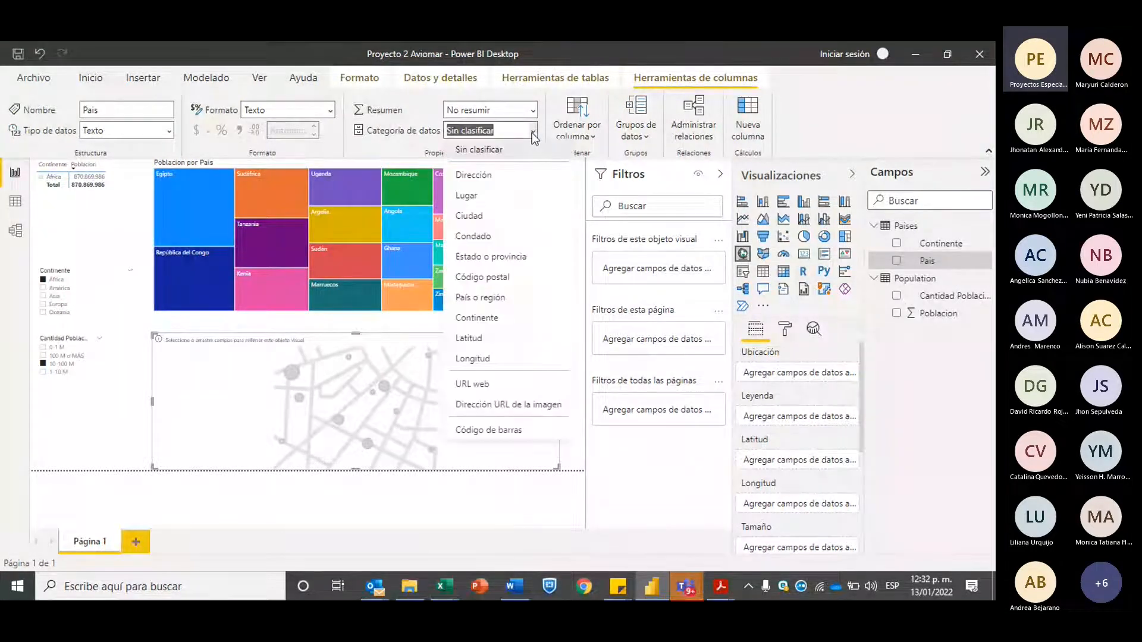
pyautogui.click(489, 299)
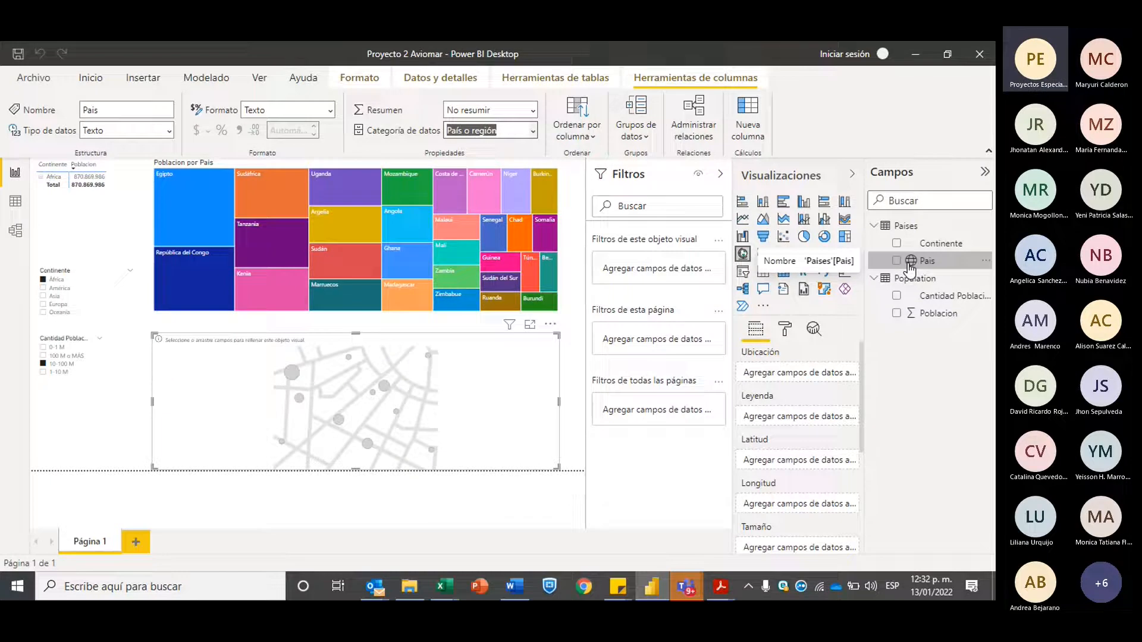
pyautogui.click(942, 244)
pyautogui.click(534, 131)
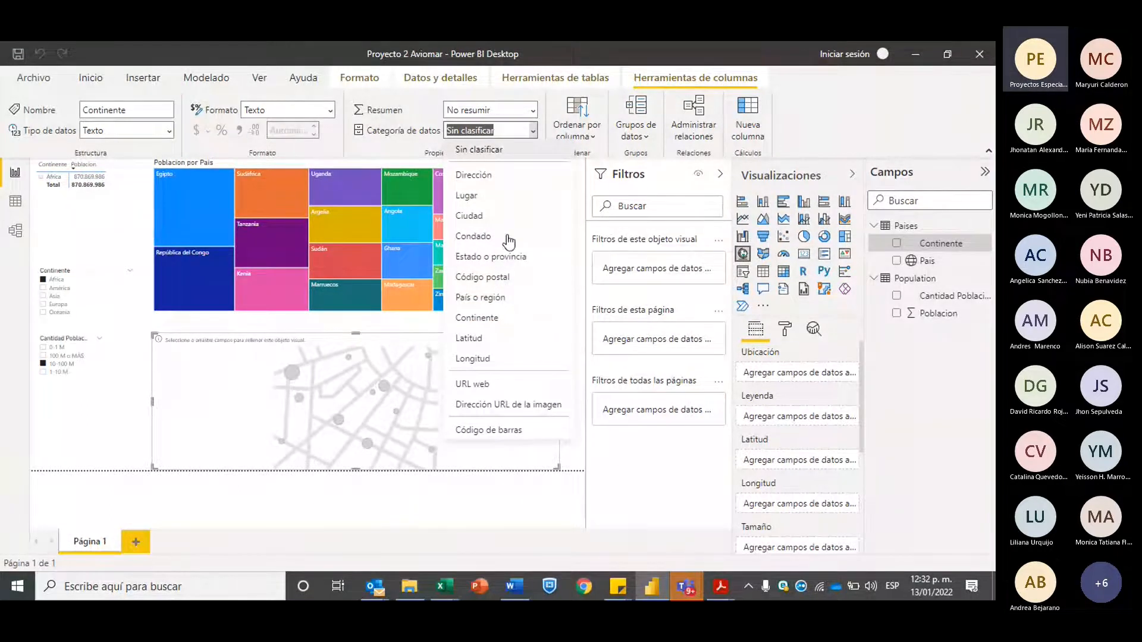
pyautogui.click(493, 323)
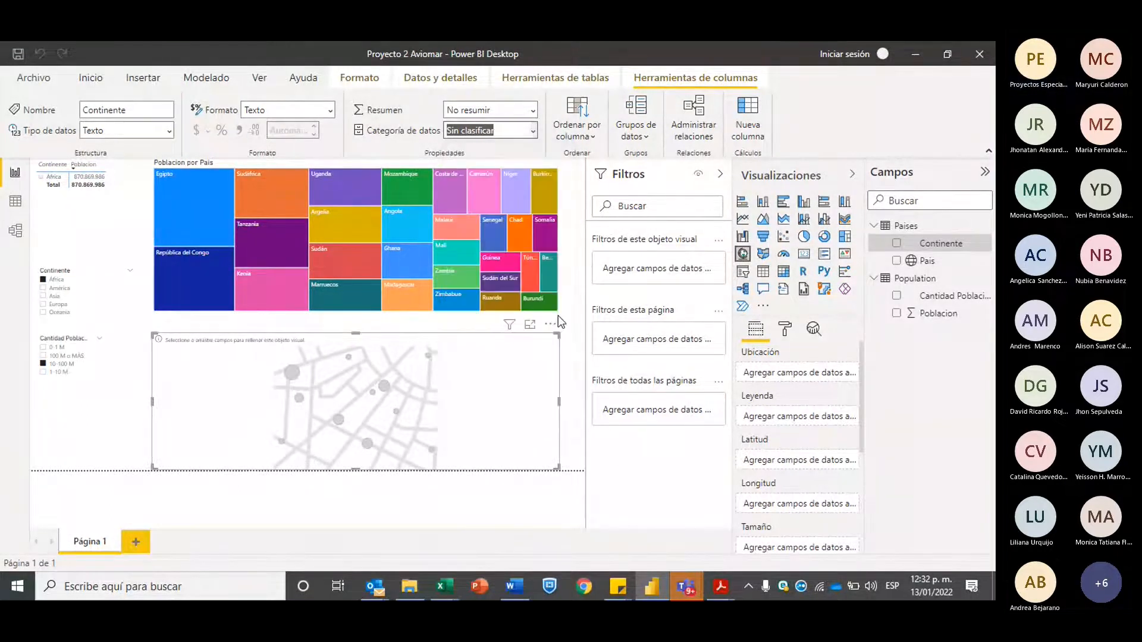
# Assign the Pais field as the map's location and examine the country points plotted across Africa
pyautogui.click(907, 265)
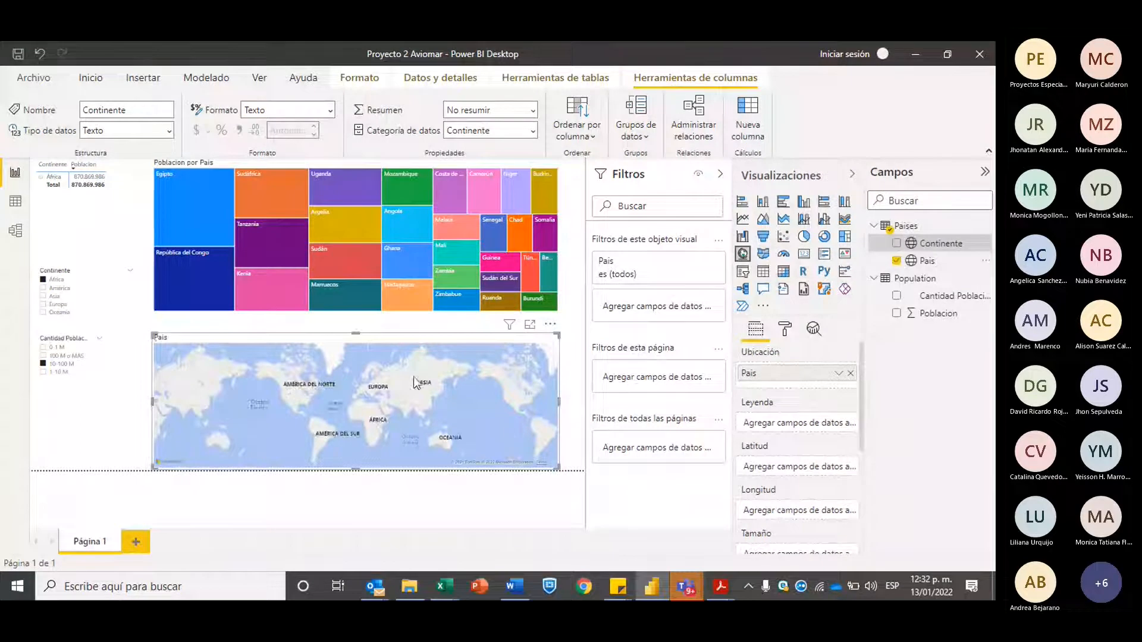
pyautogui.scroll(2, 368, 403)
pyautogui.scroll(-3, 368, 407)
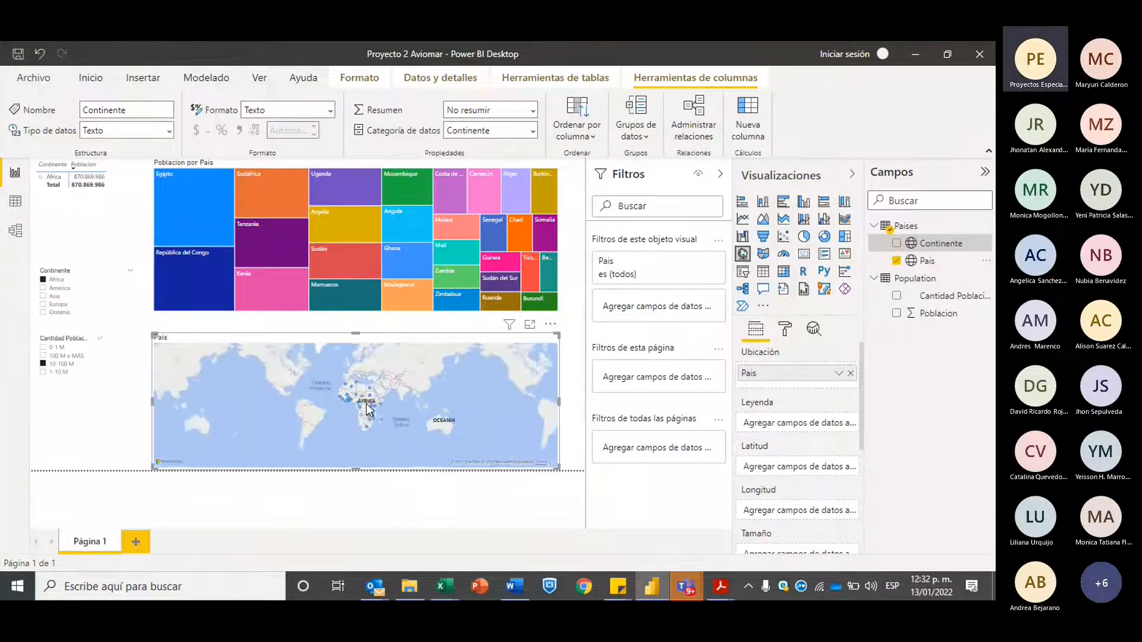
pyautogui.scroll(3, 367, 407)
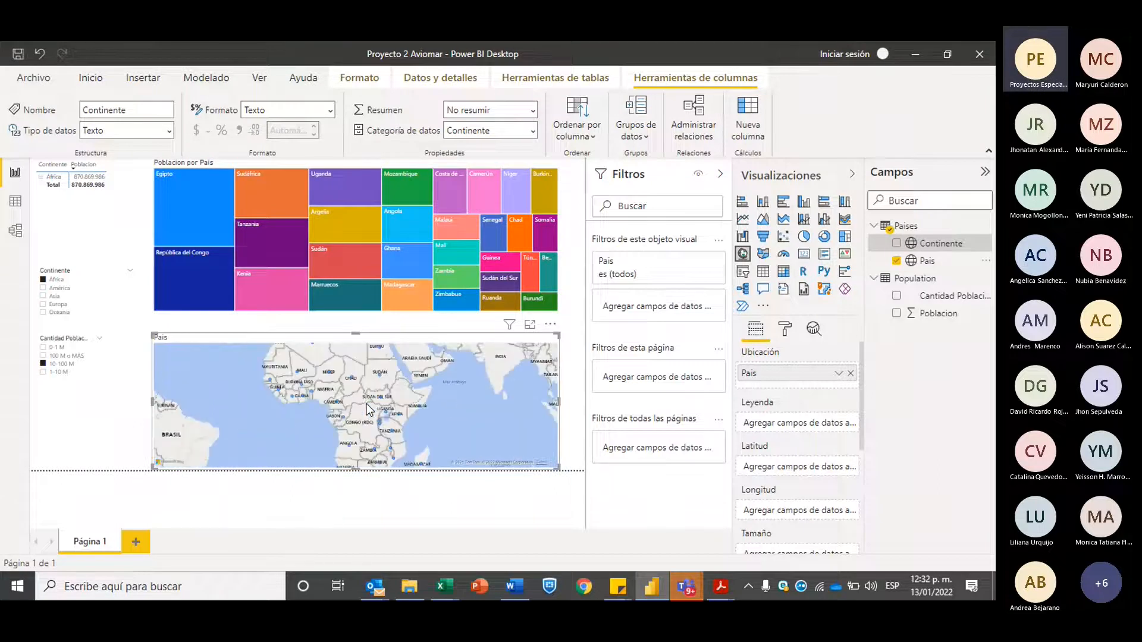
pyautogui.scroll(3, 367, 408)
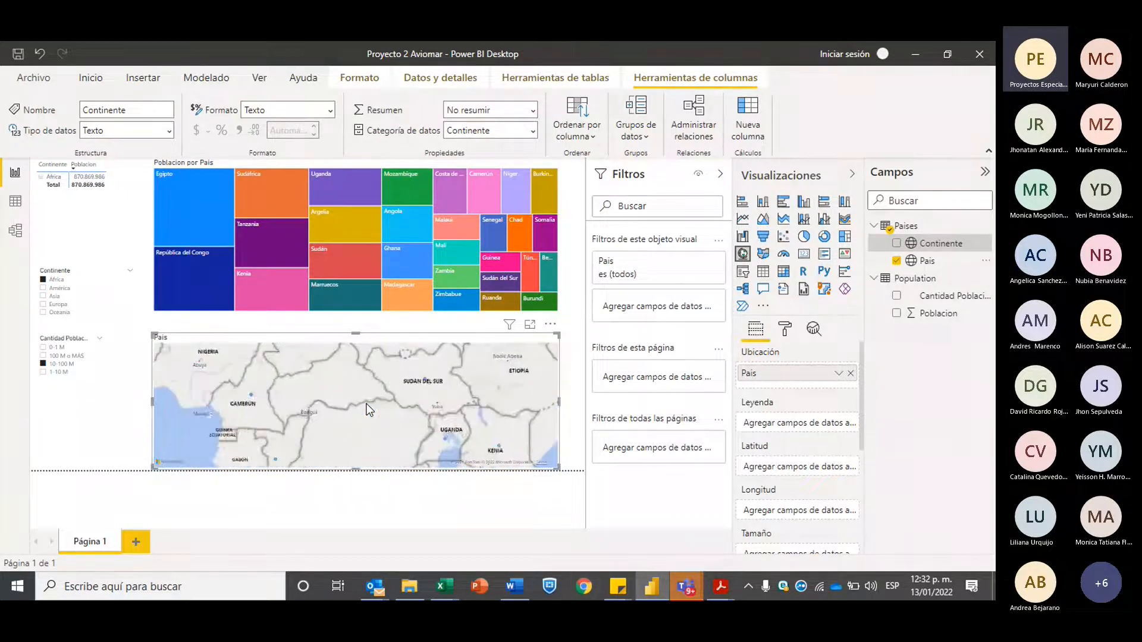
pyautogui.scroll(-2, 378, 408)
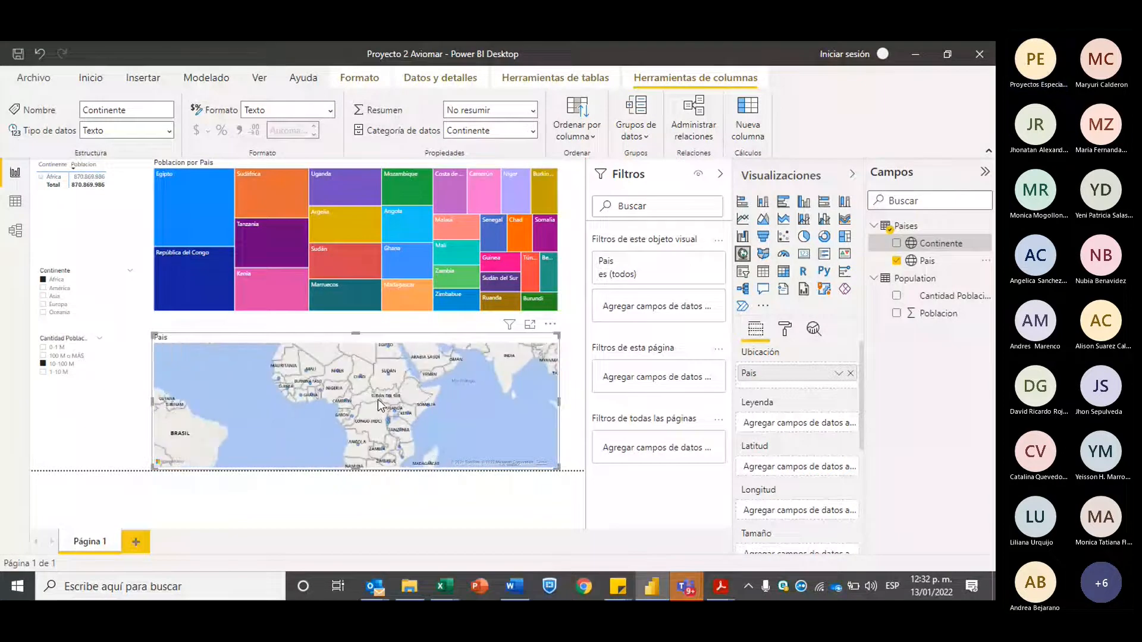
pyautogui.scroll(1, 377, 398)
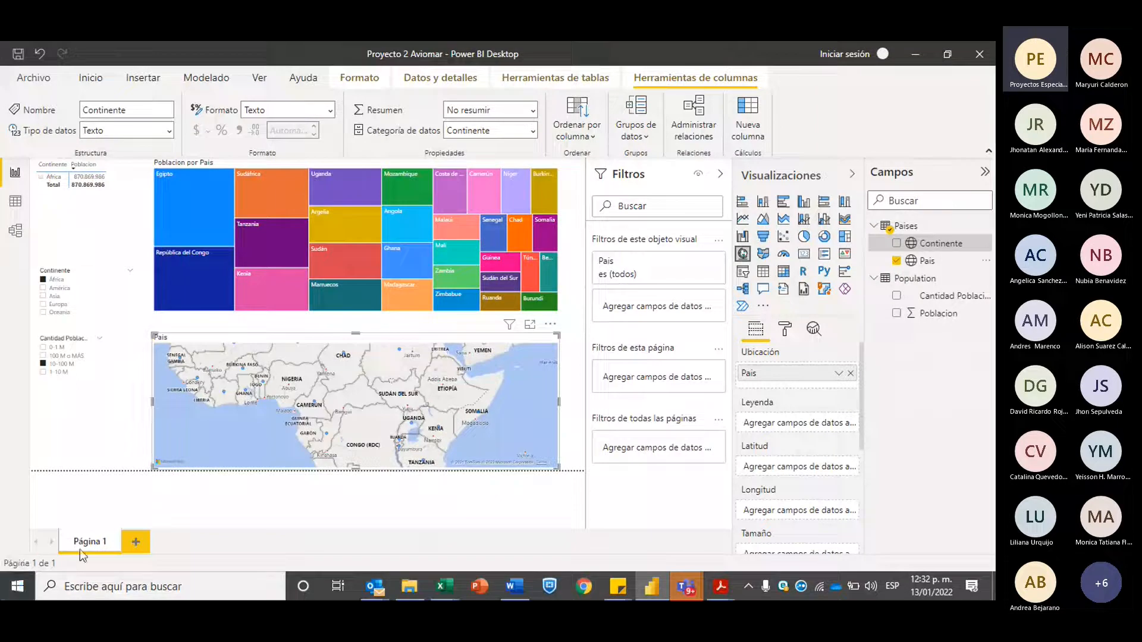
pyautogui.scroll(2, 339, 402)
pyautogui.scroll(-2, 338, 401)
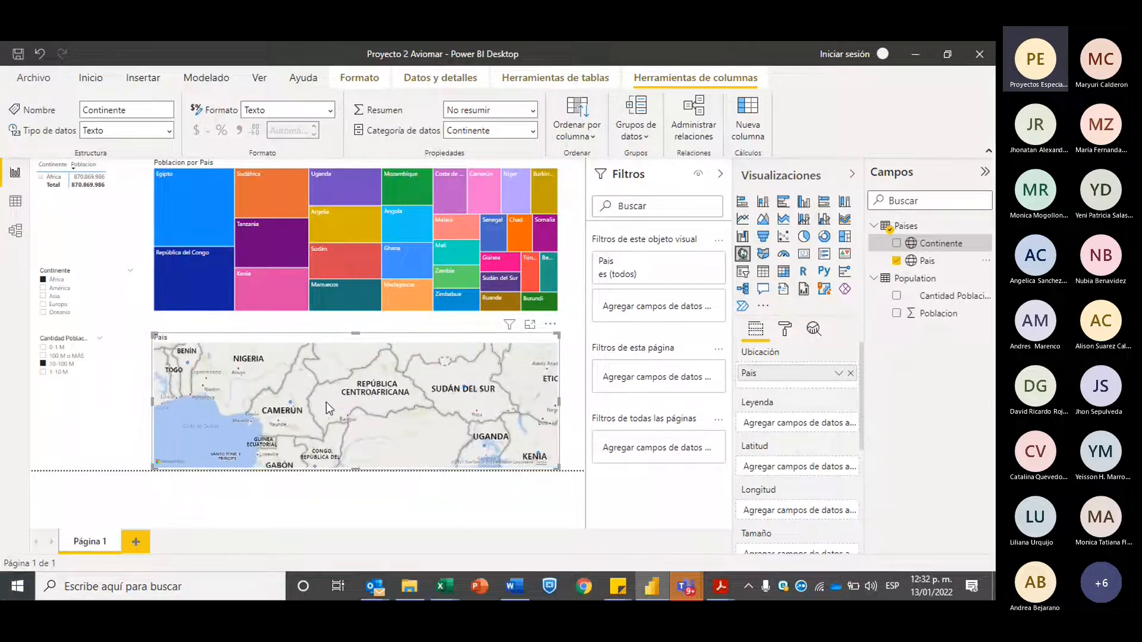
pyautogui.scroll(-3, 295, 403)
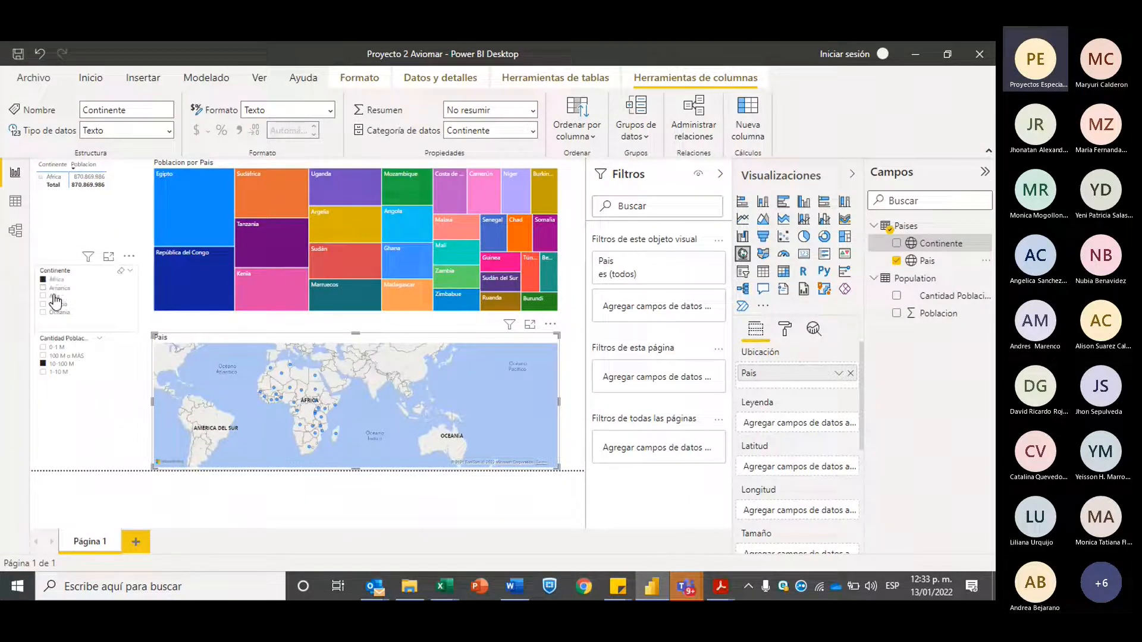
# Clear the Africa and 10-100 M slicer selections and examine the country points on the world map
pyautogui.click(43, 280)
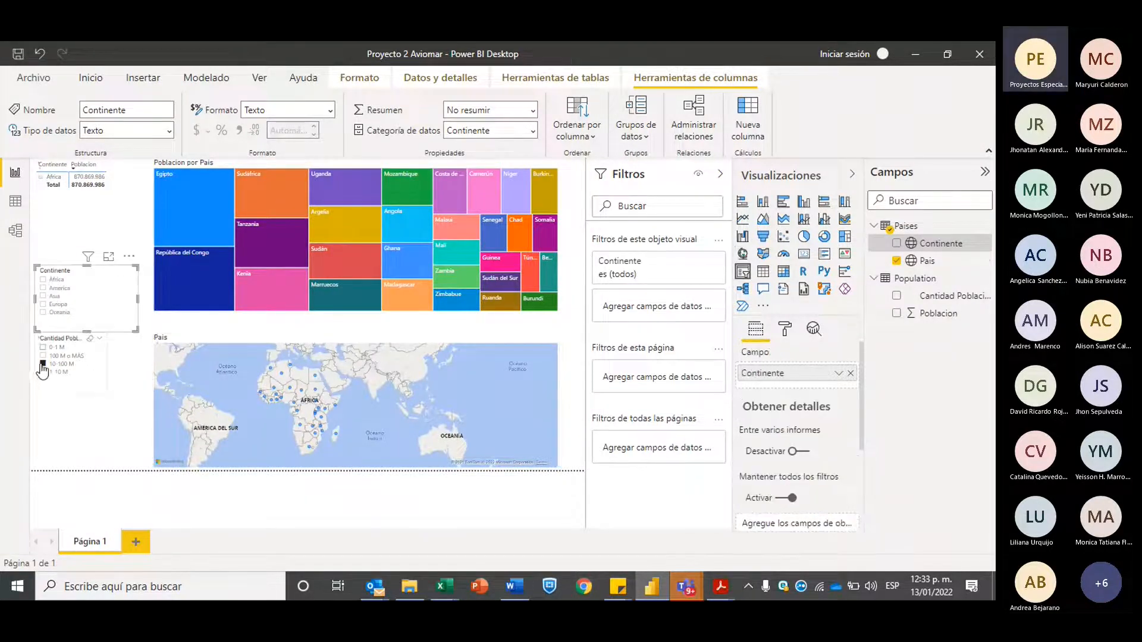
pyautogui.click(43, 365)
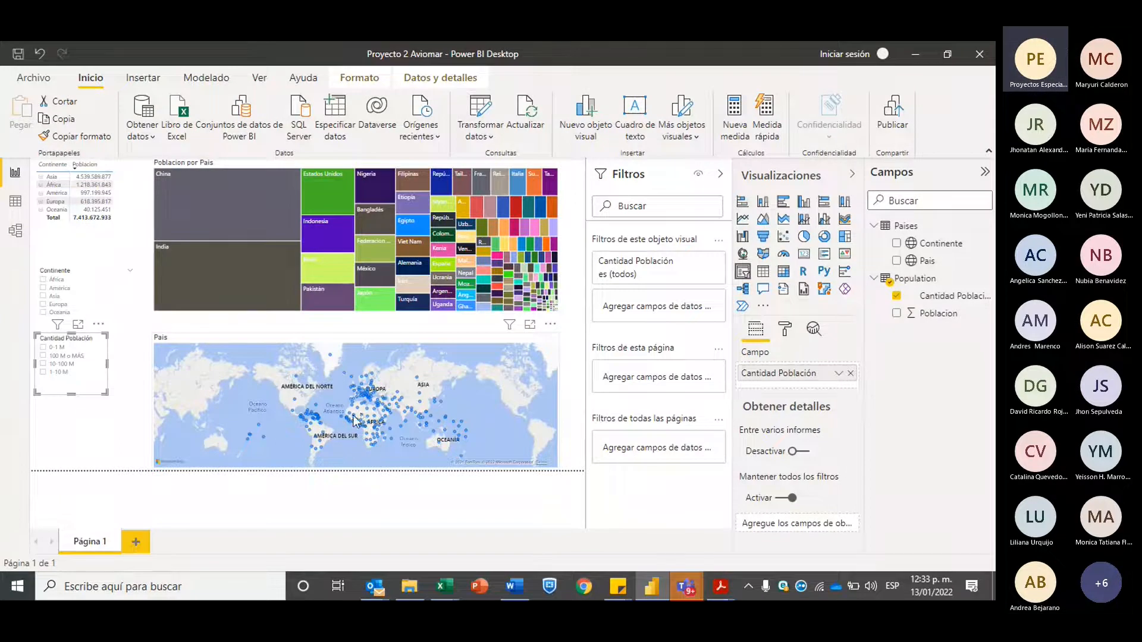
pyautogui.scroll(3, 355, 421)
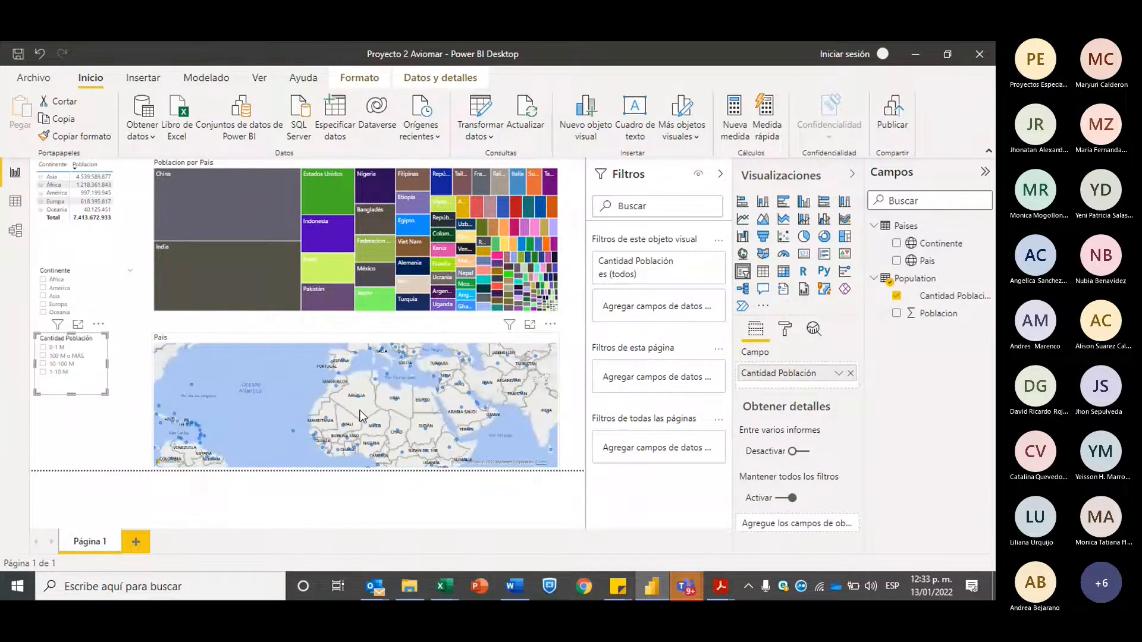
pyautogui.scroll(-3, 359, 415)
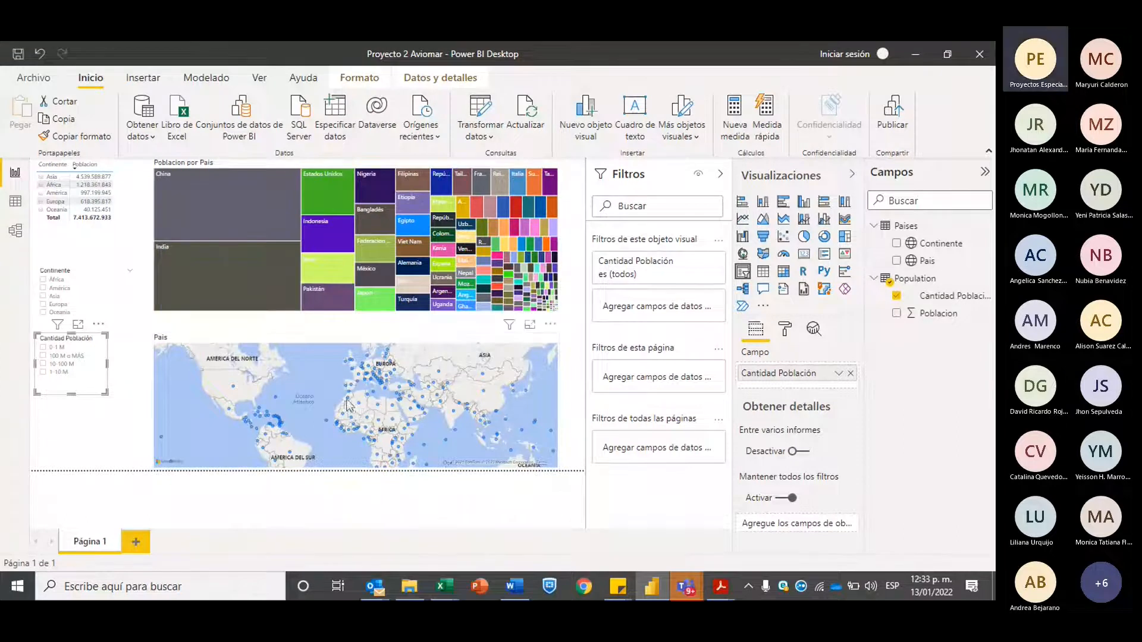
pyautogui.scroll(3, 348, 394)
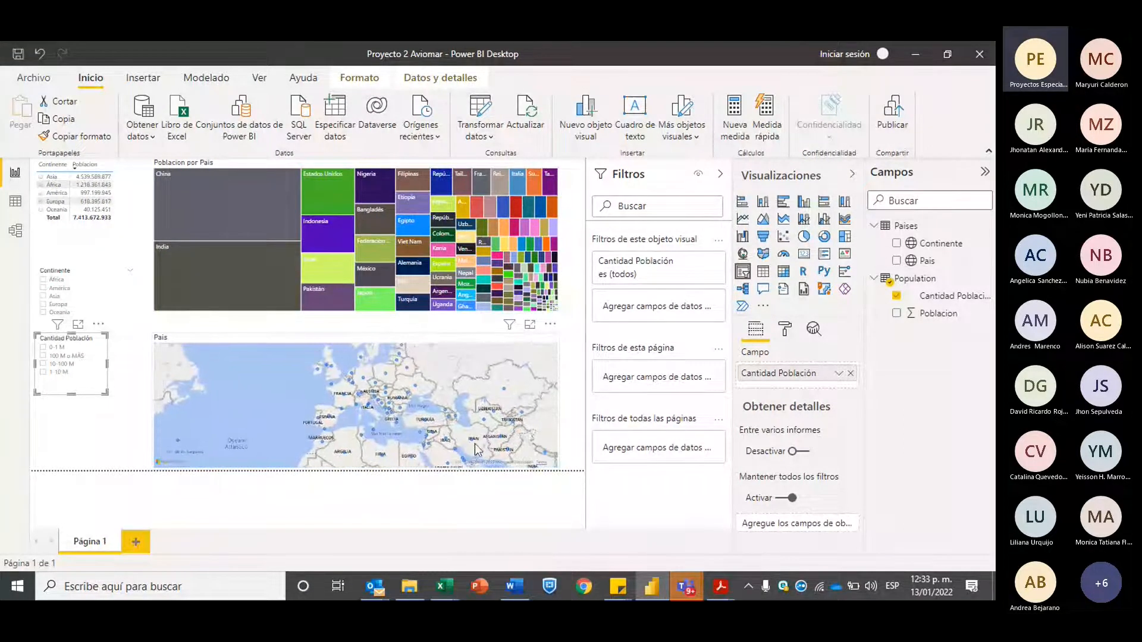
pyautogui.click(476, 451)
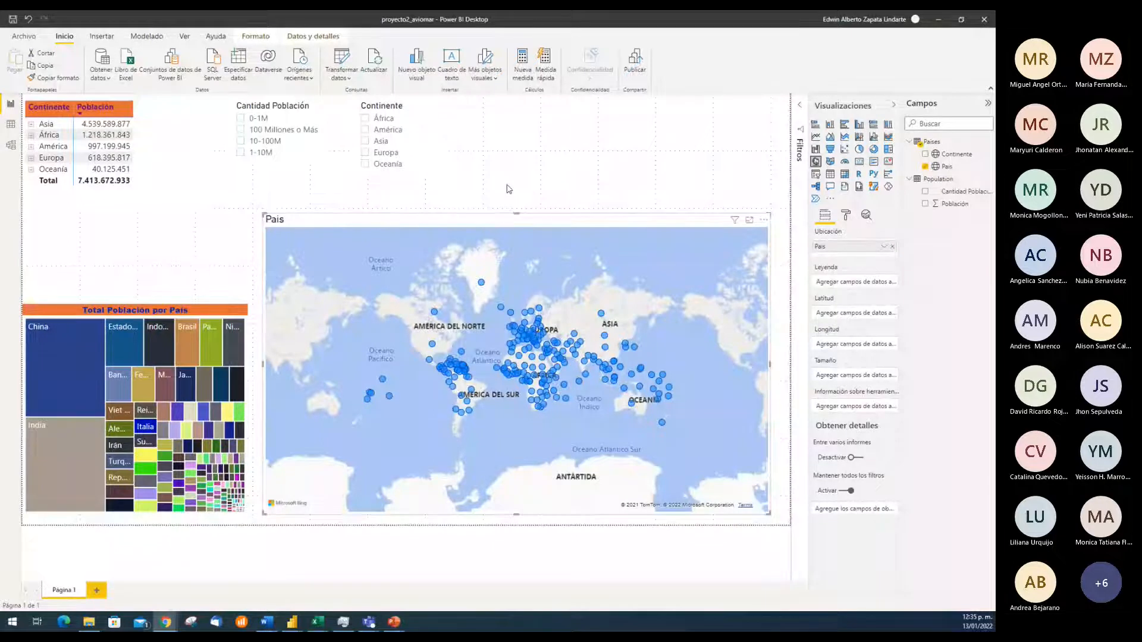
# In the proyecto2_aviomar report, check how the map responds to China in the treemap and to América and Asia in the Continente slicer
pyautogui.click(69, 359)
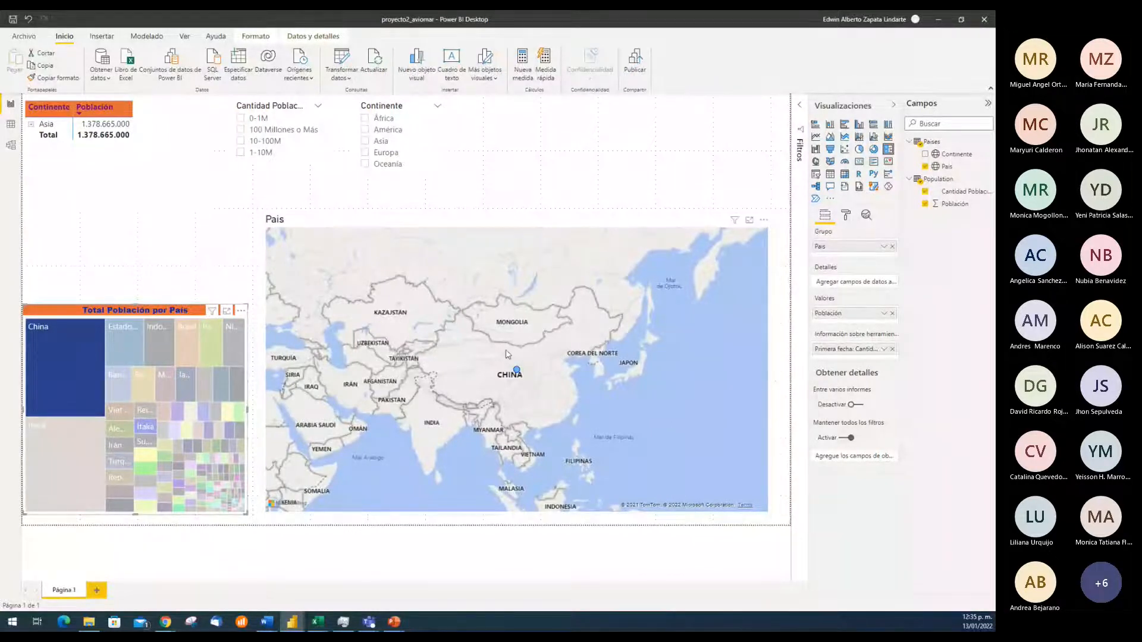
pyautogui.click(43, 367)
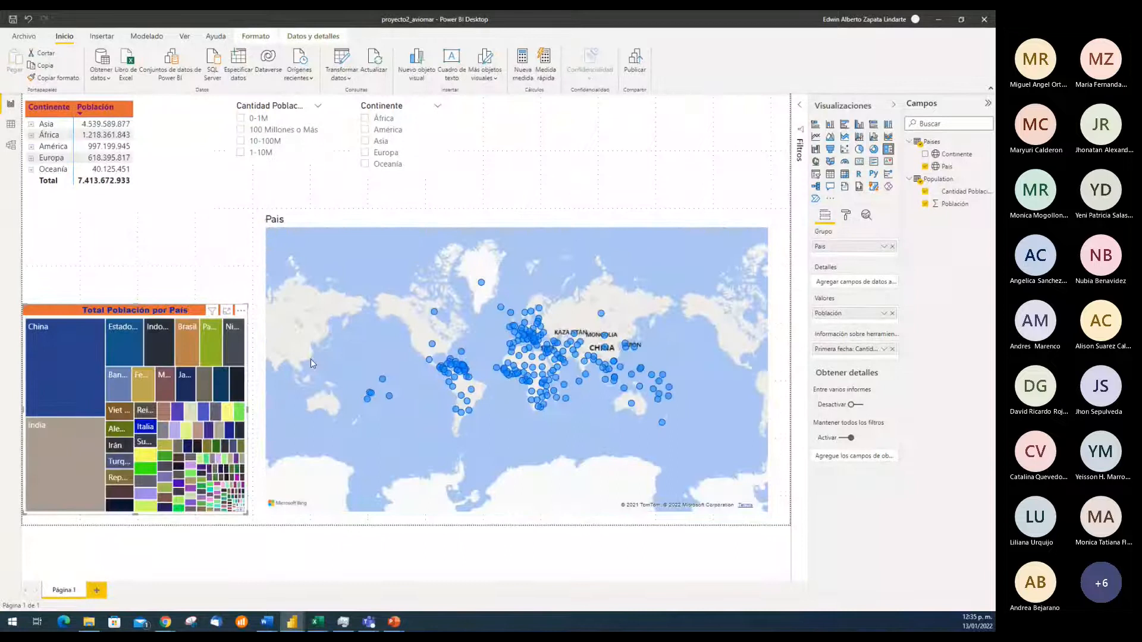
pyautogui.click(365, 130)
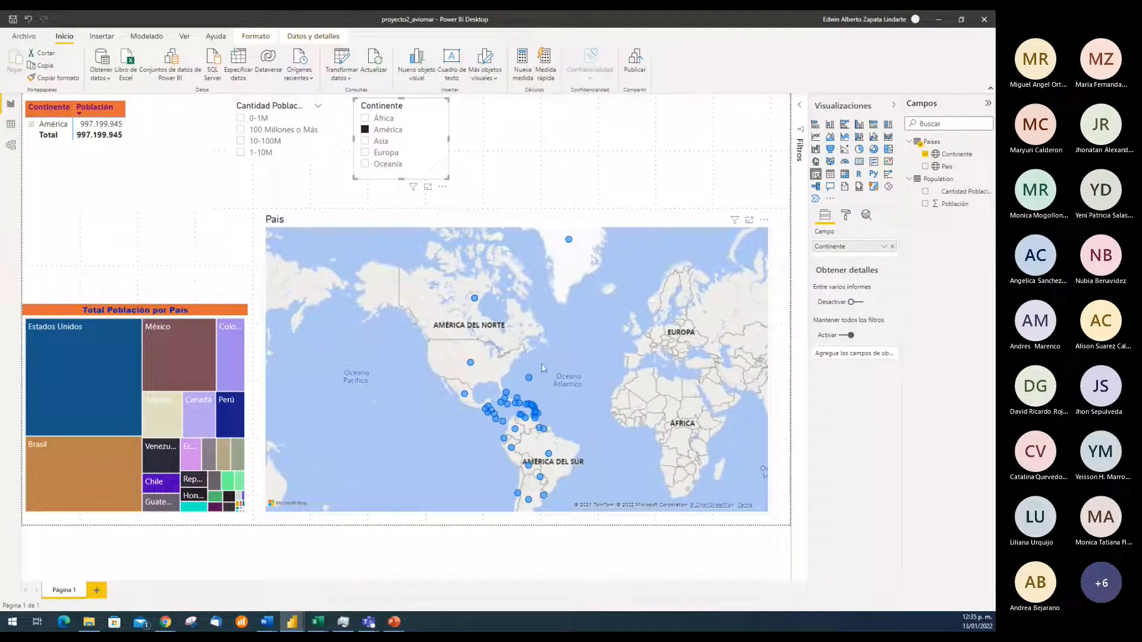
pyautogui.click(365, 141)
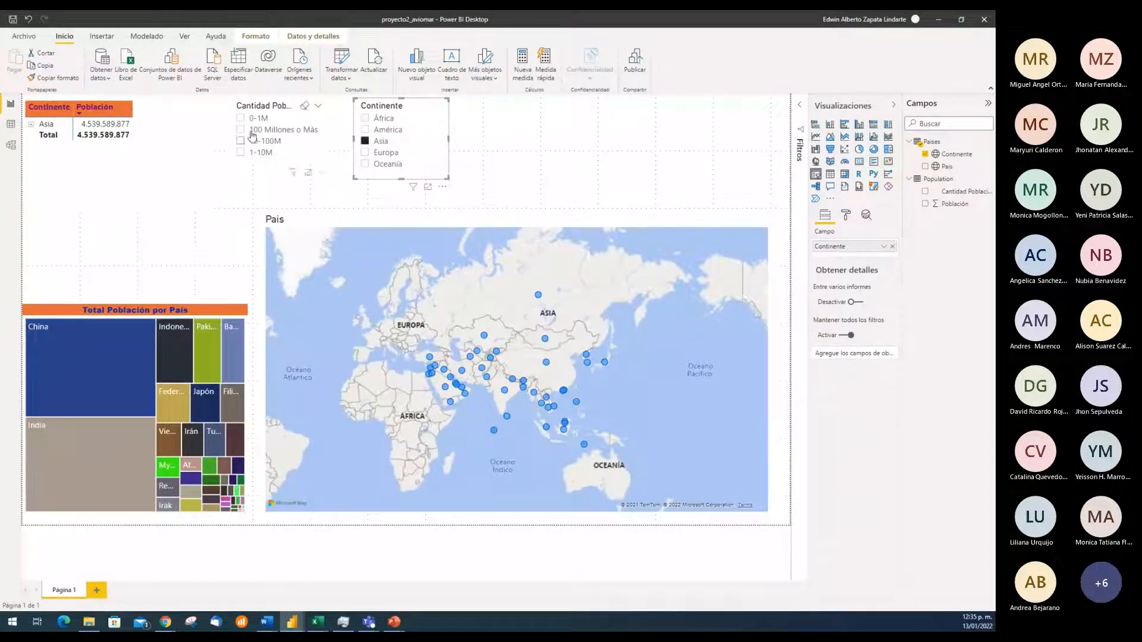
# Narrow Asia to the 0-1M population range, read the treemap details of its countries, and clear both slicers
pyautogui.click(241, 118)
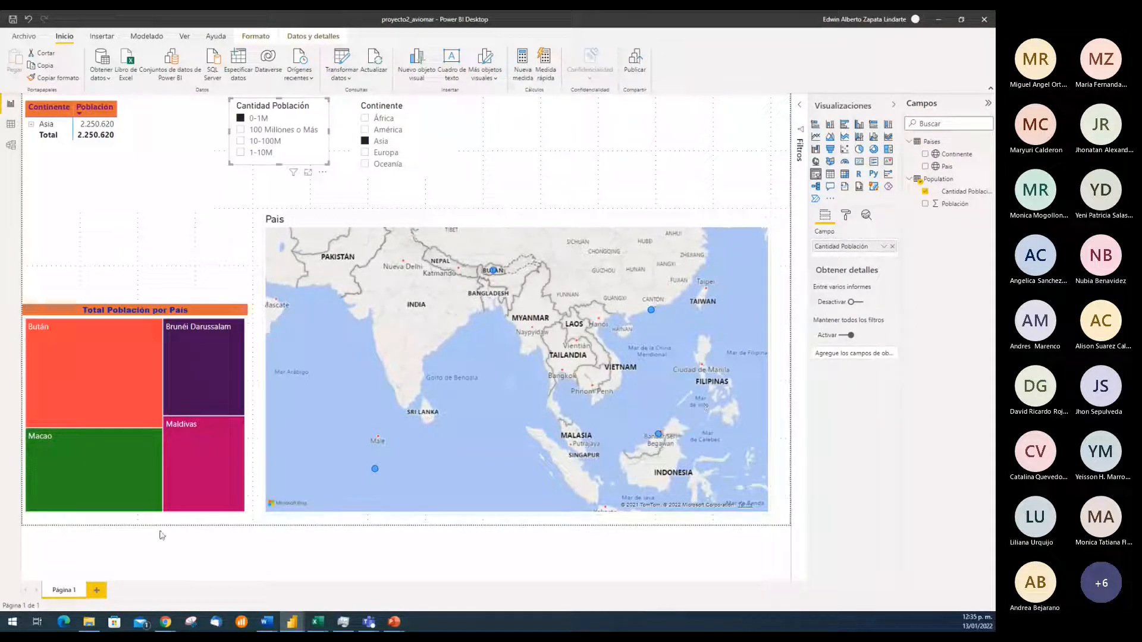
pyautogui.moveTo(106, 470)
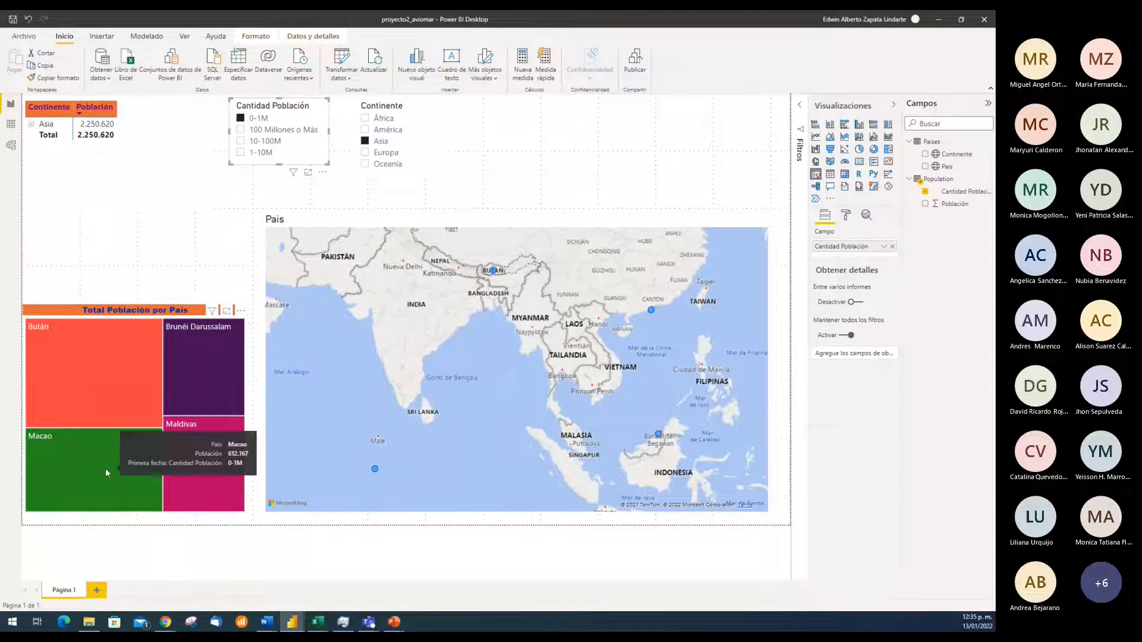
pyautogui.moveTo(205, 491)
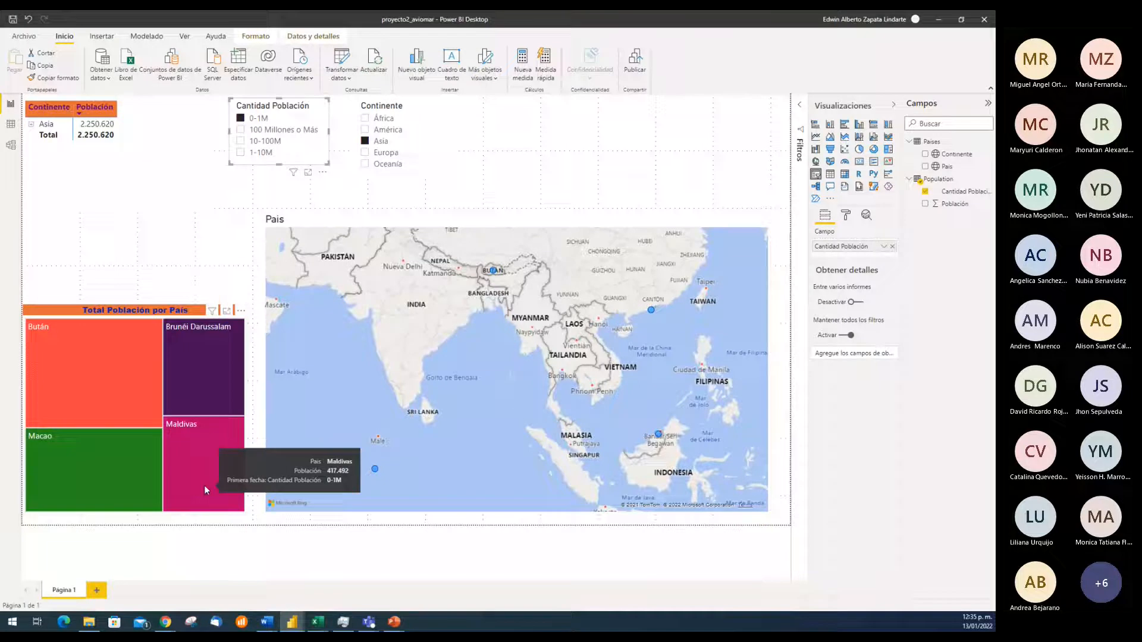
pyautogui.moveTo(206, 364)
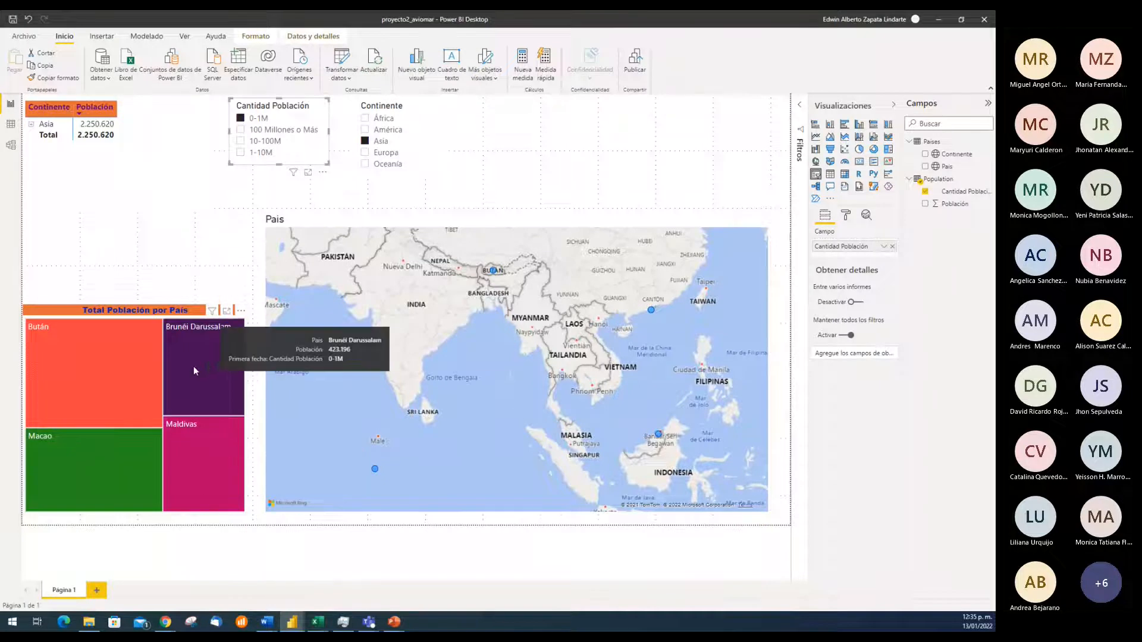
pyautogui.moveTo(128, 367)
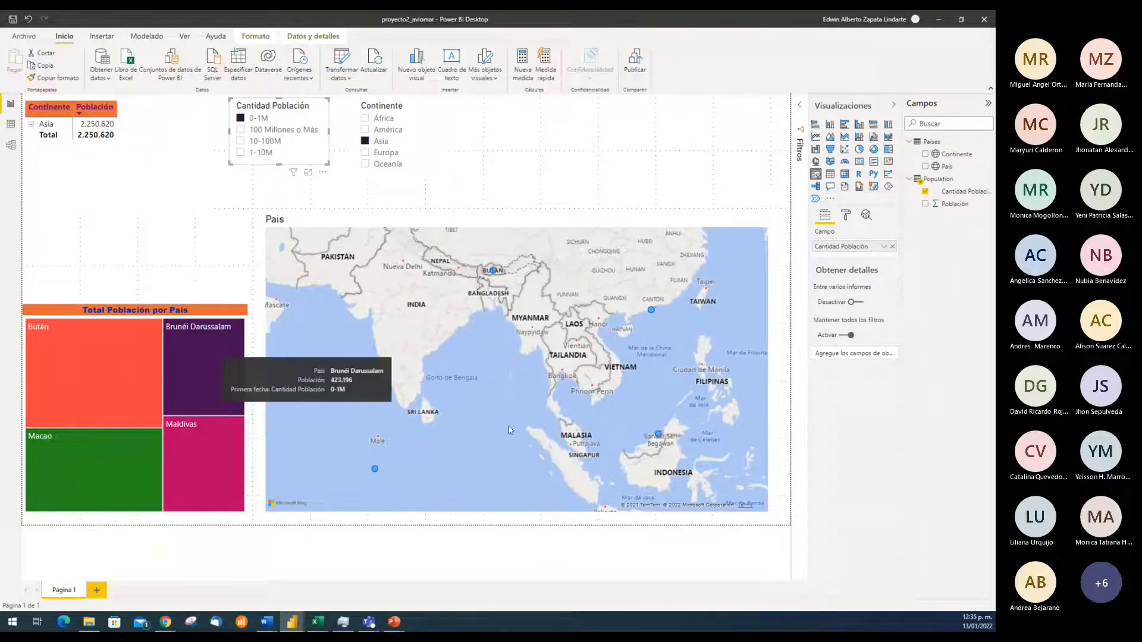
pyautogui.click(365, 141)
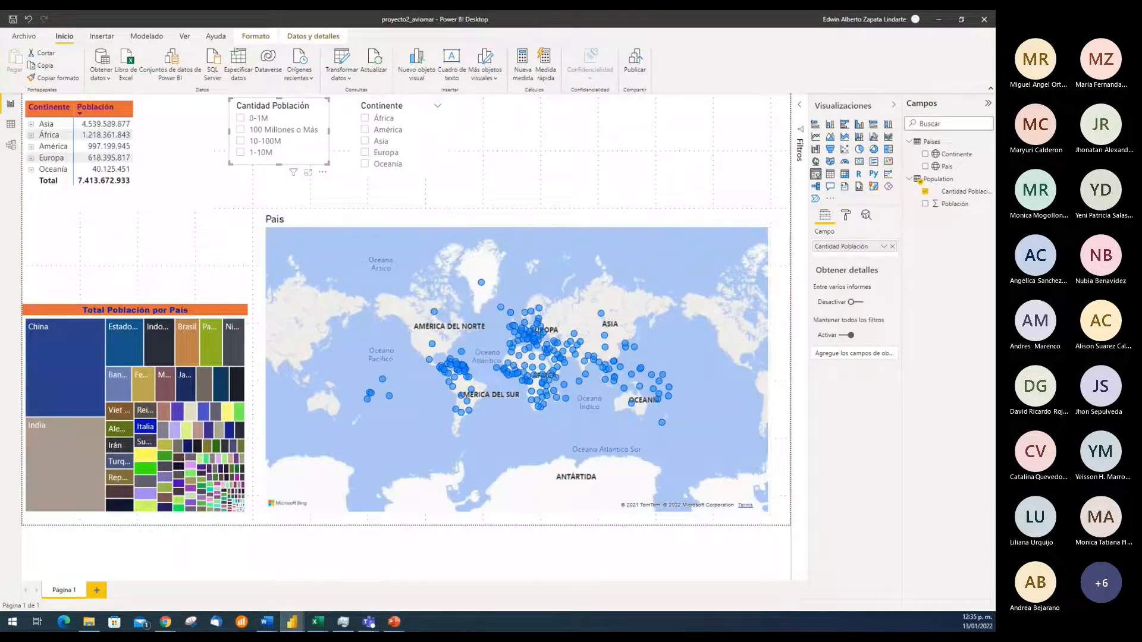
# Try the Continente field as a location level above Pais on the map and remove it again
pyautogui.hotkey('alt', 'Tab')
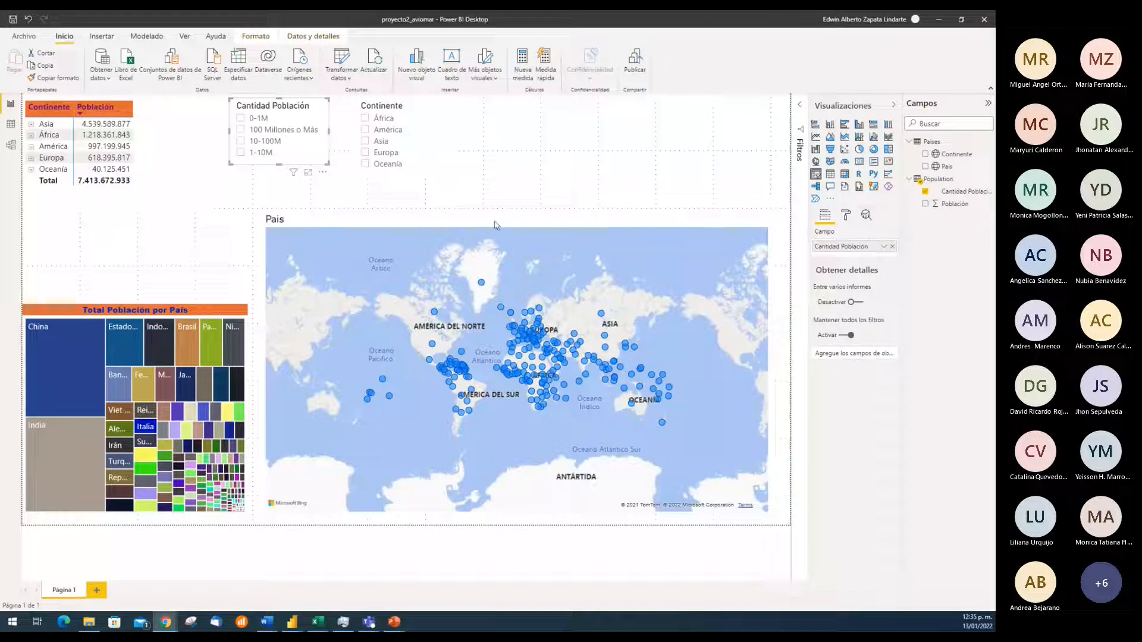
pyautogui.click(588, 219)
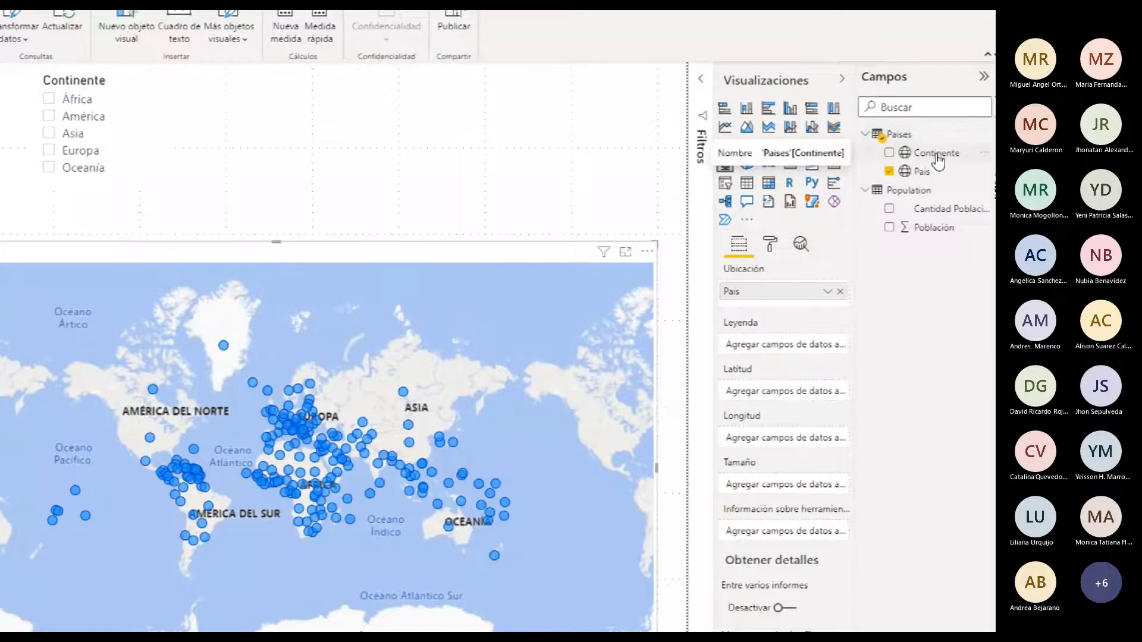
pyautogui.moveTo(939, 160); pyautogui.dragTo(795, 293)
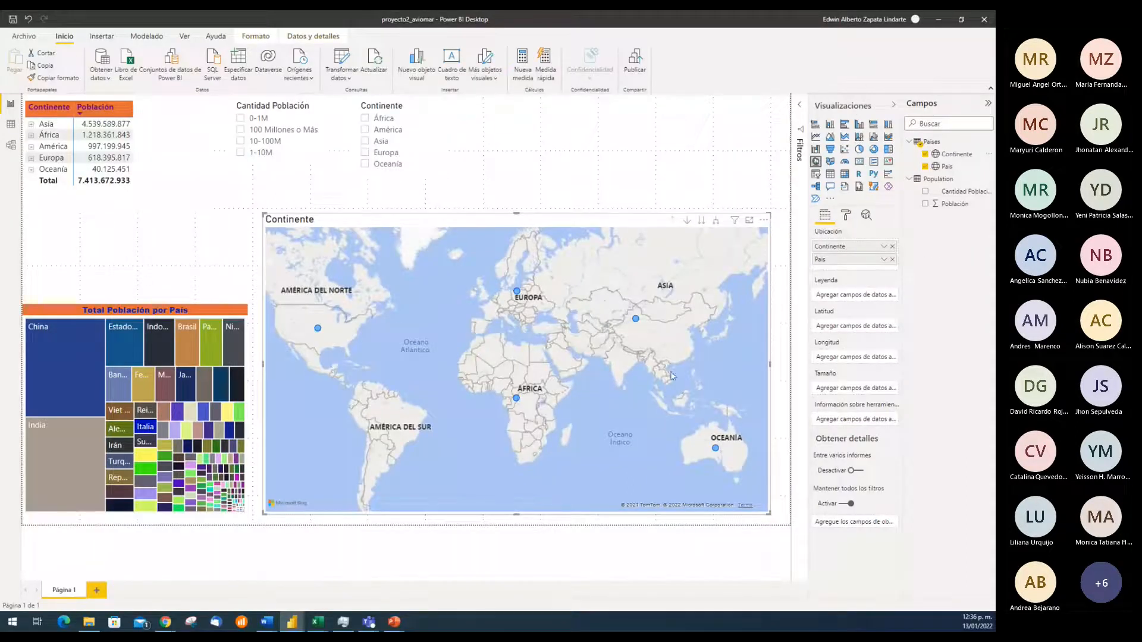
pyautogui.click(893, 246)
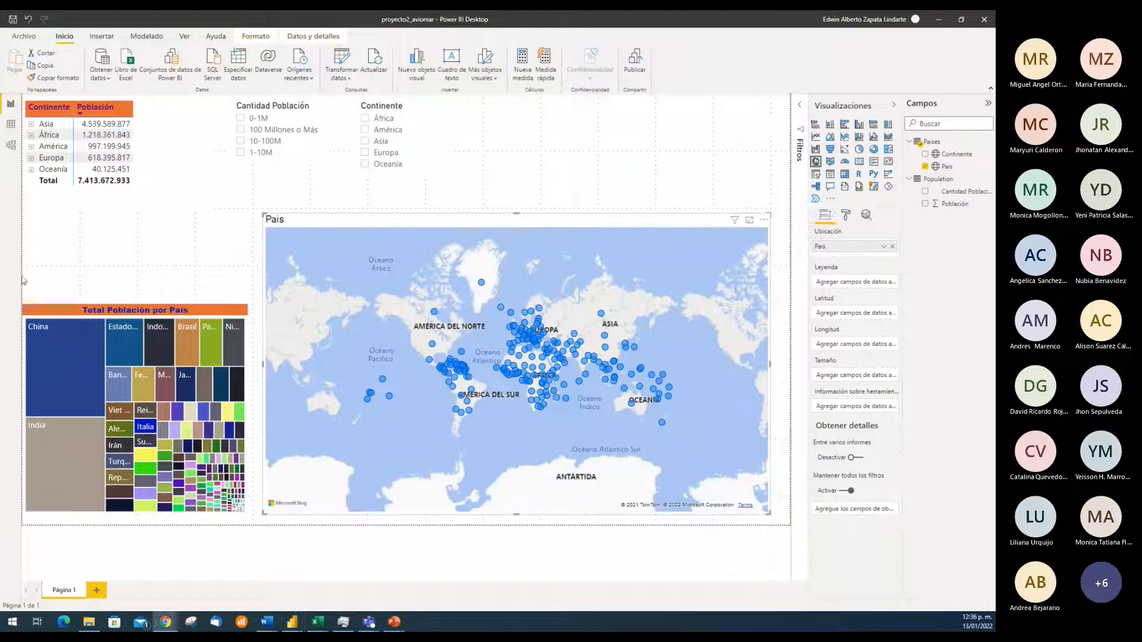
# Add the Continente field as the legend of the Pais map
pyautogui.moveTo(949, 156); pyautogui.dragTo(862, 284)
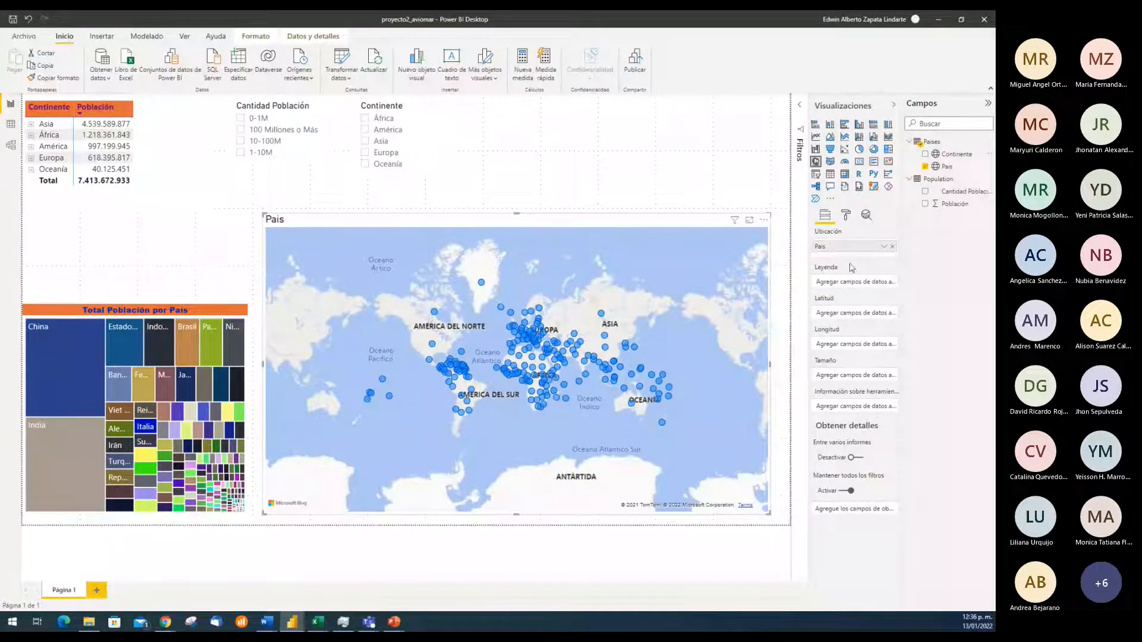
pyautogui.moveTo(952, 154); pyautogui.dragTo(856, 287)
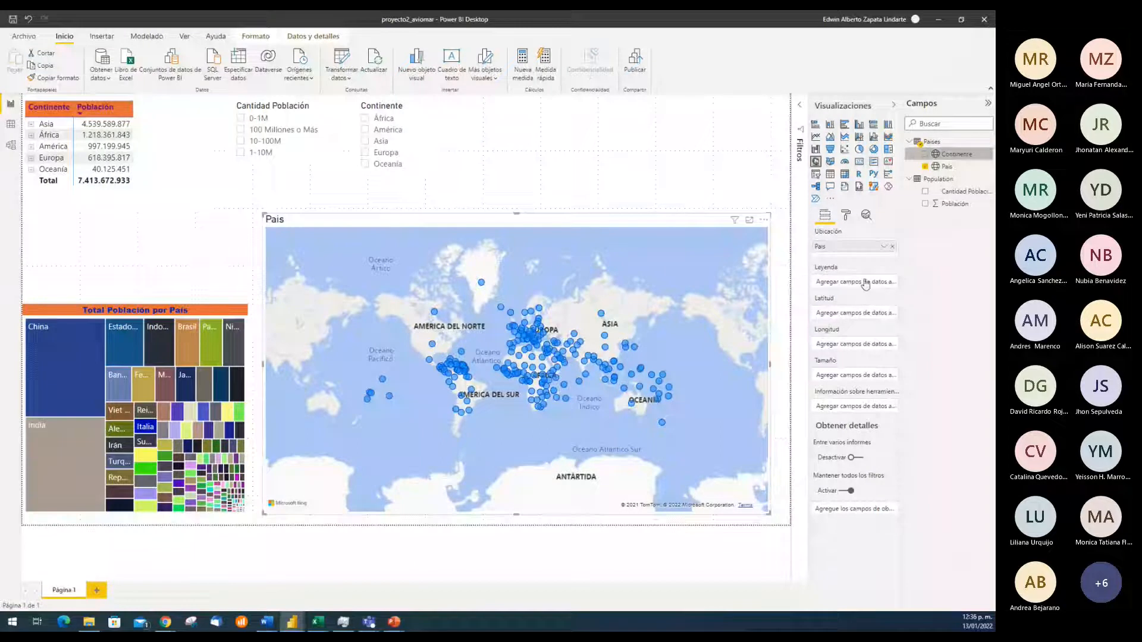
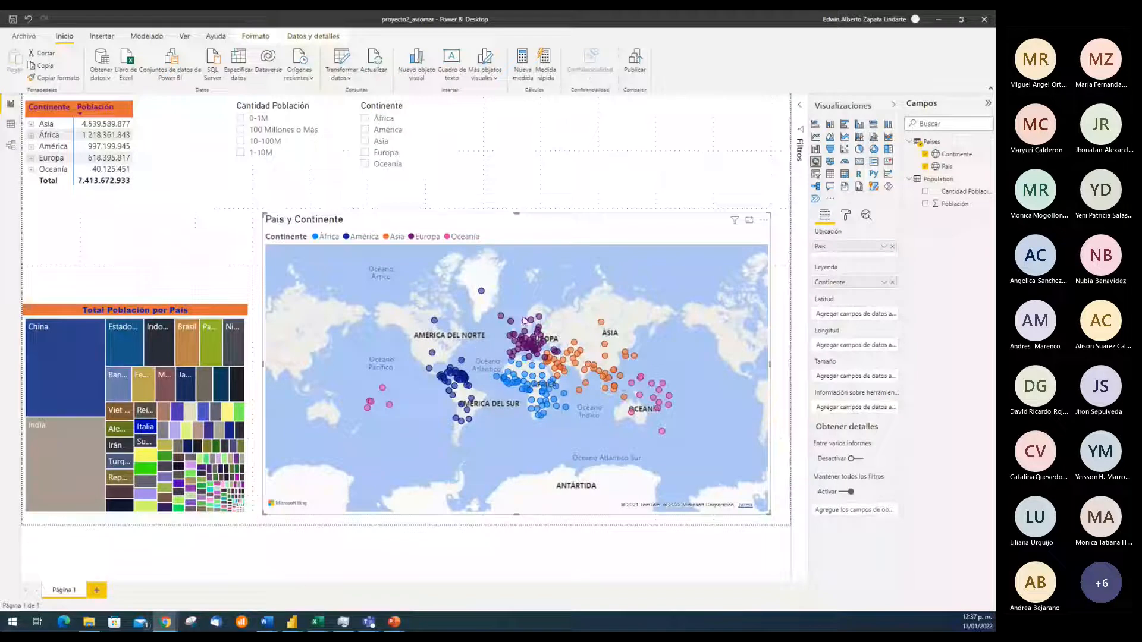
# Examine the continent-colored country points on the map, reading their details and looking closely at the Oceanía points
pyautogui.moveTo(502, 318)
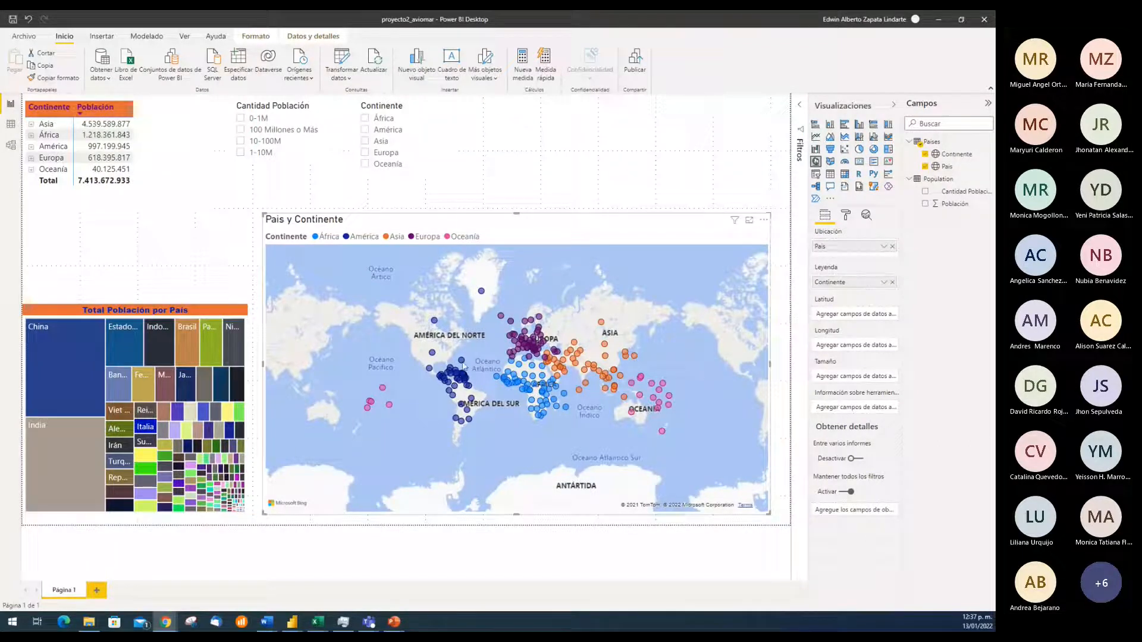
pyautogui.moveTo(491, 373)
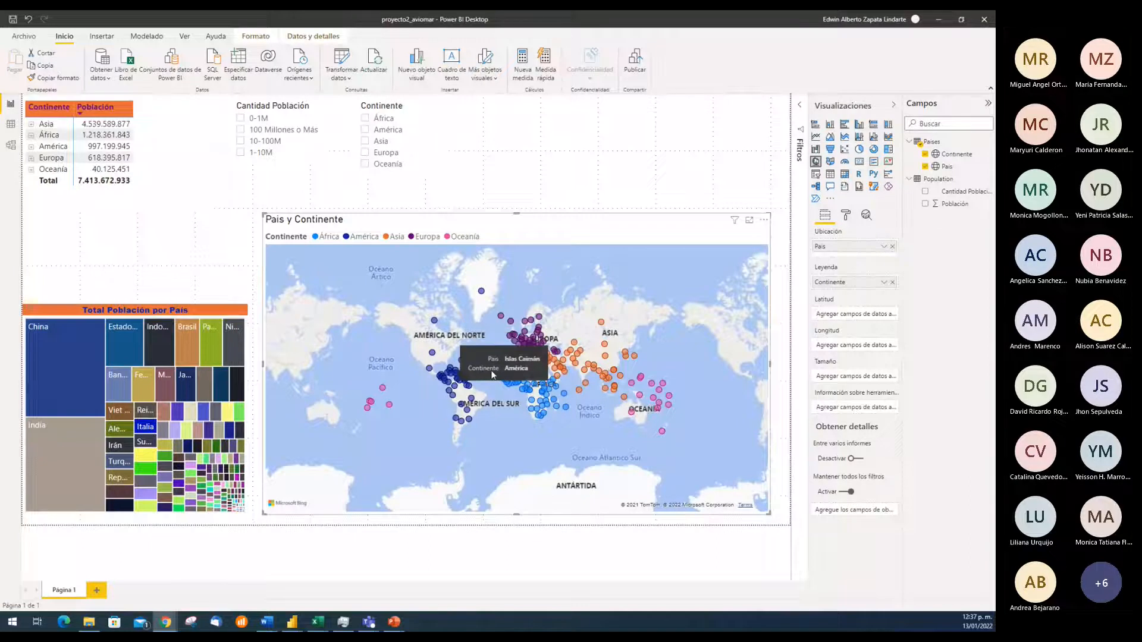
pyautogui.moveTo(482, 292)
pyautogui.moveTo(527, 343)
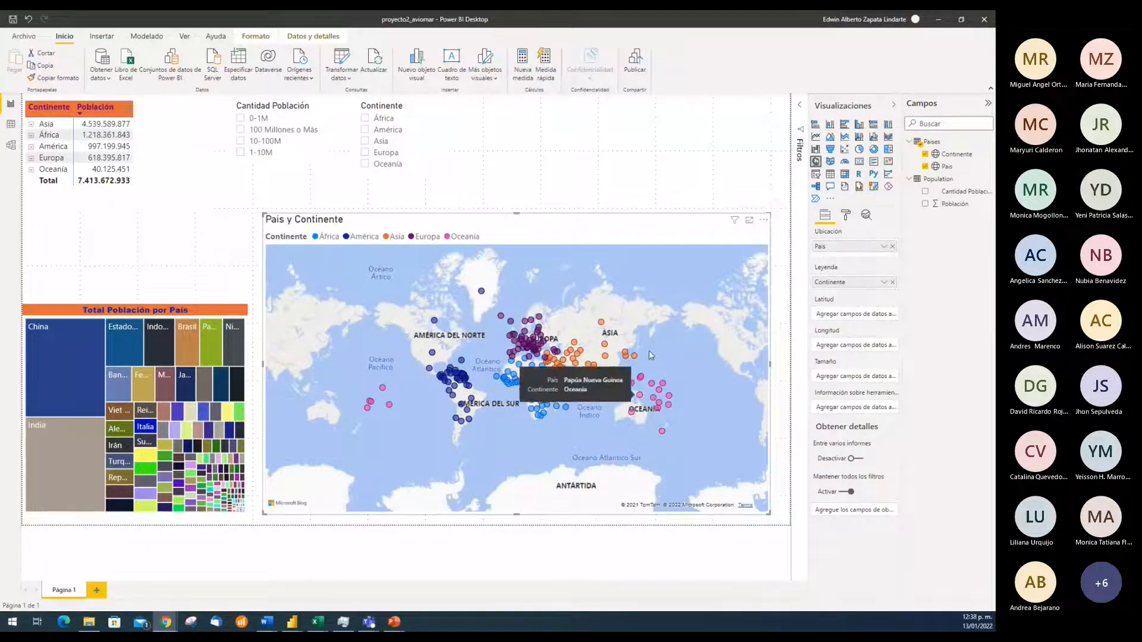
pyautogui.moveTo(667, 321); pyautogui.dragTo(605, 333)
pyautogui.moveTo(501, 307); pyautogui.dragTo(523, 344)
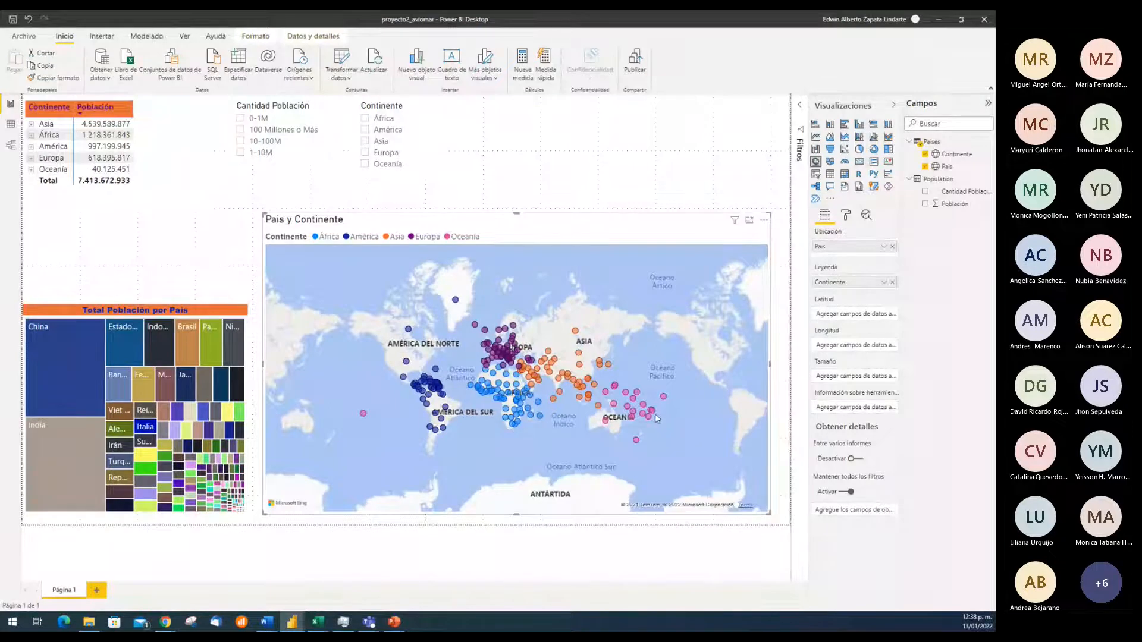
pyautogui.scroll(3, 657, 418)
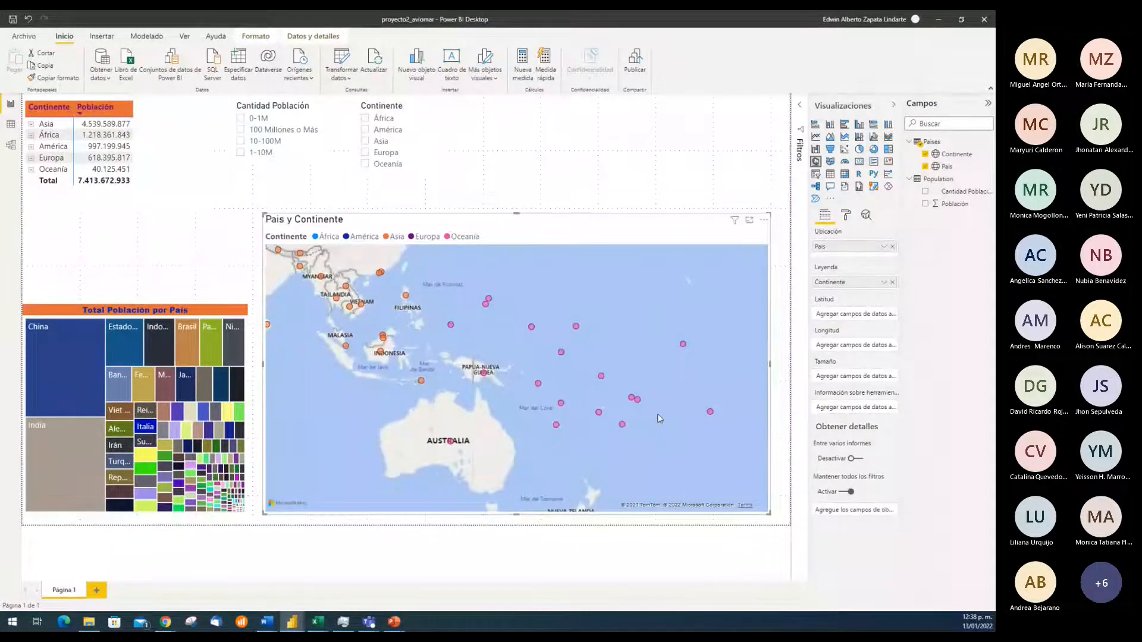
pyautogui.scroll(-5, 658, 418)
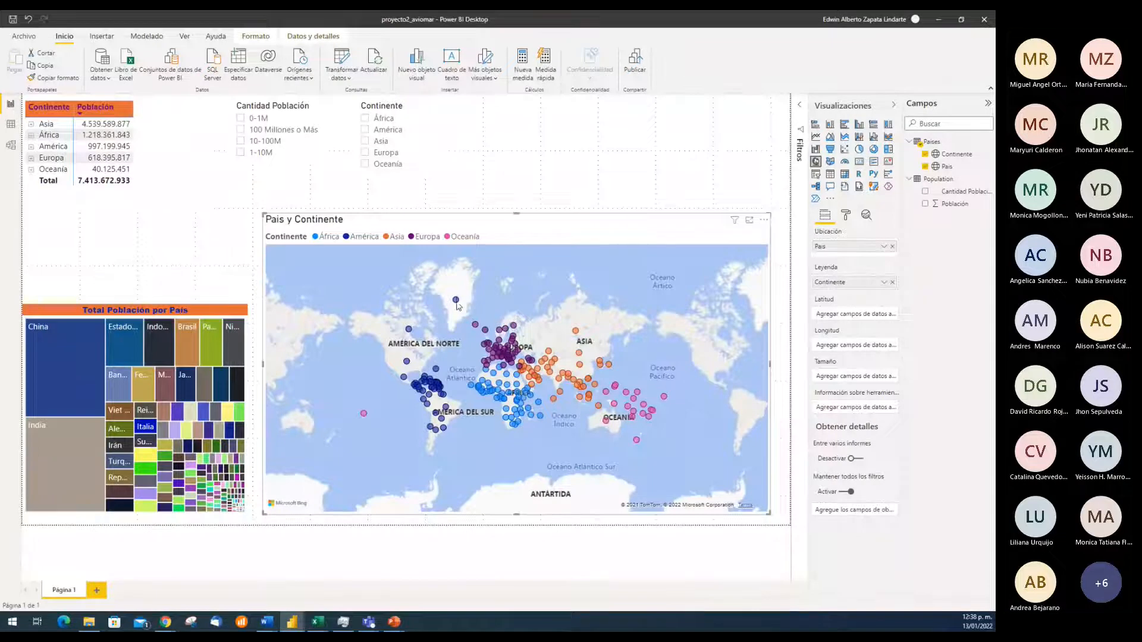
# Cross-filter the report by the Federacion Rusa map point, expand Asia in the matrix to check the country, and clear the selection
pyautogui.click(577, 333)
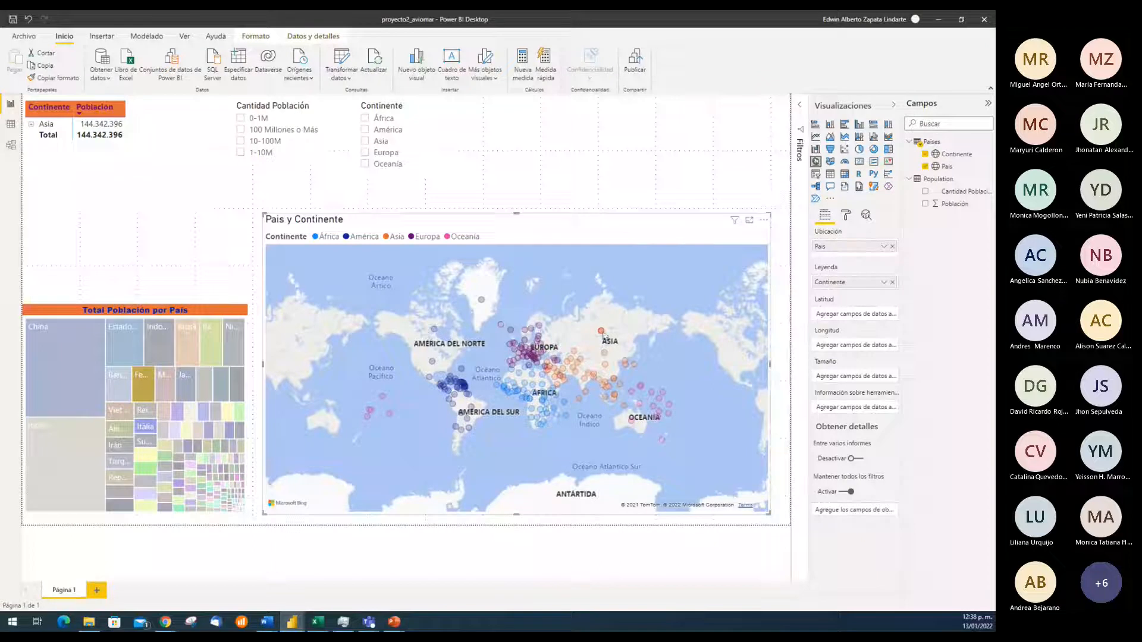
pyautogui.moveTo(602, 332)
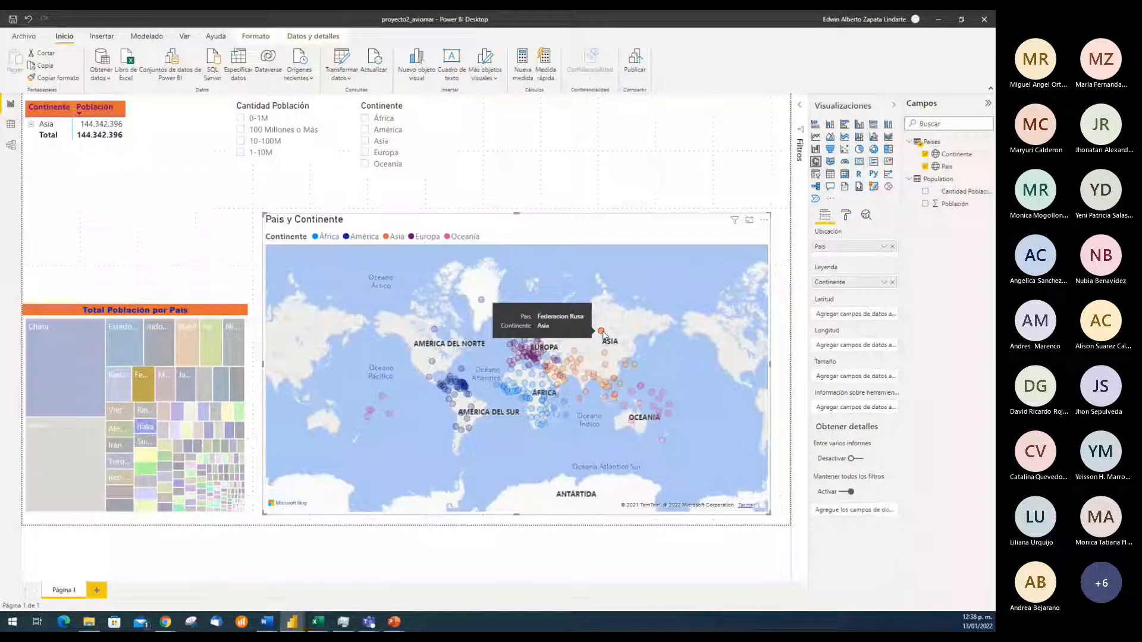
pyautogui.click(31, 124)
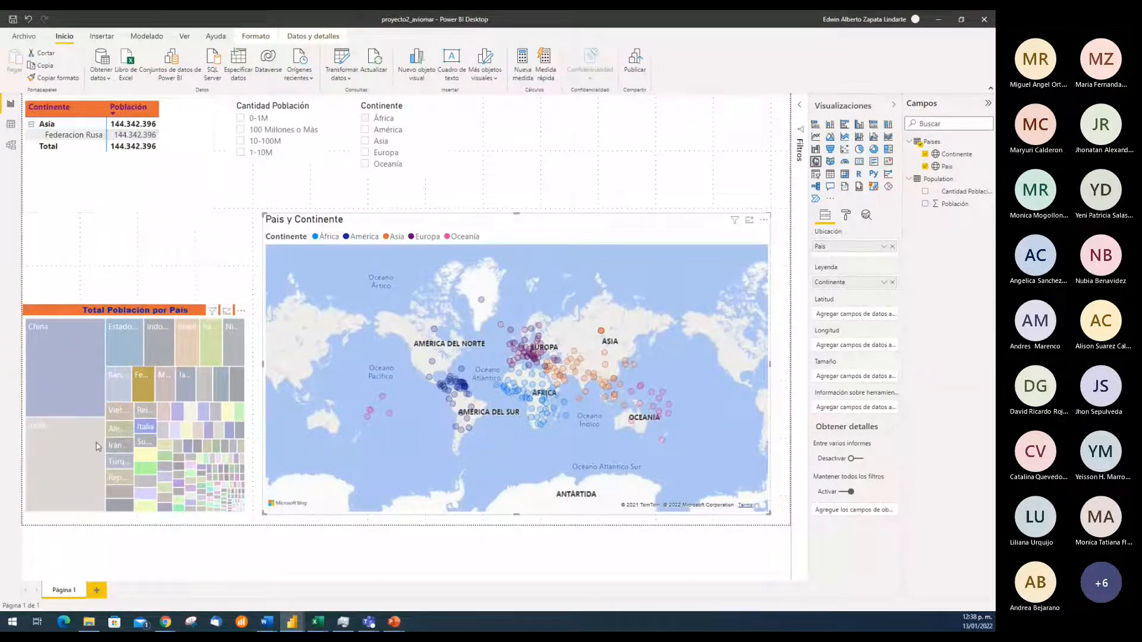
pyautogui.moveTo(140, 381)
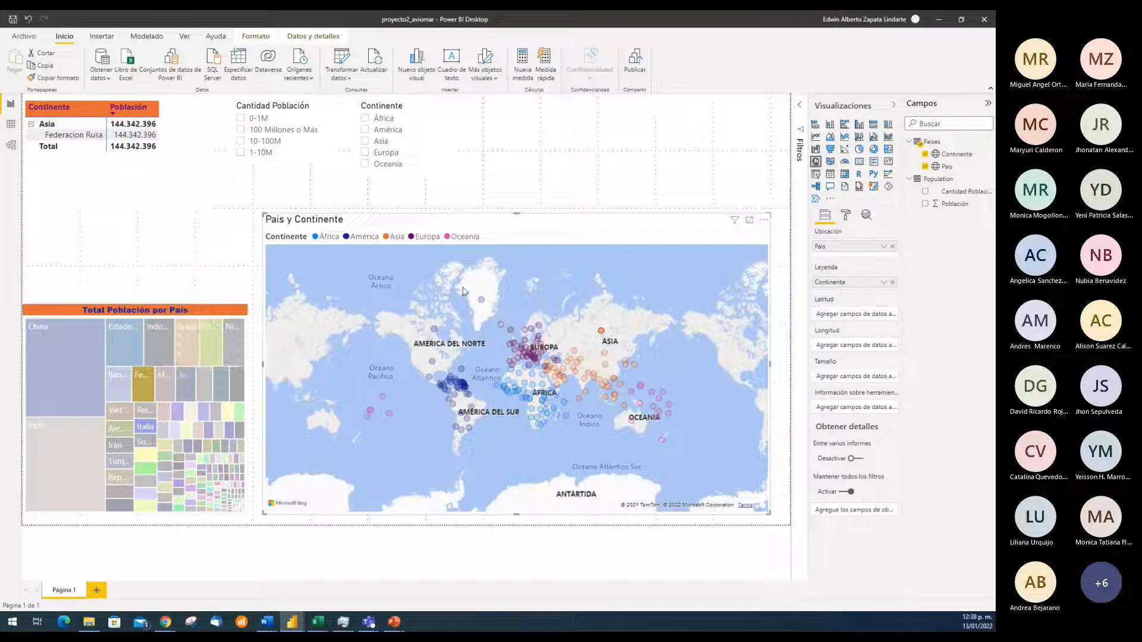
pyautogui.click(601, 332)
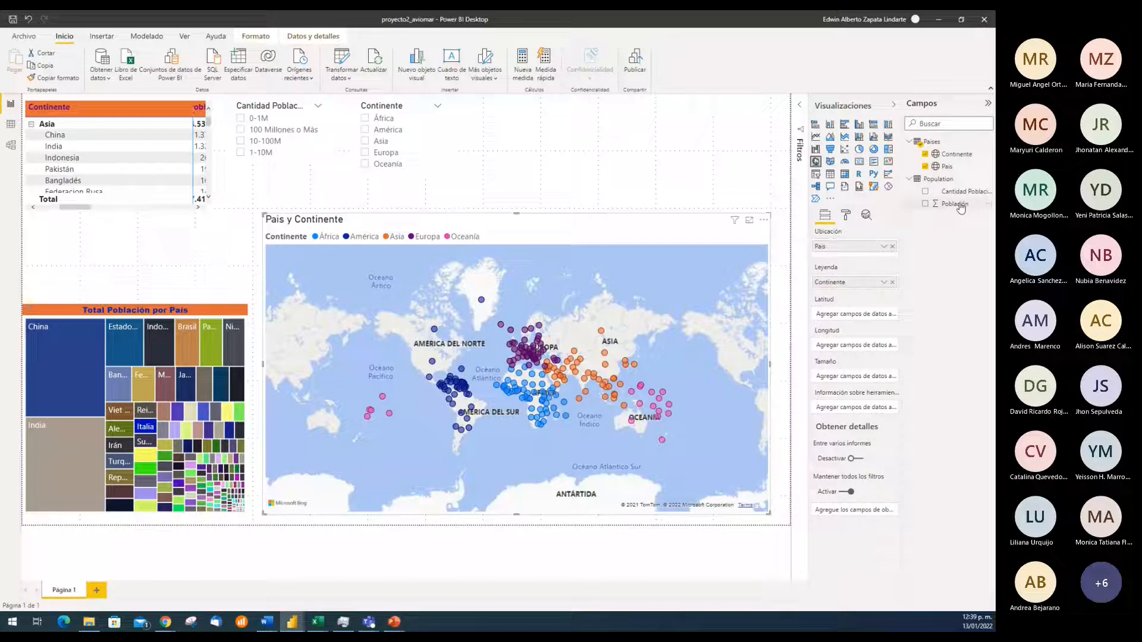
# Use the Población field as the map's bubble size and read the details of the large Asian bubbles such as China and India
pyautogui.moveTo(961, 207); pyautogui.dragTo(862, 376)
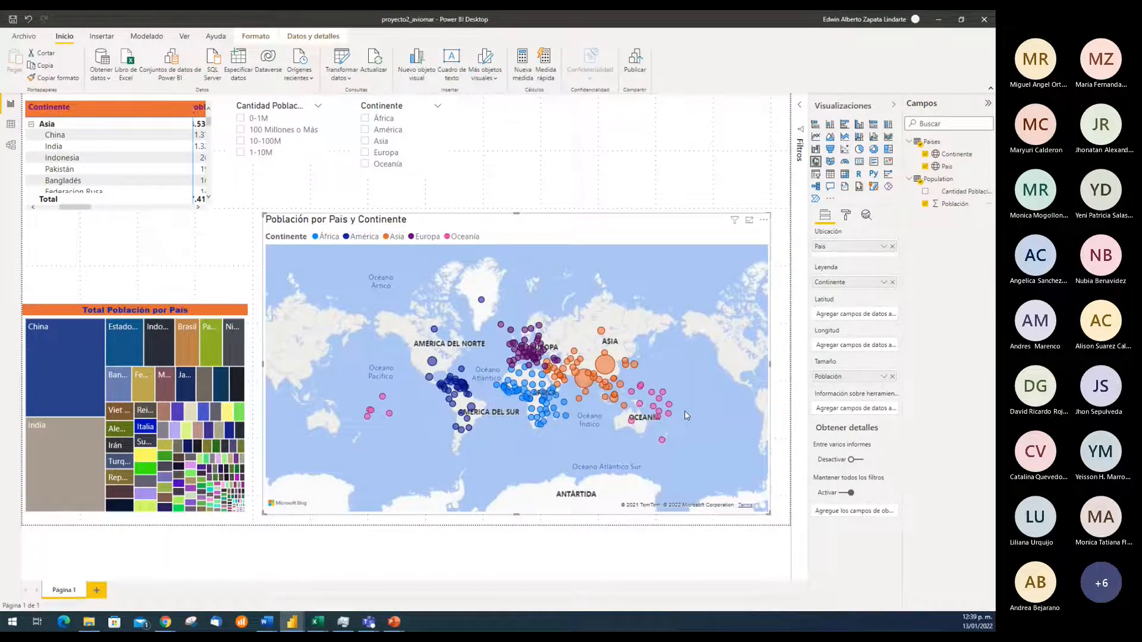
pyautogui.scroll(2, 684, 411)
pyautogui.moveTo(672, 464); pyautogui.dragTo(623, 449)
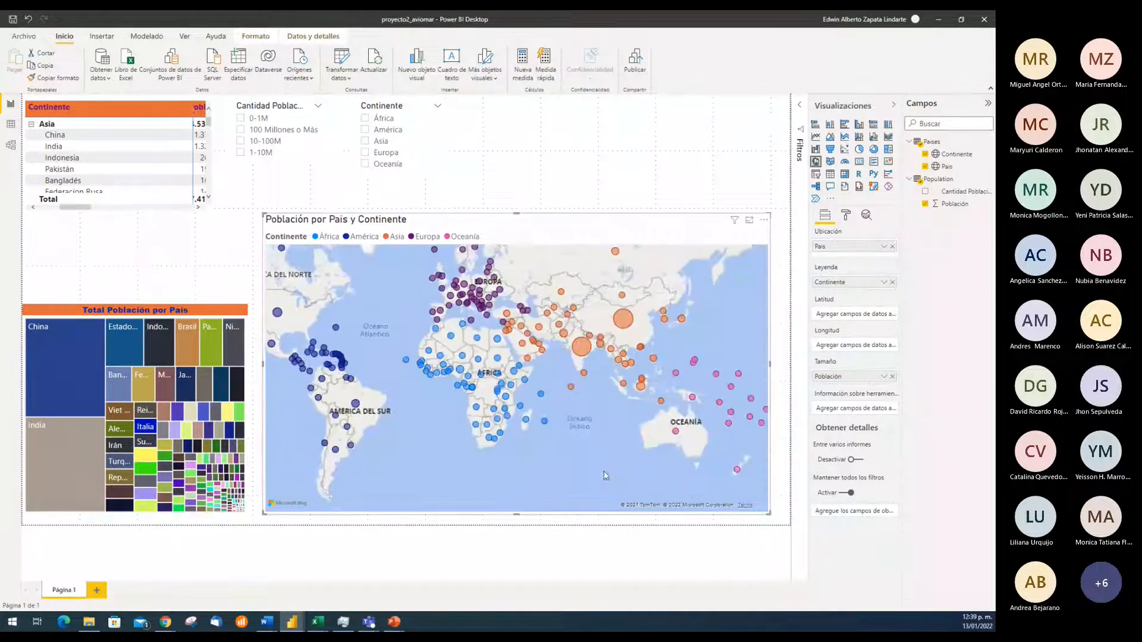
pyautogui.scroll(2, 557, 370)
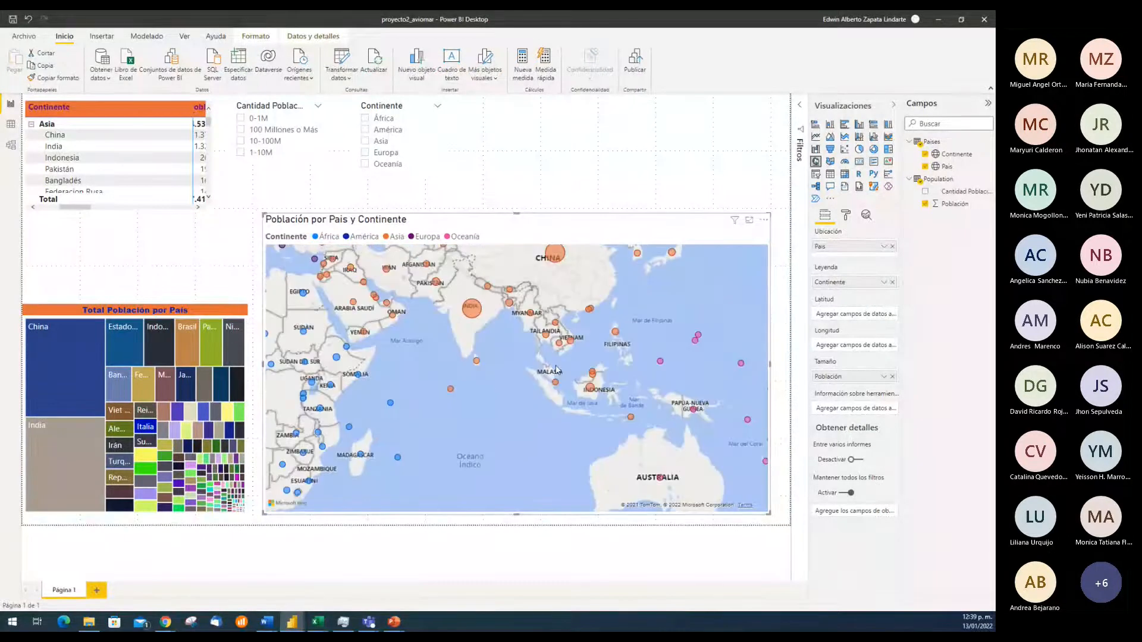
pyautogui.moveTo(668, 323); pyautogui.dragTo(683, 406)
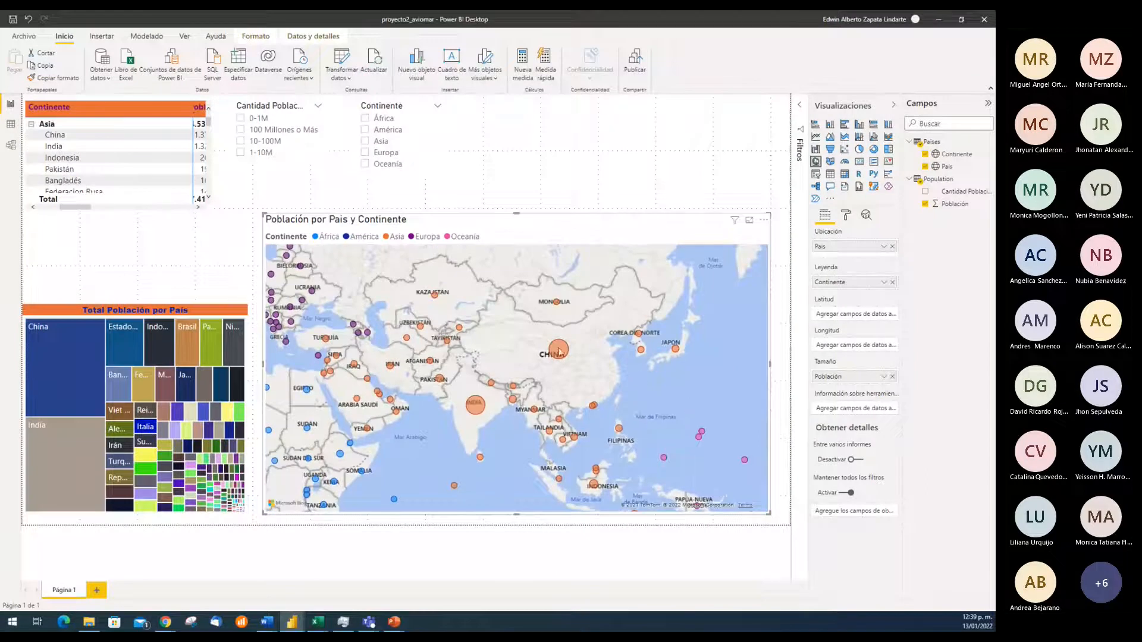
pyautogui.moveTo(559, 352)
pyautogui.moveTo(474, 407)
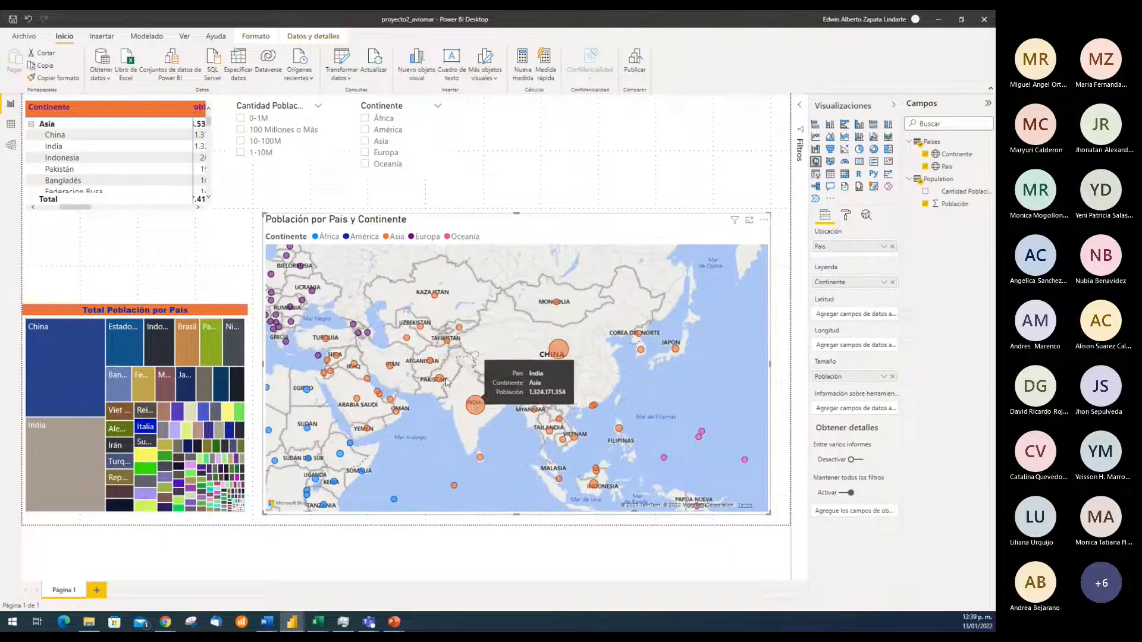
pyautogui.moveTo(440, 379)
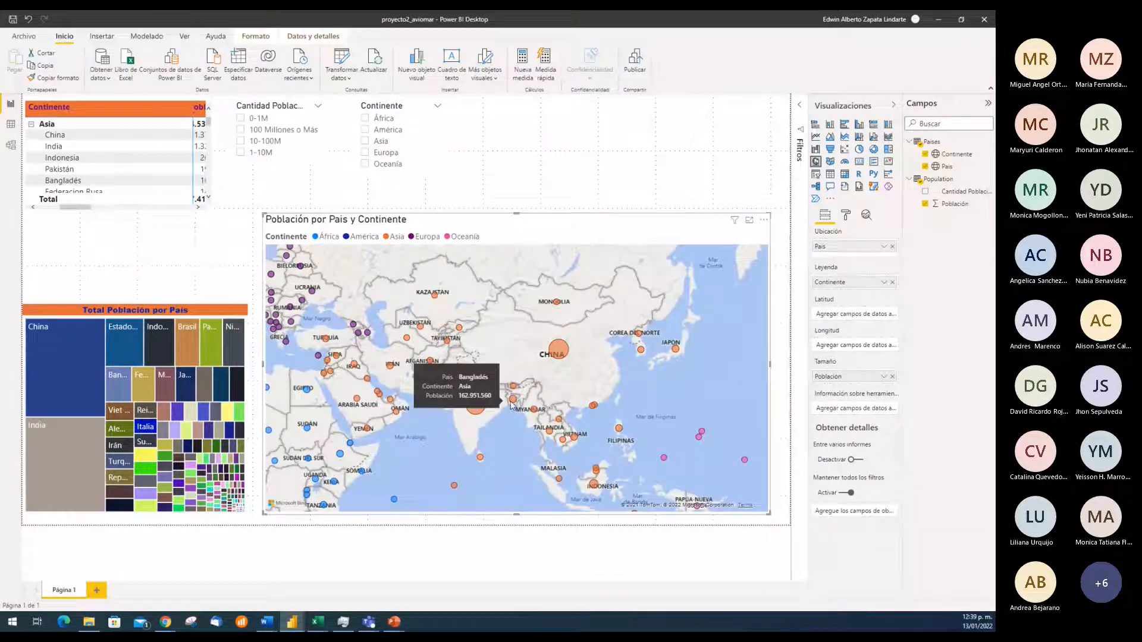
pyautogui.scroll(-2, 440, 381)
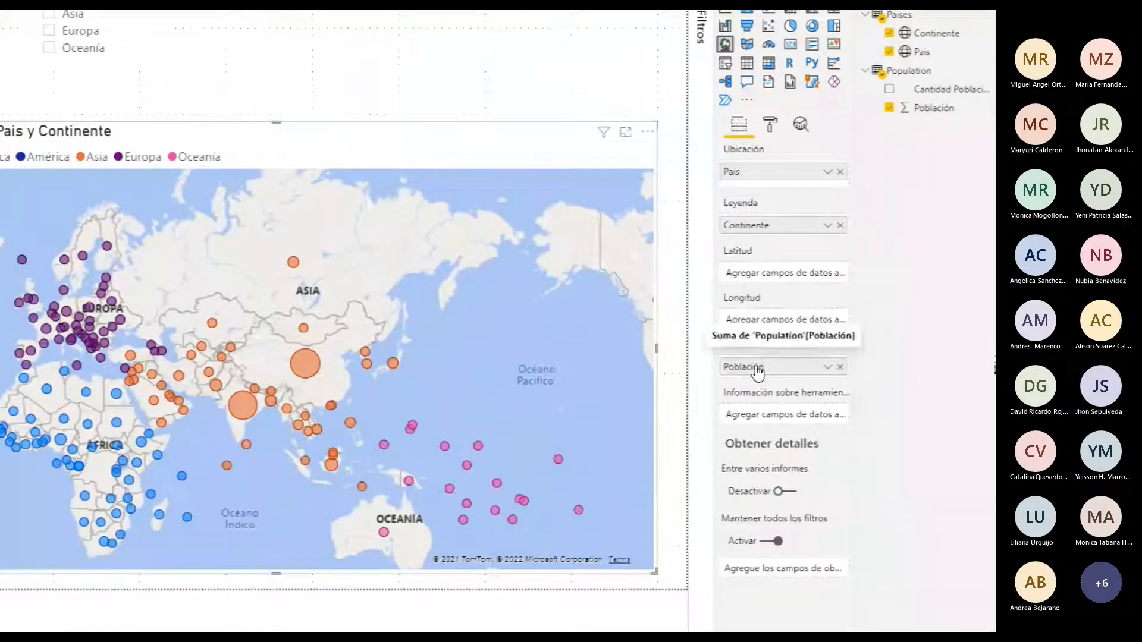
# Review the aggregation options of the map's Población size, try Promedio, check India's details, and restore Suma
pyautogui.click(827, 367)
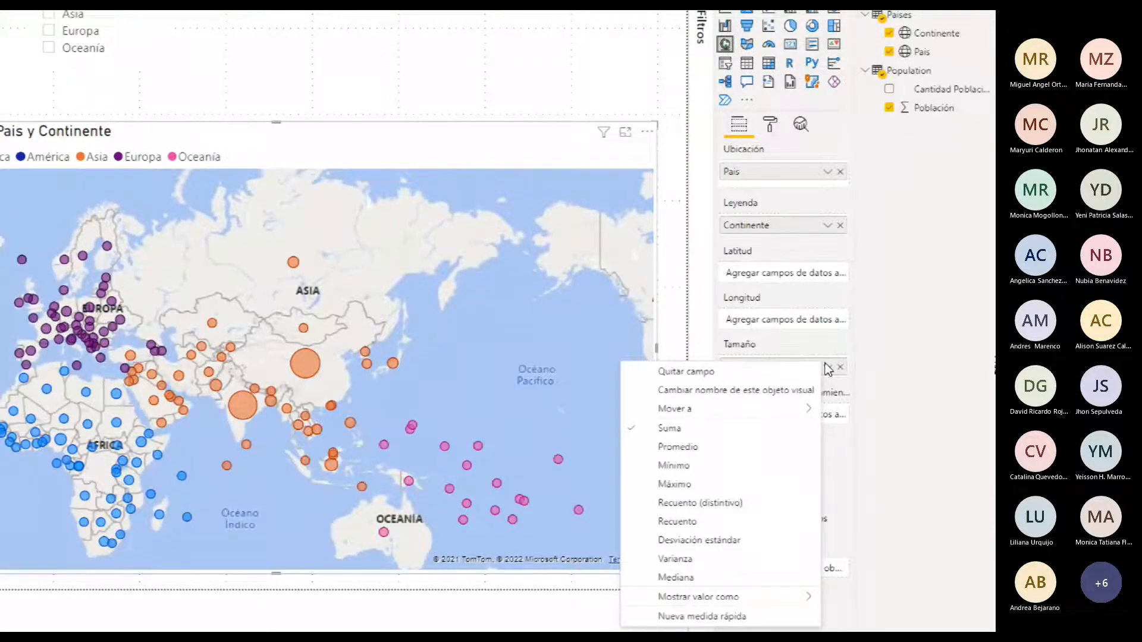
pyautogui.click(895, 357)
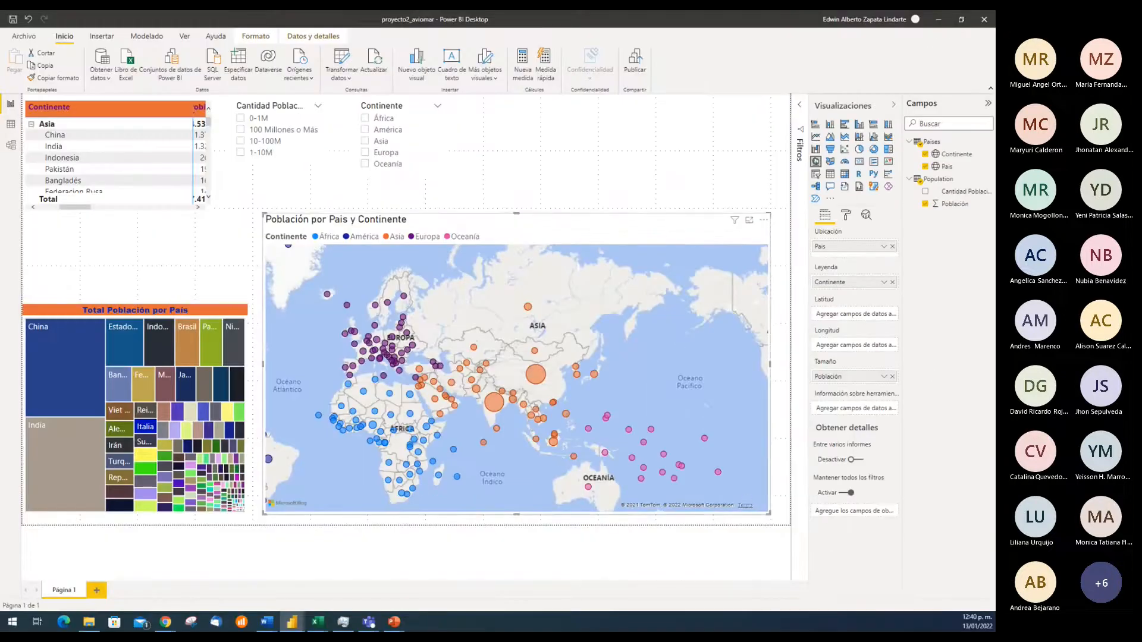
pyautogui.hotkey('alt', 'Tab')
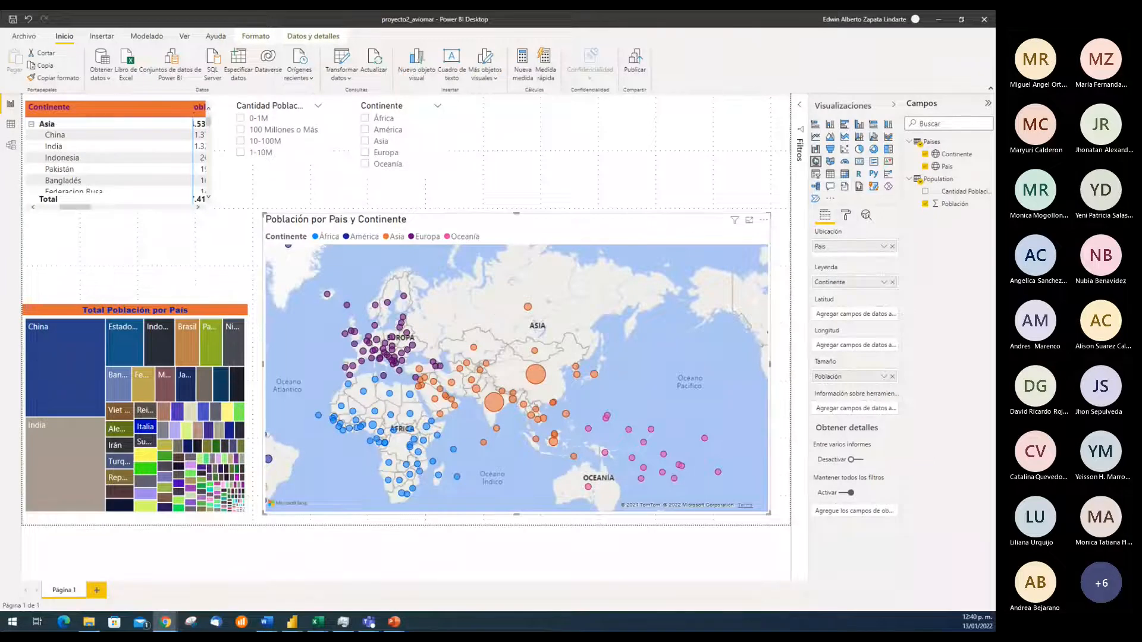
pyautogui.click(884, 377)
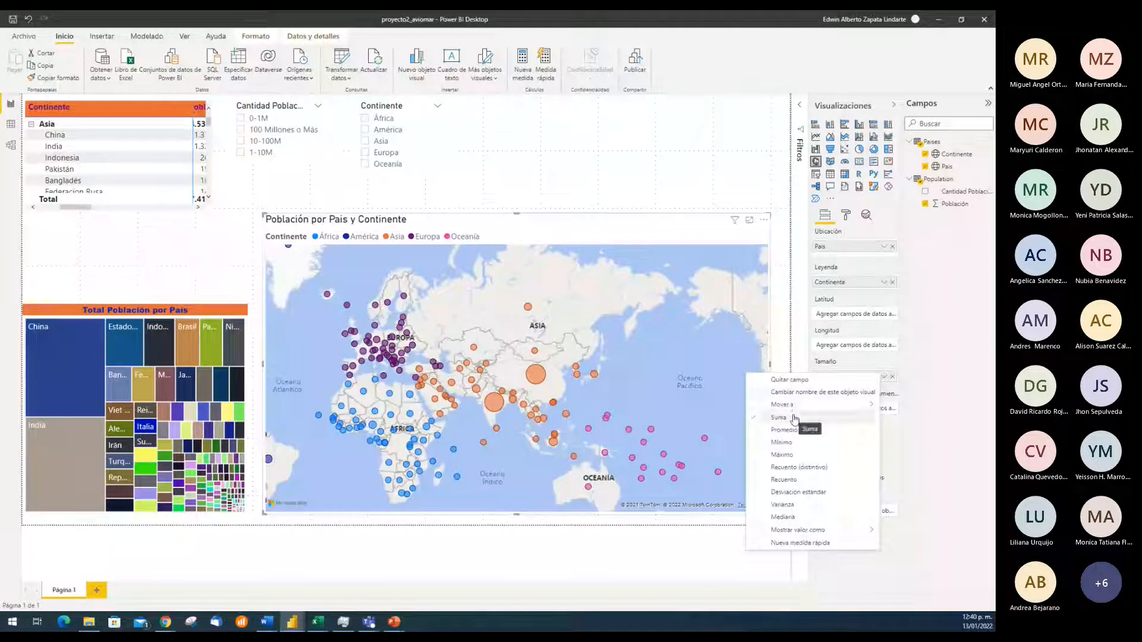
pyautogui.click(792, 432)
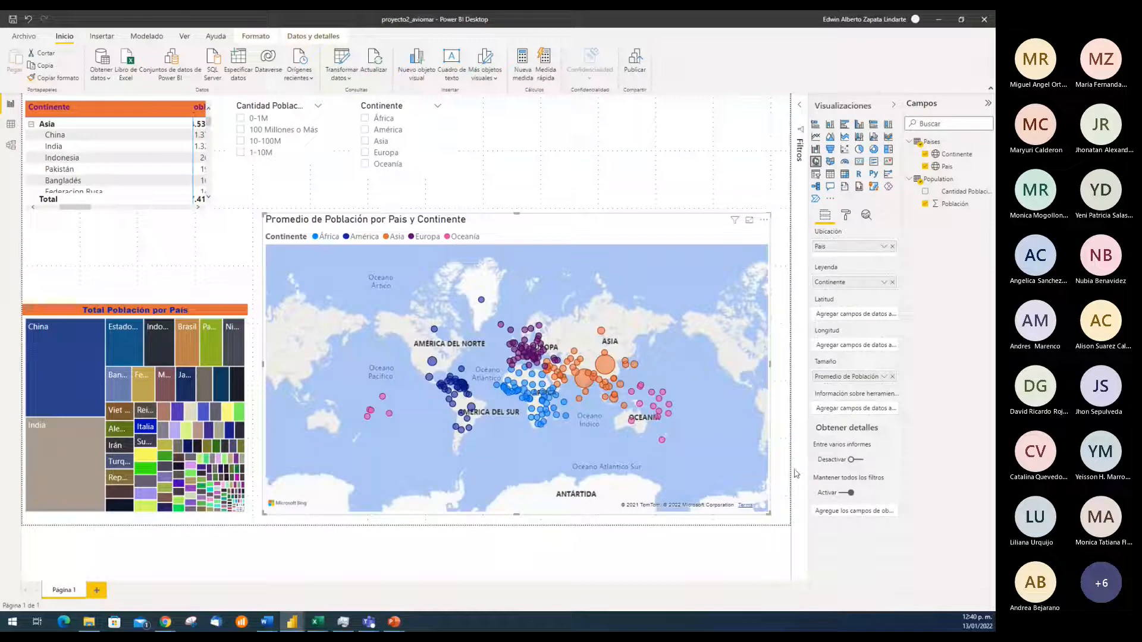
pyautogui.moveTo(558, 388)
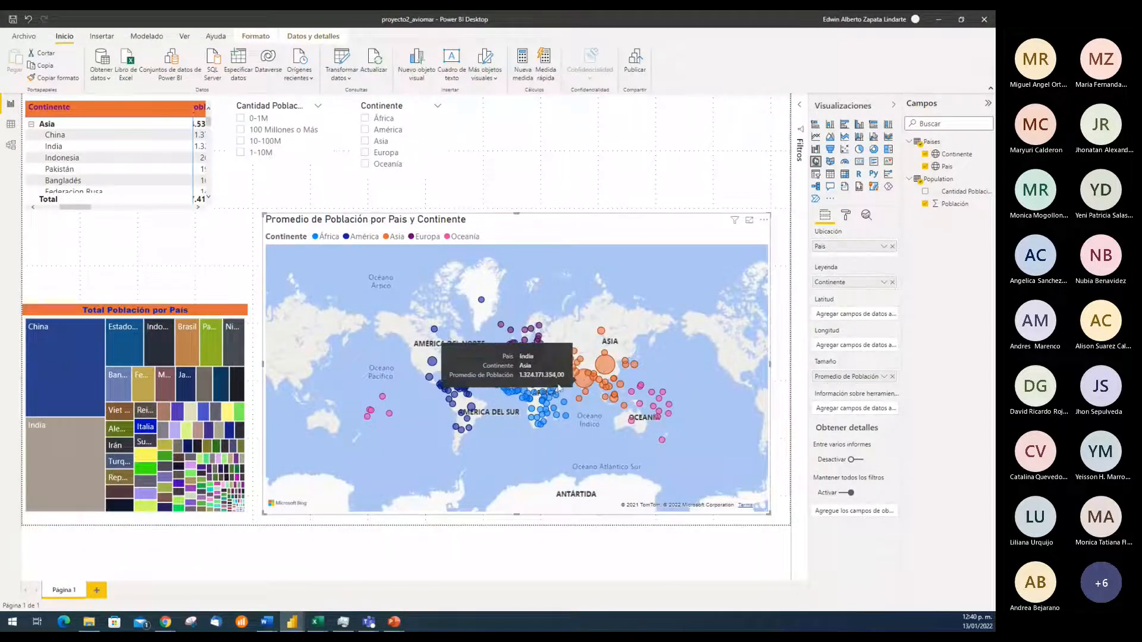
pyautogui.moveTo(526, 420)
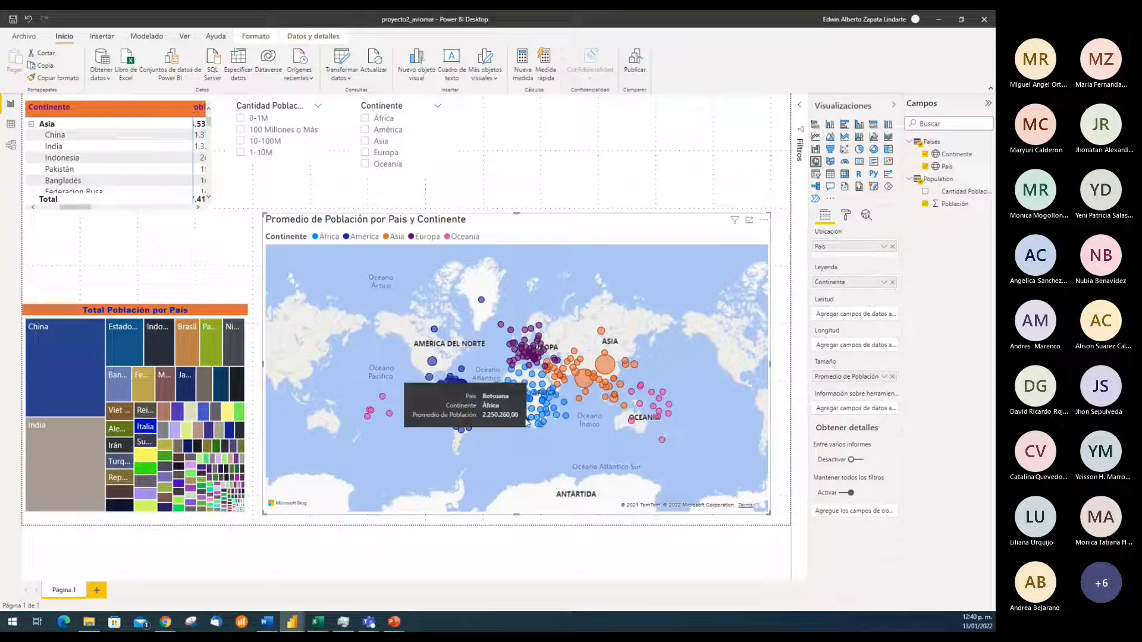
pyautogui.click(880, 379)
pyautogui.click(779, 418)
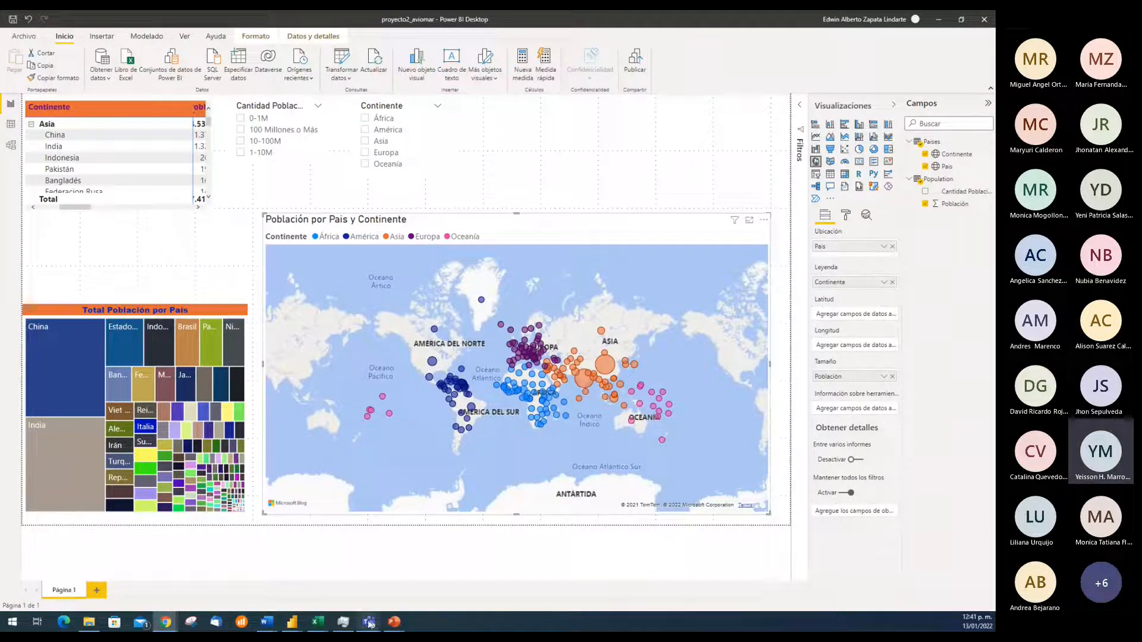
# Switch to the Teams meeting window to check on the participants and return to the proyecto2_aviomar report
pyautogui.moveTo(370, 621)
pyautogui.click(365, 573)
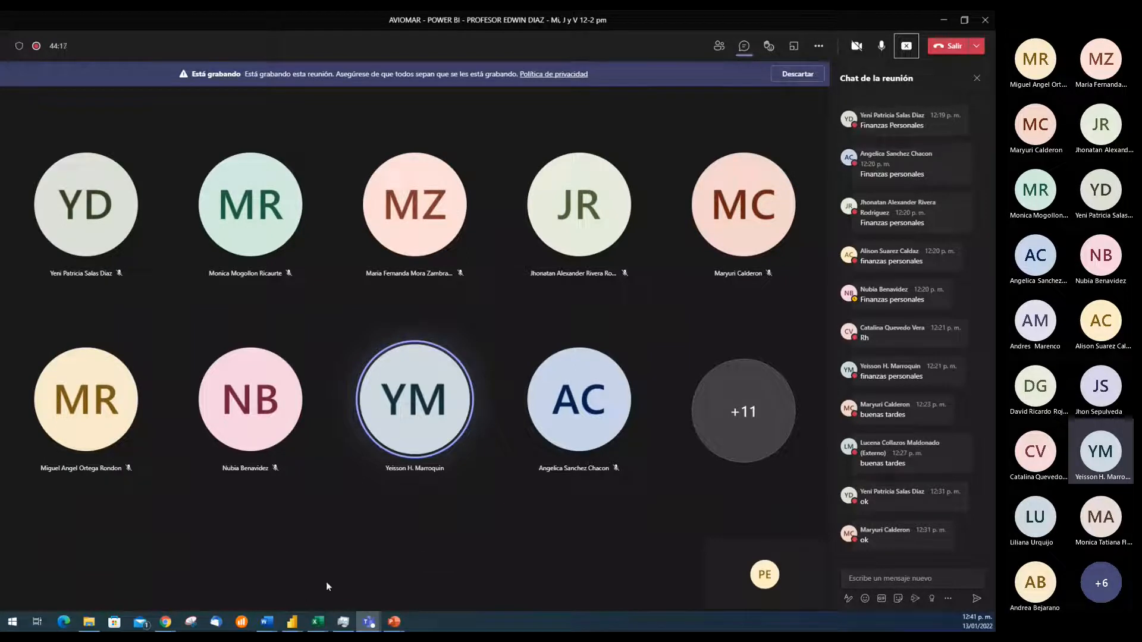
pyautogui.moveTo(293, 626)
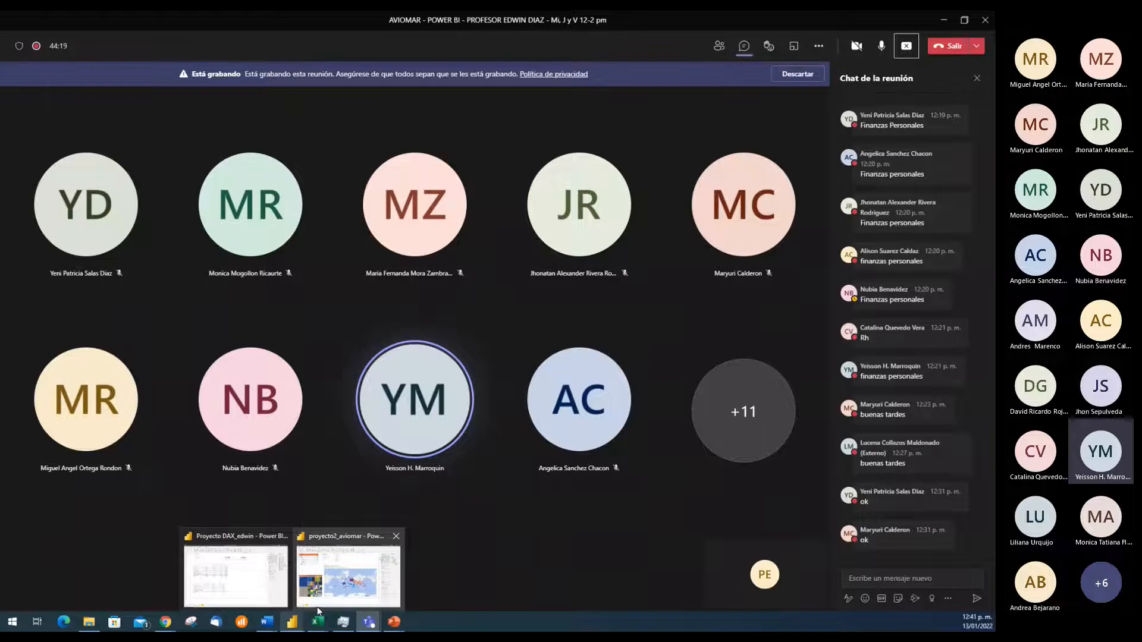
pyautogui.click(354, 571)
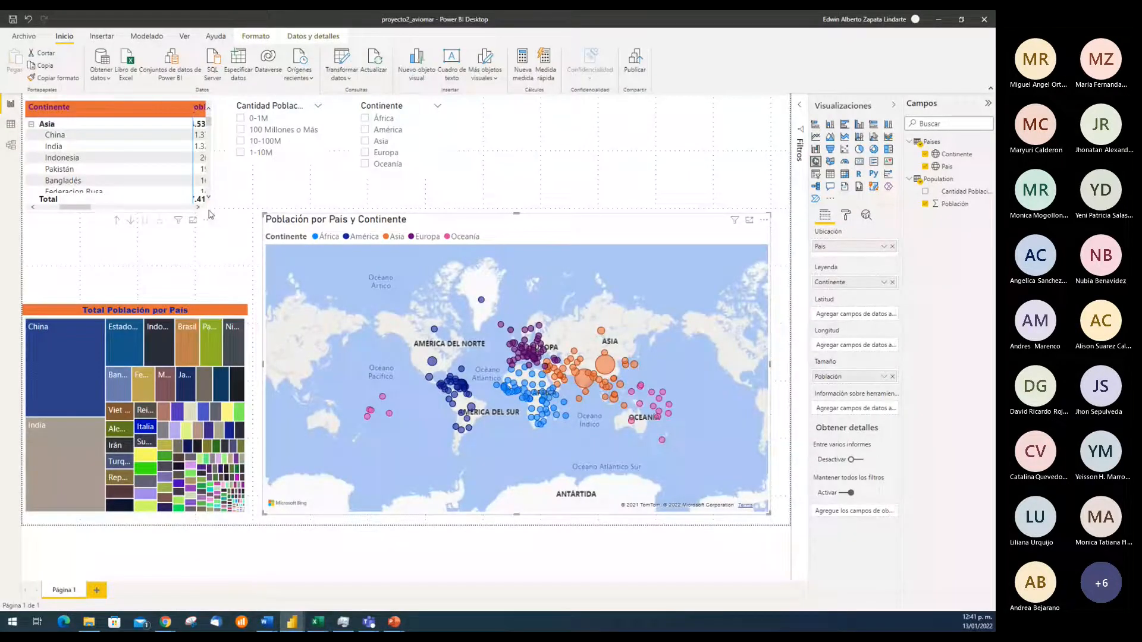
# Enlarge the Continente population matrix to show more country rows and start exporting its data
pyautogui.click(159, 106)
pyautogui.moveTo(209, 210); pyautogui.dragTo(256, 270)
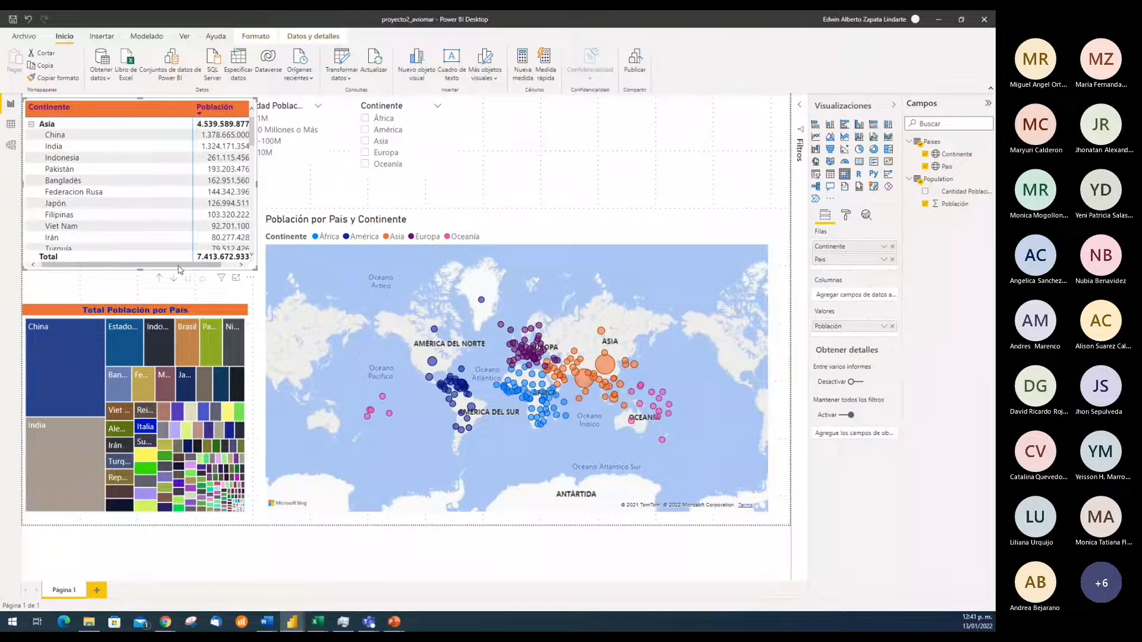
pyautogui.click(250, 279)
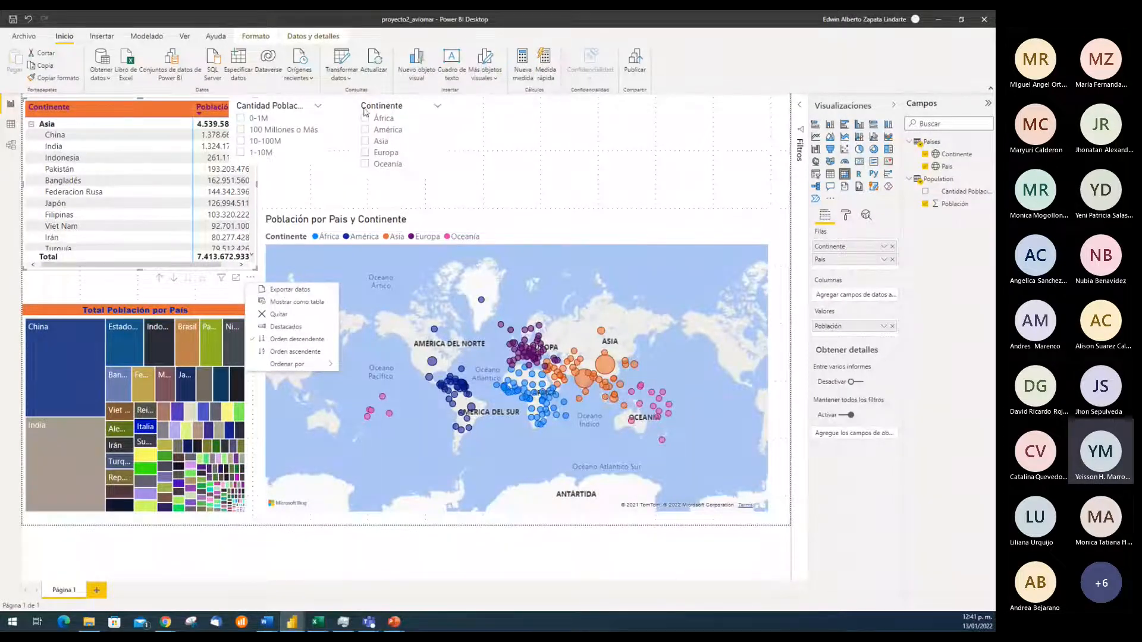
pyautogui.click(278, 290)
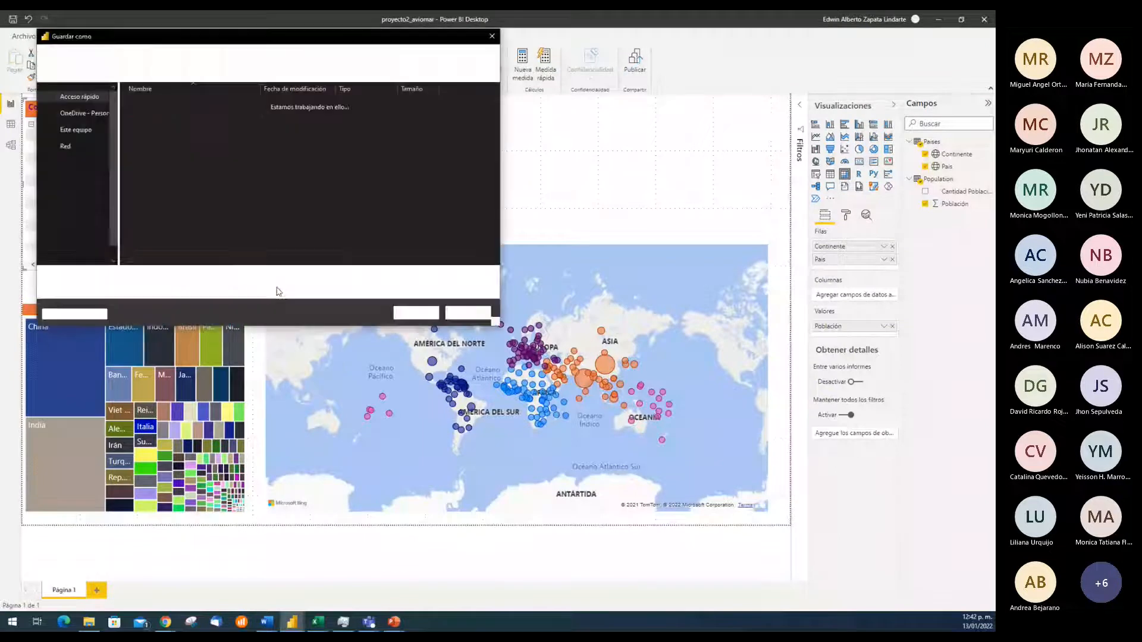
pyautogui.click(276, 288)
pyautogui.click(276, 290)
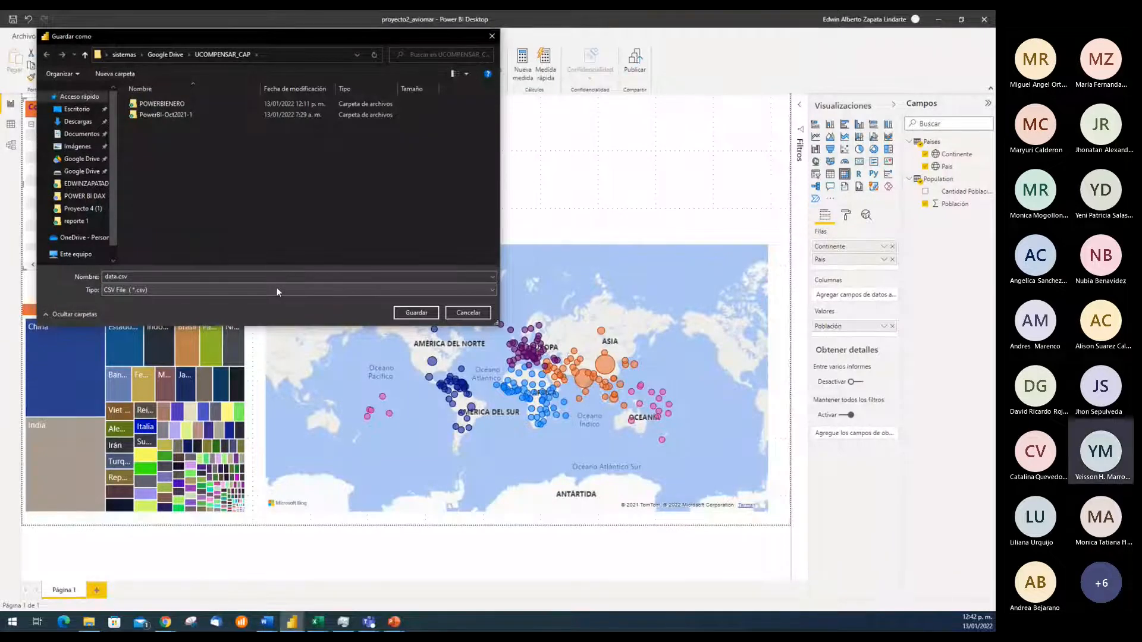
# Save the exported matrix data as the CSV file dataaviomar in the UCOMPENSAR_CAP folder
pyautogui.moveTo(303, 37); pyautogui.dragTo(582, 37)
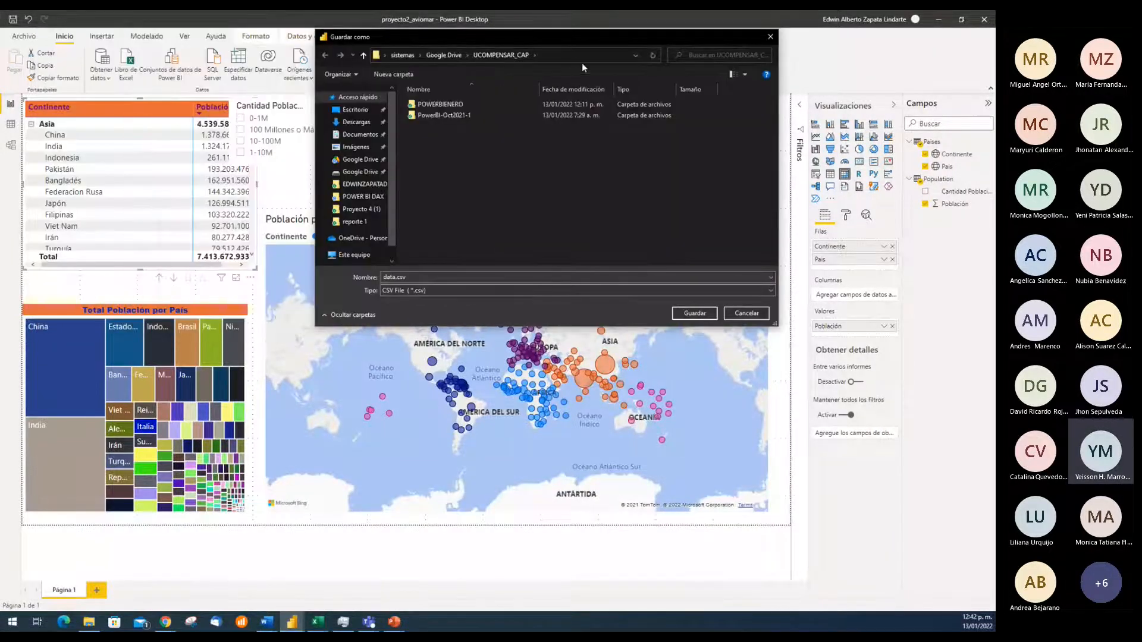
pyautogui.click(447, 276)
pyautogui.click(445, 276)
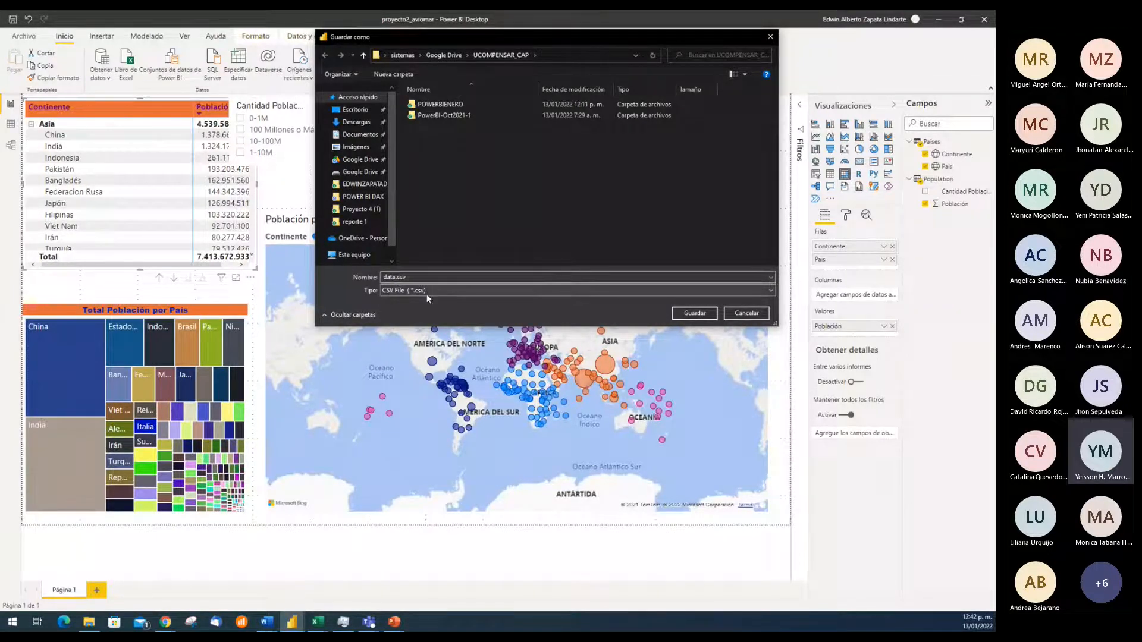
pyautogui.write('aviomas')
pyautogui.press('Return')
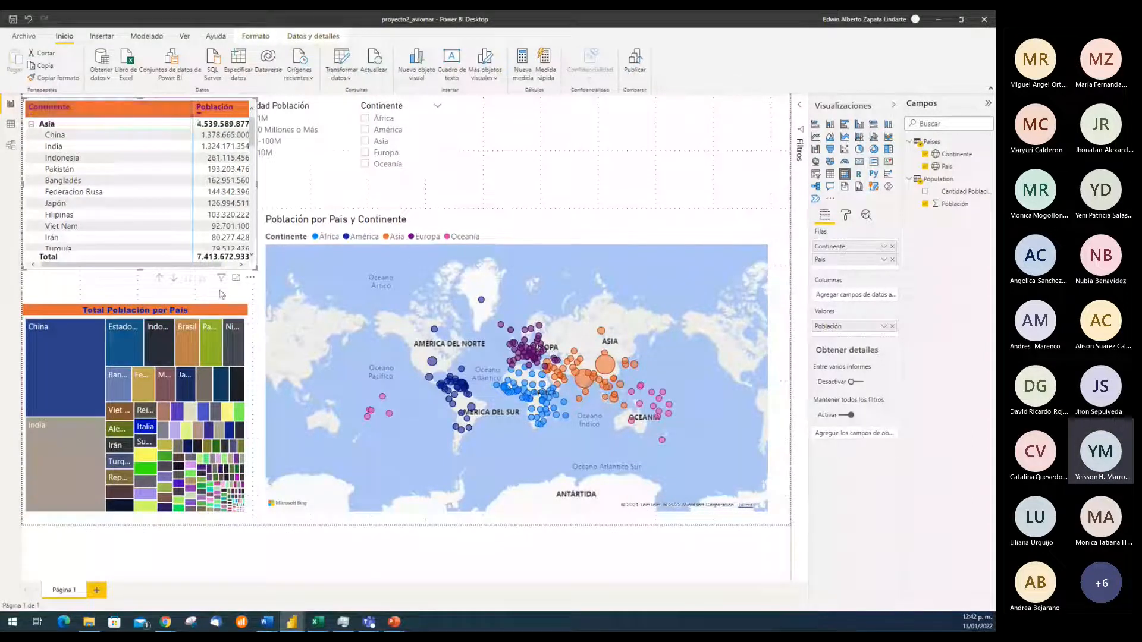
# Check that the Total Población por País treemap also offers the data export option
pyautogui.click(120, 289)
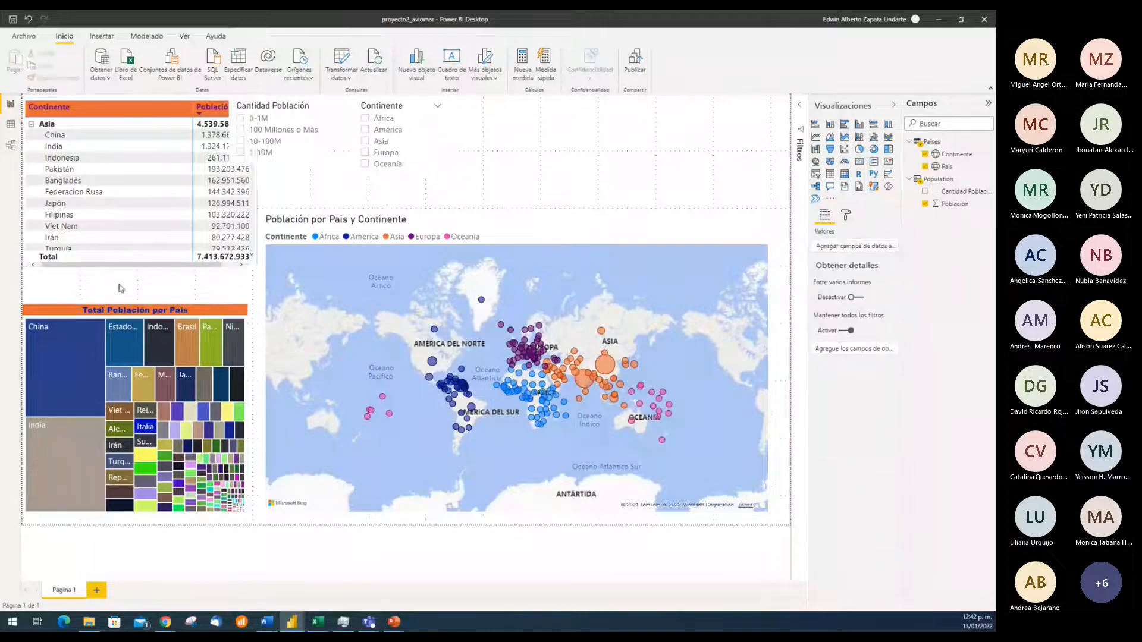
pyautogui.click(150, 308)
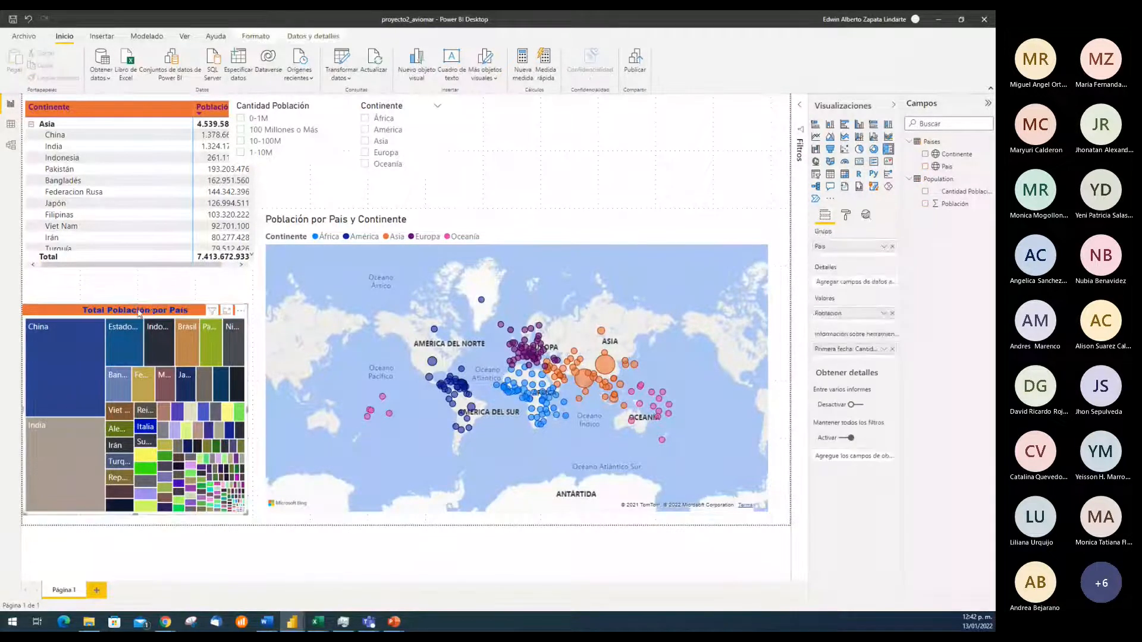
pyautogui.click(242, 313)
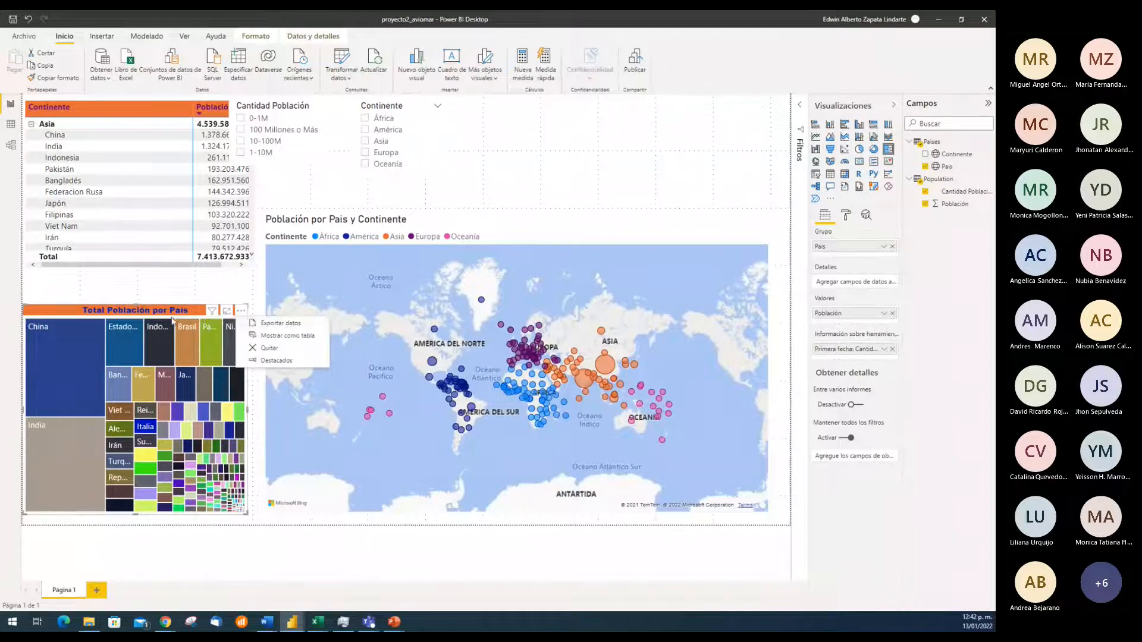
pyautogui.press('Escape')
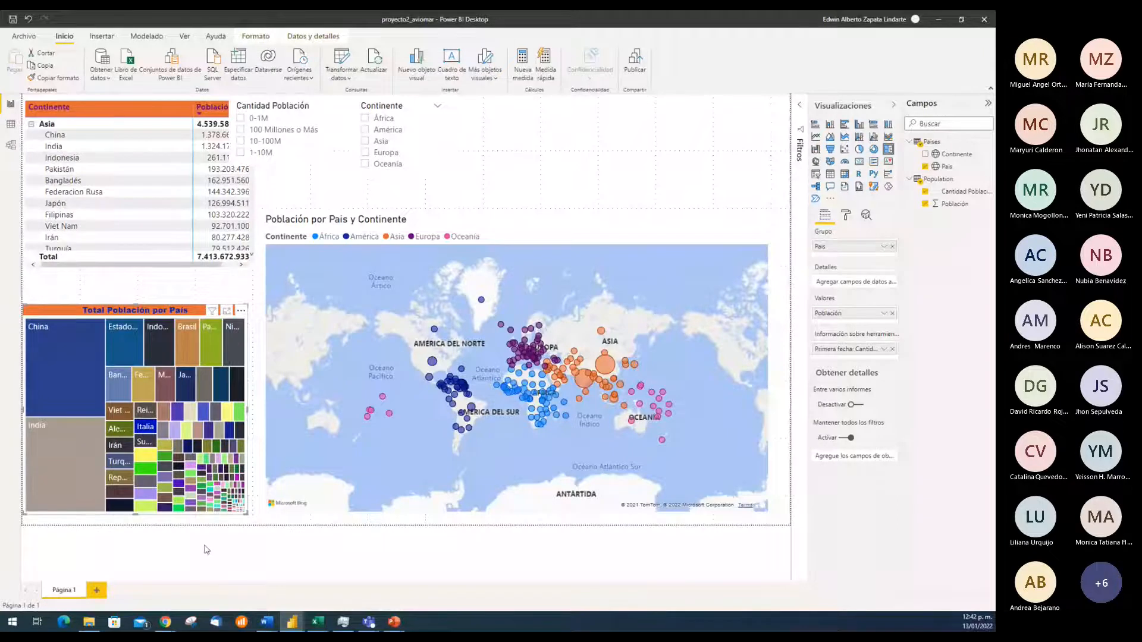
# Switch to File Explorer, preview dataaviomar.csv in the UCOMPENSAR_CAP folder, and widen the preview area
pyautogui.click(89, 622)
pyautogui.click(53, 194)
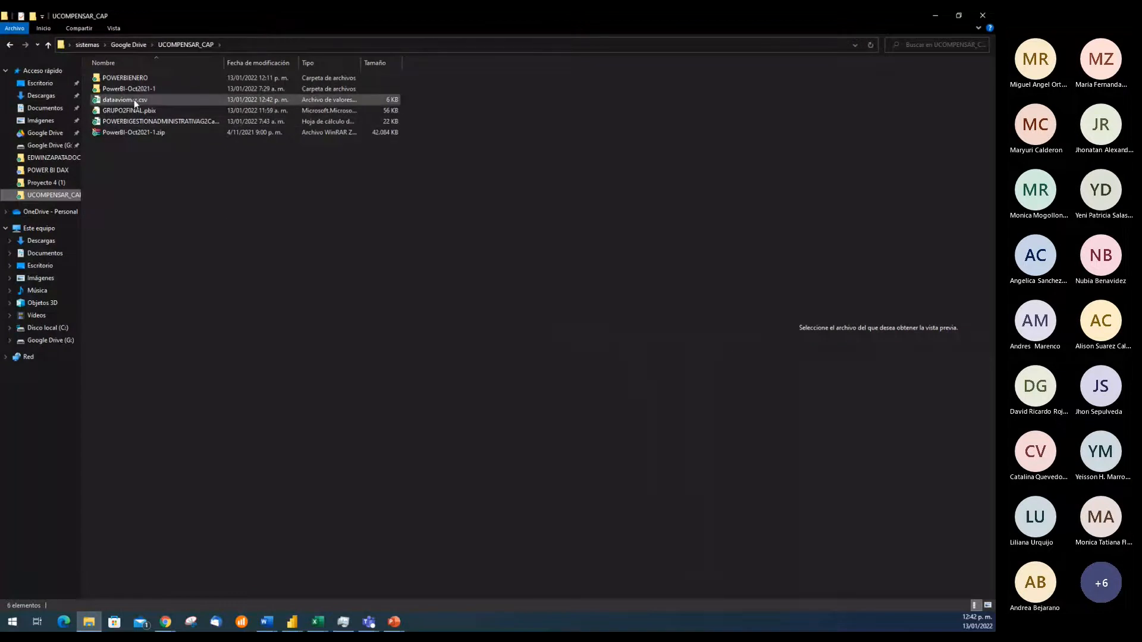
pyautogui.click(134, 99)
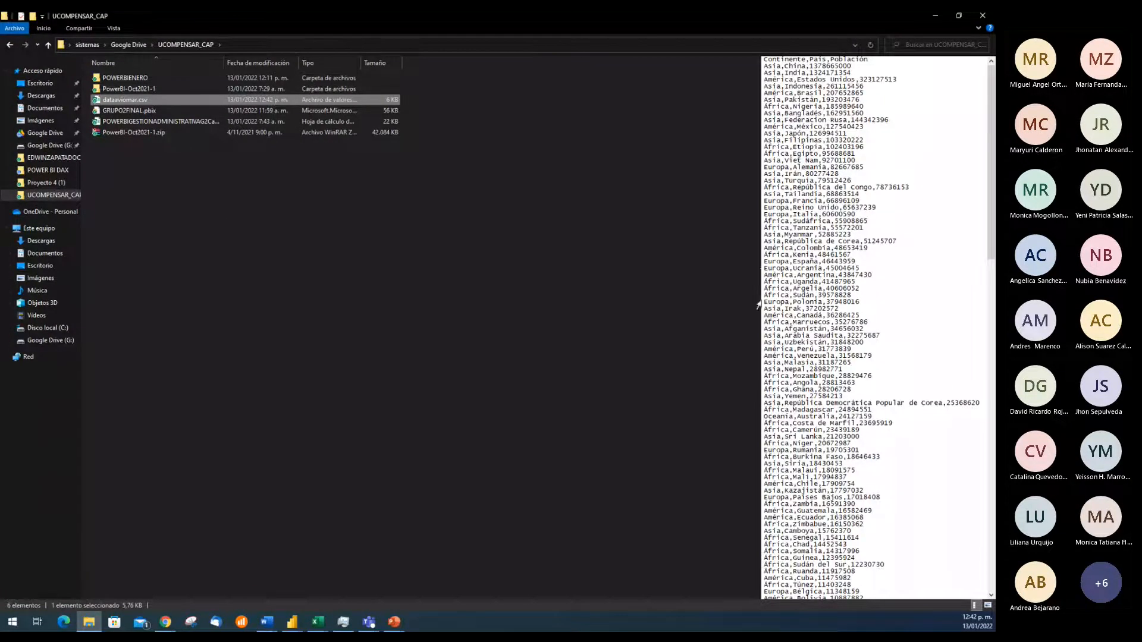
pyautogui.moveTo(757, 313); pyautogui.dragTo(534, 323)
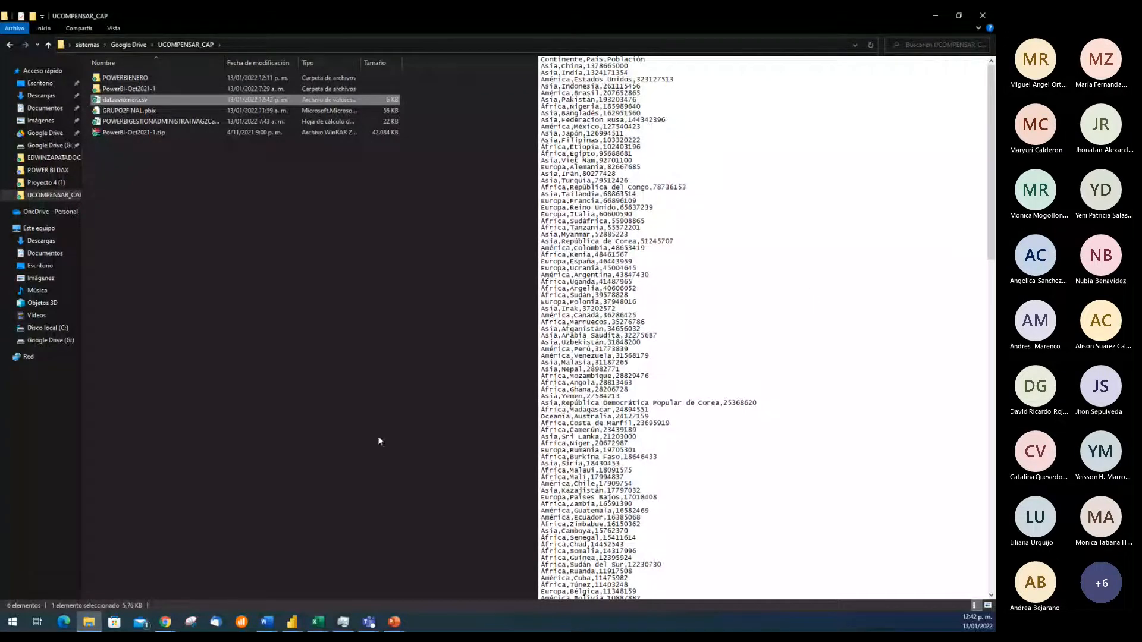
# Switch to the TABLA DE USUARIOS workbook in Excel and enable editing
pyautogui.click(318, 622)
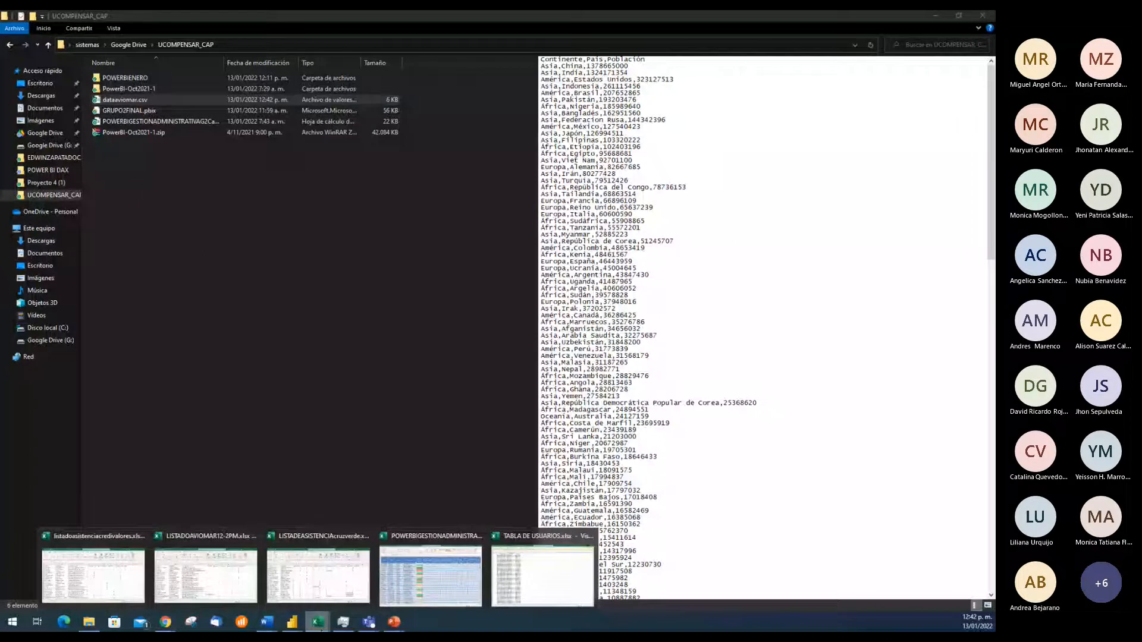
pyautogui.click(542, 574)
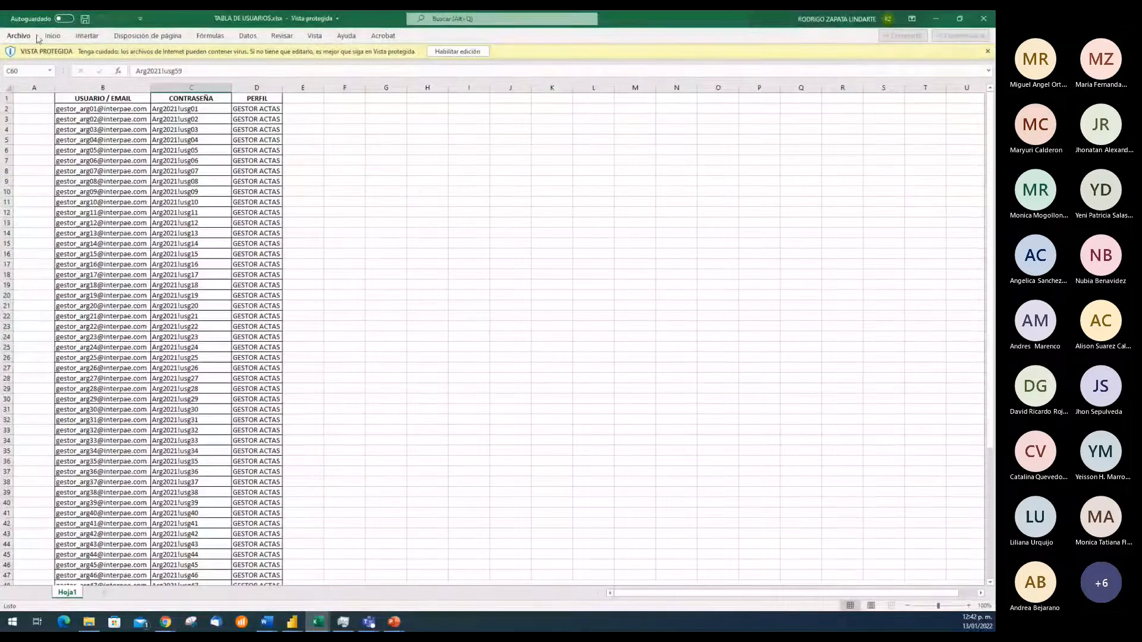
pyautogui.click(455, 52)
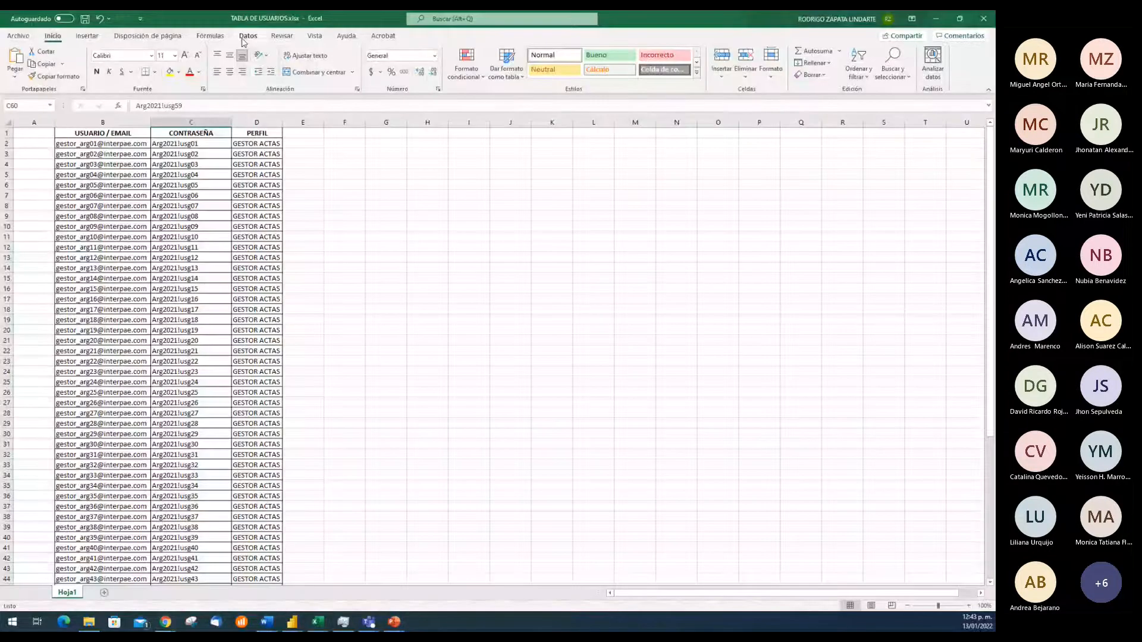
# Import dataaviomar.csv from the UCOMPENSAR_CAP folder as text/CSV data to bring up its import preview
pyautogui.click(244, 37)
pyautogui.click(64, 50)
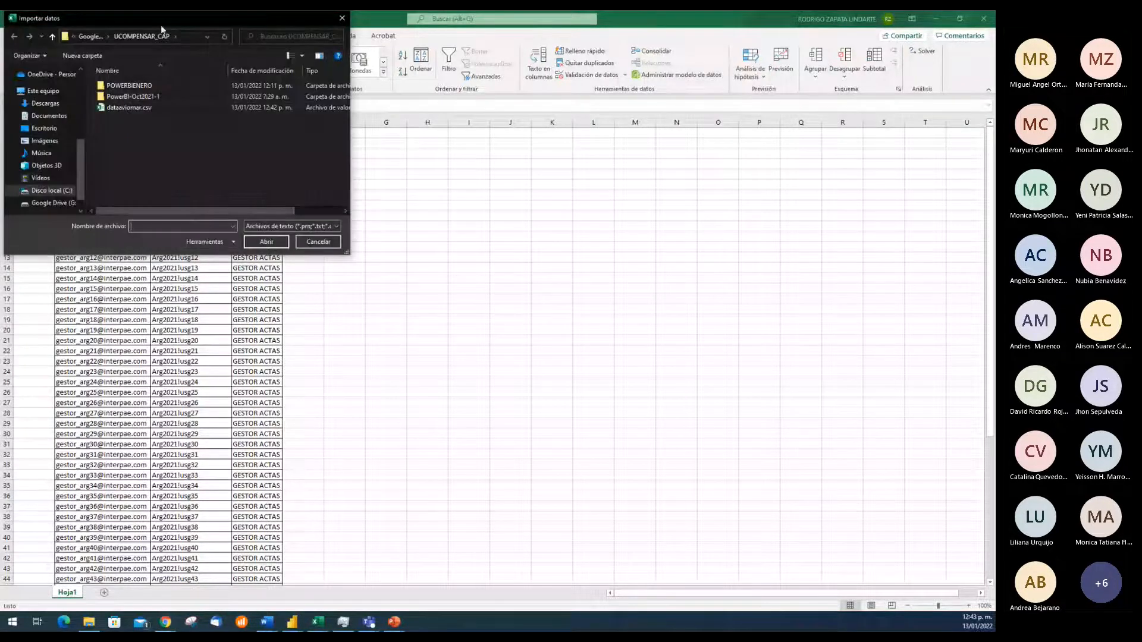
pyautogui.click(128, 108)
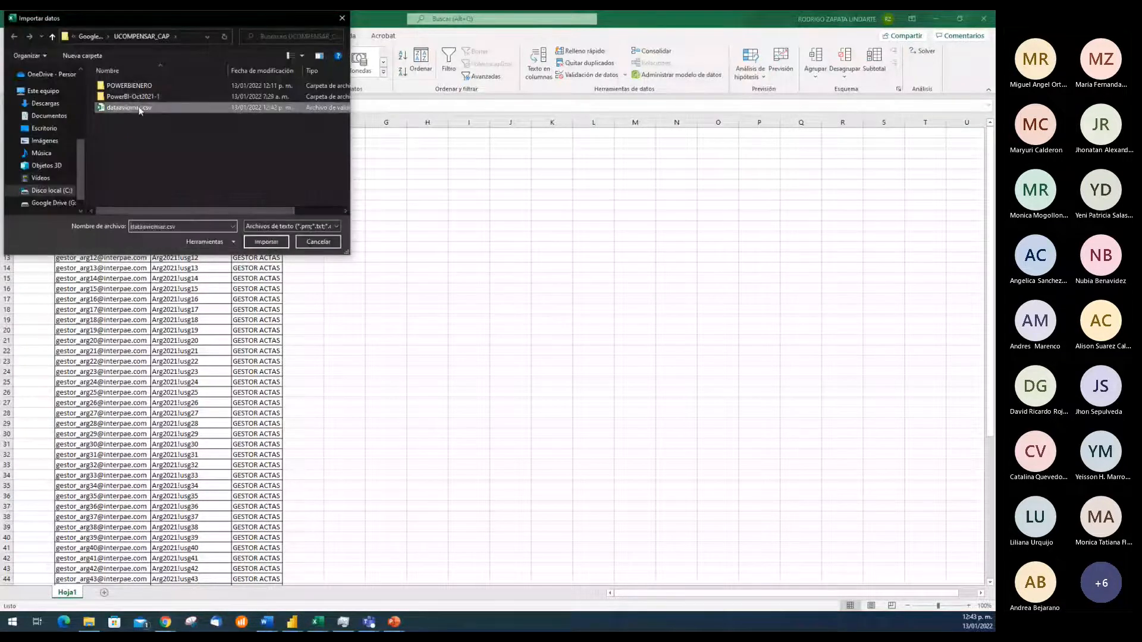
pyautogui.click(266, 242)
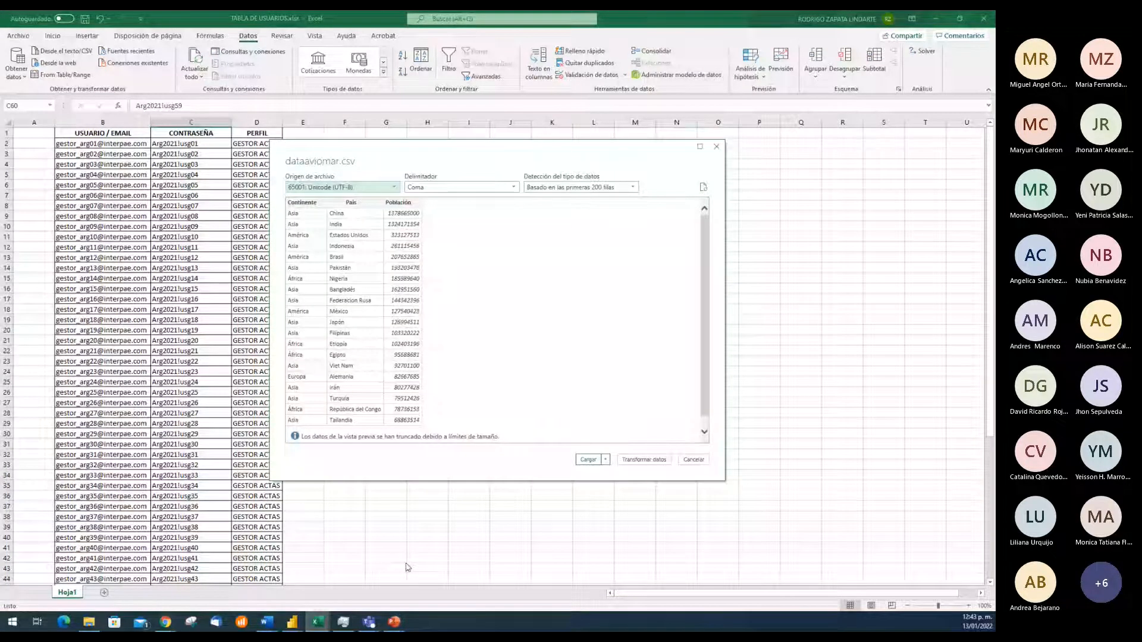
# Switch to the Teams meeting window to check on the participants and return to the Excel import preview
pyautogui.click(370, 622)
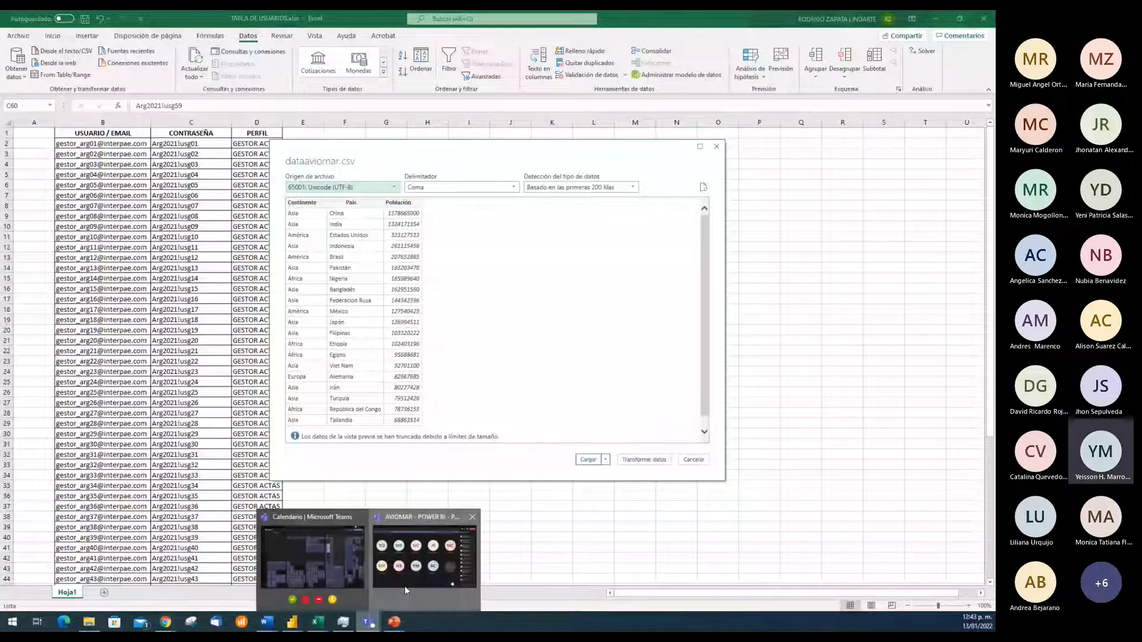
pyautogui.click(404, 586)
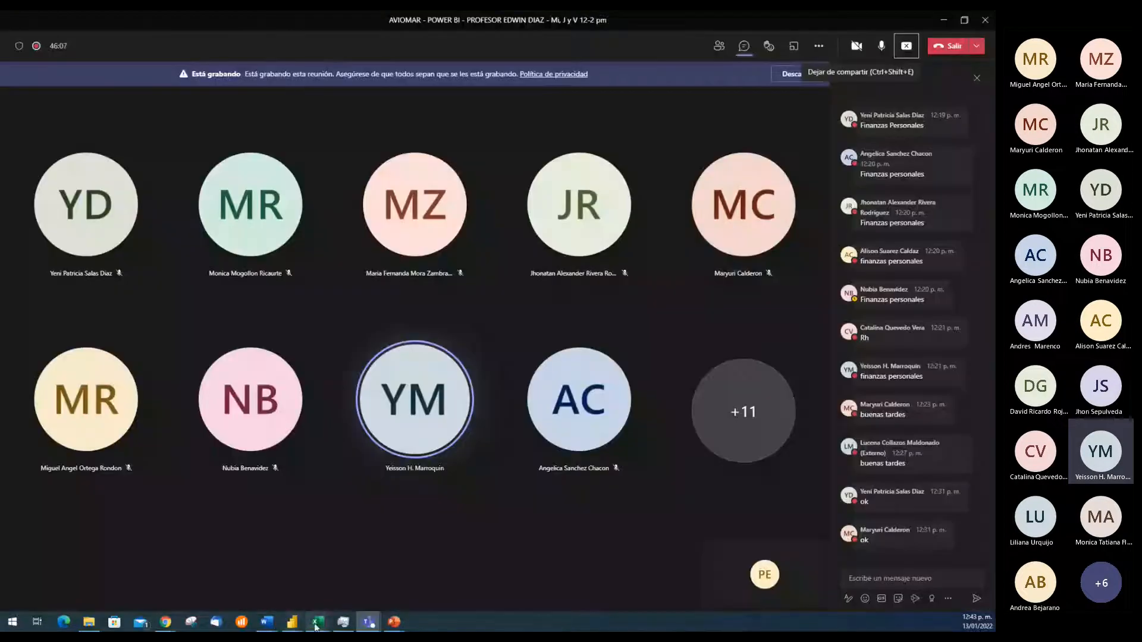
pyautogui.click(352, 540)
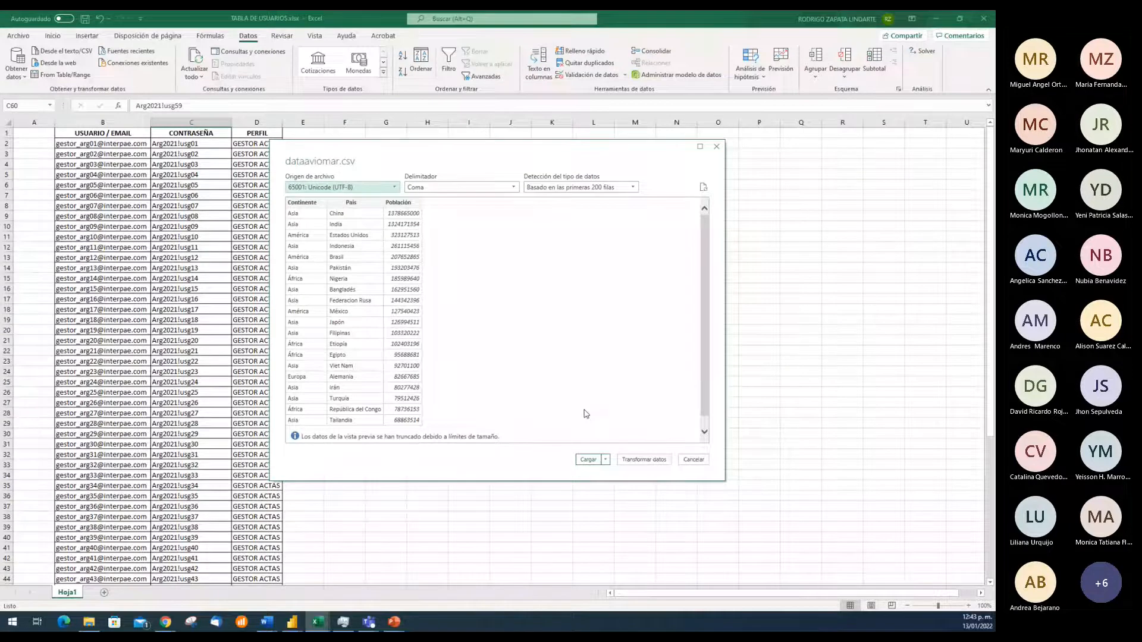
# Load the dataaviomar data into a new worksheet table and look through its country rows
pyautogui.click(639, 457)
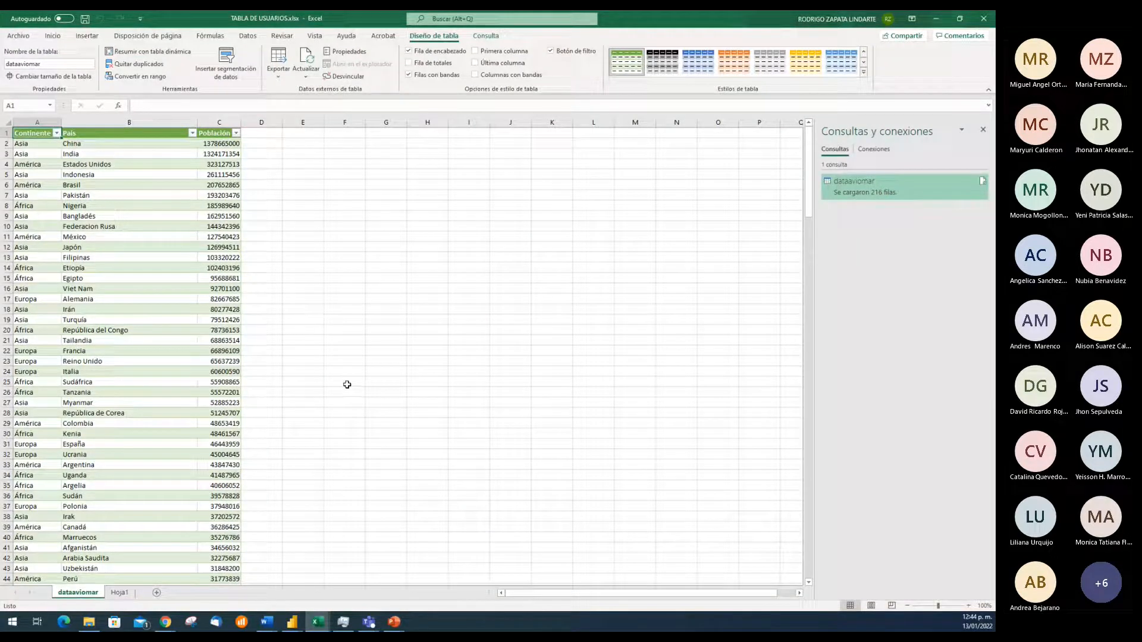
pyautogui.scroll(-15, 328, 407)
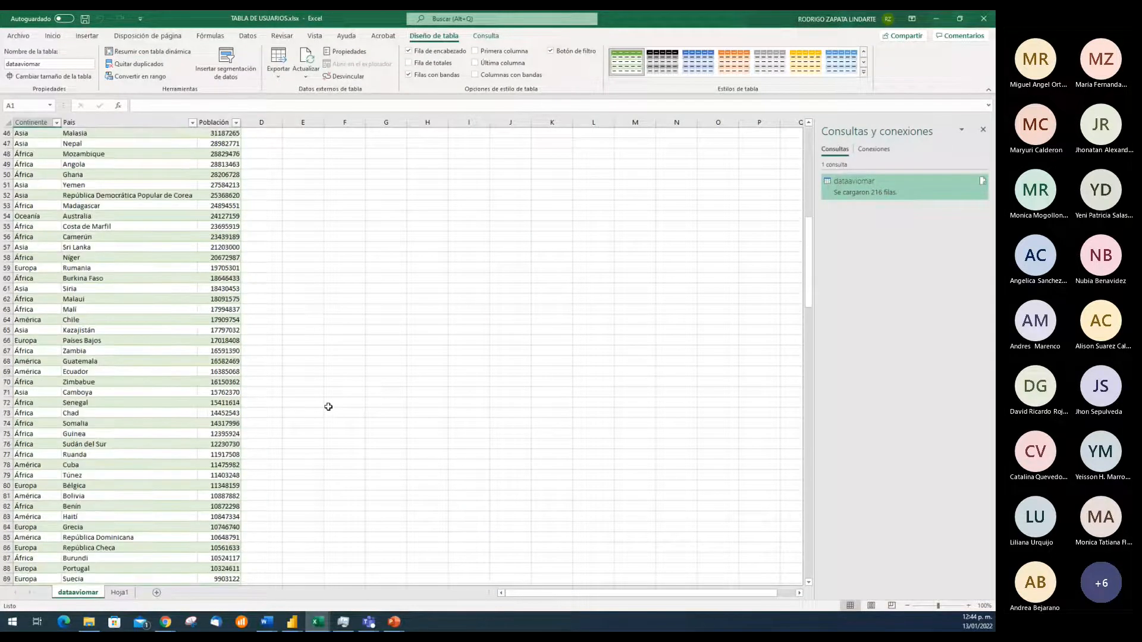
pyautogui.scroll(5, 329, 407)
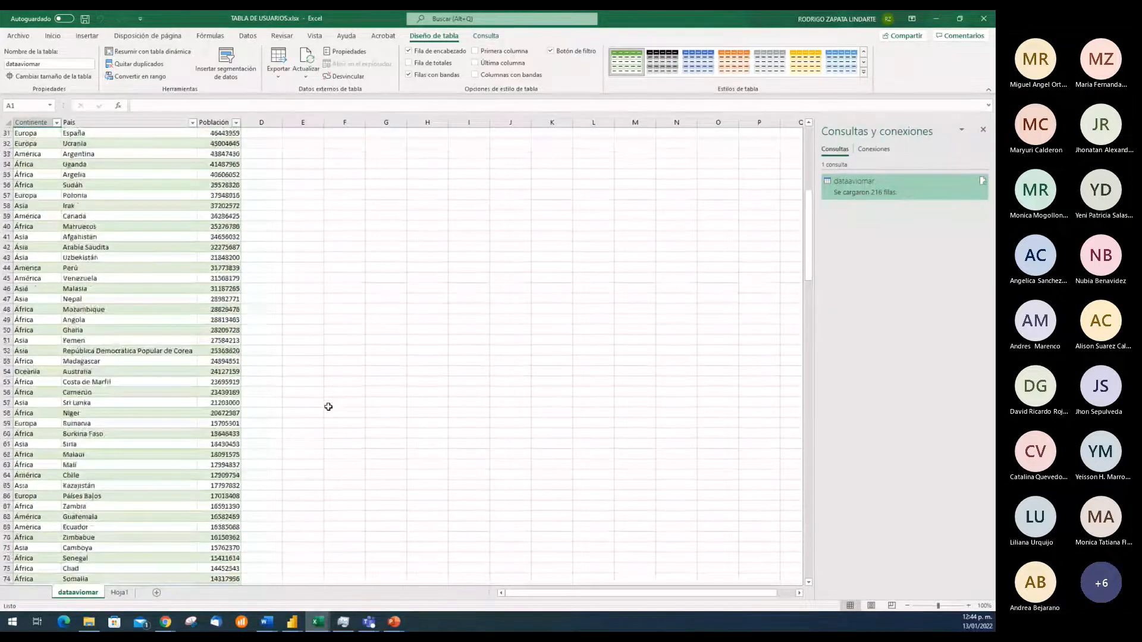
pyautogui.scroll(10, 329, 406)
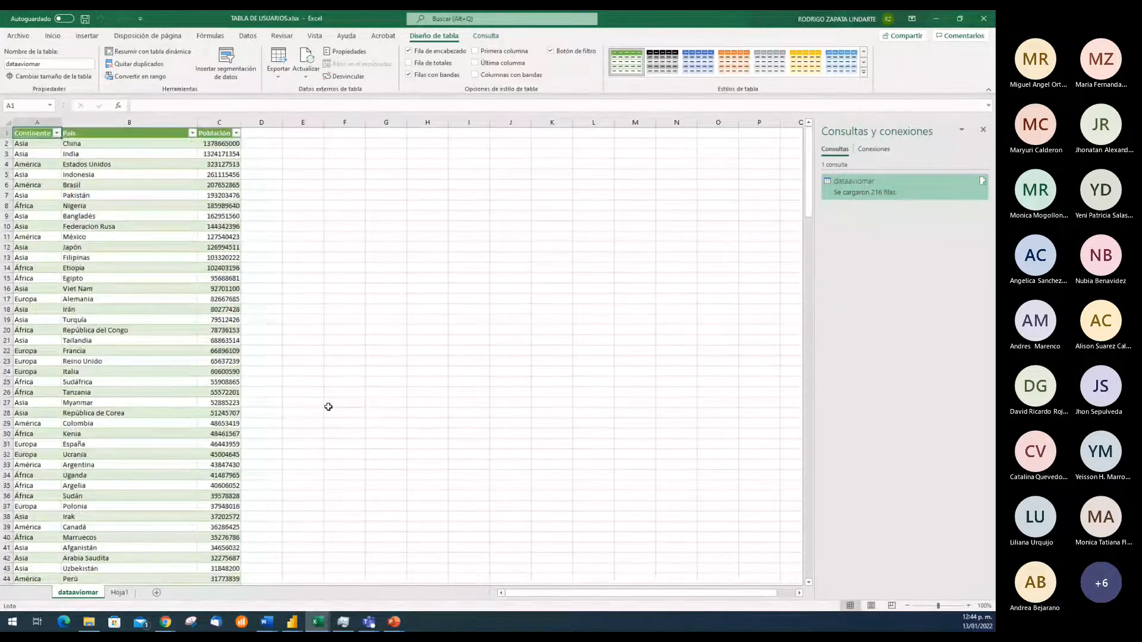
# Examine the Continente, País and Población columns of the loaded table down to its last record, then return to the header
pyautogui.click(118, 144)
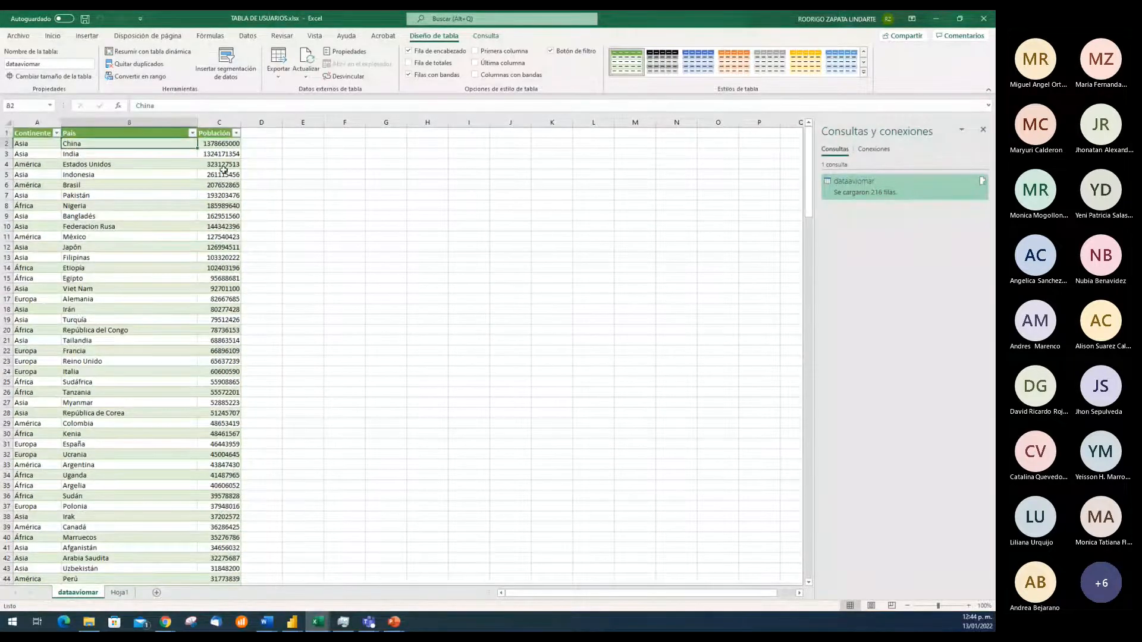
pyautogui.click(36, 155)
pyautogui.hotkey('ctrl', 'Right')
pyautogui.hotkey('ctrl', 'Down')
pyautogui.press('Down')
pyautogui.press('Down')
pyautogui.press('Up')
pyautogui.press('Up')
pyautogui.hotkey('ctrl', 'Up')
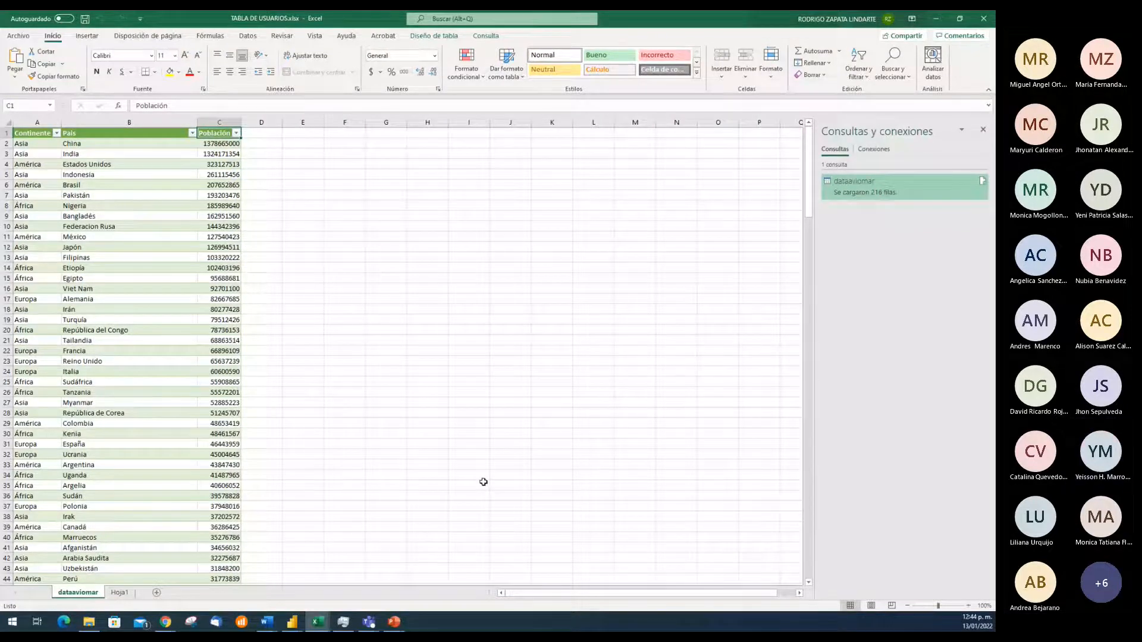
# Compare the Hoja1 and dataaviomar sheets, and close the TABLA DE USUARIOS workbook without saving
pyautogui.click(119, 593)
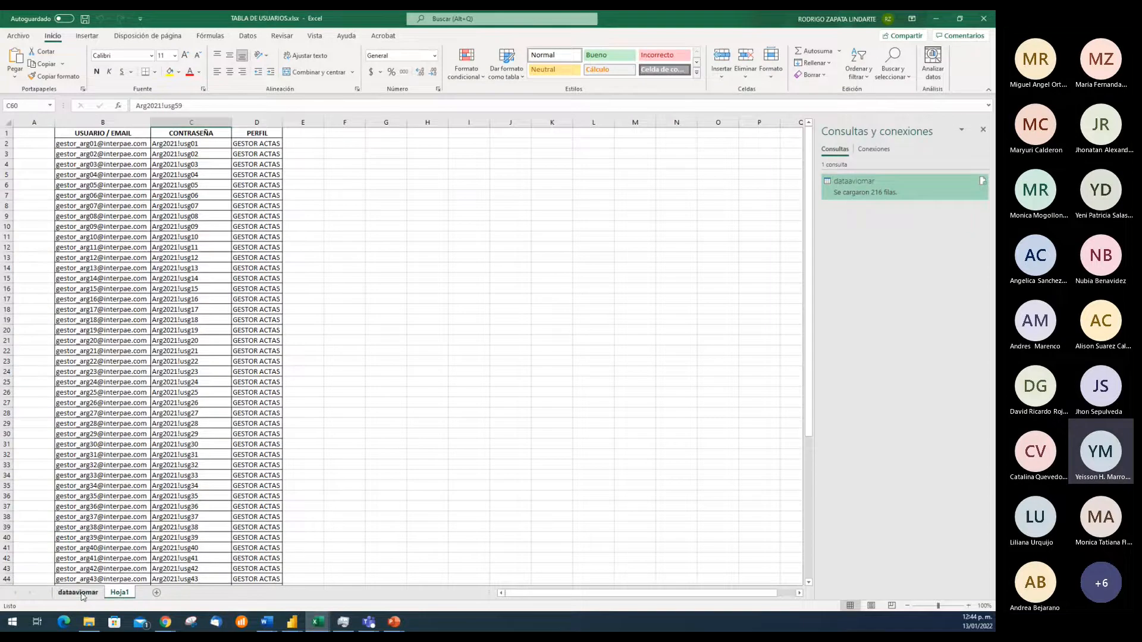
pyautogui.click(78, 592)
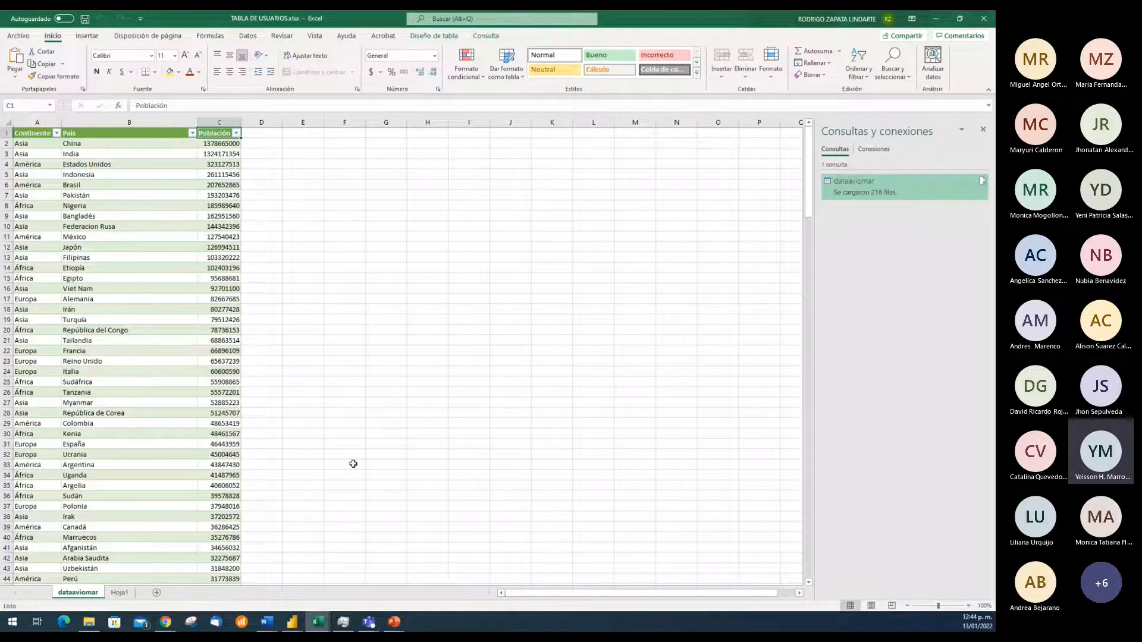
pyautogui.click(982, 20)
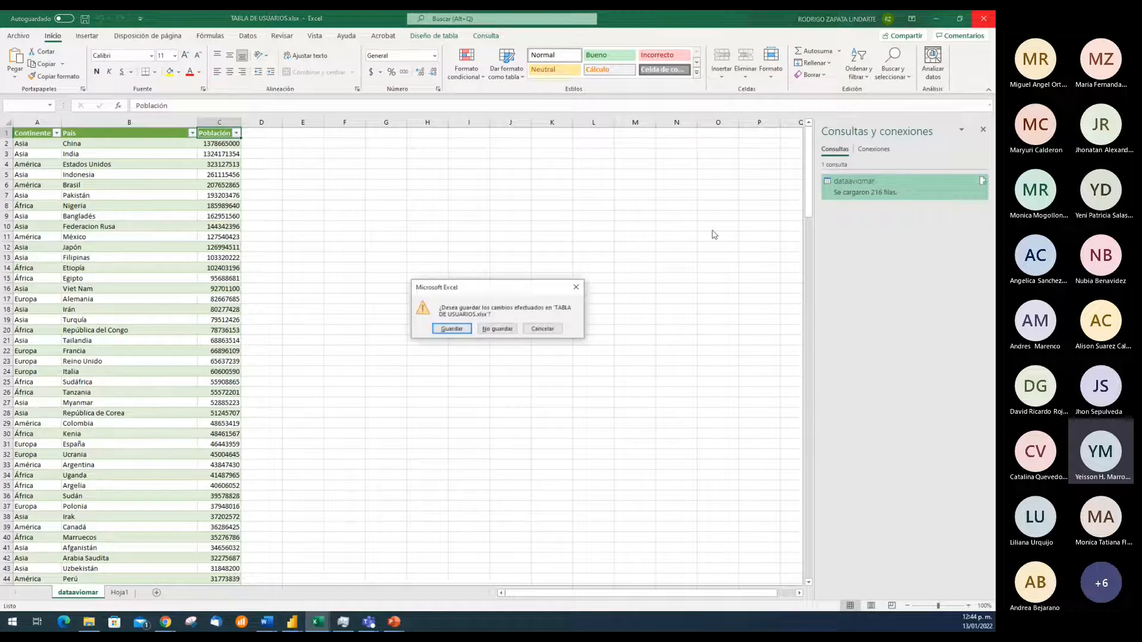
pyautogui.click(498, 329)
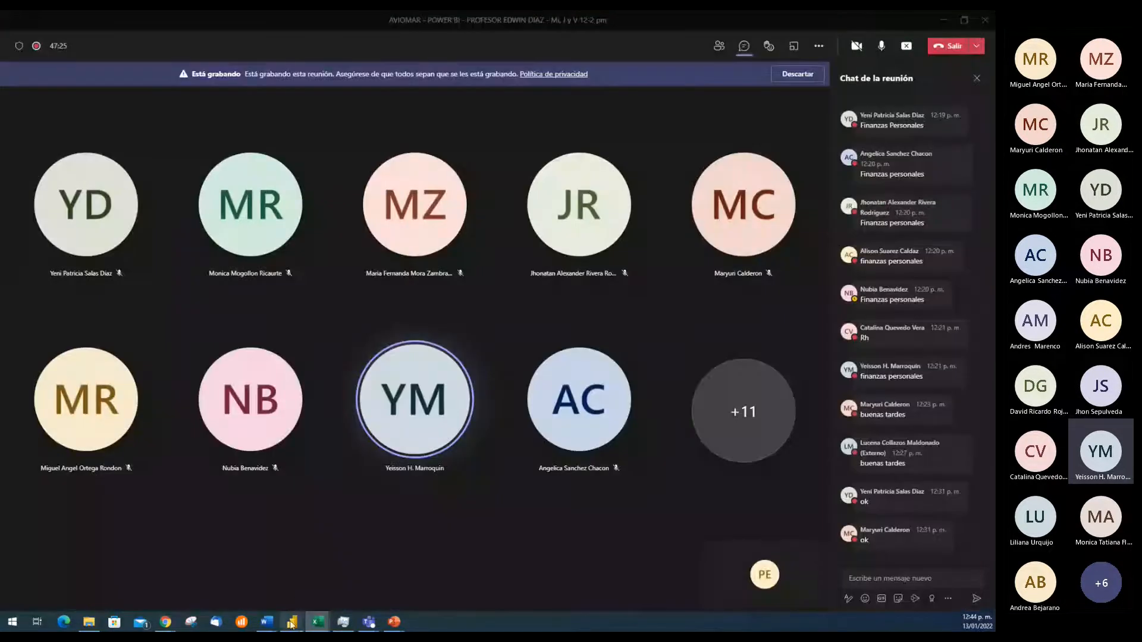
# Switch back to the proyecto2_aviomar report in Power BI and move the Continente slicer farther away from the Cantidad Población slicer
pyautogui.moveTo(293, 622)
pyautogui.click(328, 603)
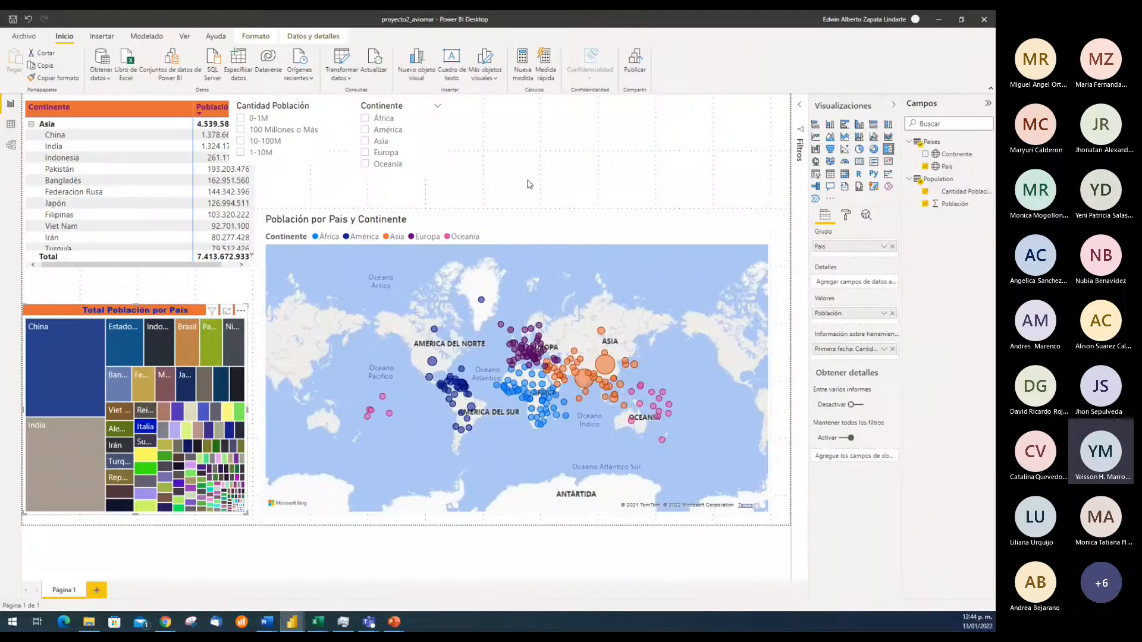
pyautogui.moveTo(438, 137); pyautogui.dragTo(493, 137)
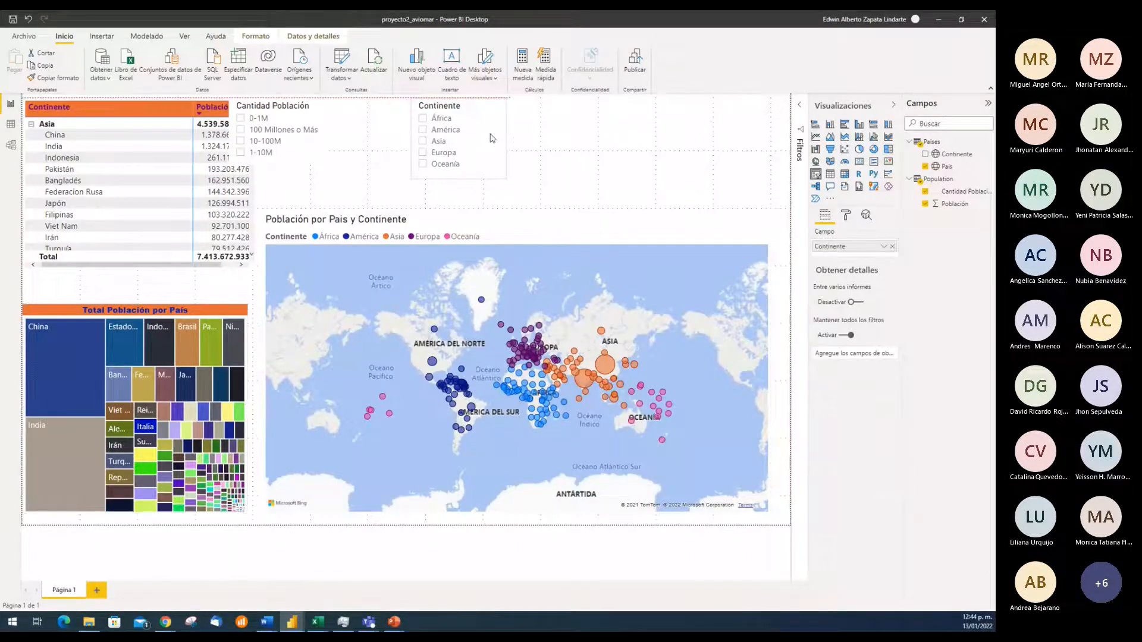
# Move the Cantidad Población slicer clear of the matrix and place the Continente slicer closer beside it
pyautogui.click(329, 132)
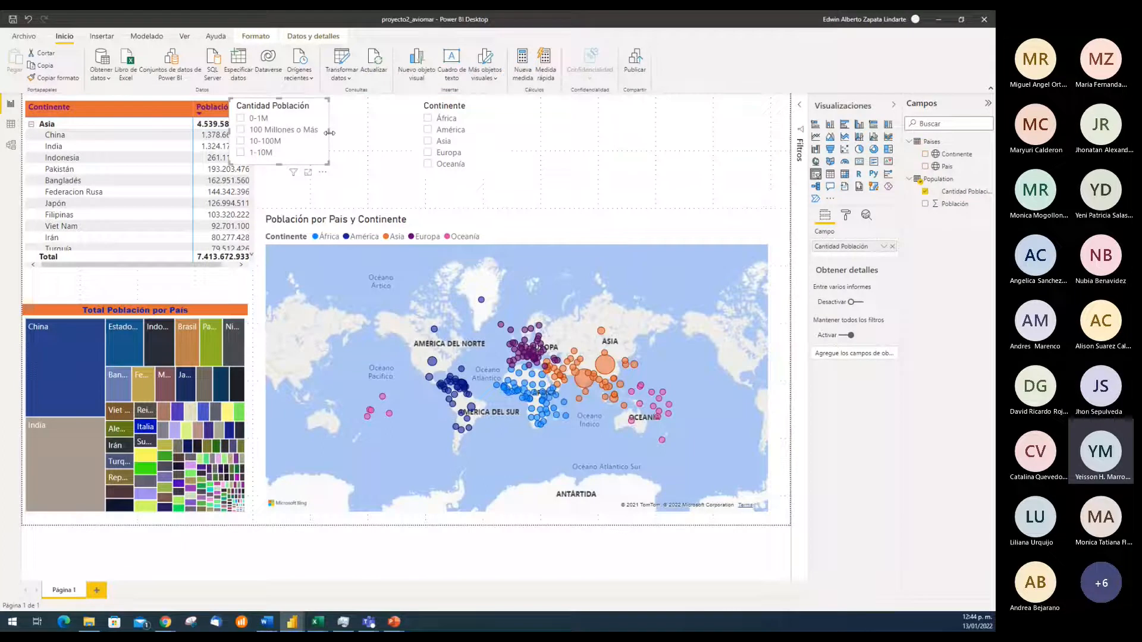
pyautogui.moveTo(324, 121); pyautogui.dragTo(376, 123)
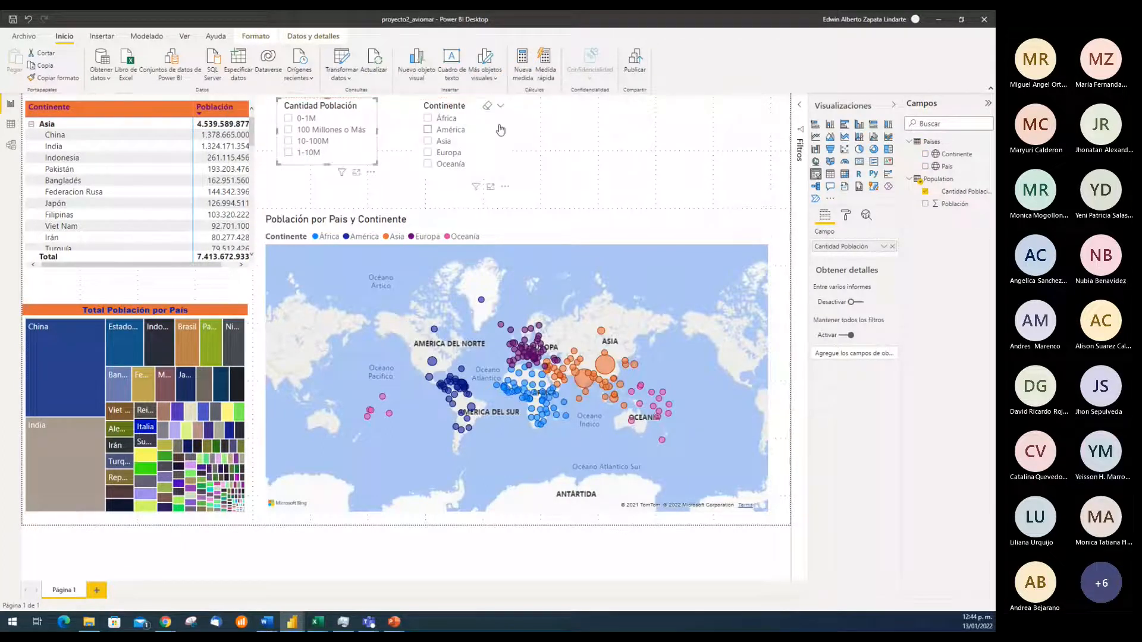
pyautogui.moveTo(501, 130); pyautogui.dragTo(476, 128)
pyautogui.click(564, 133)
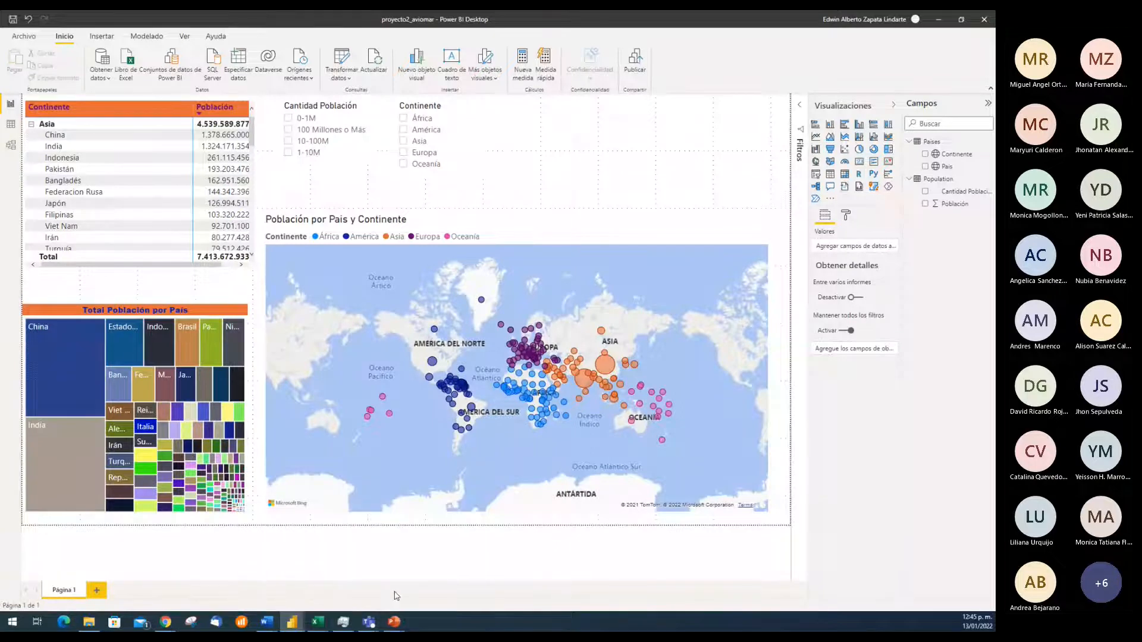
# Check the Teams meeting window, return to the report and open the complete Obtener datos connector list
pyautogui.click(396, 543)
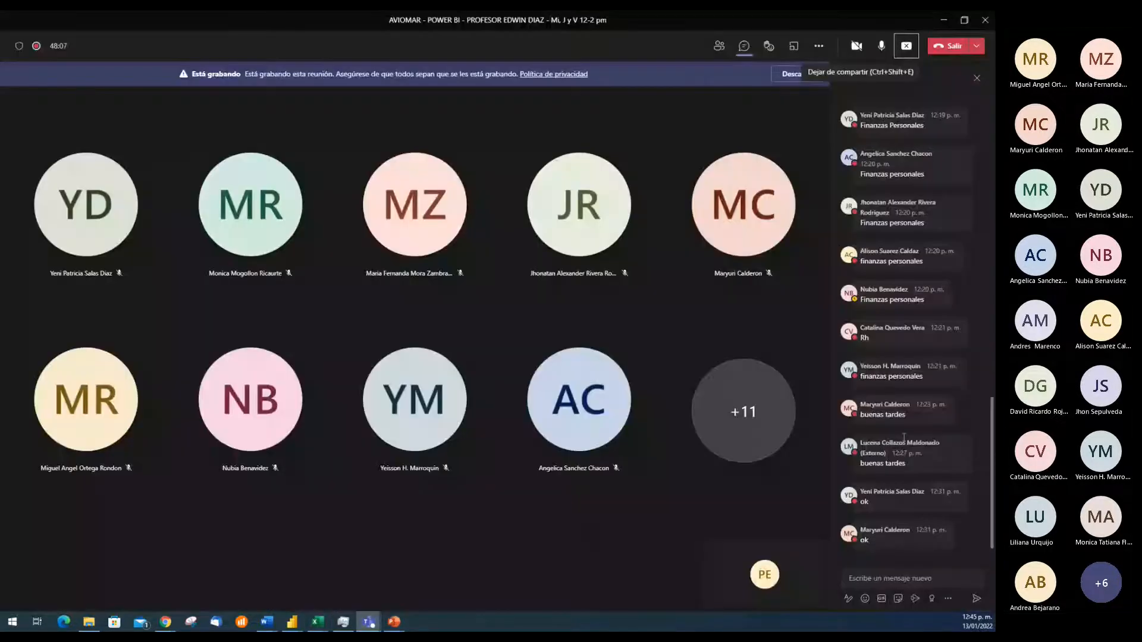
pyautogui.click(942, 21)
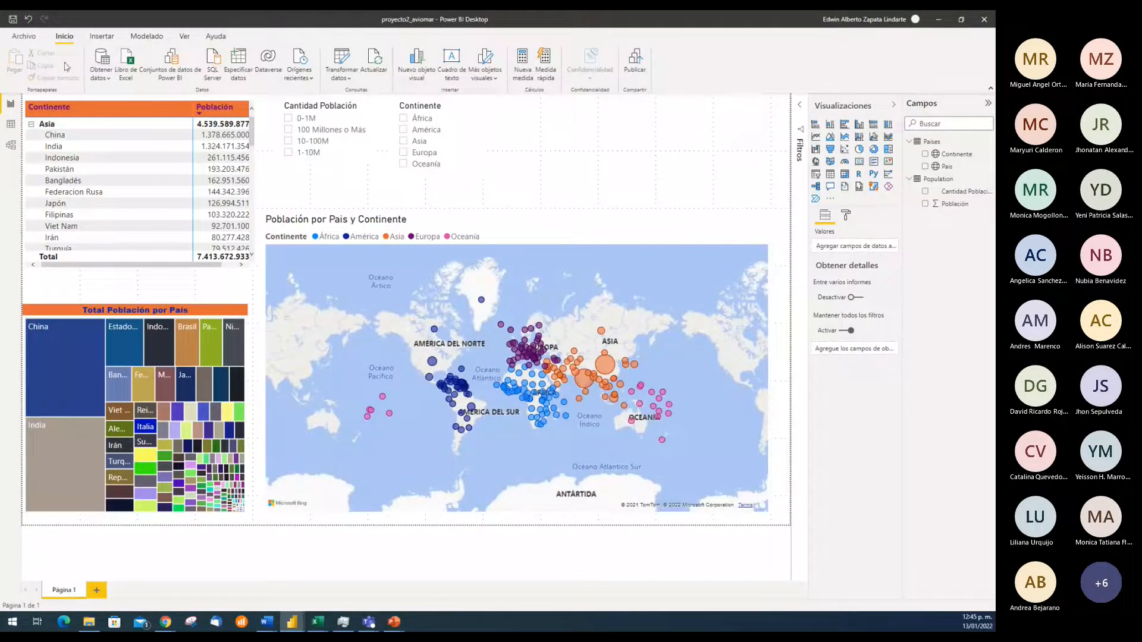
pyautogui.click(103, 76)
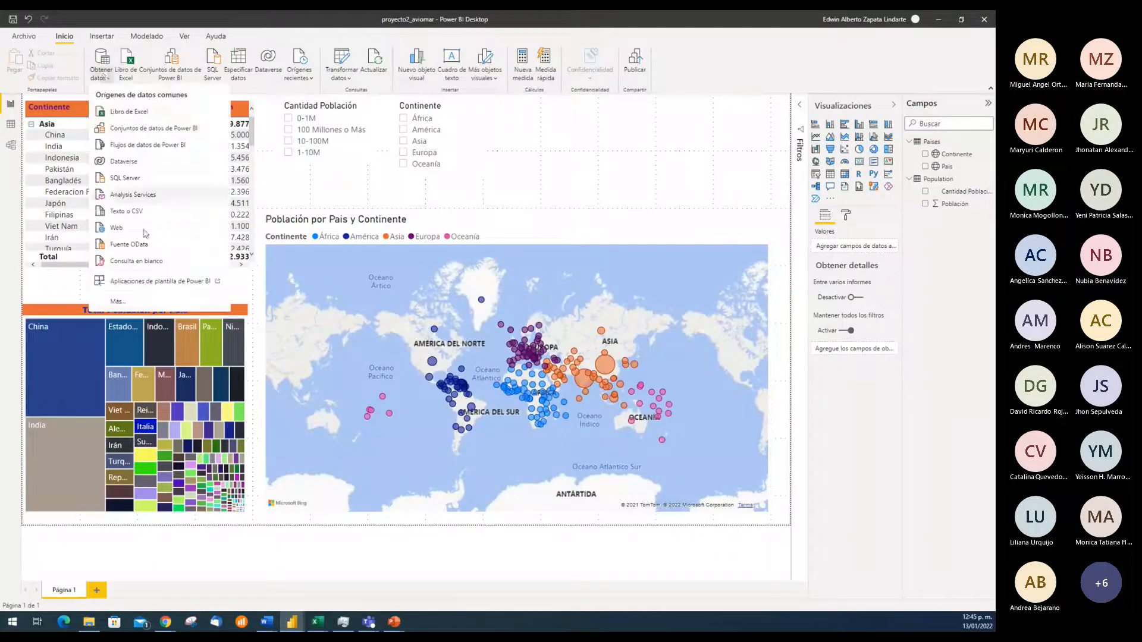
pyautogui.click(122, 308)
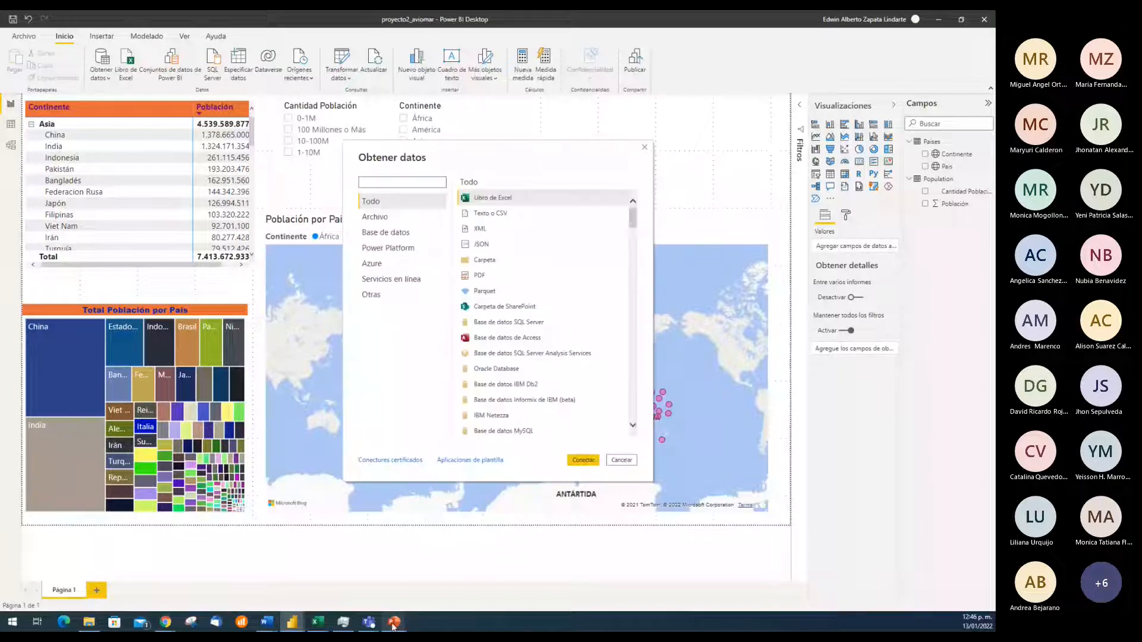
# Turn on the camera in the Teams meeting and switch back to the proyecto2_aviomar report in Power BI
pyautogui.moveTo(385, 617)
pyautogui.click(369, 556)
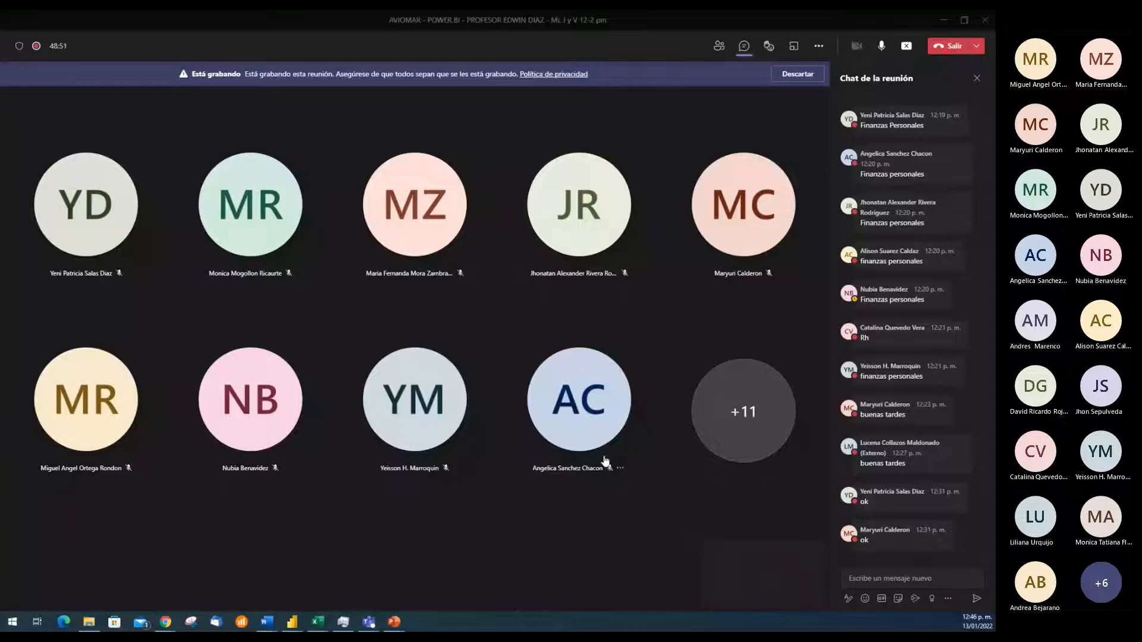
pyautogui.hotkey('ctrl', 'shift', 'o')
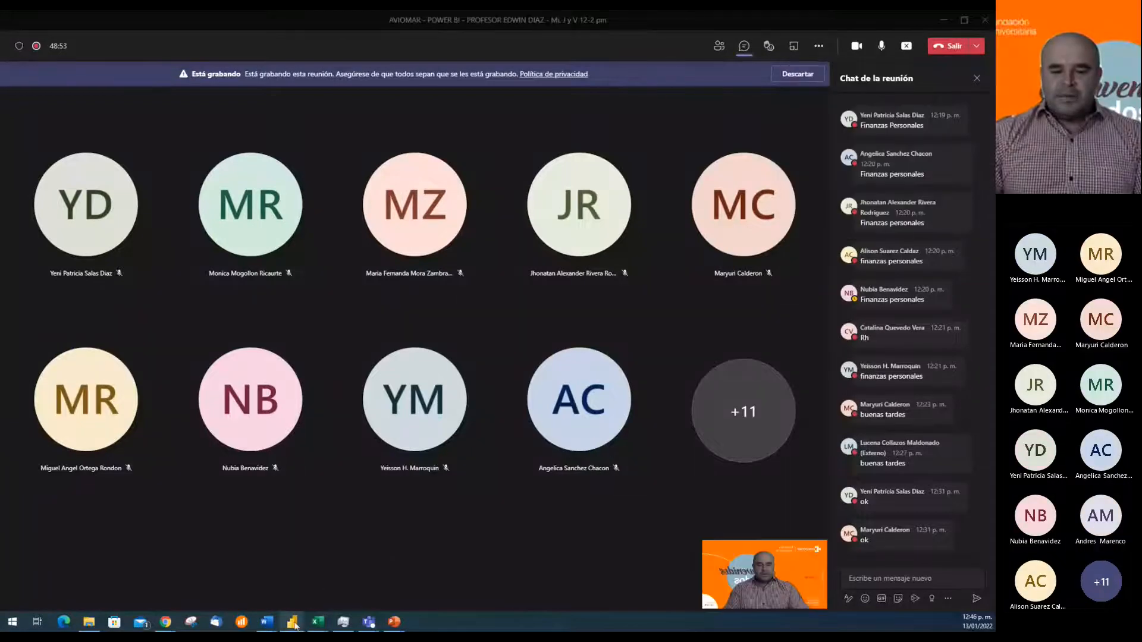
pyautogui.moveTo(292, 622)
pyautogui.click(335, 599)
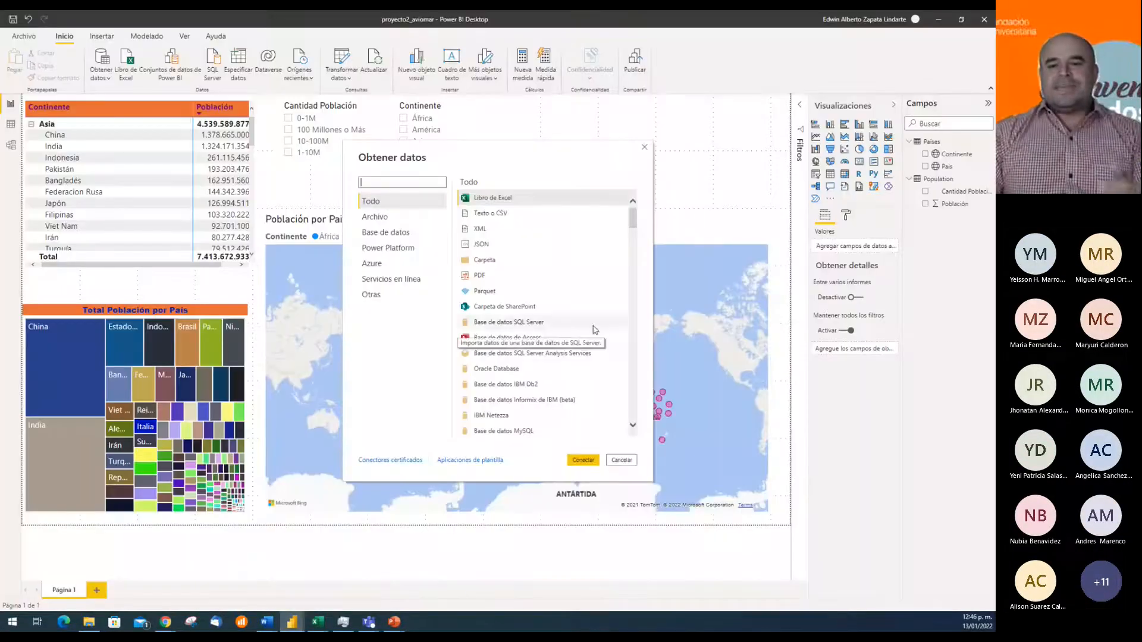
# Connect to a Carpeta data source and open the folder browser for its path
pyautogui.click(491, 264)
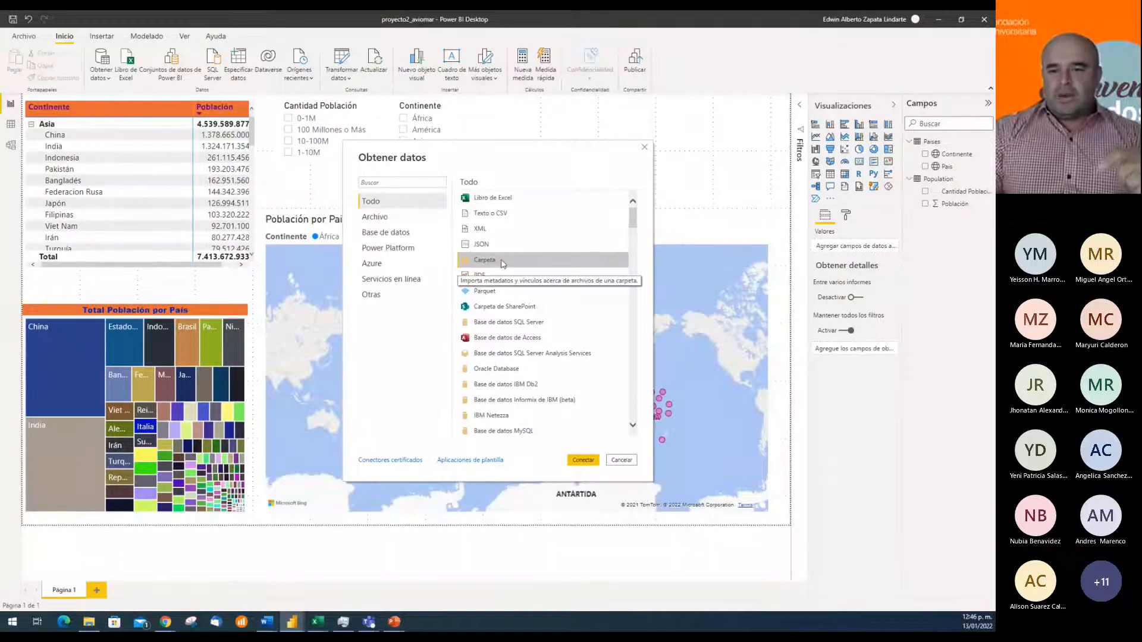
pyautogui.click(625, 463)
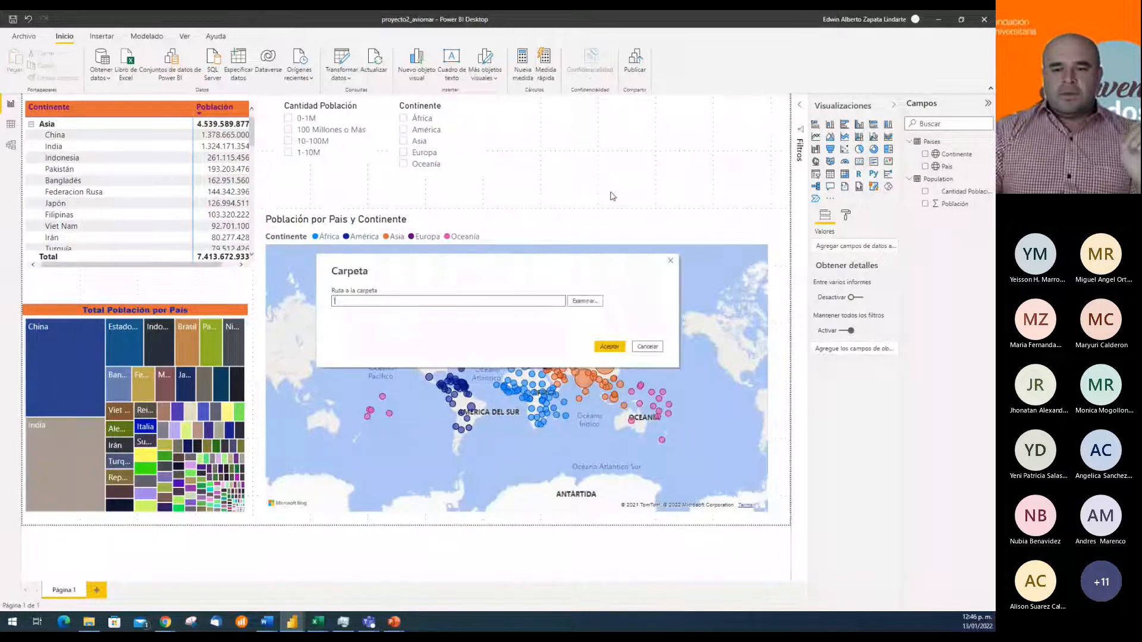
pyautogui.click(585, 301)
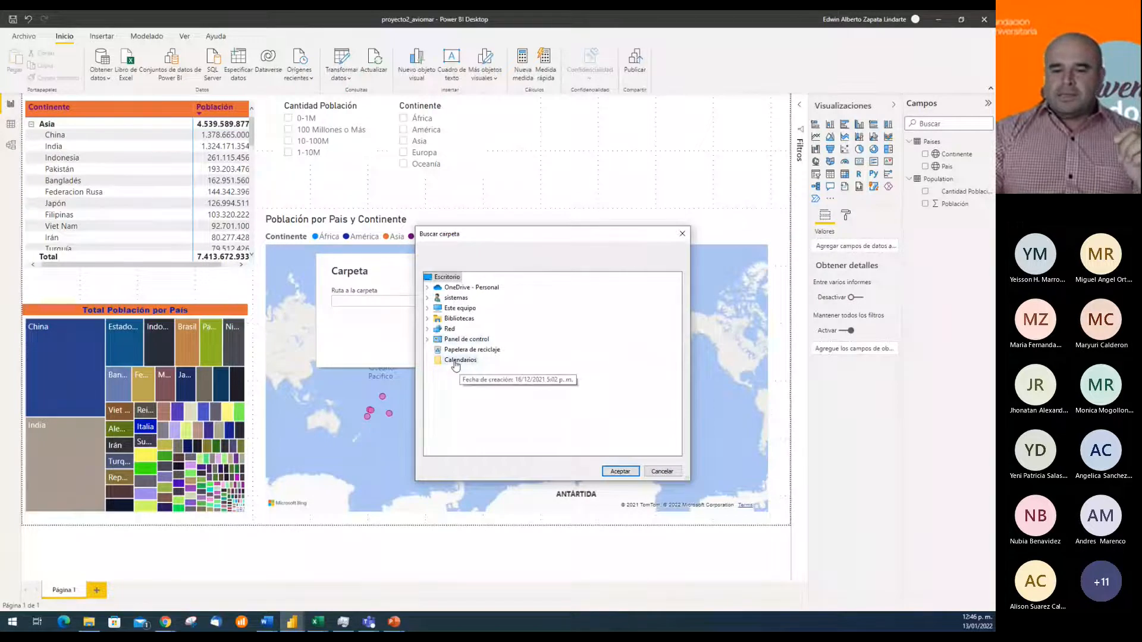
# Select the Calendarios folder inside Google Drive, CURSO POWER BI, Proyecto 4 as the source folder
pyautogui.click(427, 299)
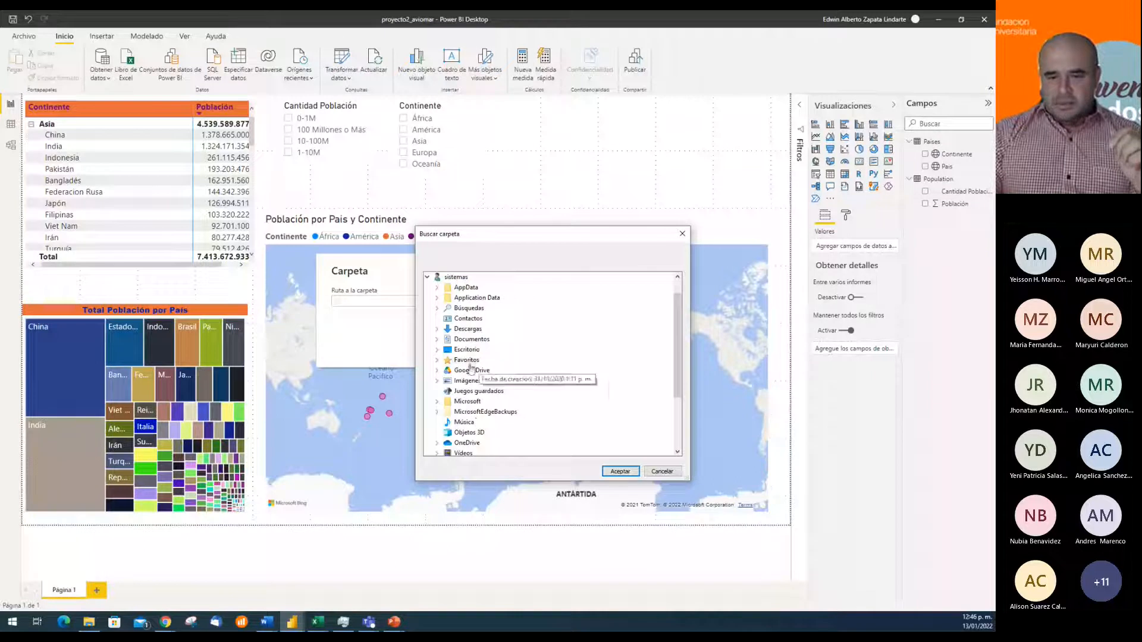
pyautogui.doubleClick(467, 373)
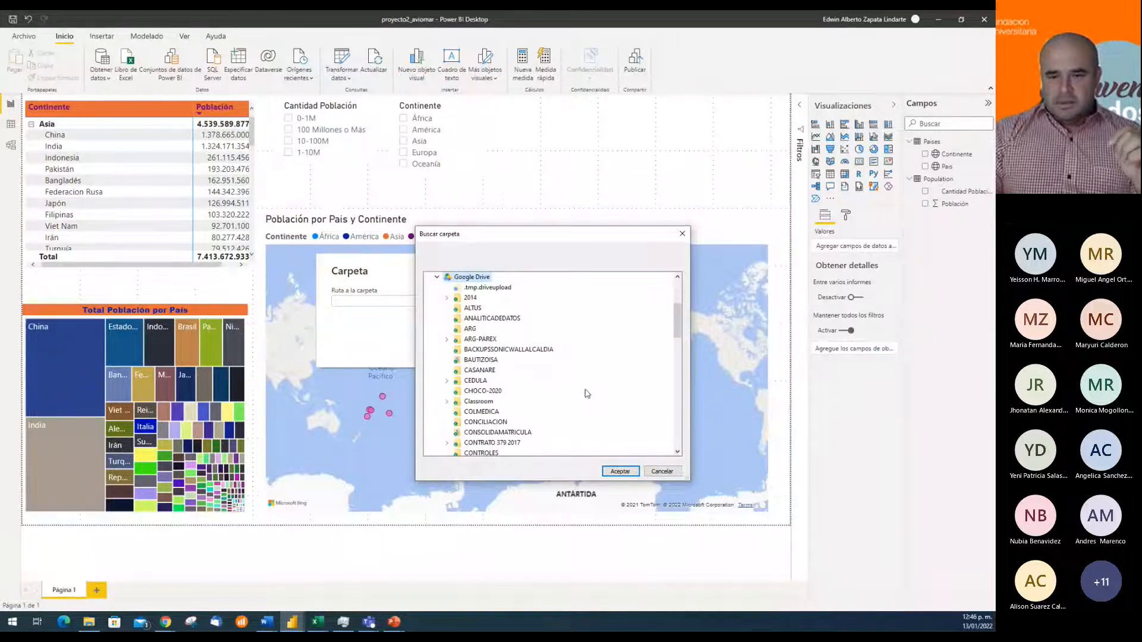
pyautogui.scroll(-1, 501, 426)
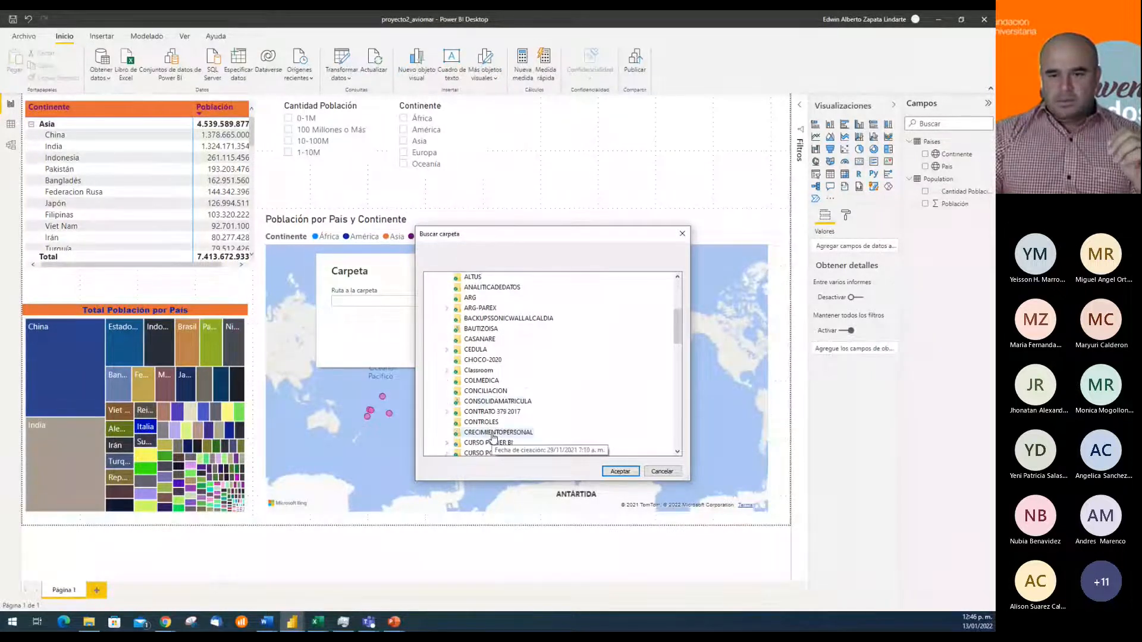
pyautogui.click(493, 442)
pyautogui.scroll(-1, 553, 401)
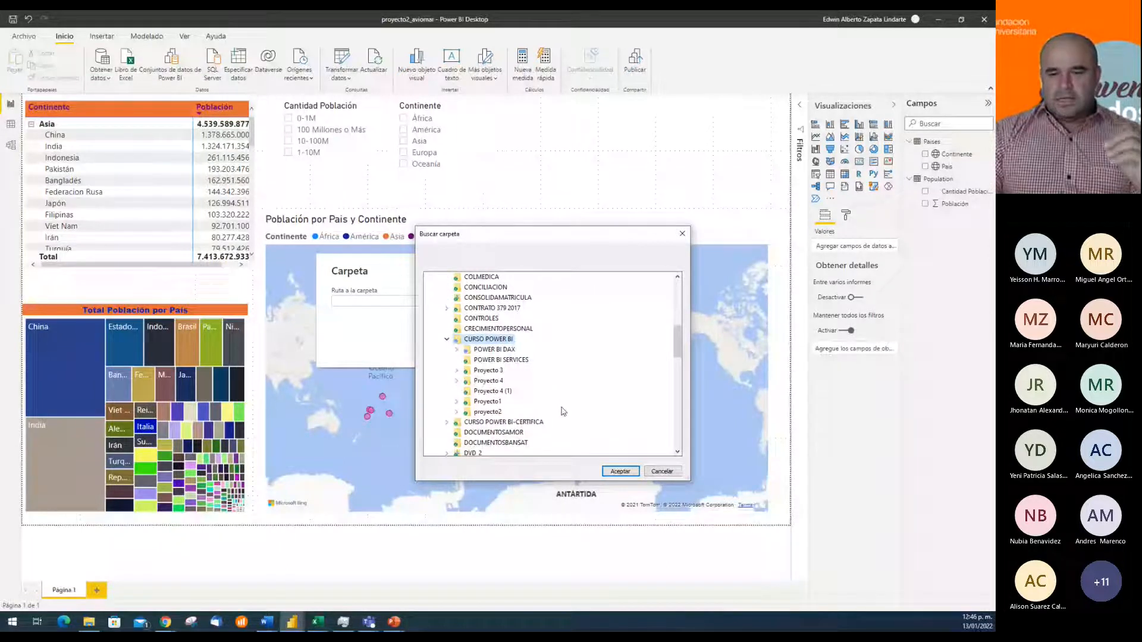
pyautogui.click(489, 371)
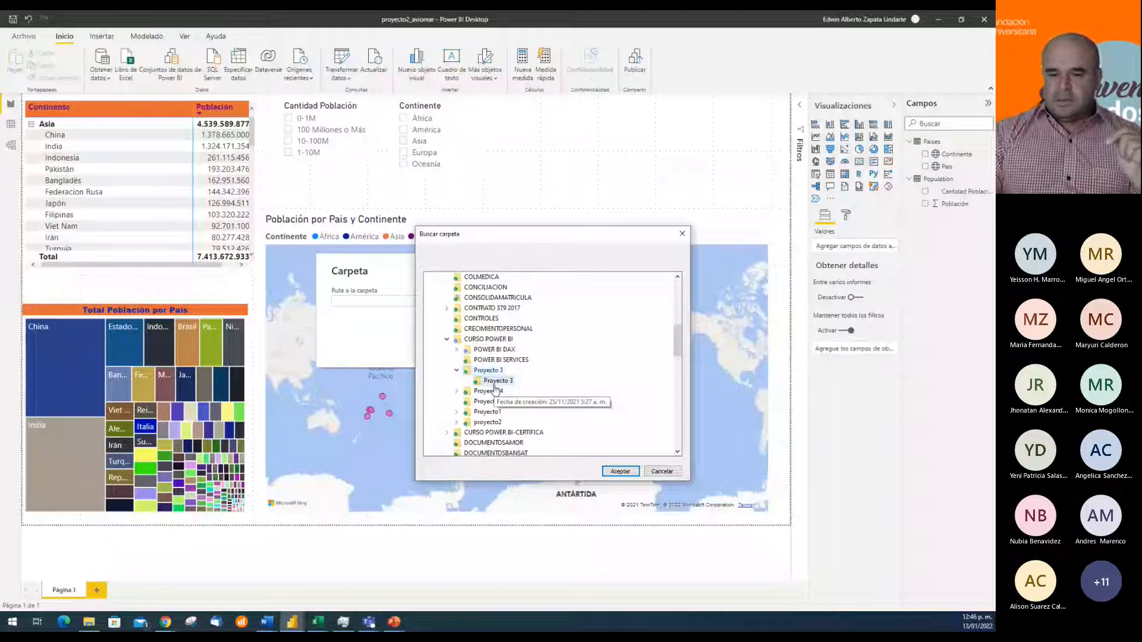
pyautogui.click(489, 391)
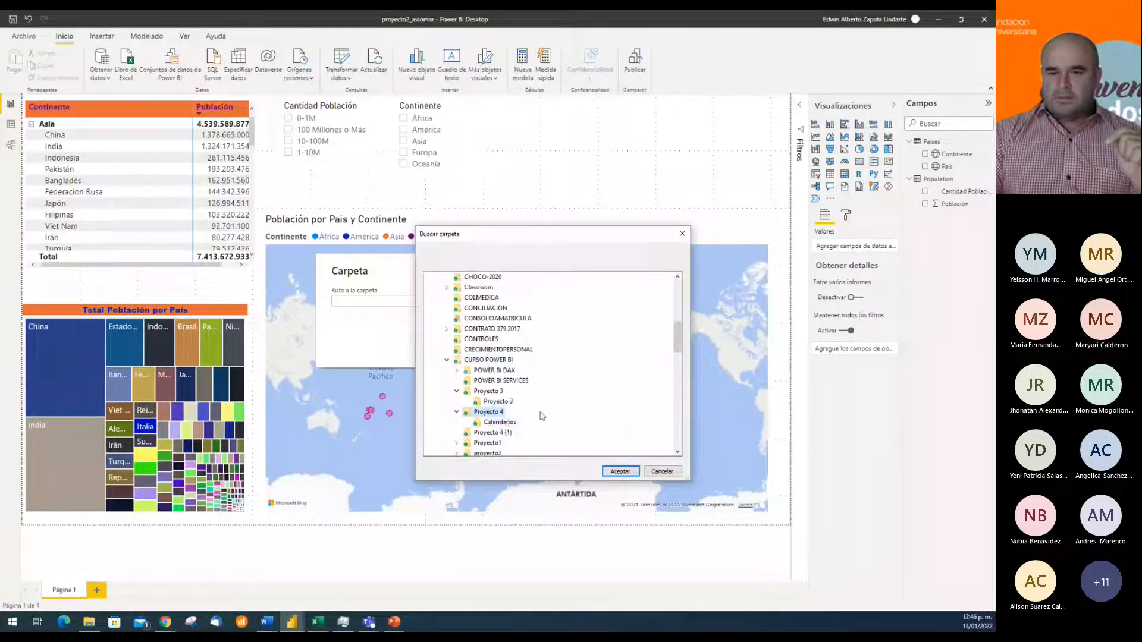
pyautogui.click(501, 423)
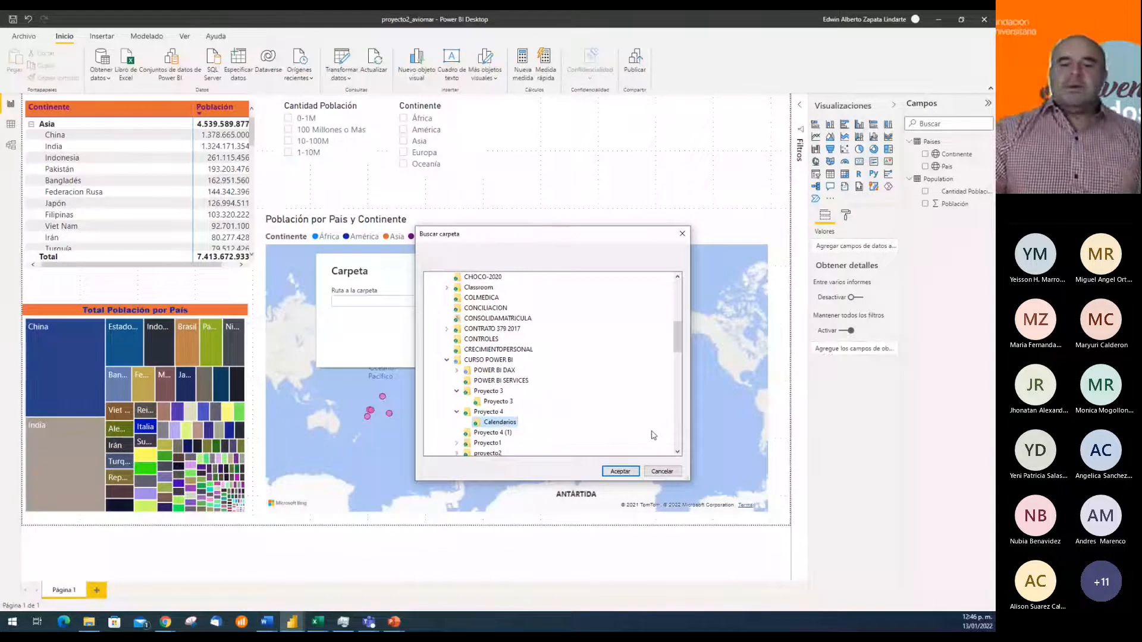
# Switch to File Explorer, look through the CURSO POWER BI project folders and examine the files in Proyecto 4's Calendarios folder
pyautogui.click(100, 622)
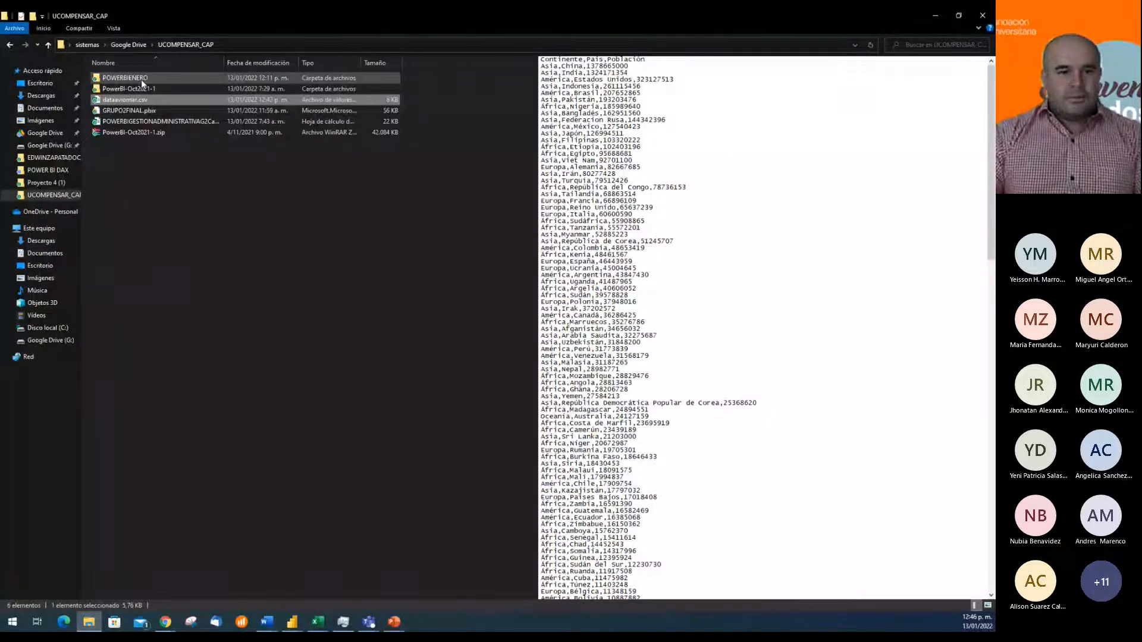
pyautogui.click(46, 183)
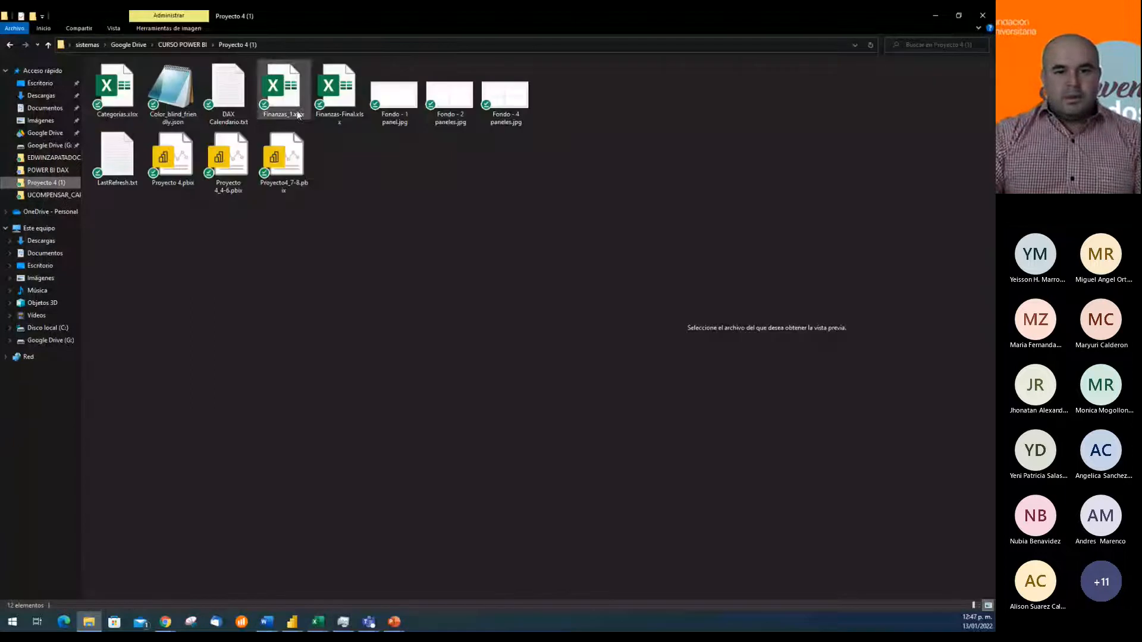
pyautogui.click(190, 44)
pyautogui.doubleClick(137, 96)
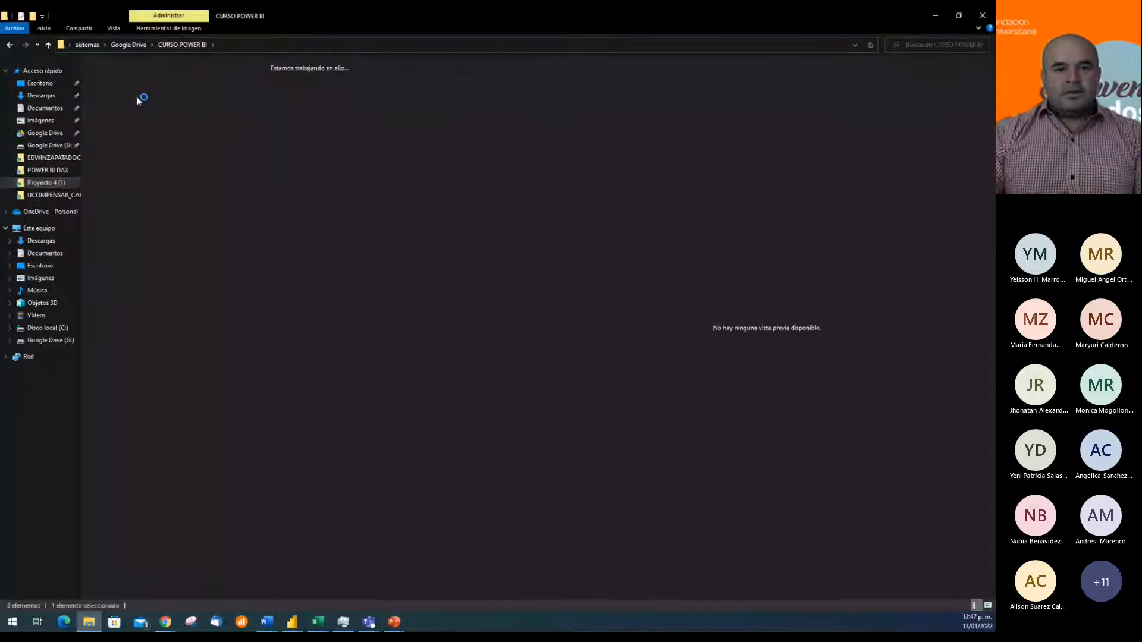
pyautogui.doubleClick(137, 96)
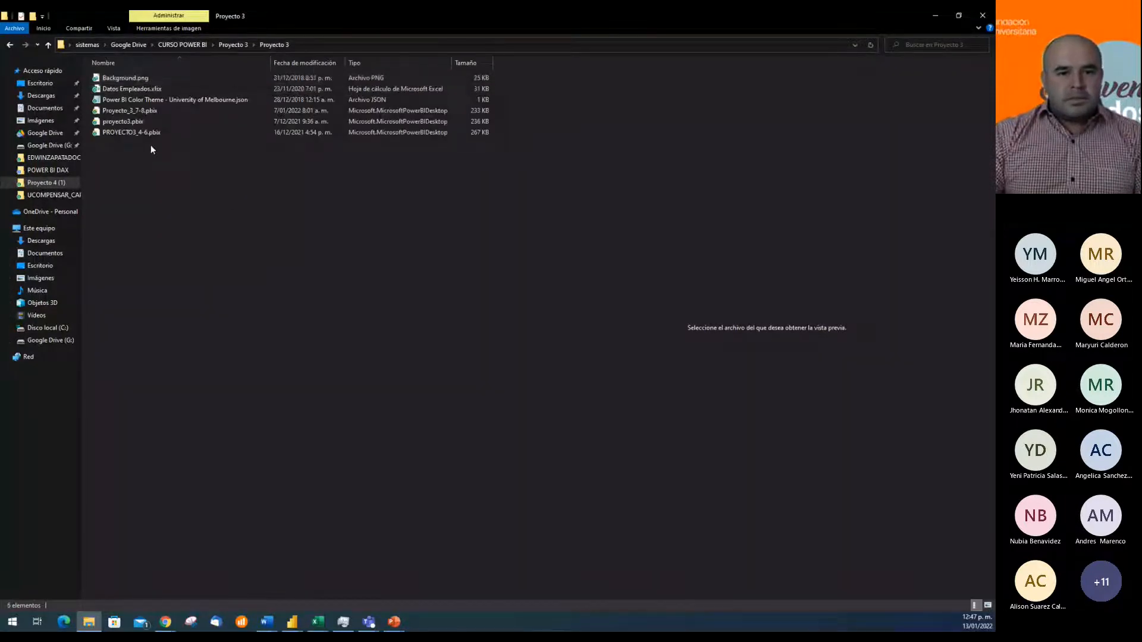
pyautogui.hotkey('alt', 'Left')
pyautogui.click(187, 43)
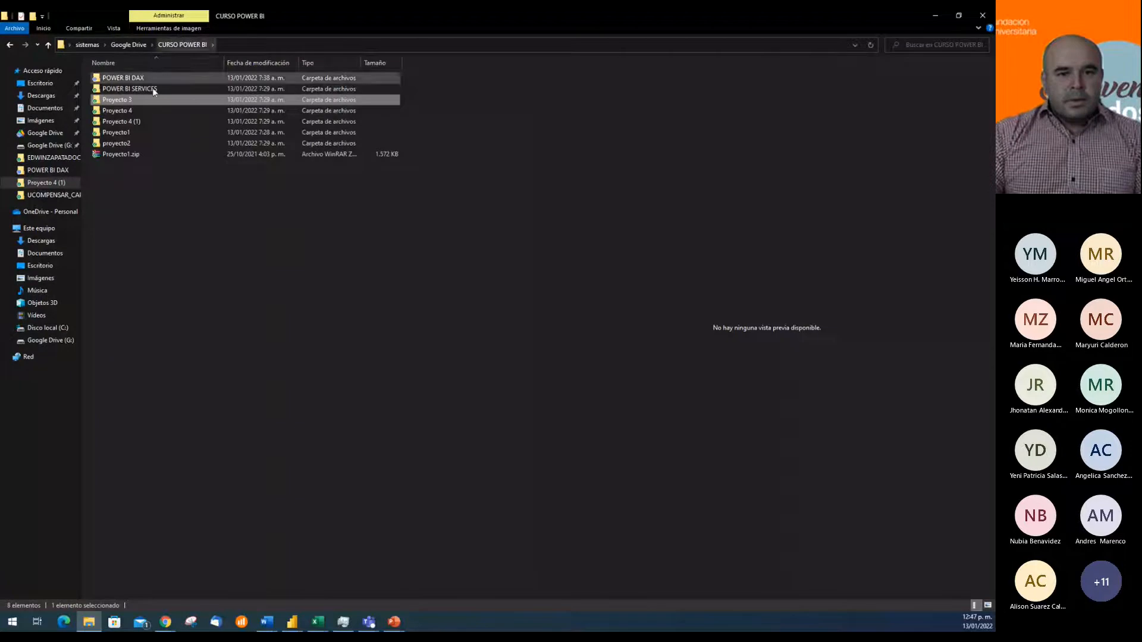
pyautogui.doubleClick(132, 108)
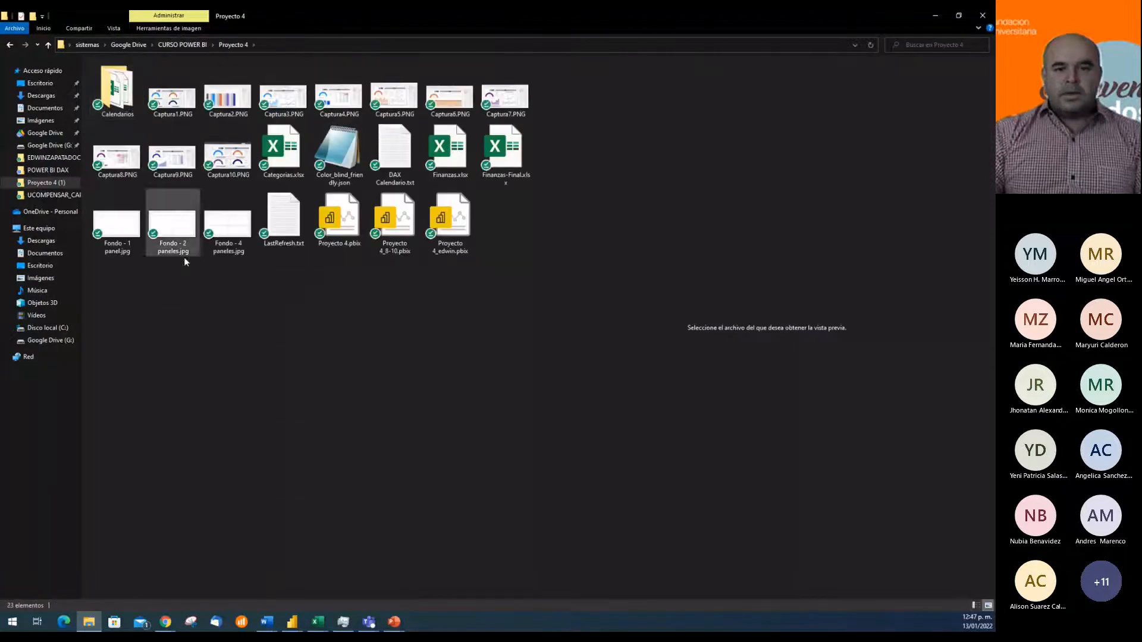
pyautogui.doubleClick(119, 97)
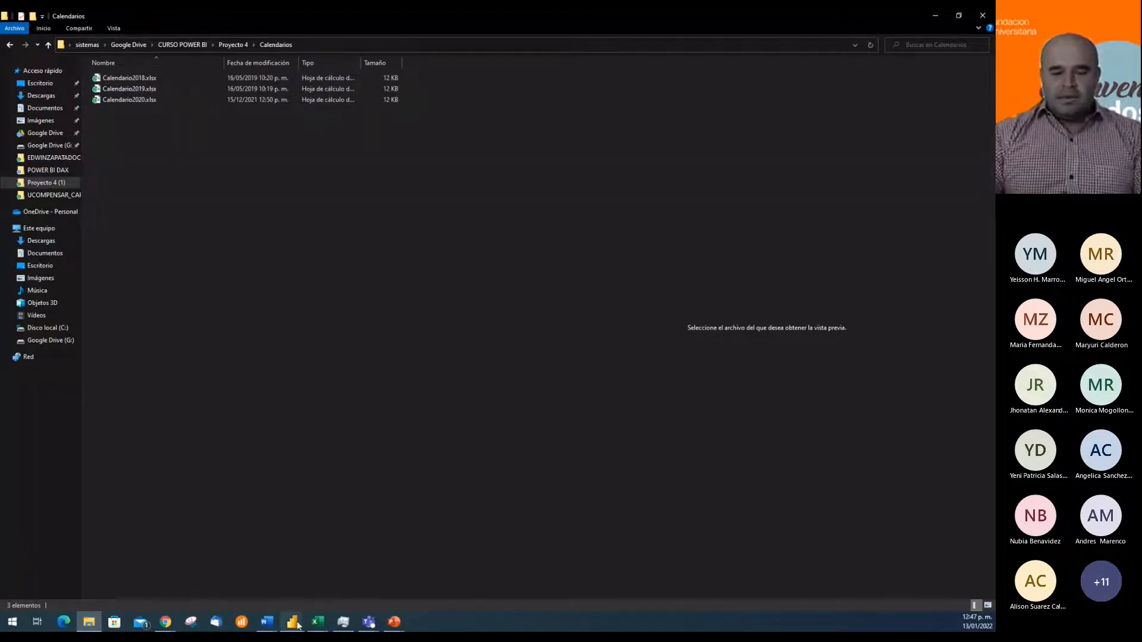
# Switch back to Power BI and confirm the Proyecto 4\Calendarios path as the folder to import
pyautogui.moveTo(291, 622)
pyautogui.click(347, 571)
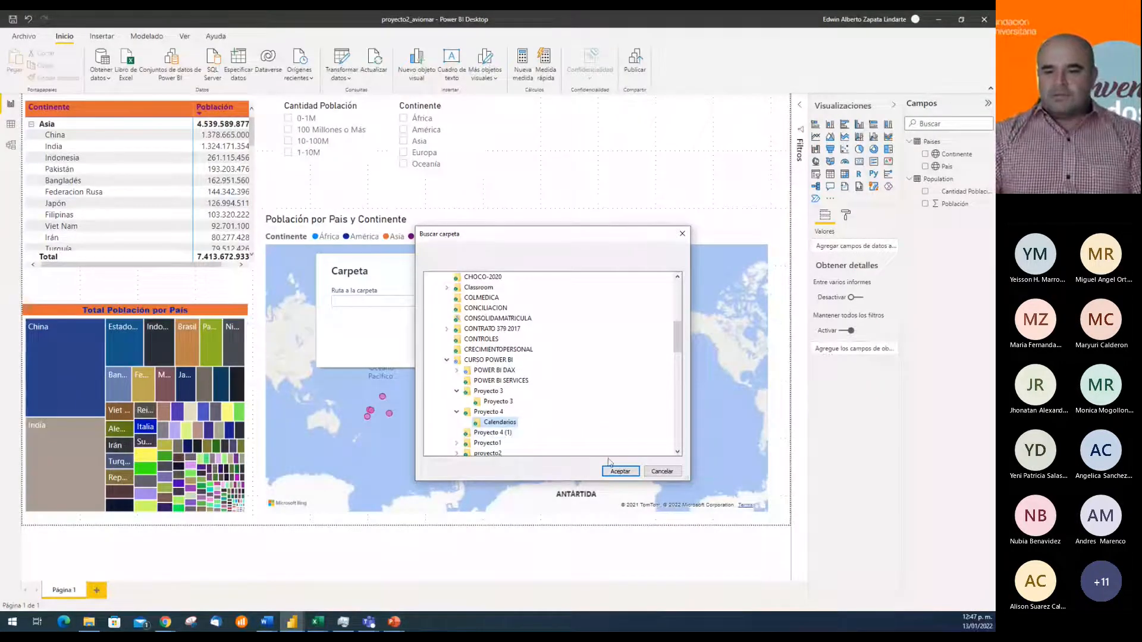
pyautogui.click(619, 471)
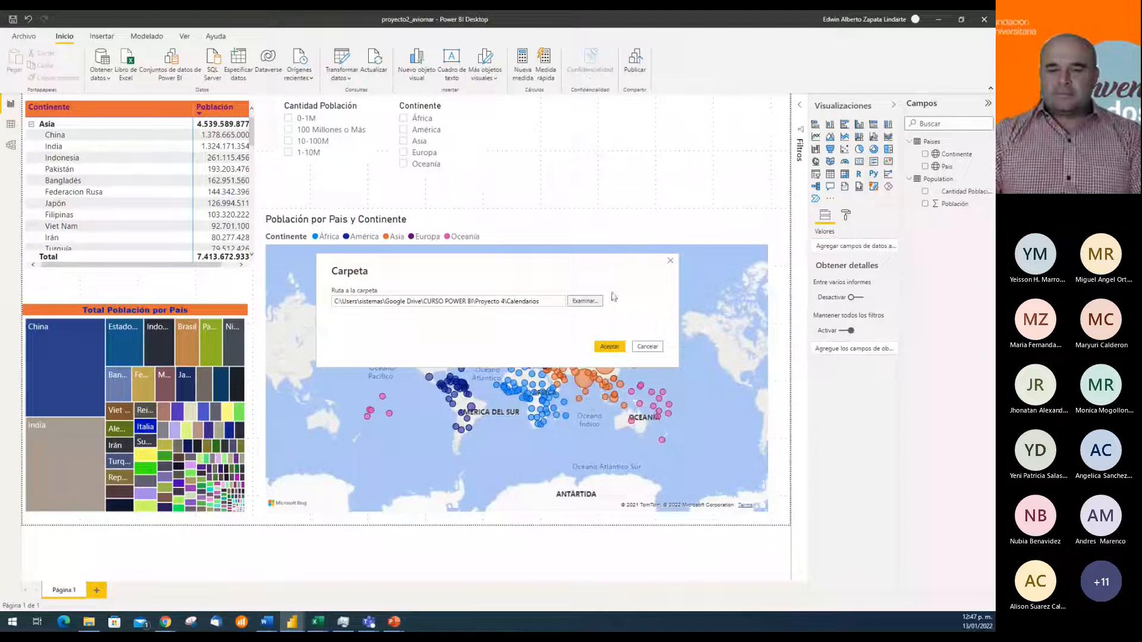
pyautogui.click(613, 348)
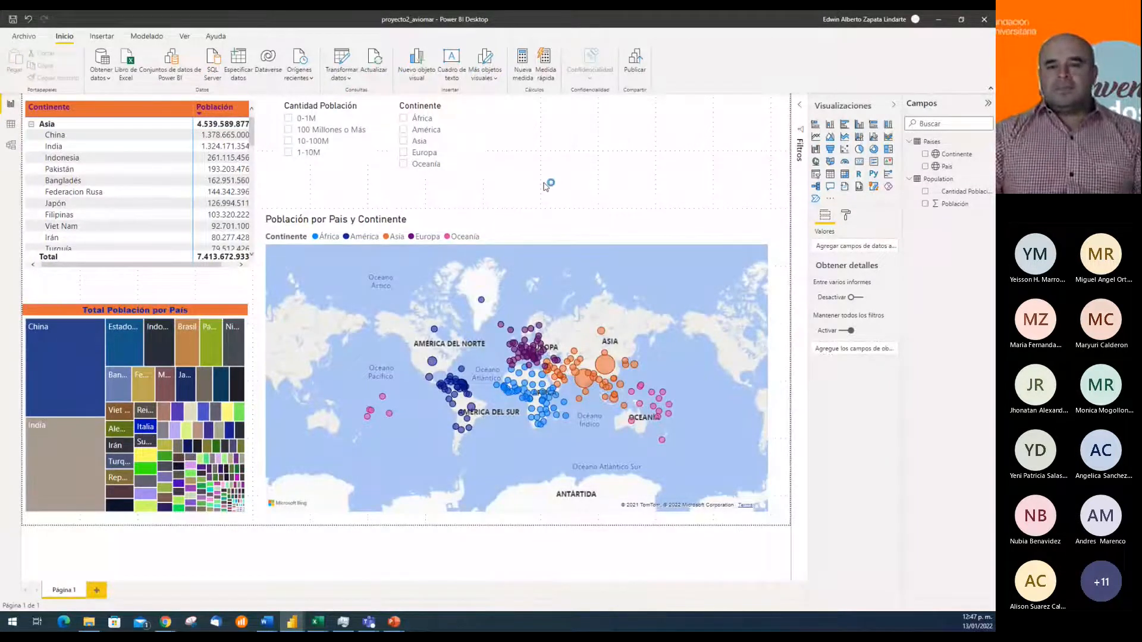
# Combine the three calendar workbooks of the Calendarios folder with the Combinar y cargar option
pyautogui.moveTo(568, 440)
pyautogui.mouseDown()
pyautogui.moveTo(668, 446)
pyautogui.moveTo(586, 443)
pyautogui.mouseUp()
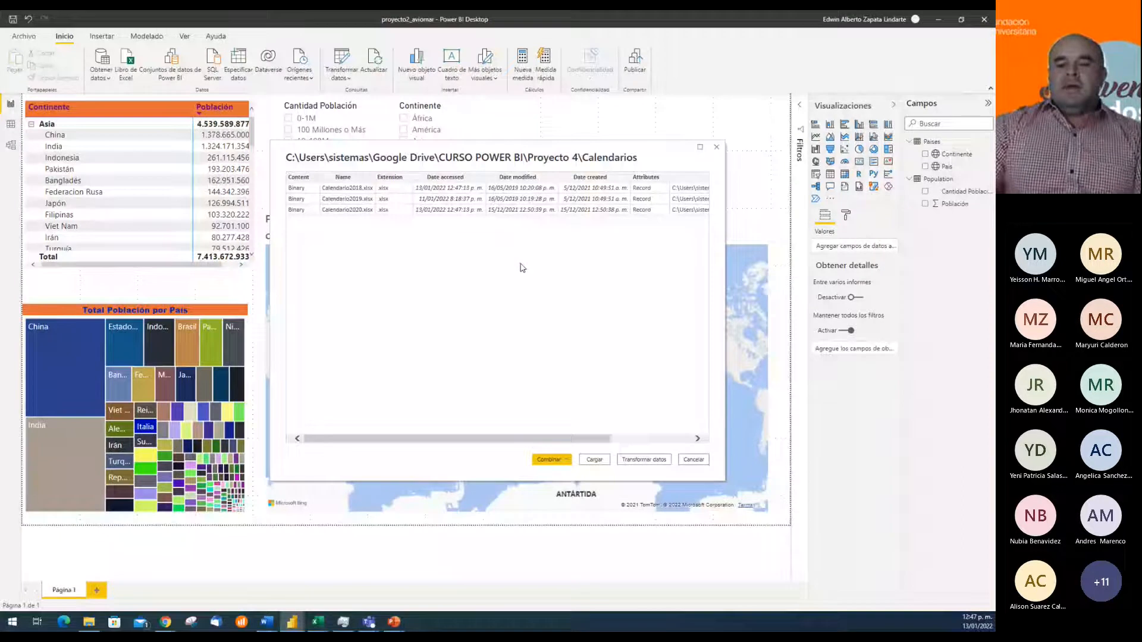
pyautogui.click(553, 462)
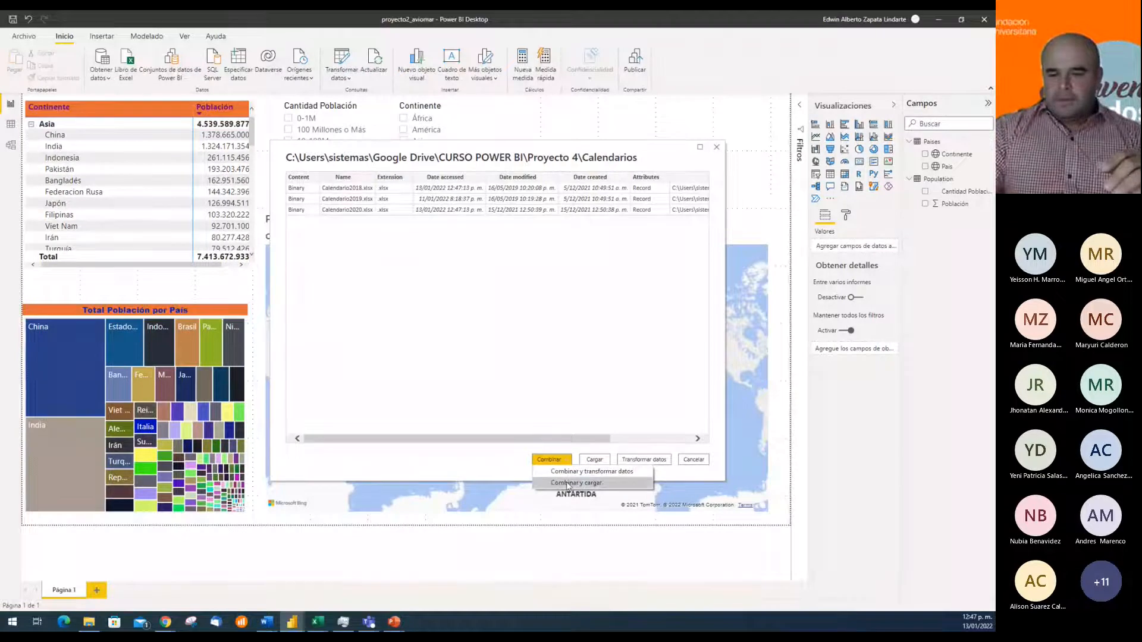
pyautogui.click(500, 467)
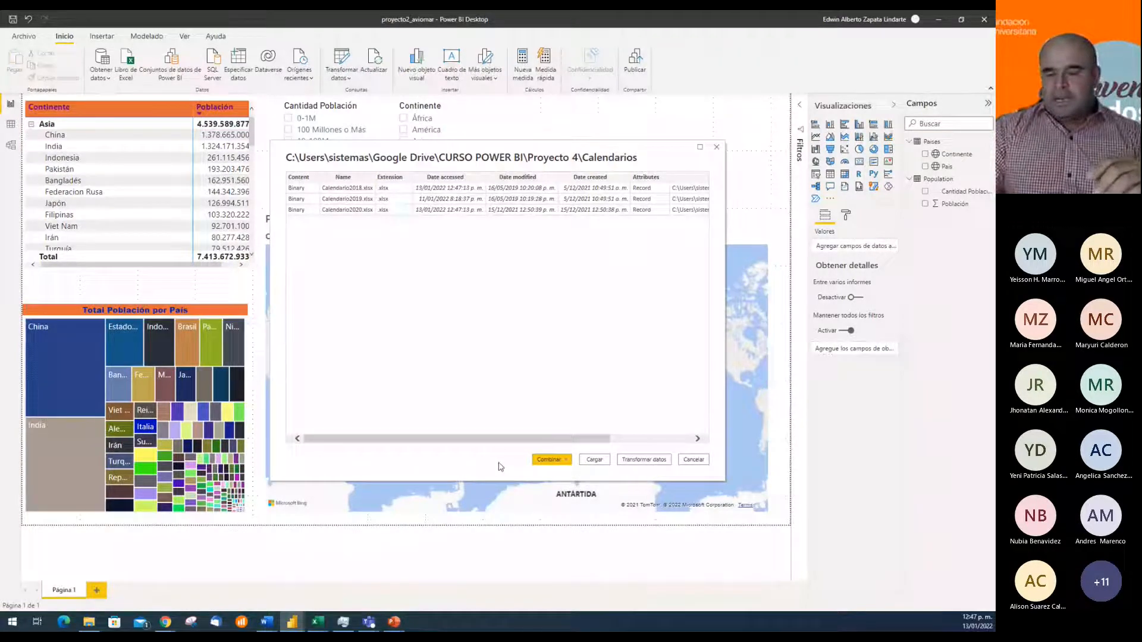
pyautogui.click(559, 460)
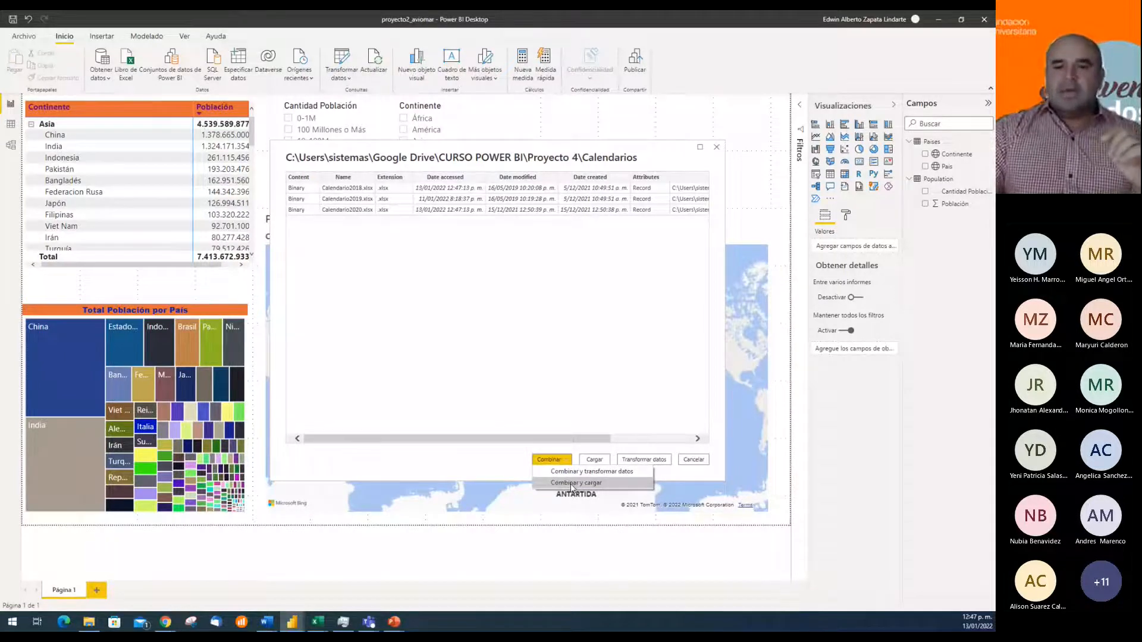
pyautogui.click(571, 484)
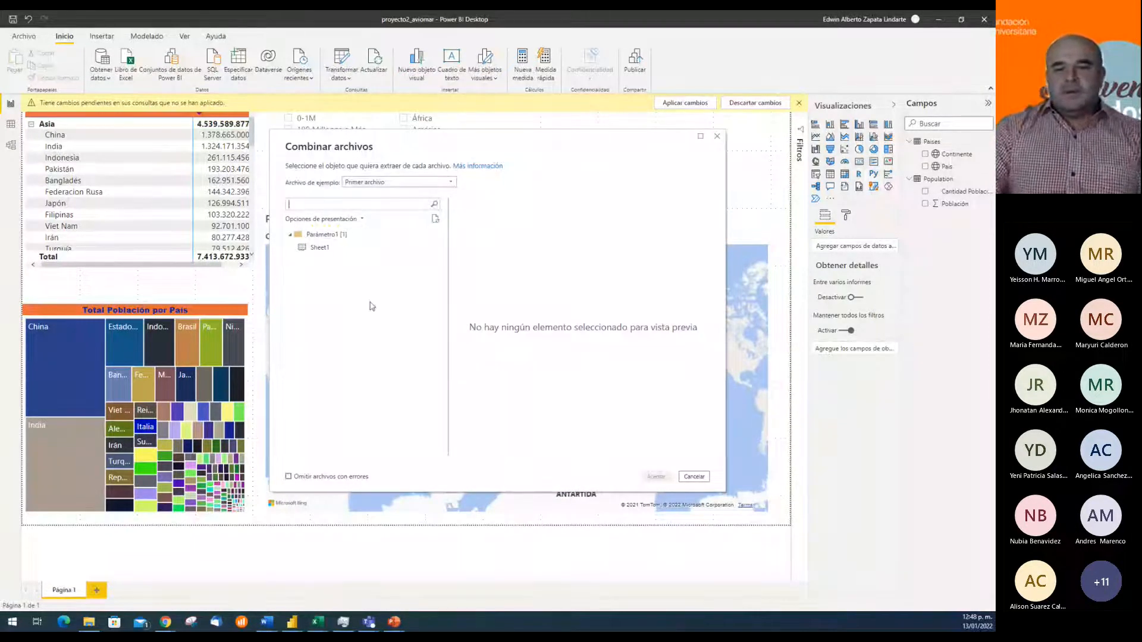
# Keep Primer archivo as the sample file and select Sheet1 as the object to extract from each file
pyautogui.click(427, 185)
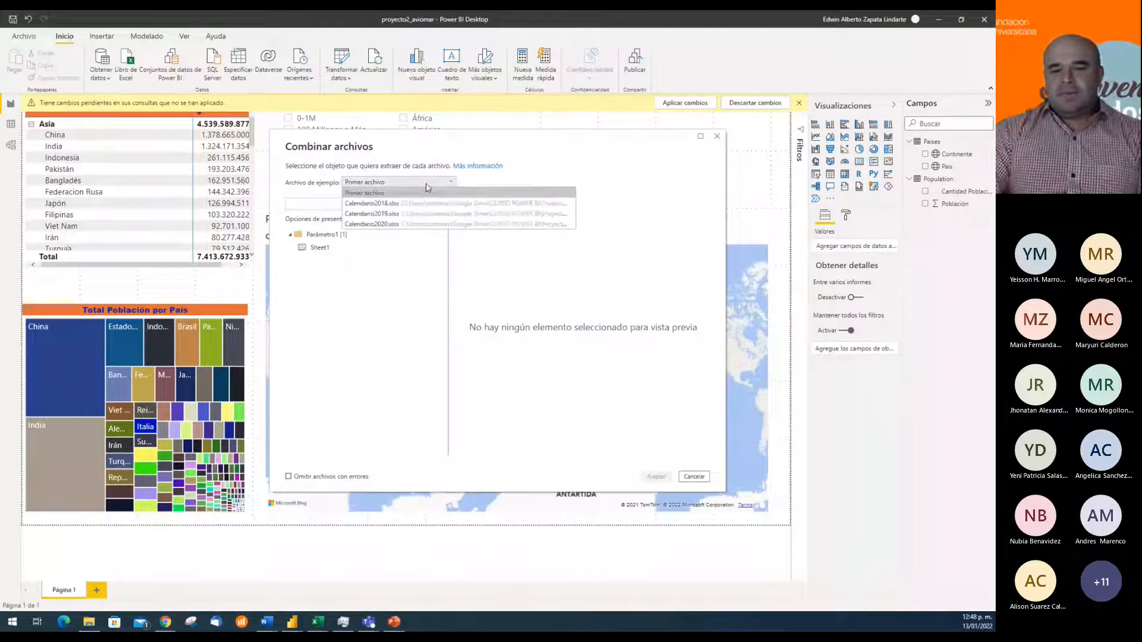
pyautogui.click(425, 185)
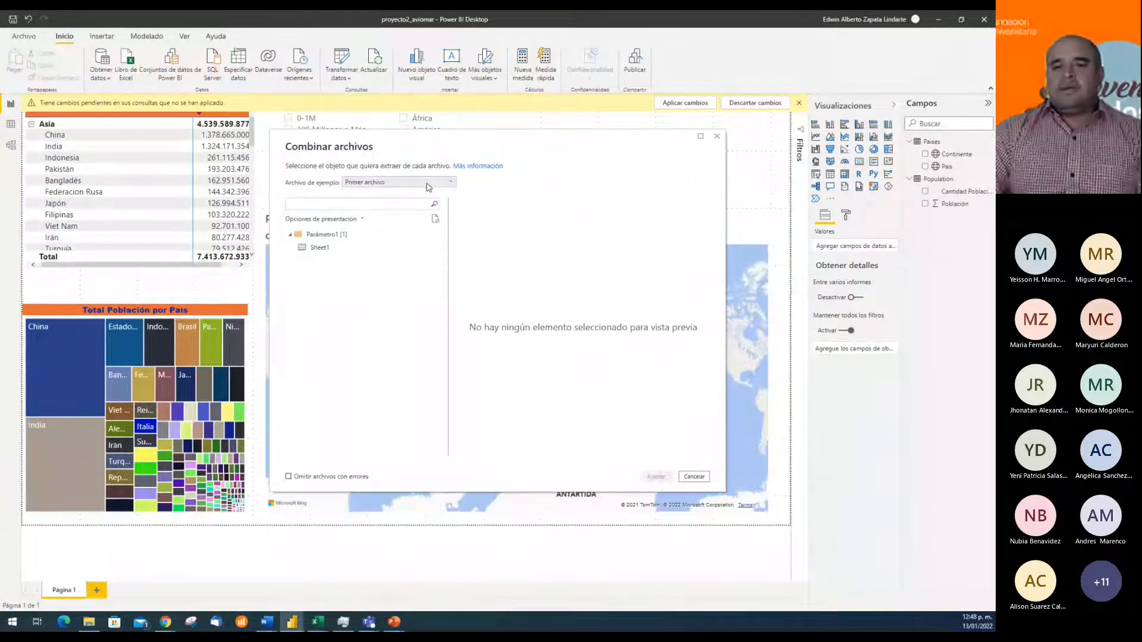
pyautogui.click(429, 188)
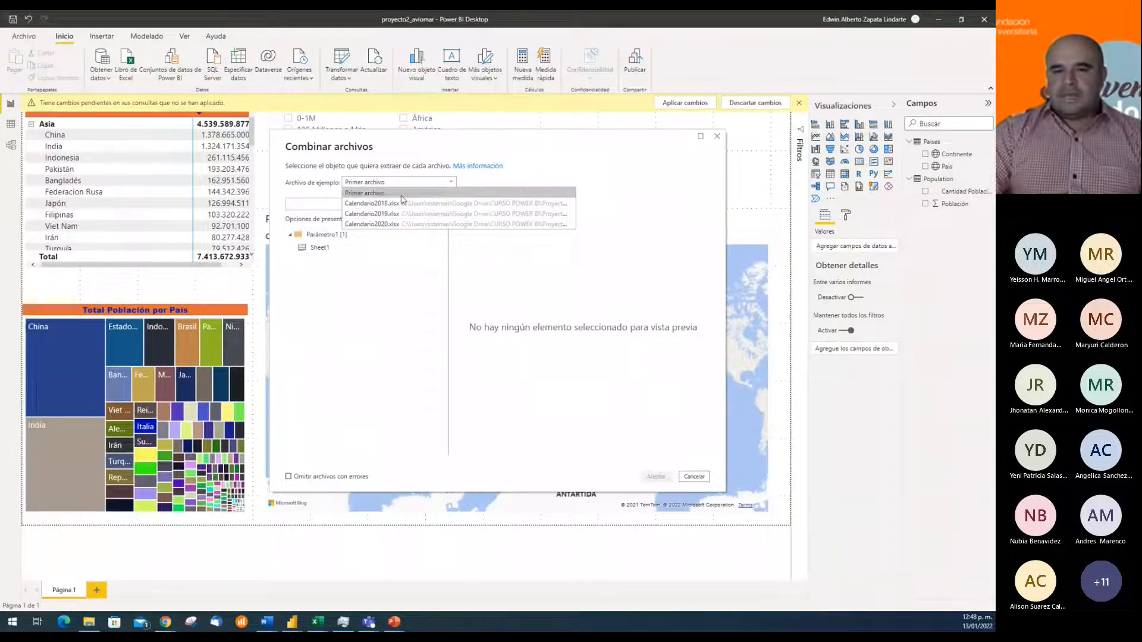
pyautogui.click(402, 196)
pyautogui.click(321, 251)
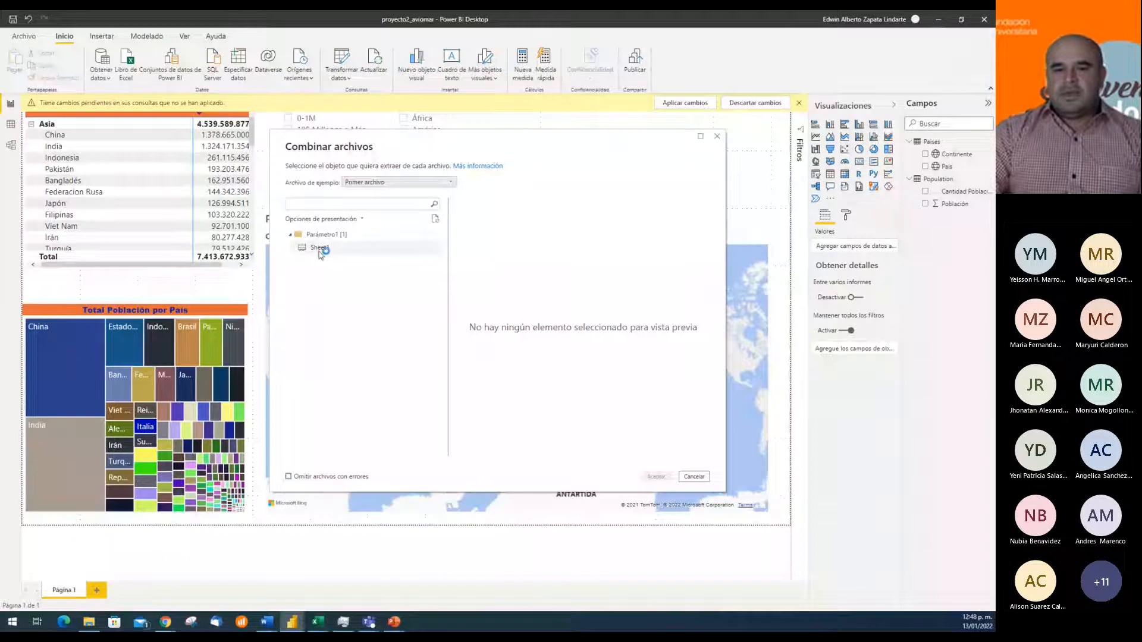
# Look through the Fecha preview of Sheet1 and accept the file combination to load the data
pyautogui.scroll(-15, 559, 302)
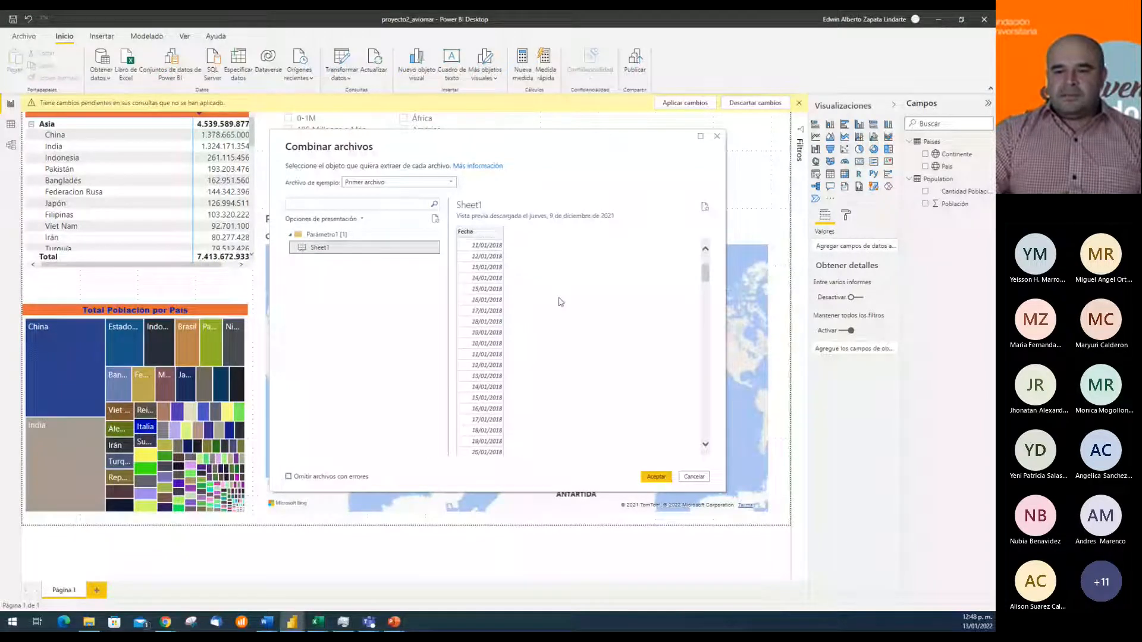
pyautogui.scroll(-20, 559, 302)
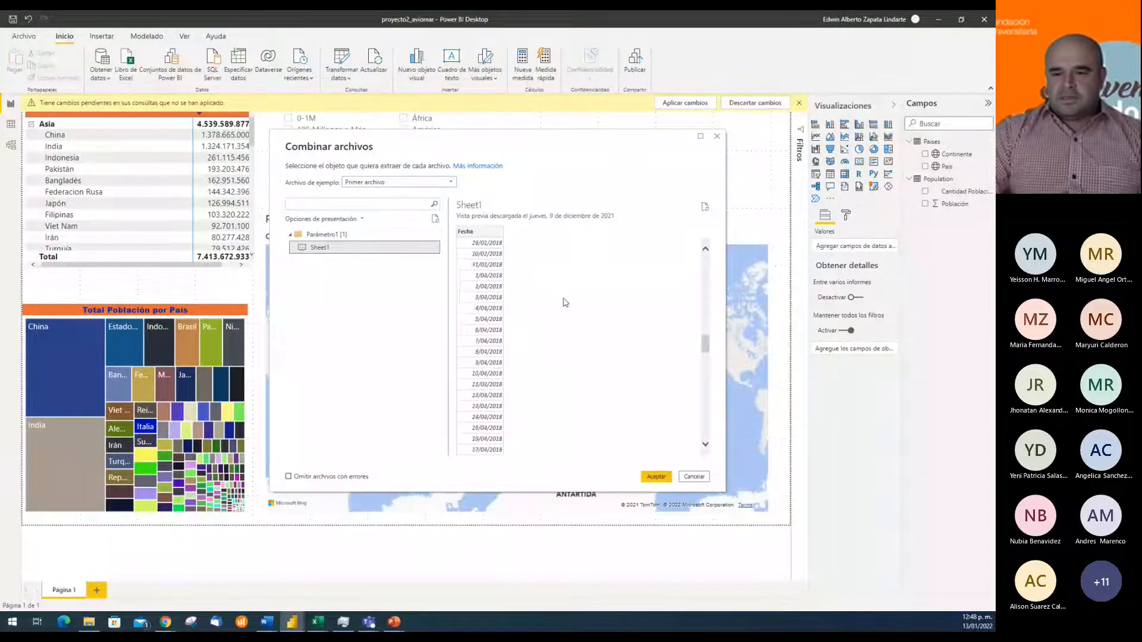
pyautogui.scroll(-3, 568, 300)
pyautogui.scroll(14, 547, 331)
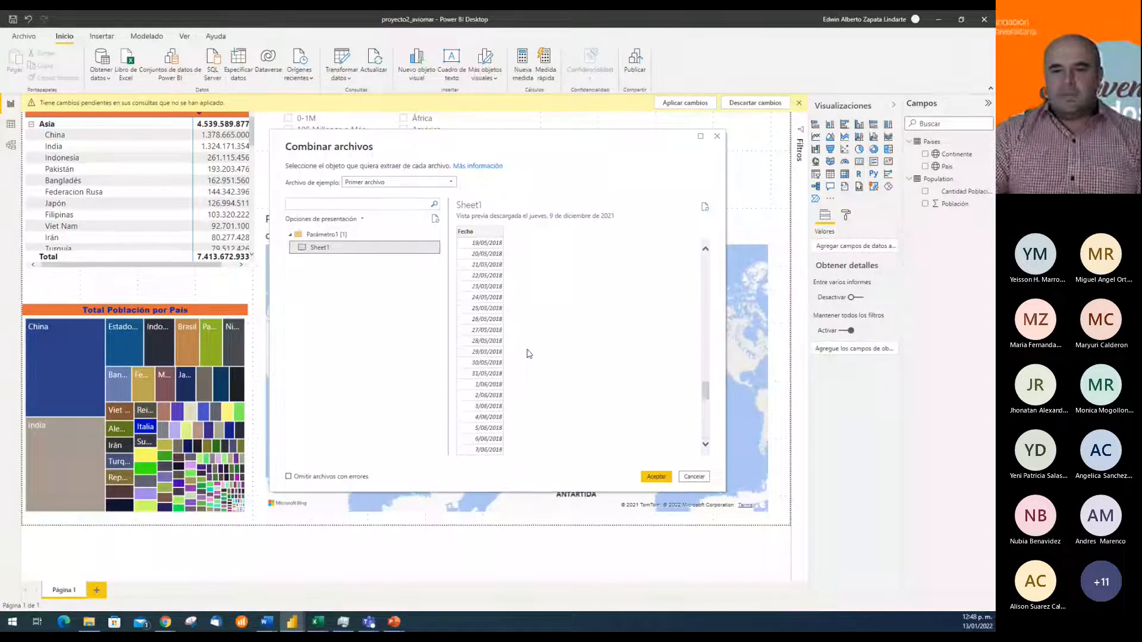
pyautogui.scroll(15, 530, 353)
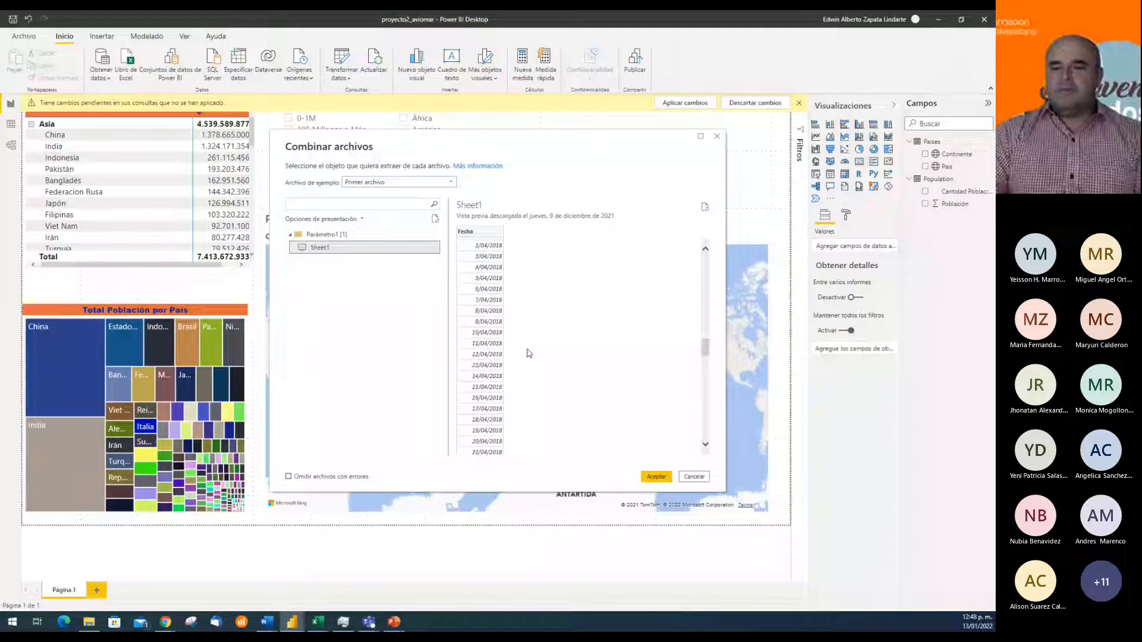
pyautogui.scroll(-20, 529, 353)
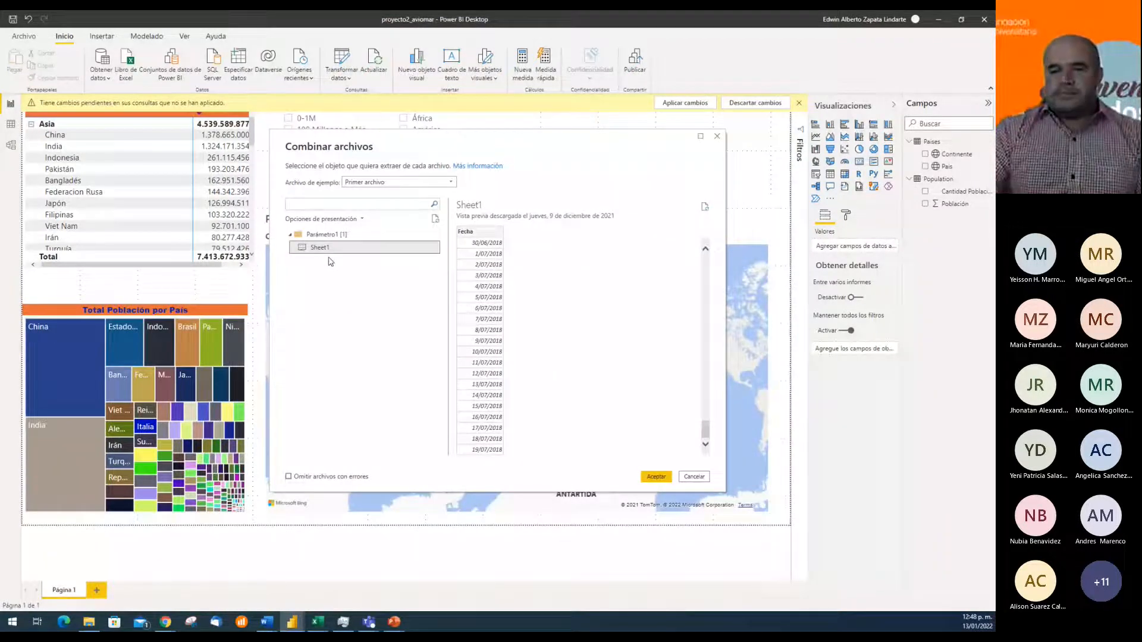
pyautogui.click(656, 477)
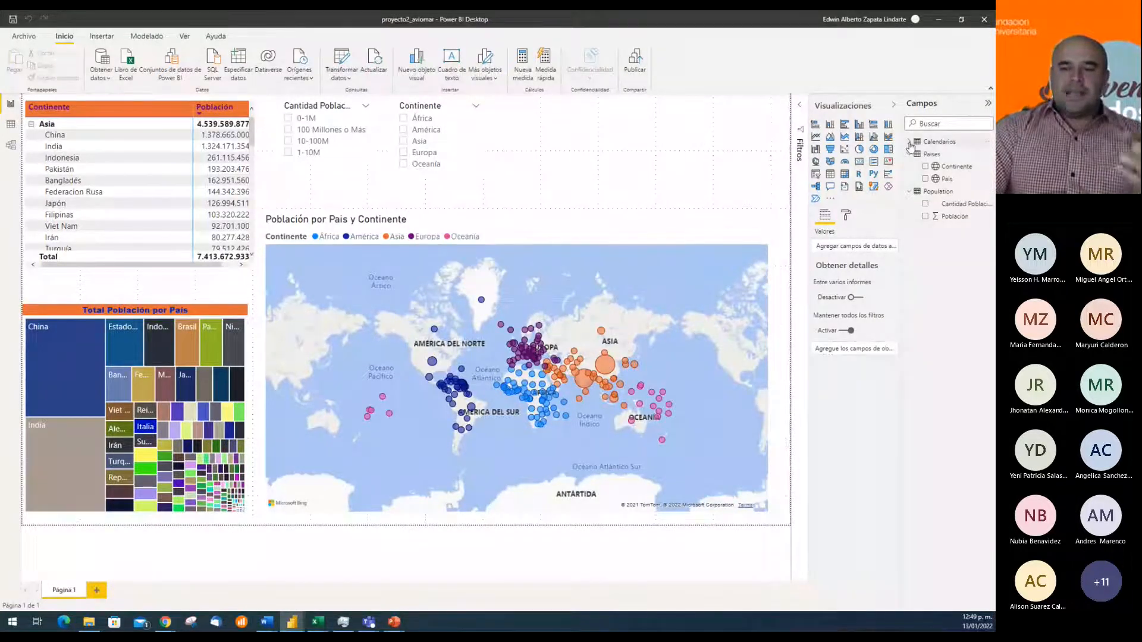
# Expand the Calendarios table's fields and examine its combined rows by source file and date in the data view
pyautogui.click(910, 142)
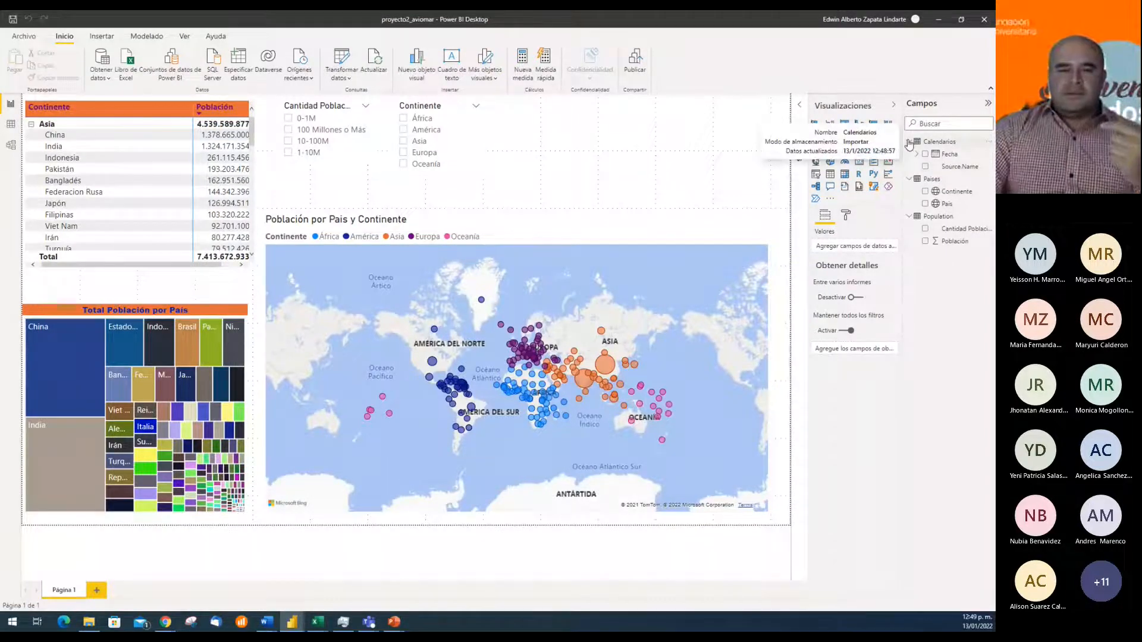
pyautogui.click(11, 125)
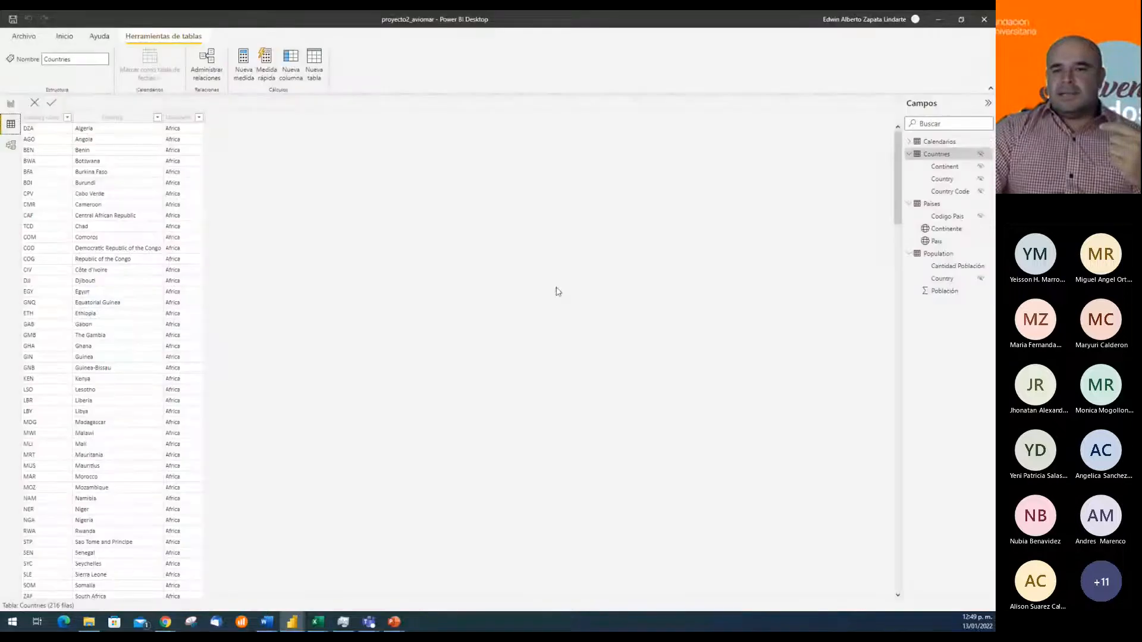
pyautogui.click(946, 143)
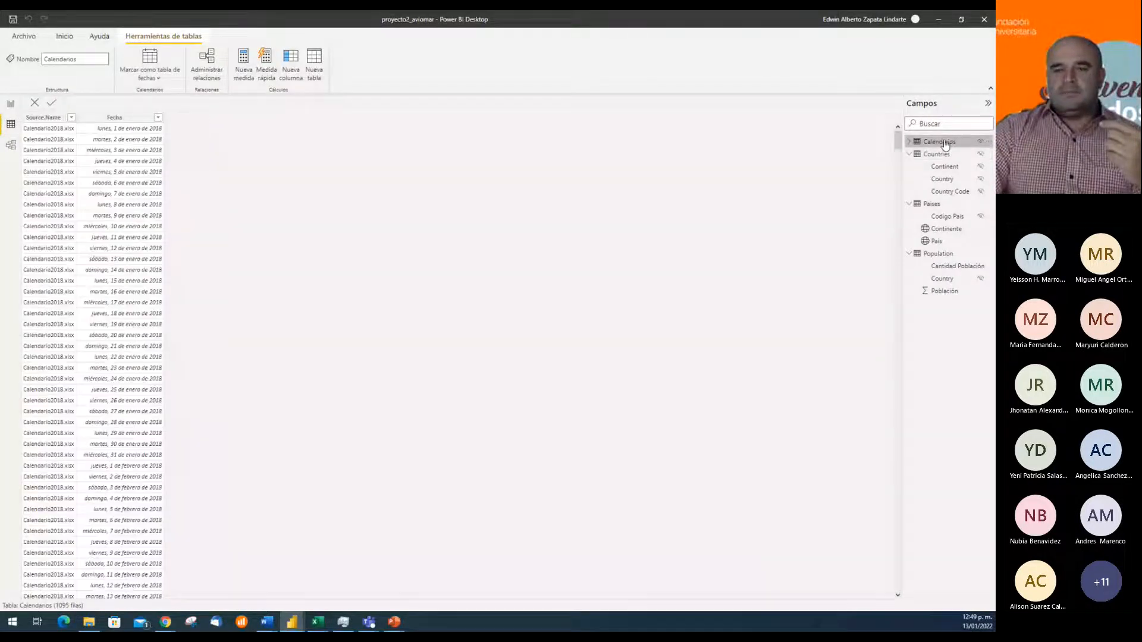
pyautogui.scroll(-9, 84, 253)
pyautogui.scroll(-20, 84, 253)
pyautogui.scroll(-20, 84, 253)
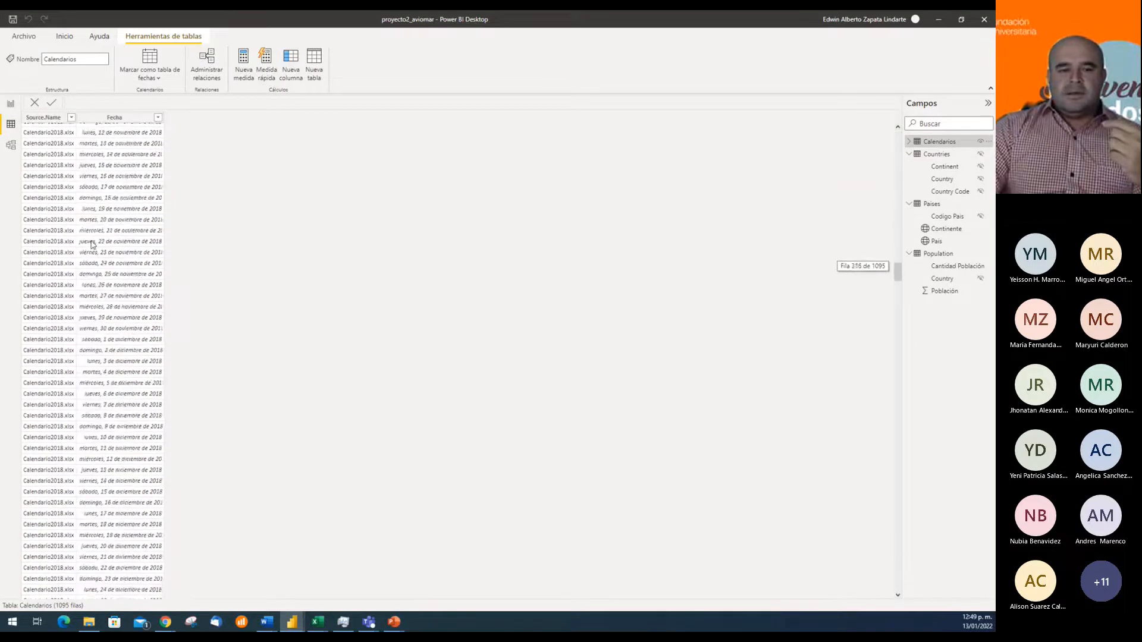
pyautogui.scroll(-20, 106, 245)
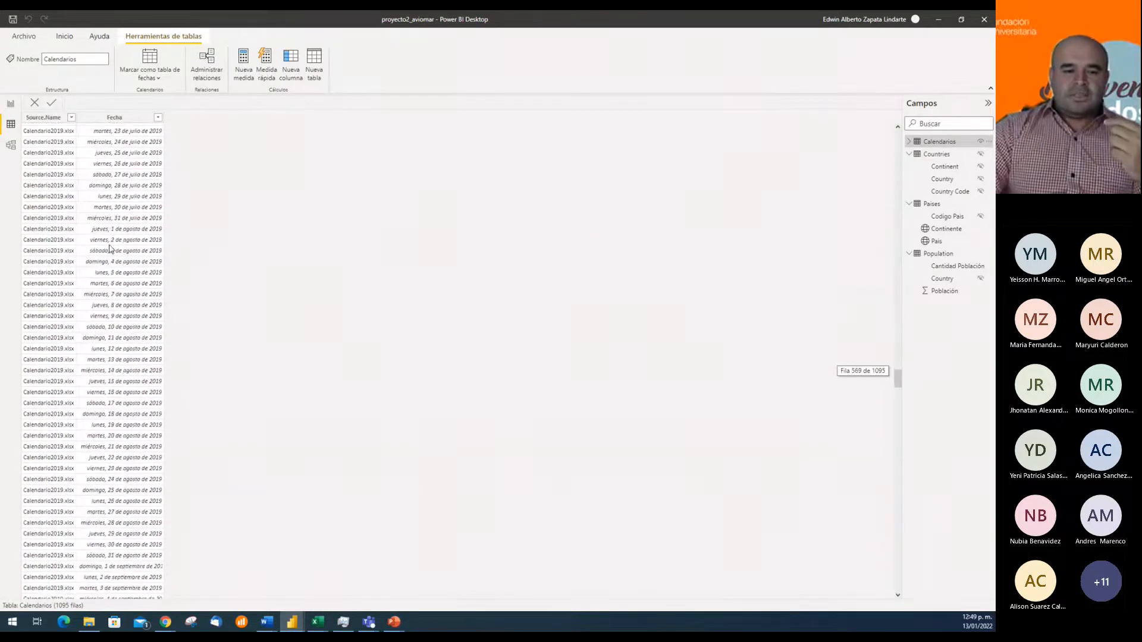
pyautogui.scroll(-20, 107, 295)
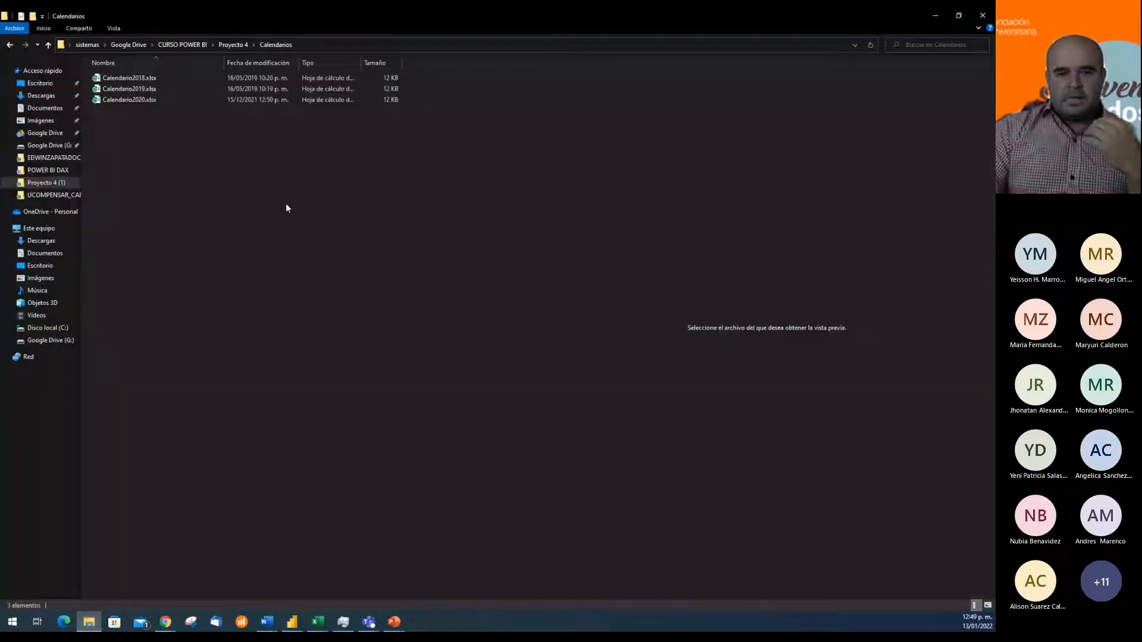
# Switch to File Explorer, open Calendario2020.xlsx in Excel and examine its Fecha column from the last dates to the header
pyautogui.click(147, 101)
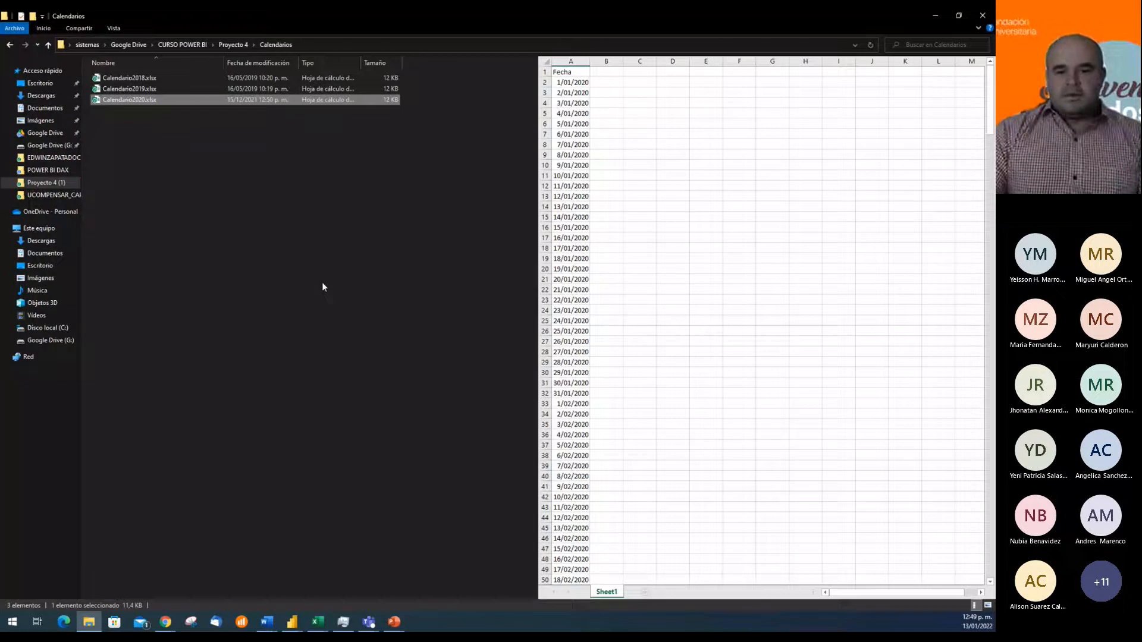
pyautogui.click(269, 226)
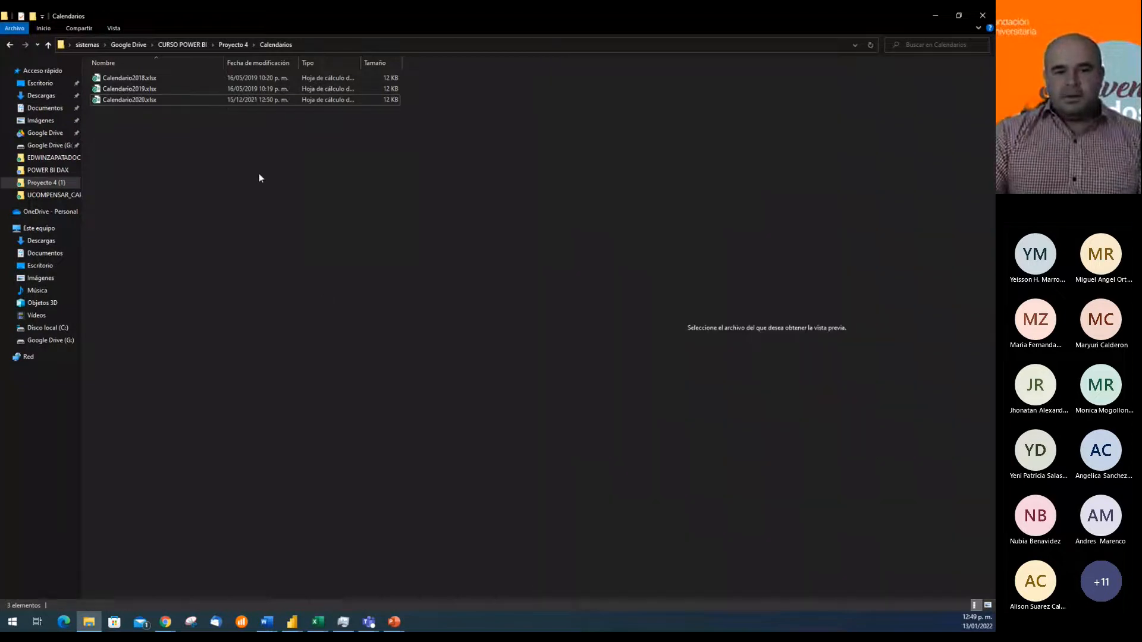
pyautogui.click(142, 100)
pyautogui.click(570, 299)
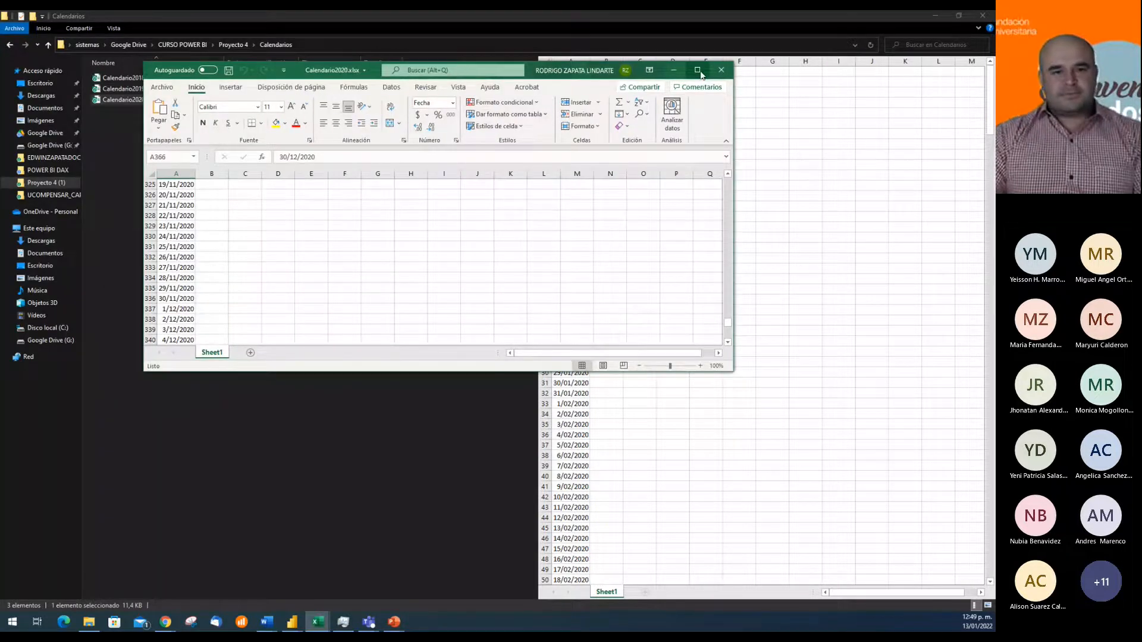
pyautogui.click(699, 71)
pyautogui.click(37, 186)
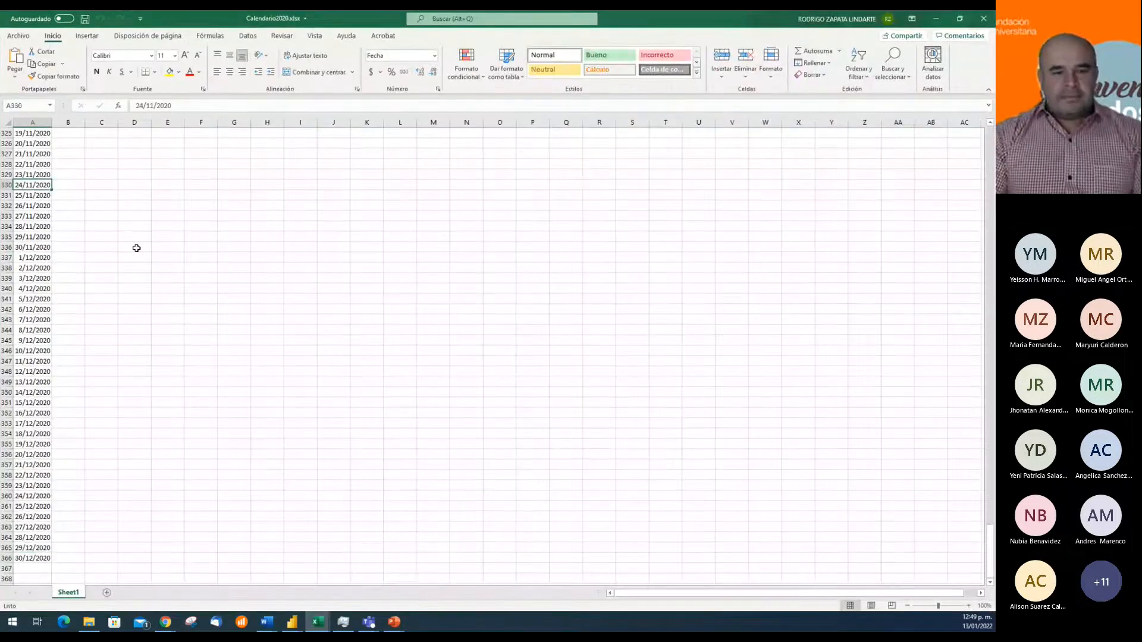
pyautogui.hotkey('ctrl', 'Home')
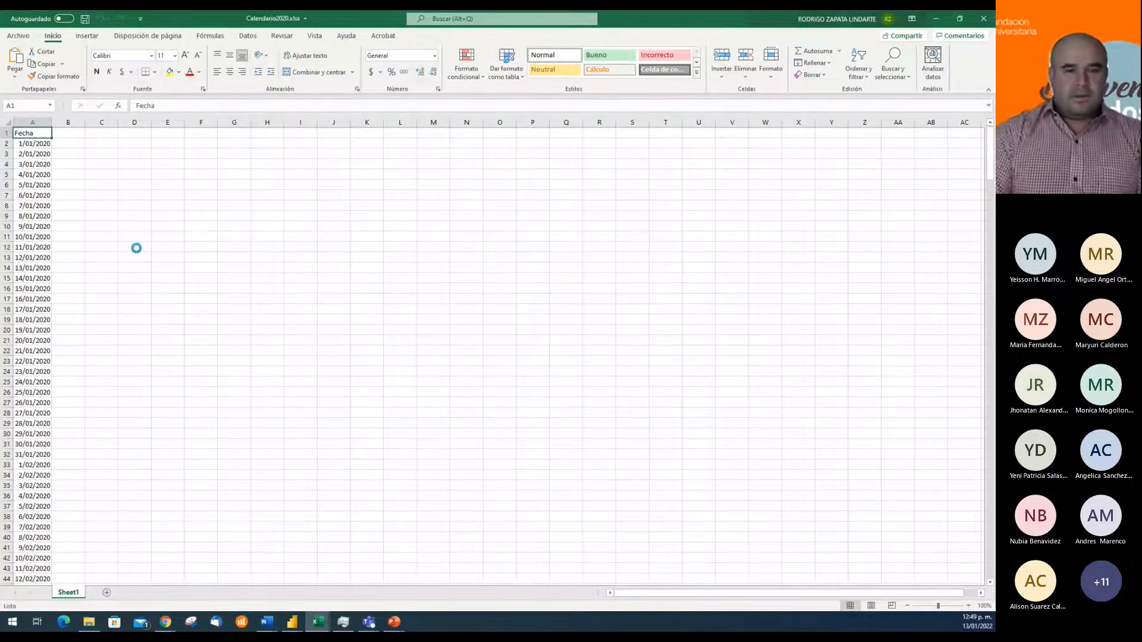
# Create a new blank workbook and enter the header Fecha in cell A1
pyautogui.hotkey('ctrl', 'n')
pyautogui.write('fecha')
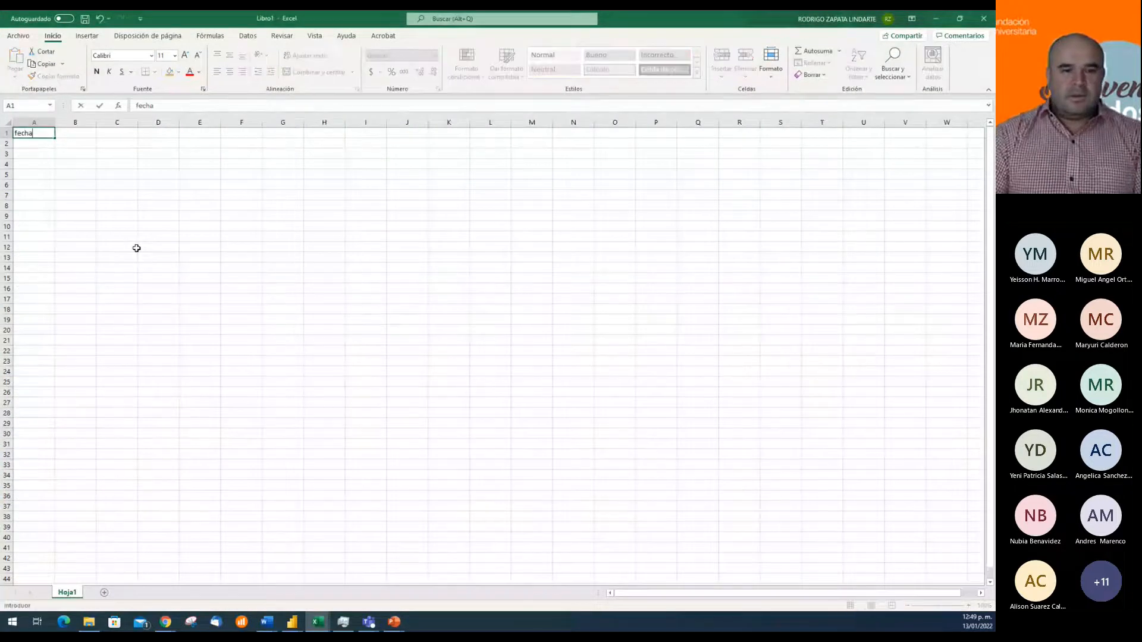
pyautogui.press('BackSpace')
pyautogui.press('BackSpace')
pyautogui.press('BackSpace')
pyautogui.press('BackSpace')
pyautogui.press('BackSpace')
pyautogui.write('Fecha')
pyautogui.press('Return')
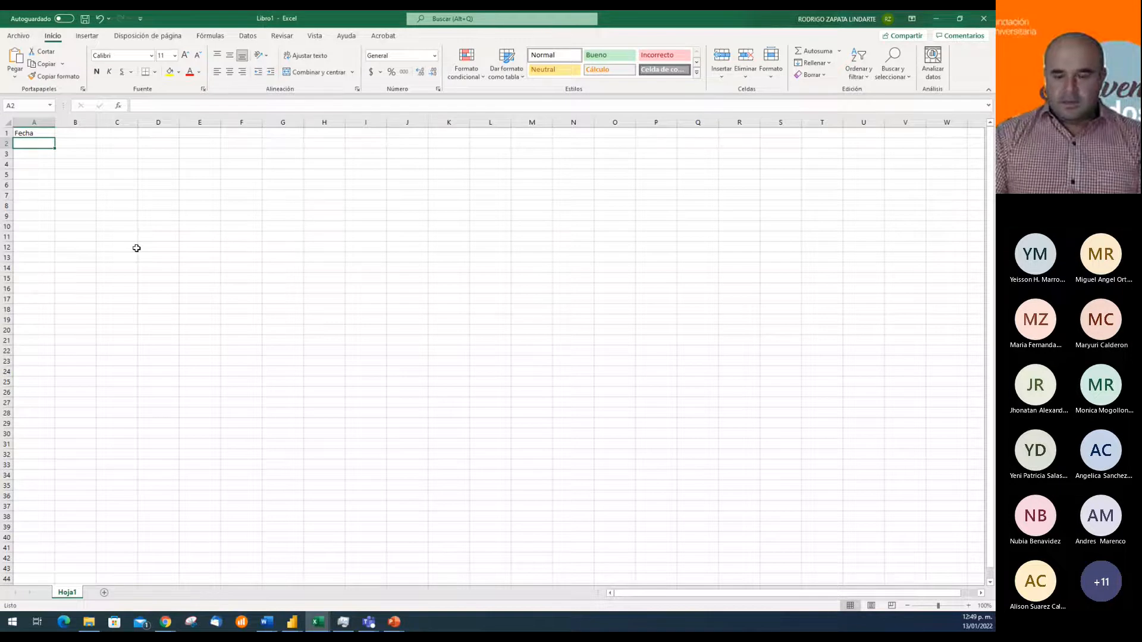
# Enter the dates 01/01/2021 in cell A2 and 01/02/2021 in cell A3
pyautogui.write('01/01/2021')
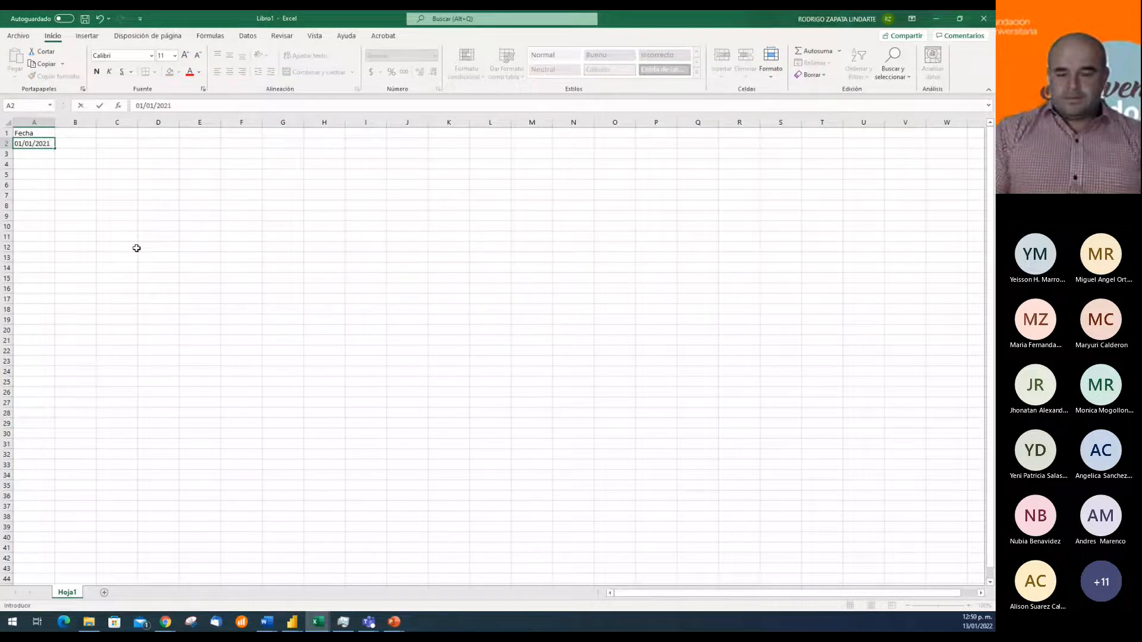
pyautogui.hotkey('ctrl', 'Return')
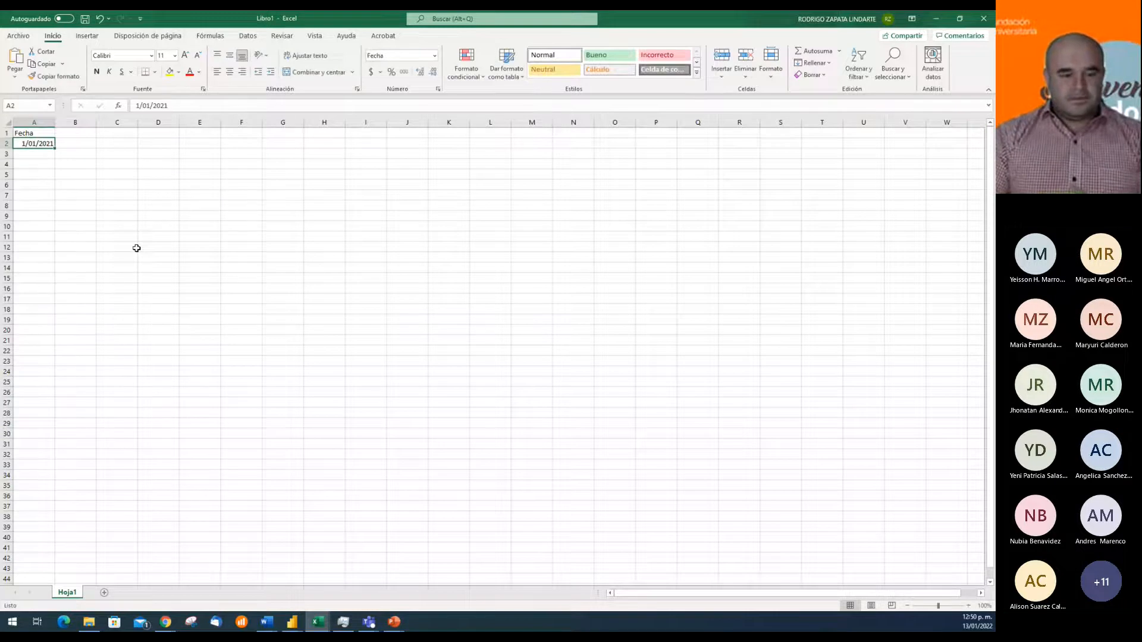
pyautogui.press('Return')
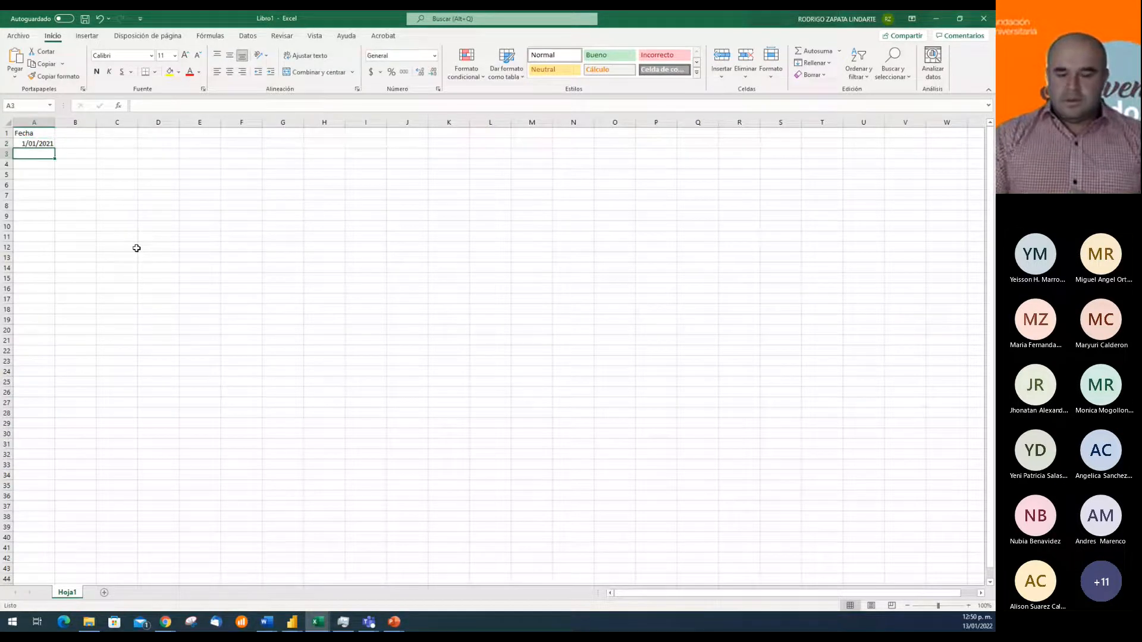
pyautogui.write('01/02/2021')
pyautogui.press('Up')
pyautogui.hotkey('shift', 'Down')
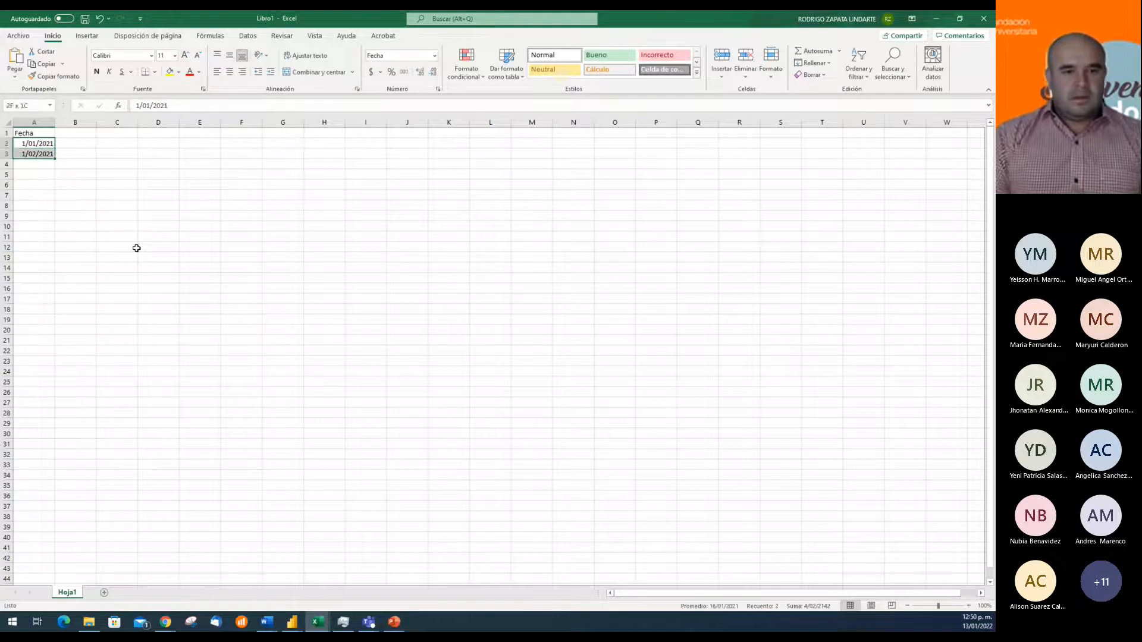
# Correct the date in cell A3 to 2/01/2021
pyautogui.click(31, 154)
pyautogui.doubleClick(26, 154)
pyautogui.press('BackSpace')
pyautogui.write('2')
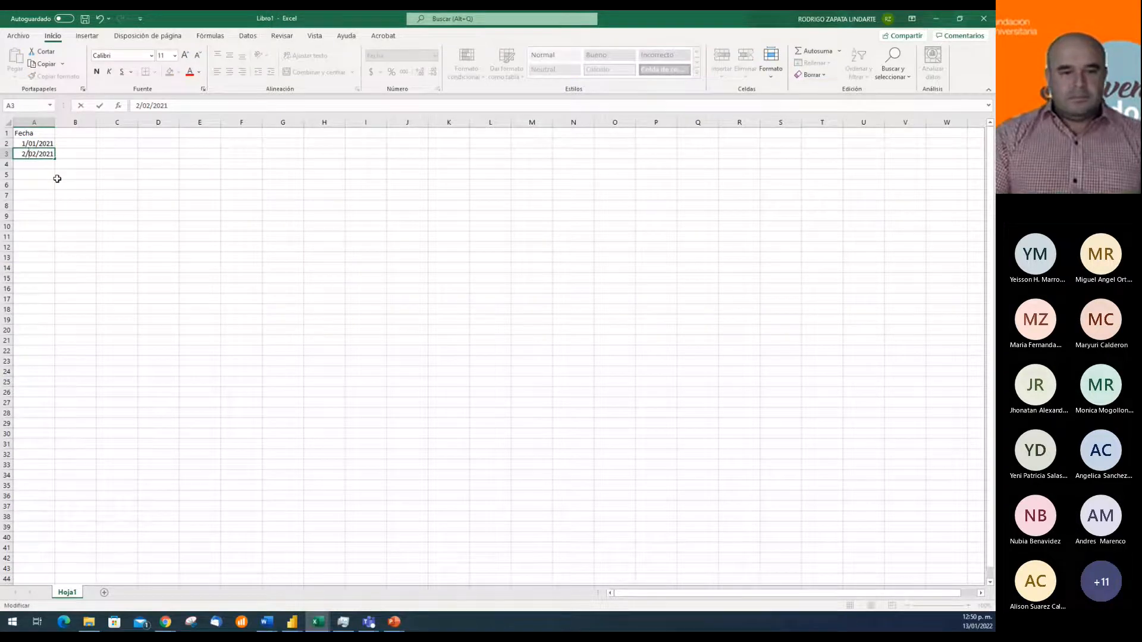
pyautogui.press('BackSpace')
pyautogui.write('1')
pyautogui.press('Return')
# Fill the daily date series from A2:A3 down column A to 23/02/2021 in row 55
pyautogui.press('Up')
pyautogui.press('Up')
pyautogui.hotkey('shift', 'Down')
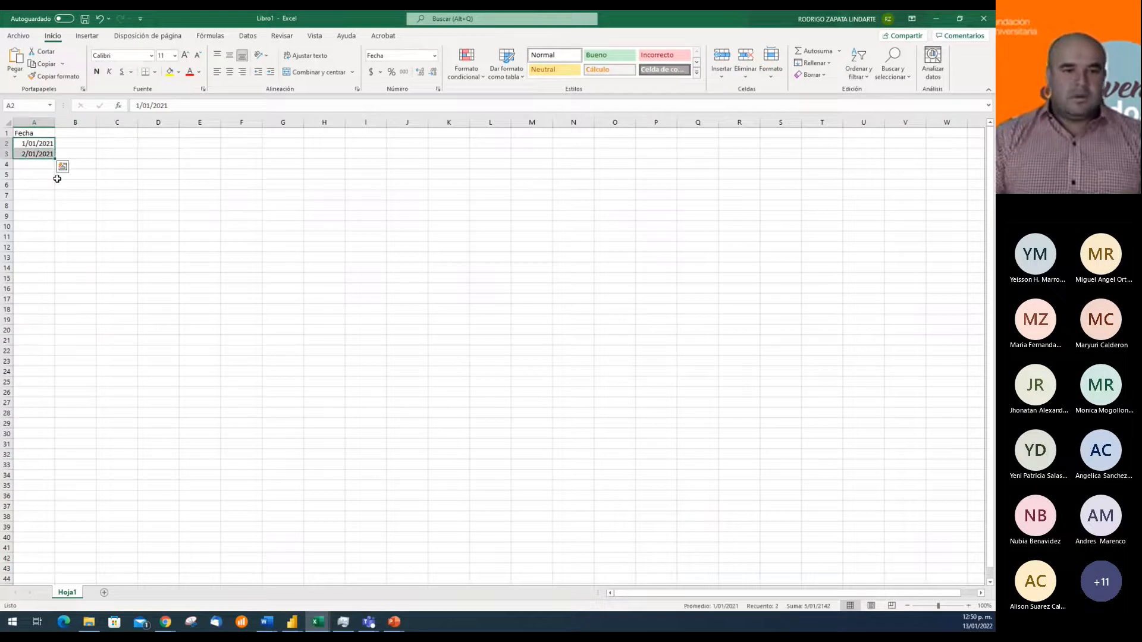
pyautogui.moveTo(57, 159); pyautogui.dragTo(62, 588)
pyautogui.scroll(-3, 118, 545)
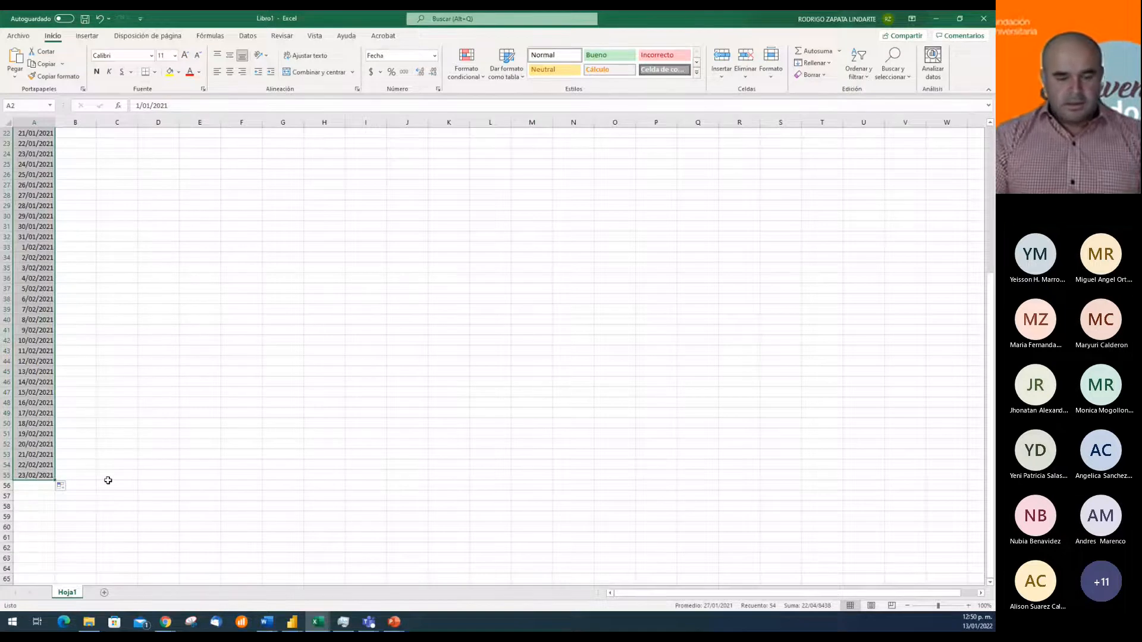
# Clear the filled dates from A2:A55 in the new workbook, keeping the Fecha header
pyautogui.press('Delete')
pyautogui.press('Up')
pyautogui.press('Down')
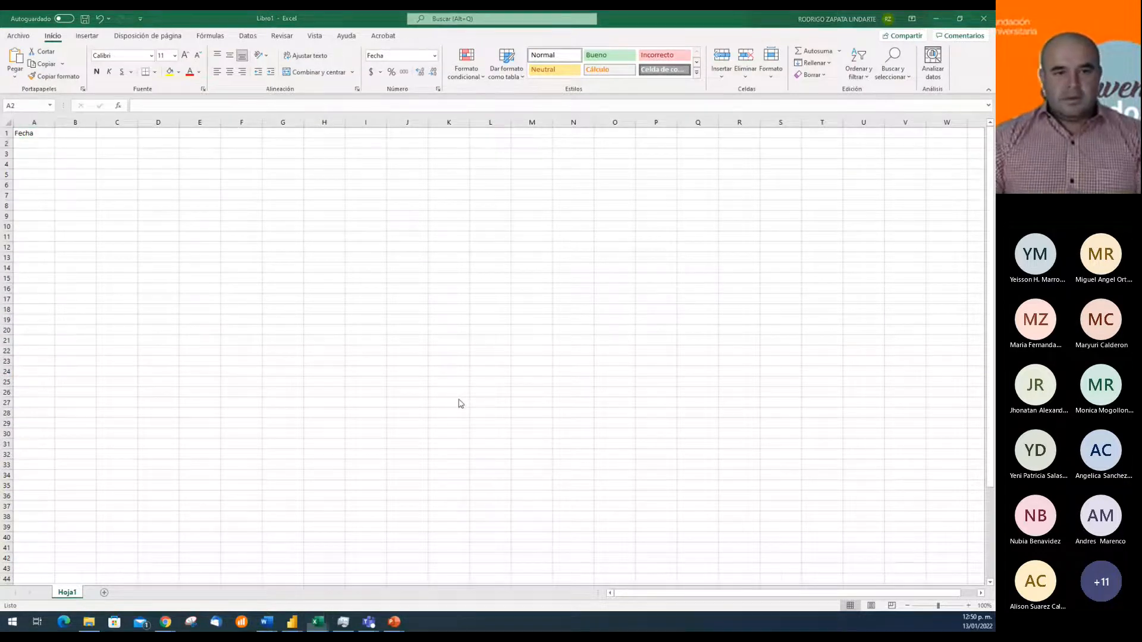
# Copy the 2020 dates in A2:A366 of Calendario2020.xlsx and paste them into the new workbook starting at A2
pyautogui.hotkey('alt', 'Tab')
pyautogui.press('Down')
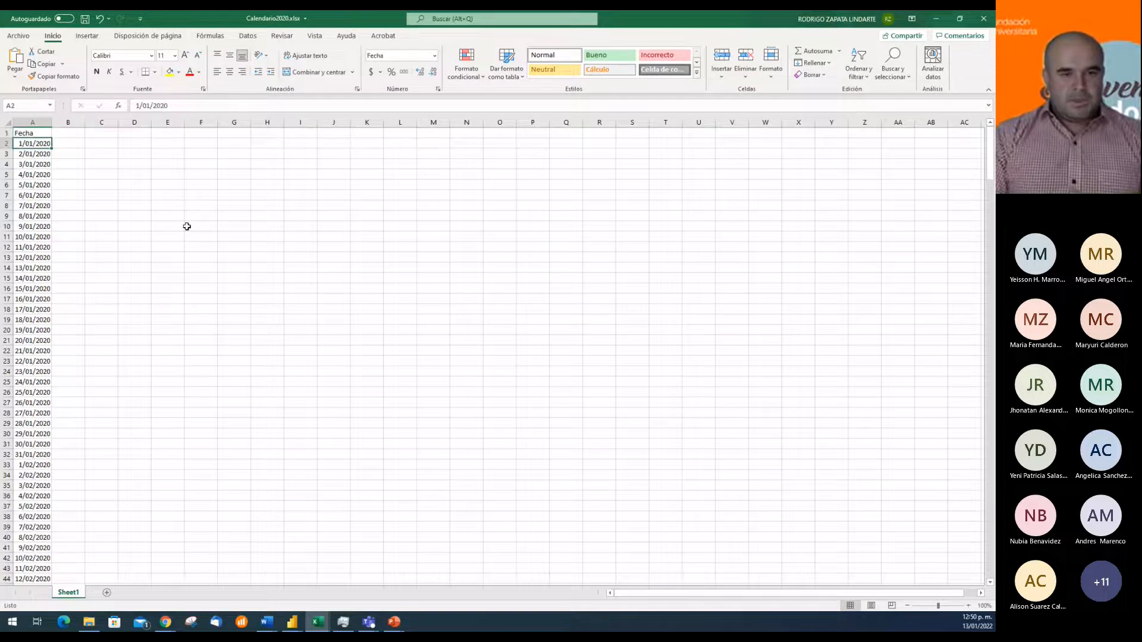
pyautogui.hotkey('ctrl', 'shift', 'Down')
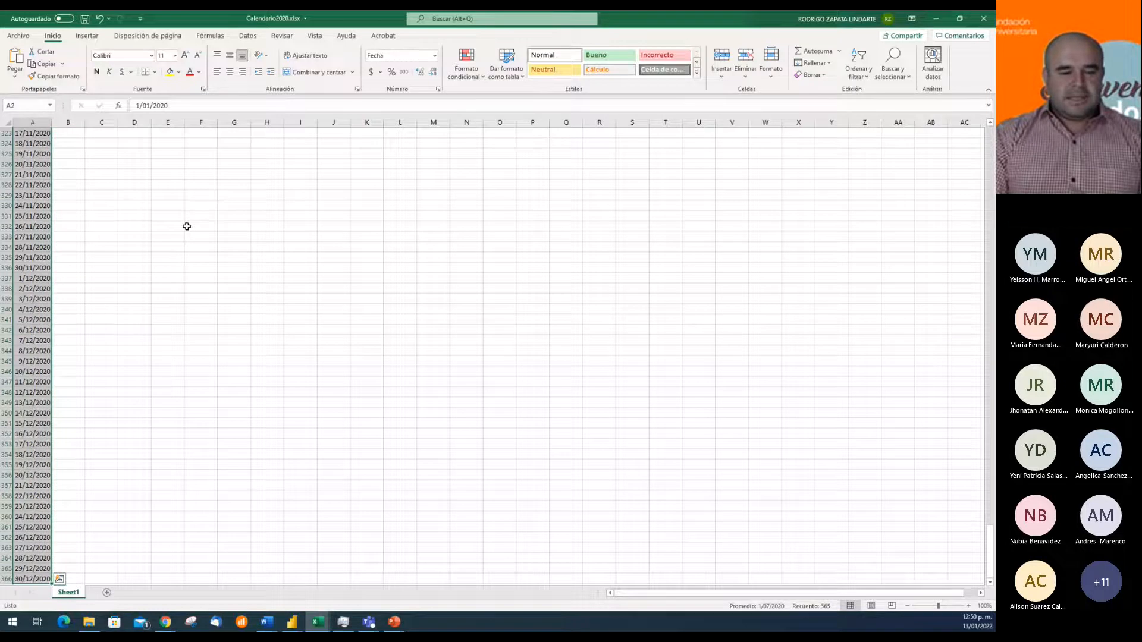
pyautogui.hotkey('ctrl', 'c')
pyautogui.hotkey('alt', 'Tab')
pyautogui.hotkey('ctrl', 'v')
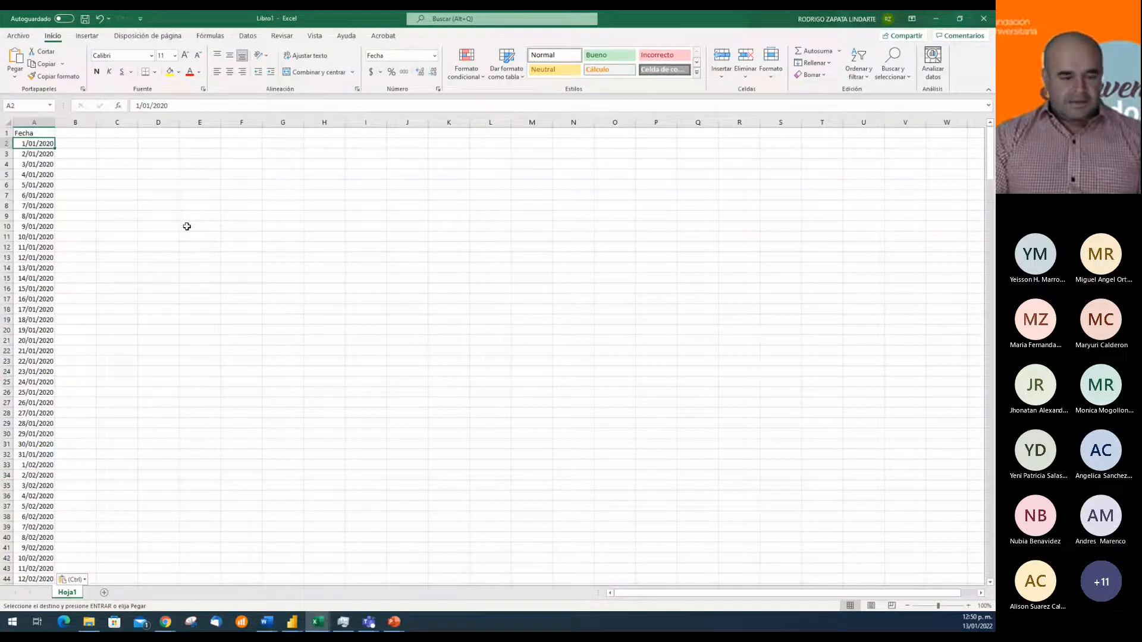
# Replace every 2020 with 2021 in the pasted dates in A2:A366
pyautogui.hotkey('shift', 'Down')
pyautogui.hotkey('ctrl', 'shift', 'Down')
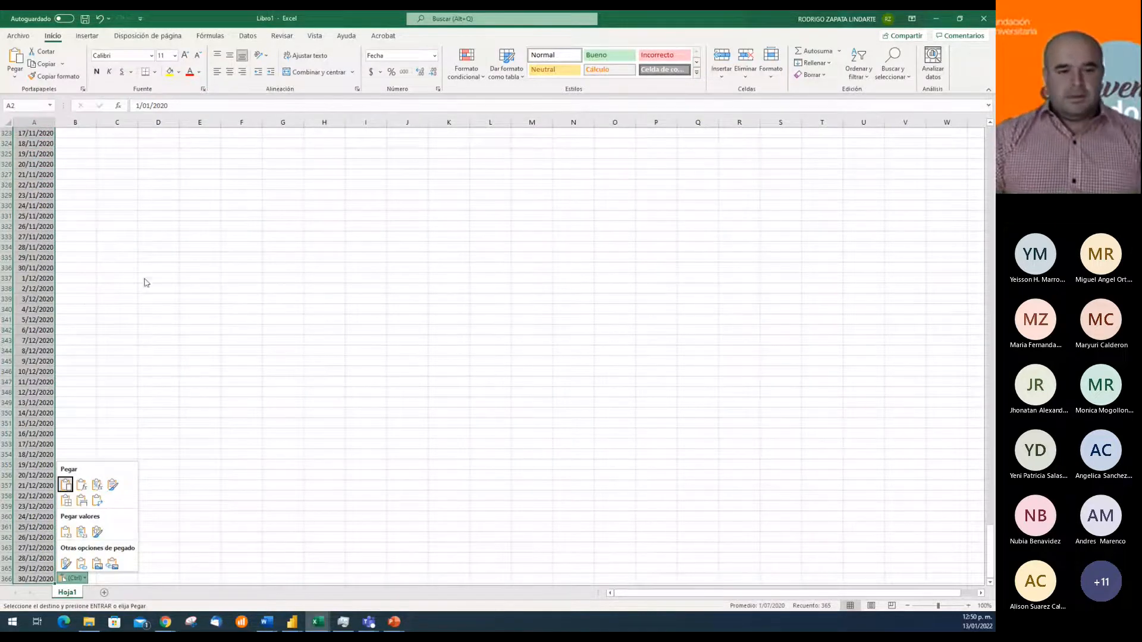
pyautogui.press('Escape')
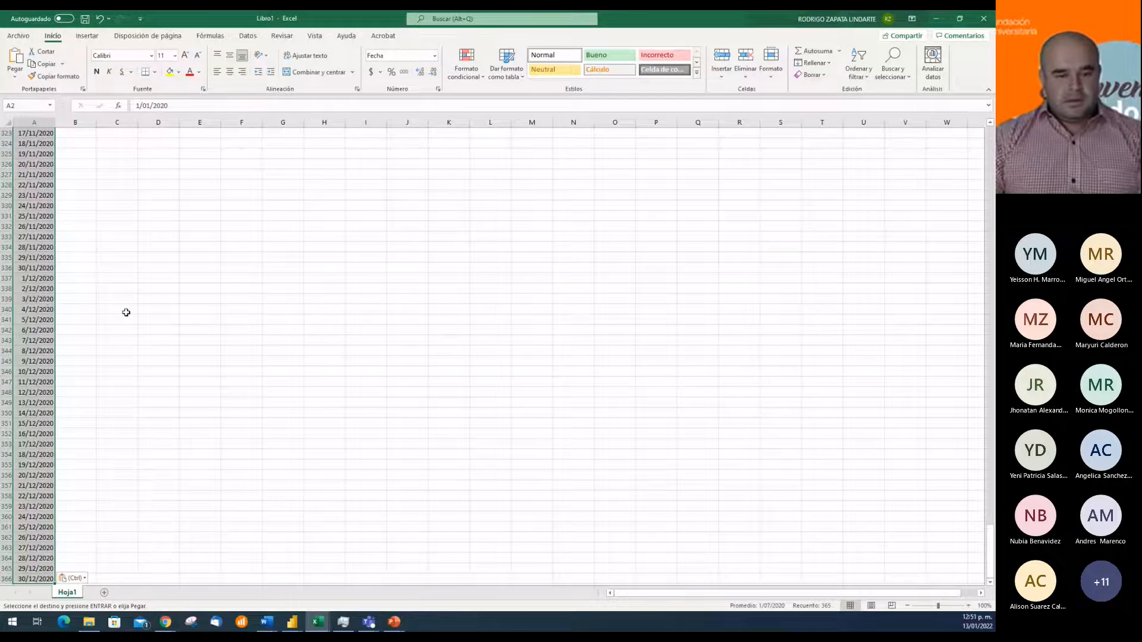
pyautogui.hotkey('ctrl', 'b')
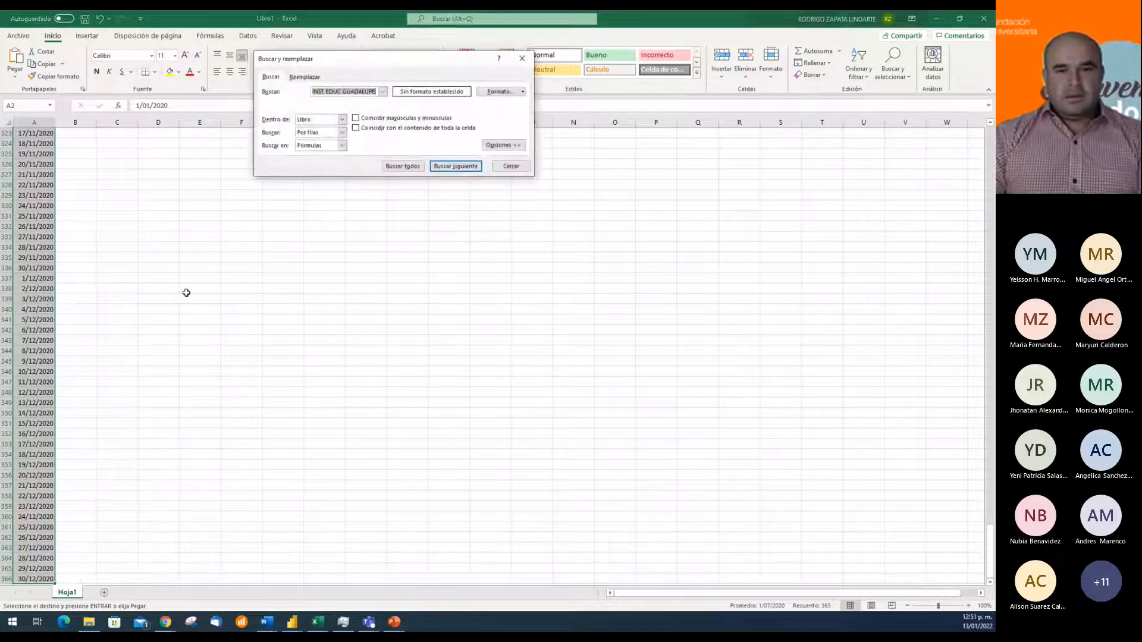
pyautogui.click(306, 77)
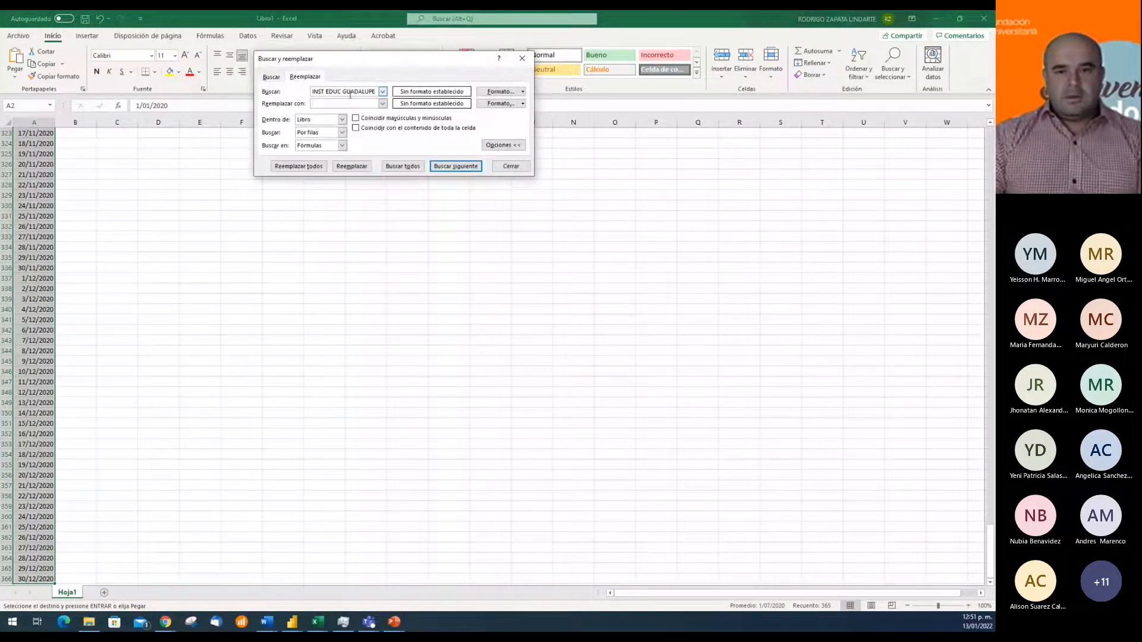
pyautogui.click(350, 92)
pyautogui.press('BackSpace')
pyautogui.press('BackSpace')
pyautogui.press('BackSpace')
pyautogui.press('BackSpace')
pyautogui.press('BackSpace')
pyautogui.press('BackSpace')
pyautogui.press('BackSpace')
pyautogui.press('BackSpace')
pyautogui.press('BackSpace')
pyautogui.press('BackSpace')
pyautogui.press('BackSpace')
pyautogui.press('BackSpace')
pyautogui.press('BackSpace')
pyautogui.press('BackSpace')
pyautogui.press('Delete')
pyautogui.press('Delete')
pyautogui.press('Delete')
pyautogui.press('Delete')
pyautogui.press('Delete')
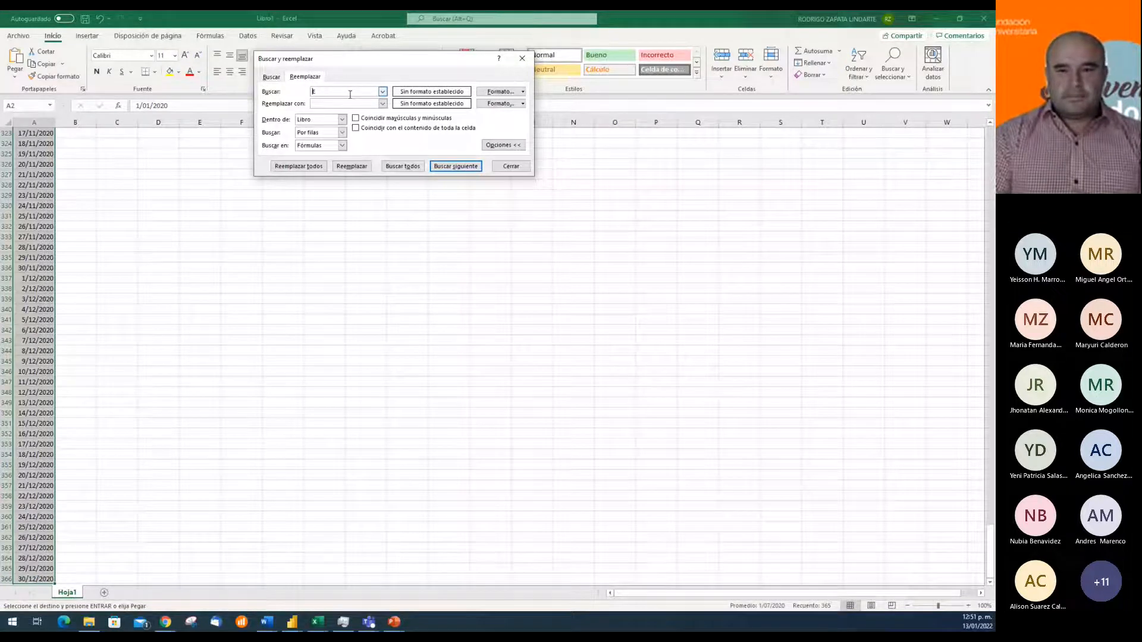
pyautogui.press('Tab')
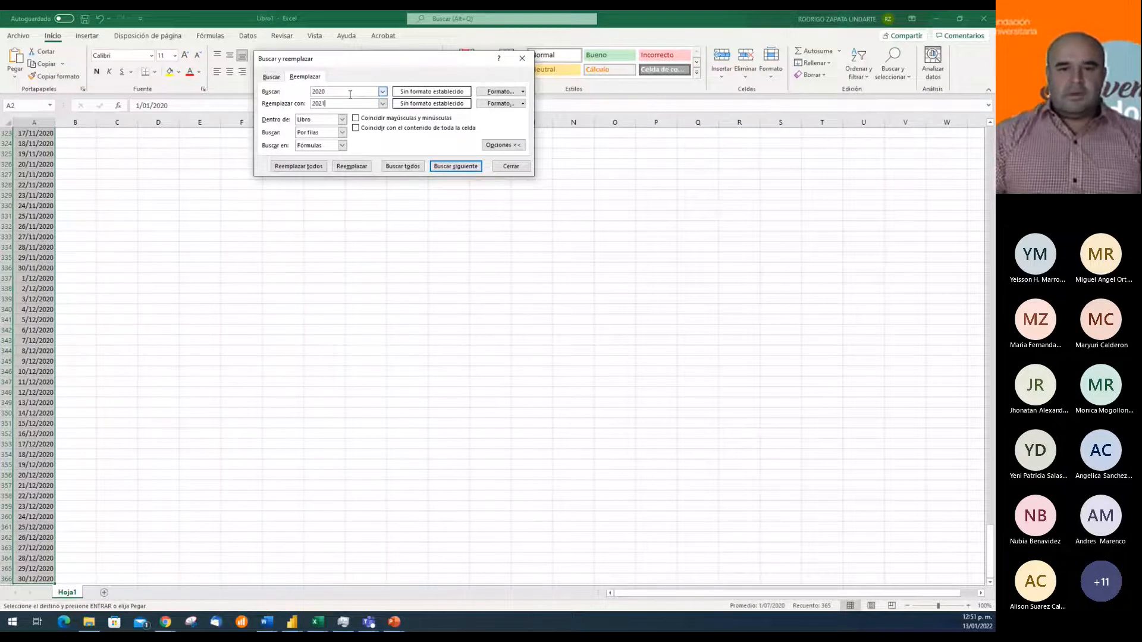
pyautogui.click(299, 166)
pyautogui.click(502, 344)
pyautogui.click(500, 167)
pyautogui.click(393, 189)
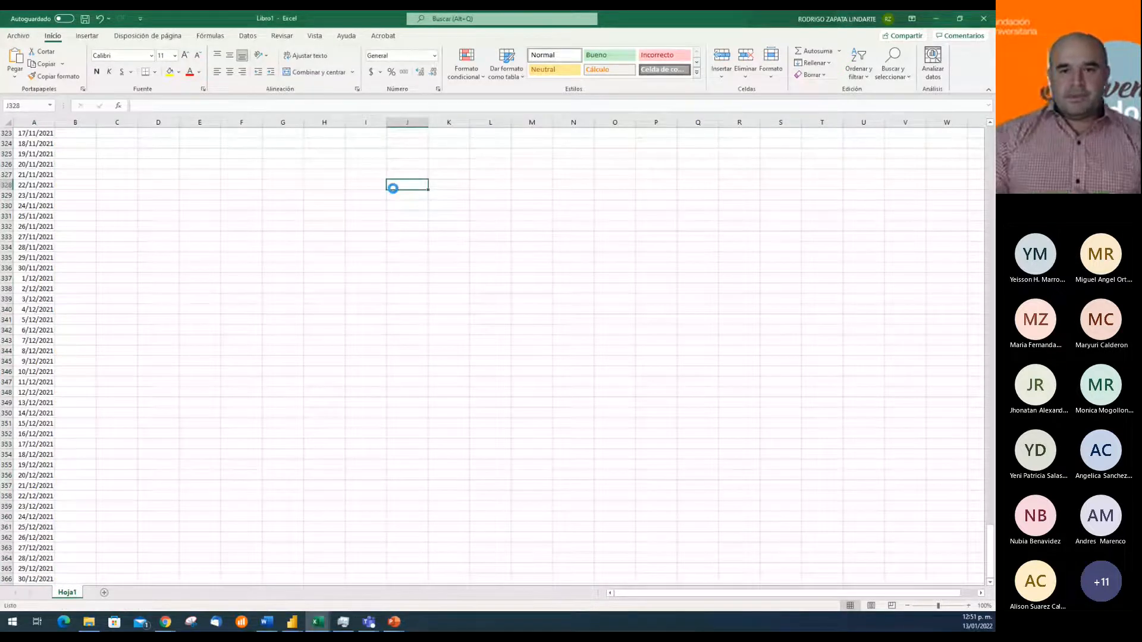
# Save the new workbook as Calendario2021 in the Calendarios folder inside Proyecto 4
pyautogui.press('F12')
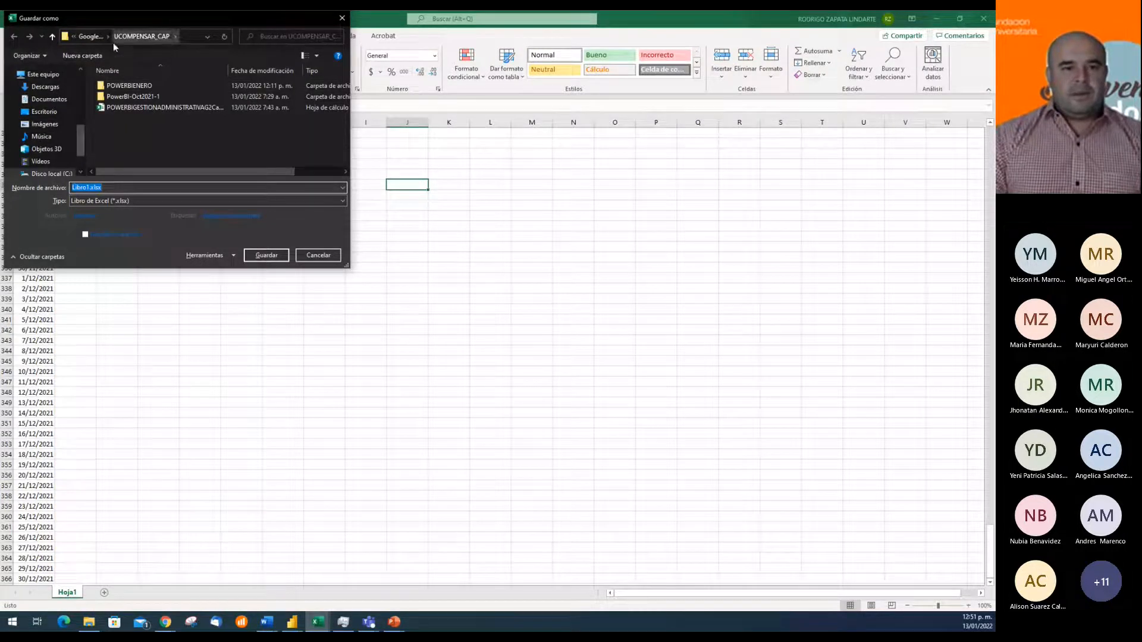
pyautogui.moveTo(82, 140); pyautogui.dragTo(81, 99)
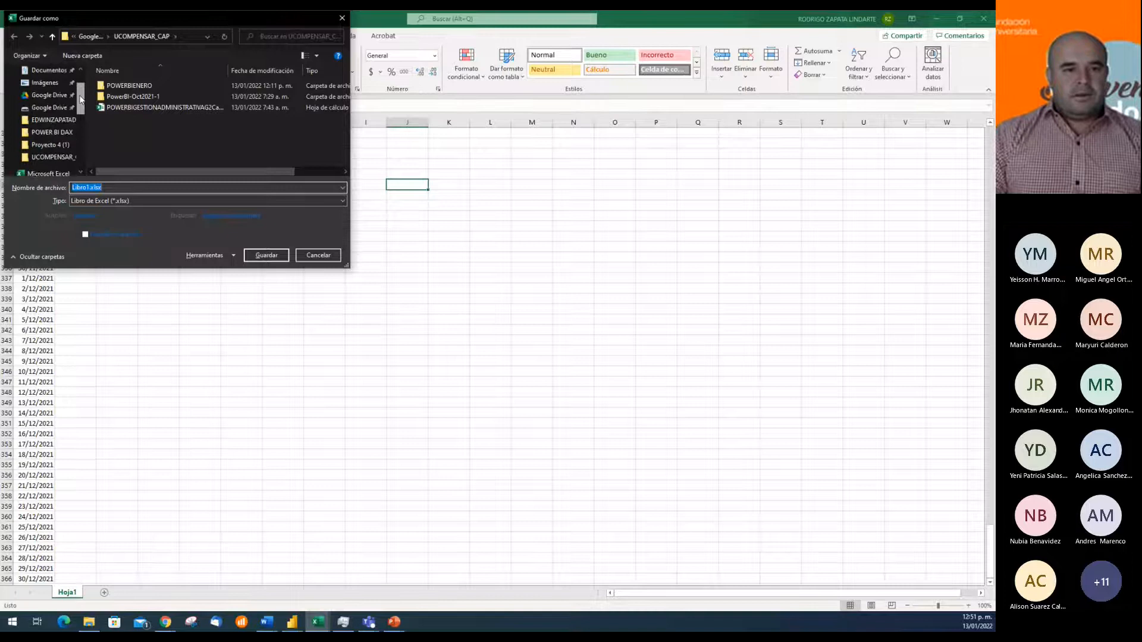
pyautogui.click(54, 145)
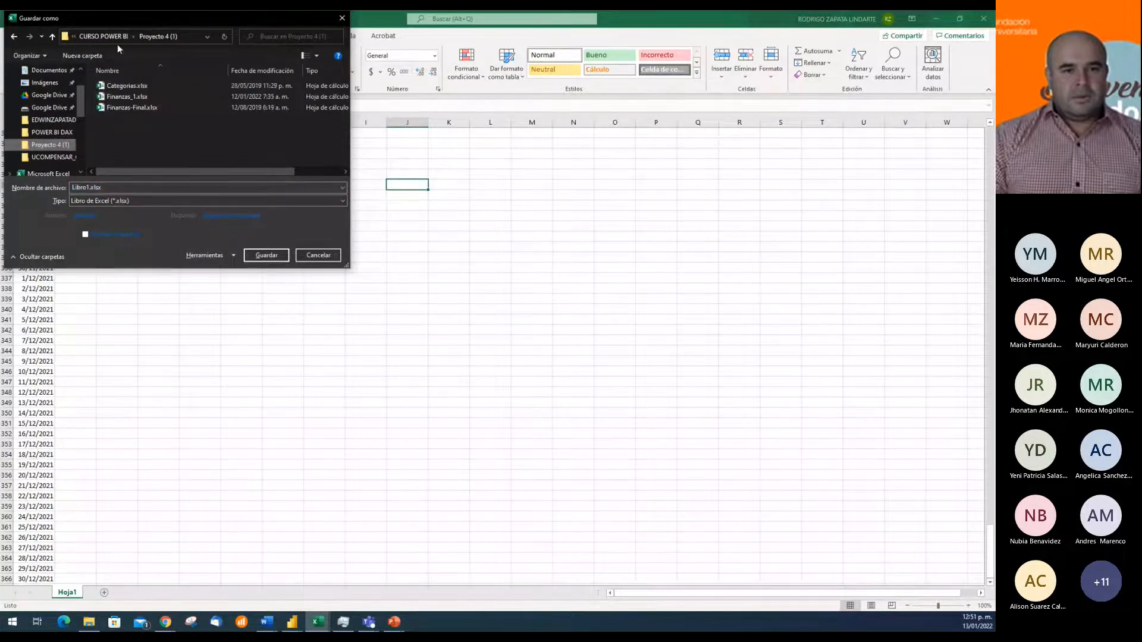
pyautogui.click(114, 37)
pyautogui.click(135, 121)
pyautogui.doubleClick(134, 119)
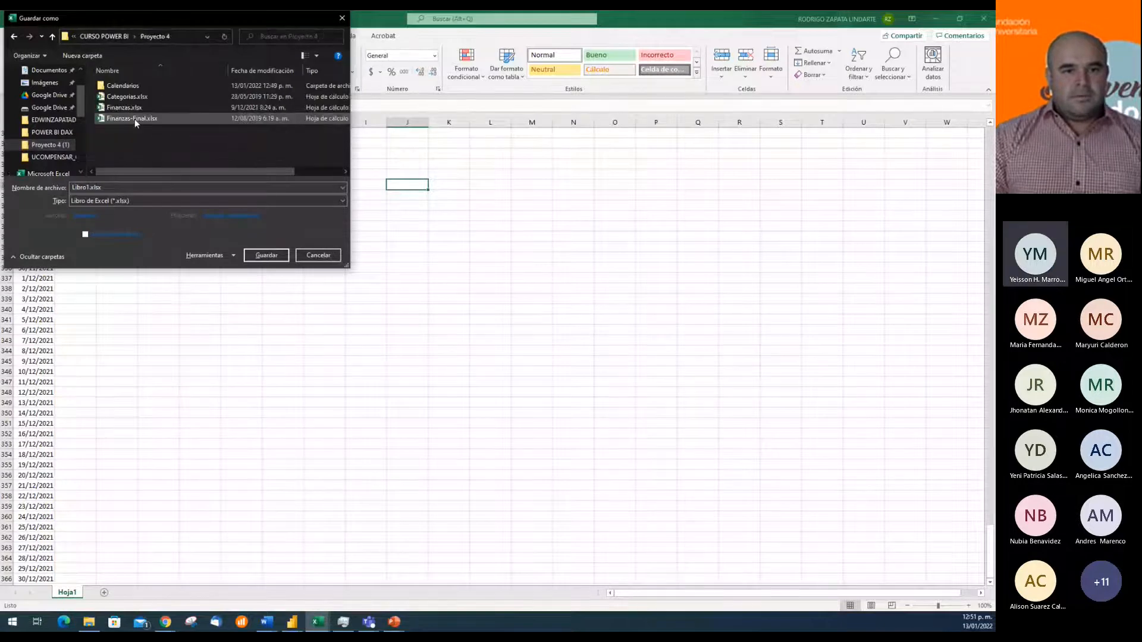
pyautogui.doubleClick(137, 87)
pyautogui.click(152, 188)
pyautogui.write('Cal')
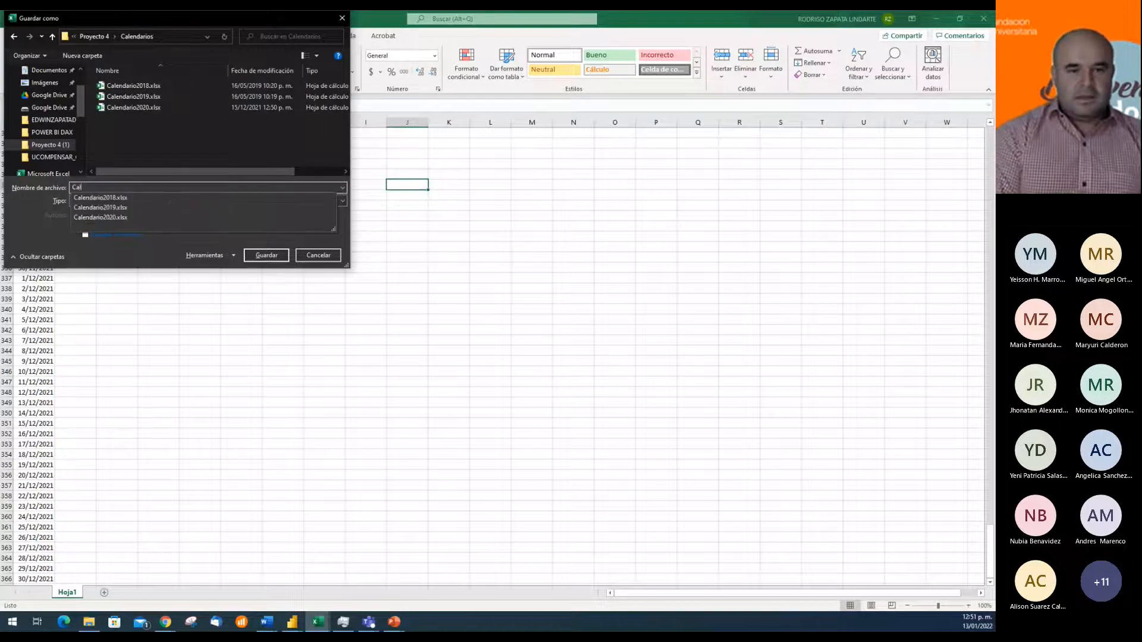
pyautogui.write('endario2021')
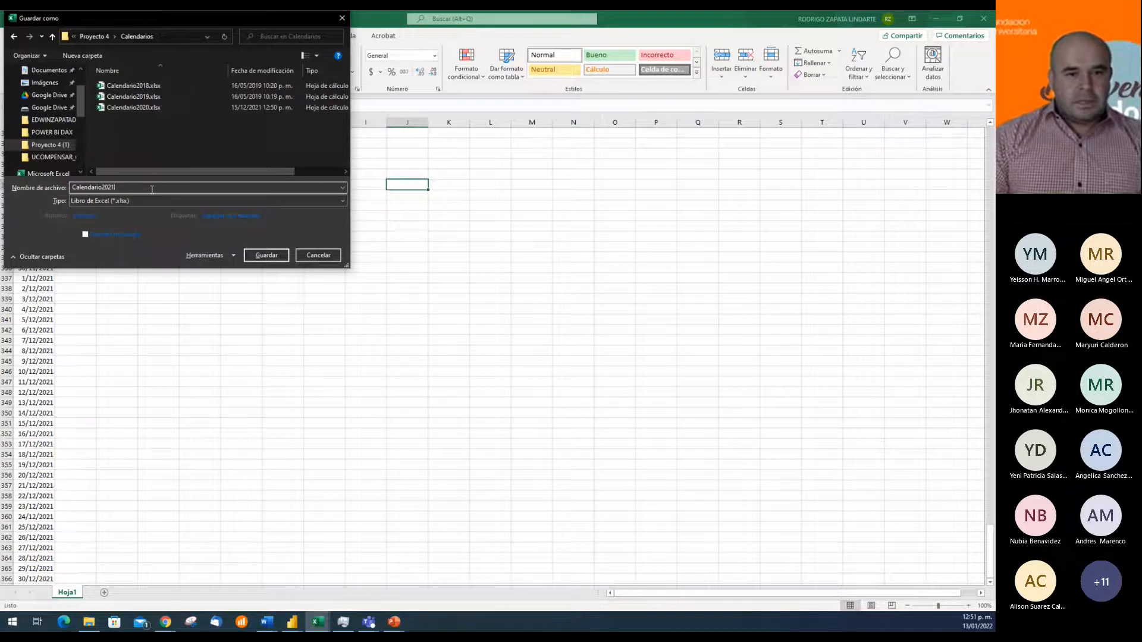
pyautogui.click(267, 255)
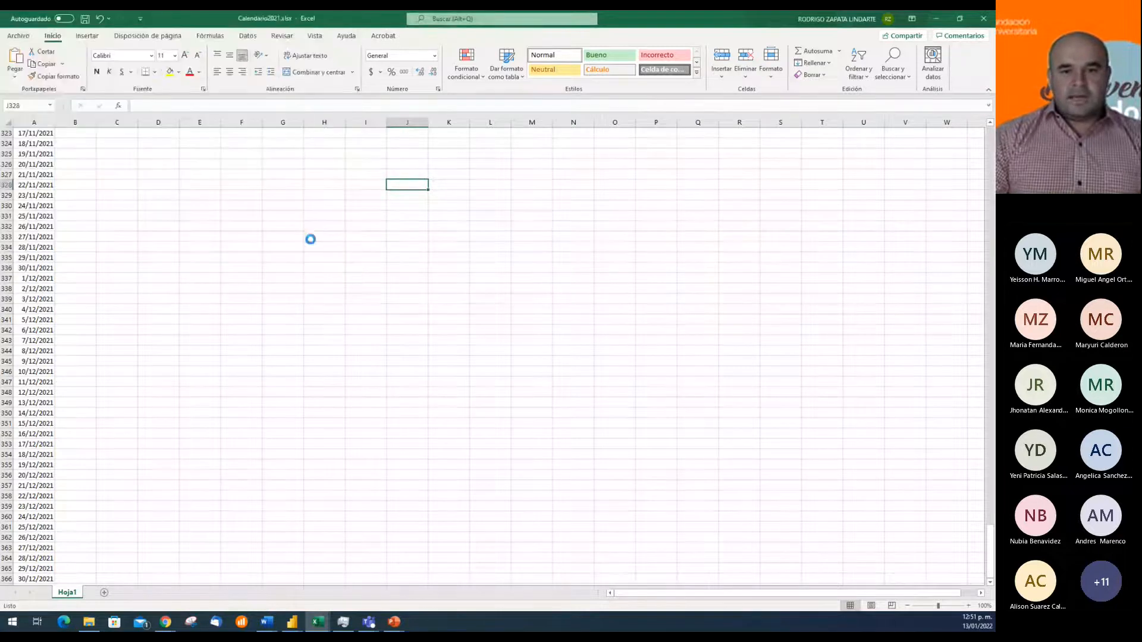
pyautogui.click(327, 221)
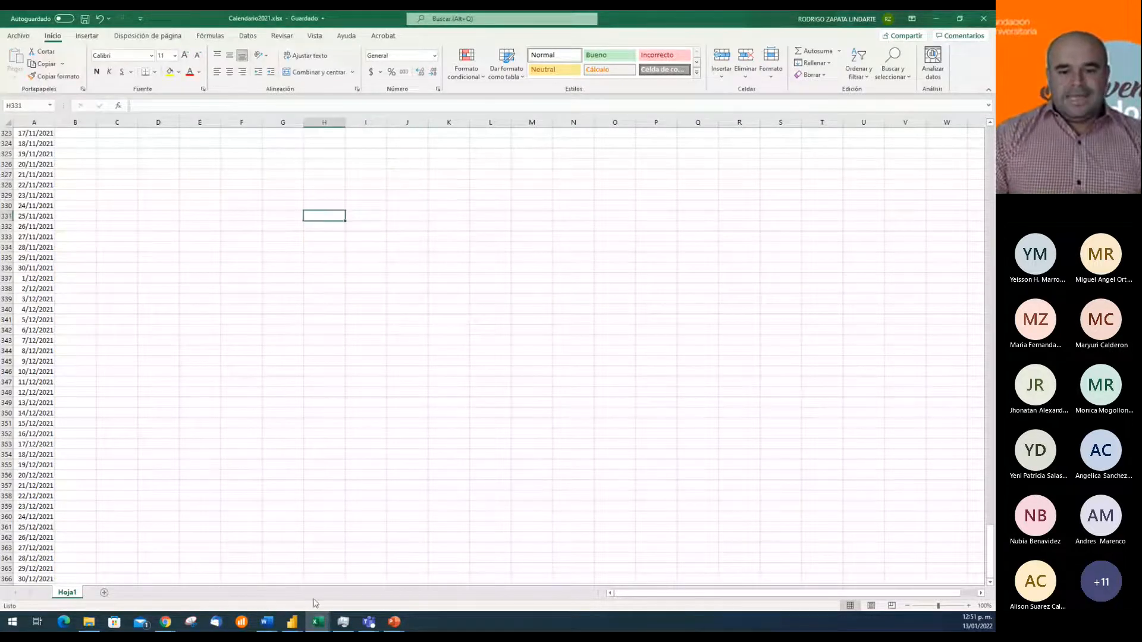
# Switch to the proyecto2_aviomar report in Power BI Desktop and try to refresh all its data
pyautogui.moveTo(287, 627)
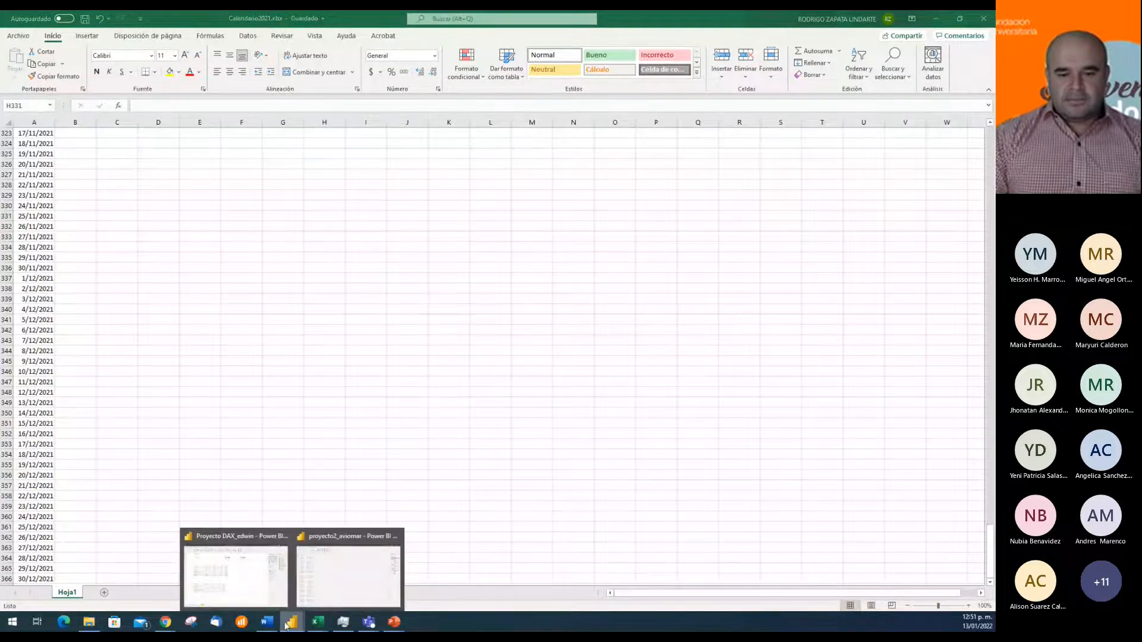
pyautogui.click(322, 604)
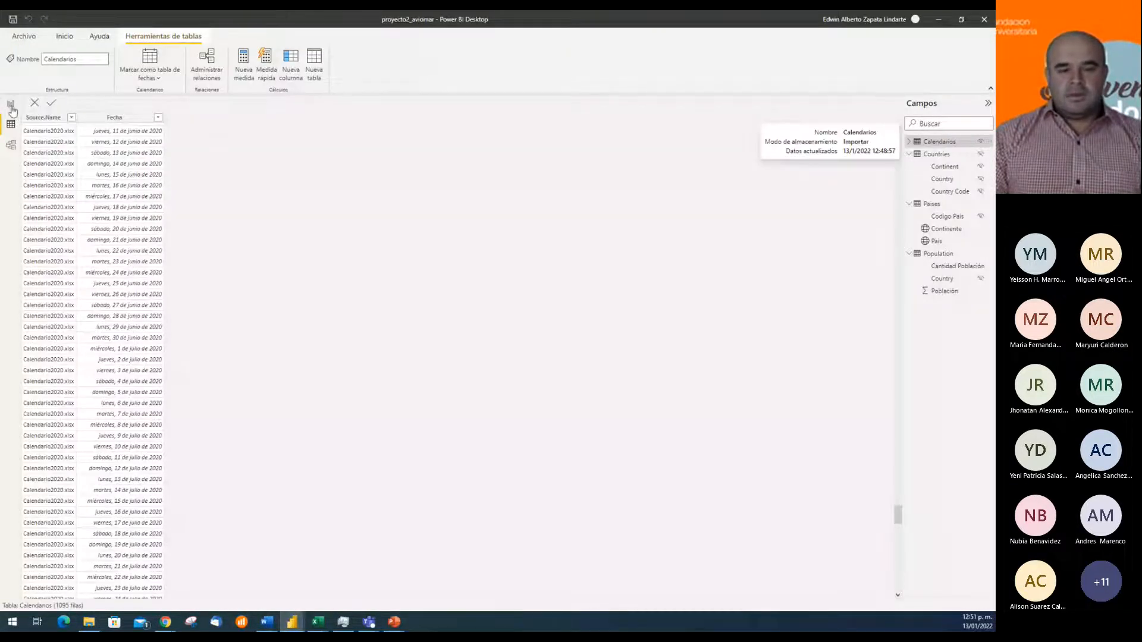
pyautogui.hotkey('alt', 'Tab')
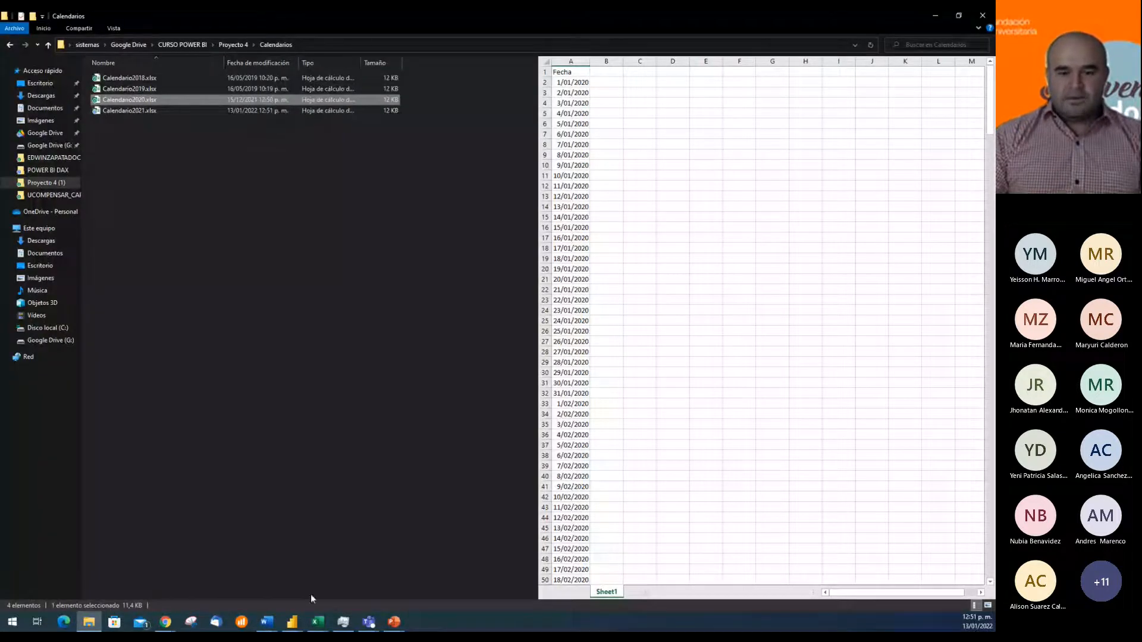
pyautogui.click(293, 621)
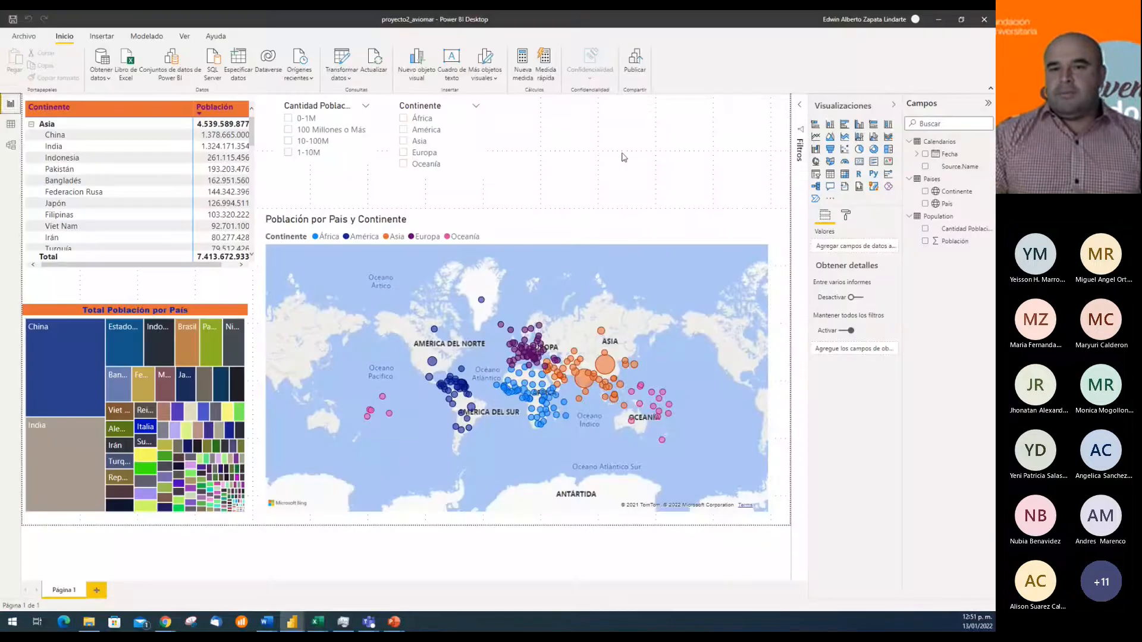
pyautogui.click(372, 62)
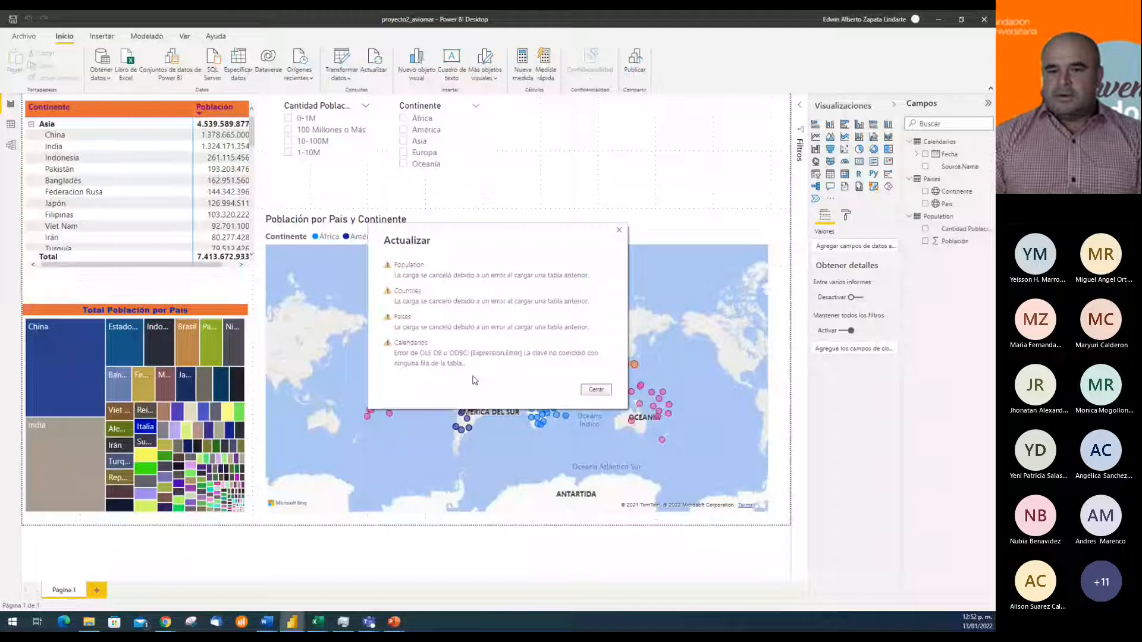
pyautogui.click(596, 390)
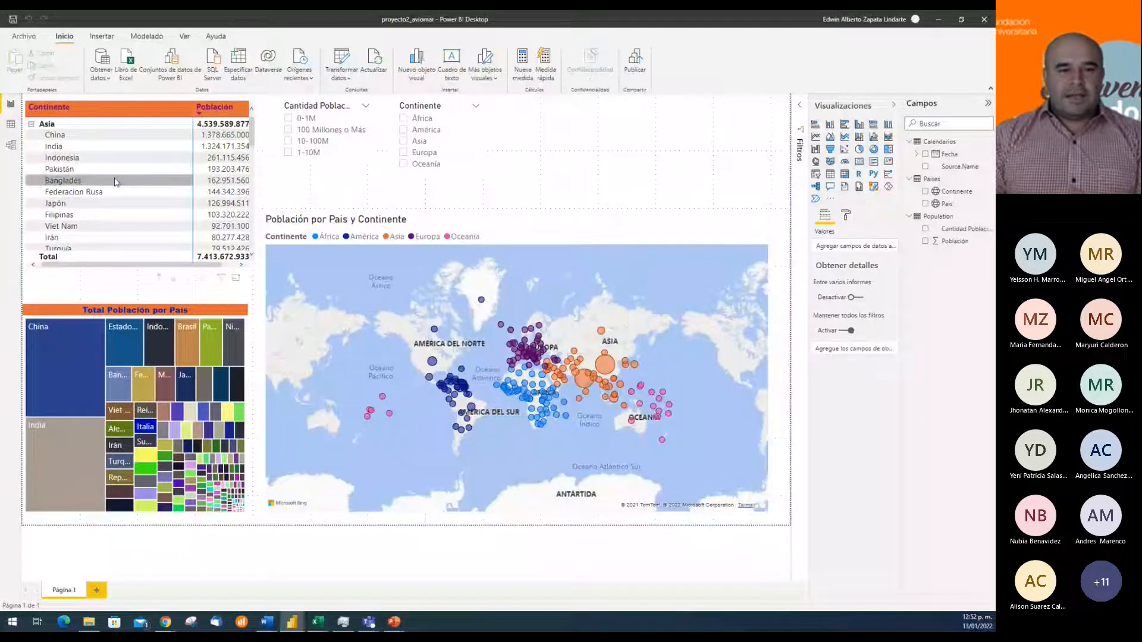
# Move the Calendarios table closer to the other tables in the model diagram, placing it above Paises
pyautogui.click(11, 145)
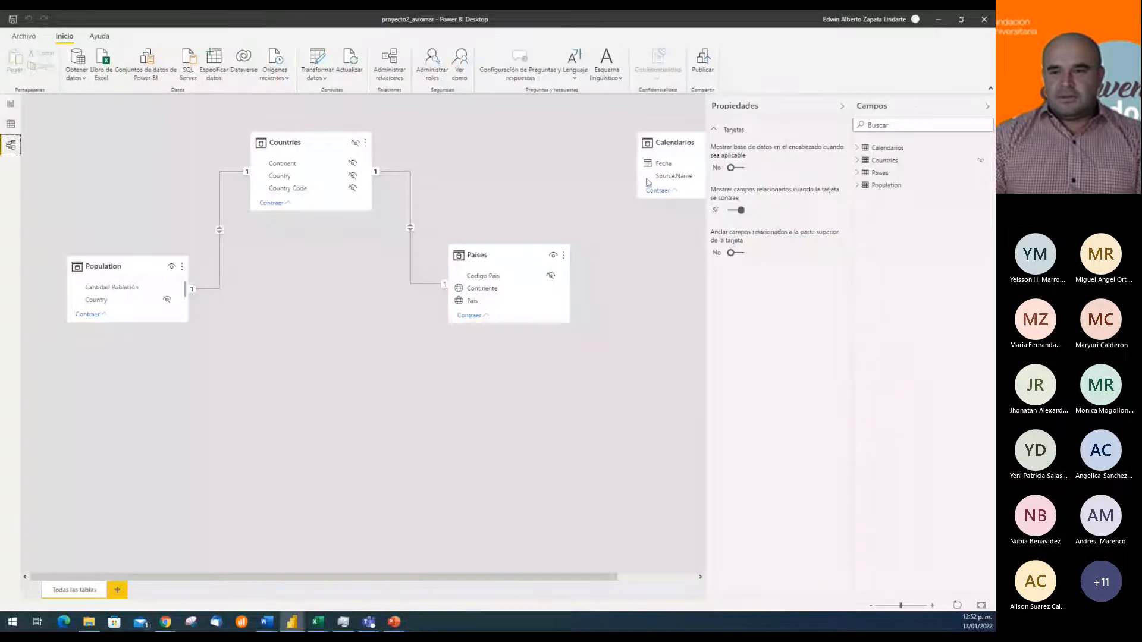
pyautogui.moveTo(669, 144); pyautogui.dragTo(514, 143)
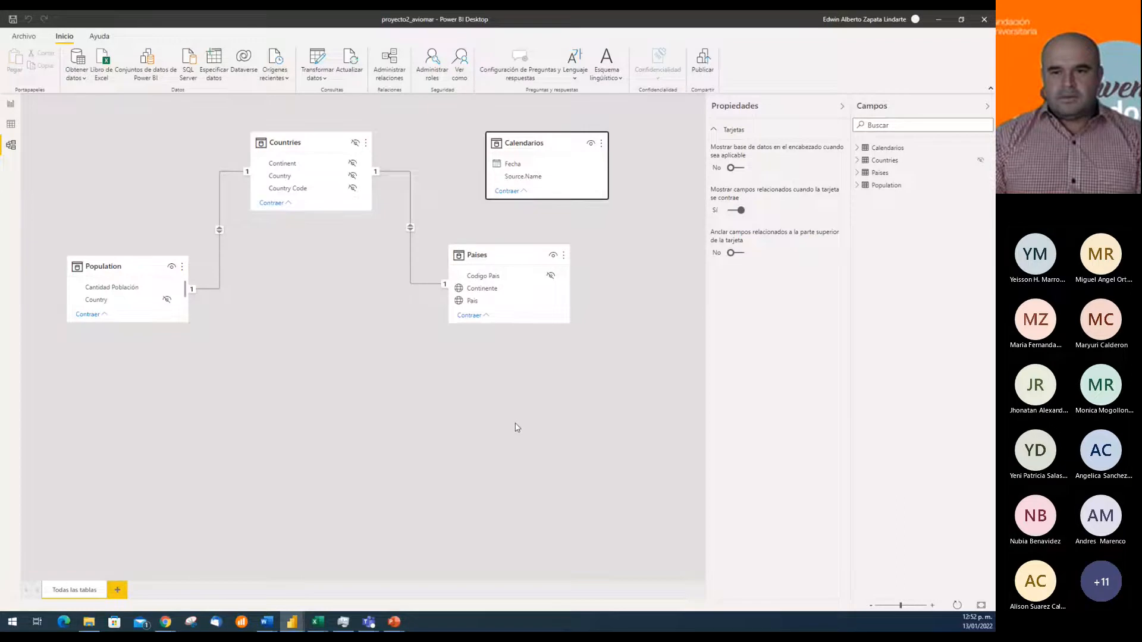
pyautogui.click(12, 105)
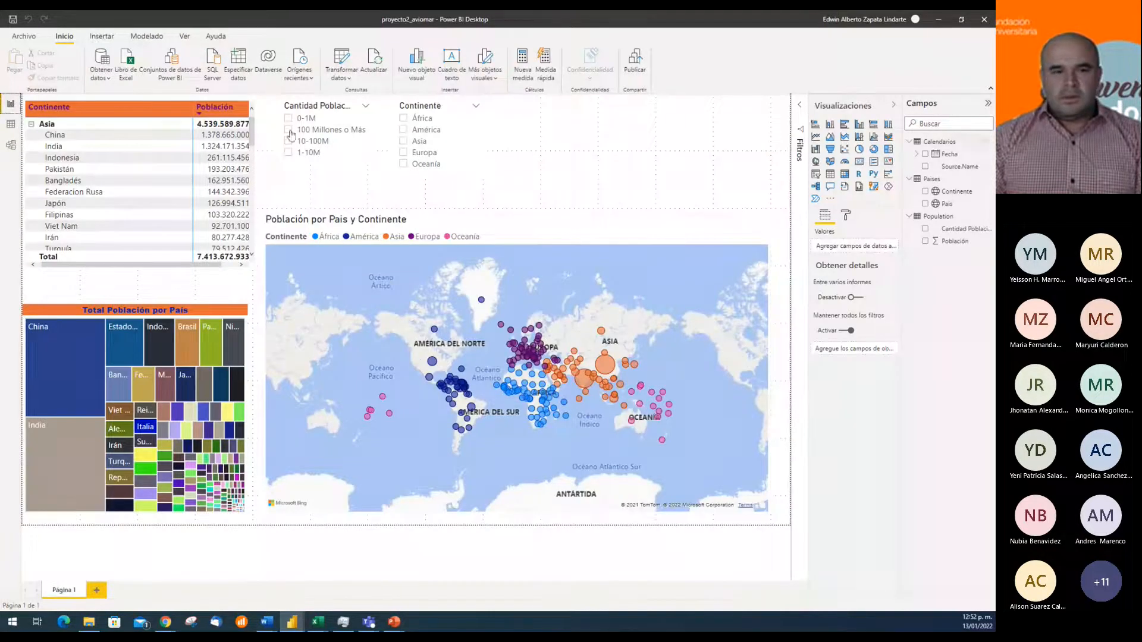
# Look through the loaded rows of the Calendarios table
pyautogui.click(11, 125)
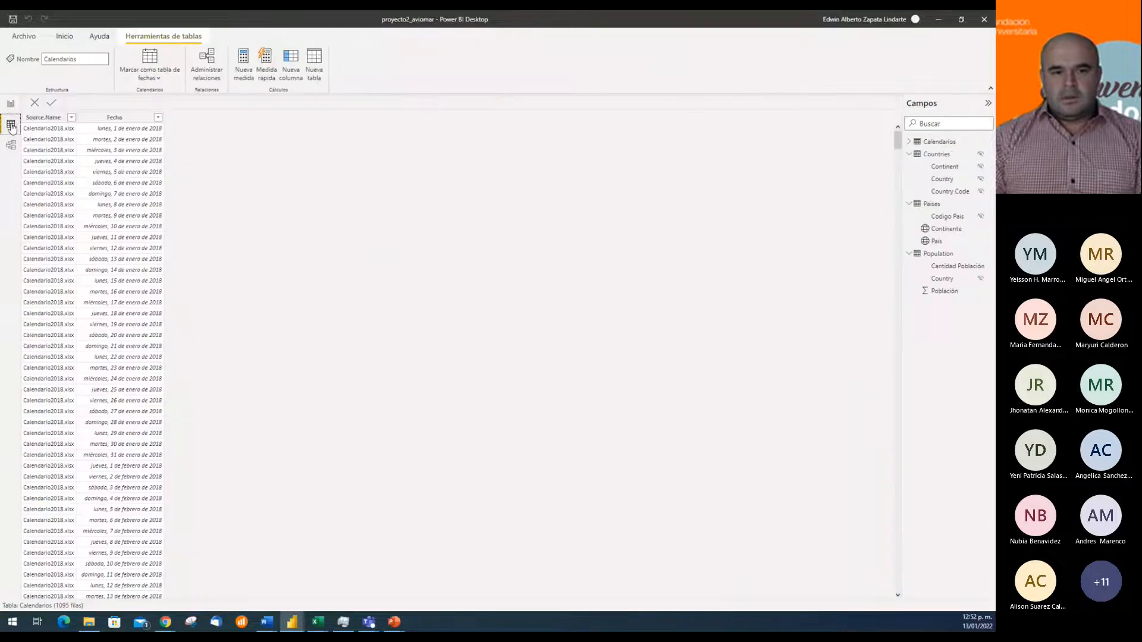
pyautogui.scroll(-10, 570, 388)
pyautogui.scroll(-20, 573, 387)
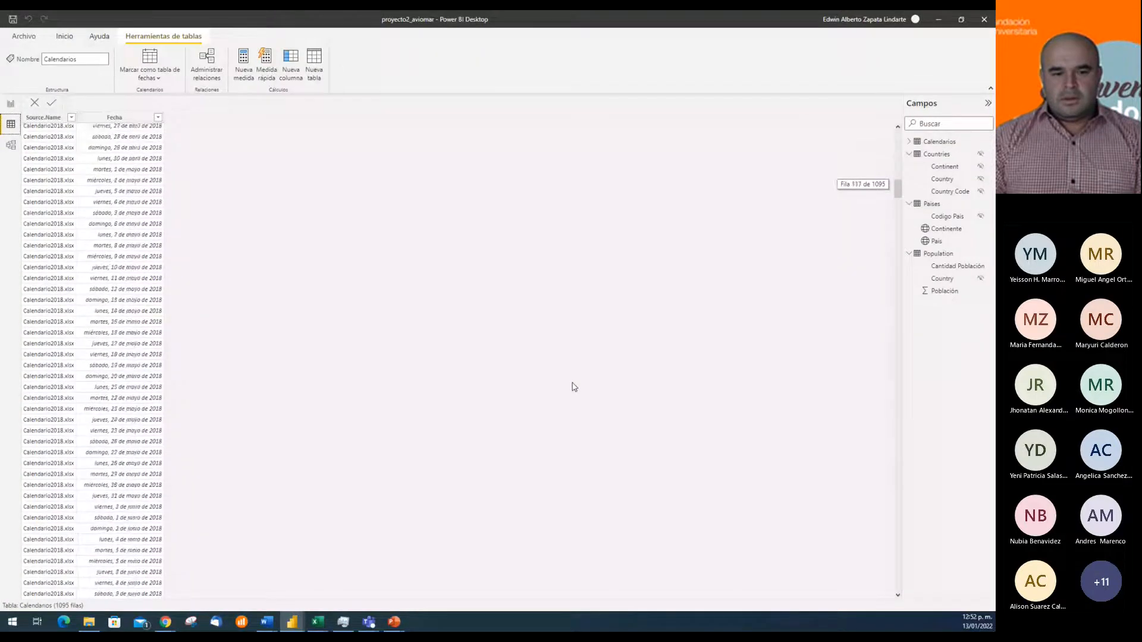
# Switch to Excel and compare the date column and sheet of Calendario2021.xlsx with those of Calendario2020.xlsx
pyautogui.moveTo(318, 627)
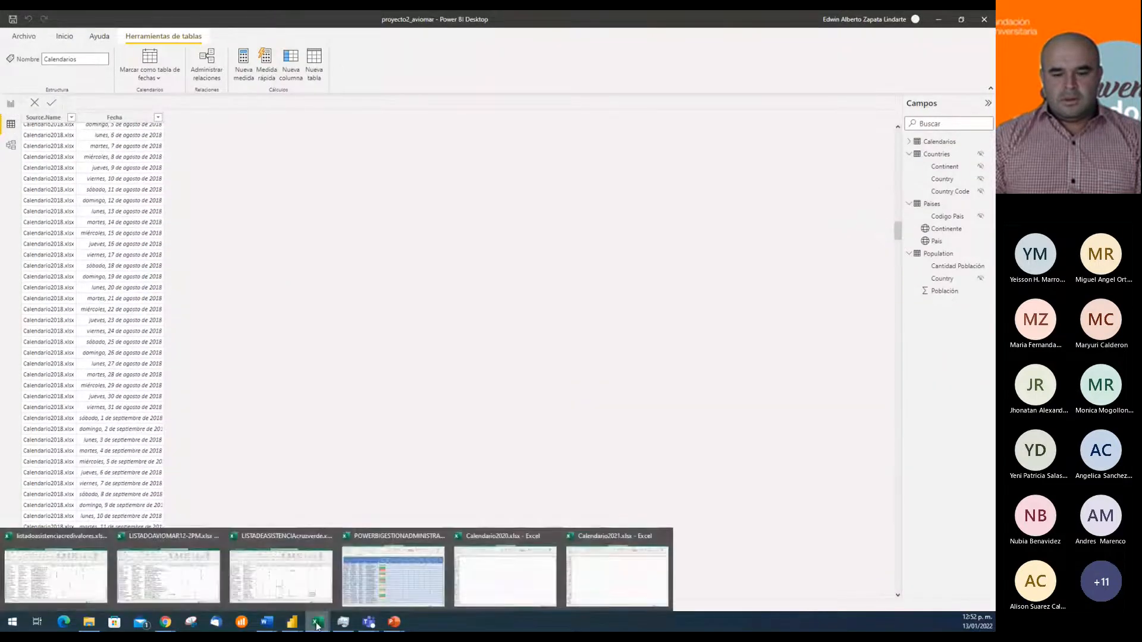
pyautogui.click(597, 581)
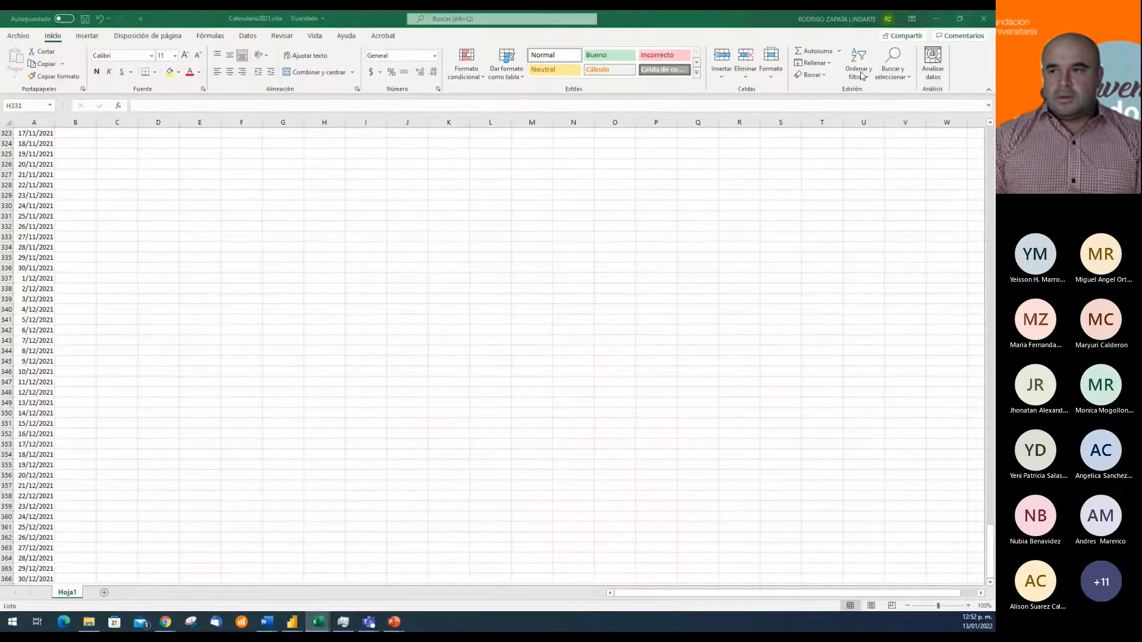
pyautogui.click(35, 215)
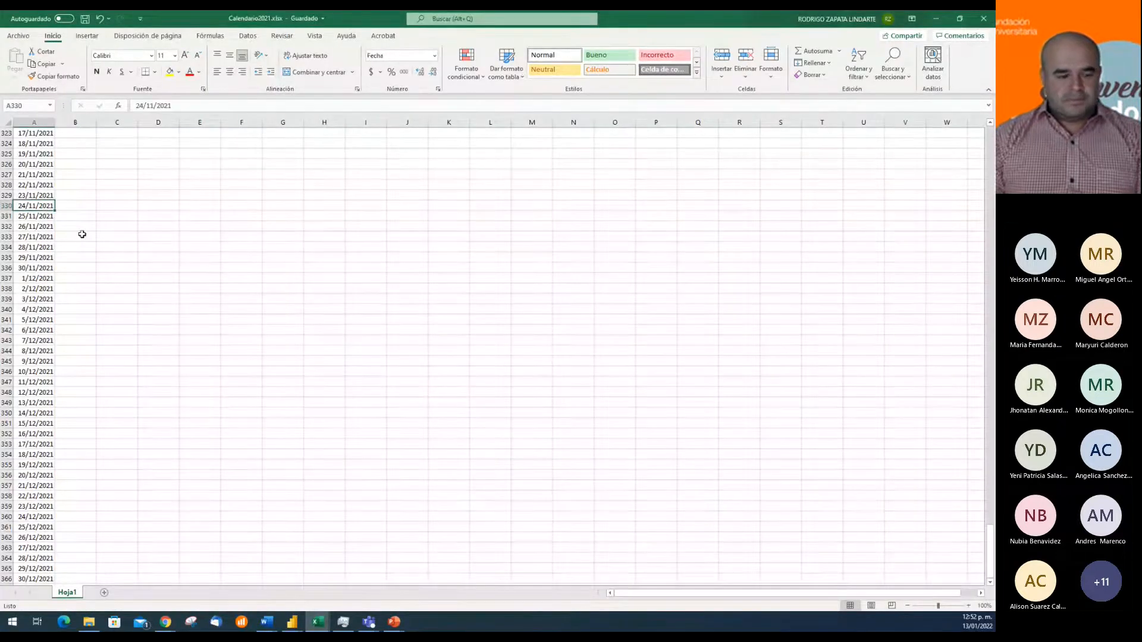
pyautogui.hotkey('ctrl', 'Up')
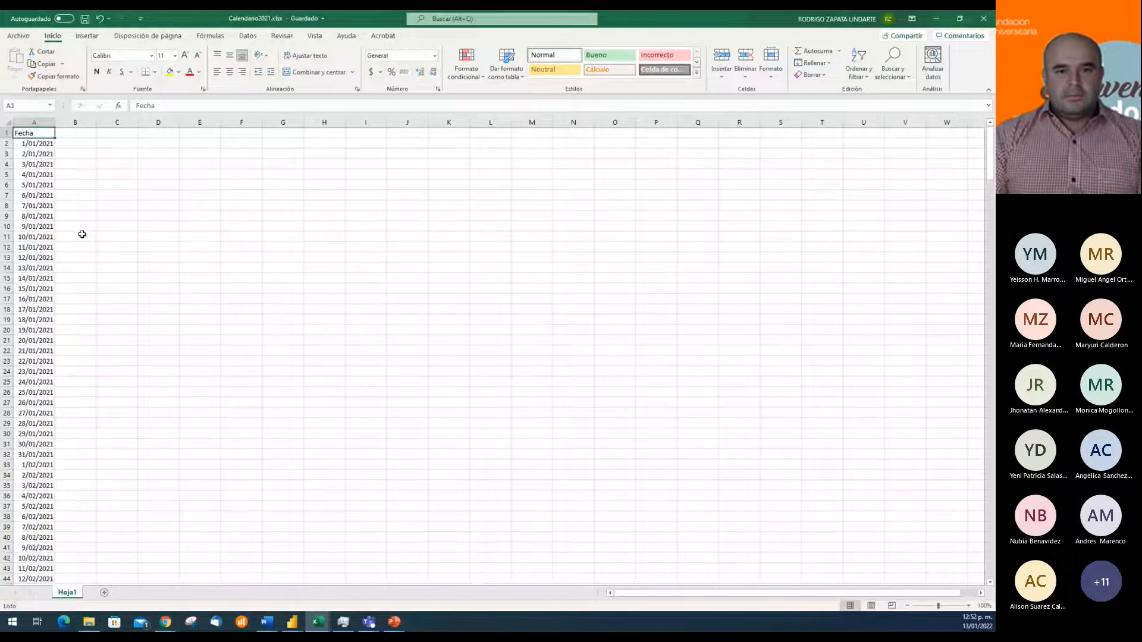
pyautogui.click(326, 622)
pyautogui.click(492, 574)
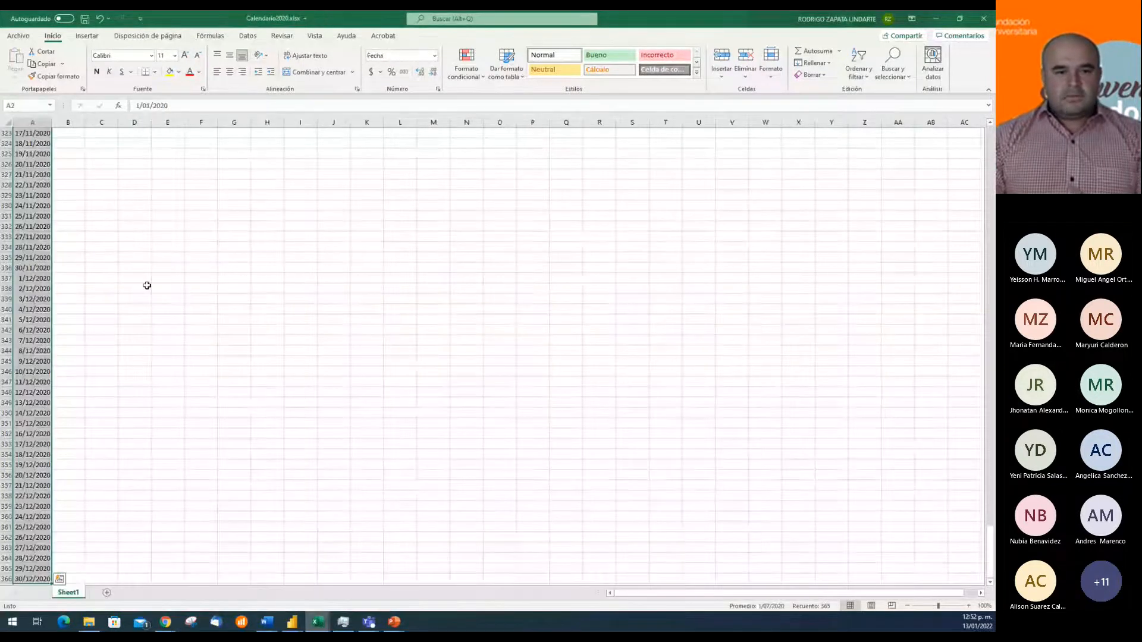
# Return to the start of the date column in Calendario2020.xlsx, minimize that workbook and close Calendario2021.xlsx
pyautogui.click(42, 268)
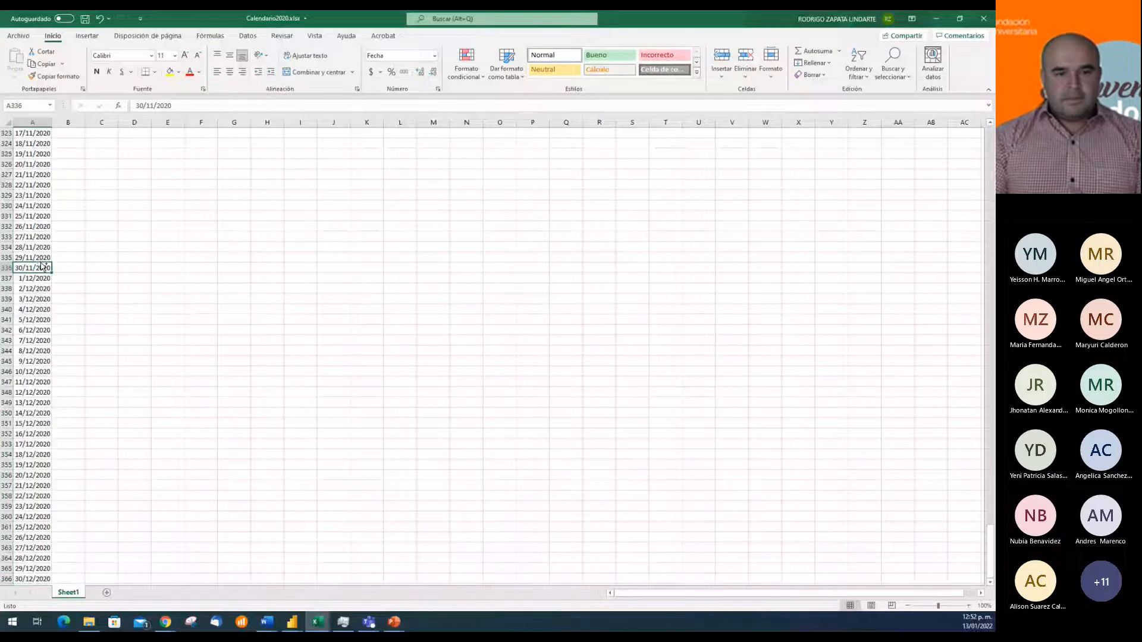
pyautogui.hotkey('ctrl', 'Home')
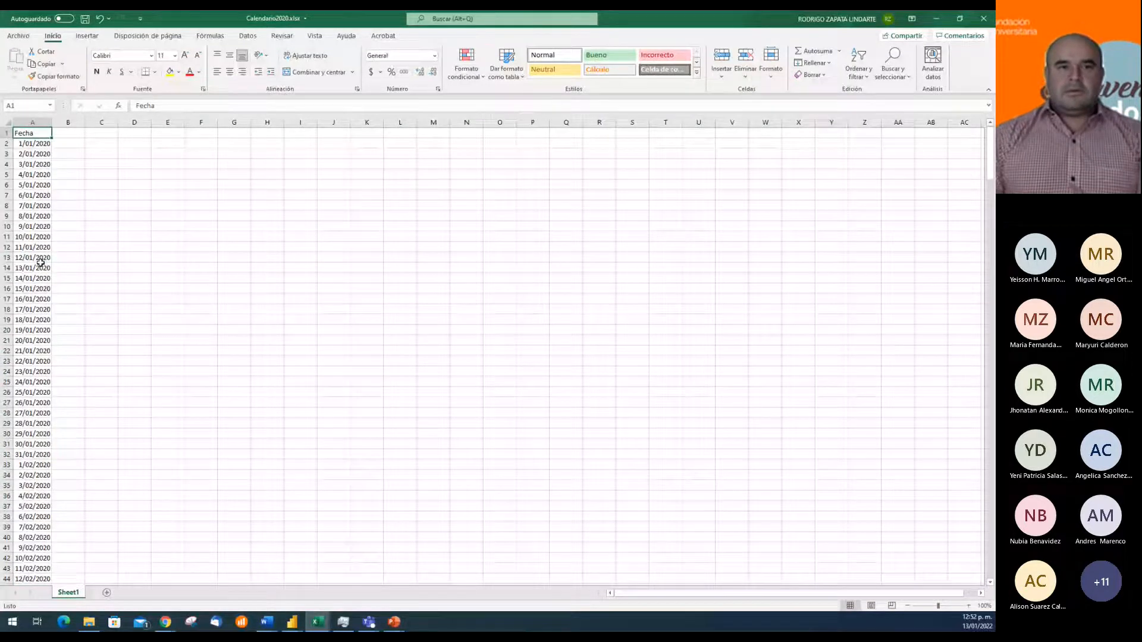
pyautogui.click(936, 19)
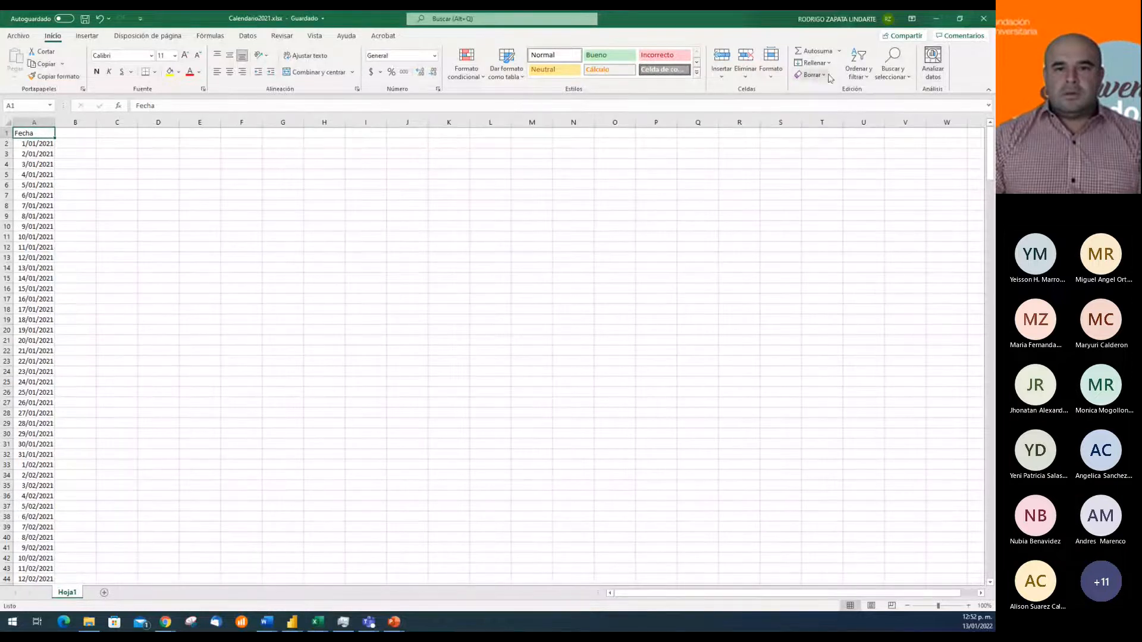
pyautogui.click(984, 22)
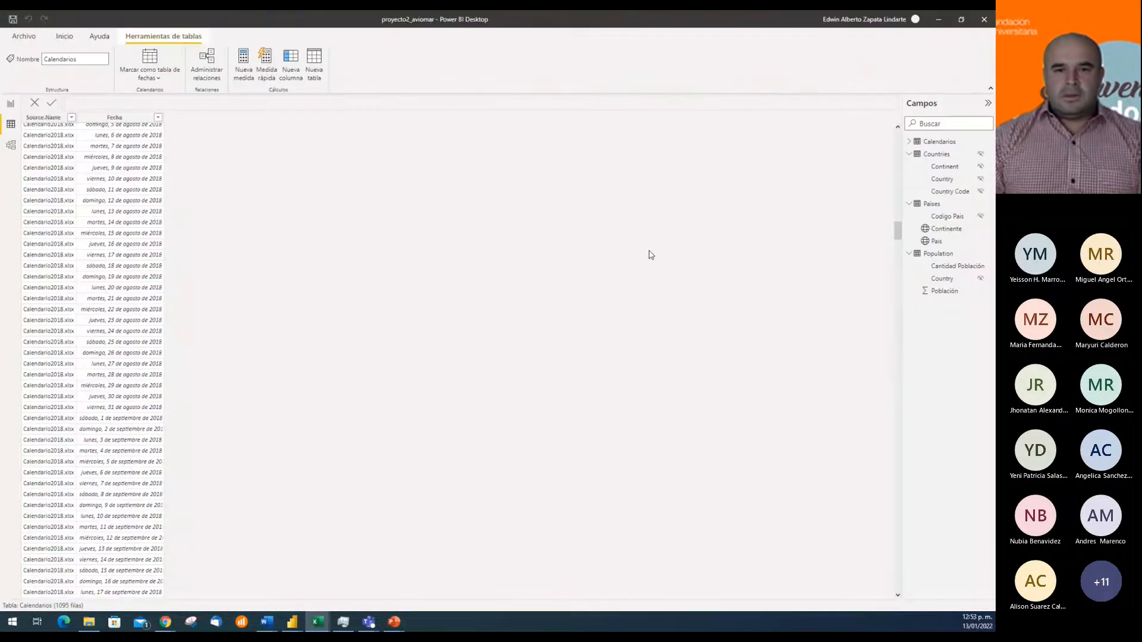
# Try to refresh the Power BI report's data again and review the data source settings of the current file
pyautogui.click(10, 103)
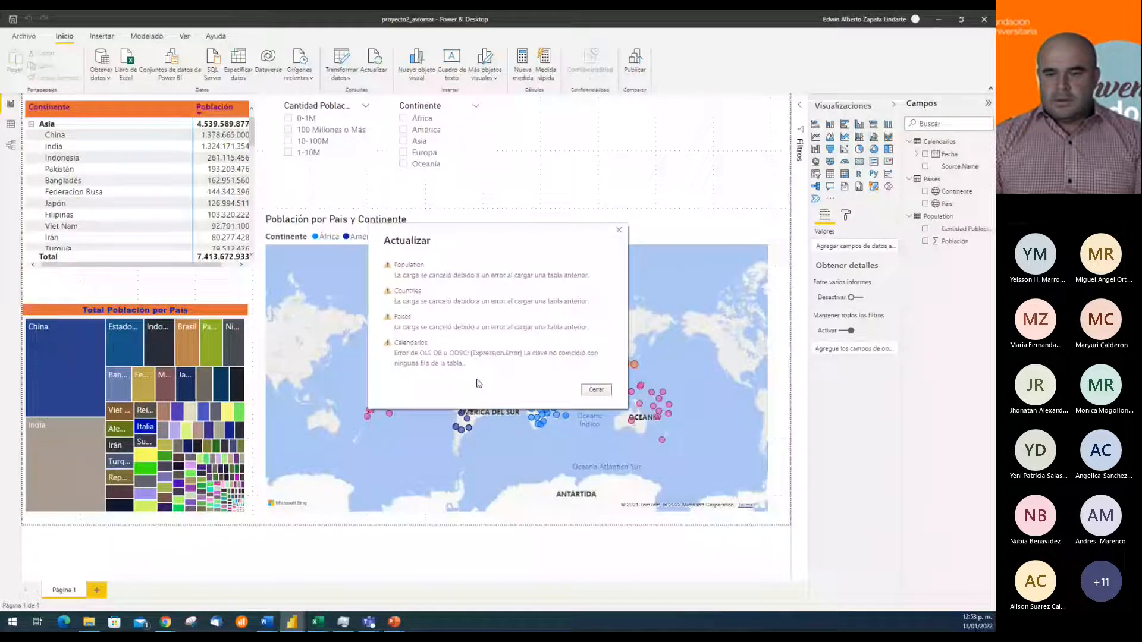
pyautogui.click(597, 392)
pyautogui.click(349, 78)
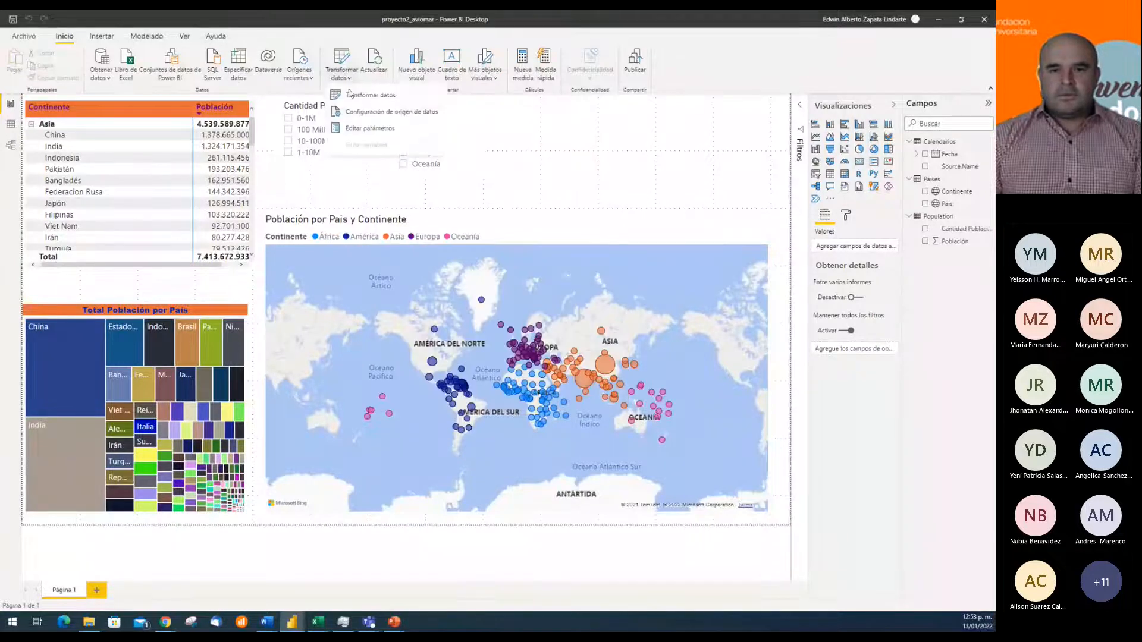
pyautogui.click(380, 112)
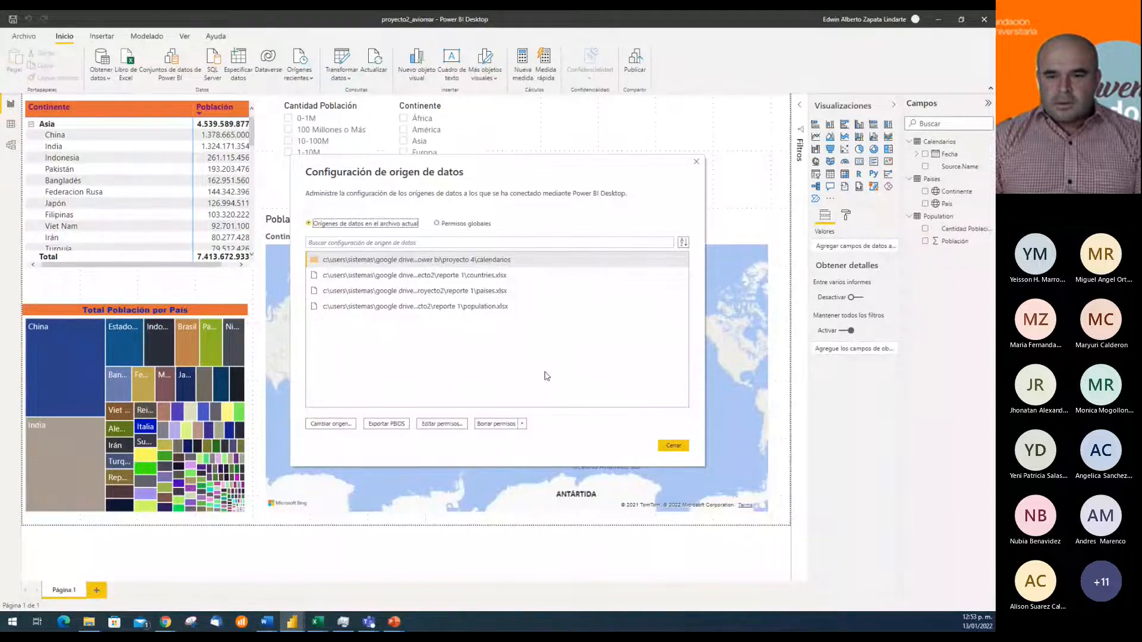
pyautogui.click(481, 307)
pyautogui.click(673, 446)
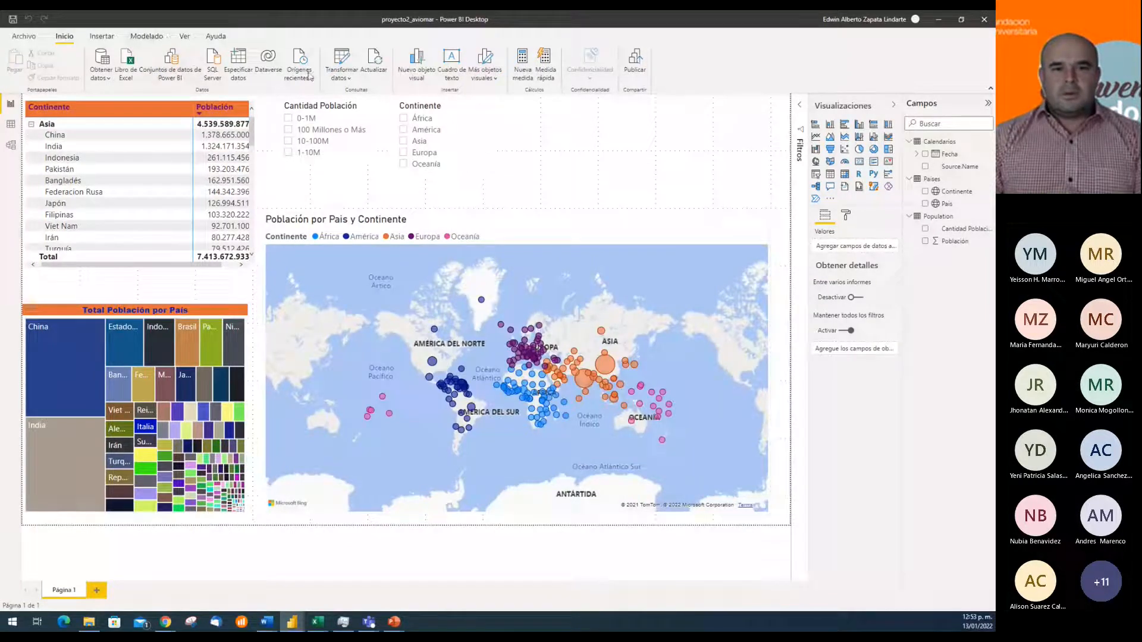
# Inspect the Calendarios query in the Power Query editor, and close the editor while applying the queries
pyautogui.click(343, 60)
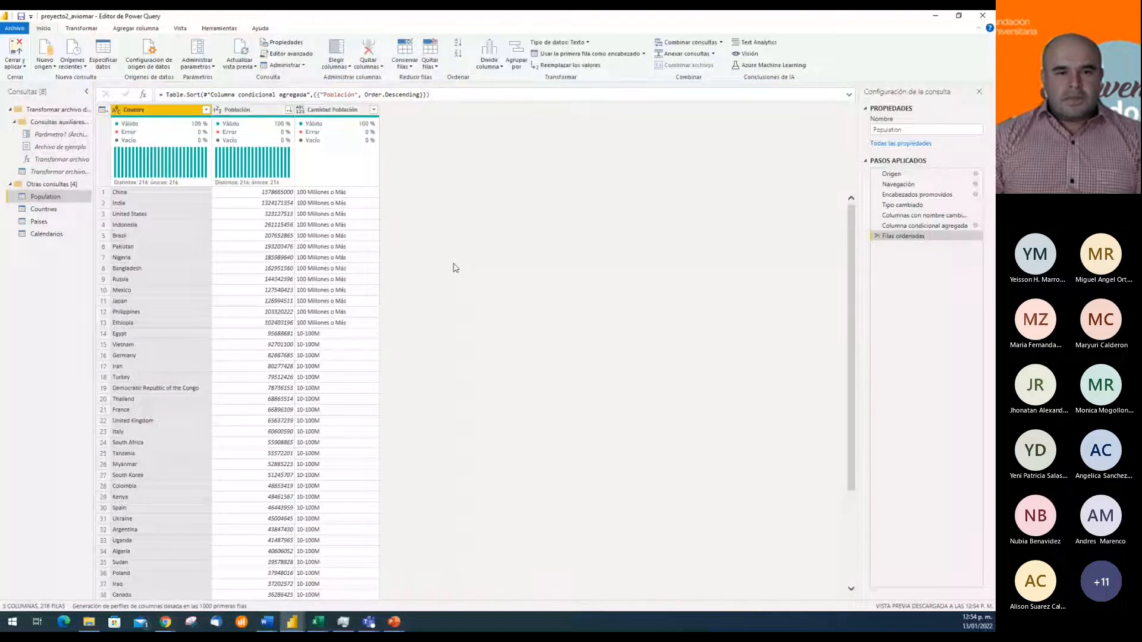
pyautogui.click(57, 234)
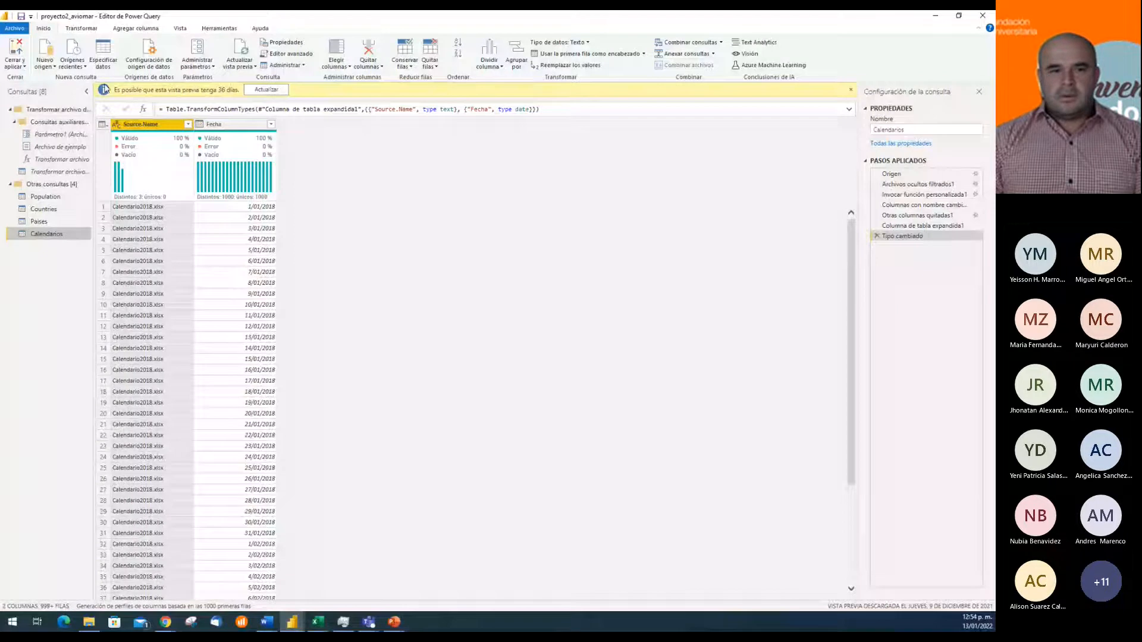
pyautogui.click(15, 53)
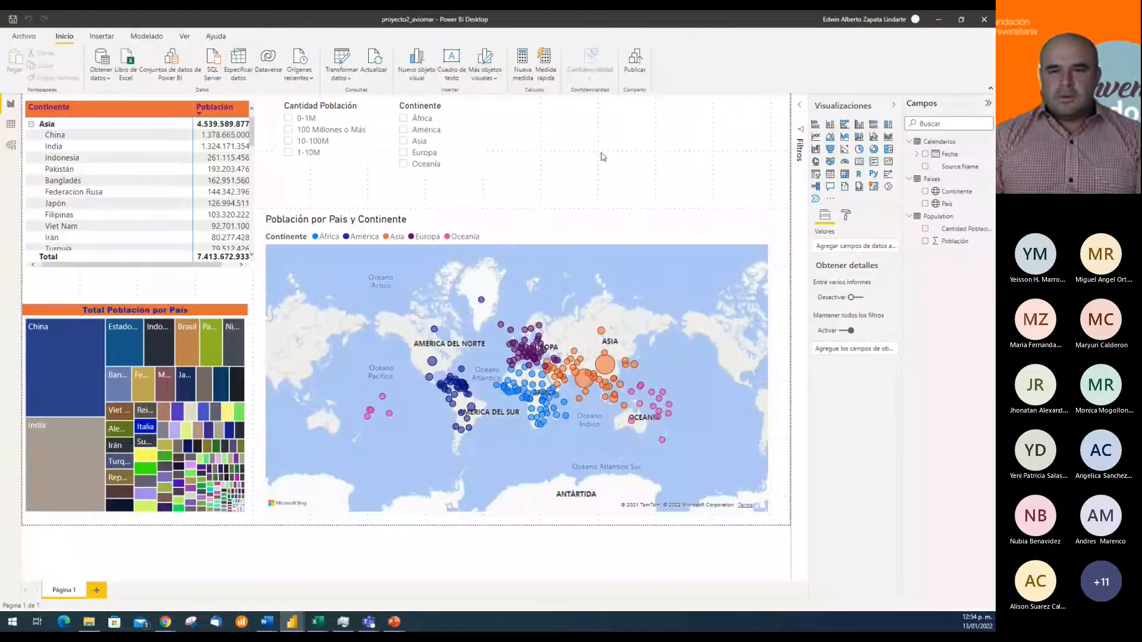
# Retry refreshing all report data, and check the loaded Calendarios table and the model diagram
pyautogui.click(375, 60)
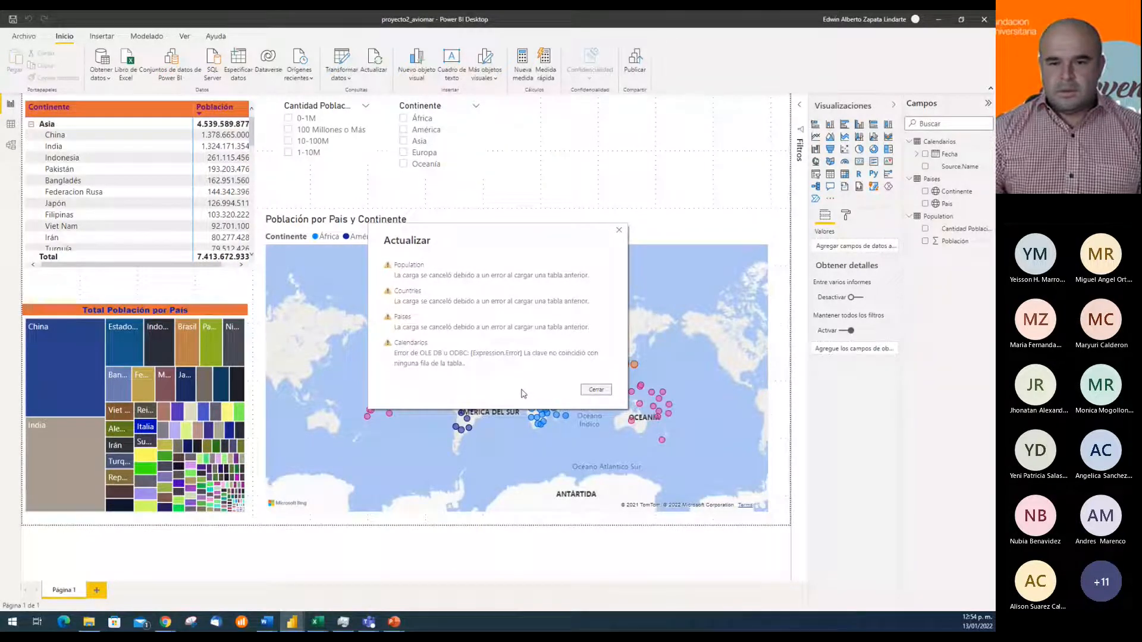
pyautogui.click(597, 391)
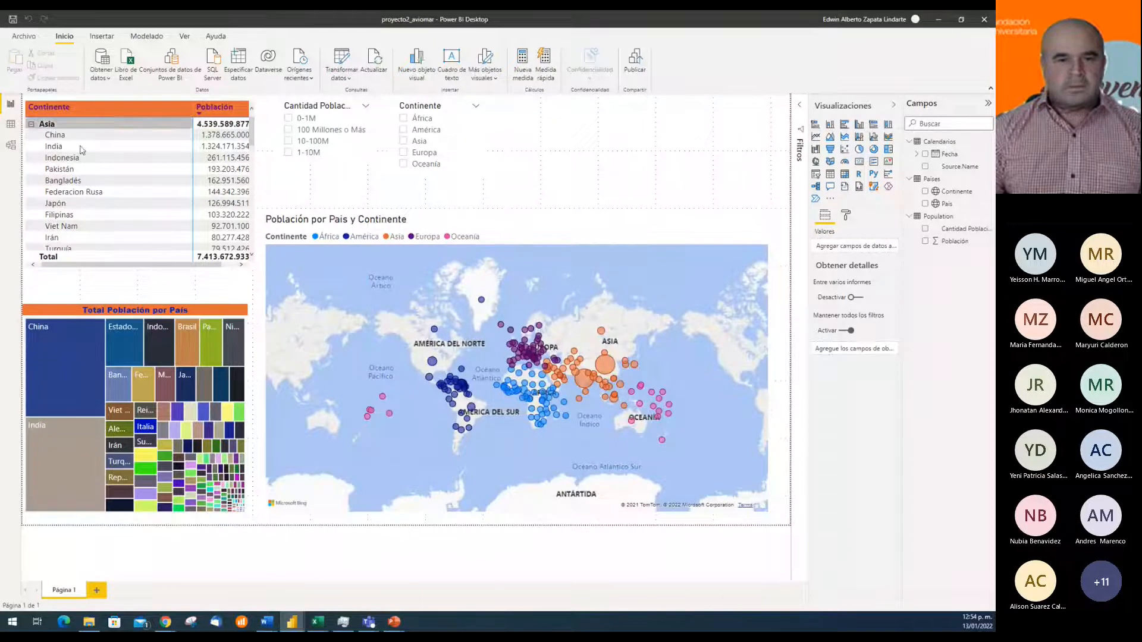
pyautogui.click(11, 125)
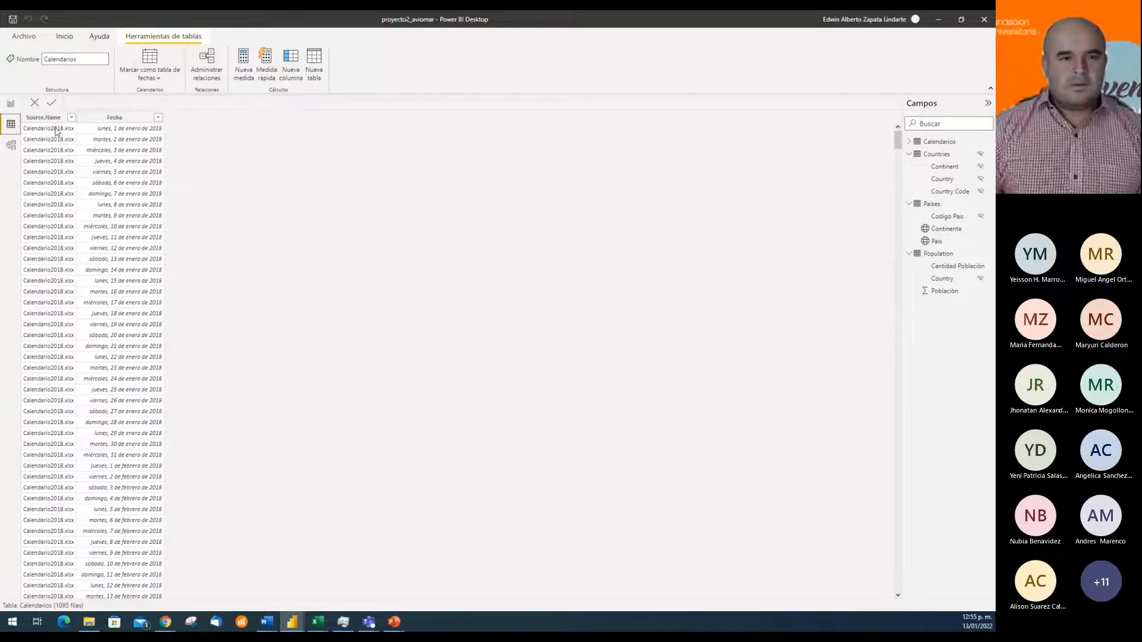
pyautogui.click(10, 145)
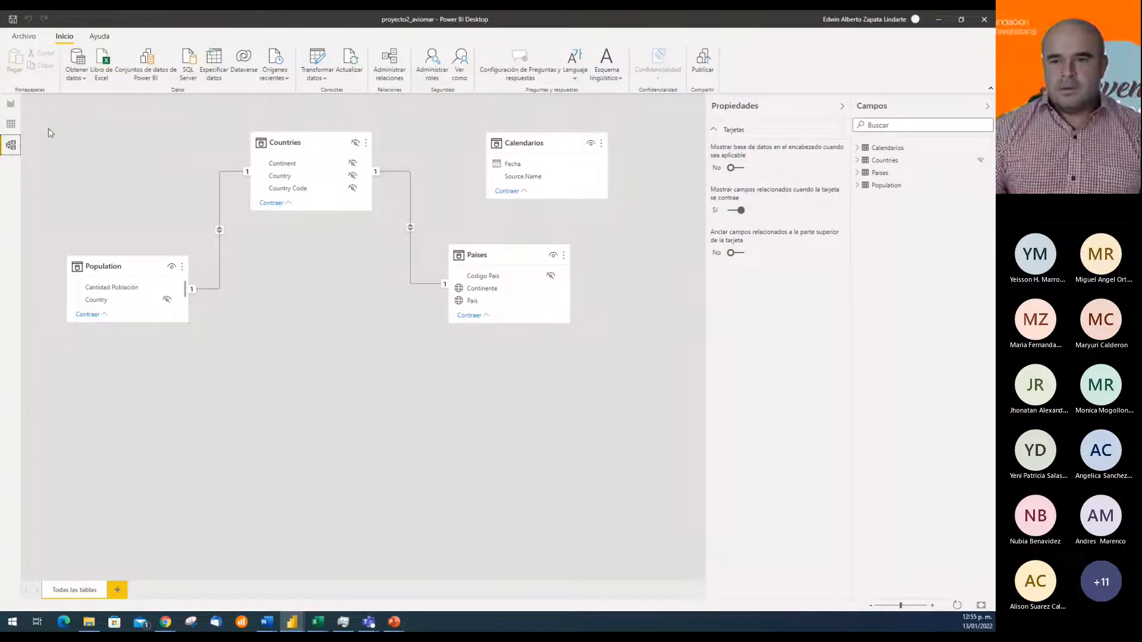
pyautogui.click(12, 107)
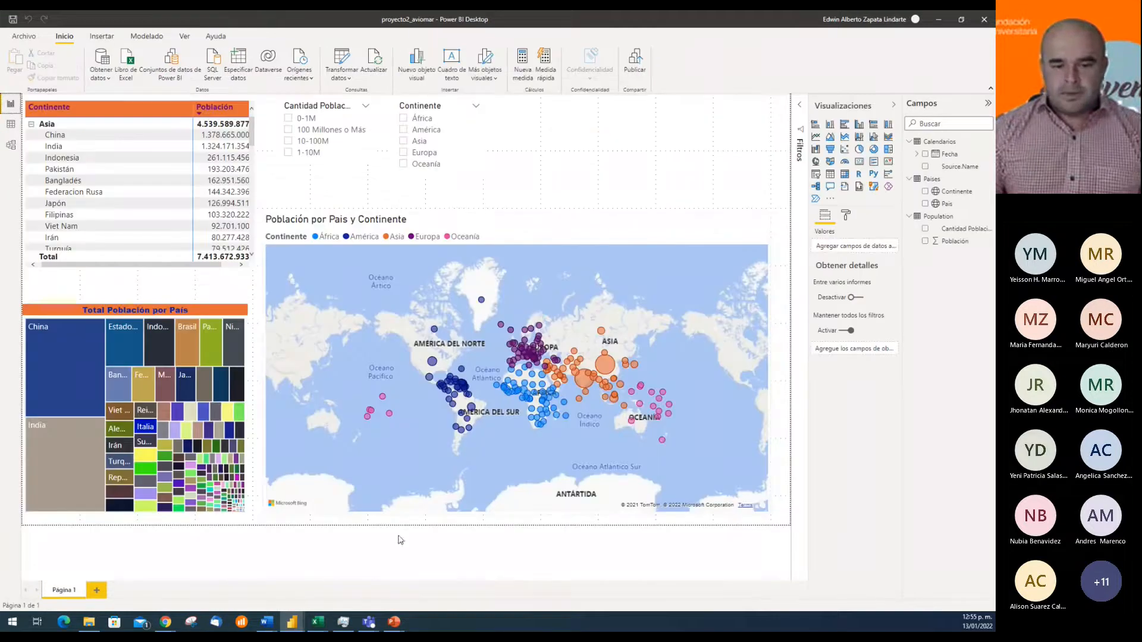
# Switch to the Calendarios folder in File Explorer and compare the previews of Calendario2020.xlsx and Calendario2021.xlsx
pyautogui.moveTo(318, 622)
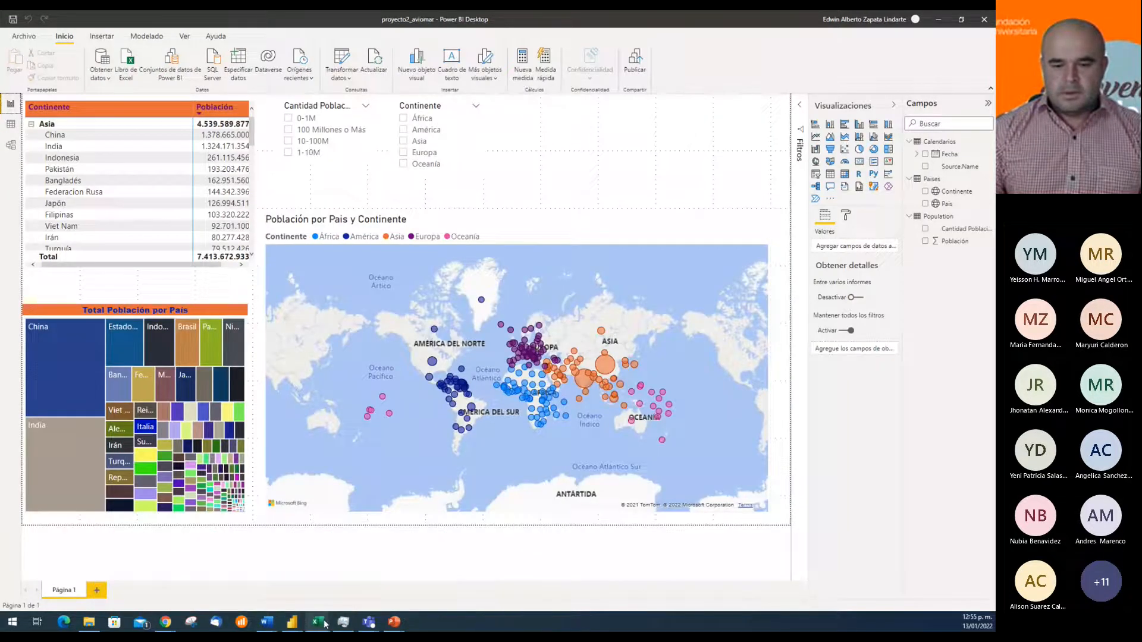
pyautogui.click(324, 624)
pyautogui.click(88, 624)
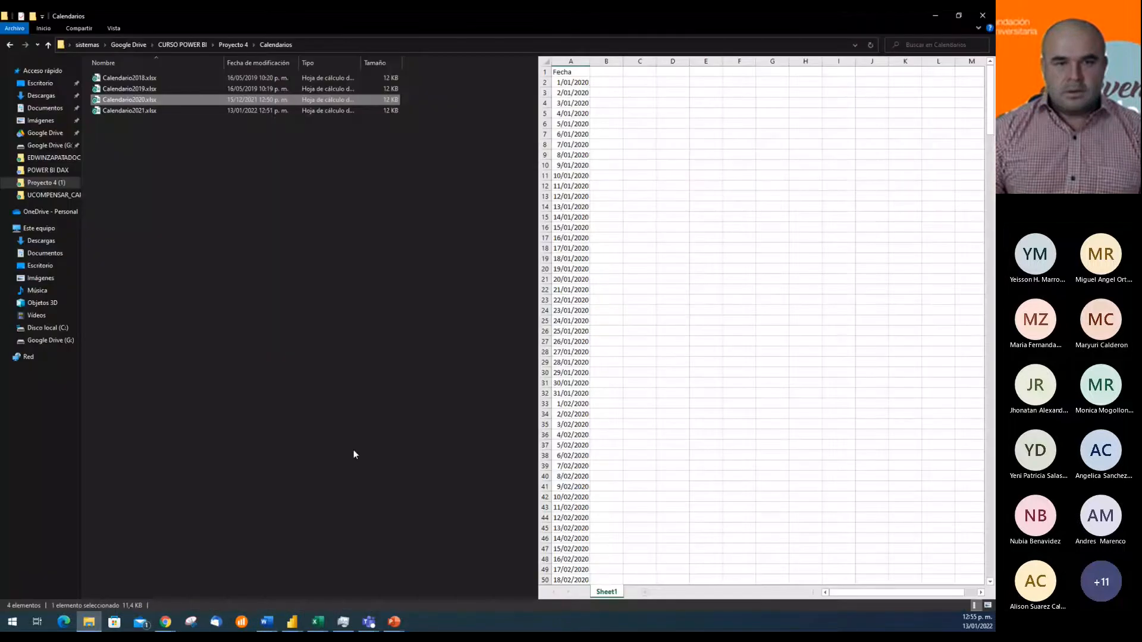
pyautogui.click(142, 113)
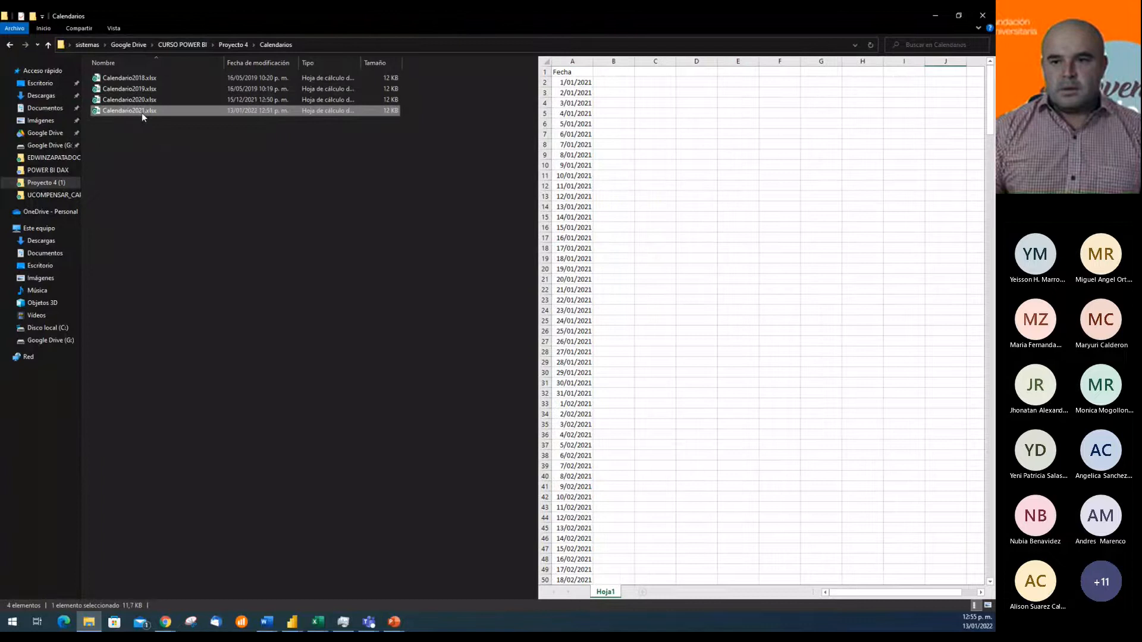
pyautogui.click(138, 101)
pyautogui.click(136, 112)
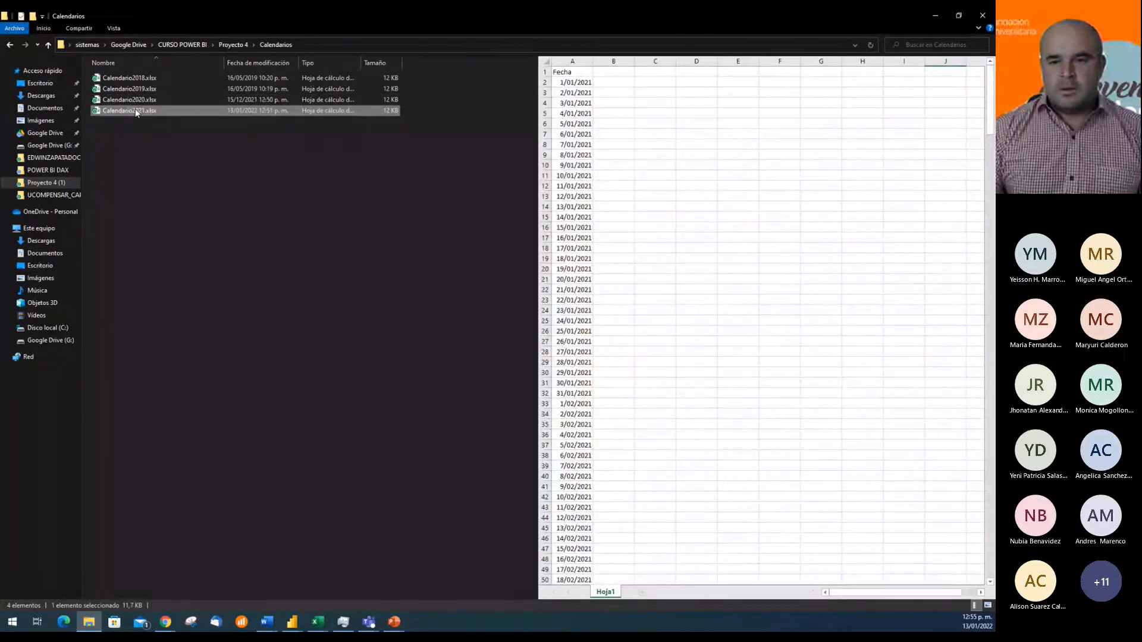
pyautogui.click(136, 100)
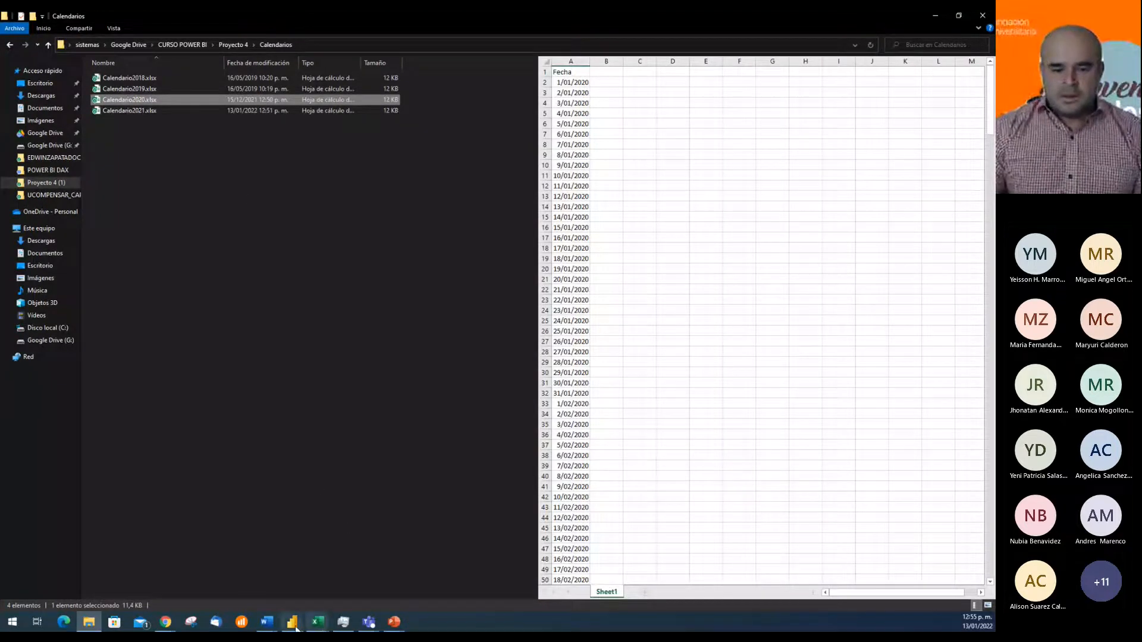
# Switch to the proyecto2_aviomar report in Power BI Desktop and delete the Calendarios table from the model
pyautogui.moveTo(292, 622)
pyautogui.click(347, 573)
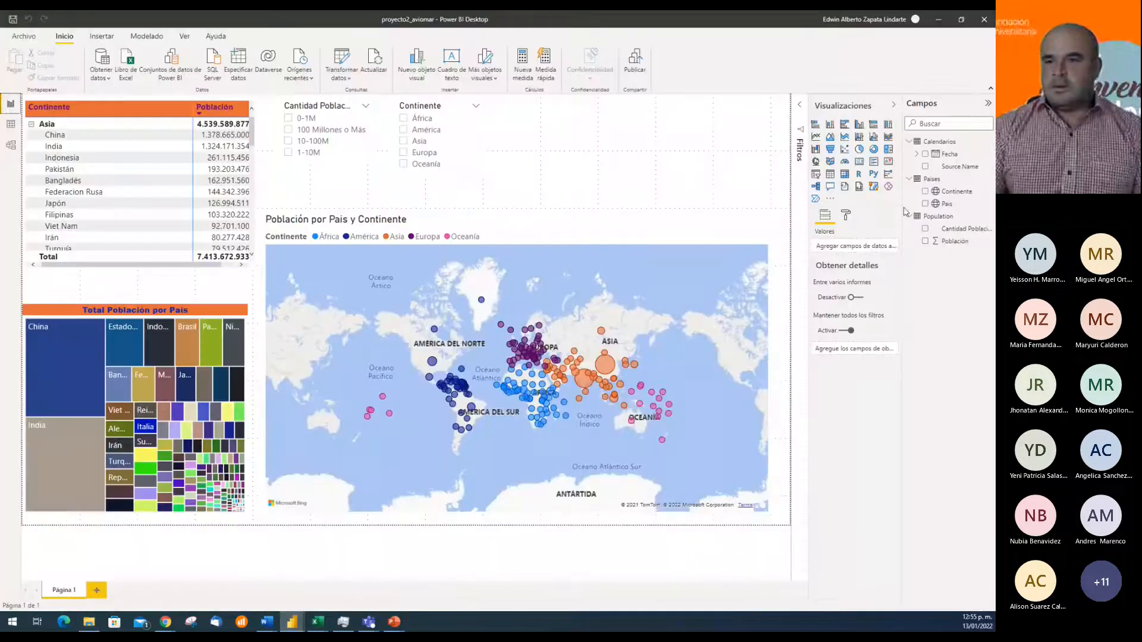
pyautogui.click(909, 141)
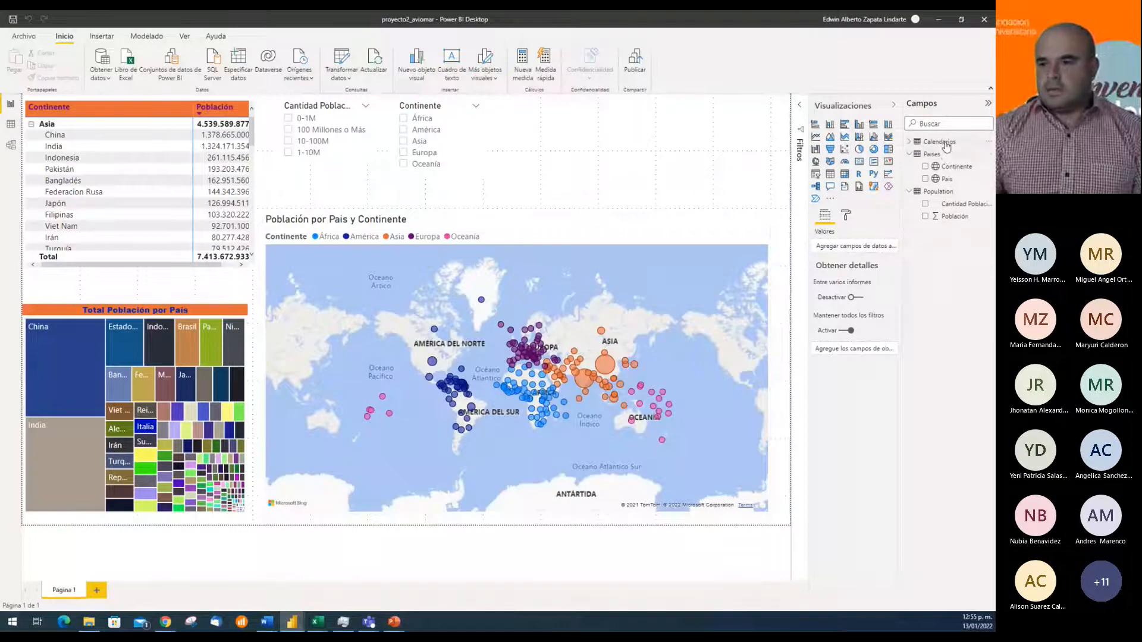
pyautogui.rightClick(945, 143)
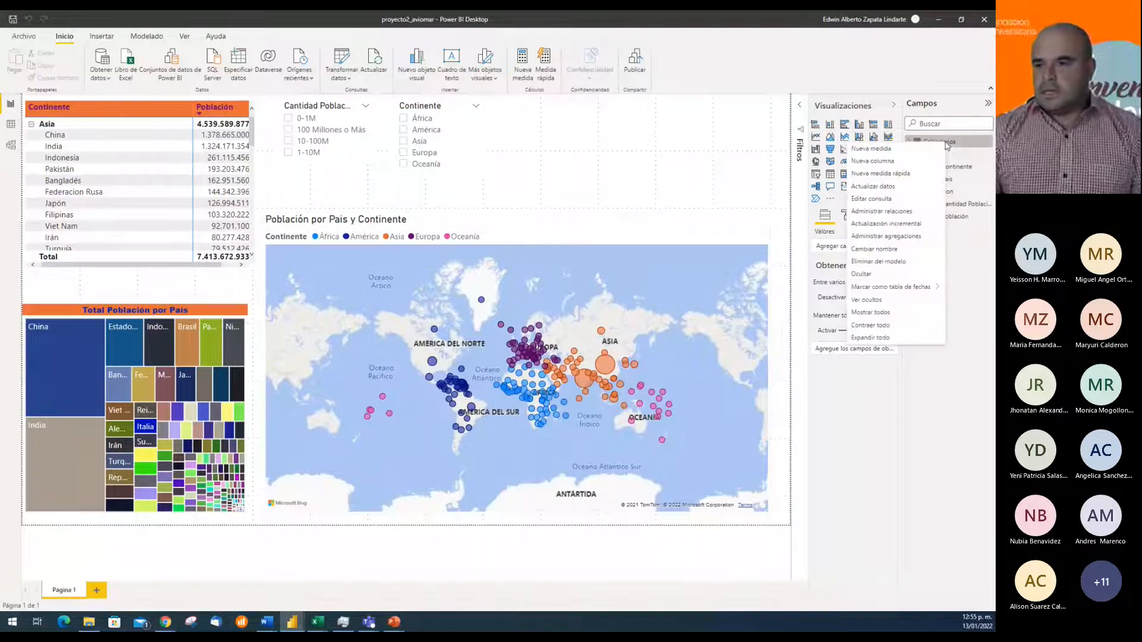
pyautogui.click(879, 261)
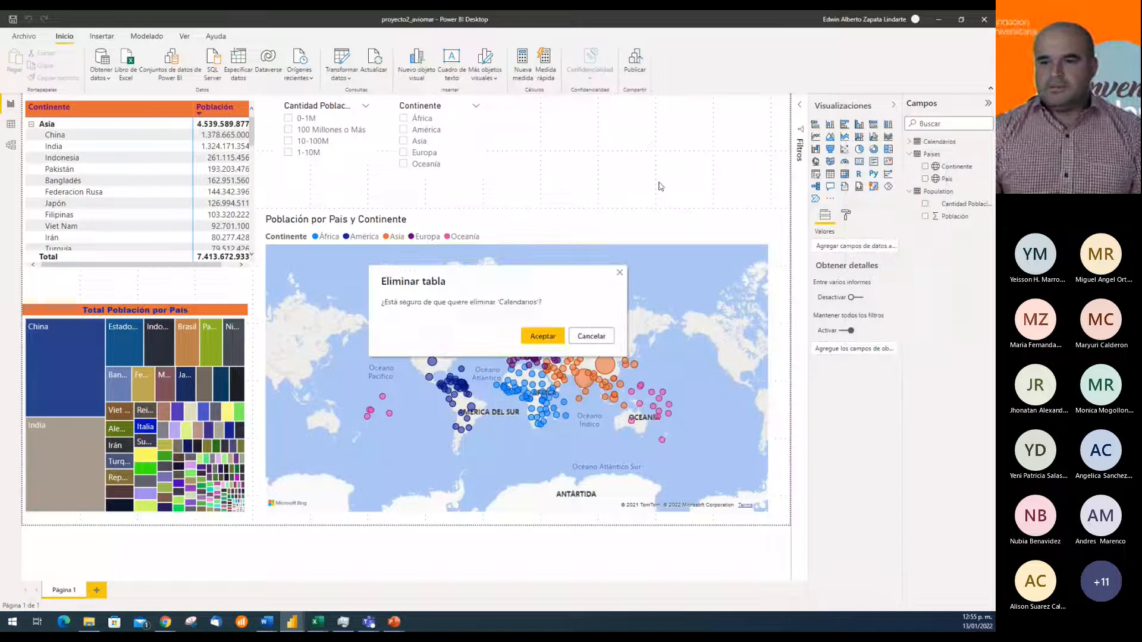
pyautogui.click(540, 335)
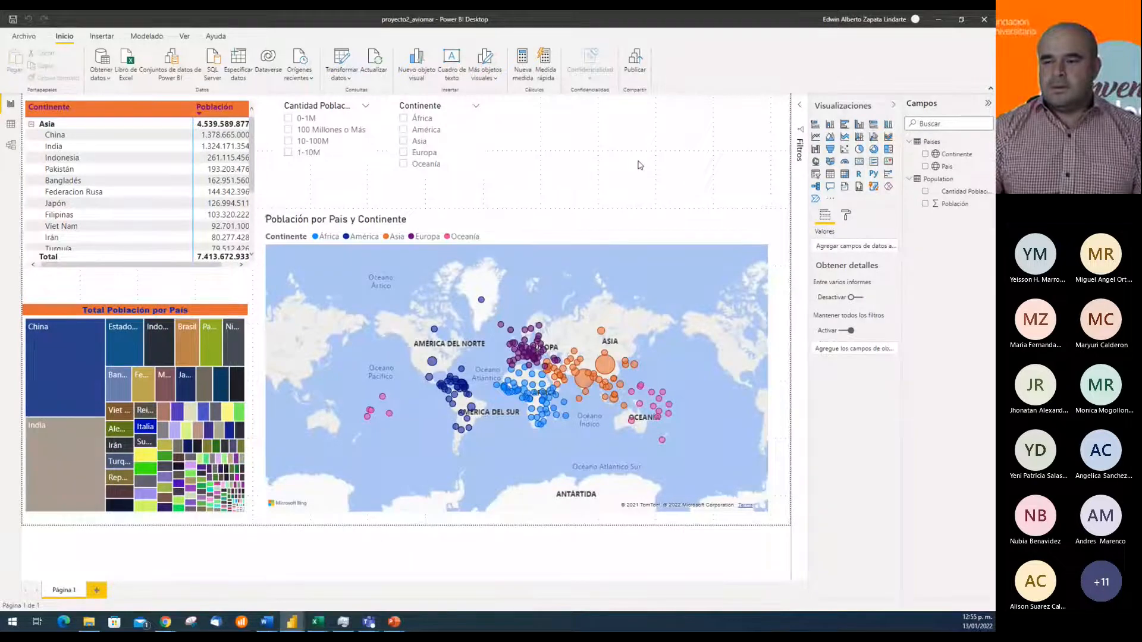
# Refresh the remaining tables of the report and check the model diagram with its properties pane collapsed
pyautogui.click(373, 63)
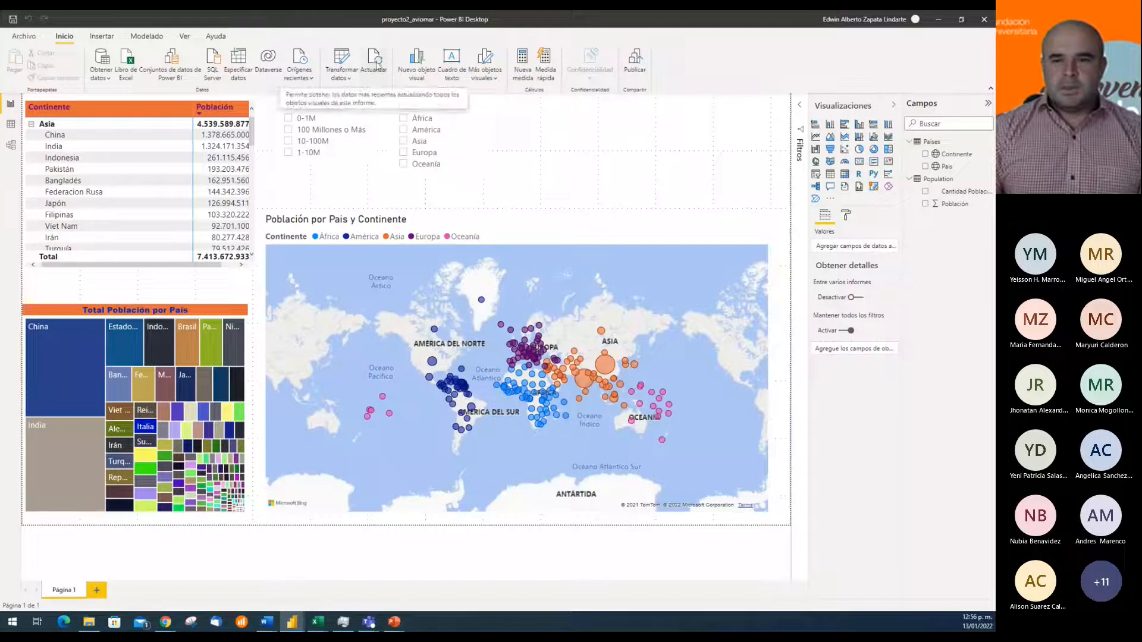
pyautogui.click(11, 145)
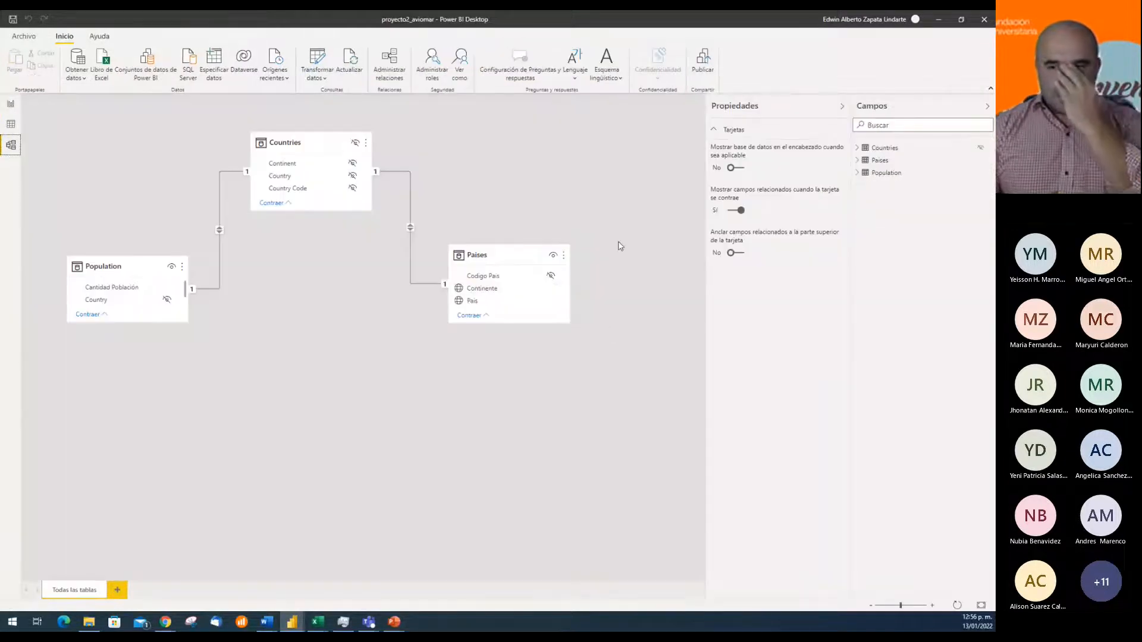
pyautogui.click(842, 107)
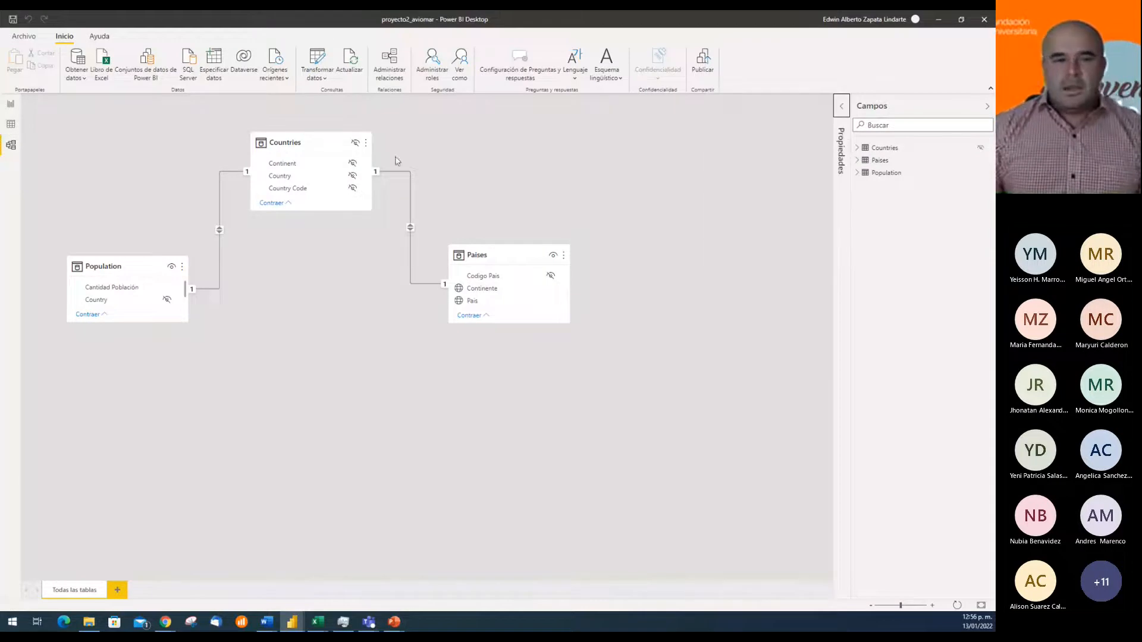
pyautogui.click(11, 104)
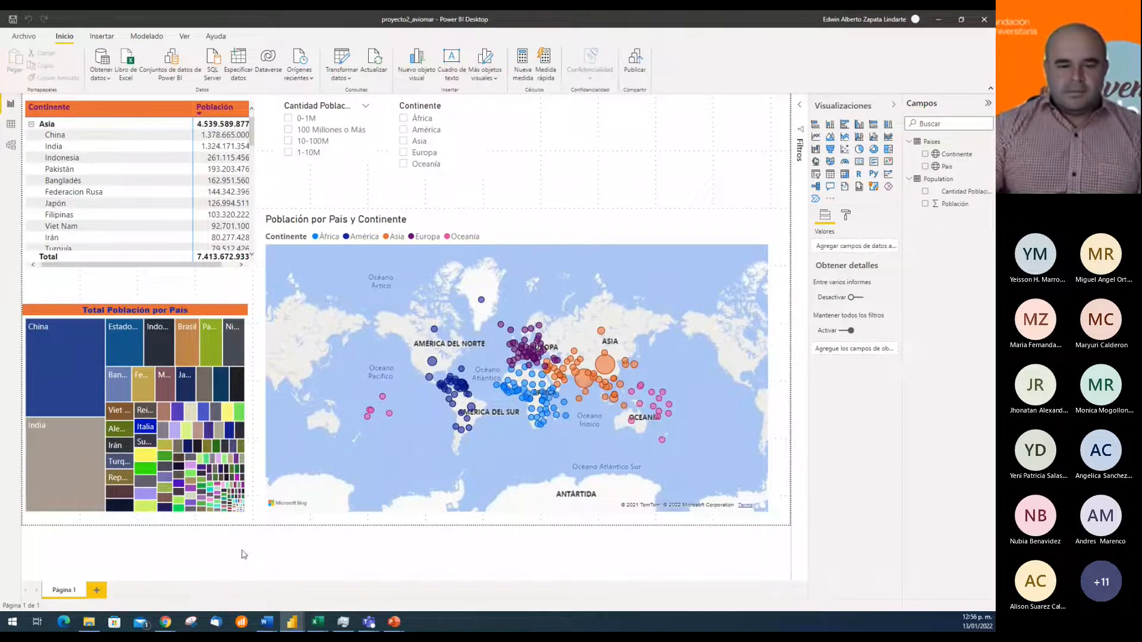
# Switch to File Explorer, open Calendario2021.xlsx from the Calendarios folder in a maximized Excel window and inspect its date column
pyautogui.click(90, 622)
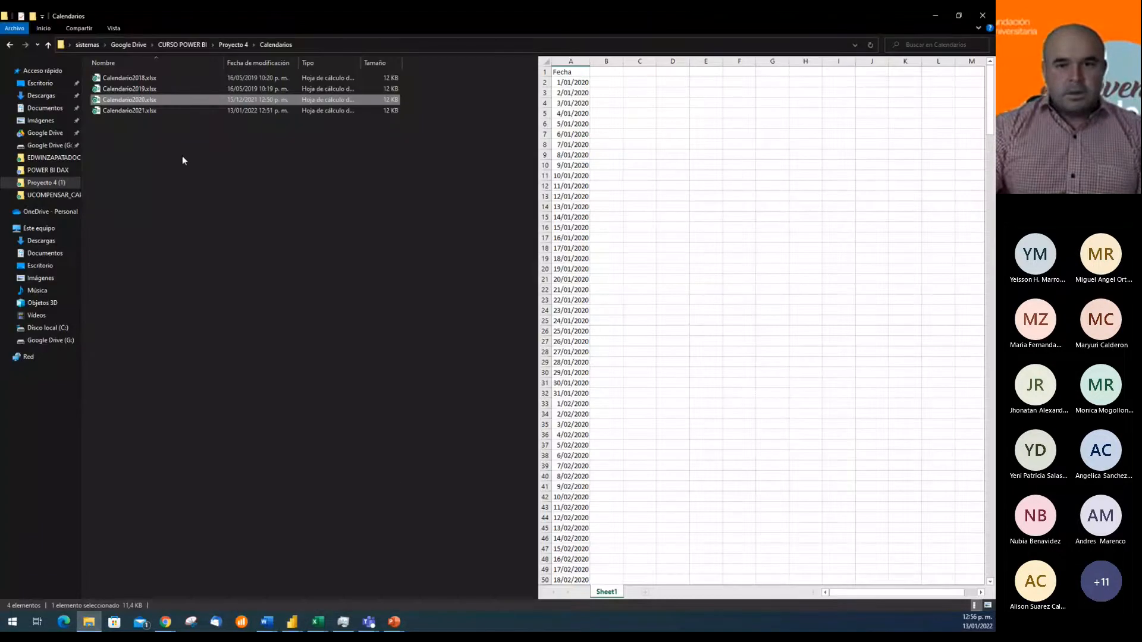
pyautogui.click(131, 111)
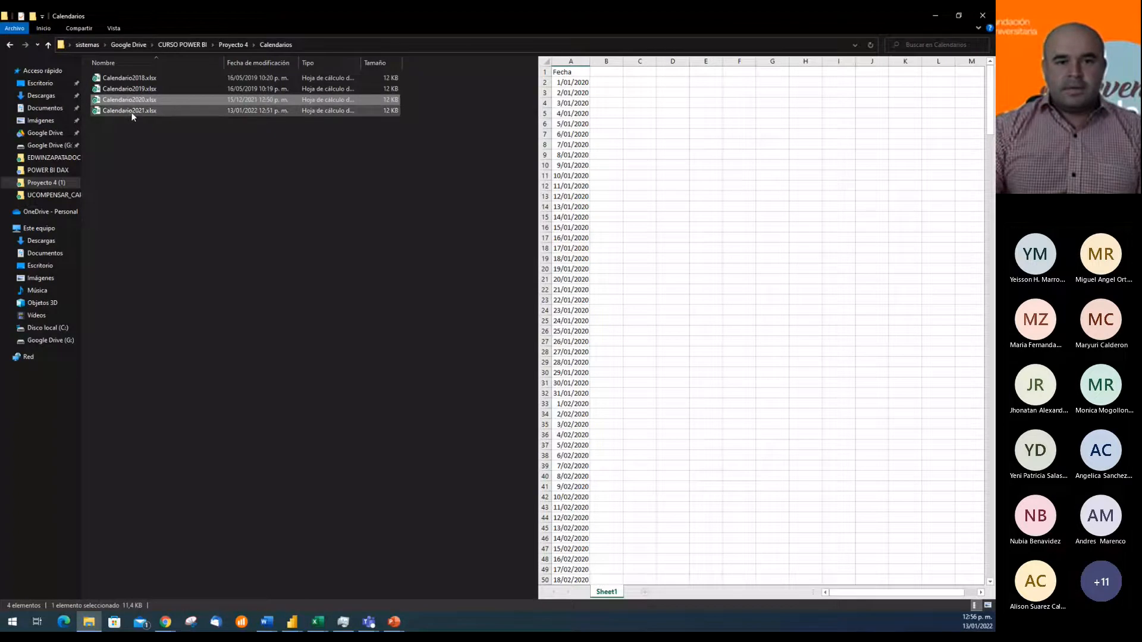
pyautogui.doubleClick(202, 111)
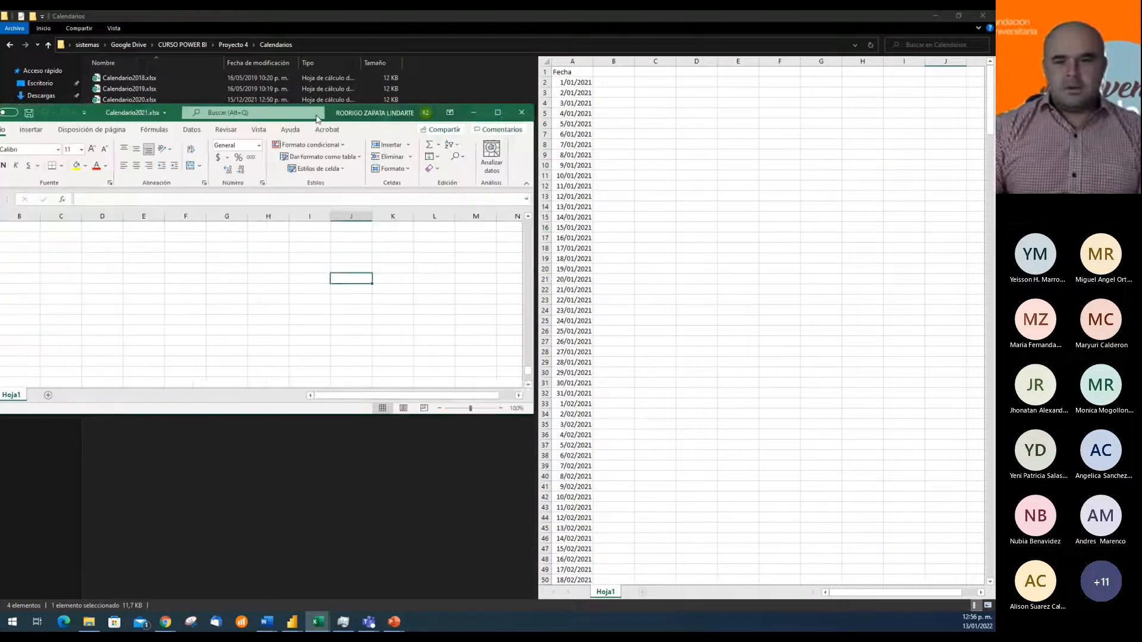
pyautogui.click(640, 112)
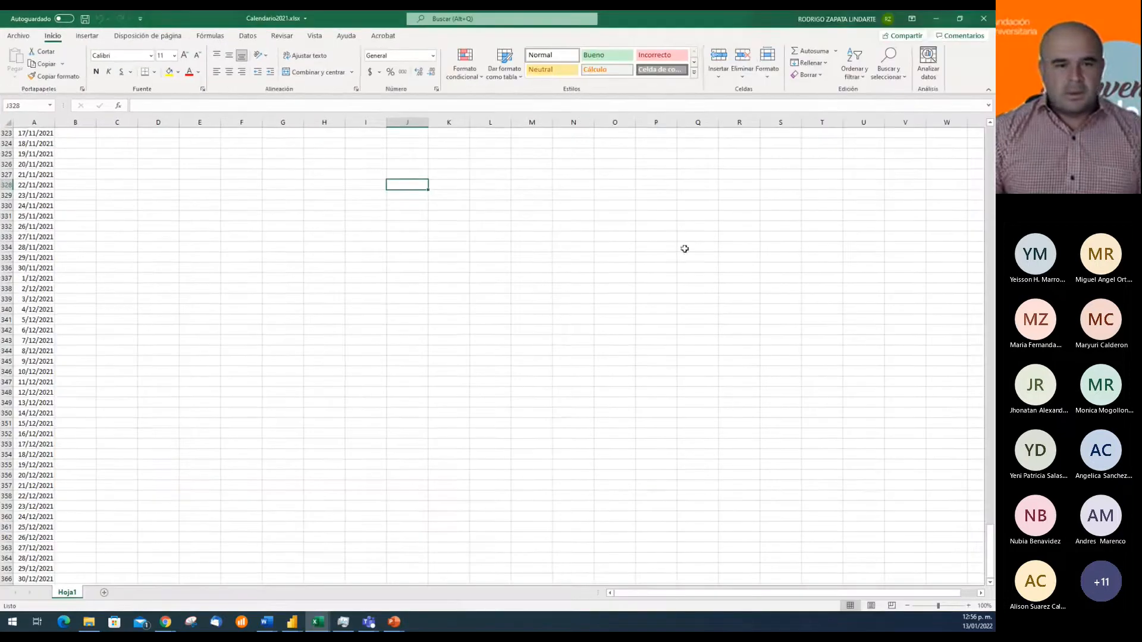
pyautogui.click(39, 227)
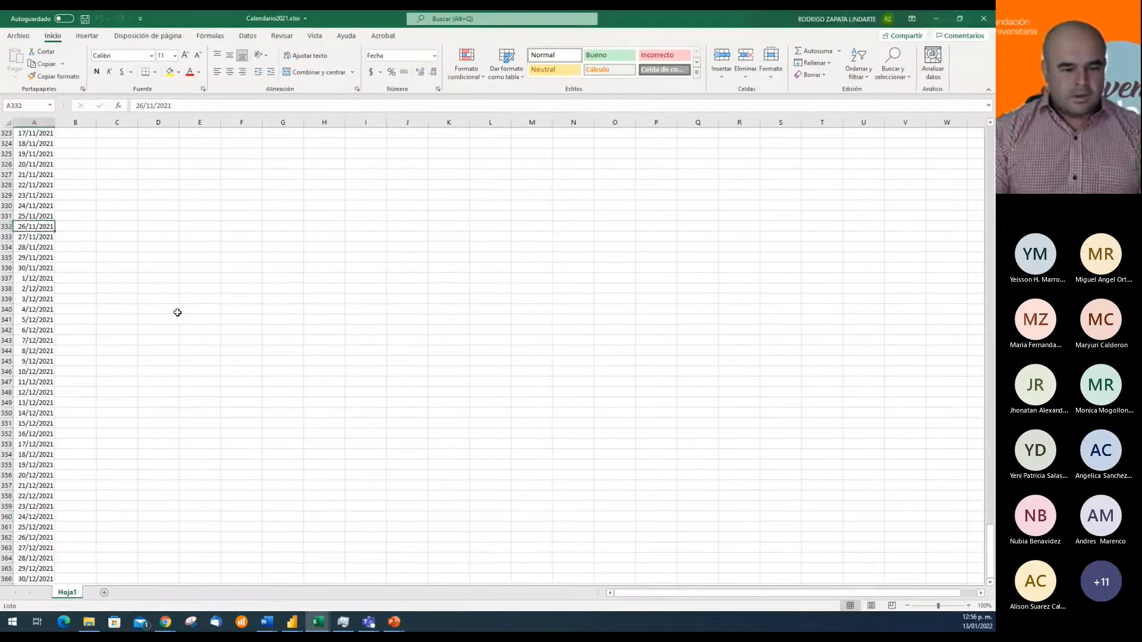
# Check the first and last dates in the Fecha column of Calendario2021.xlsx, close the workbook and minimize the Calendarios folder window
pyautogui.hotkey('ctrl', 'Down')
pyautogui.hotkey('ctrl', 'Up')
pyautogui.press('Down')
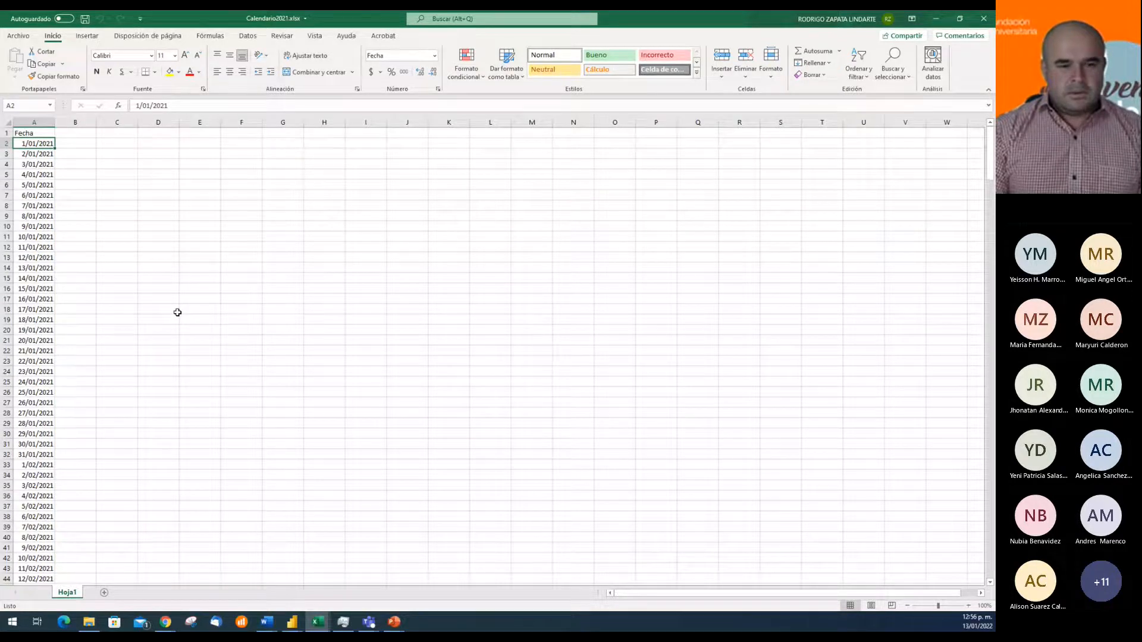
pyautogui.hotkey('ctrl', 'Down')
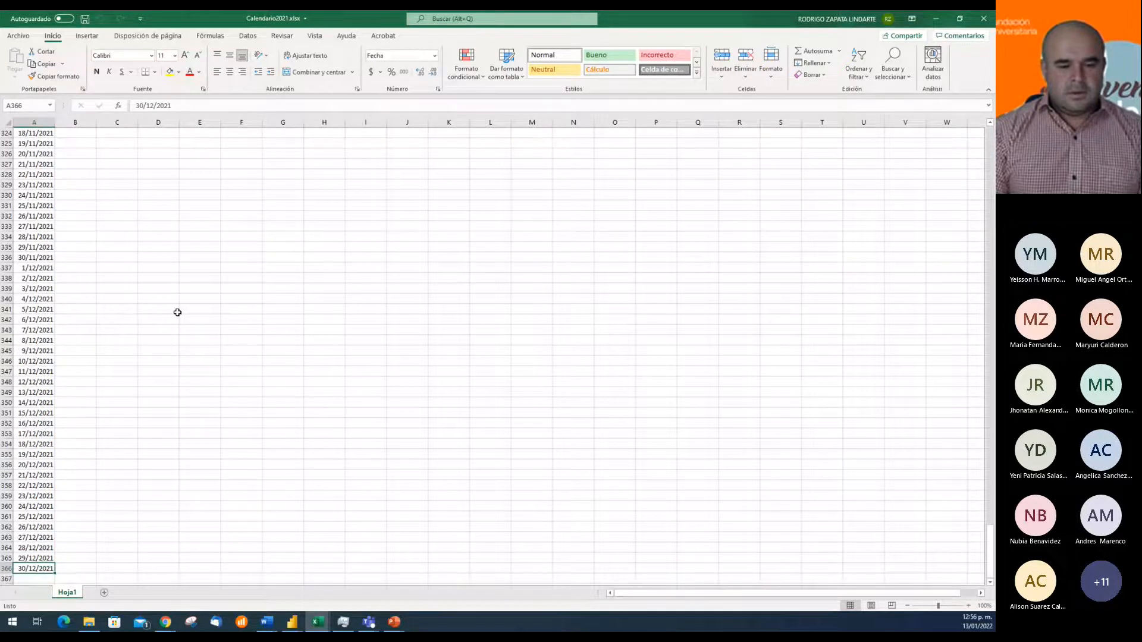
pyautogui.hotkey('ctrl', 'Up')
pyautogui.press('Down')
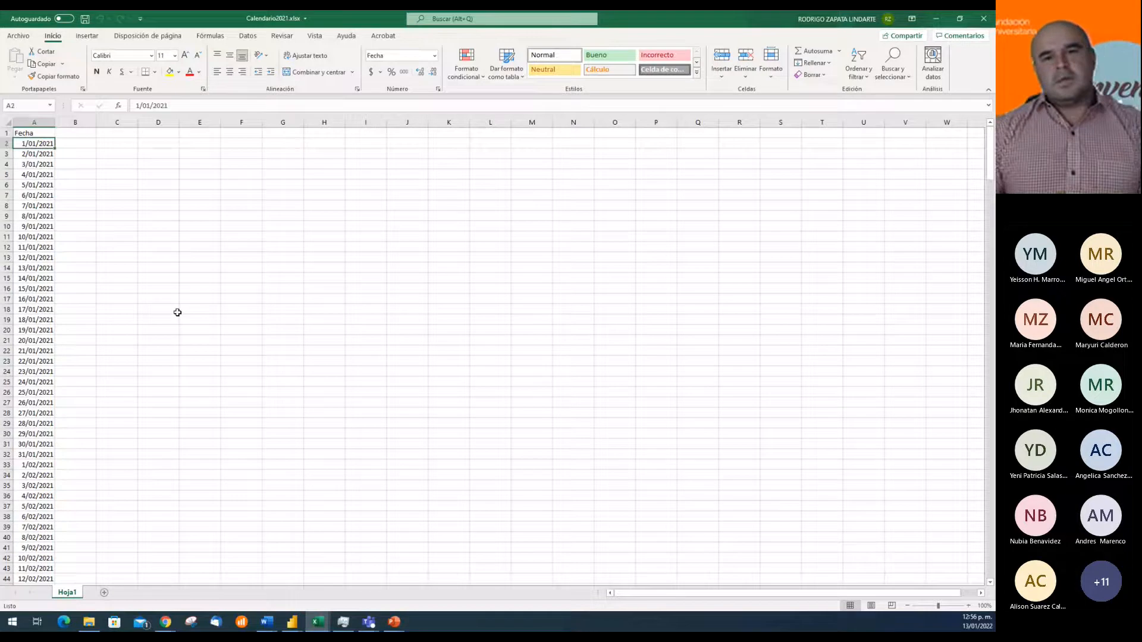
pyautogui.click(985, 19)
pyautogui.click(377, 242)
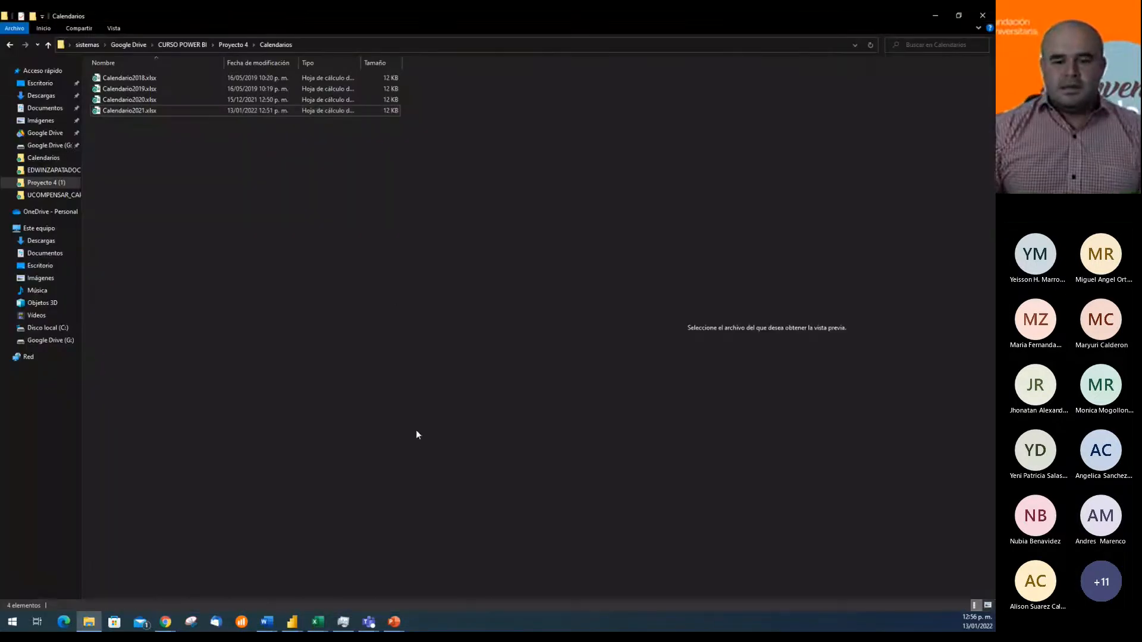
pyautogui.click(935, 17)
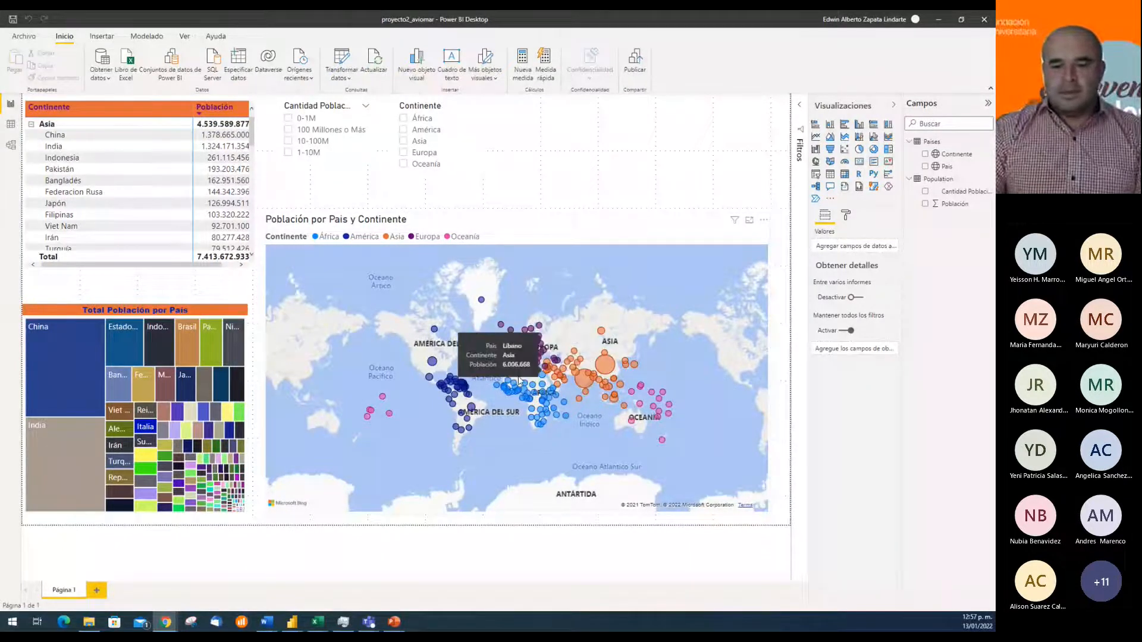
pyautogui.moveTo(389, 418)
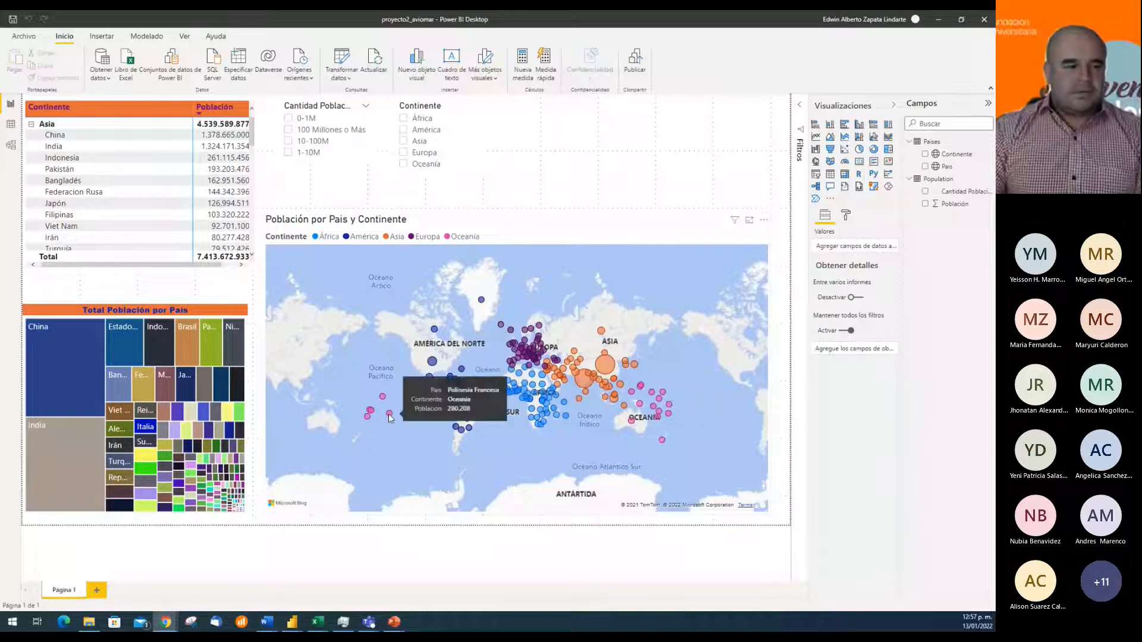
pyautogui.click(653, 240)
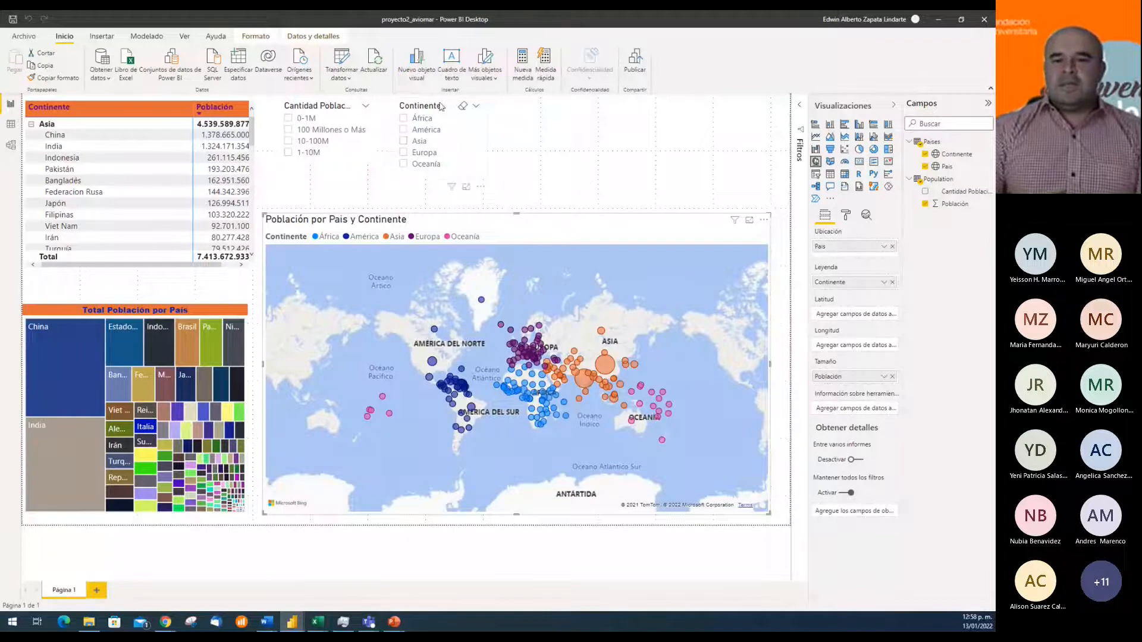
pyautogui.click(442, 107)
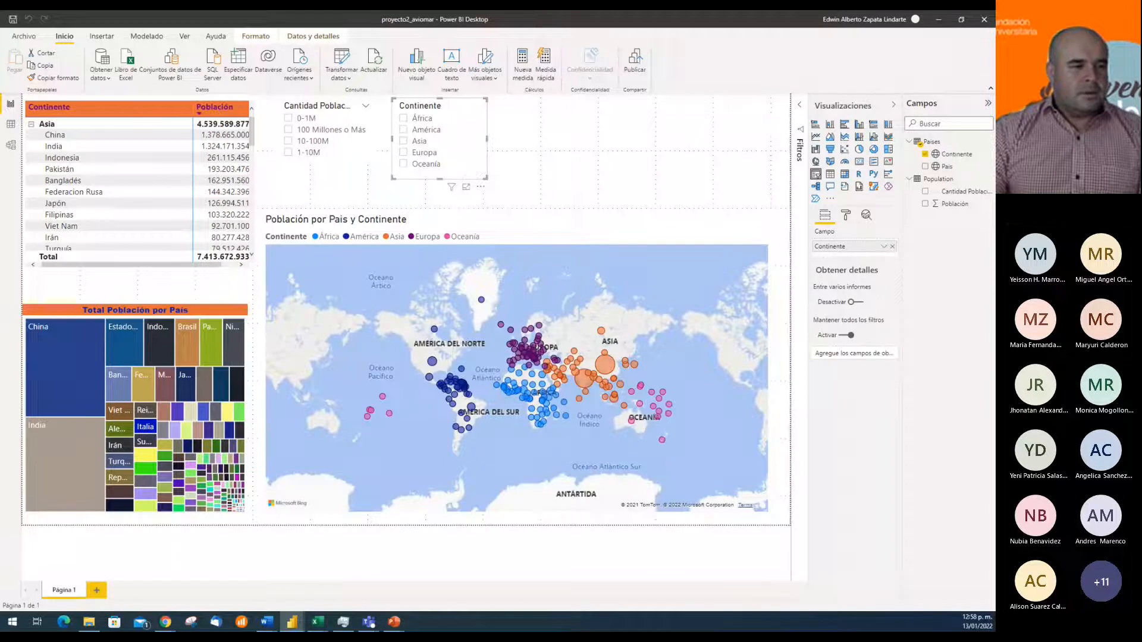
# Switch to File Explorer, browse the Proyecto 4 and proyecto2 folders in CURSO POWER BI, and return to the proyecto2_aviomar report in Power BI Desktop
pyautogui.hotkey('alt', 'Tab')
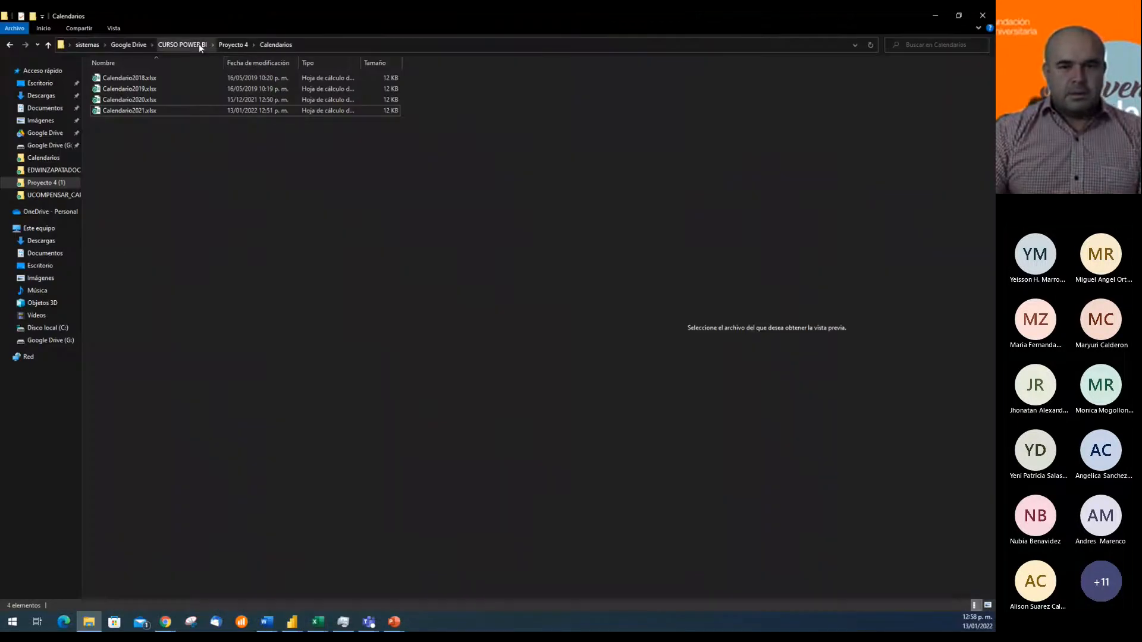
pyautogui.click(229, 45)
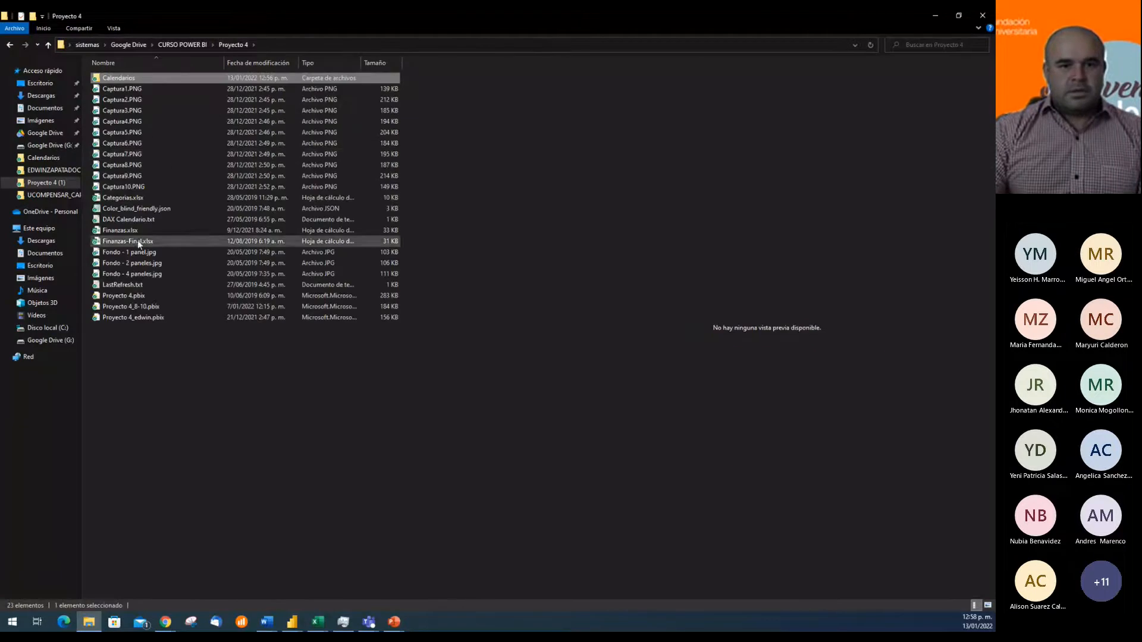
pyautogui.click(178, 45)
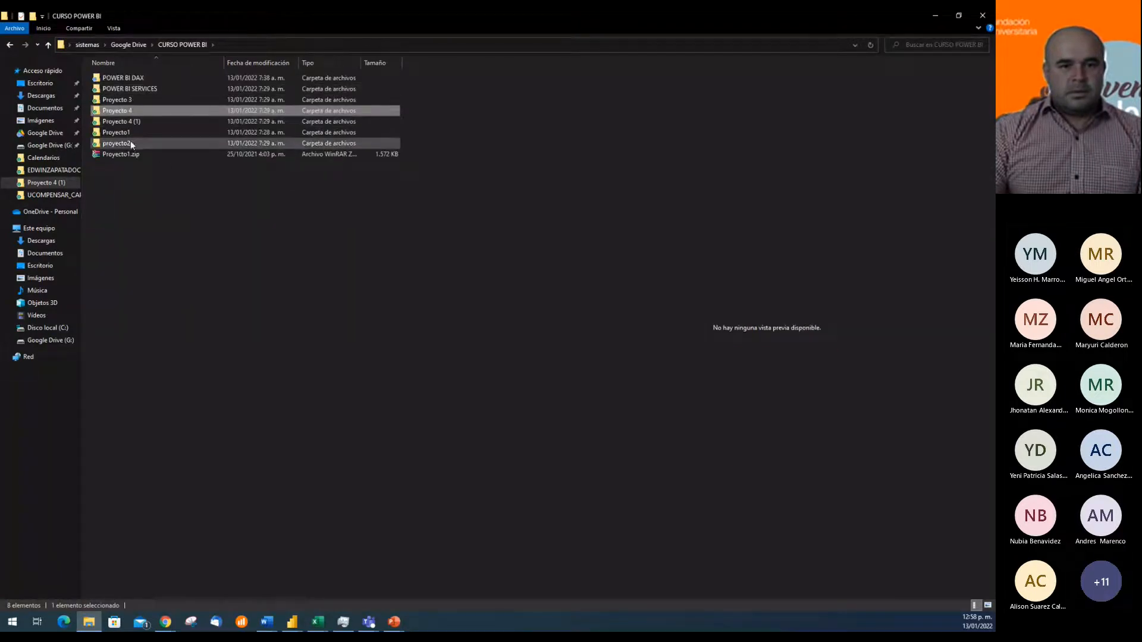
pyautogui.click(128, 144)
pyautogui.doubleClick(128, 144)
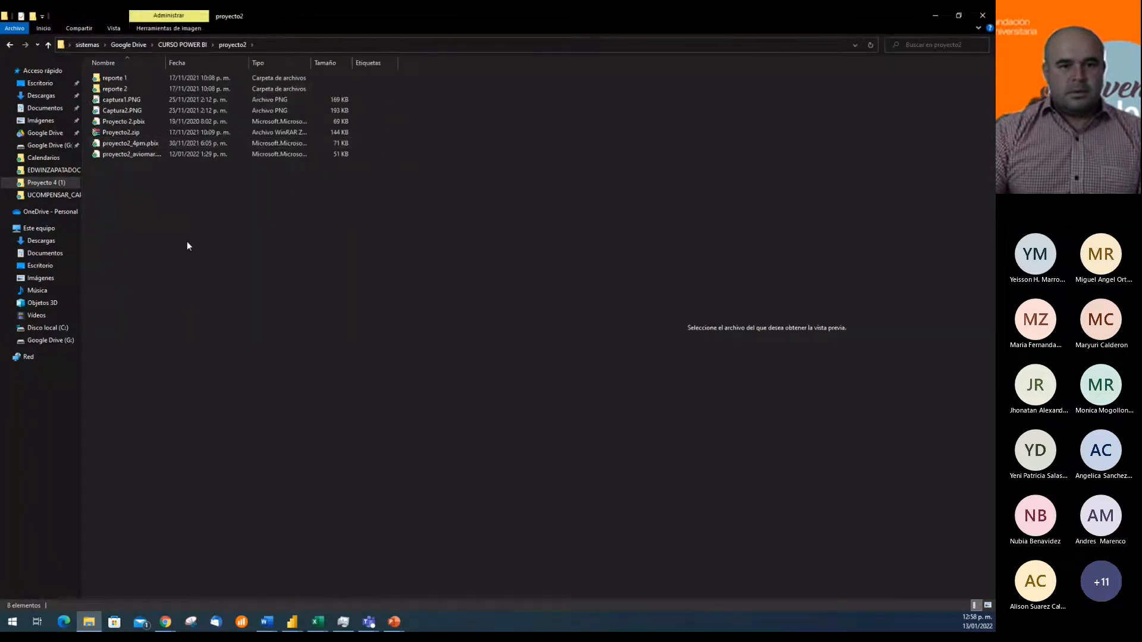
pyautogui.click(137, 78)
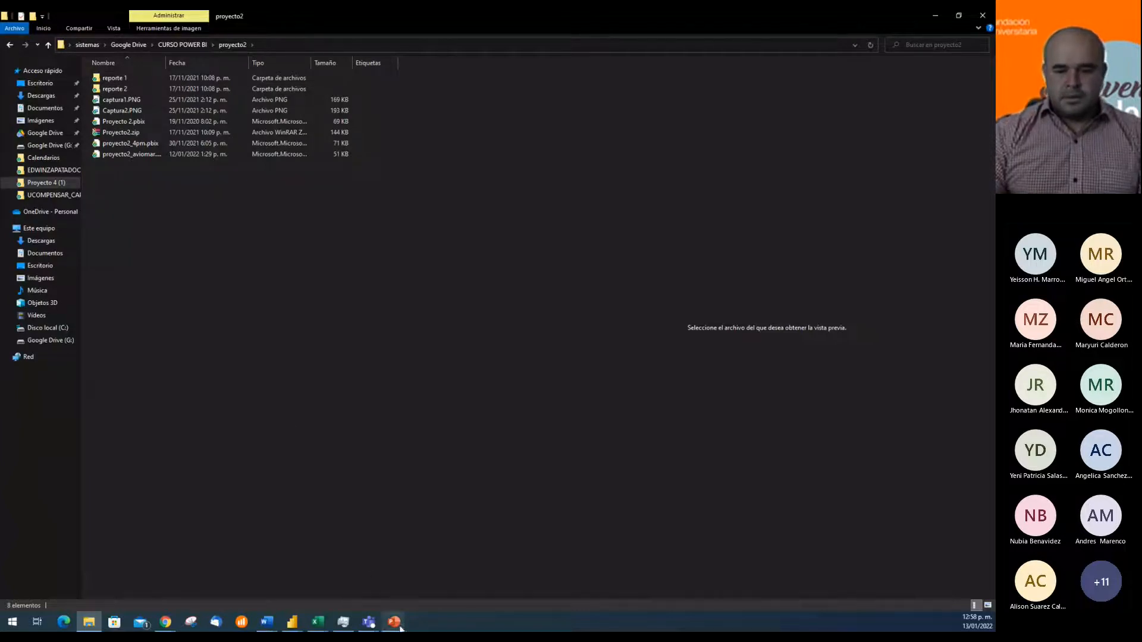
pyautogui.click(297, 622)
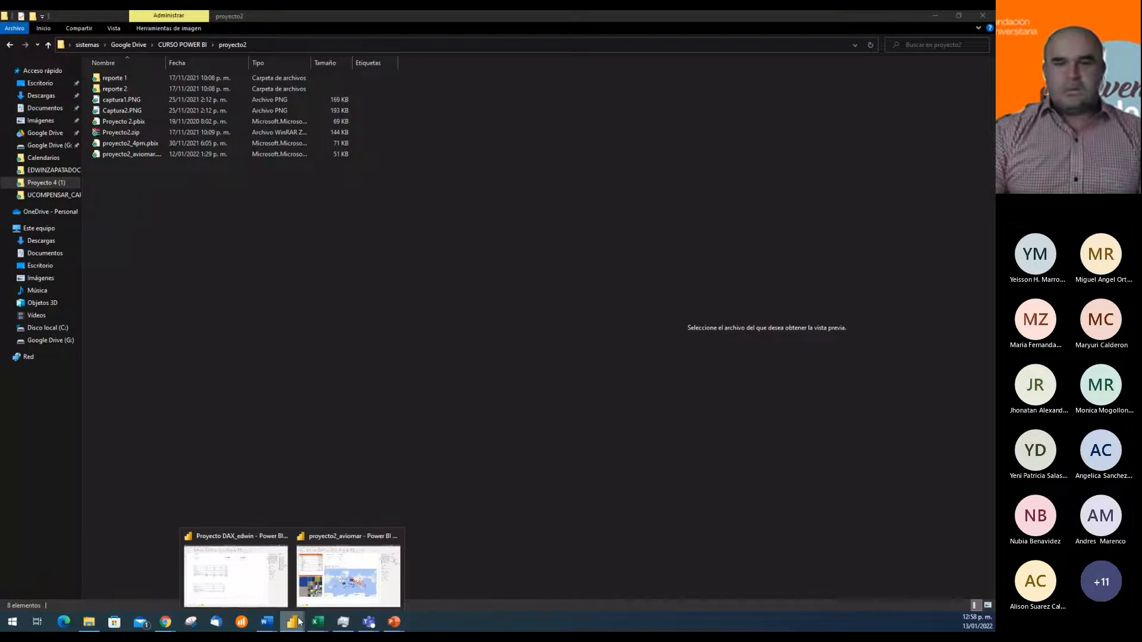
pyautogui.click(348, 571)
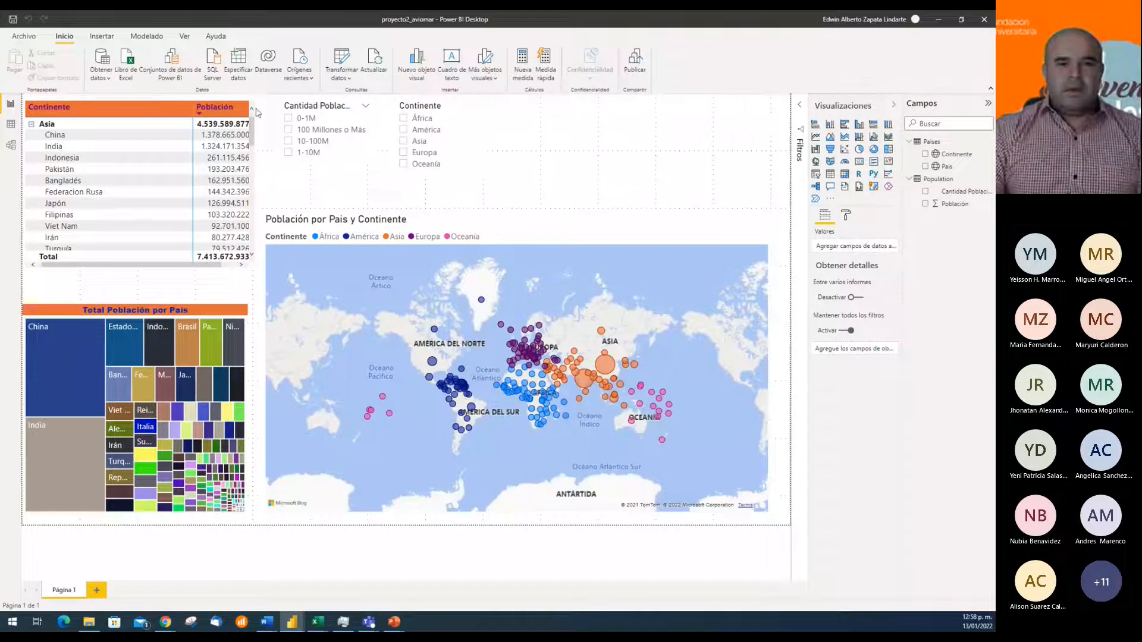
# Browse the built-in report themes and apply the dark grey one to the report
pyautogui.click(185, 37)
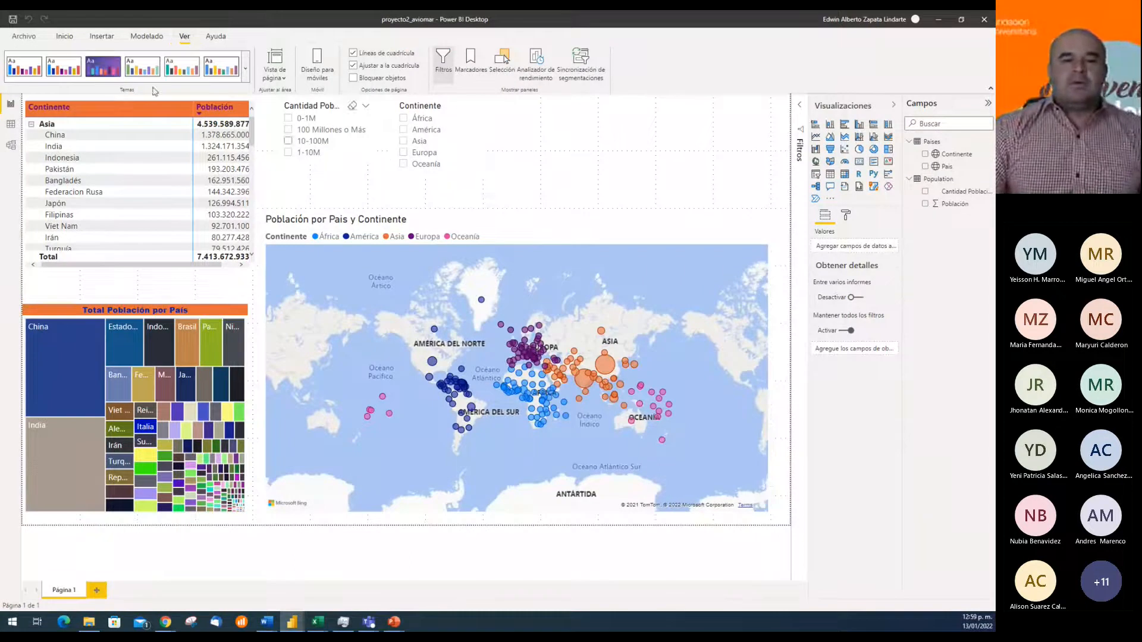
pyautogui.click(245, 69)
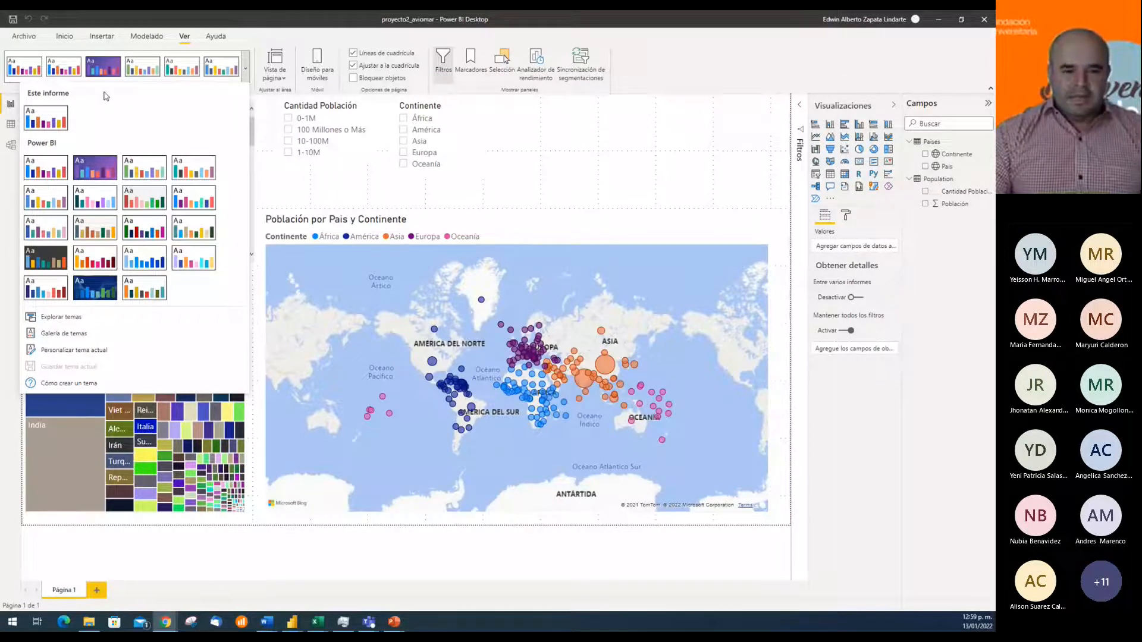
pyautogui.click(520, 246)
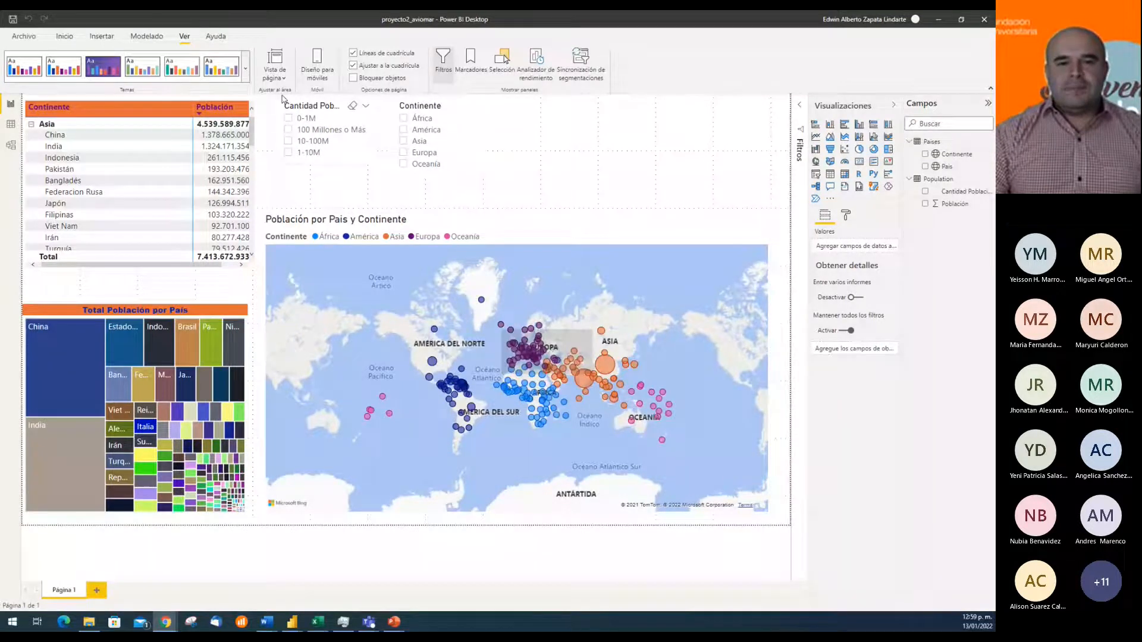
pyautogui.click(245, 69)
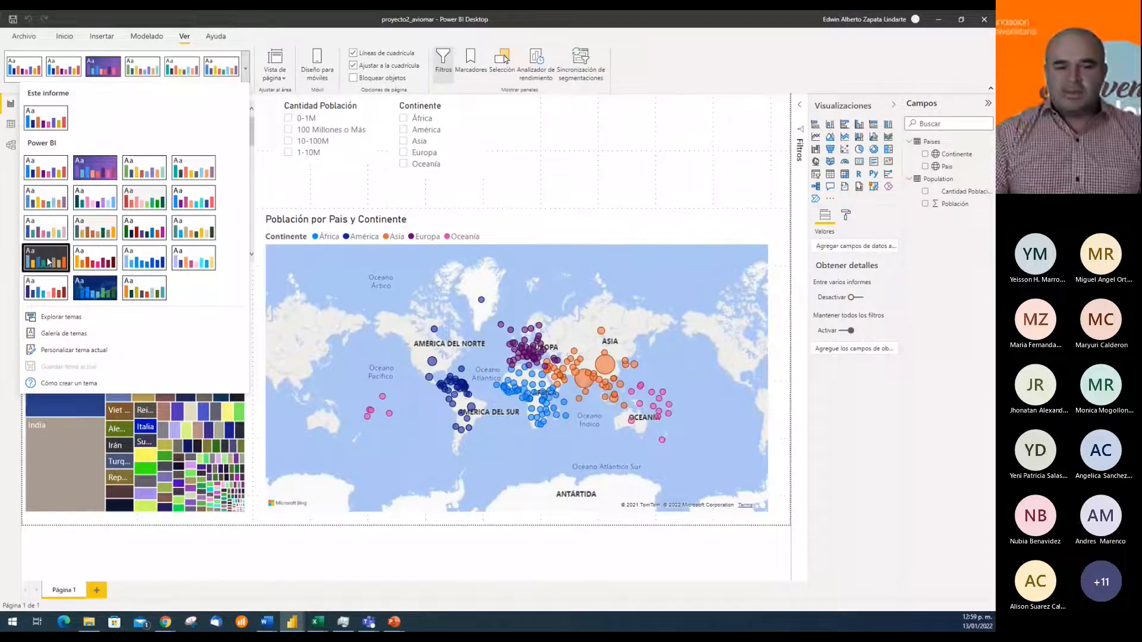
pyautogui.click(485, 171)
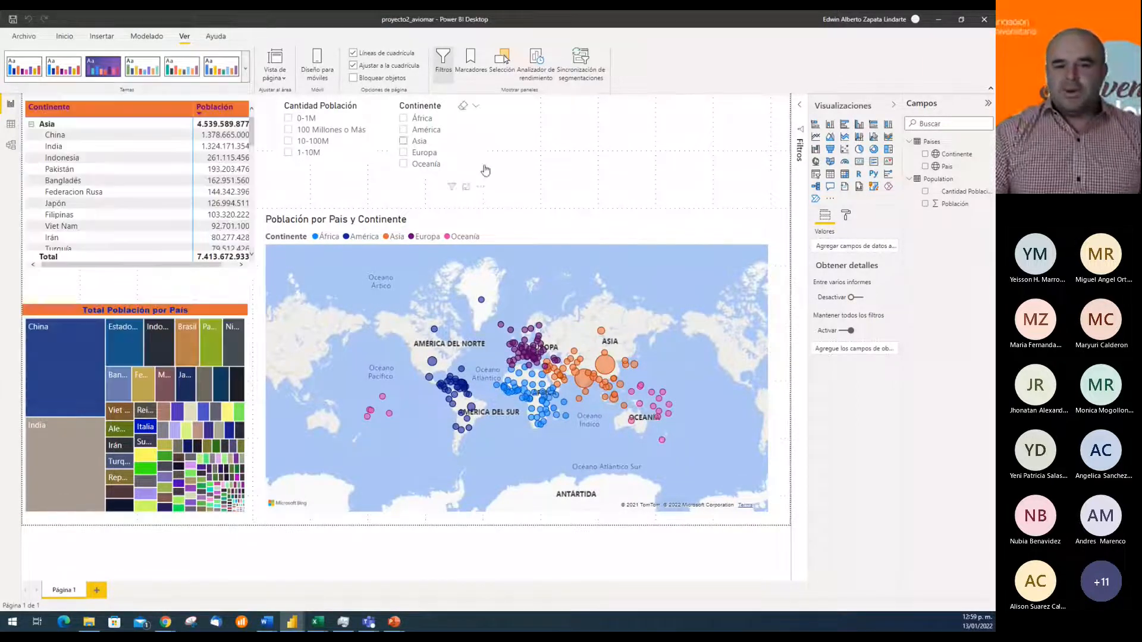
pyautogui.click(245, 69)
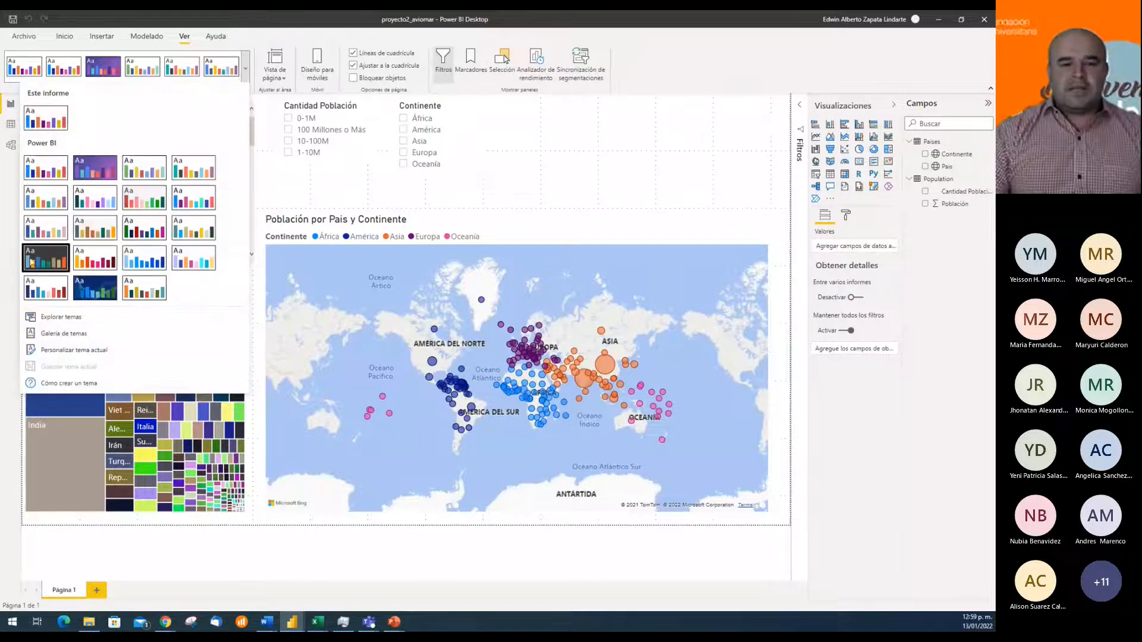
pyautogui.click(586, 170)
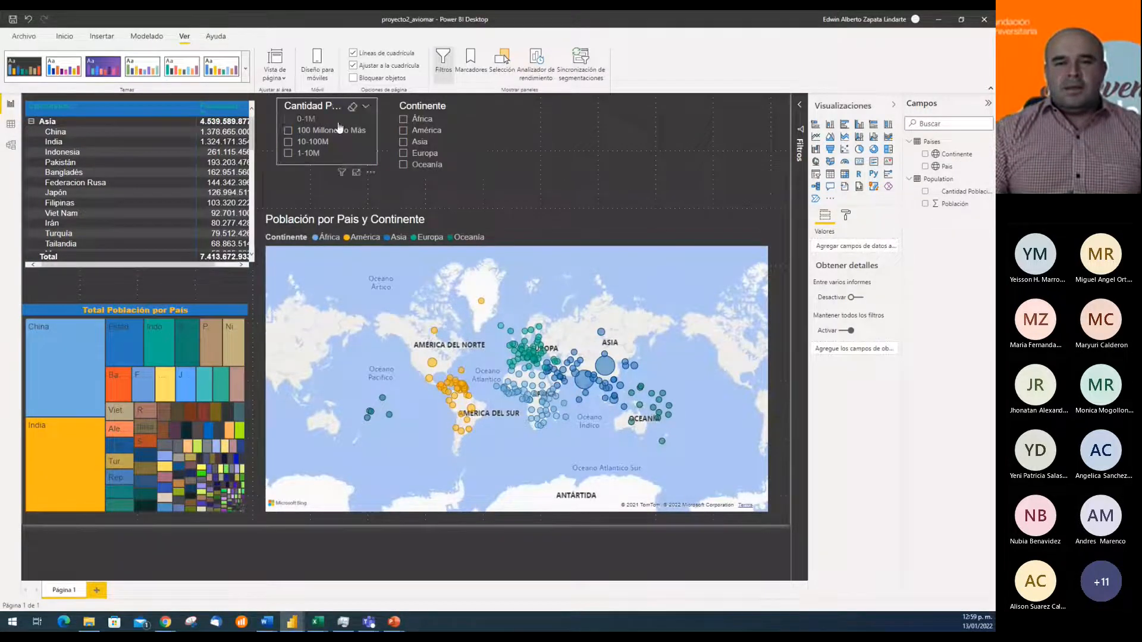
# Apply the built-in light theme with blue, navy, yellow and red data colours to the report
pyautogui.click(247, 70)
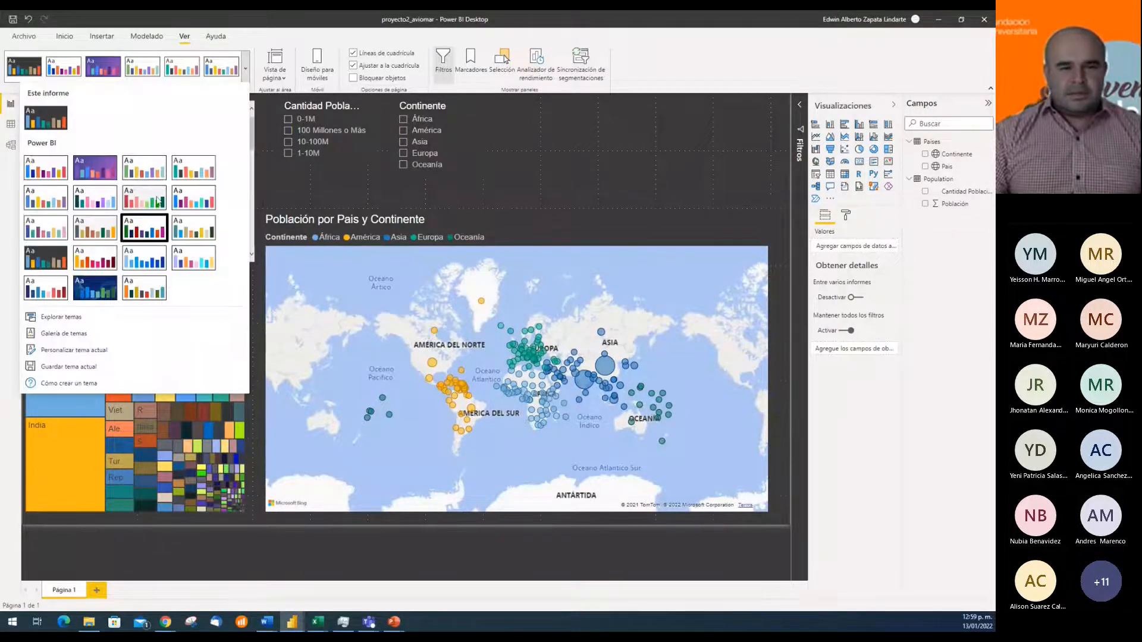
pyautogui.click(37, 200)
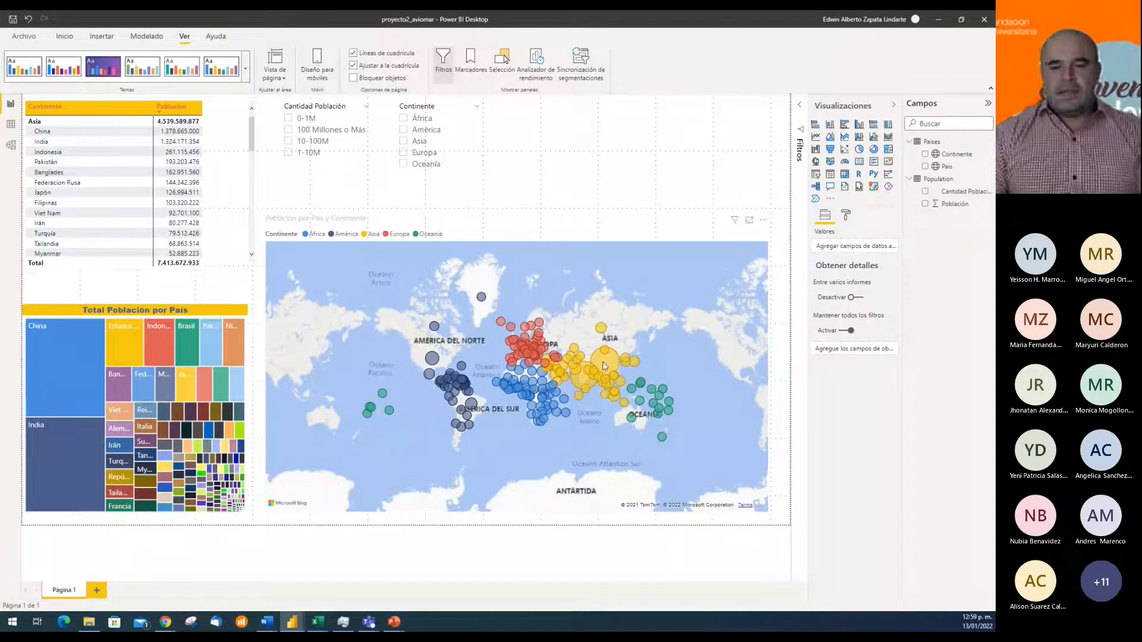
pyautogui.moveTo(604, 366)
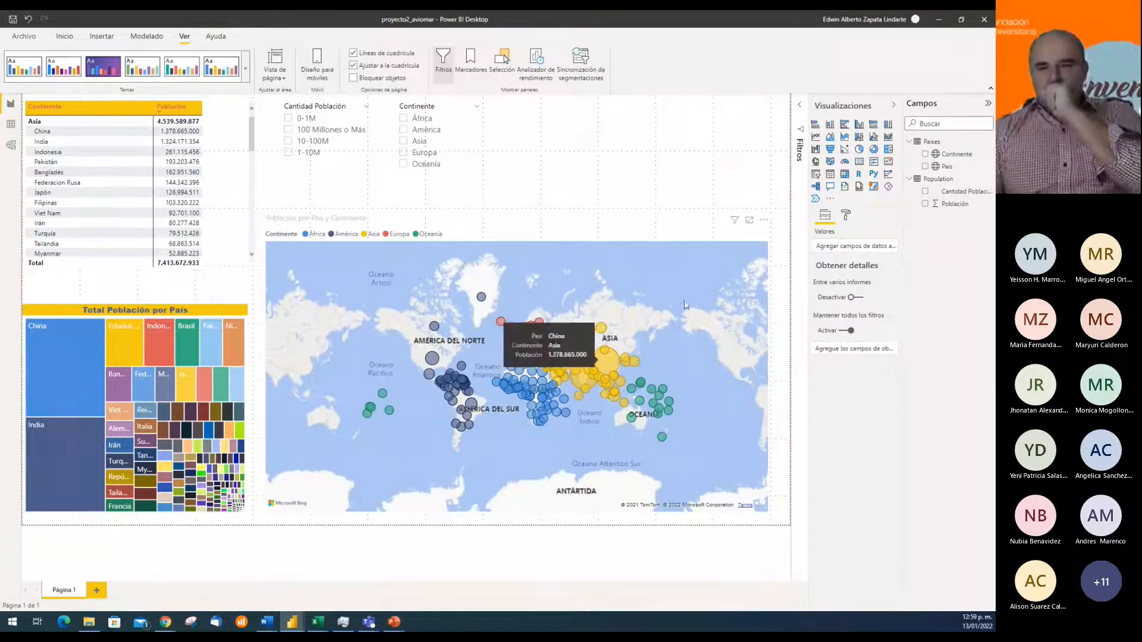
# Turn on the background of the Población por Pais y Continente map and colour it with a darker shade of the theme's green
pyautogui.click(602, 232)
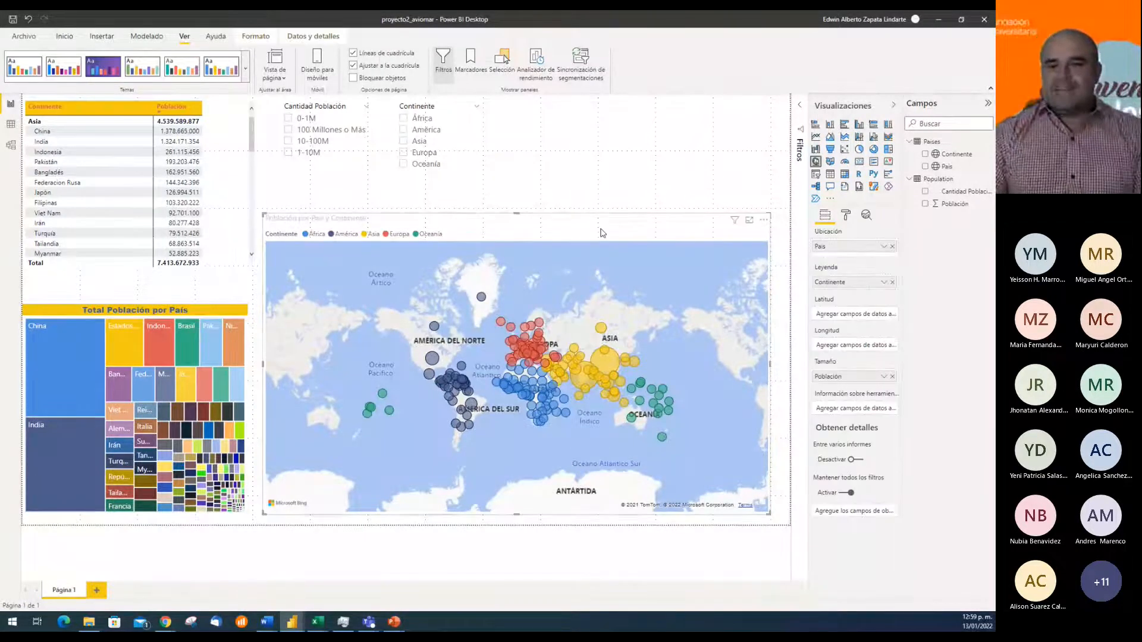
pyautogui.click(845, 217)
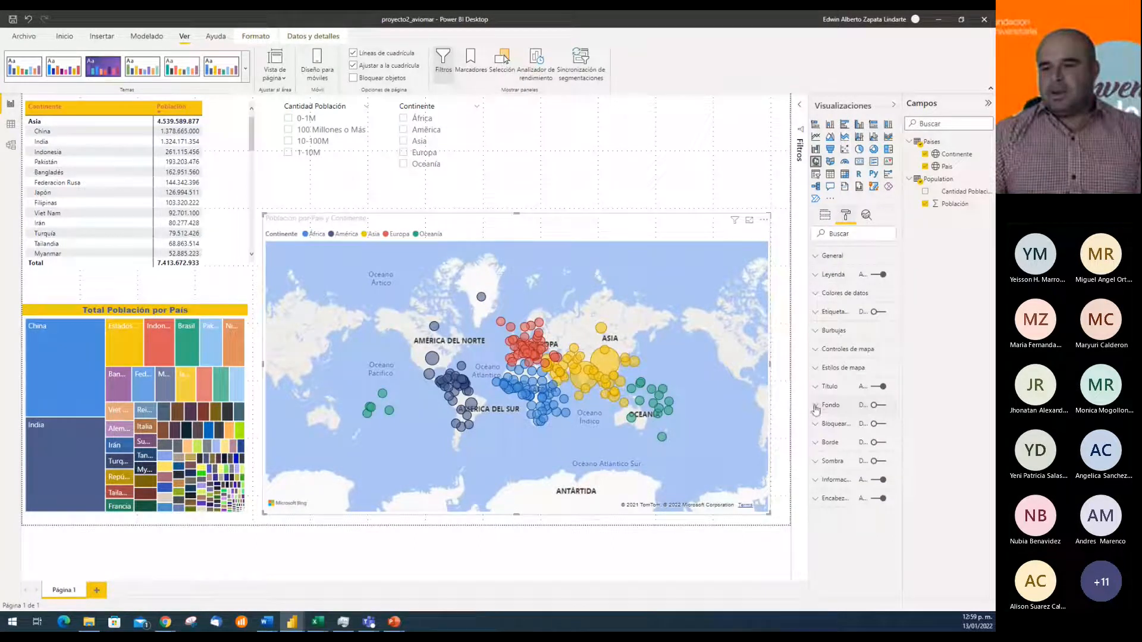
pyautogui.click(881, 406)
pyautogui.click(816, 408)
pyautogui.click(838, 437)
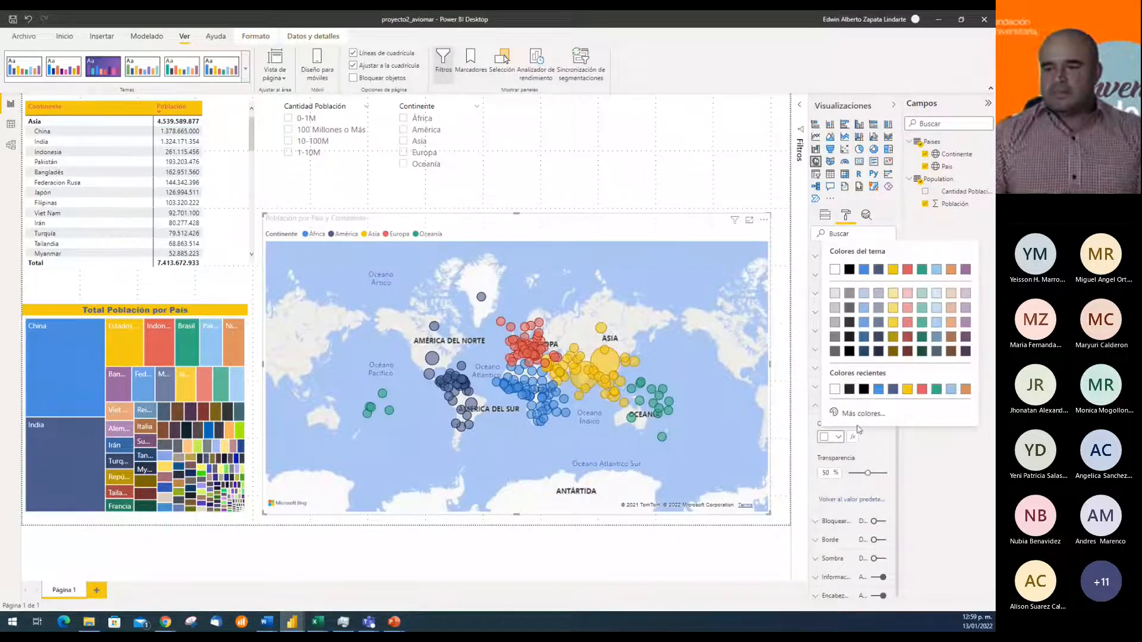
pyautogui.click(922, 337)
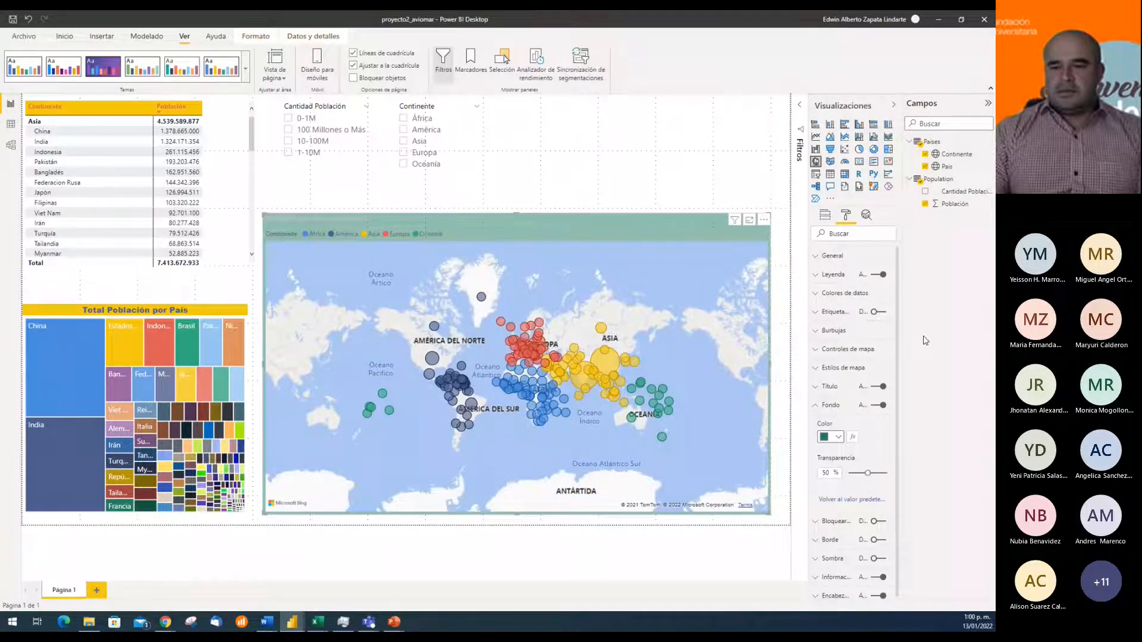
# Apply the Parque theme to the report and check the theme colours offered for the map background
pyautogui.click(146, 69)
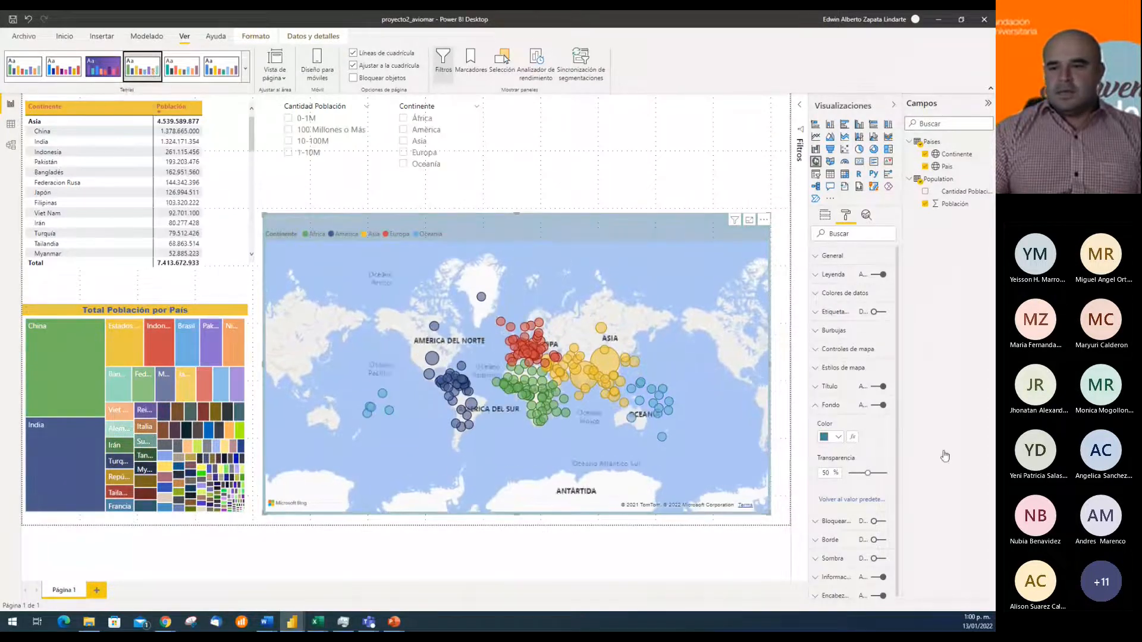
pyautogui.click(838, 438)
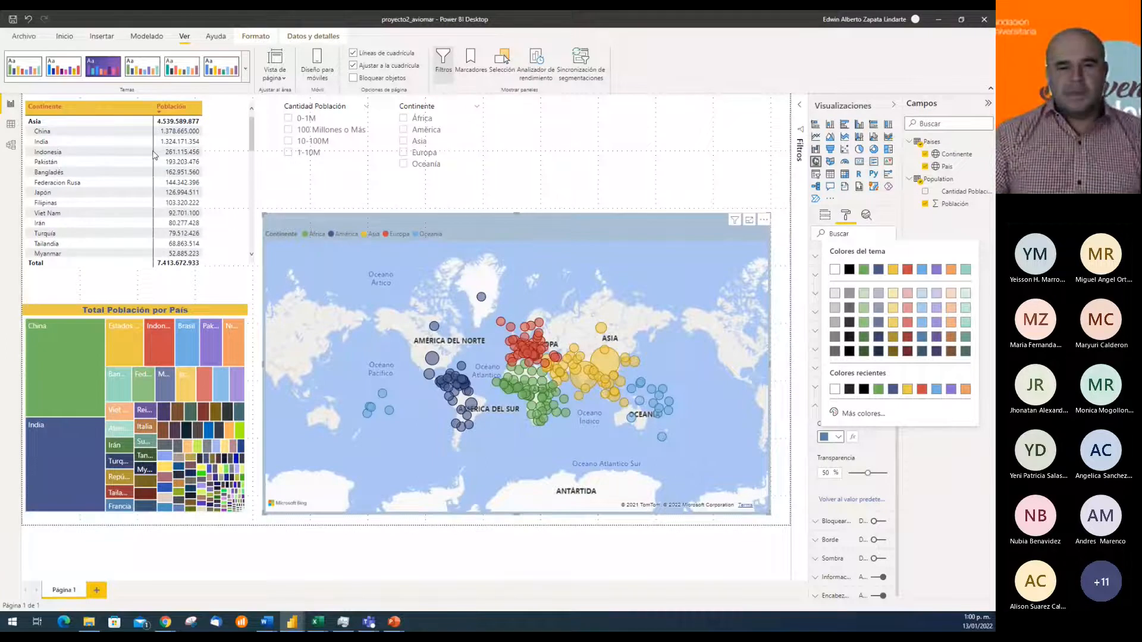
pyautogui.click(246, 73)
pyautogui.click(246, 72)
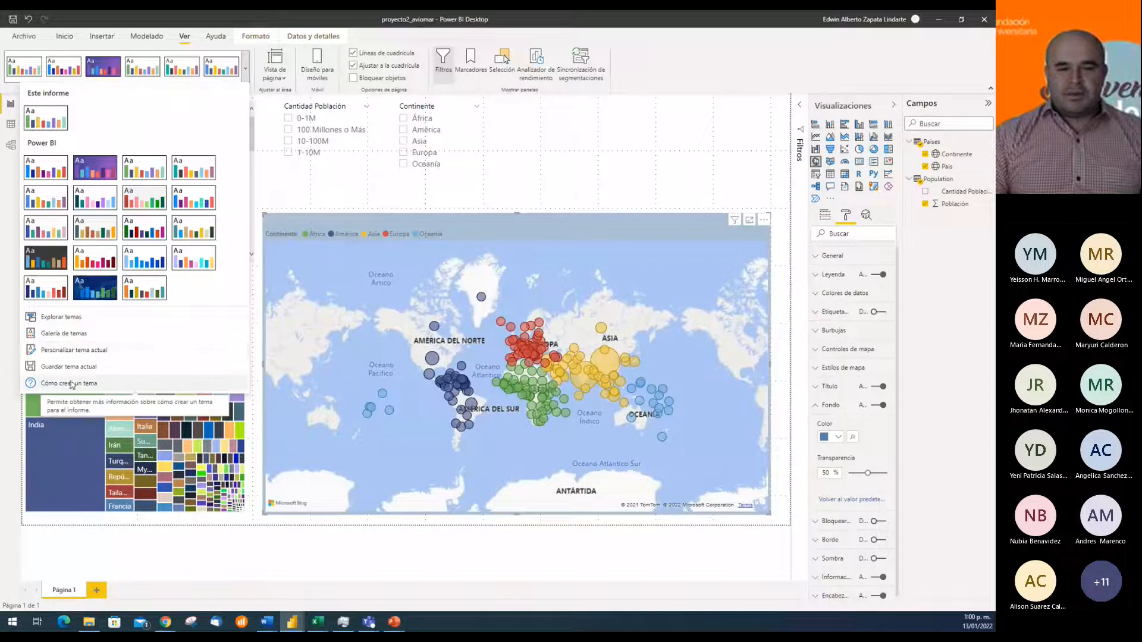
pyautogui.click(514, 171)
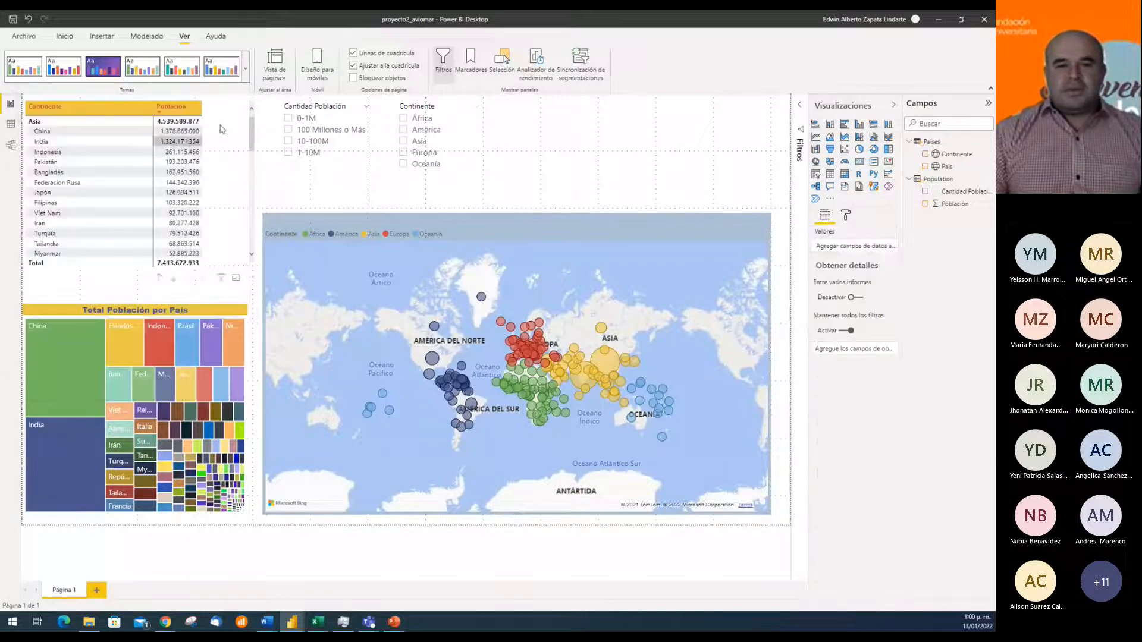
# Set the font family of the values in the Continente and Población matrix to Calibri
pyautogui.click(239, 120)
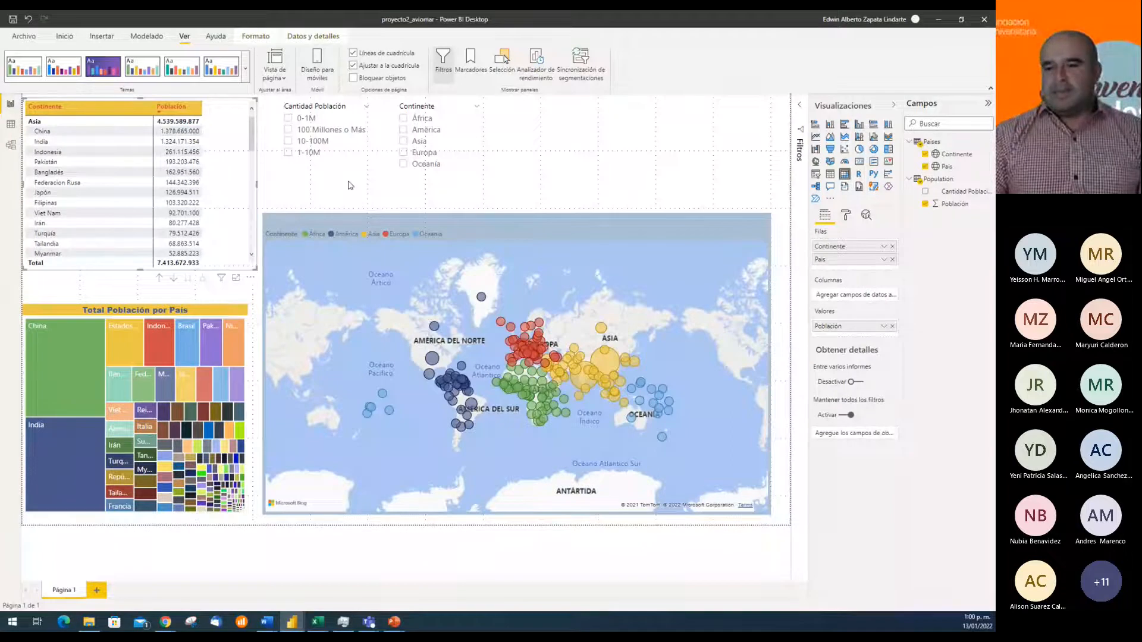
pyautogui.click(848, 218)
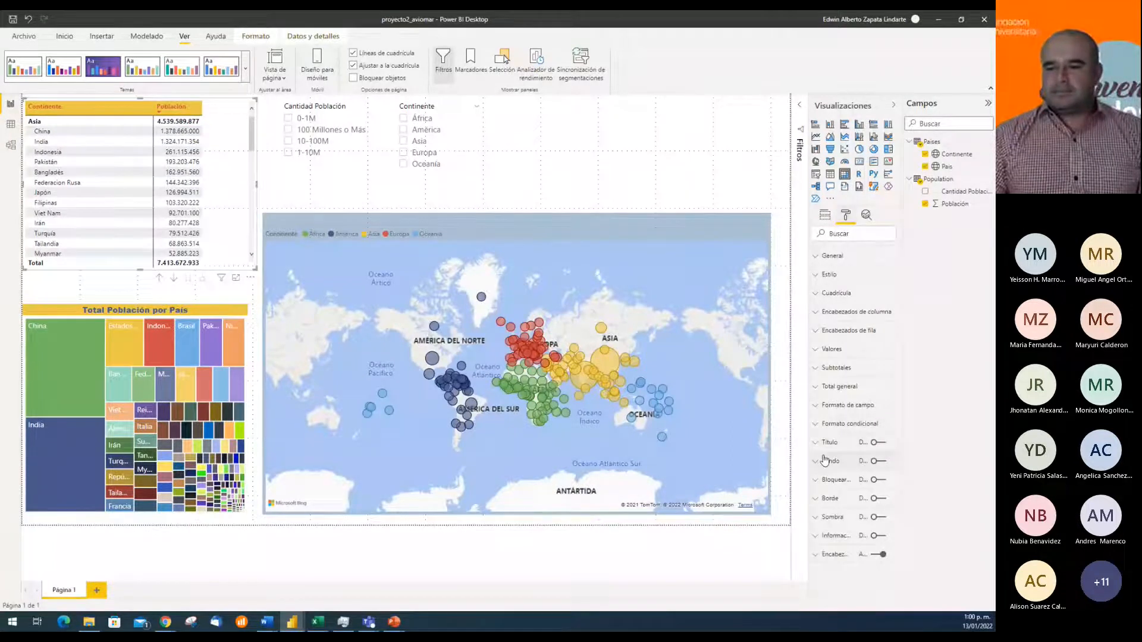
pyautogui.click(821, 351)
pyautogui.scroll(-5, 877, 499)
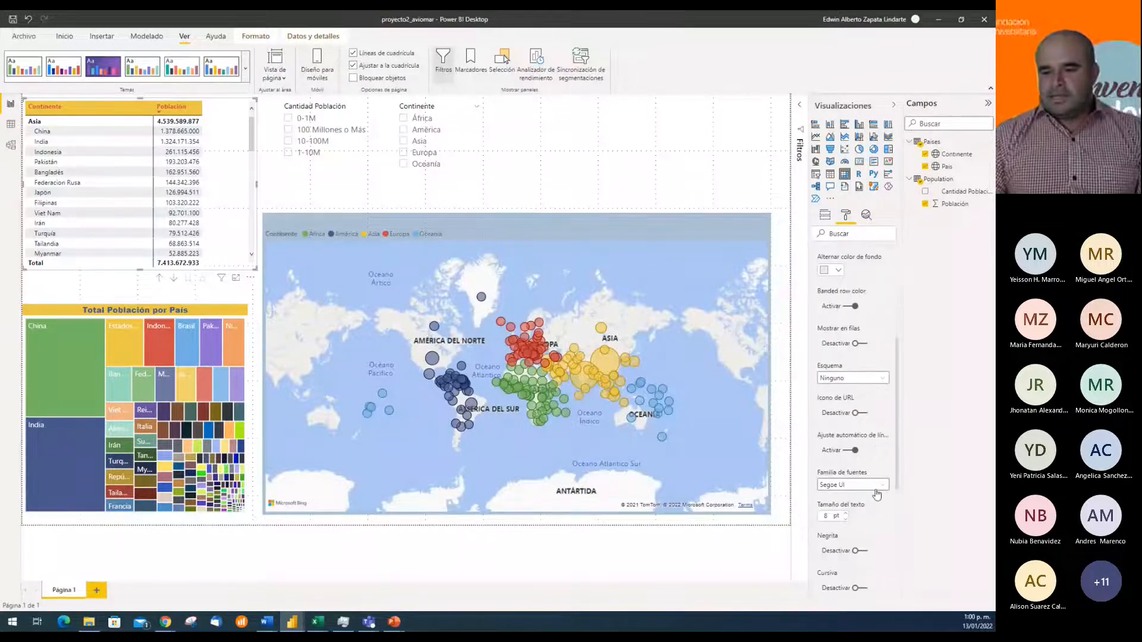
pyautogui.click(877, 494)
pyautogui.click(848, 355)
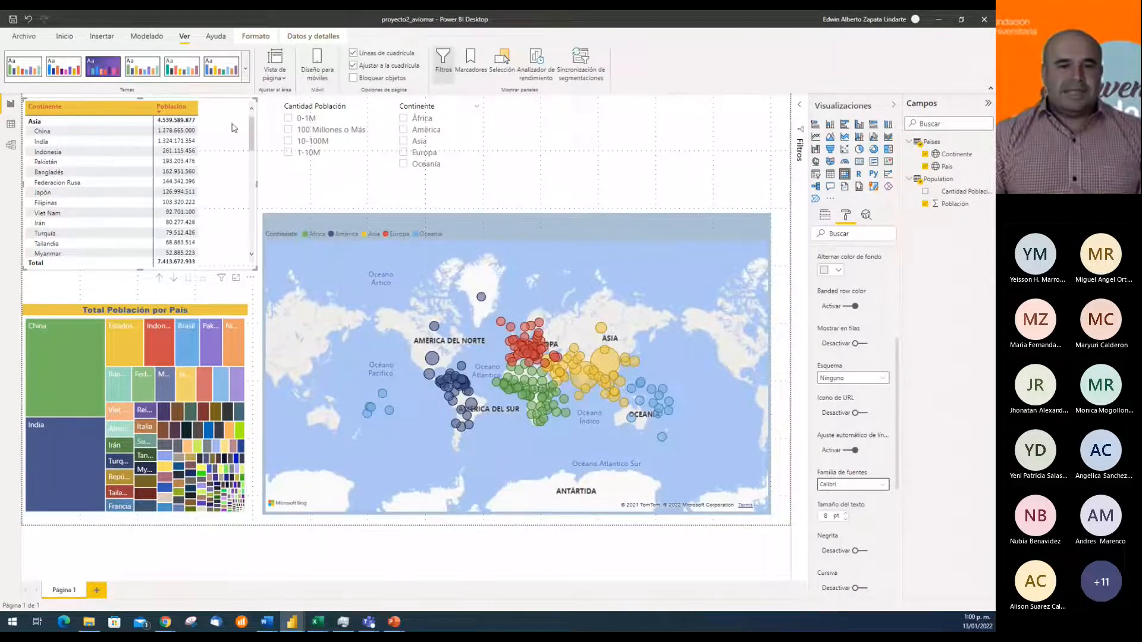
# Open the customization settings of the current report theme
pyautogui.click(245, 70)
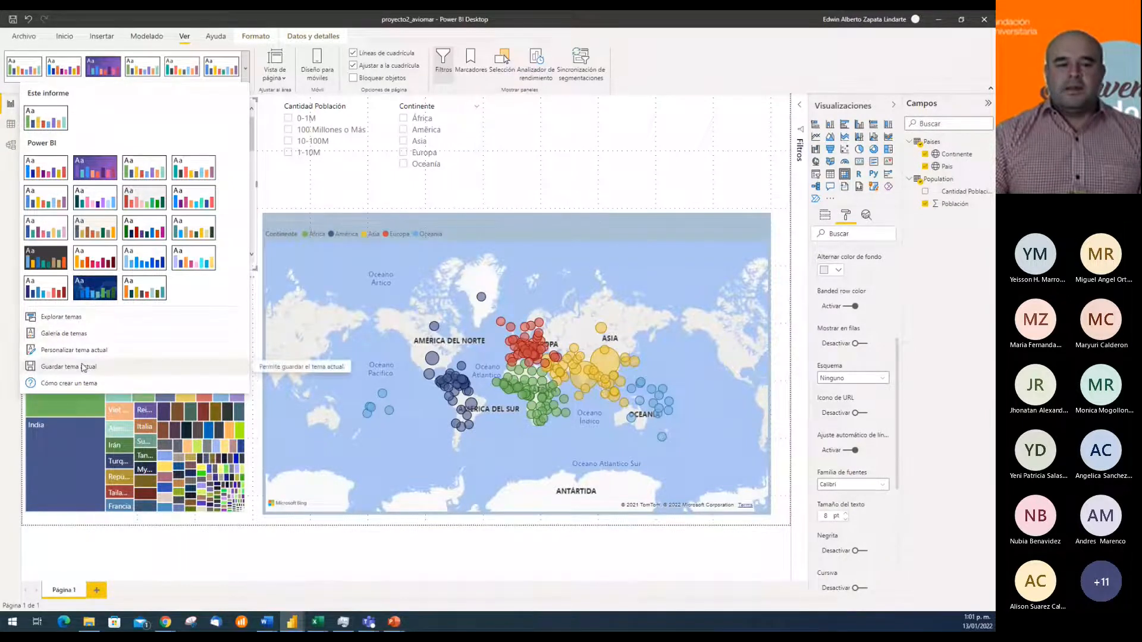
pyautogui.click(98, 351)
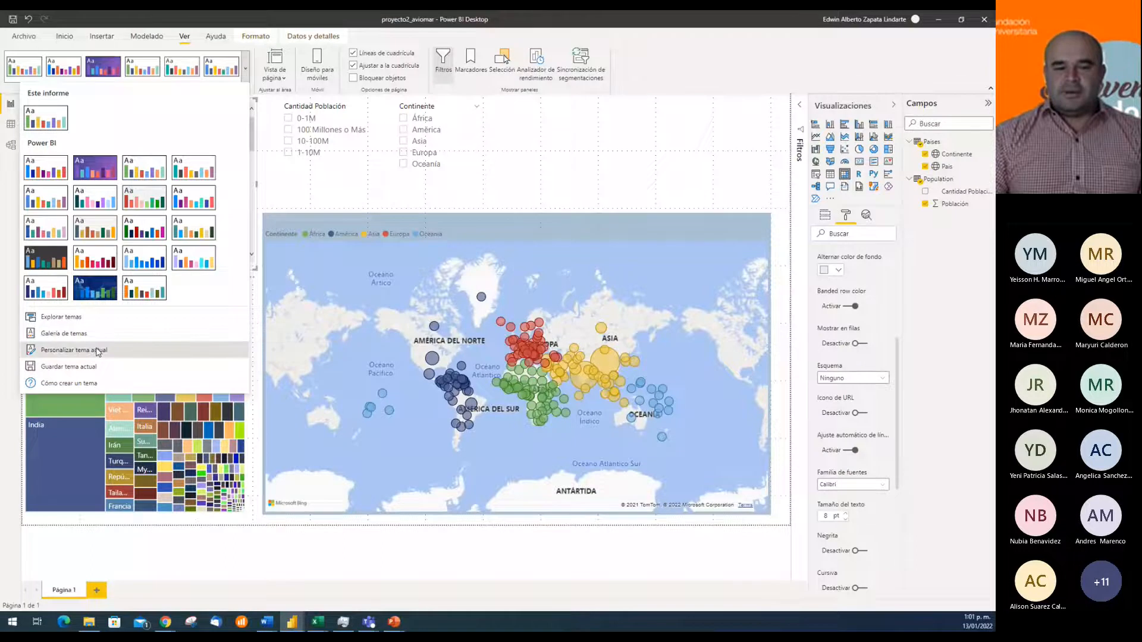
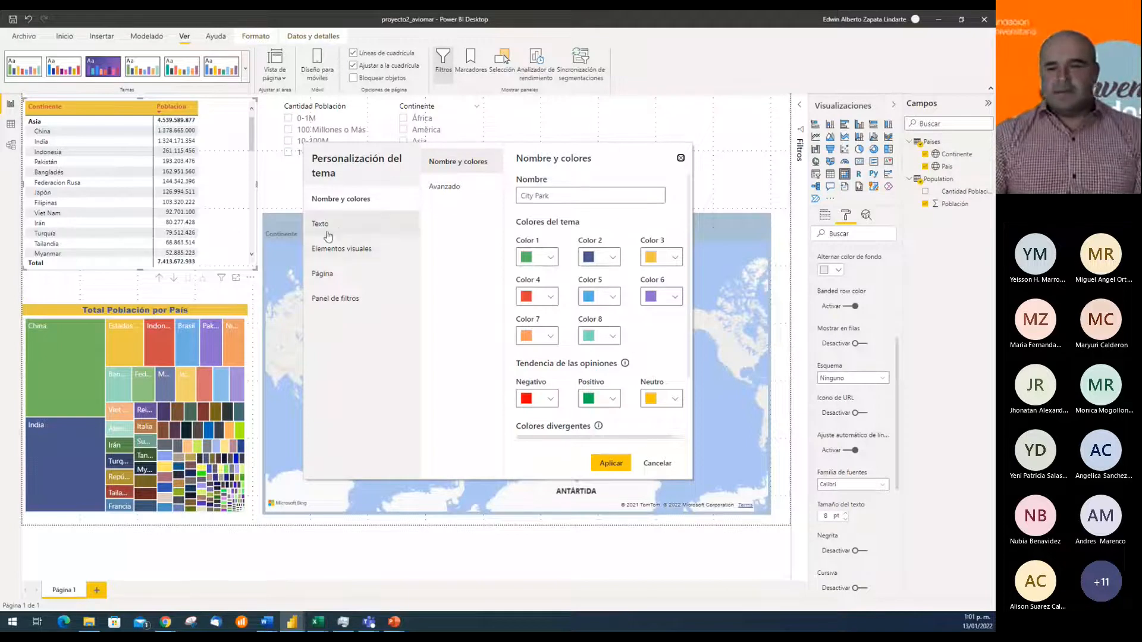
# Review the theme's text, visual element and page customization options, including the background and wallpaper colours, without applying changes
pyautogui.click(322, 223)
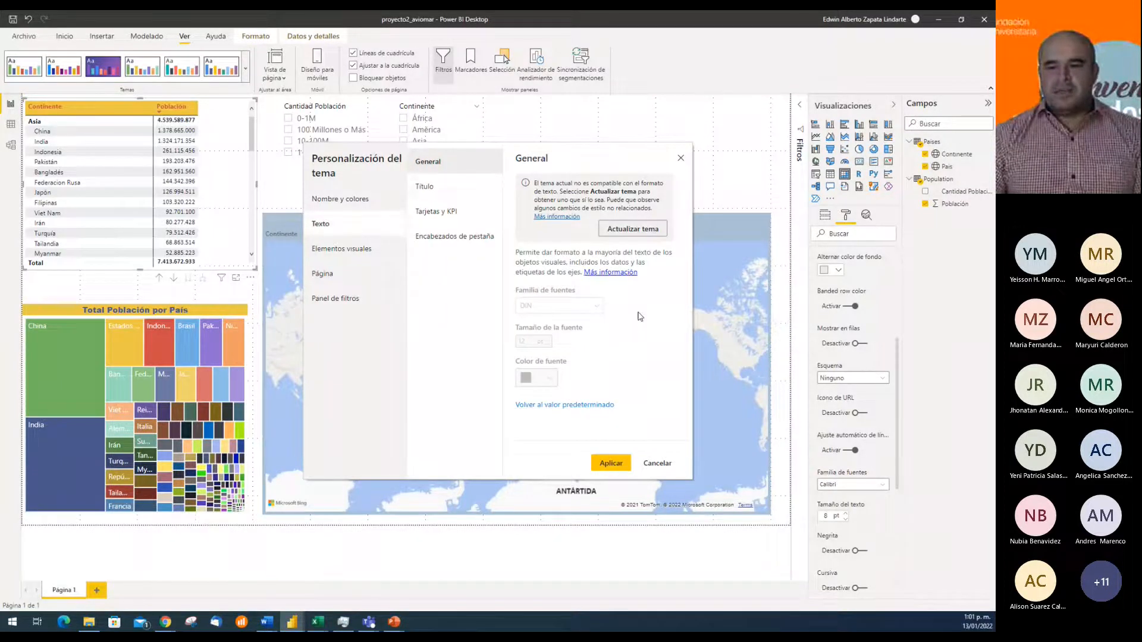
pyautogui.click(441, 191)
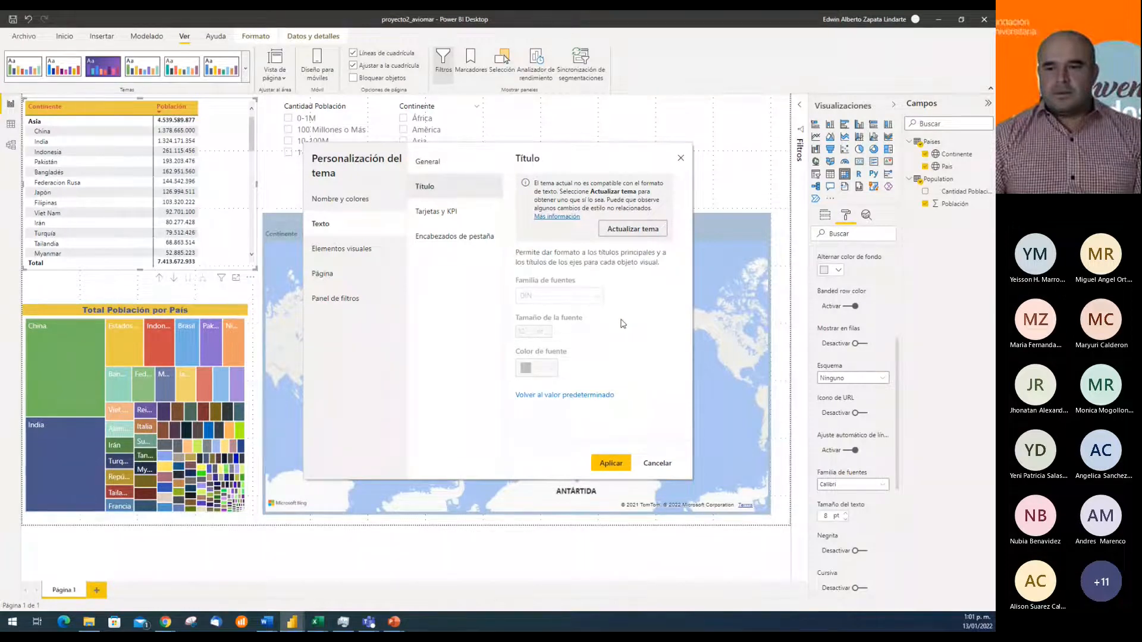
pyautogui.click(357, 248)
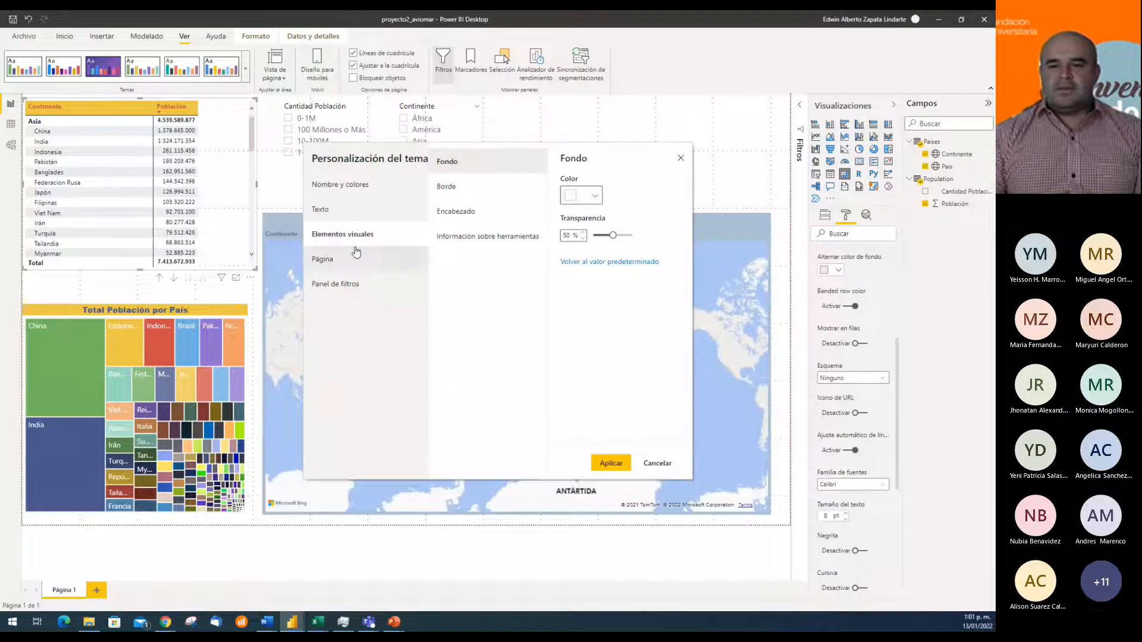
pyautogui.click(594, 196)
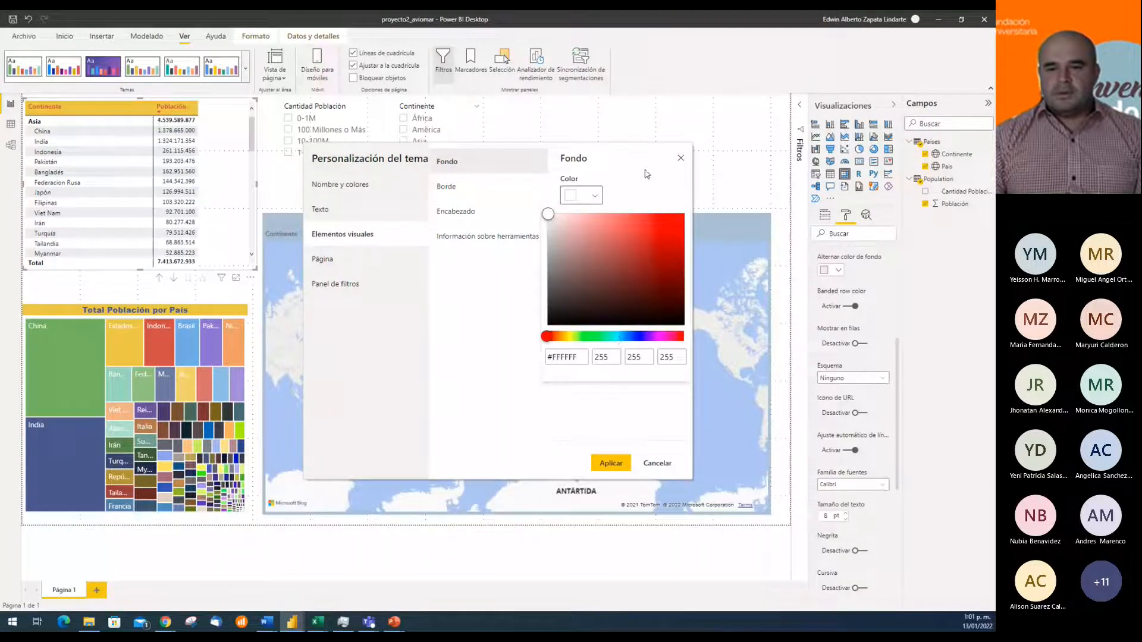
pyautogui.click(454, 313)
pyautogui.click(341, 267)
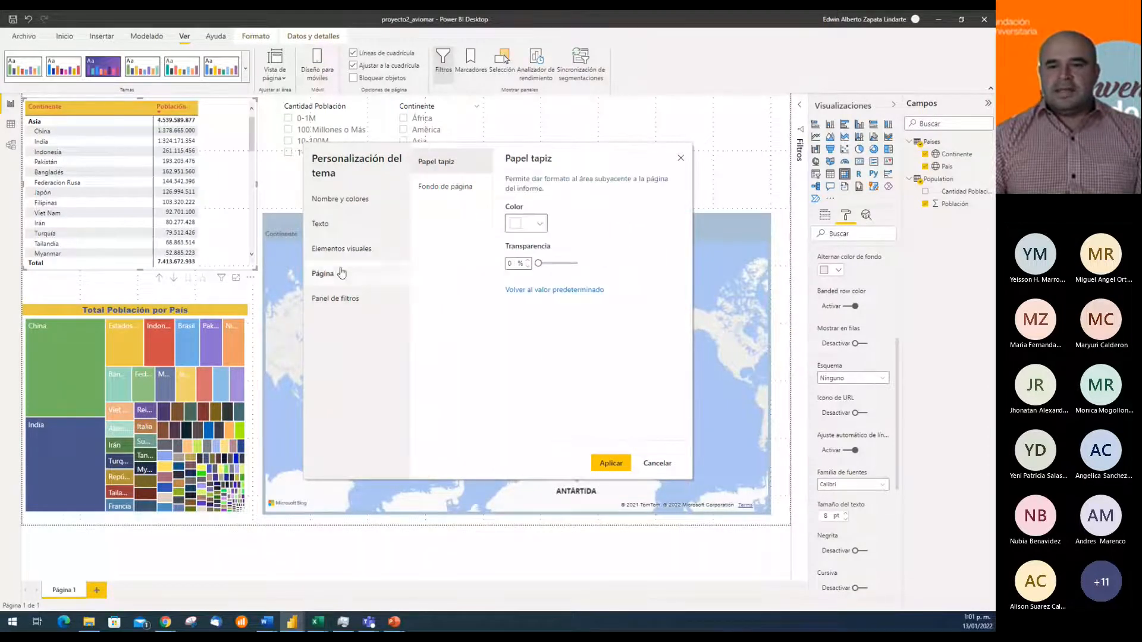
pyautogui.click(540, 224)
pyautogui.click(664, 221)
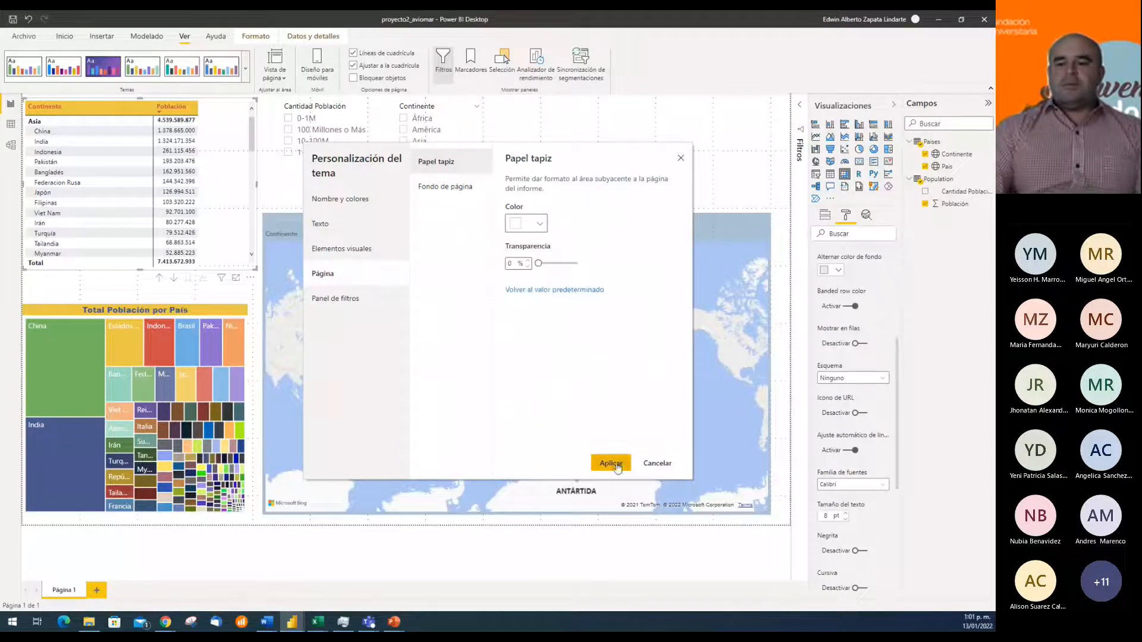
pyautogui.click(657, 464)
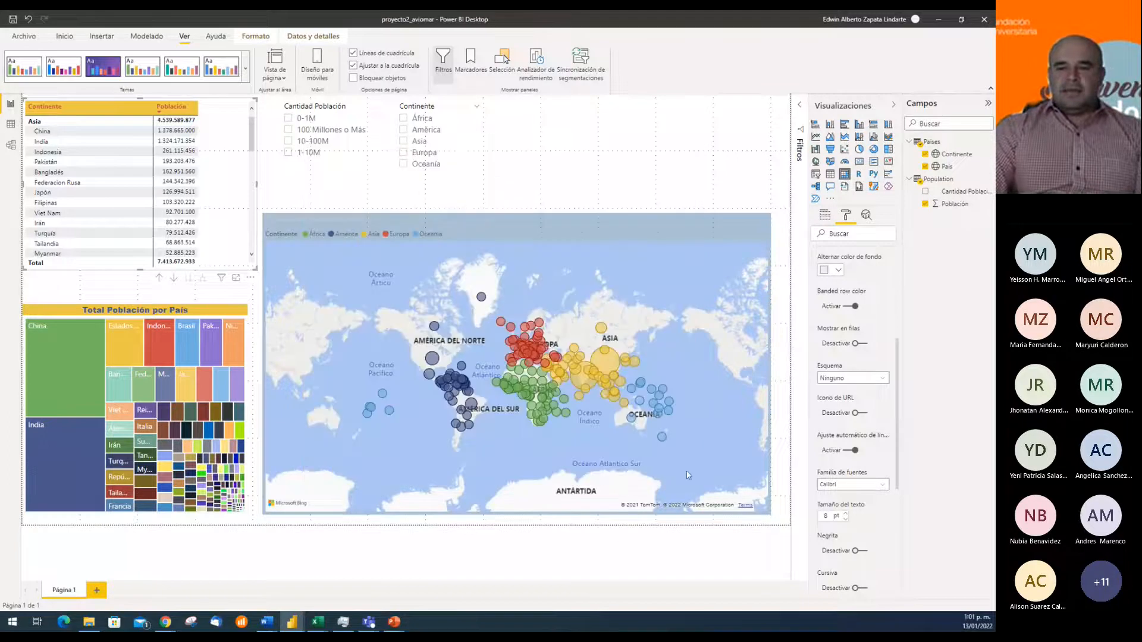
# Try the built-in dark blue theme with the curved-line background on the report, followed by the dark grey theme
pyautogui.click(684, 175)
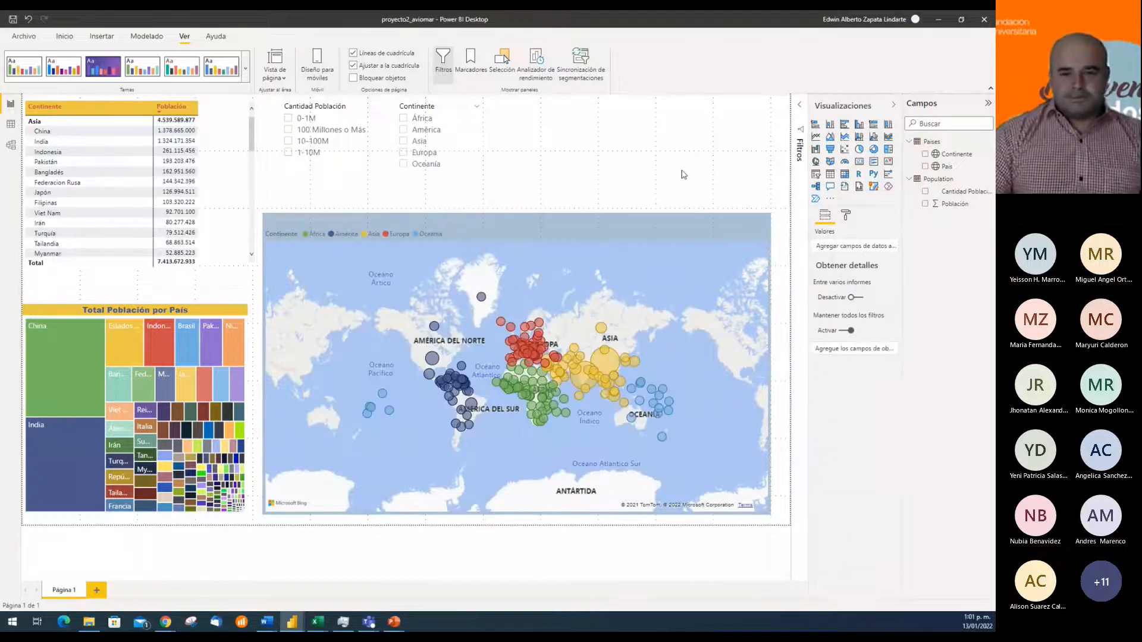
pyautogui.click(590, 244)
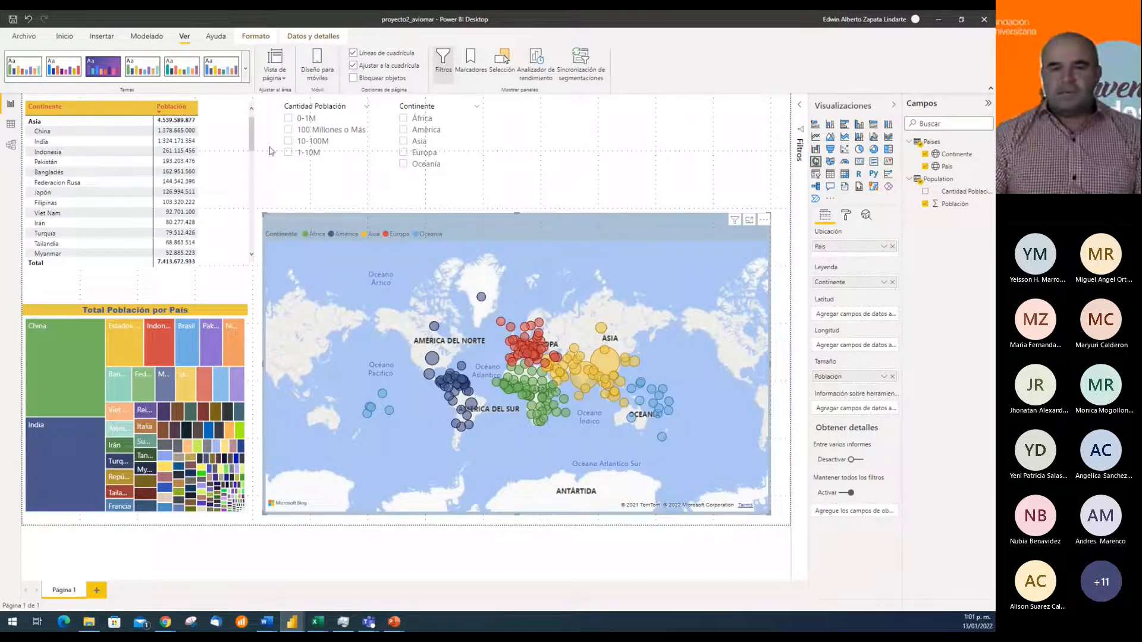
pyautogui.click(246, 70)
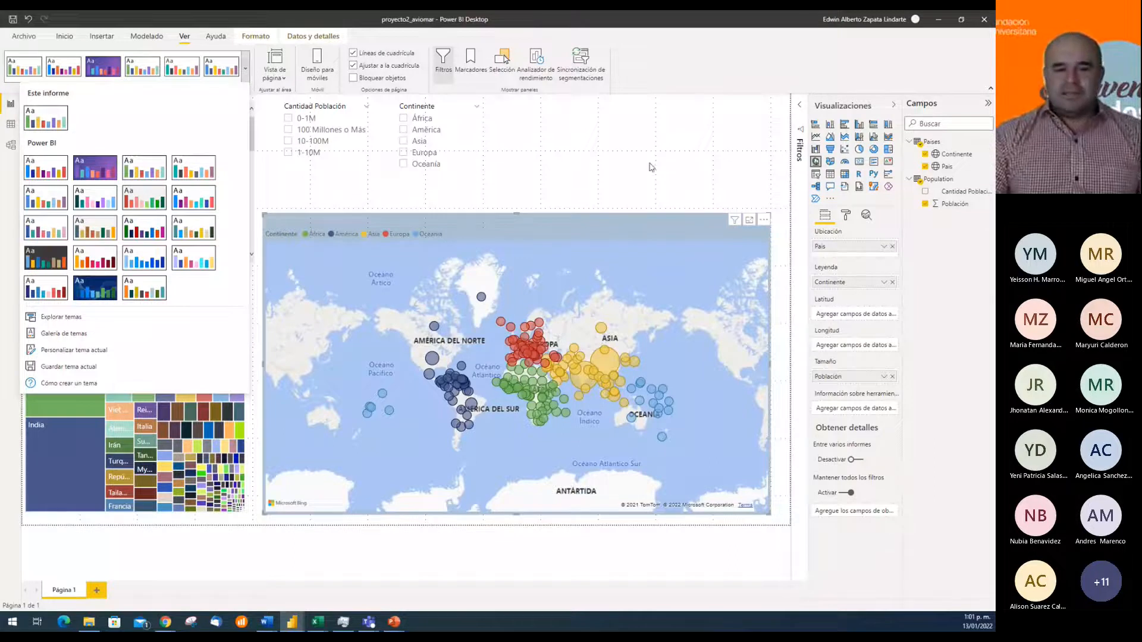
pyautogui.click(712, 185)
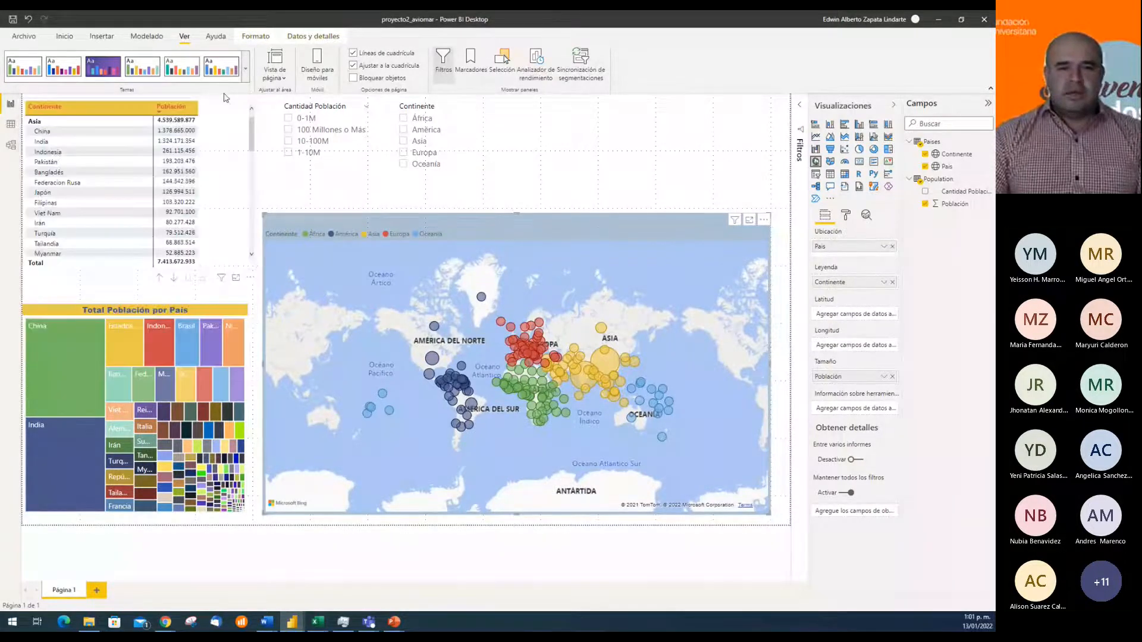
pyautogui.click(245, 69)
pyautogui.click(106, 286)
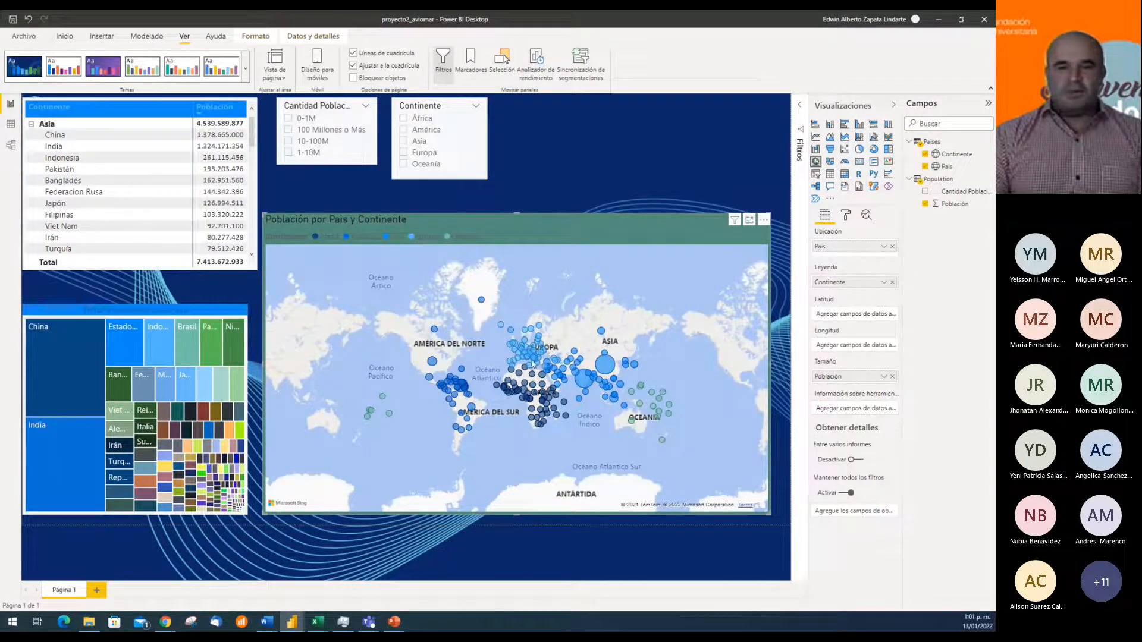
pyautogui.click(246, 69)
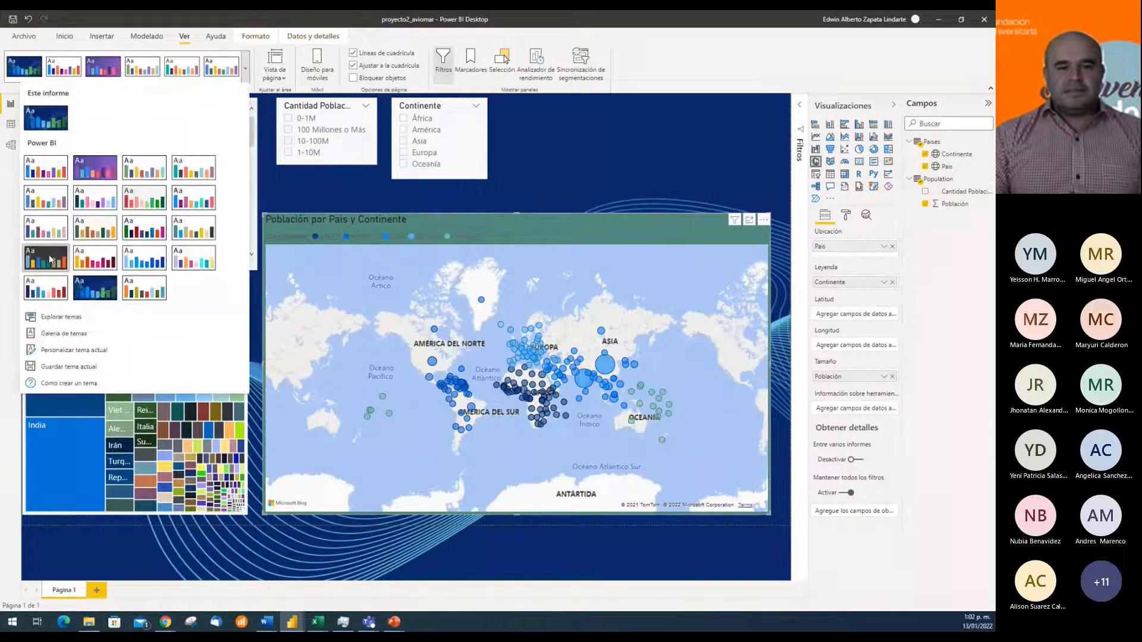
pyautogui.click(339, 264)
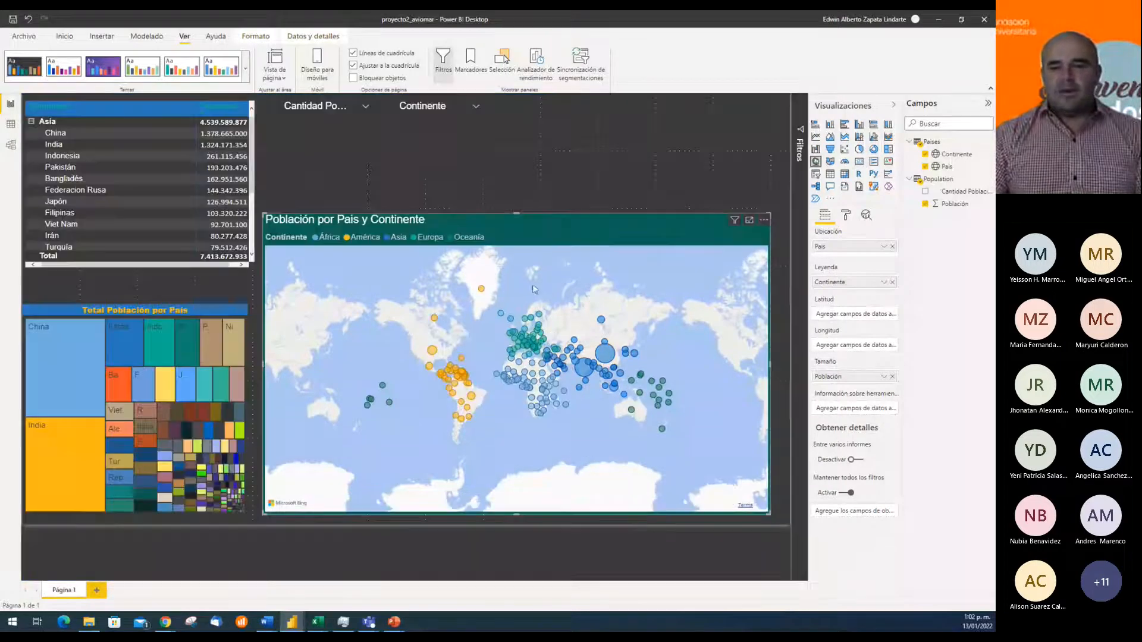
# Apply the first built-in Power BI theme to the report and turn off the background of the Población por Pais y Continente map
pyautogui.click(246, 69)
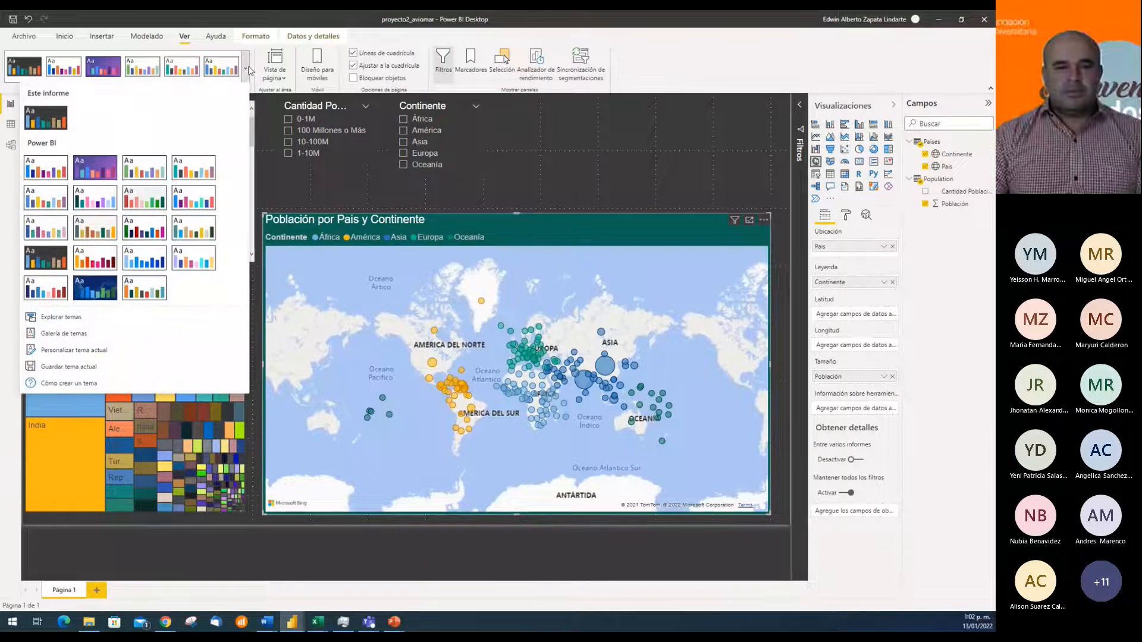
pyautogui.click(45, 168)
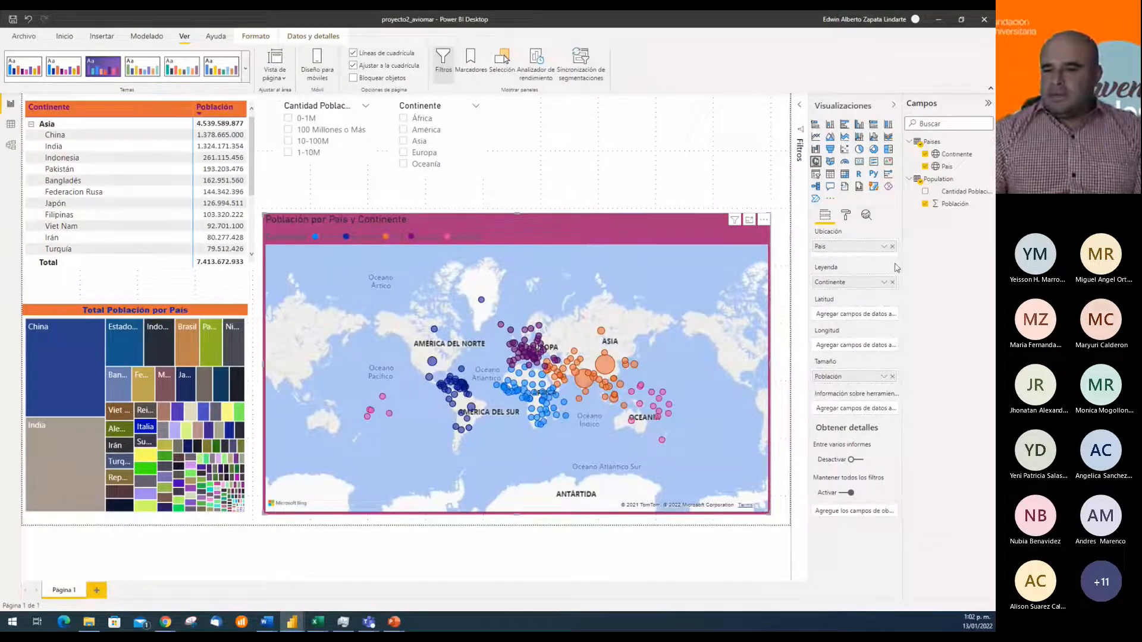
pyautogui.click(849, 216)
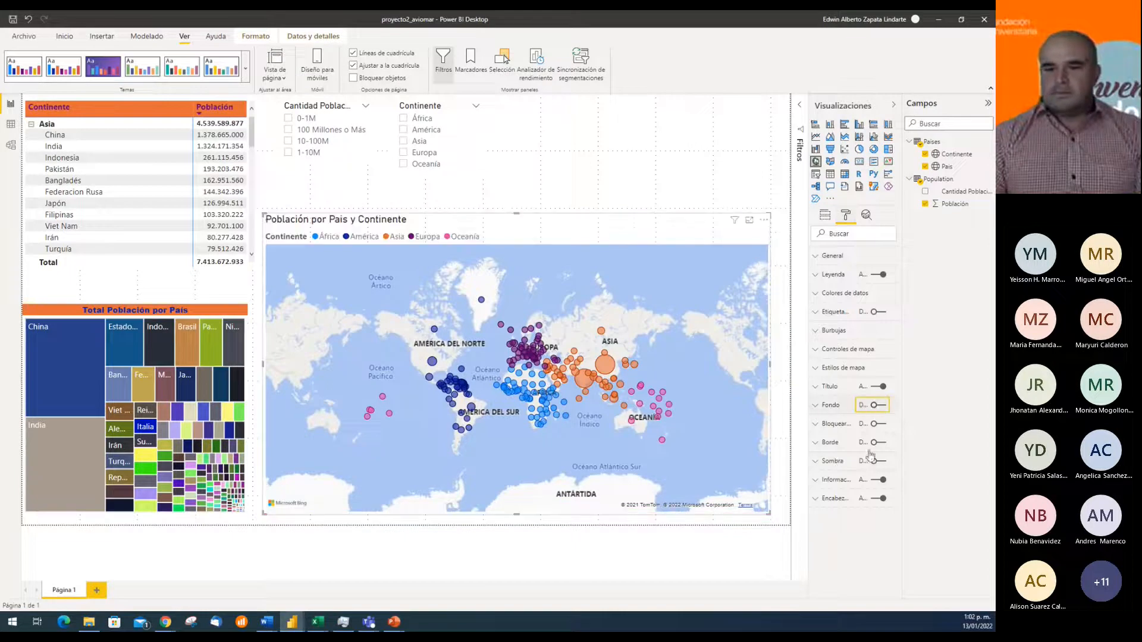
# Try the Aéreo map style on the Población por Pais y Continente map and inspect its detail up close
pyautogui.click(827, 369)
pyautogui.click(888, 400)
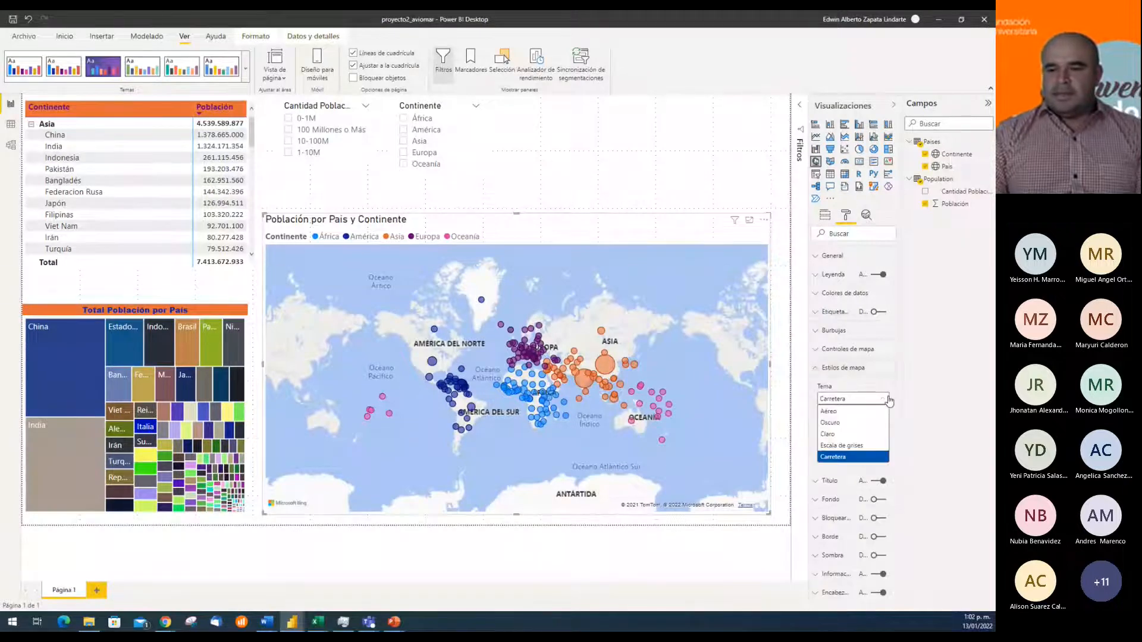
pyautogui.click(836, 411)
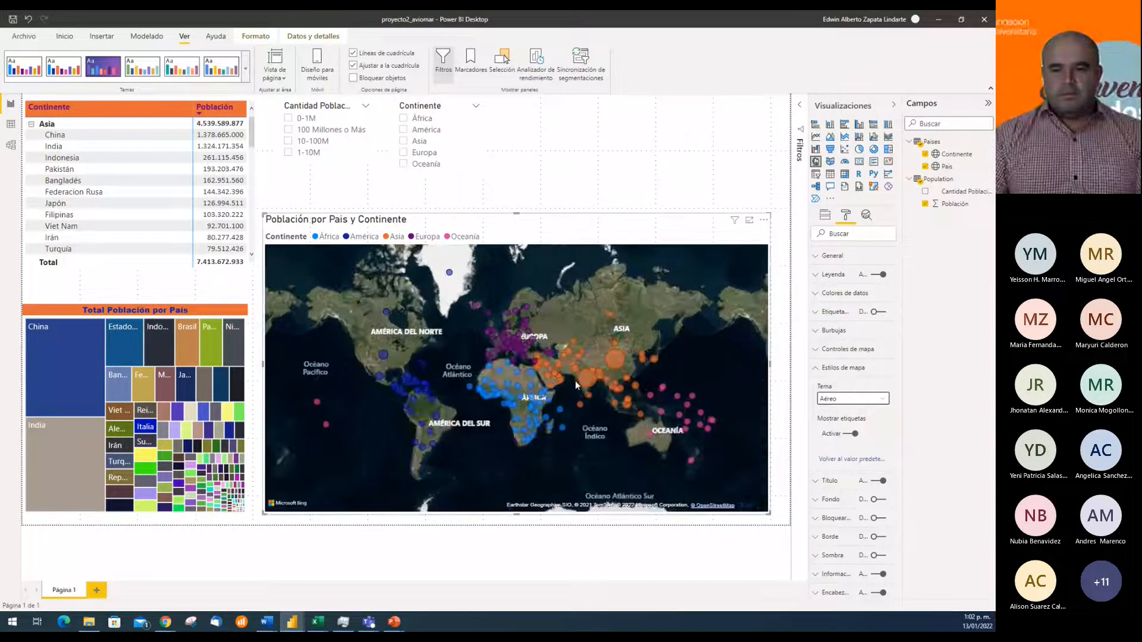
pyautogui.scroll(3, 576, 380)
pyautogui.scroll(-1, 576, 381)
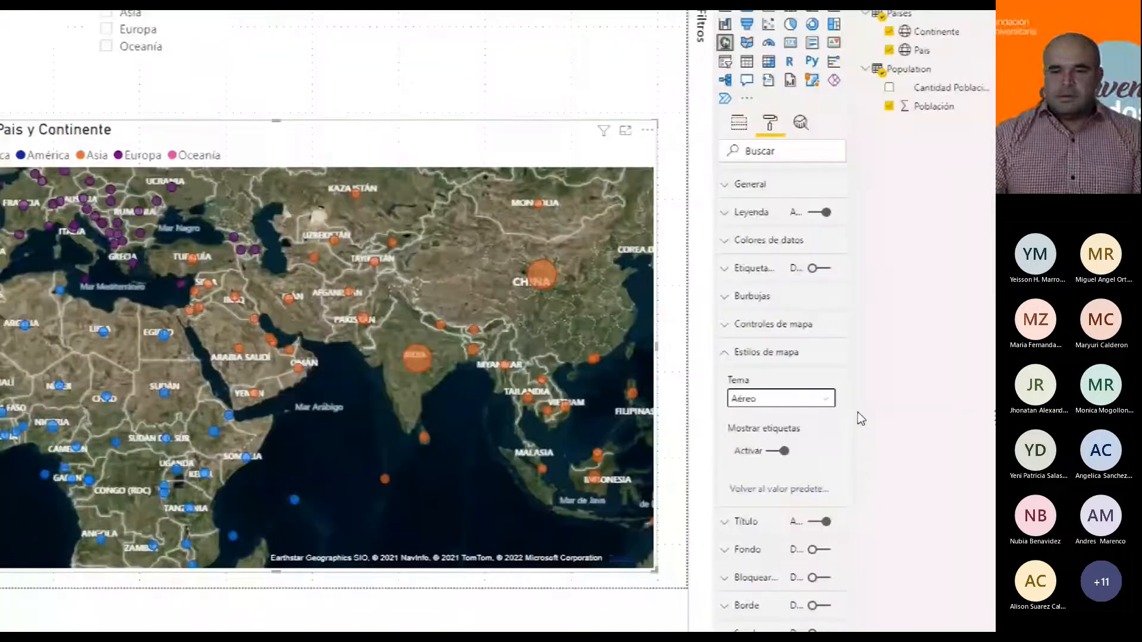
# Try the Oscuro and Claro map styles on the Población por Pais y Continente map
pyautogui.click(825, 404)
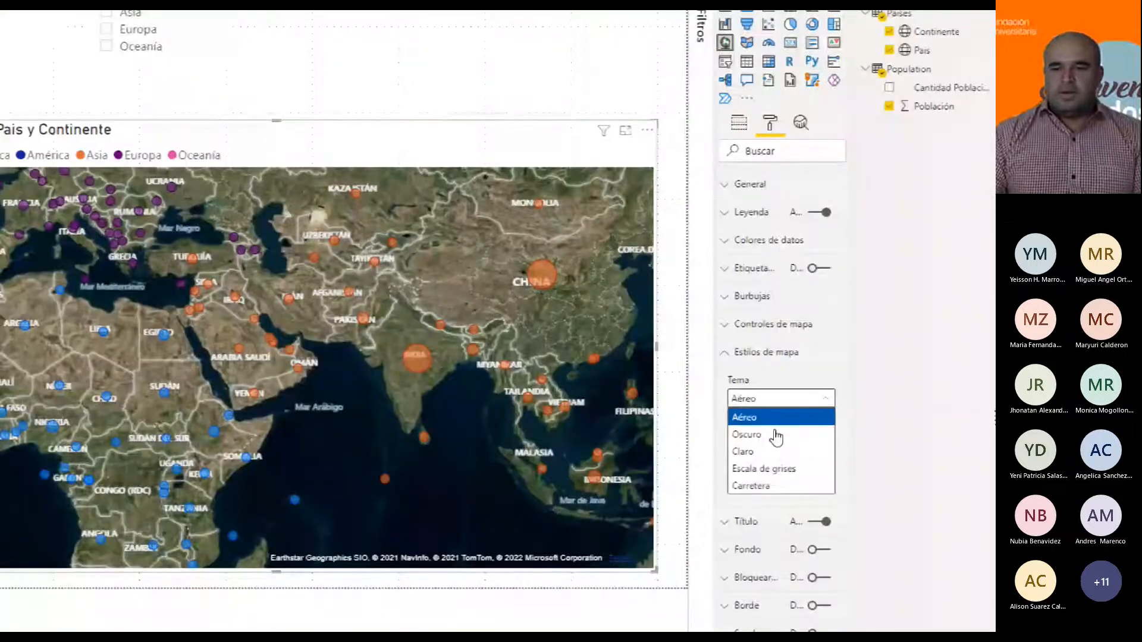
pyautogui.click(777, 436)
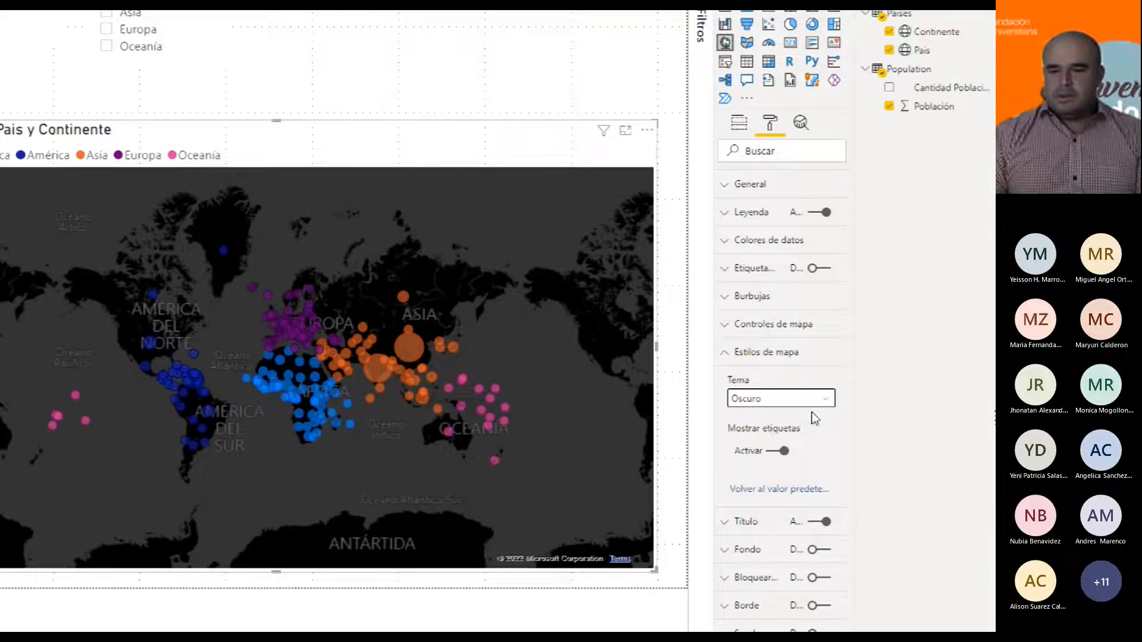
pyautogui.click(826, 398)
pyautogui.click(764, 453)
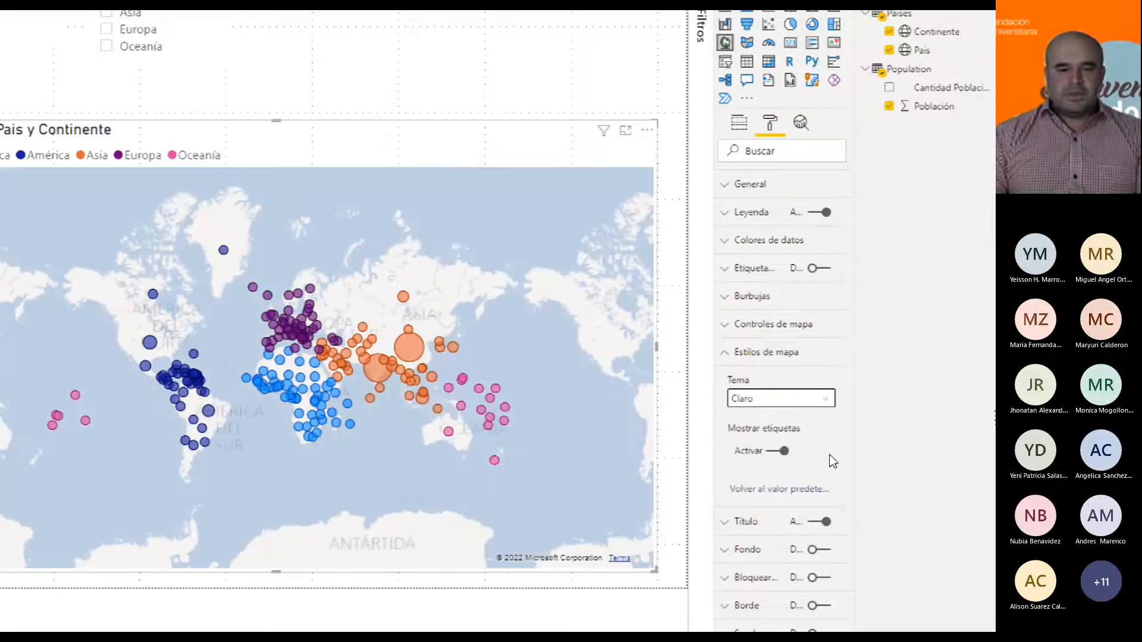
# Set the map style of the Población por Pais y Continente map to Escala de grises
pyautogui.click(825, 399)
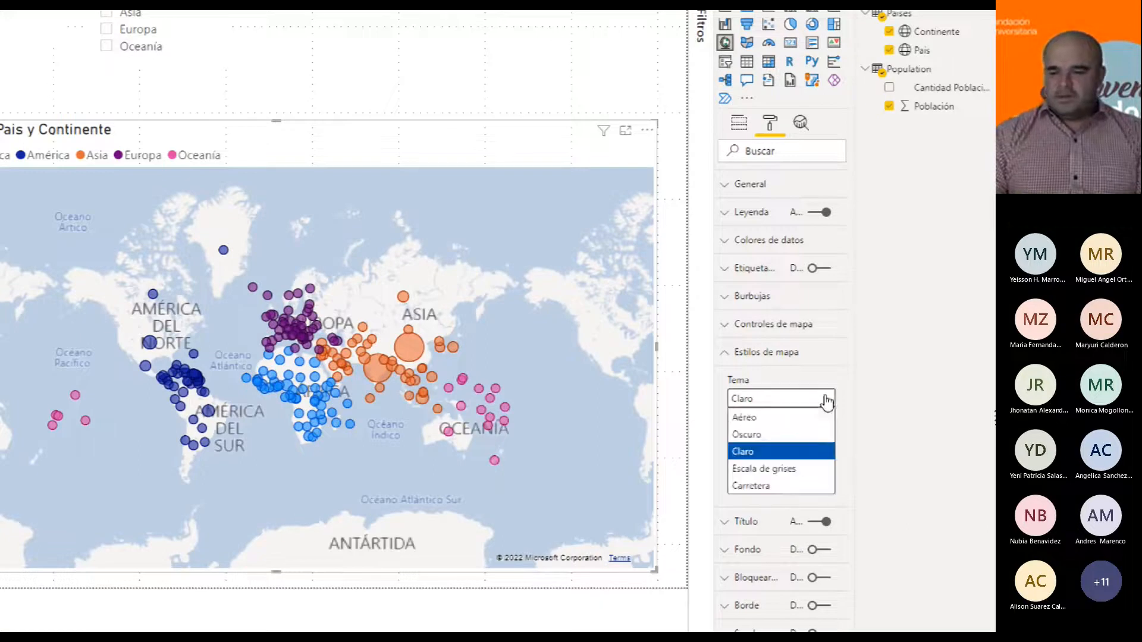
pyautogui.click(791, 469)
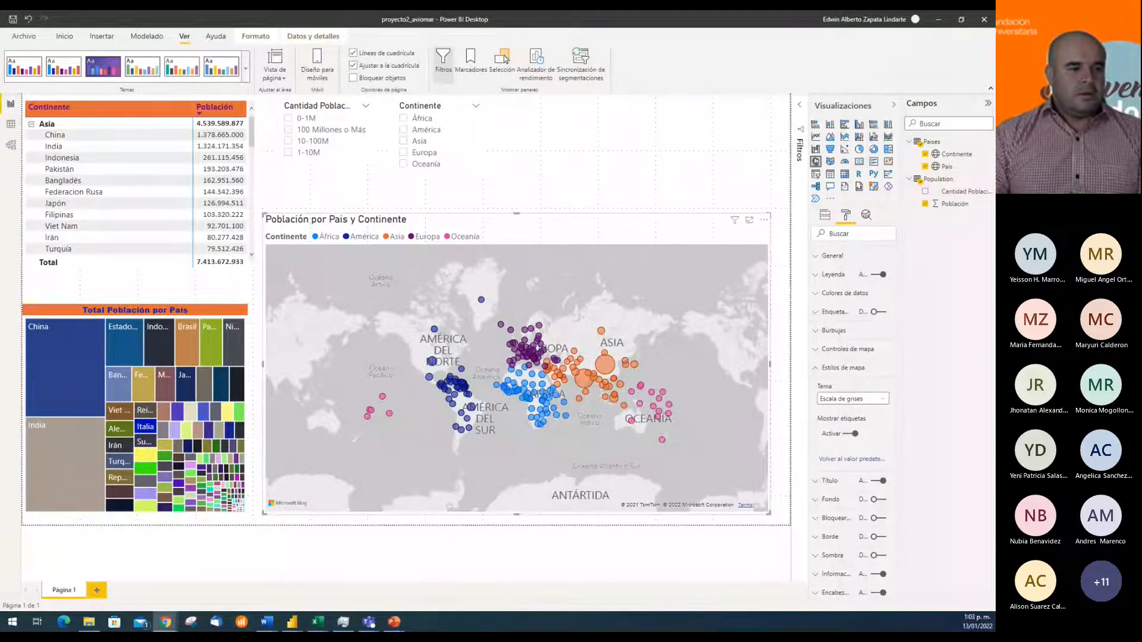
# Enlarge the Población por Pais y Continente map by extending it slightly to the left and upwards toward the slicers
pyautogui.click(578, 230)
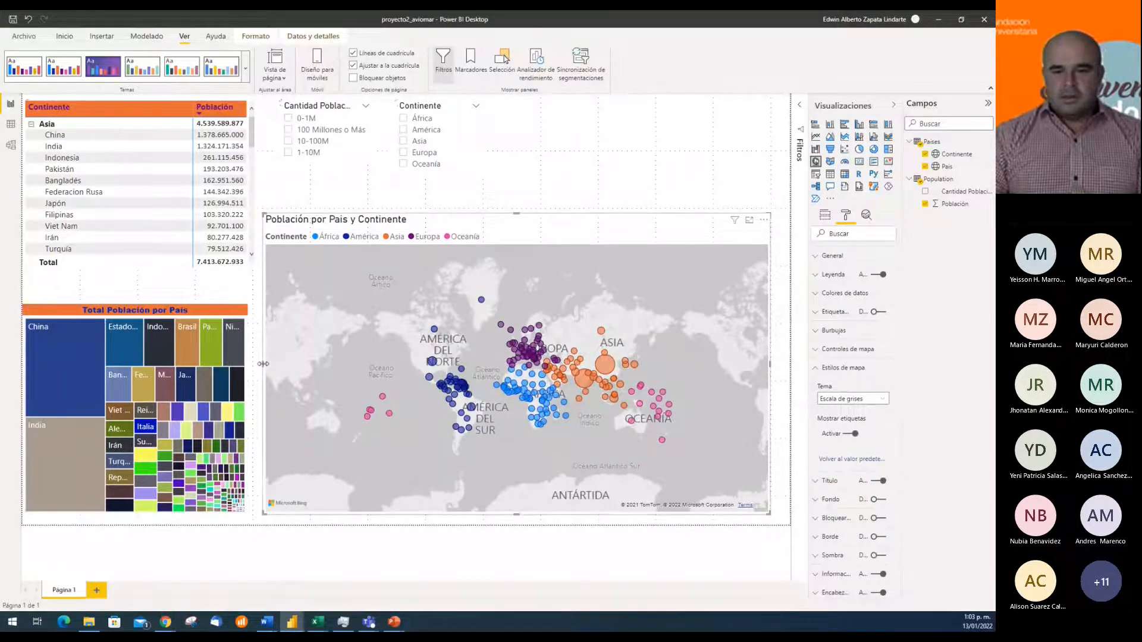
pyautogui.moveTo(265, 368)
pyautogui.mouseDown()
pyautogui.moveTo(329, 367)
pyautogui.moveTo(260, 371)
pyautogui.mouseUp()
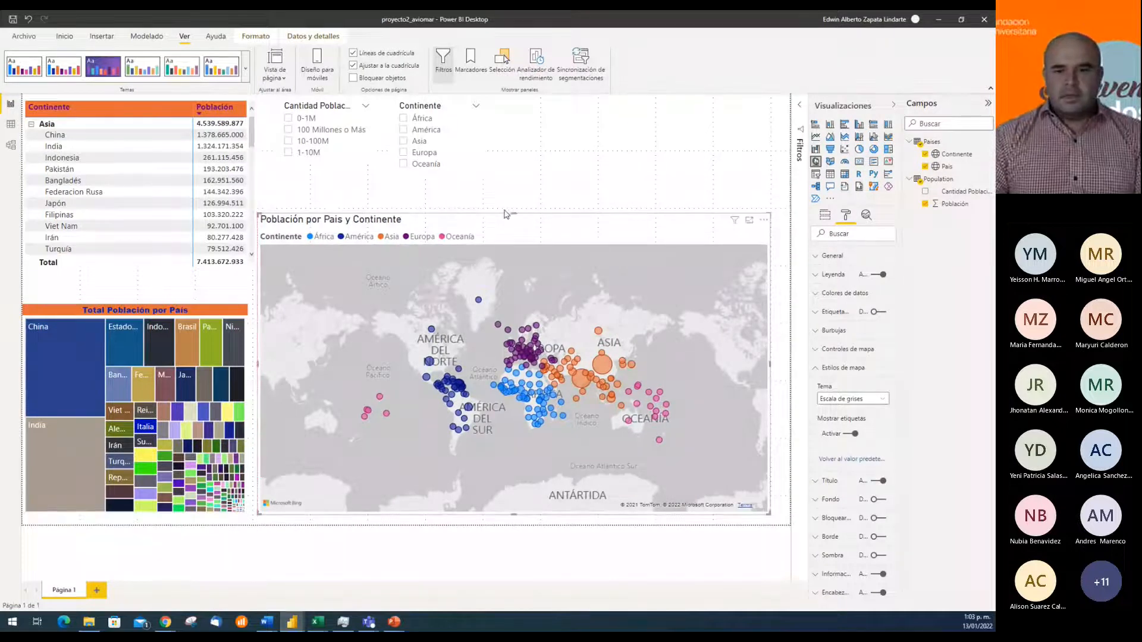
pyautogui.moveTo(515, 210); pyautogui.dragTo(510, 185)
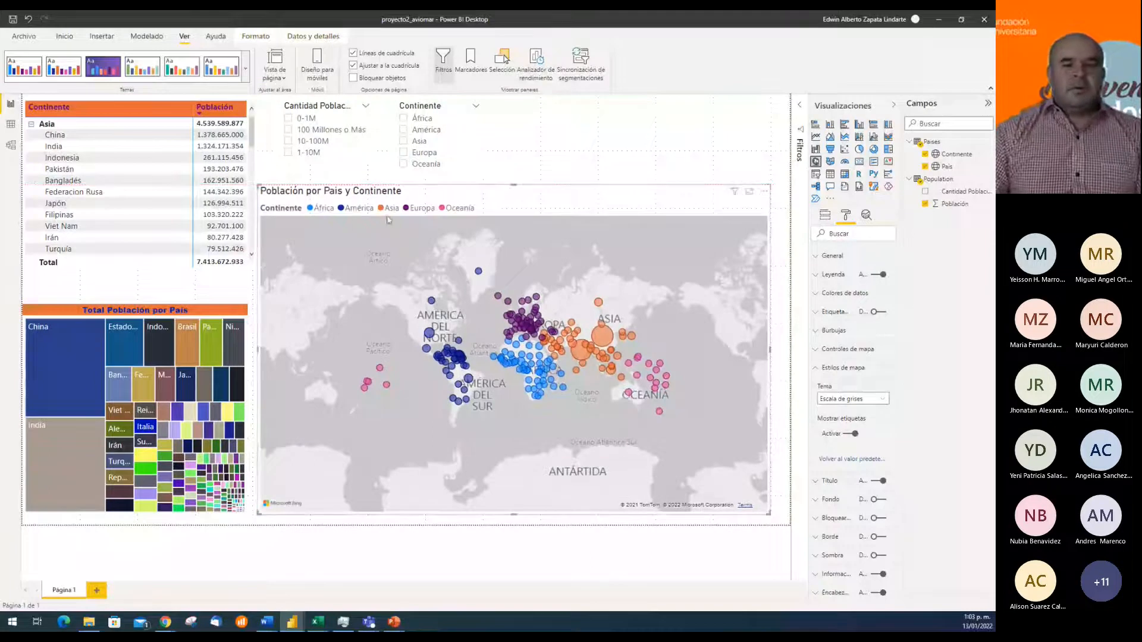
# Move the Continente and Población matrix down until it sits just above the Total Población por País treemap
pyautogui.click(133, 271)
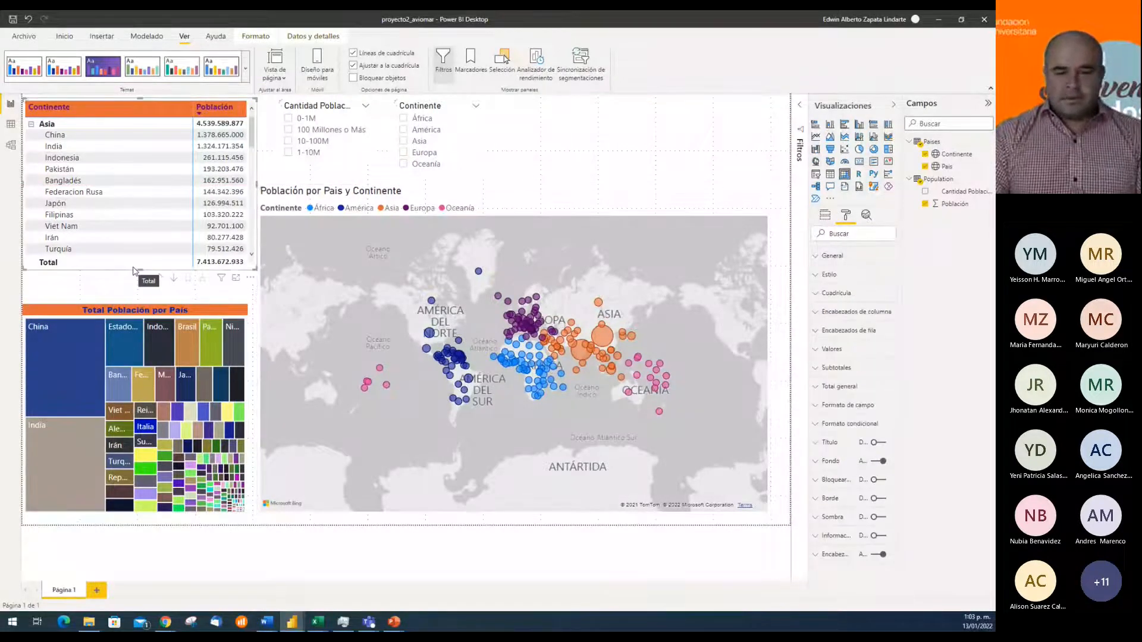
pyautogui.press('Down')
pyautogui.press('Down')
pyautogui.press('Down')
pyautogui.press('Down')
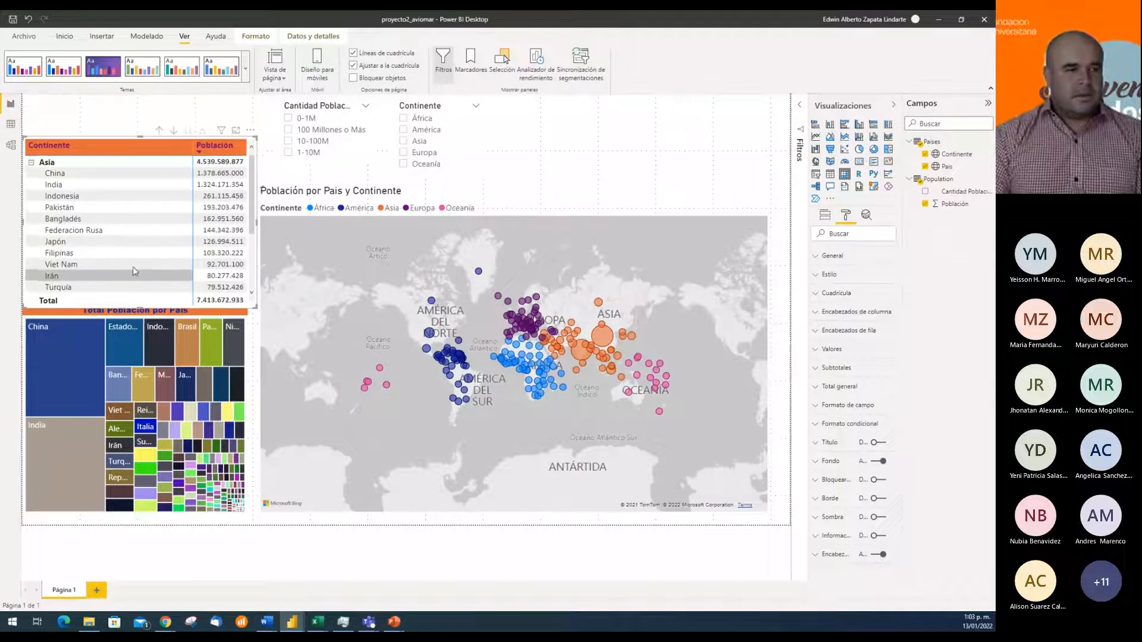
pyautogui.press('Up')
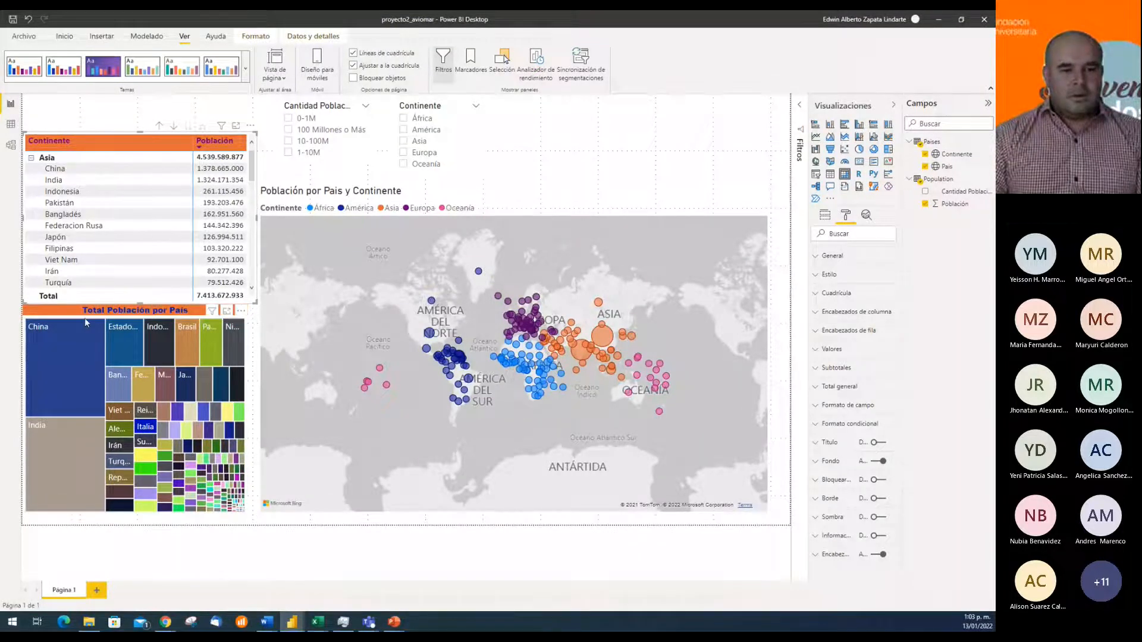
# Shorten the Total Población por País treemap from its top edge and move the Continente and Población matrix down against it
pyautogui.click(69, 320)
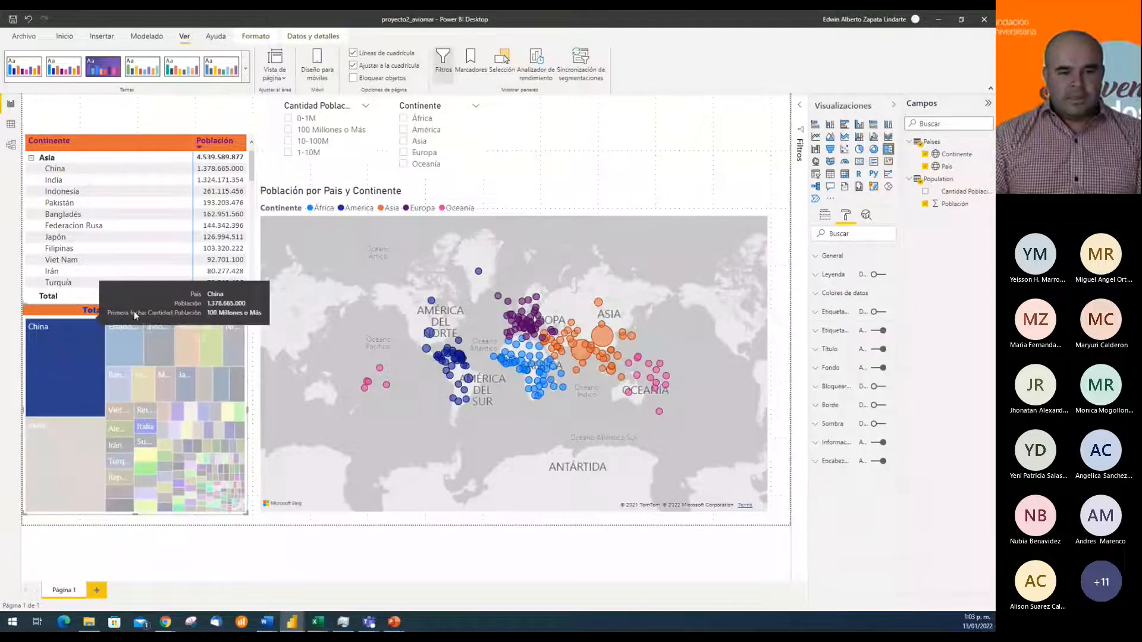
pyautogui.click(62, 341)
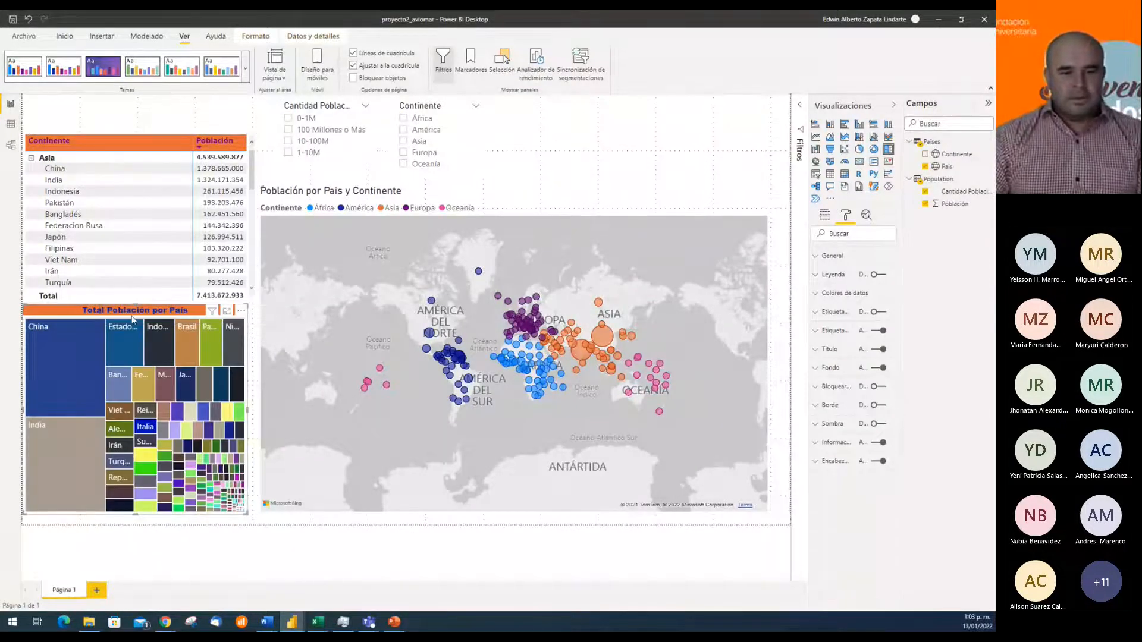
pyautogui.moveTo(135, 304); pyautogui.dragTo(137, 326)
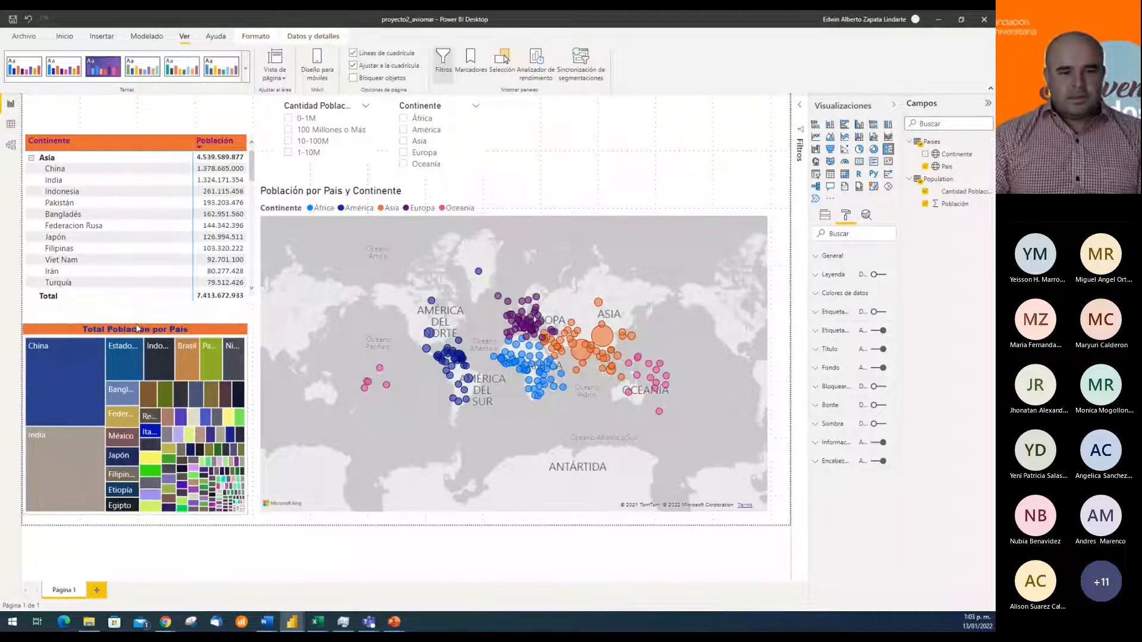
pyautogui.click(105, 303)
pyautogui.moveTo(105, 306); pyautogui.dragTo(105, 325)
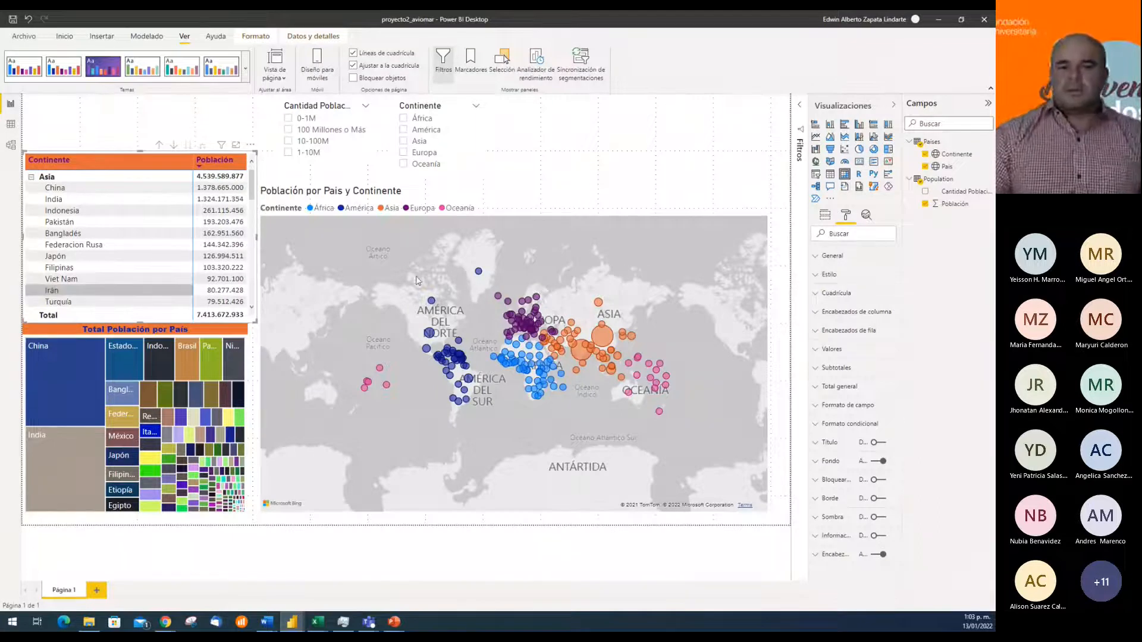
# Test the slicers by filtering the report to Asia and to the 1-10M population range, clearing each selection again
pyautogui.click(546, 207)
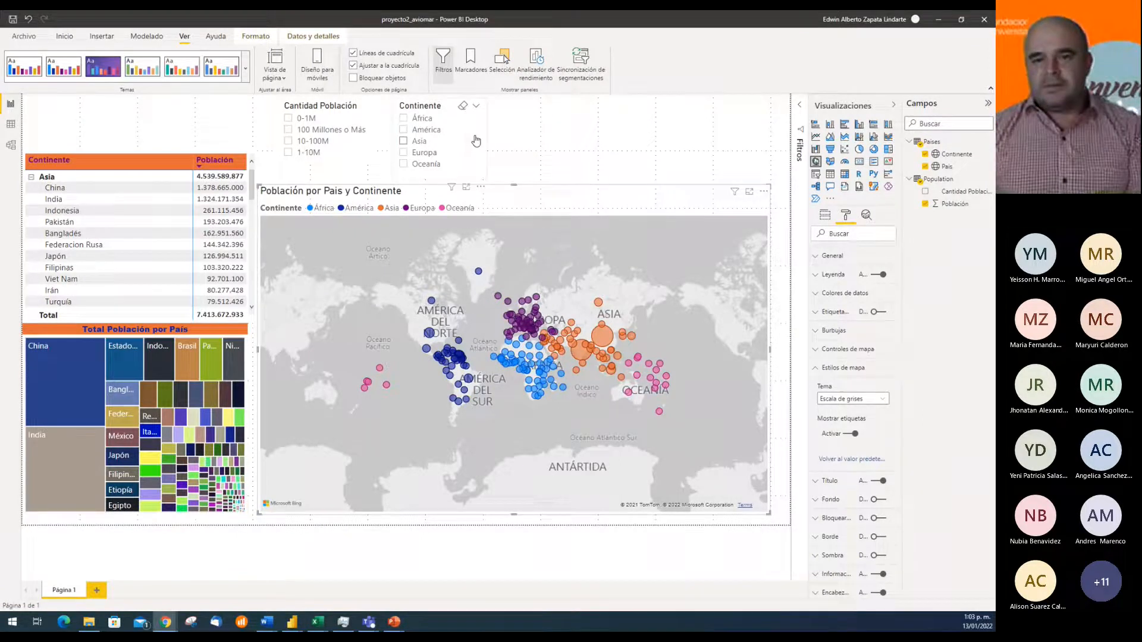
pyautogui.click(404, 141)
pyautogui.click(404, 141)
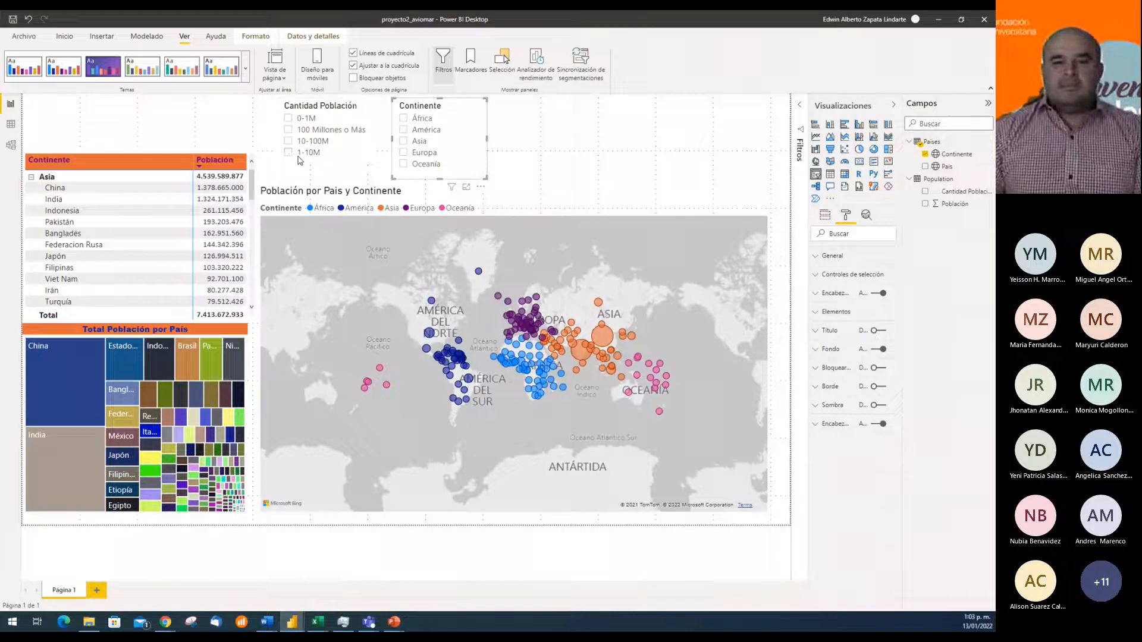
pyautogui.click(289, 152)
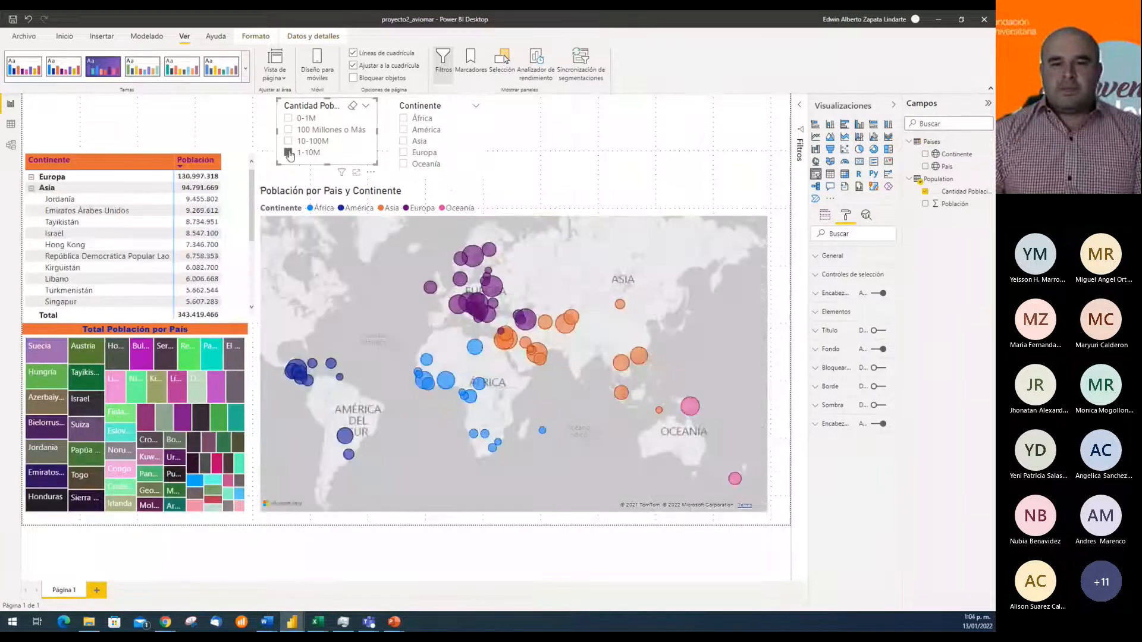
pyautogui.click(288, 152)
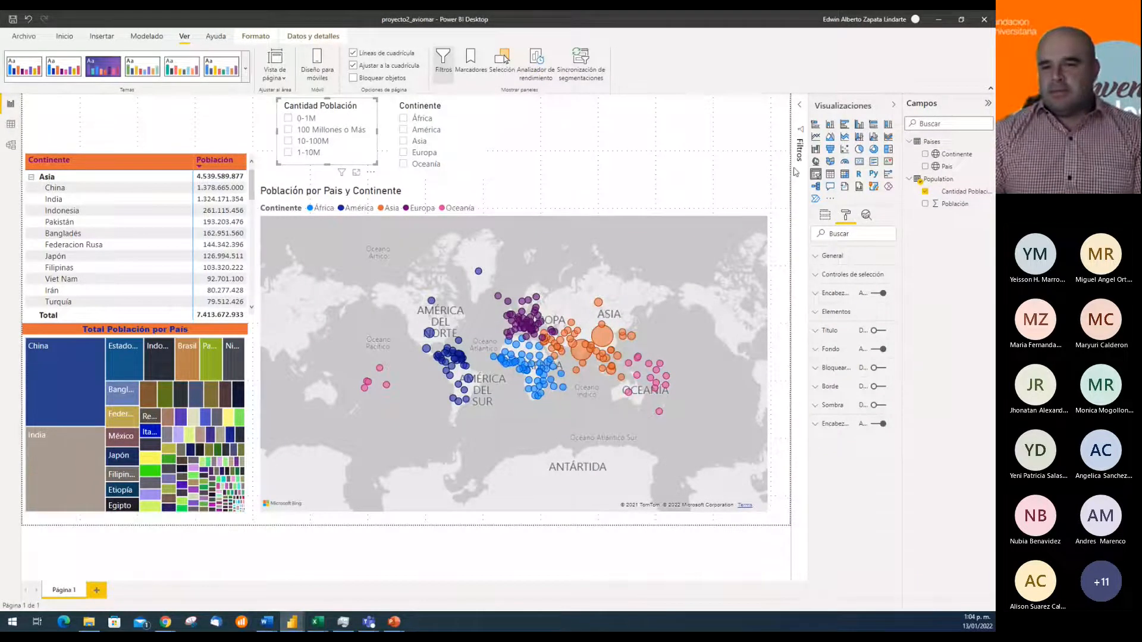
# Set the Cantidad Población slicer's orientation to Horizontal and resize it to 424 wide by 80 high, extending it to the left
pyautogui.click(817, 256)
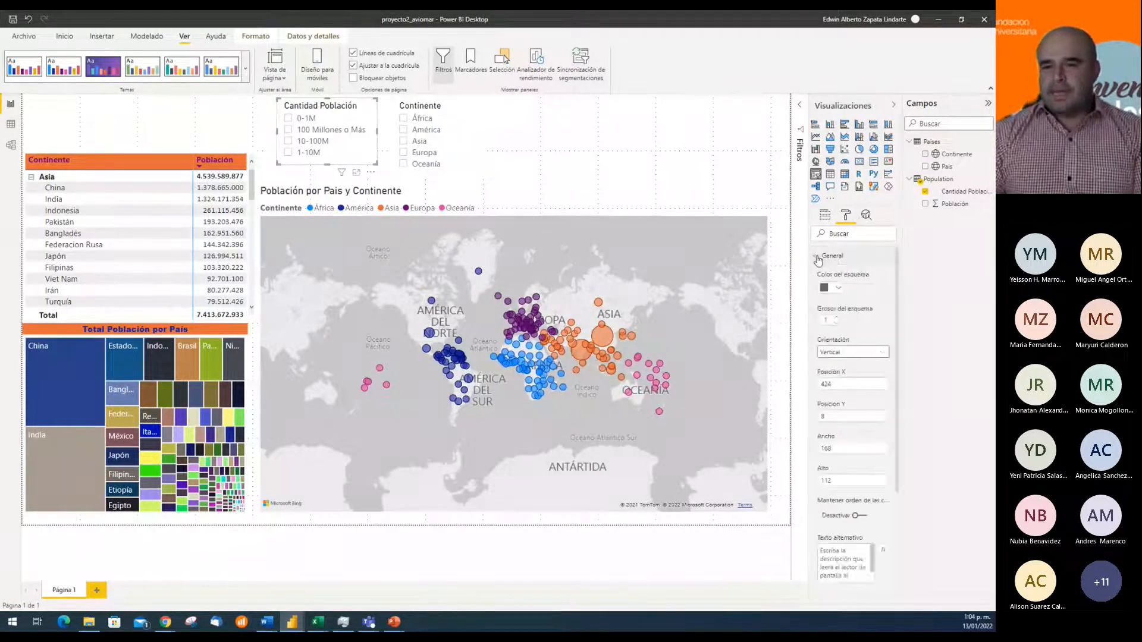
pyautogui.click(870, 355)
pyautogui.click(853, 377)
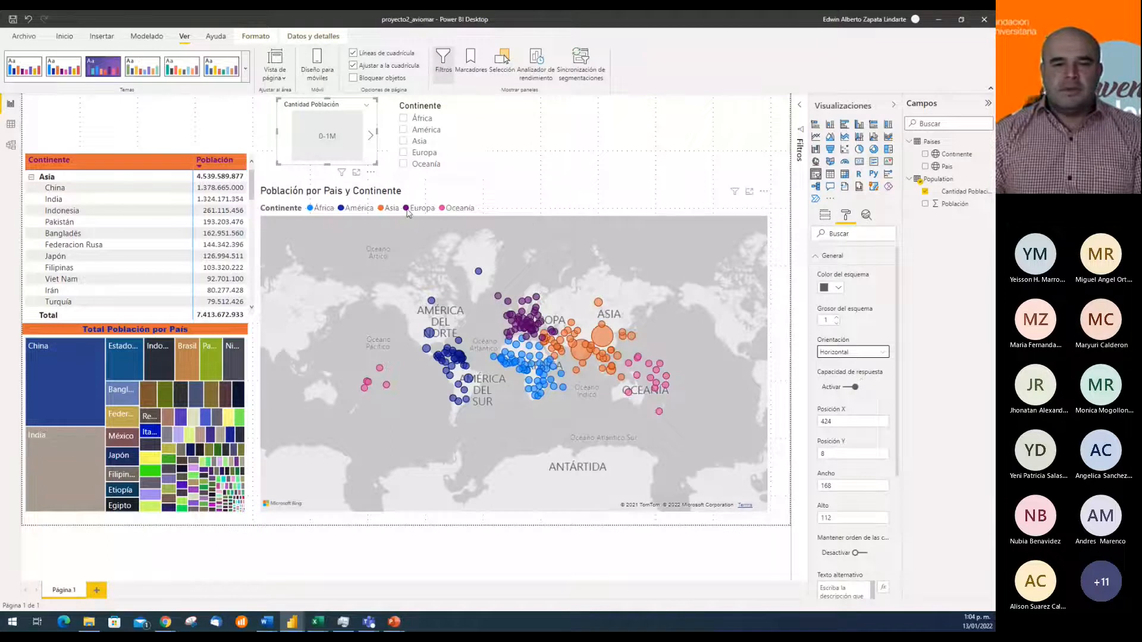
pyautogui.moveTo(277, 132); pyautogui.dragTo(124, 132)
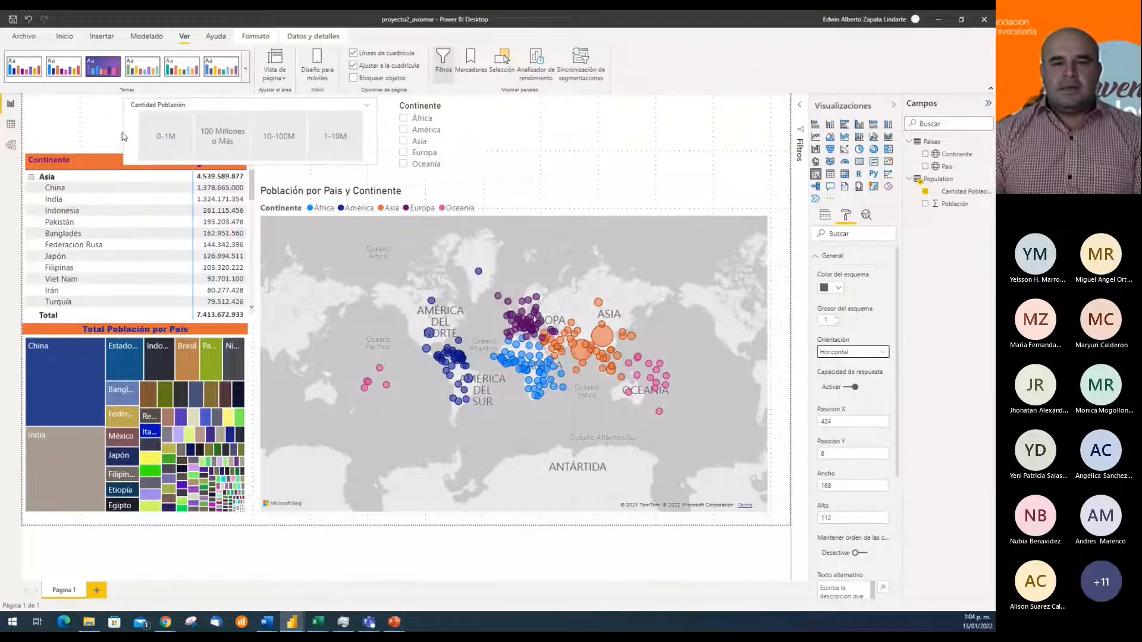
pyautogui.moveTo(260, 164)
pyautogui.mouseDown()
pyautogui.moveTo(248, 161)
pyautogui.moveTo(254, 145)
pyautogui.mouseUp()
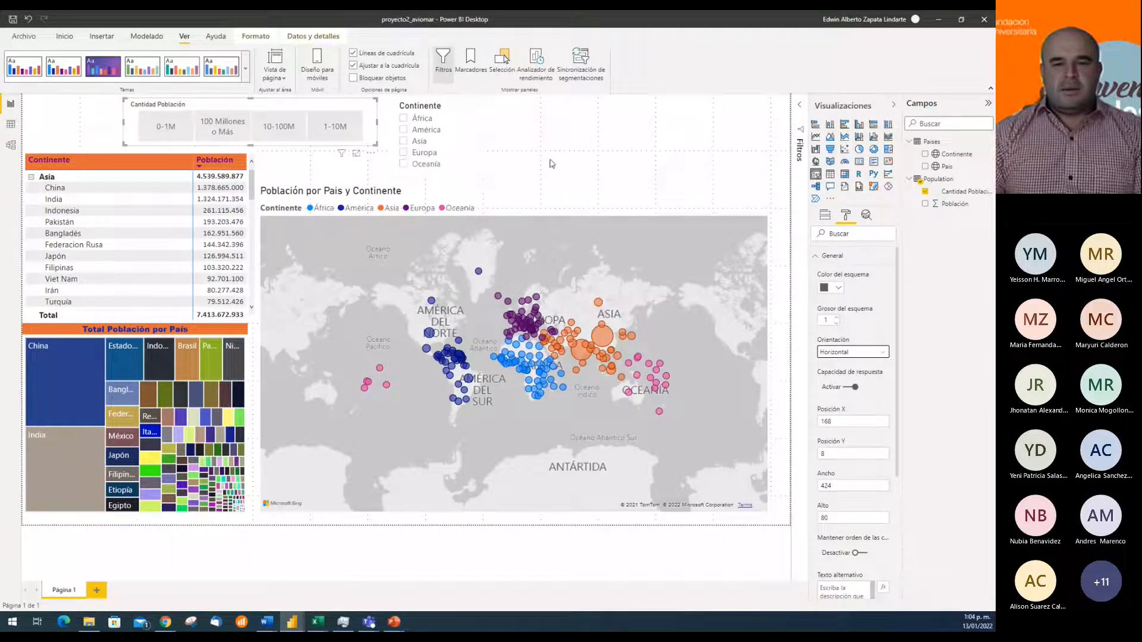
# Try the Cantidad Población slicer with 0-1M, 100 Millones o Más and 10-100M in turn
pyautogui.click(166, 128)
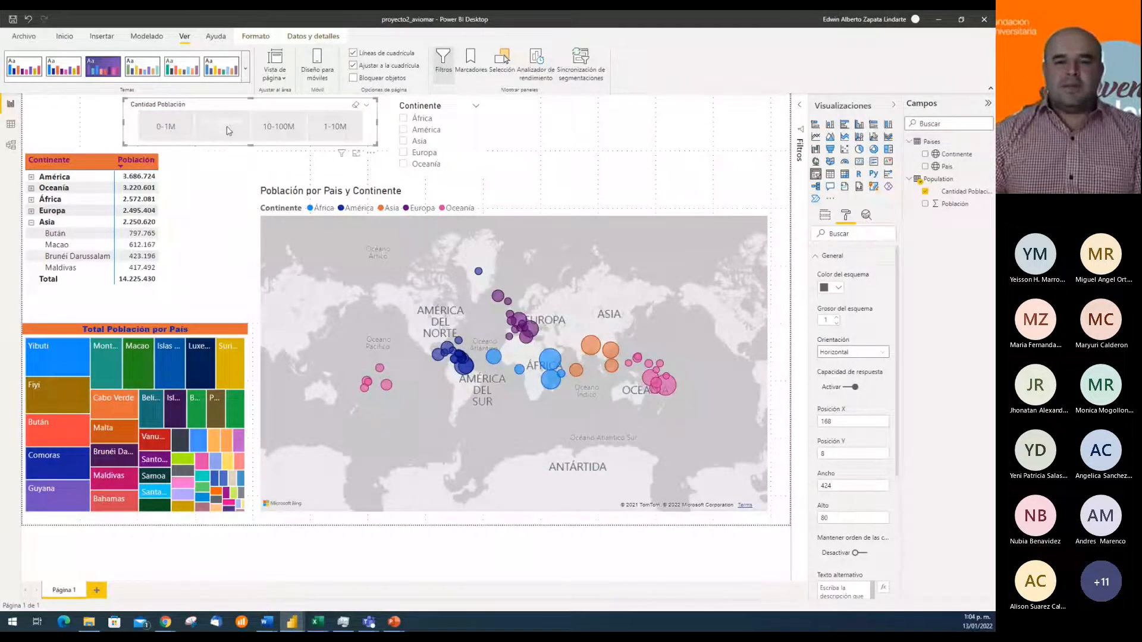
pyautogui.click(230, 128)
pyautogui.click(291, 128)
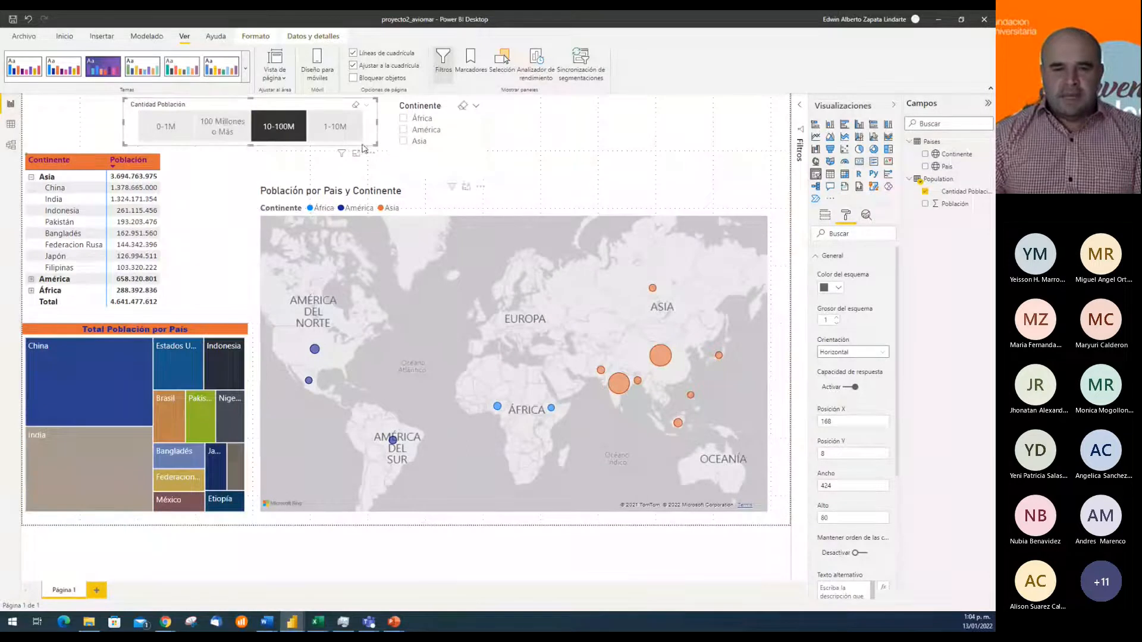
# Narrow the Cantidad Población slicer to about 408 wide, keep it tall enough for its labels and shift it slightly right
pyautogui.moveTo(252, 147); pyautogui.dragTo(258, 140)
pyautogui.moveTo(330, 107); pyautogui.dragTo(376, 123)
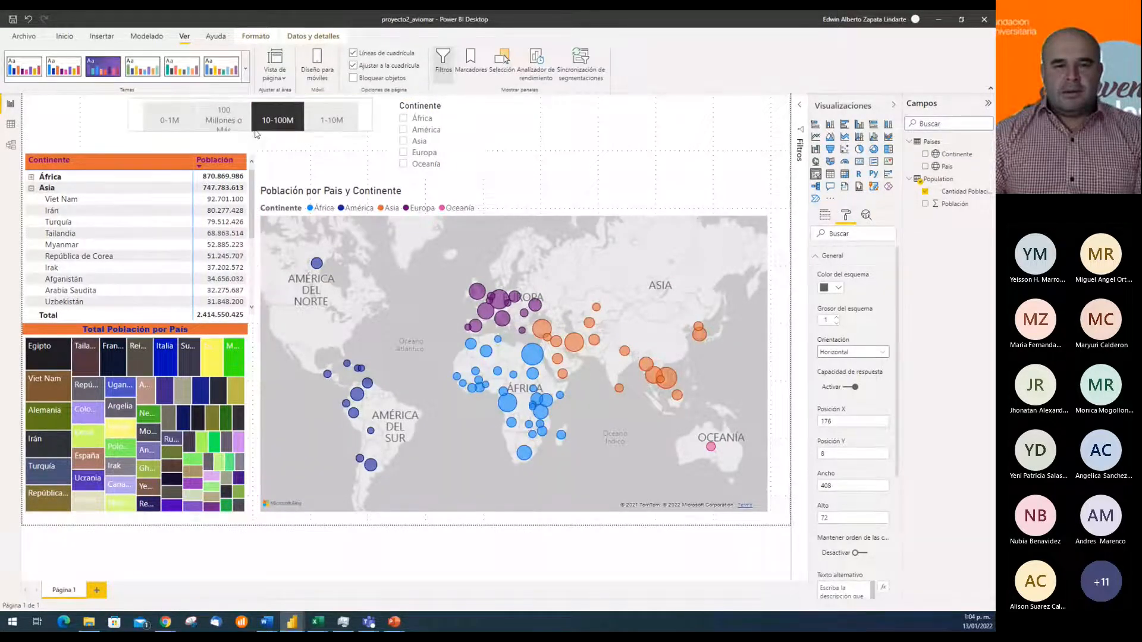
pyautogui.moveTo(255, 131); pyautogui.dragTo(250, 147)
pyautogui.press('Right')
# Clear the América selection in the Continente slicer and move the slicer right to horizontal position 744
pyautogui.click(474, 136)
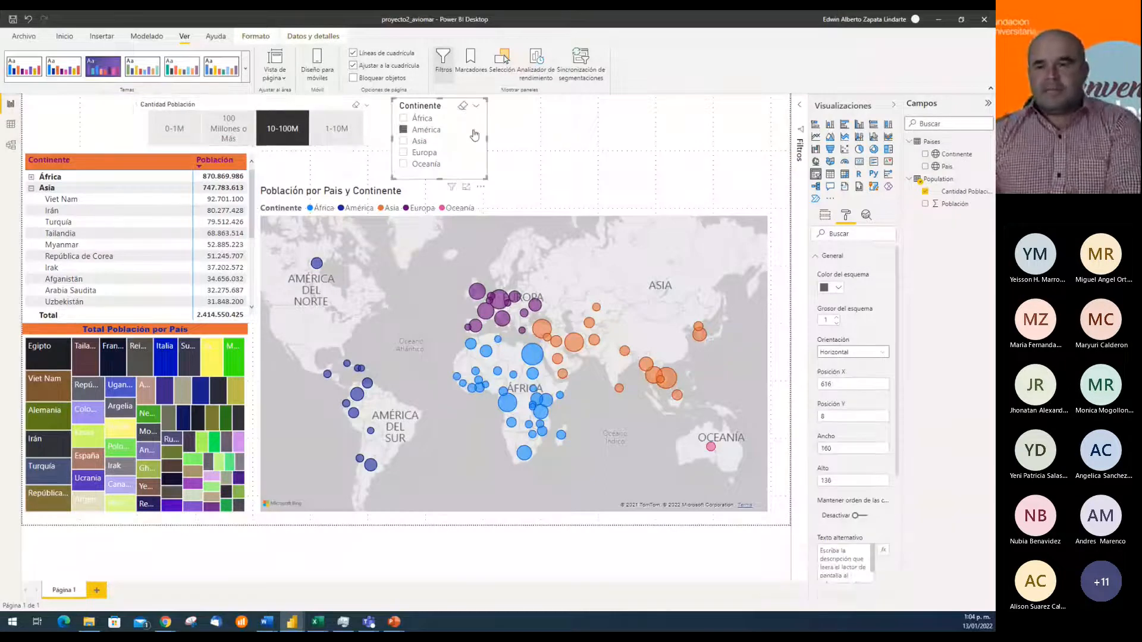
pyautogui.click(408, 129)
pyautogui.click(481, 131)
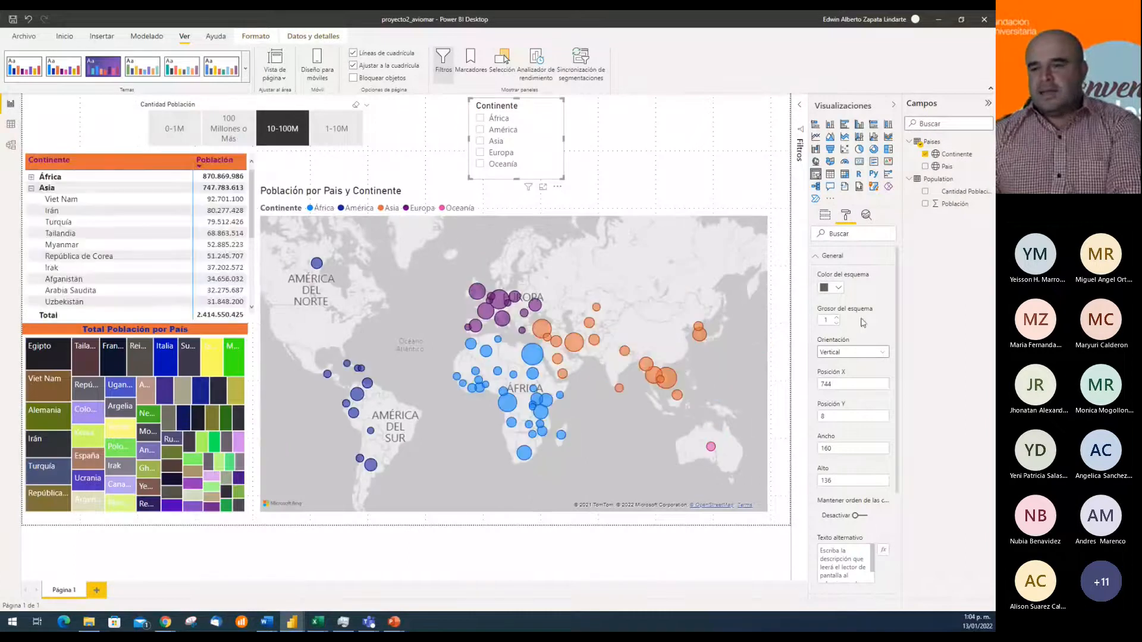
# Set the Continente slicer's orientation to Horizontal and resize it to 664 wide by 80 high so its buttons form one row
pyautogui.click(869, 357)
pyautogui.click(857, 376)
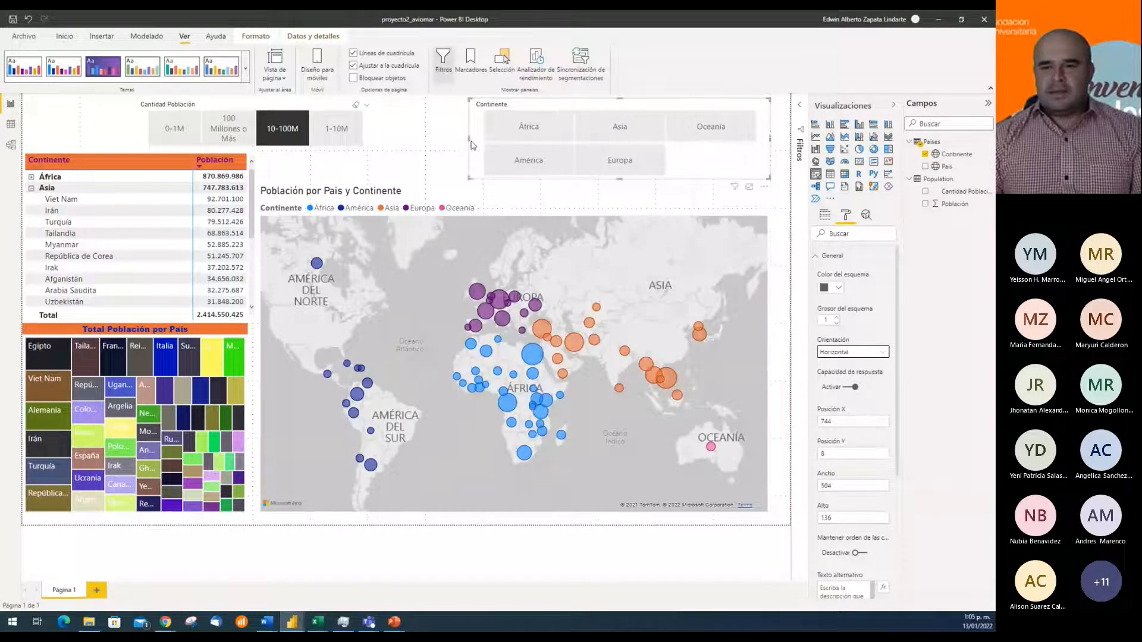
pyautogui.moveTo(470, 141); pyautogui.dragTo(373, 141)
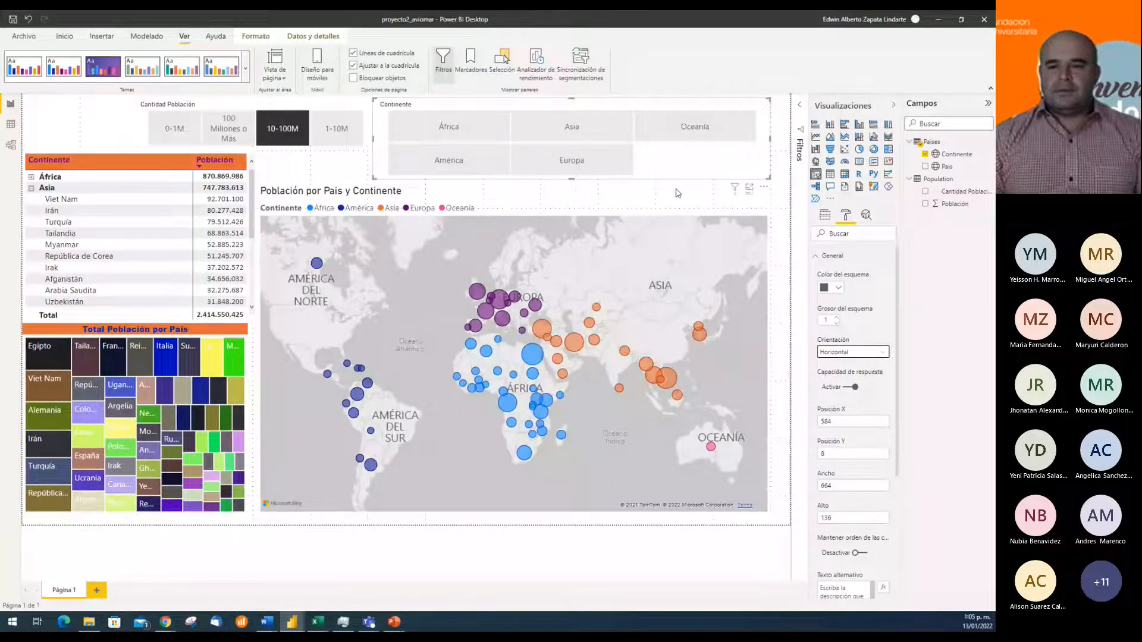
pyautogui.moveTo(572, 178); pyautogui.dragTo(577, 145)
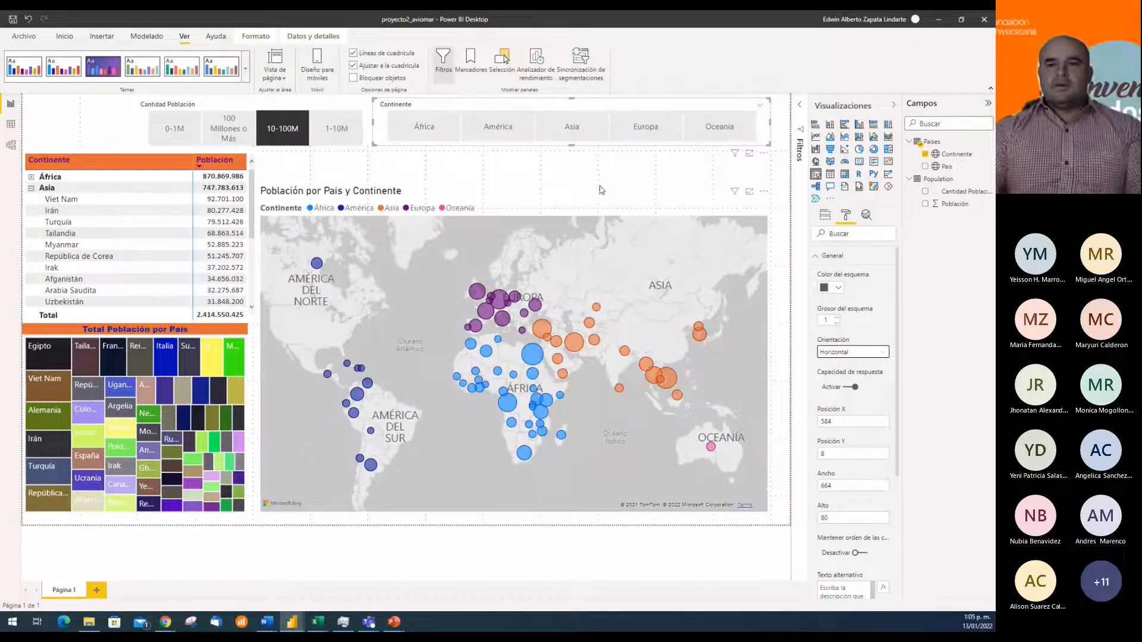
pyautogui.click(424, 171)
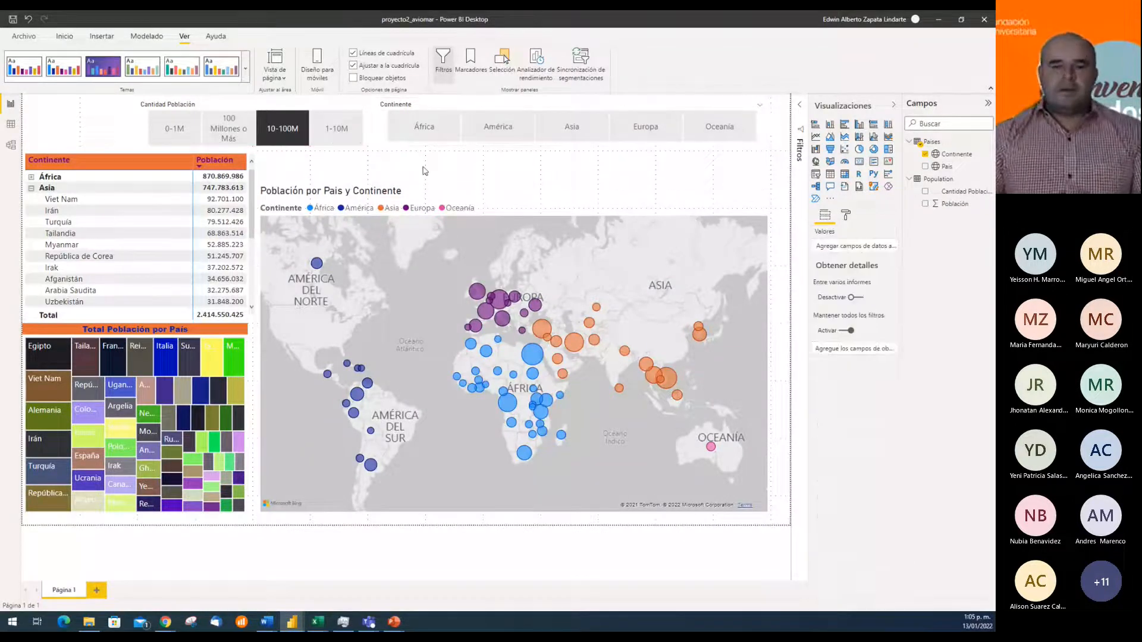
pyautogui.click(326, 107)
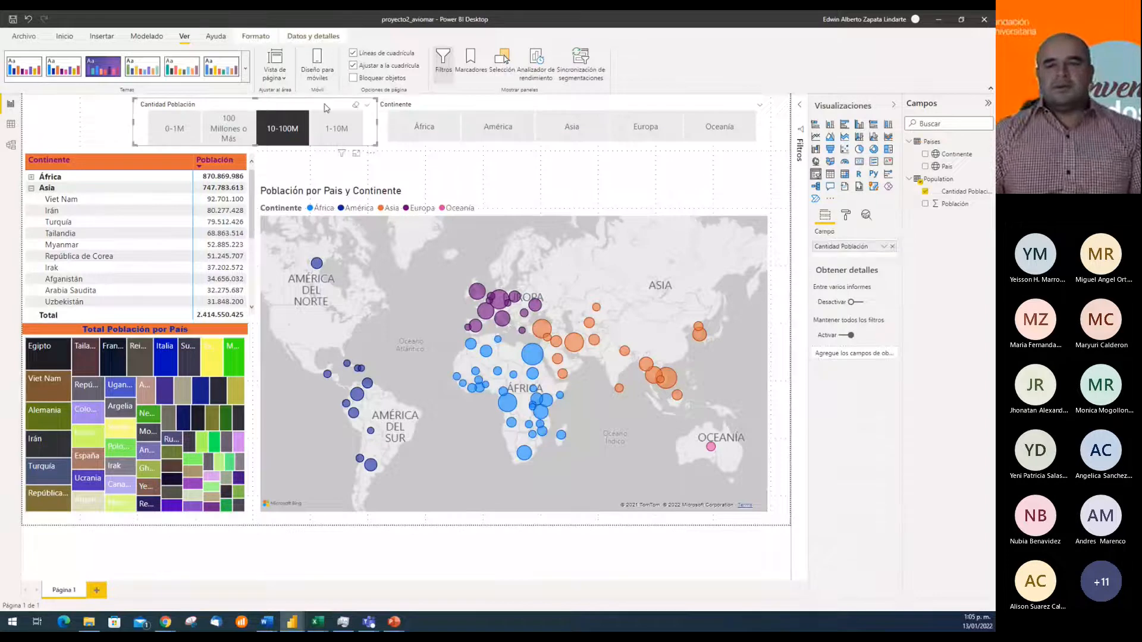
pyautogui.press('Right')
pyautogui.press('Right')
pyautogui.press('Left')
pyautogui.press('Left')
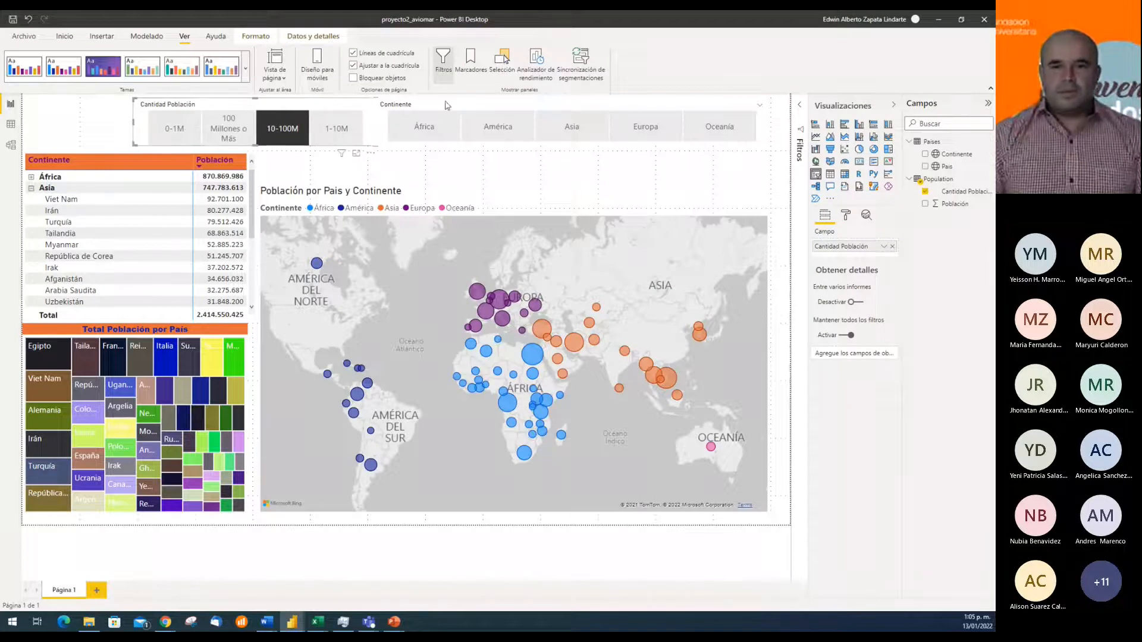
pyautogui.click(561, 173)
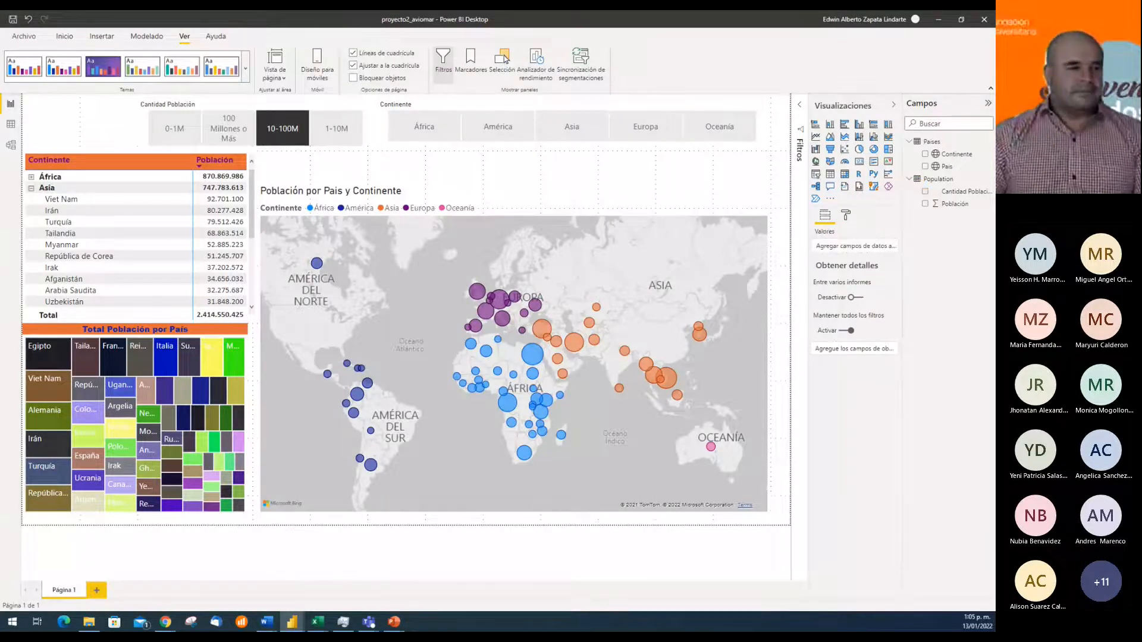
pyautogui.hotkey('alt', 'Tab')
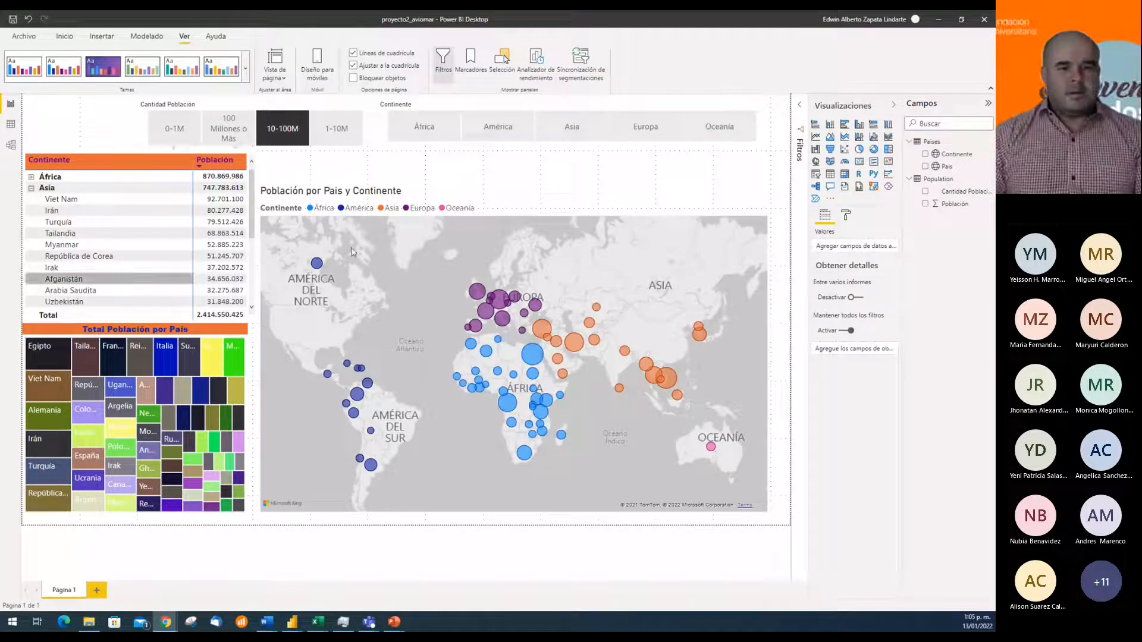
# Test the Continente slicer with África, América, Asia and Europa, removing the 10-100M filter and finally clearing all continent selections
pyautogui.click(458, 142)
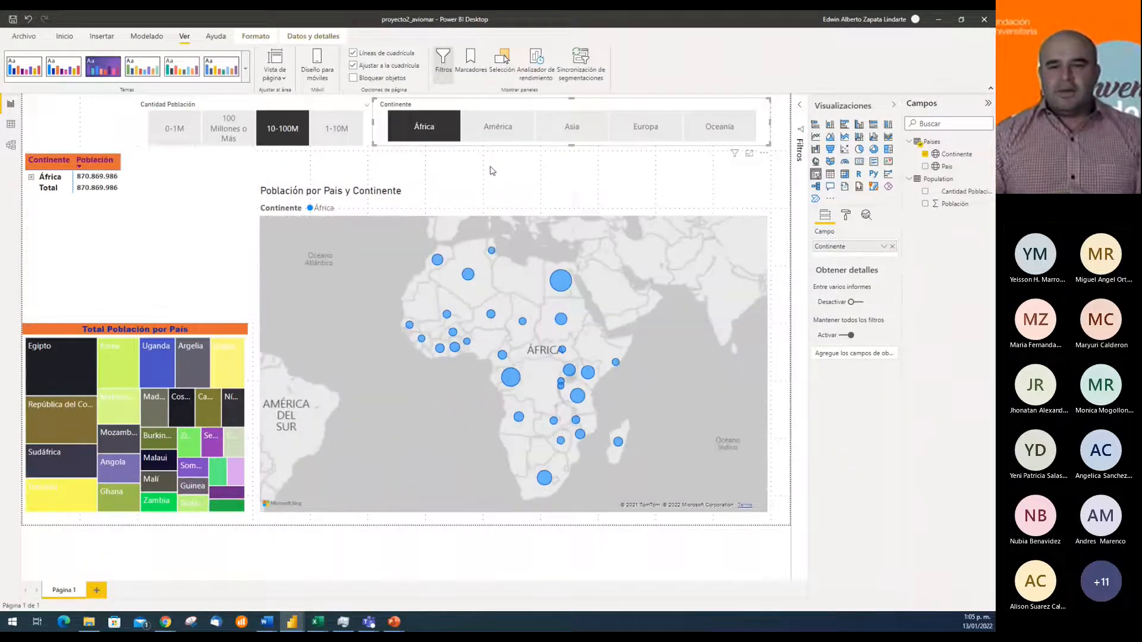
pyautogui.click(282, 142)
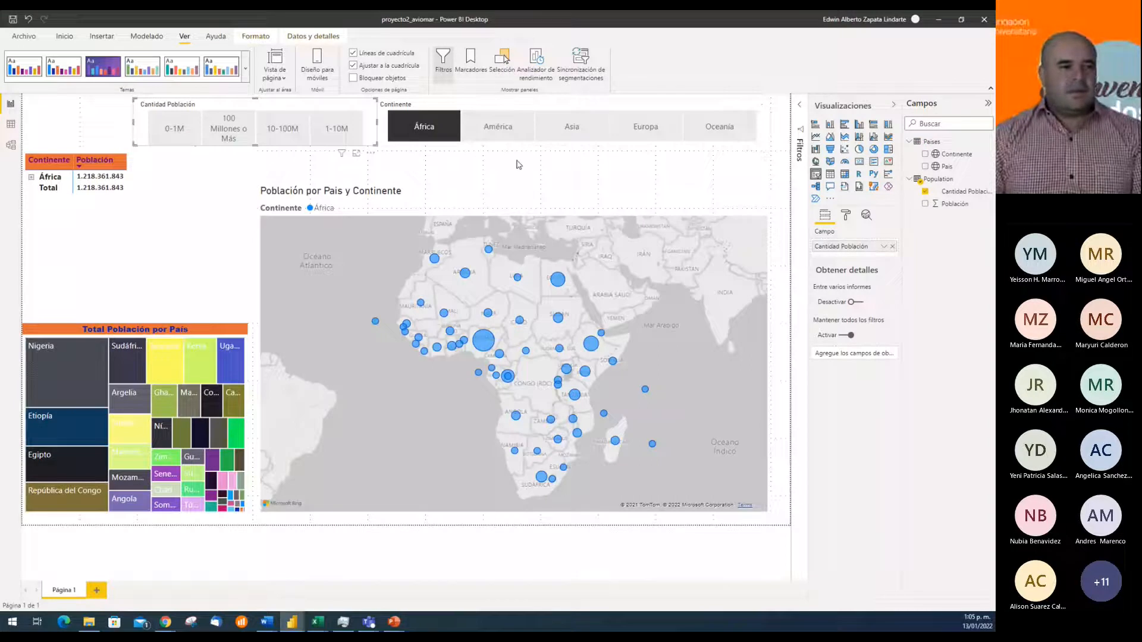
pyautogui.click(503, 133)
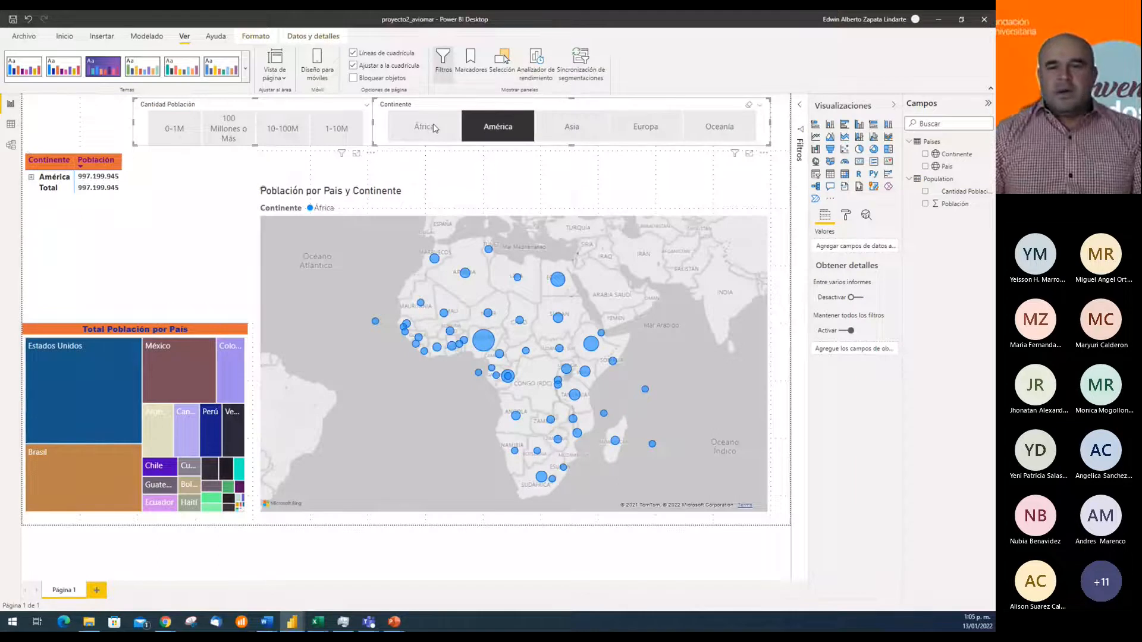
pyautogui.keyDown('ctrl'); pyautogui.click(435, 129); pyautogui.keyUp('ctrl')
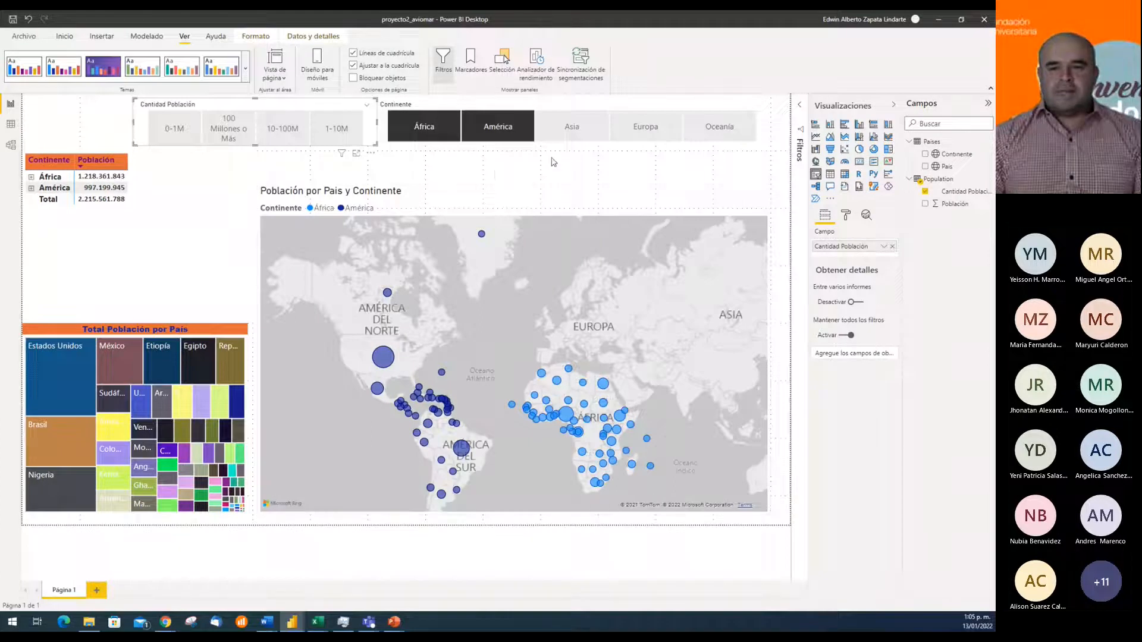
pyautogui.keyDown('ctrl'); pyautogui.click(569, 134); pyautogui.keyUp('ctrl')
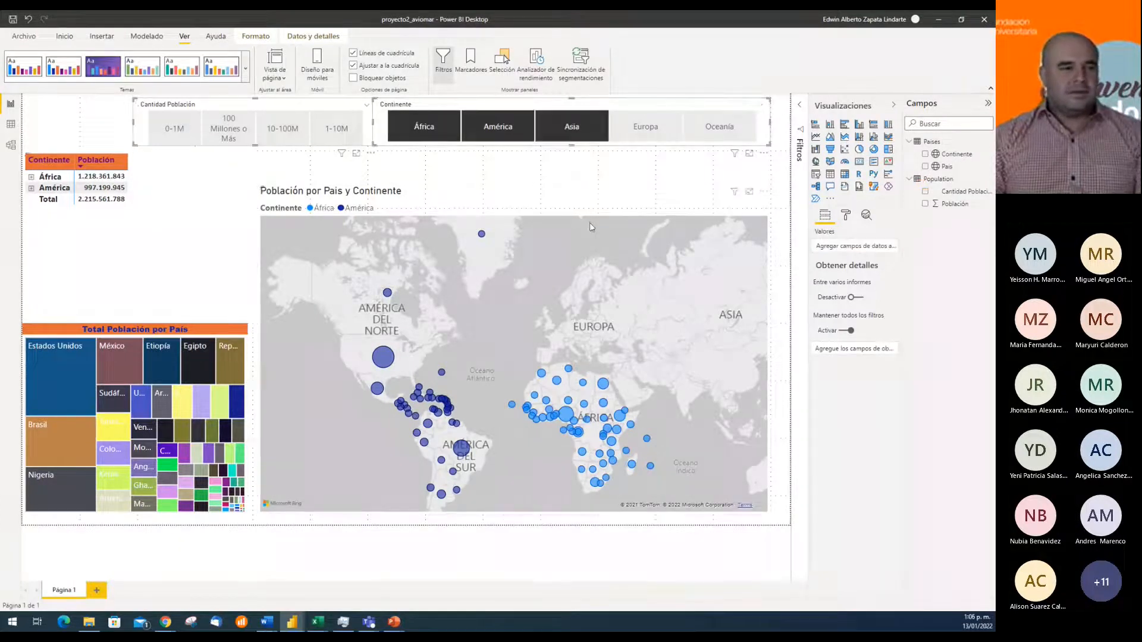
pyautogui.click(636, 135)
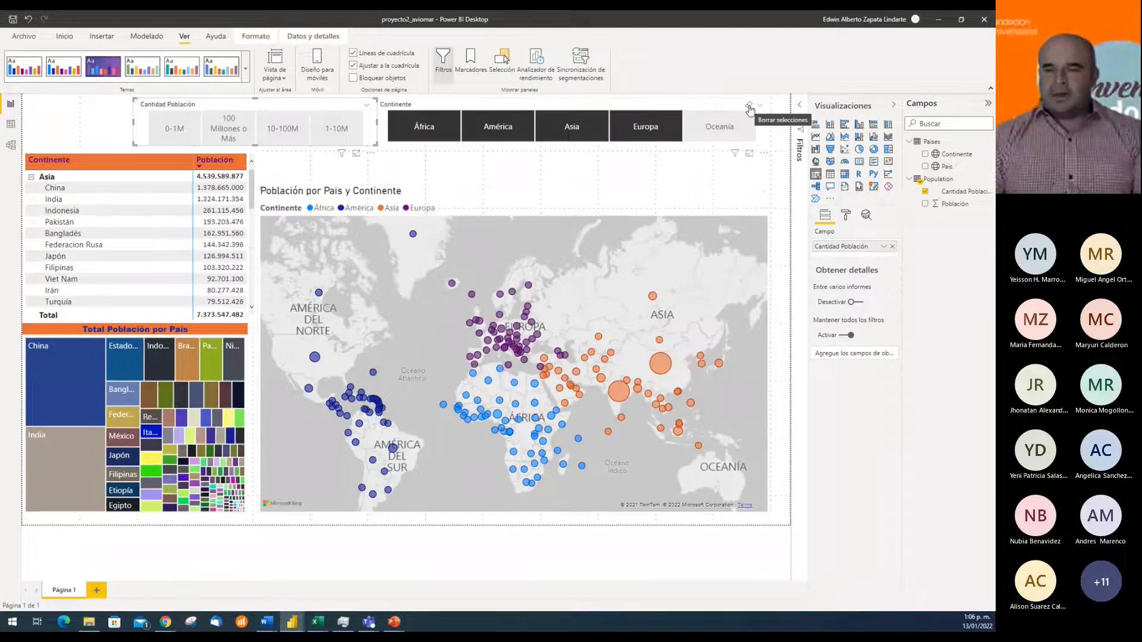
pyautogui.click(749, 109)
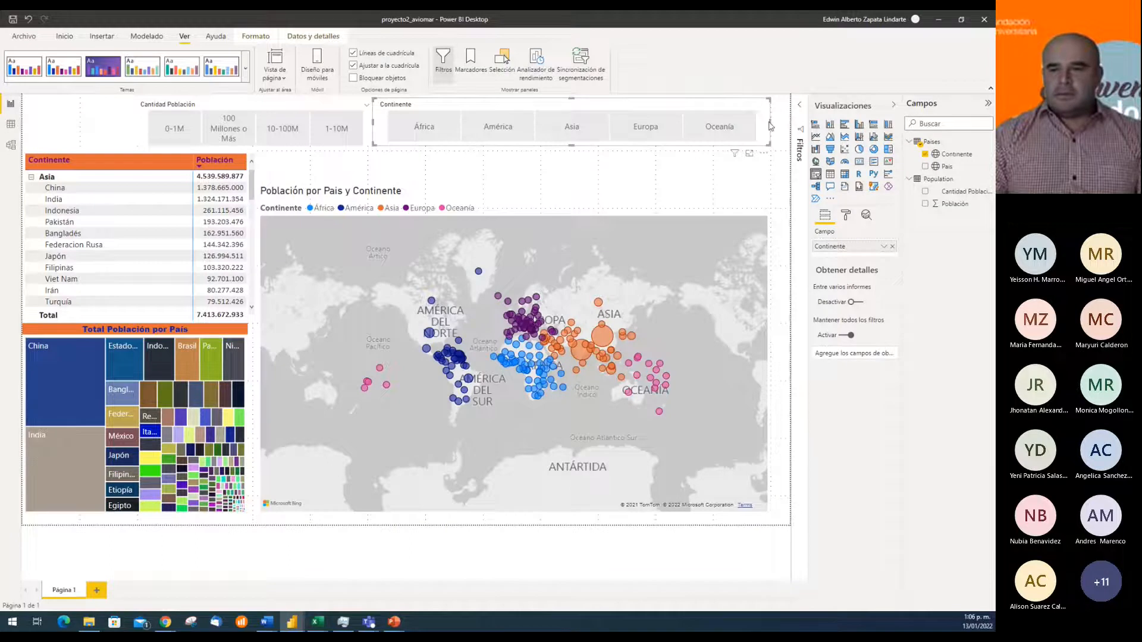
# Reduce the Continente slicer's height and width slightly and move it right against the page's right edge
pyautogui.moveTo(572, 145); pyautogui.dragTo(573, 136)
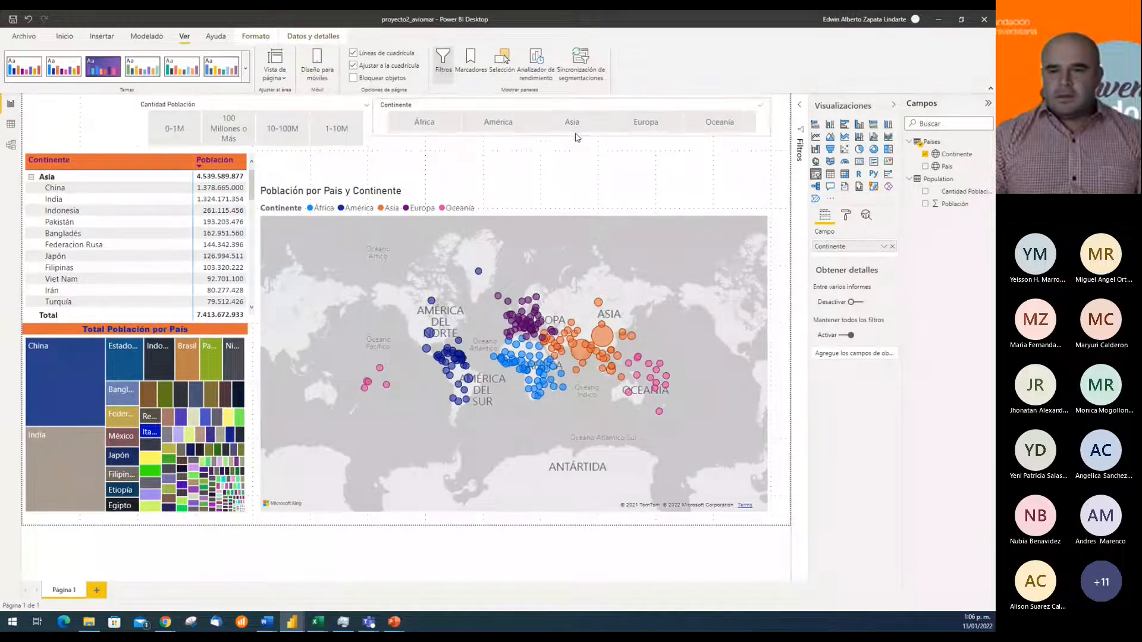
pyautogui.moveTo(771, 117); pyautogui.dragTo(761, 117)
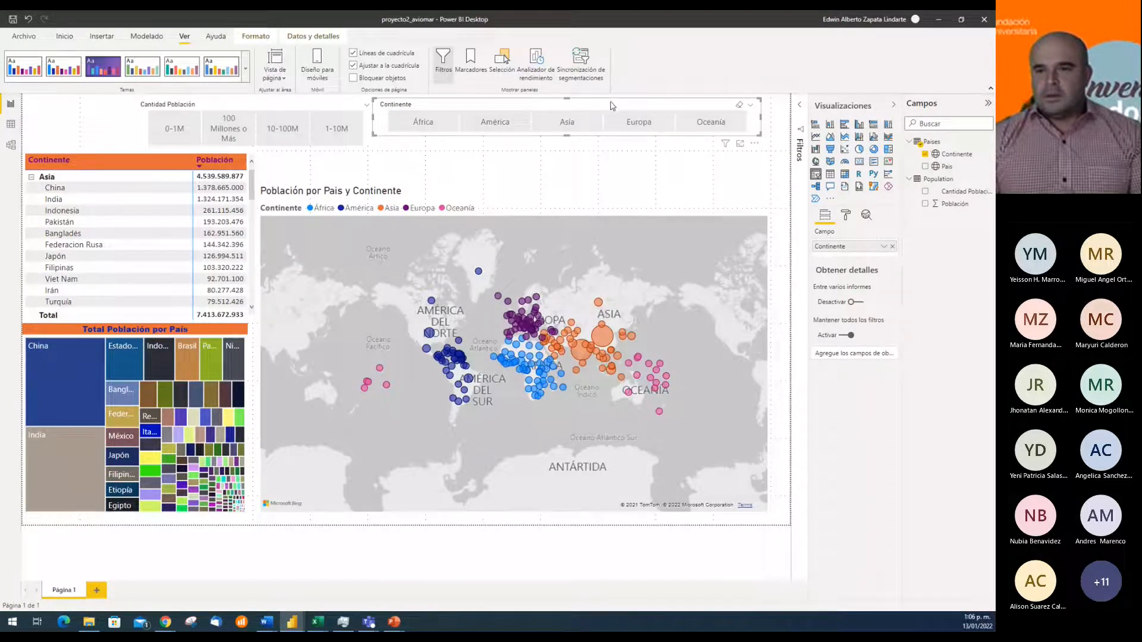
pyautogui.moveTo(643, 106); pyautogui.dragTo(672, 105)
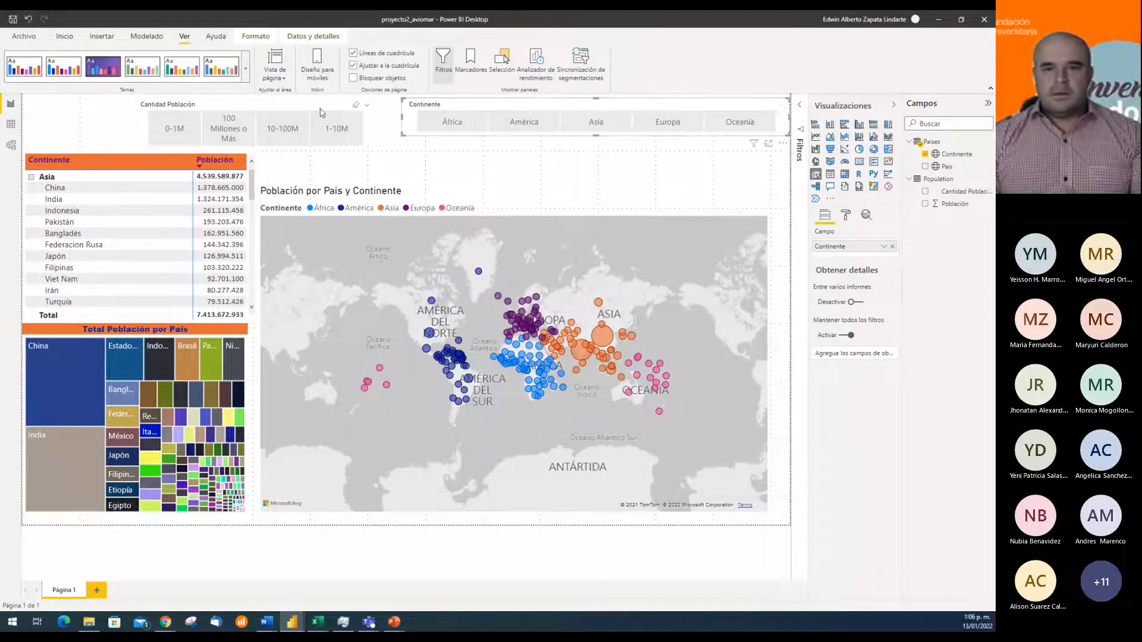
# Shorten the Cantidad Población slicer, widen it to the left and reposition it beside the Continente slicer with their bottom edges level
pyautogui.moveTo(305, 108); pyautogui.dragTo(334, 103)
pyautogui.moveTo(283, 140); pyautogui.dragTo(289, 130)
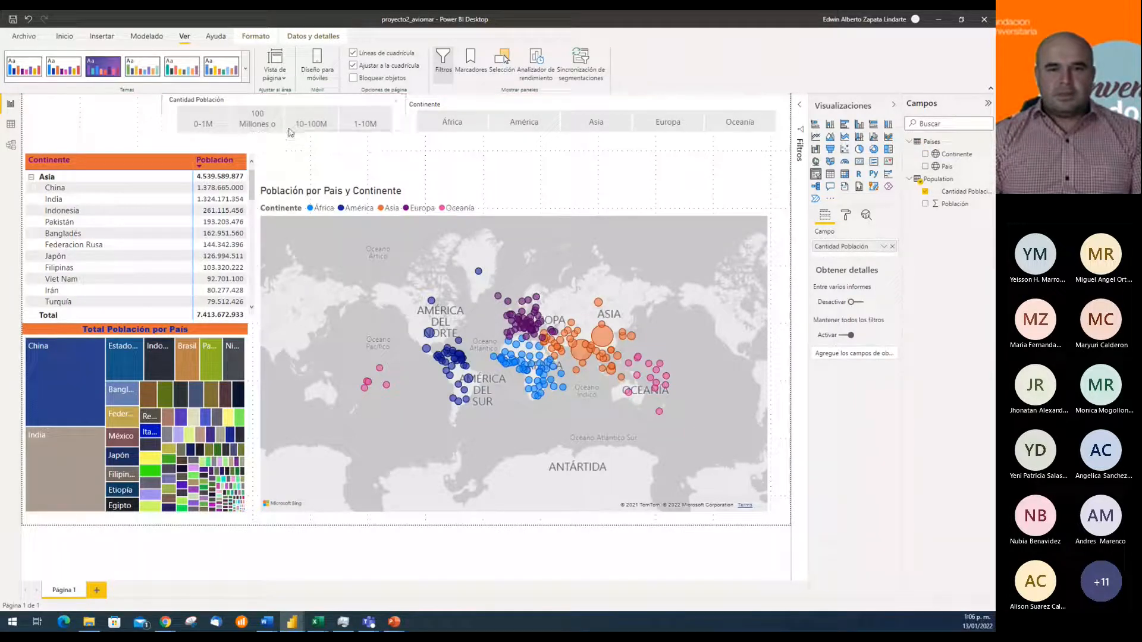
pyautogui.moveTo(163, 116); pyautogui.dragTo(117, 118)
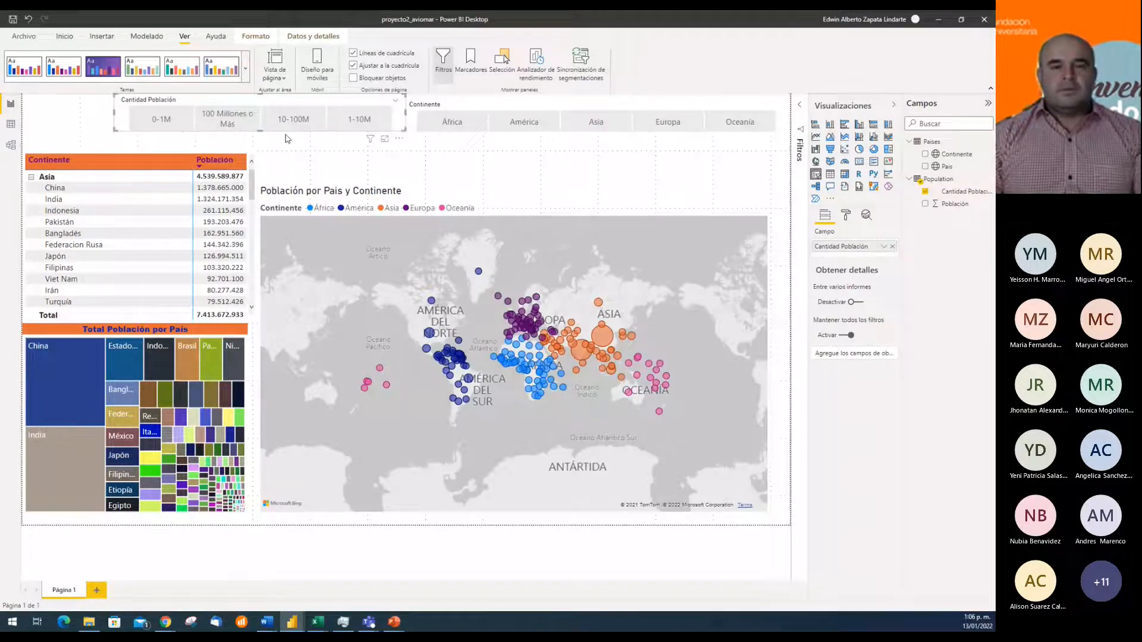
pyautogui.moveTo(255, 132); pyautogui.dragTo(265, 126)
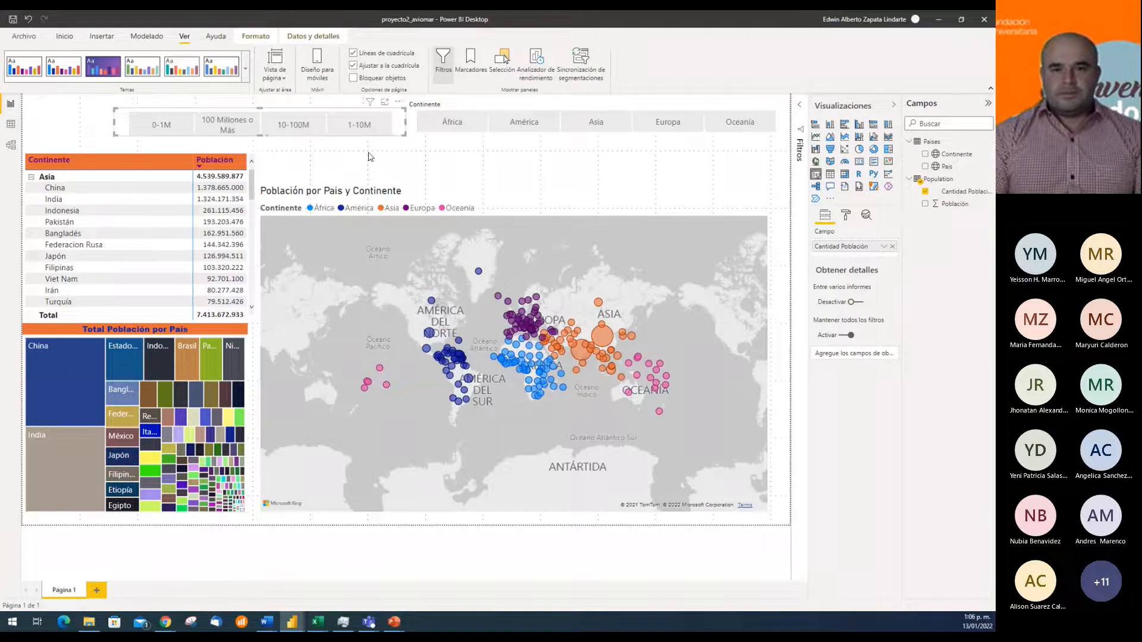
pyautogui.moveTo(126, 123); pyautogui.dragTo(131, 122)
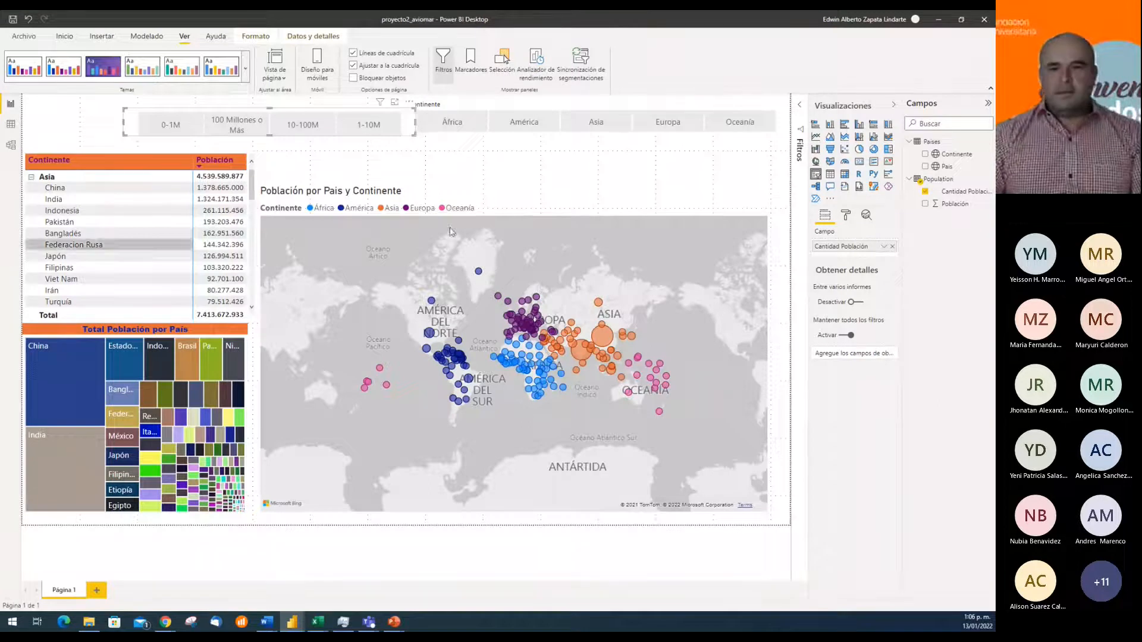
# Extend the Población por País y Continente map upward so its top edge sits just below the slicers
pyautogui.click(569, 177)
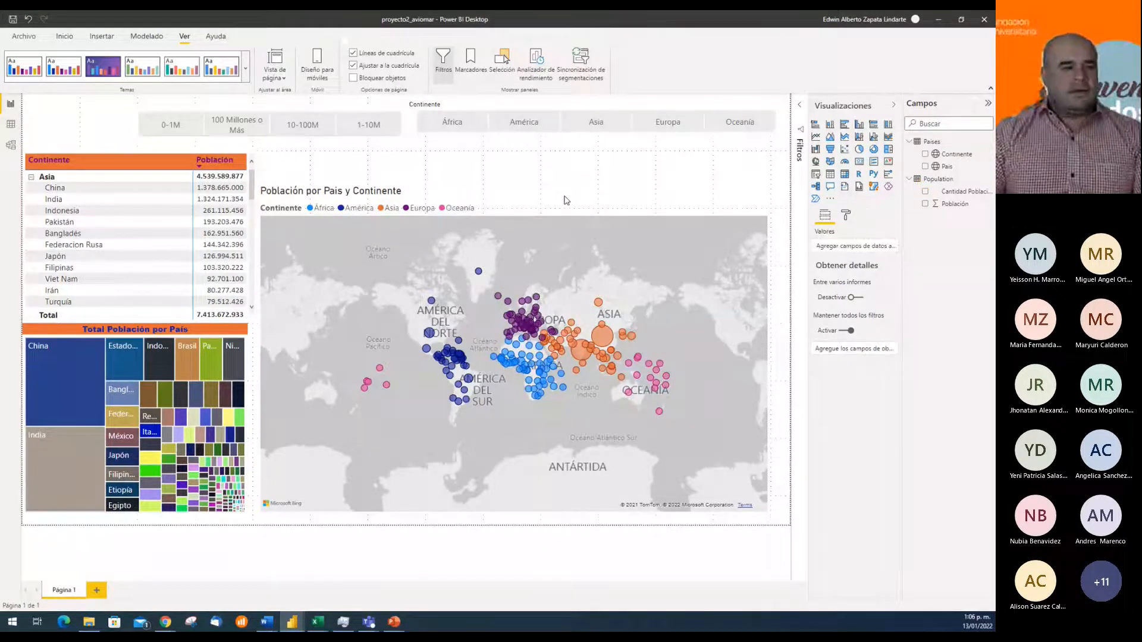
pyautogui.click(497, 200)
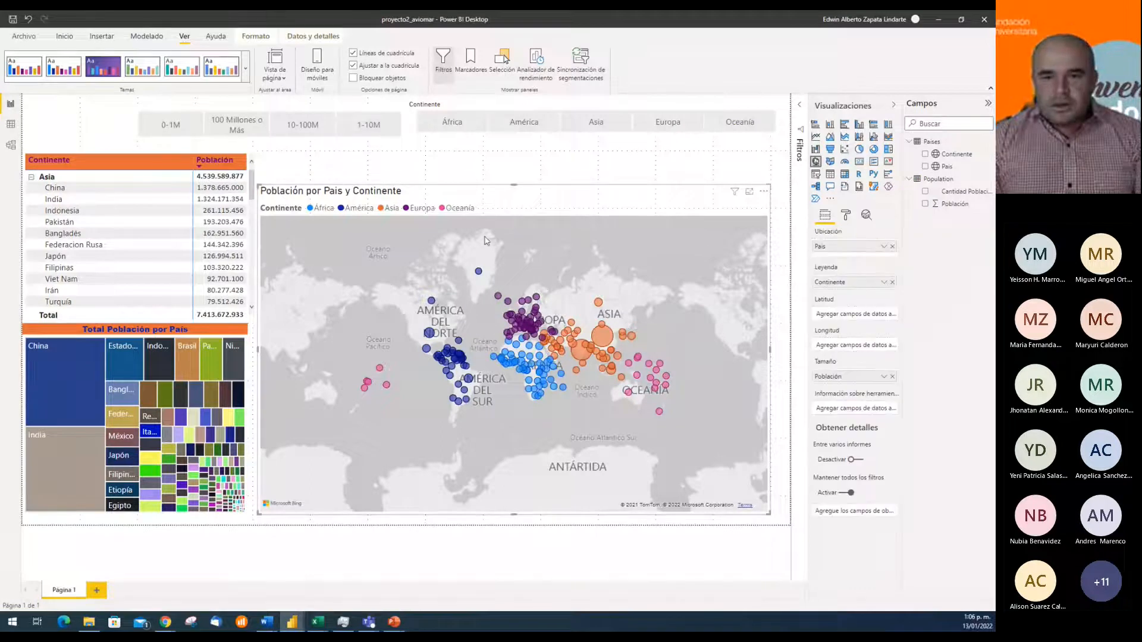
pyautogui.click(514, 188)
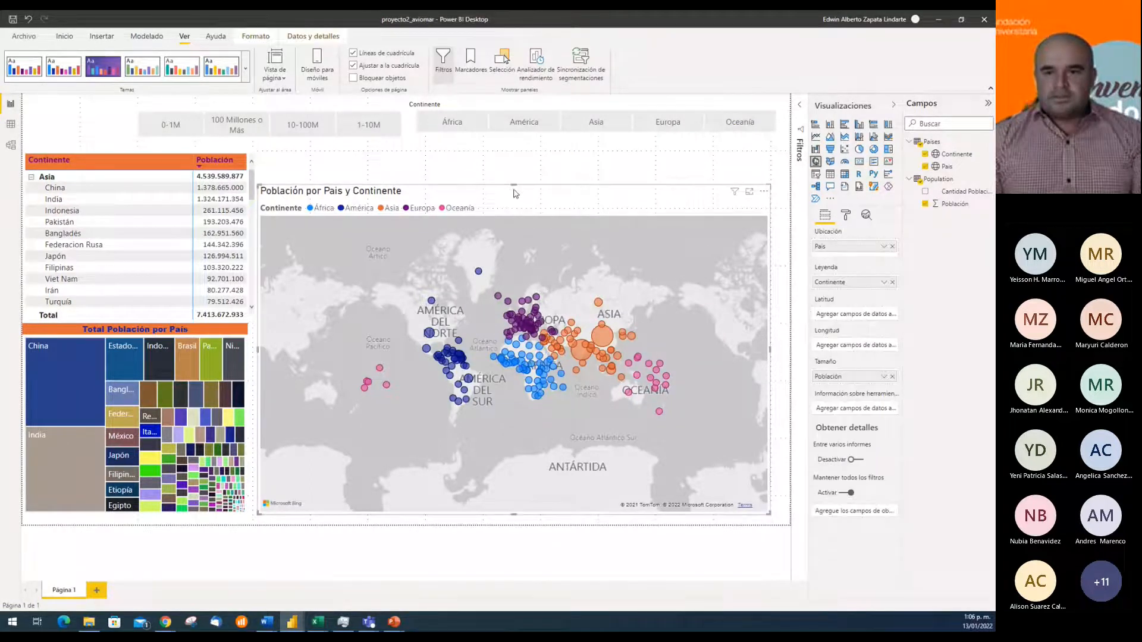
pyautogui.moveTo(514, 186); pyautogui.dragTo(514, 162)
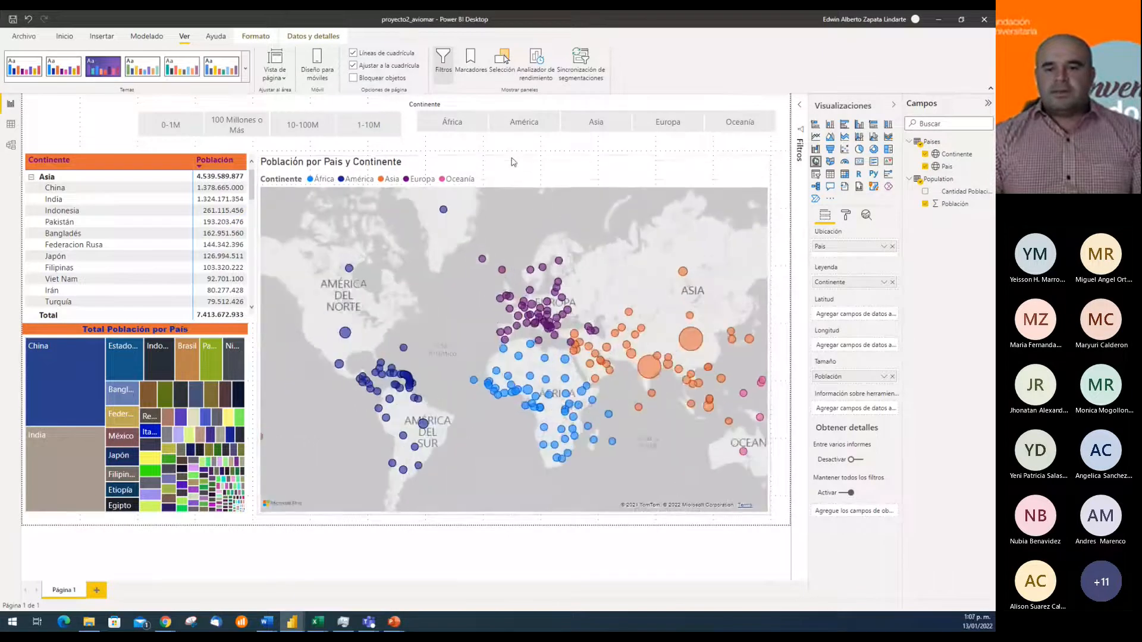
pyautogui.click(602, 540)
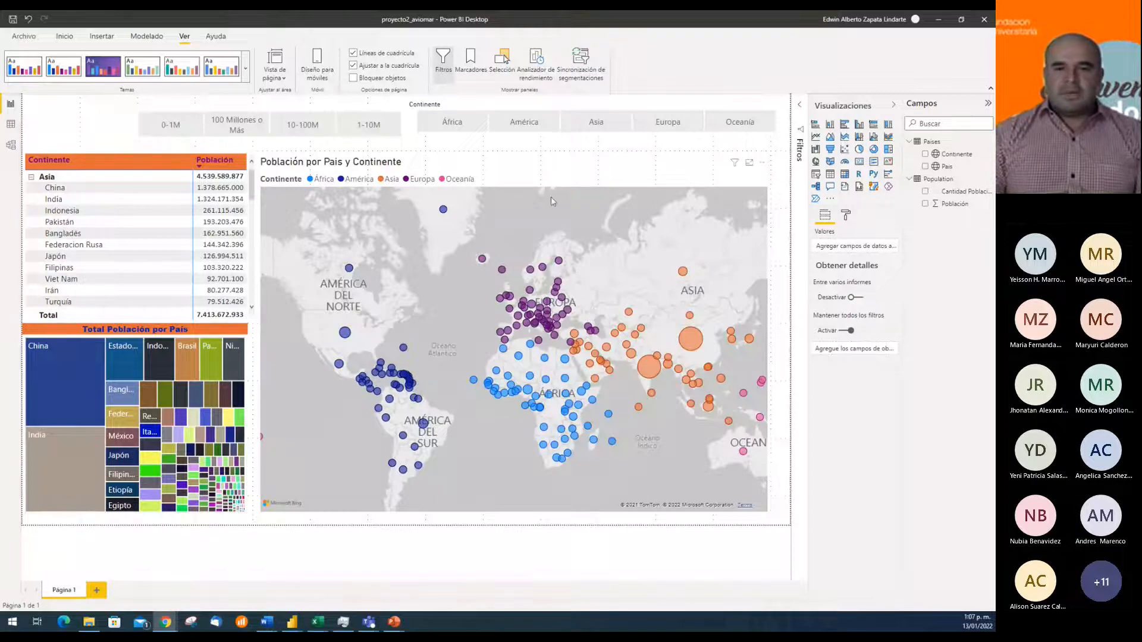
# Nudge the Continente slicer down slightly so its buttons line up with the Cantidad Población slicer
pyautogui.click(441, 140)
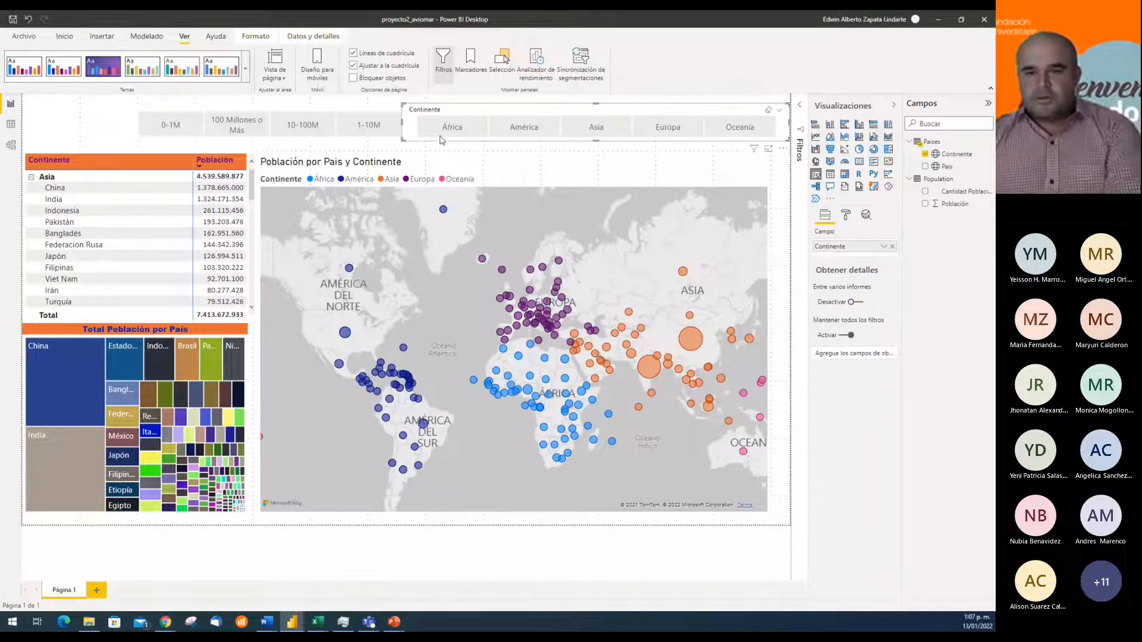
pyautogui.click(574, 157)
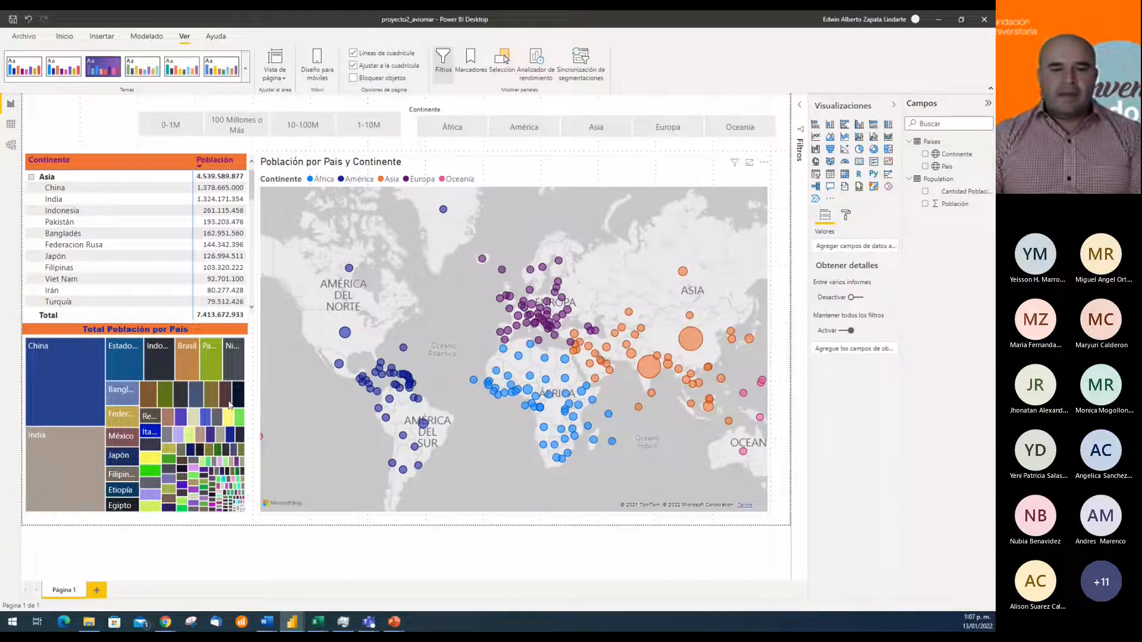
pyautogui.moveTo(108, 367)
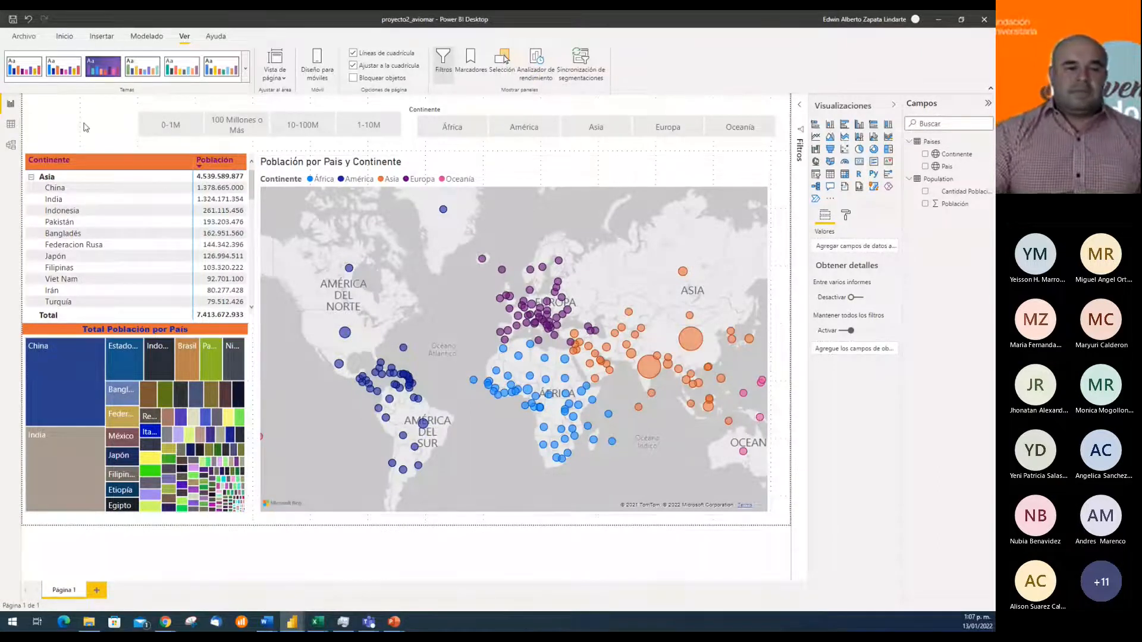
# Insert a text box on the report page with the heading POBLACIÓN POR ÁREA
pyautogui.click(102, 36)
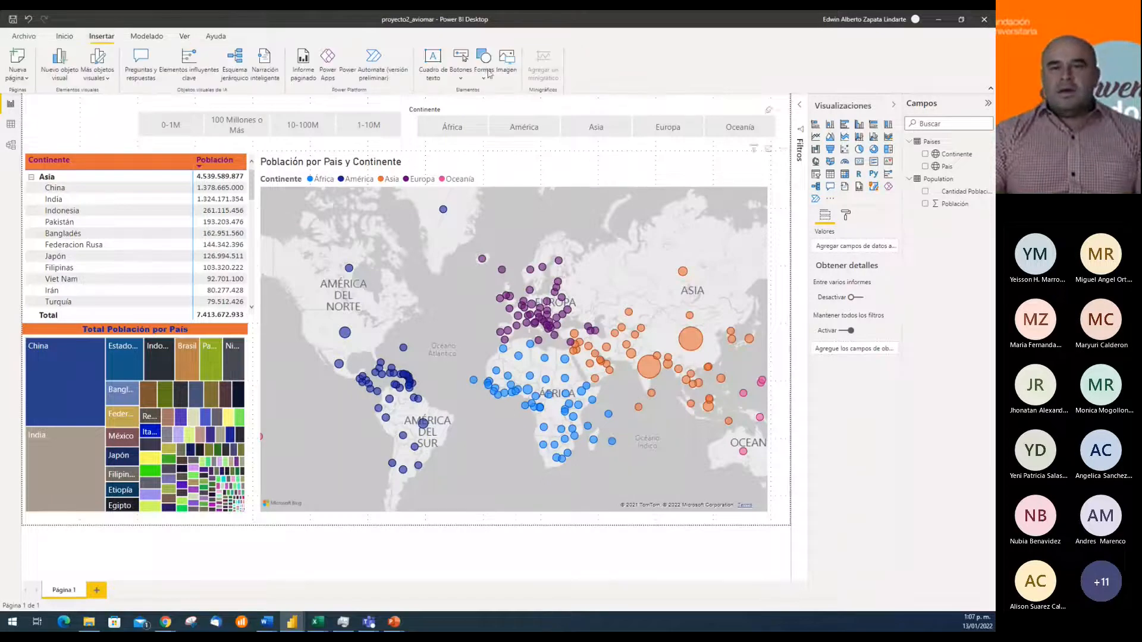
pyautogui.click(433, 62)
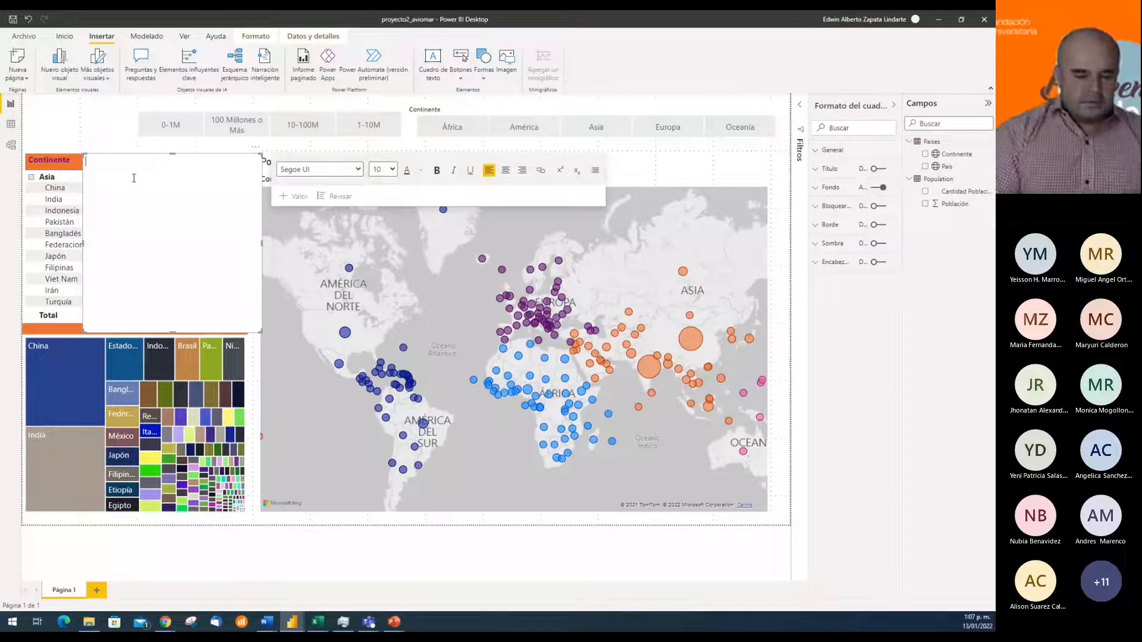
pyautogui.write('POBLACIÓN POR ')
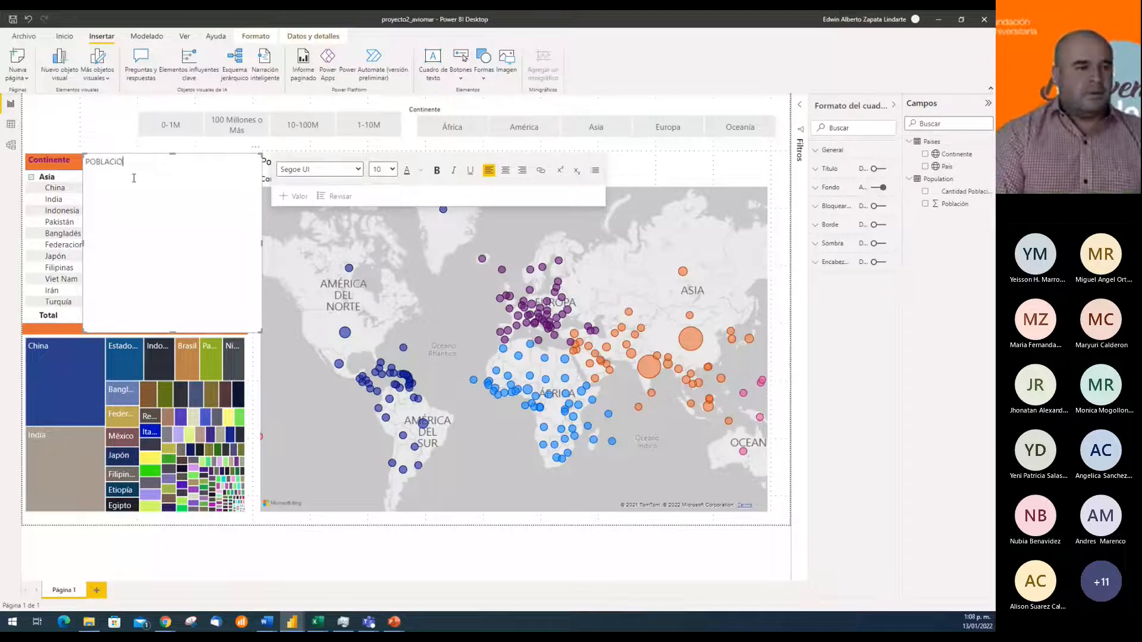
pyautogui.write('ÁREA')
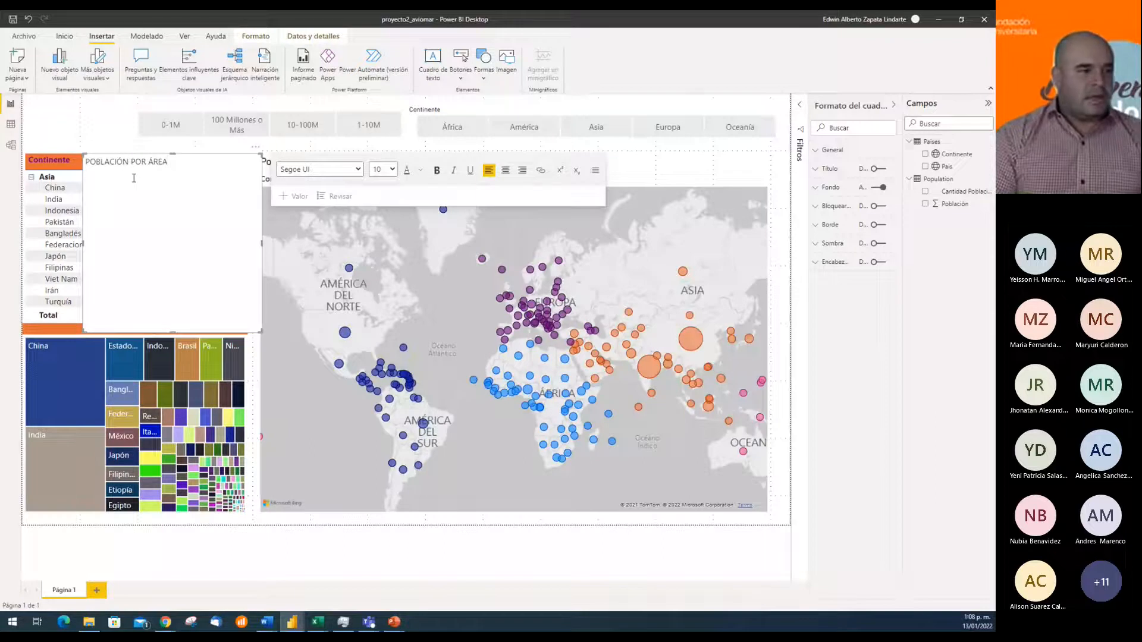
pyautogui.write('aN')
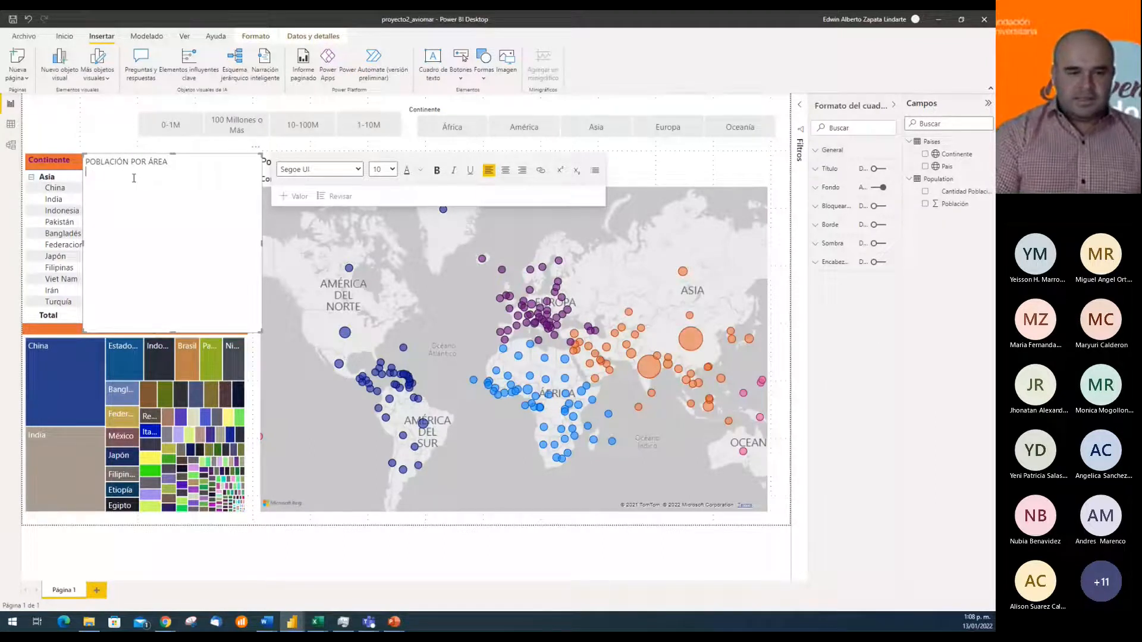
pyautogui.write('Anali')
# Add a second line to the text box reading "Análisis Poblacional por país"
pyautogui.press('BackSpace')
pyautogui.press('BackSpace')
pyautogui.press('BackSpace')
pyautogui.write('álisis')
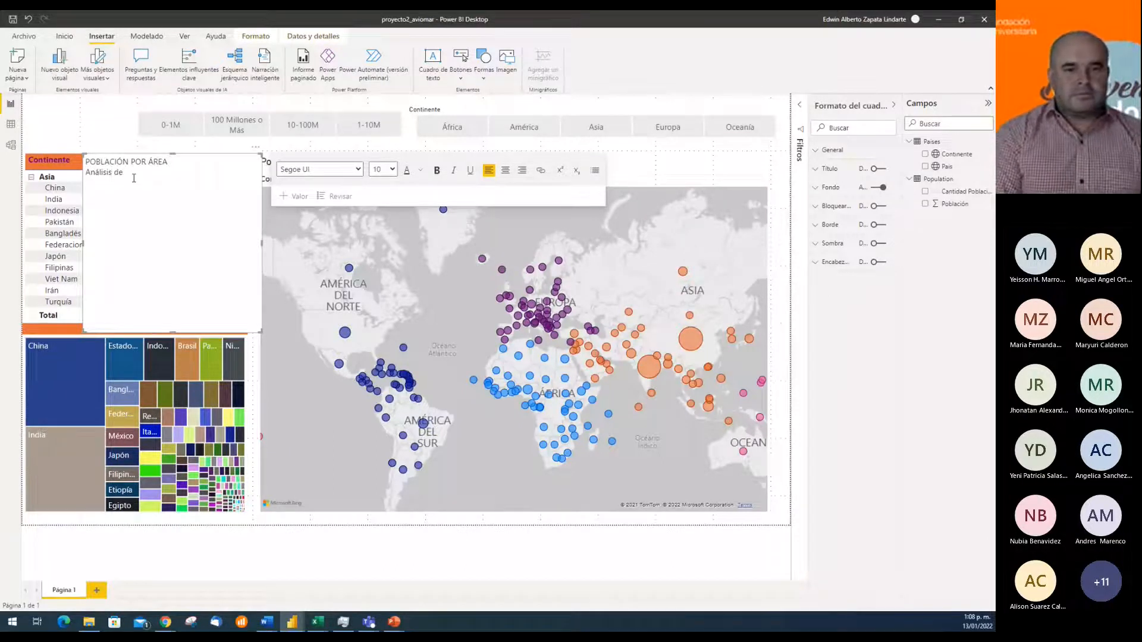
pyautogui.write(' de')
pyautogui.press('BackSpace')
pyautogui.press('BackSpace')
pyautogui.write('Po')
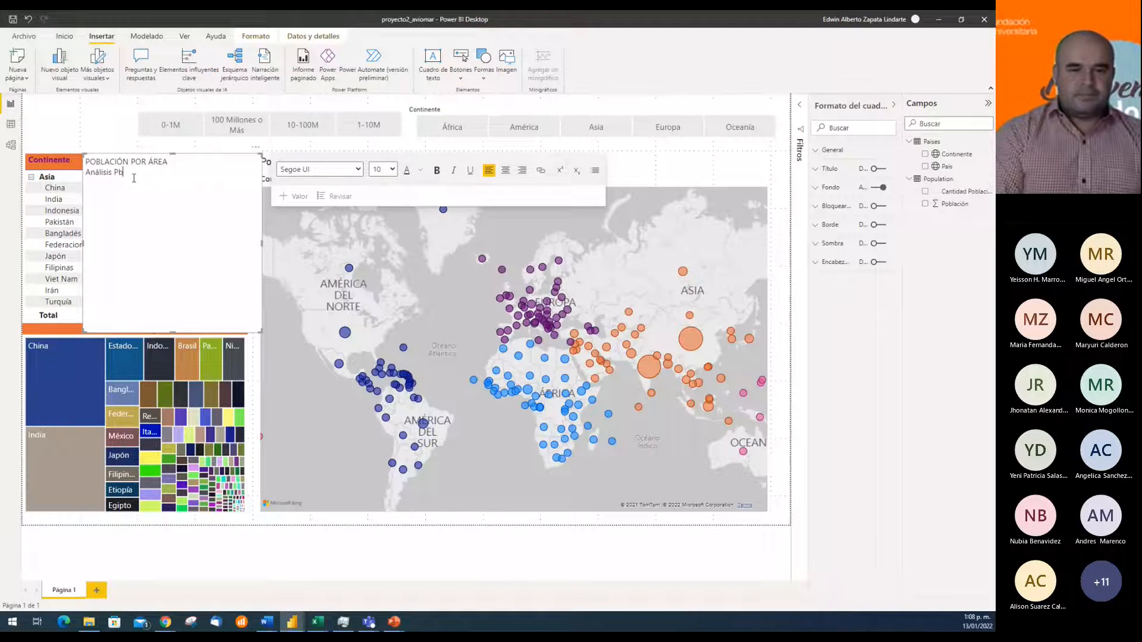
pyautogui.write('blaci')
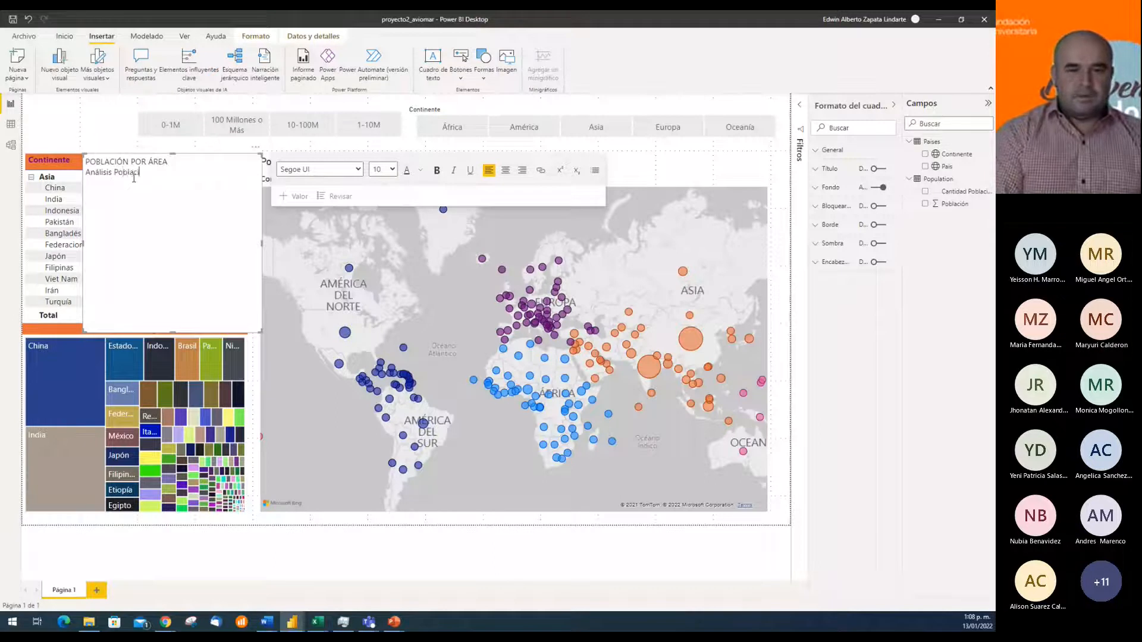
pyautogui.write('onal por pá')
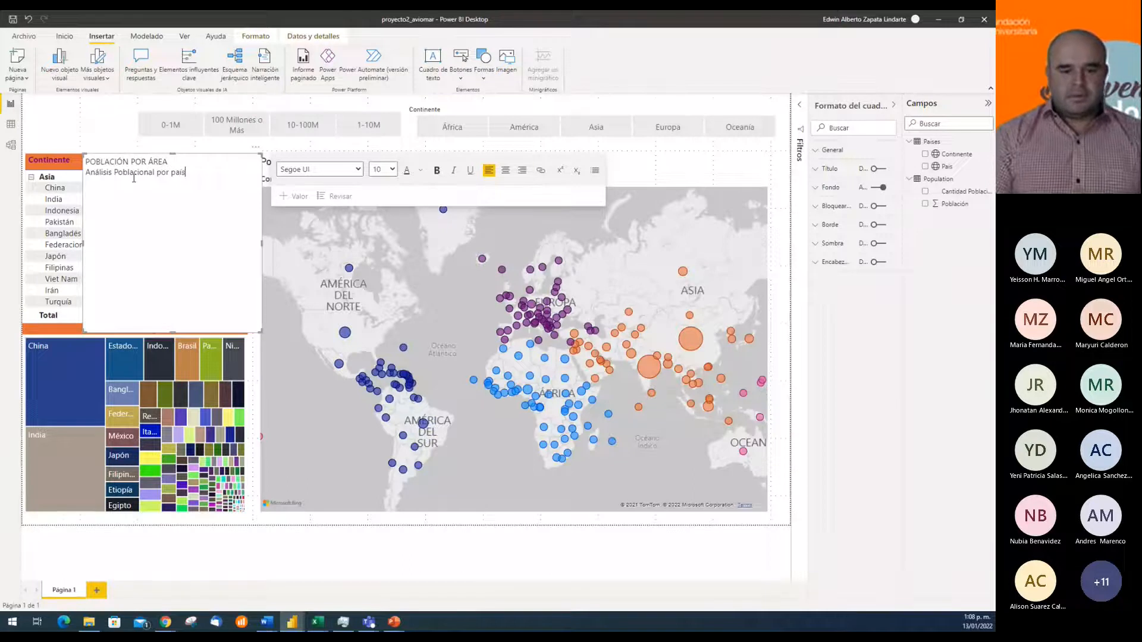
# Make the POBLACIÓN POR ÁREA line bold, centre both lines, and shorten the text box to fit its text
pyautogui.hotkey('shift', 'Home')
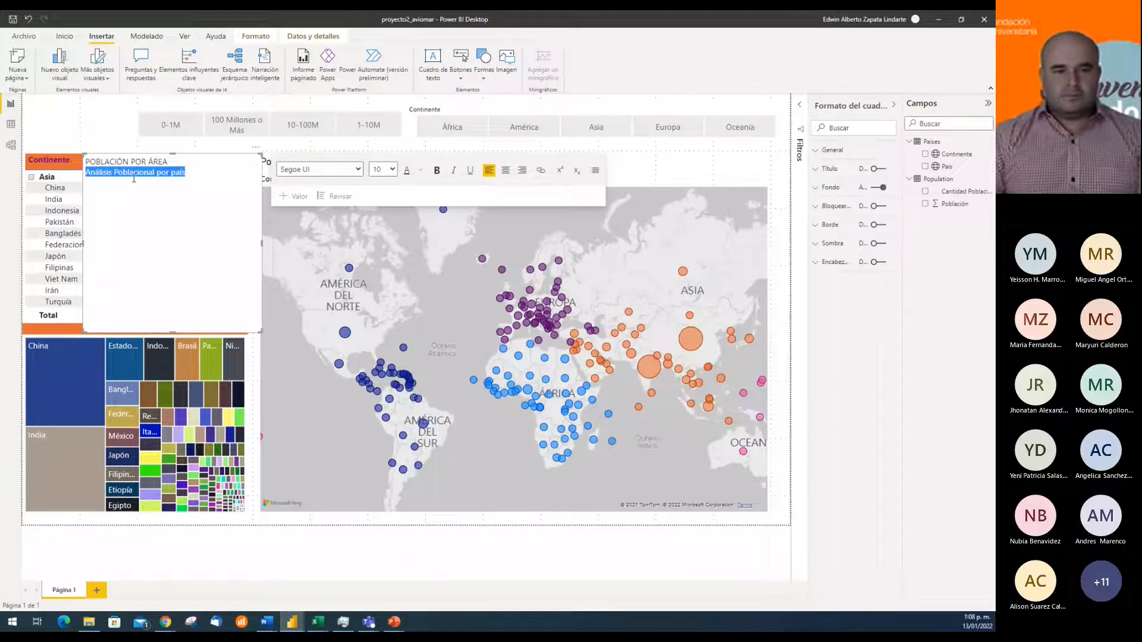
pyautogui.click(184, 160)
pyautogui.hotkey('shift', 'Home')
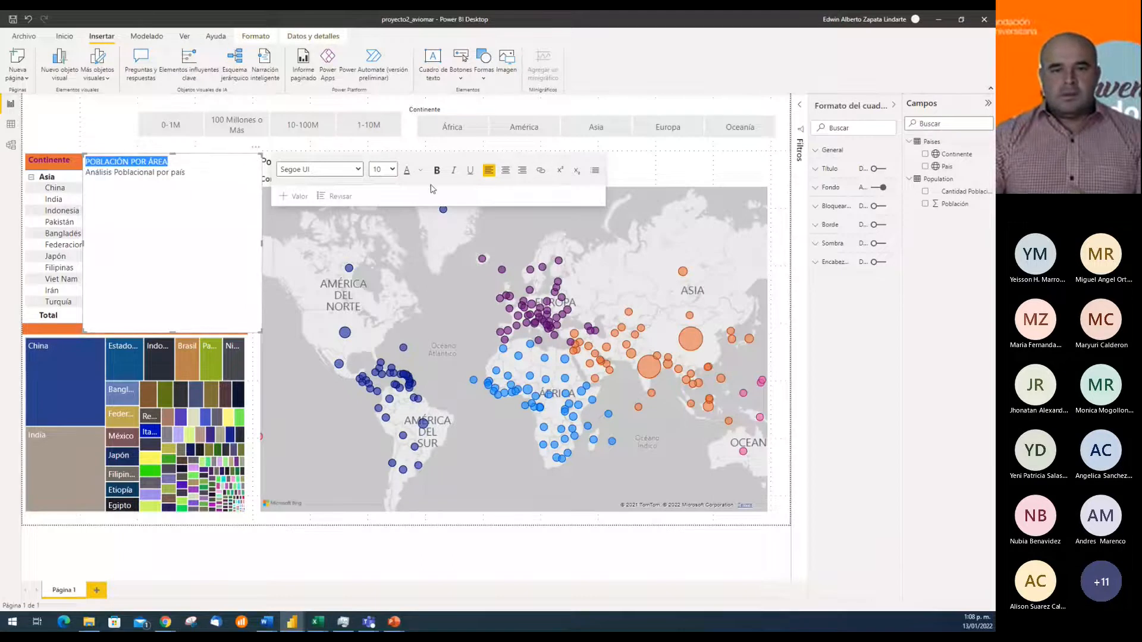
pyautogui.hotkey('ctrl', 'b')
pyautogui.hotkey('ctrl', 'e')
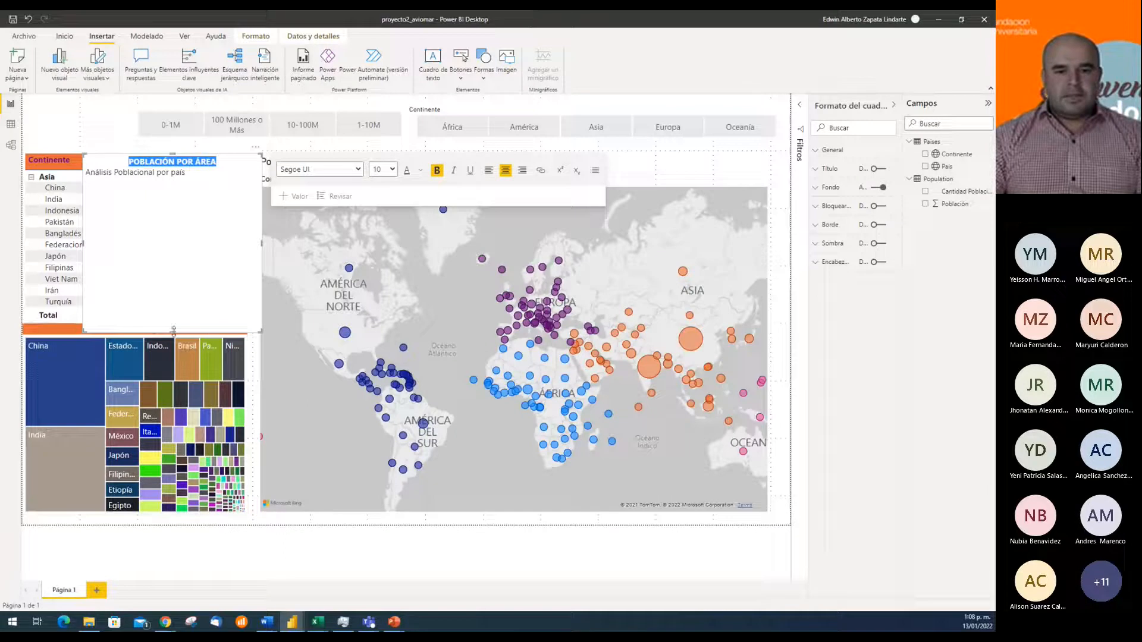
pyautogui.moveTo(173, 330); pyautogui.dragTo(87, 175)
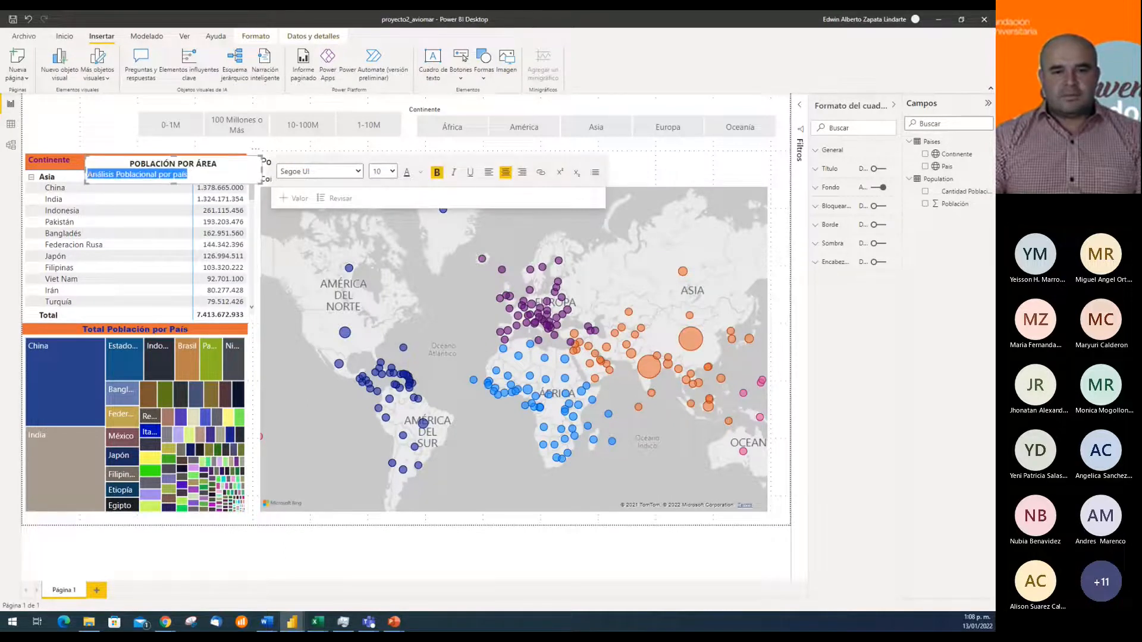
pyautogui.click(504, 174)
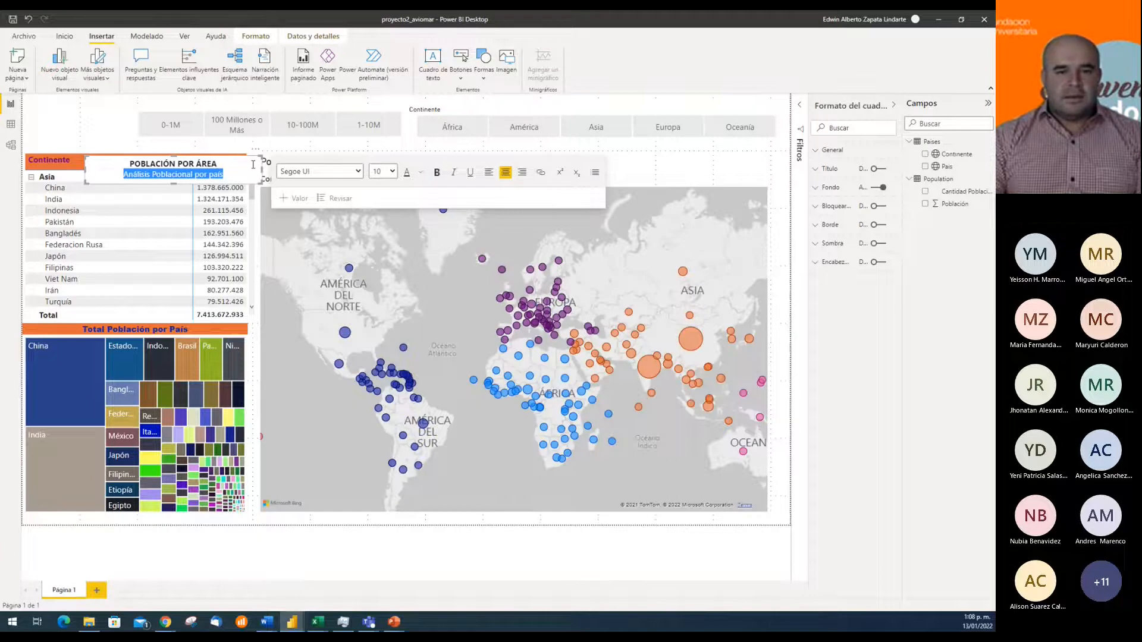
# Move the title text box to the page's top-left corner and shift both slicers down to clear it
pyautogui.click(292, 151)
pyautogui.moveTo(206, 157); pyautogui.dragTo(144, 98)
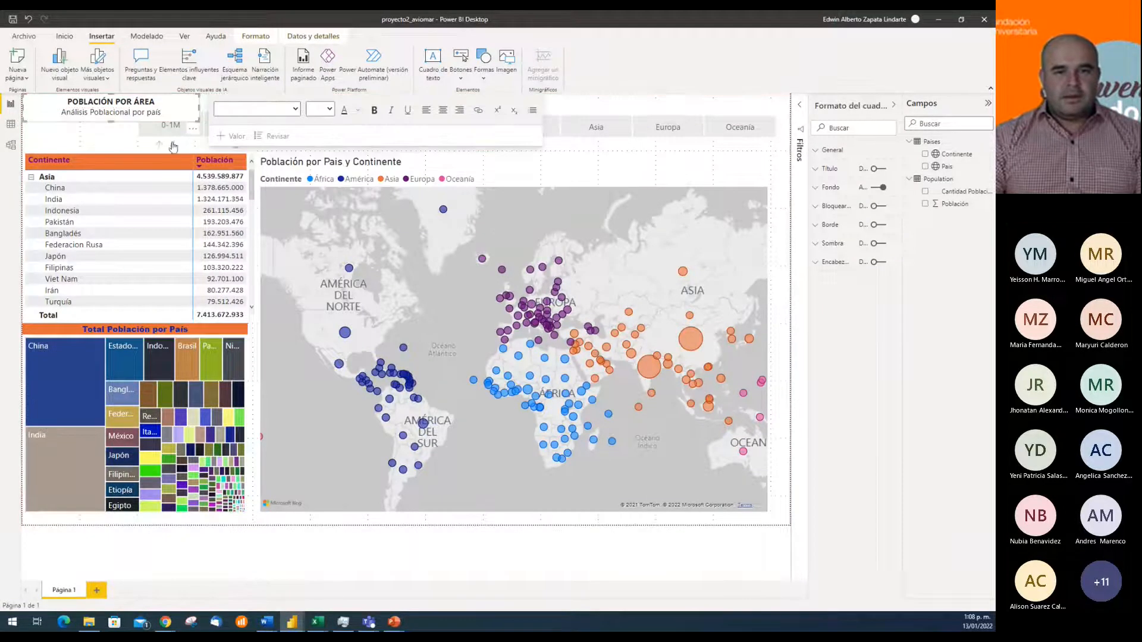
pyautogui.click(156, 141)
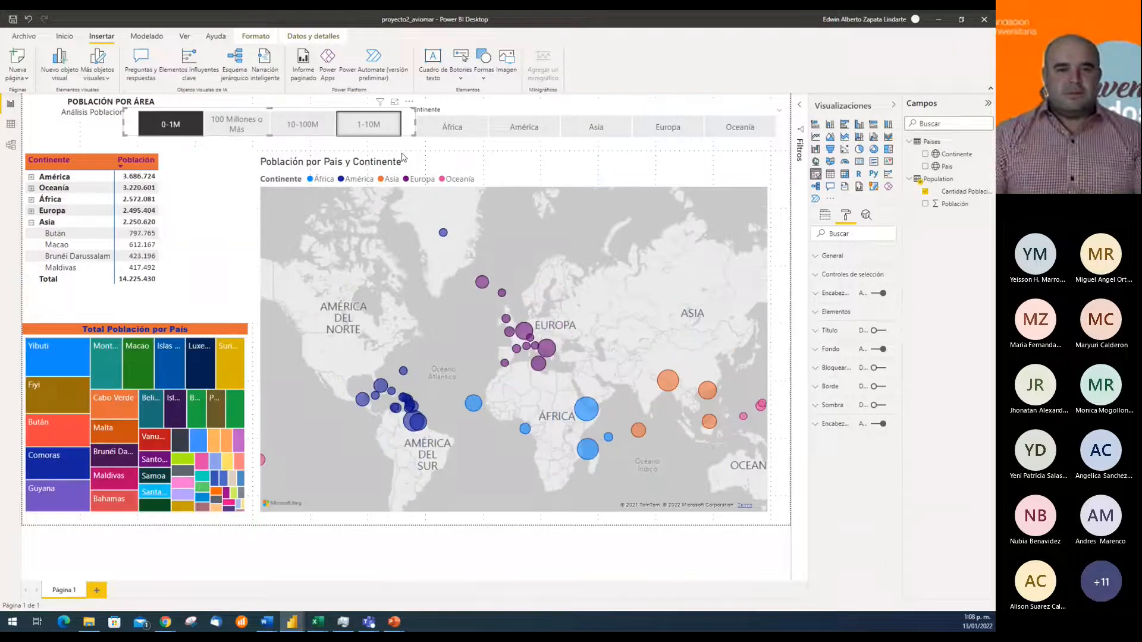
pyautogui.moveTo(128, 136); pyautogui.dragTo(129, 146)
pyautogui.moveTo(470, 142); pyautogui.dragTo(470, 157)
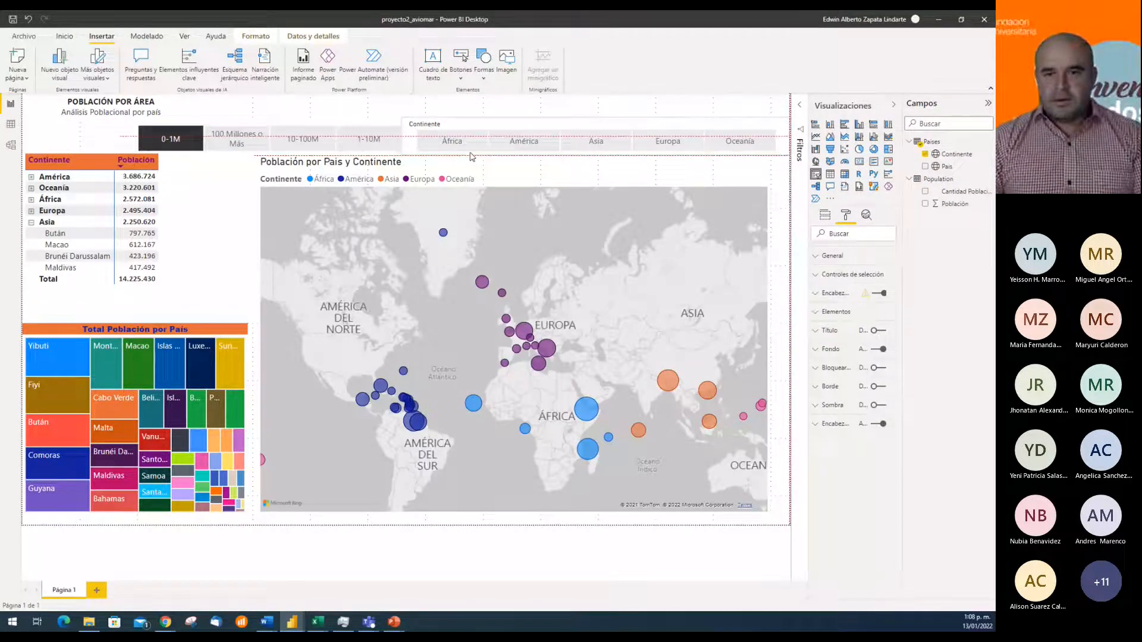
pyautogui.click(527, 110)
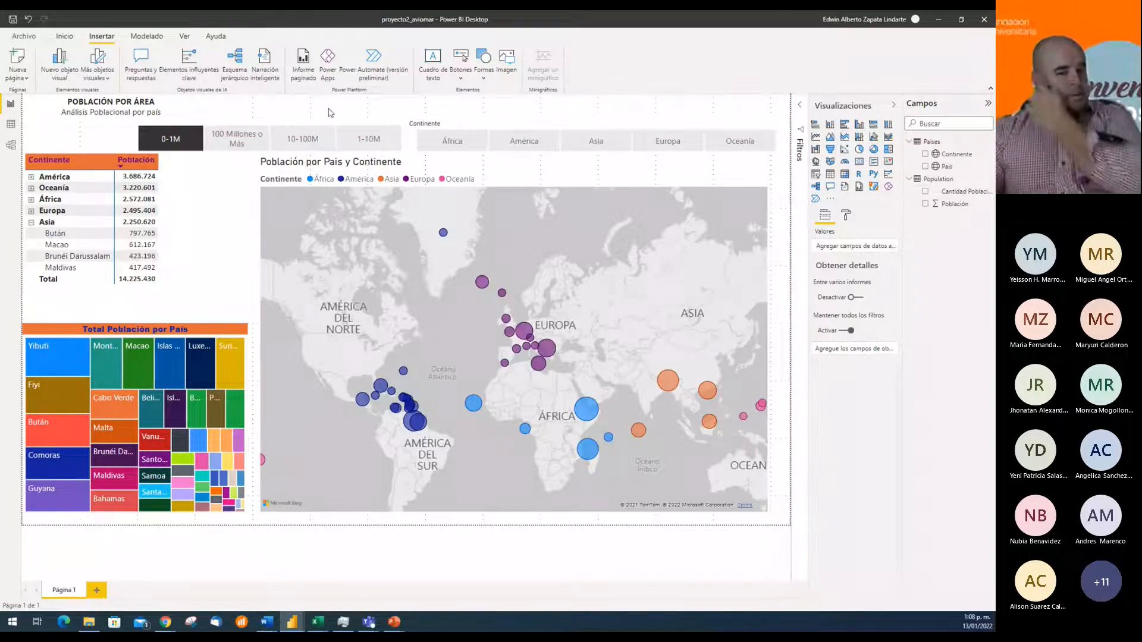
# Save the report and check the source files in proyecto2's reporte 2 folder in File Explorer
pyautogui.click(14, 20)
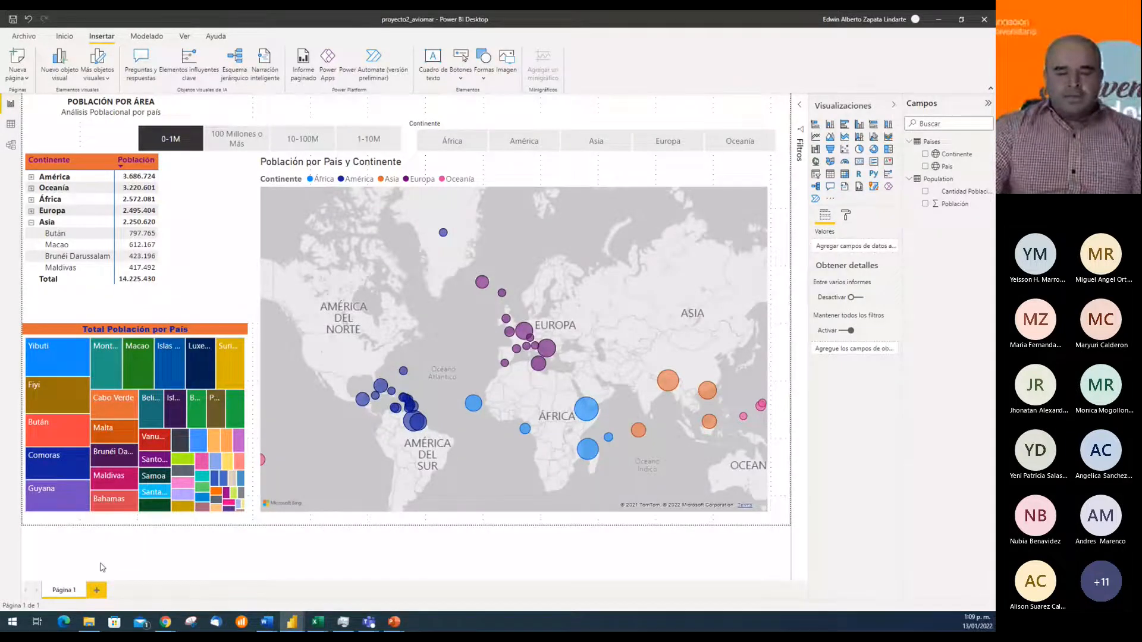
pyautogui.hotkey('alt', 'Tab')
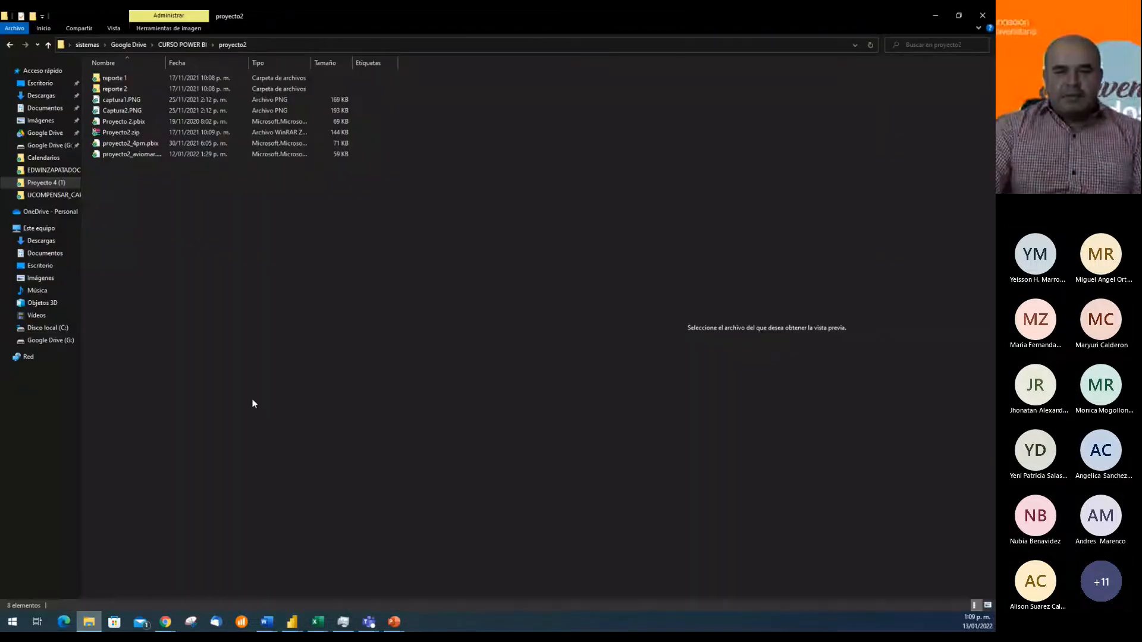
pyautogui.click(119, 91)
pyautogui.doubleClick(118, 90)
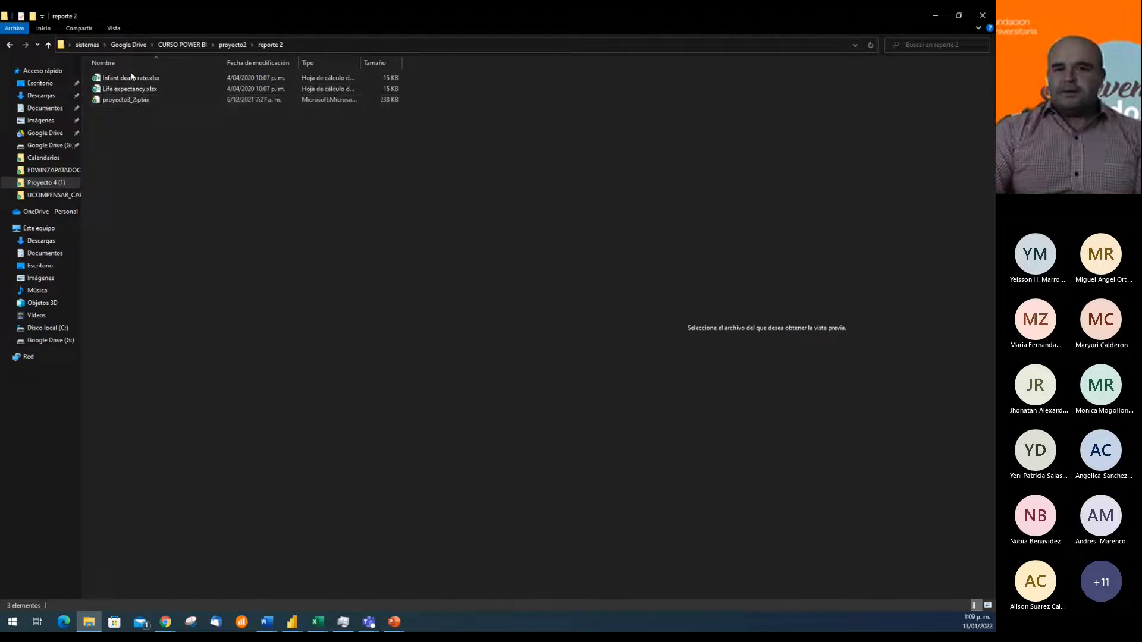
pyautogui.click(935, 15)
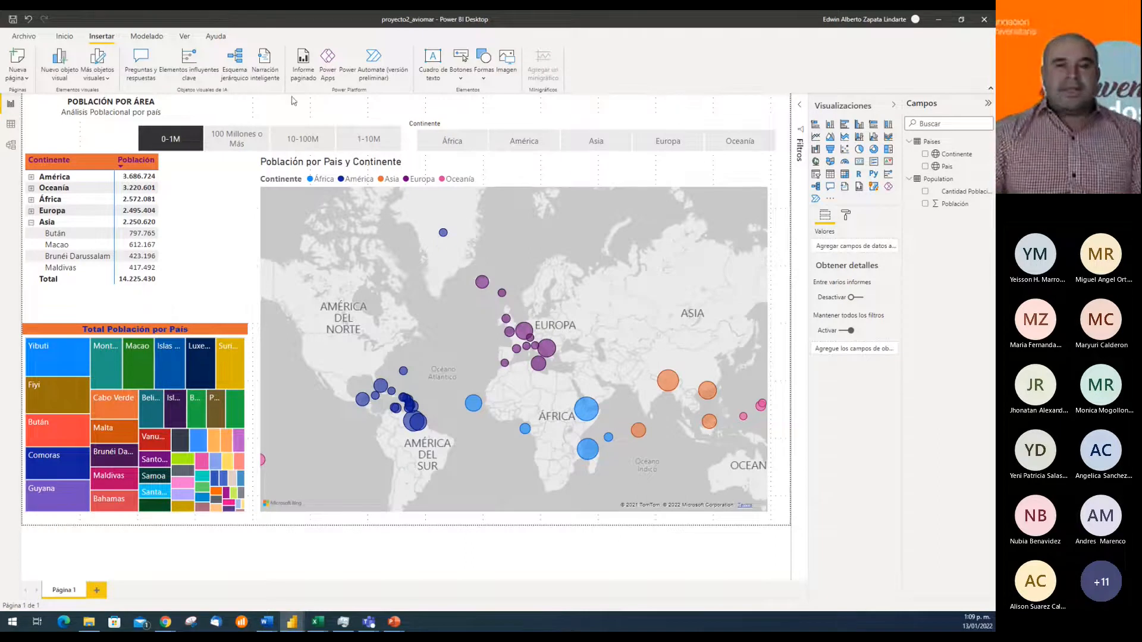
# Open the Excel workbook Infant death rate.xlsx from the reporte 2 folder of CURSO POWER BI's proyecto2 as a data source
pyautogui.click(61, 39)
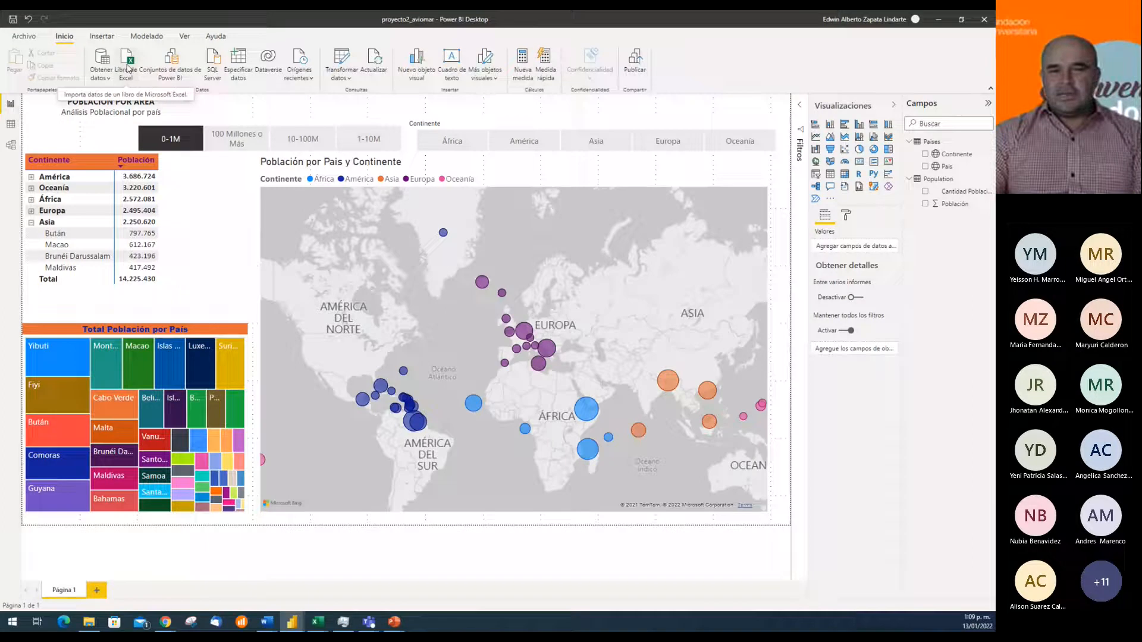
pyautogui.click(128, 68)
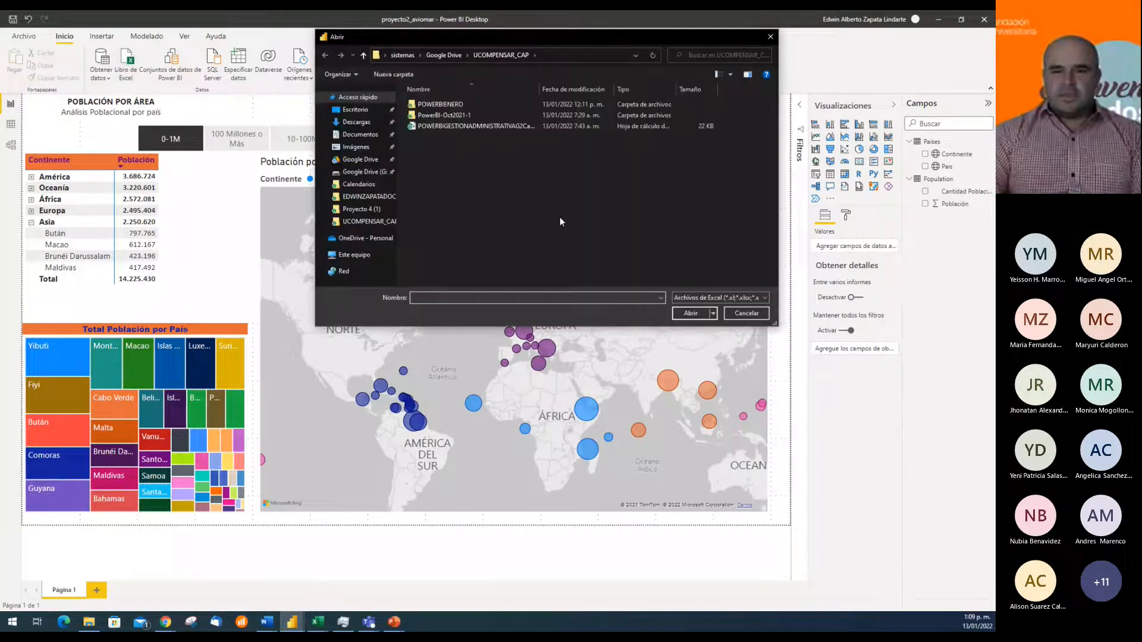
pyautogui.click(368, 210)
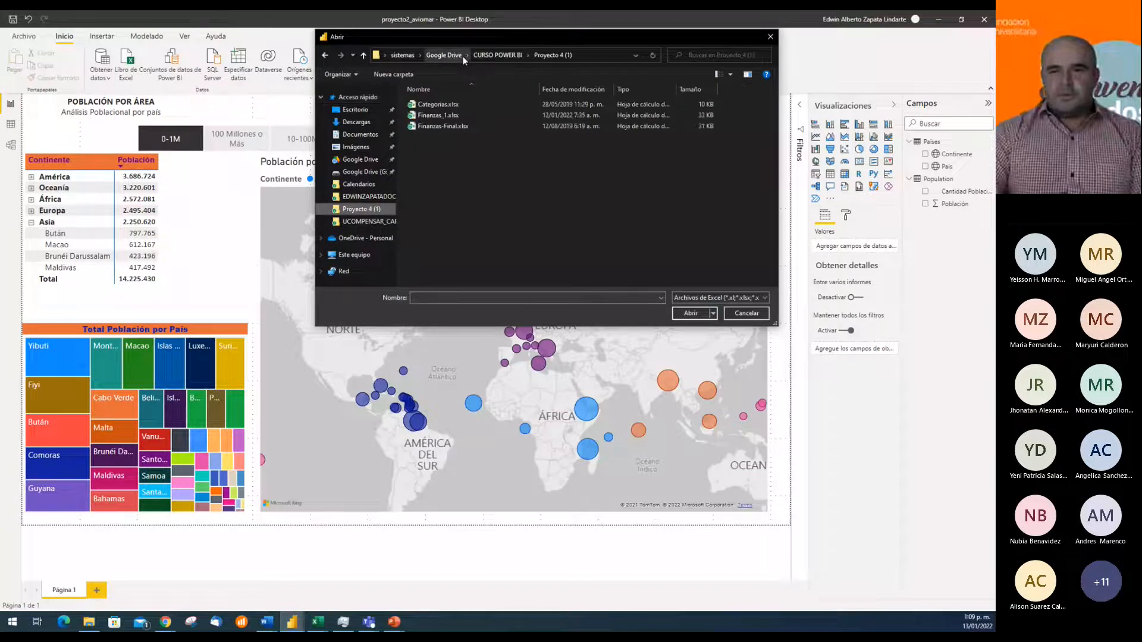
pyautogui.click(490, 56)
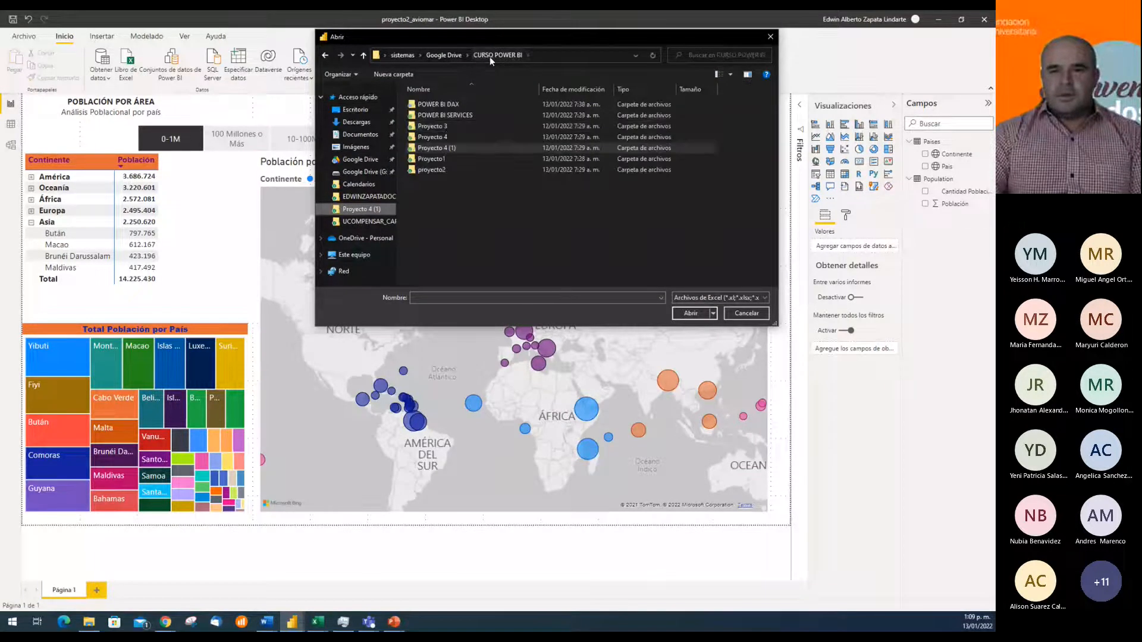
pyautogui.doubleClick(440, 170)
pyautogui.doubleClick(493, 116)
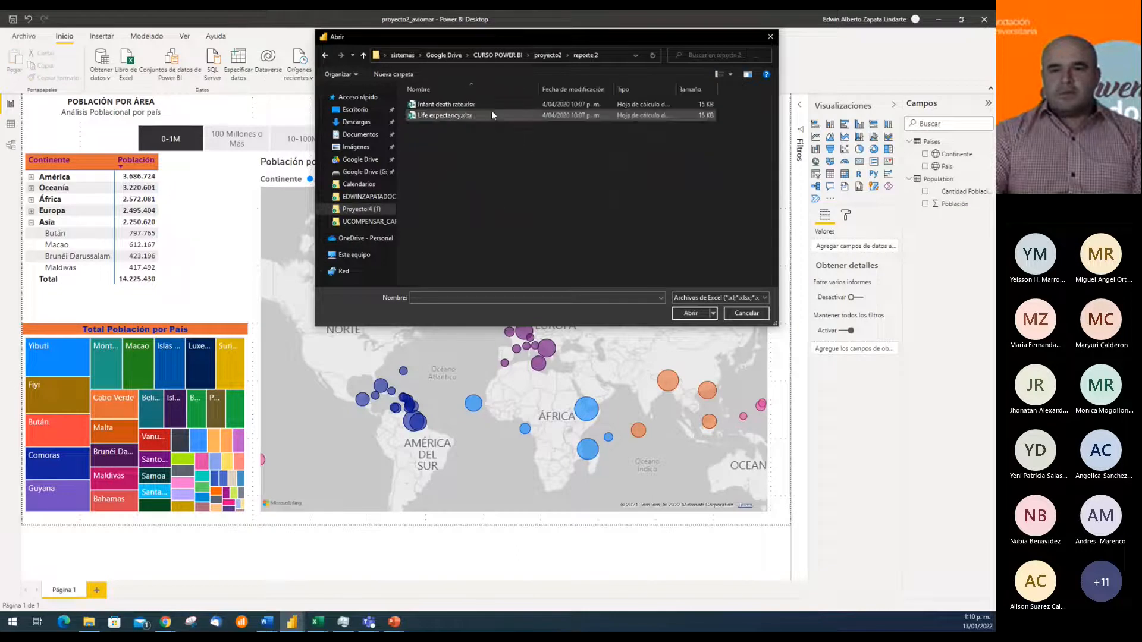
pyautogui.click(465, 105)
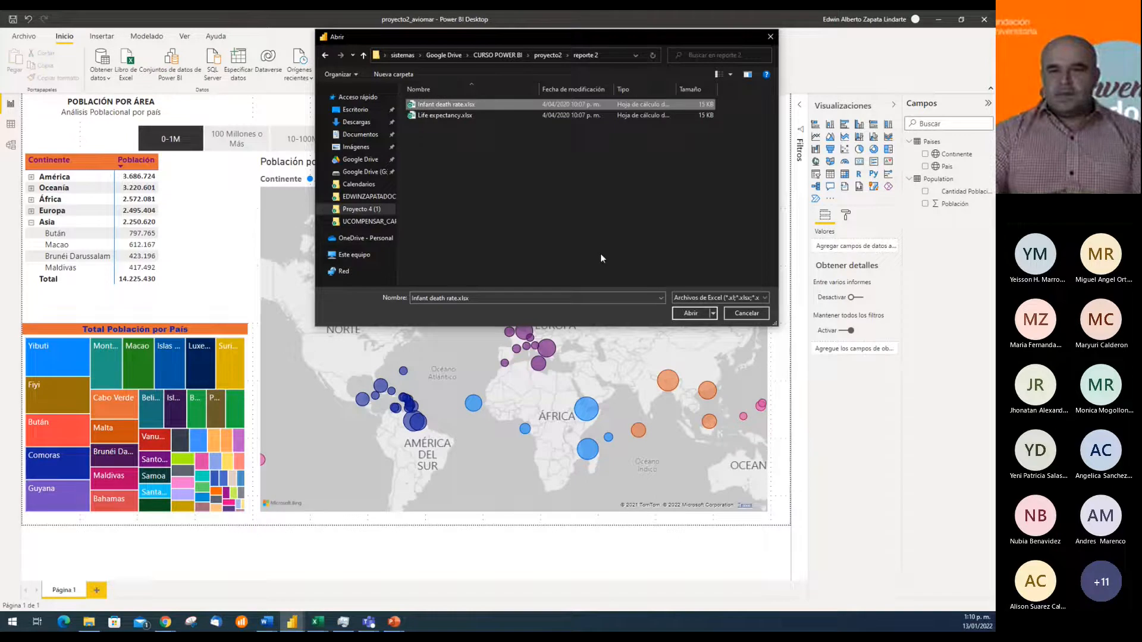
pyautogui.click(693, 313)
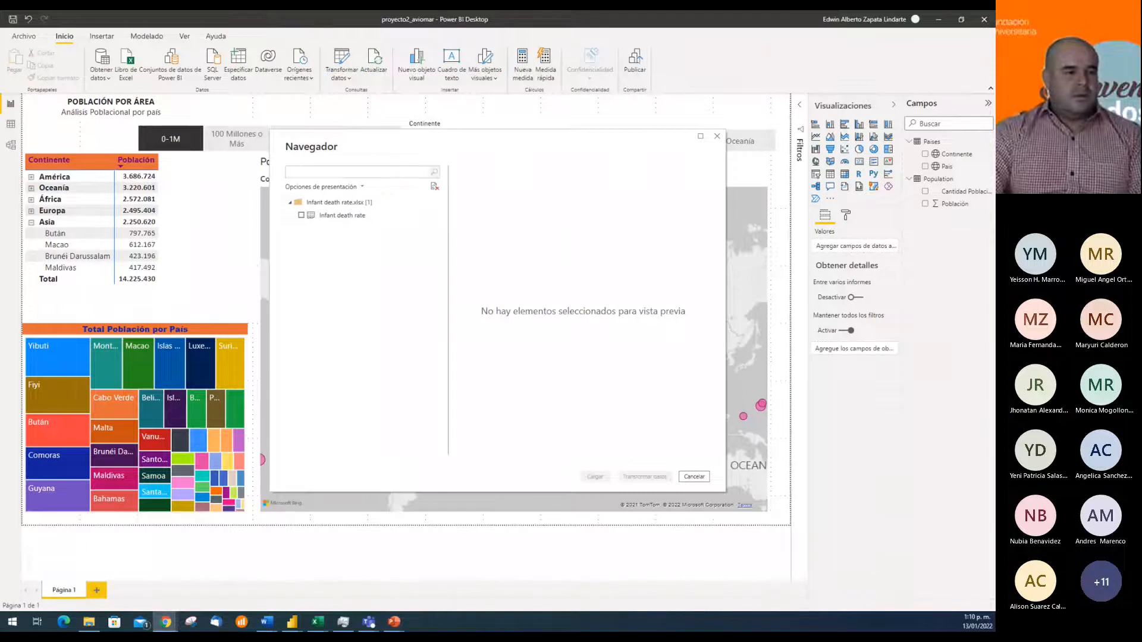
# Preview the Infant death rate sheet and load it into the report's data model
pyautogui.click(321, 216)
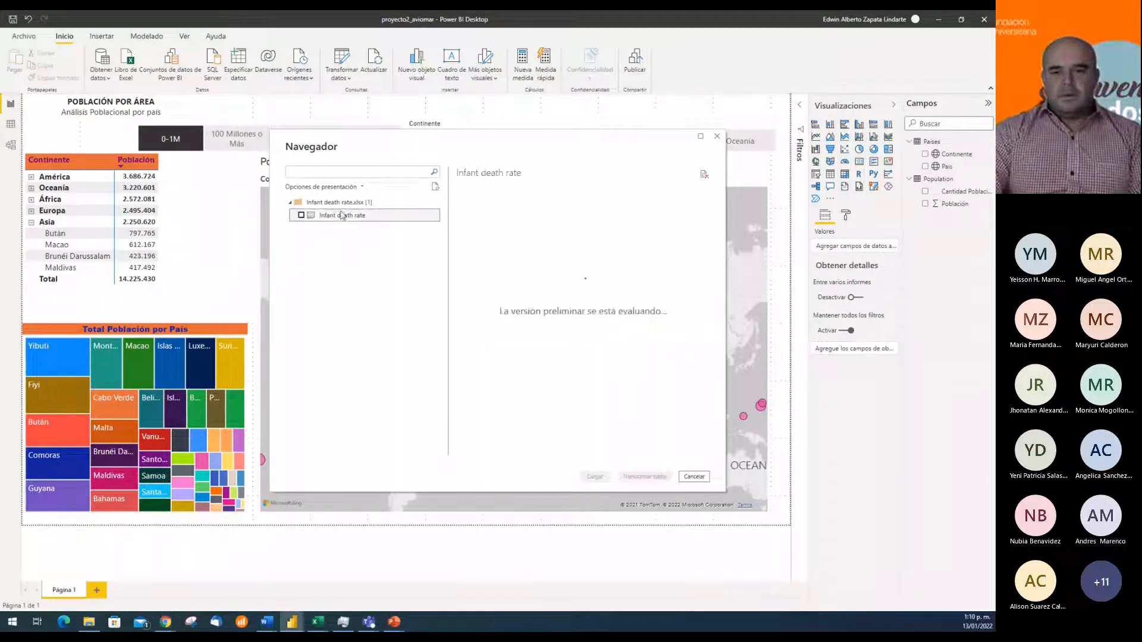
pyautogui.click(301, 215)
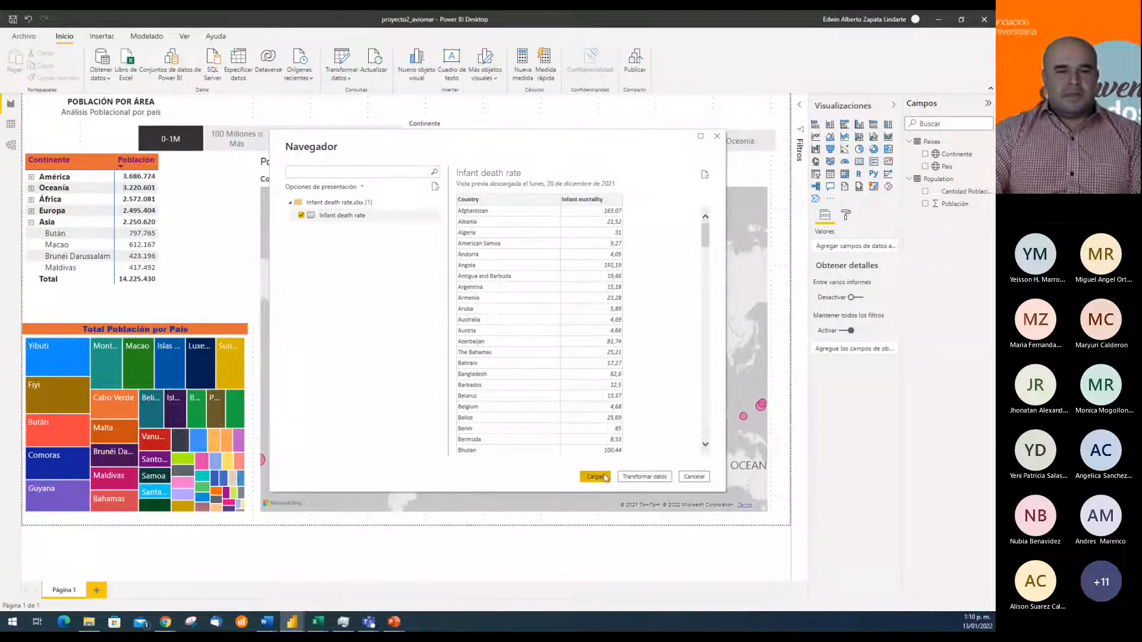
pyautogui.click(606, 477)
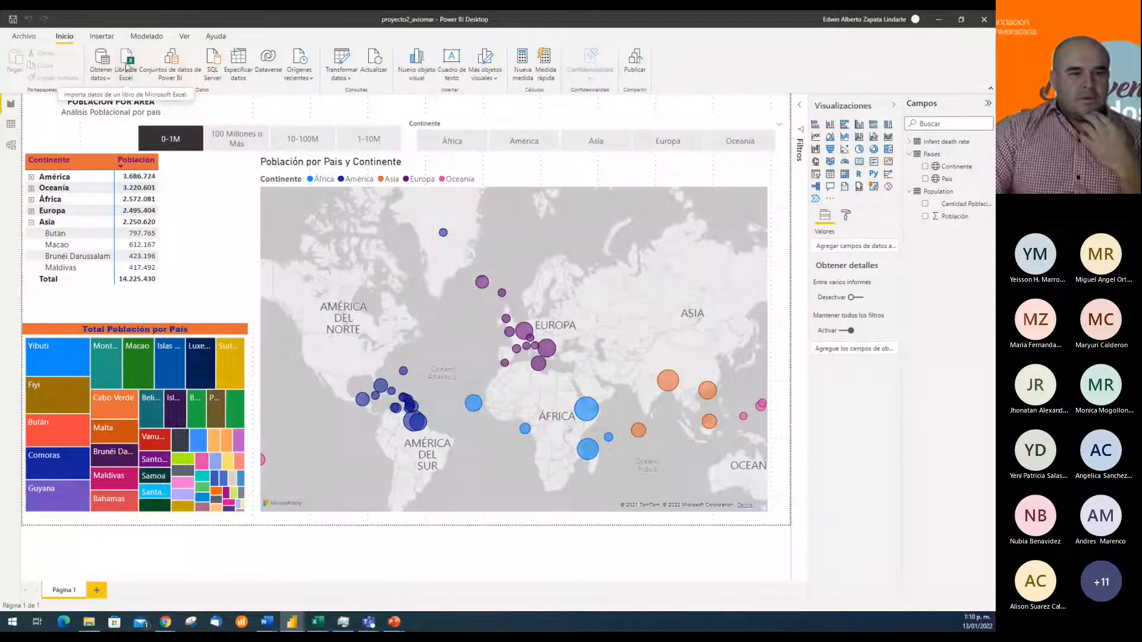
# Import the Life expectancy sheet from Life expectancy.xlsx in the same reporte 2 folder and load it into the model
pyautogui.click(126, 58)
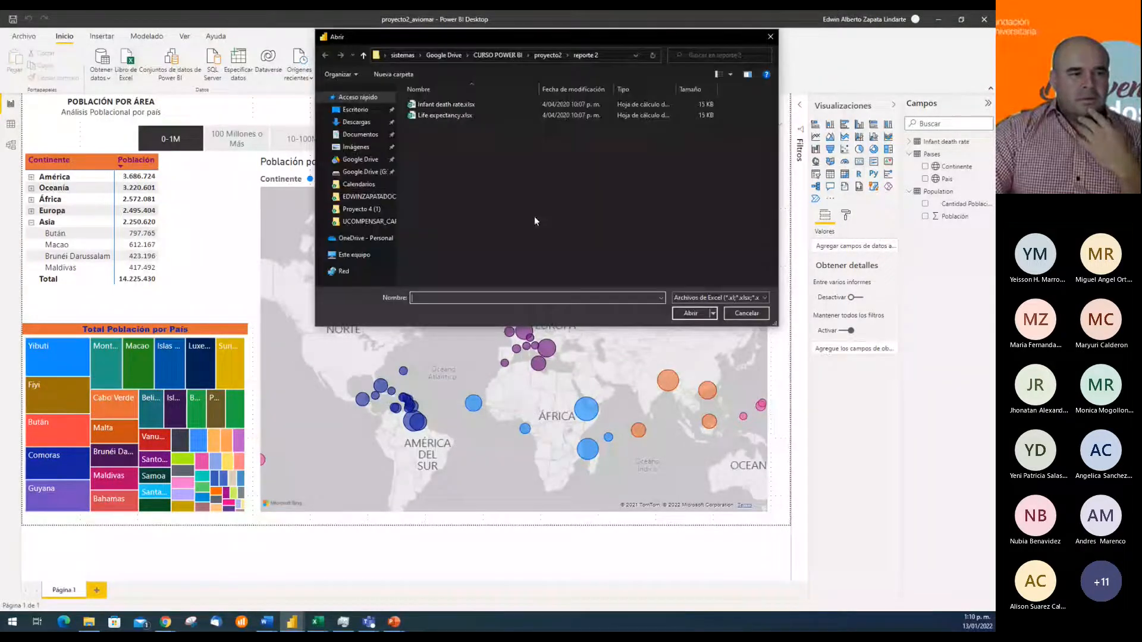
pyautogui.click(449, 115)
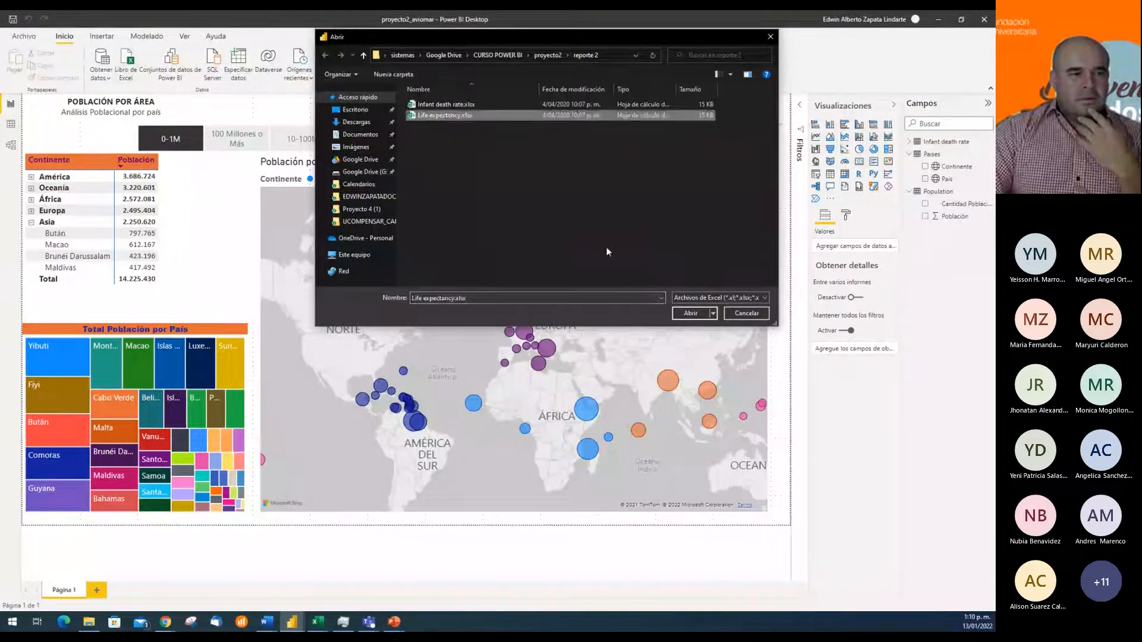
pyautogui.click(691, 314)
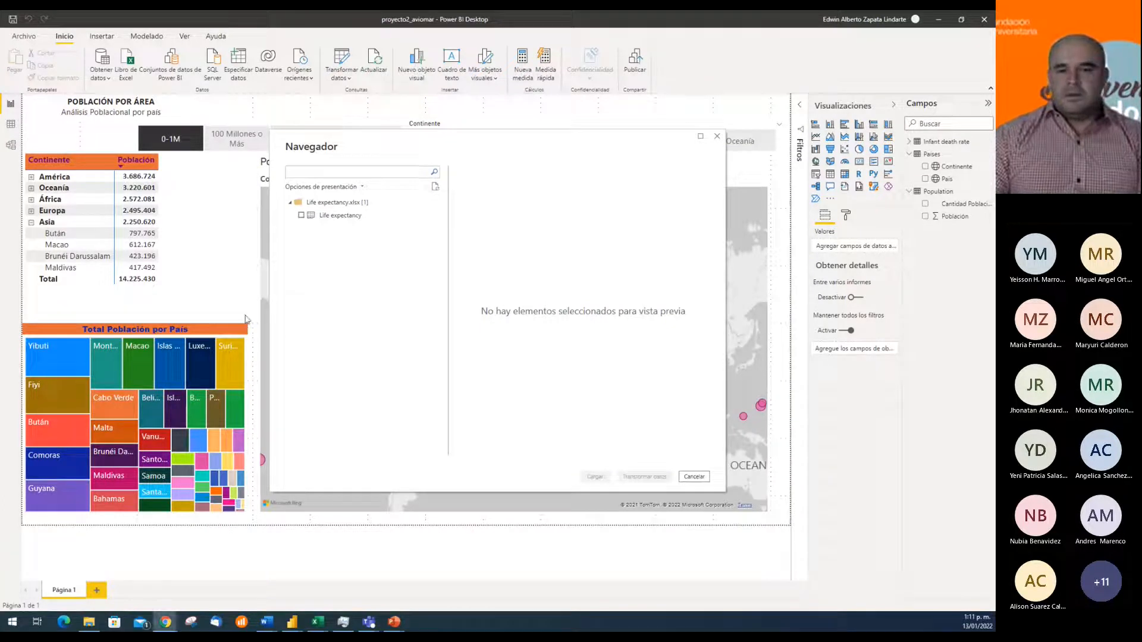
pyautogui.click(301, 215)
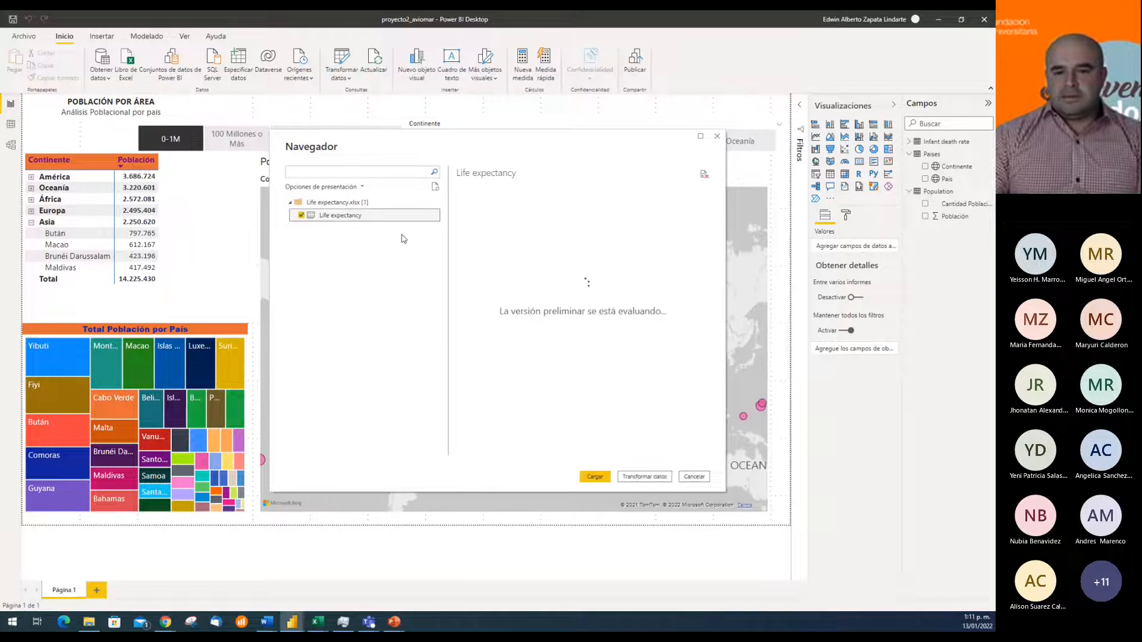
pyautogui.click(595, 477)
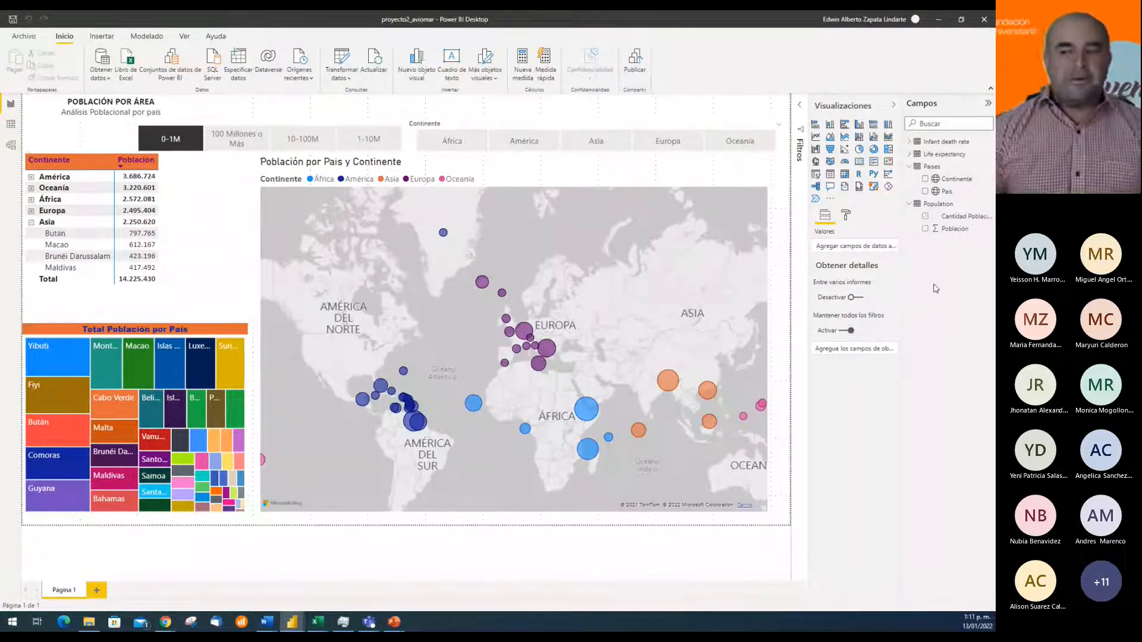
# Examine the fields and the table rows of the imported Infant death rate and Life expectancy tables
pyautogui.click(908, 141)
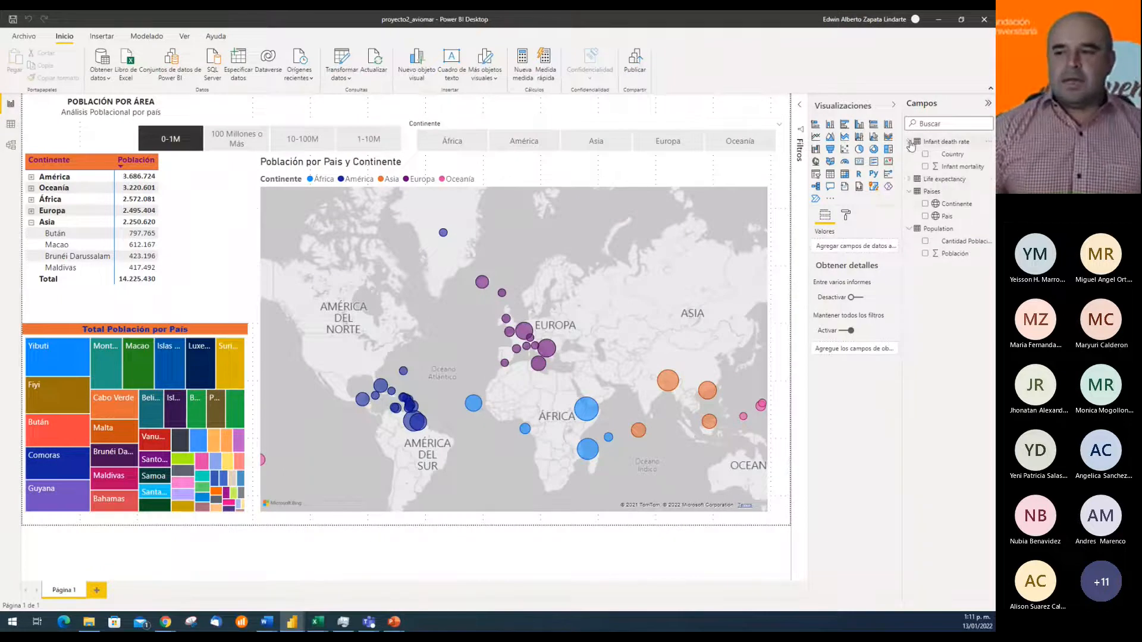
pyautogui.click(908, 179)
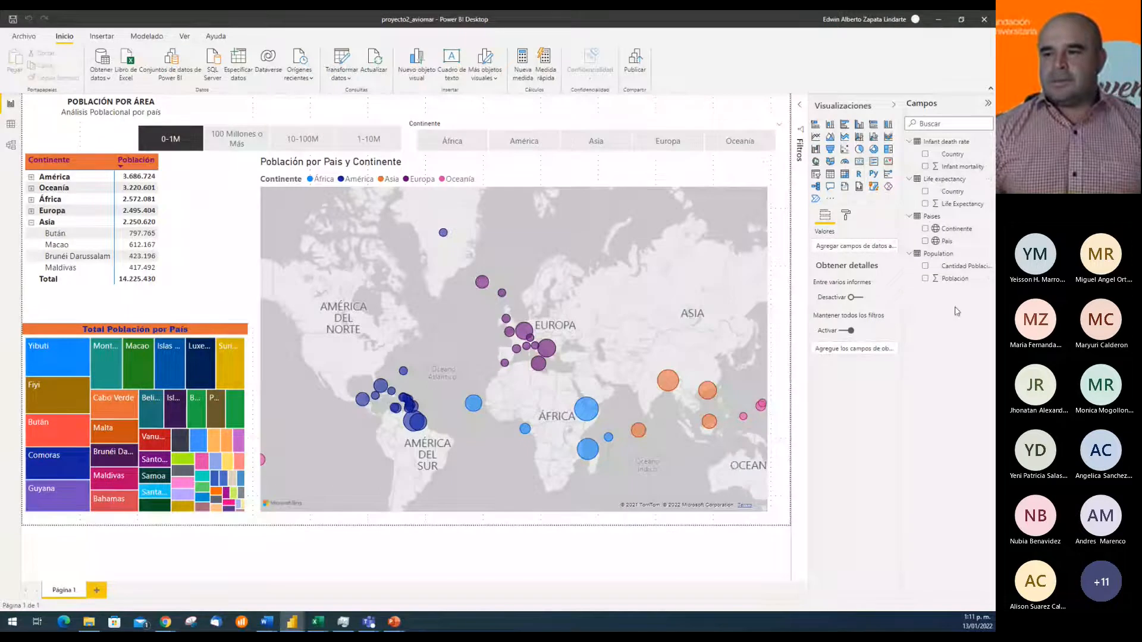
pyautogui.click(11, 126)
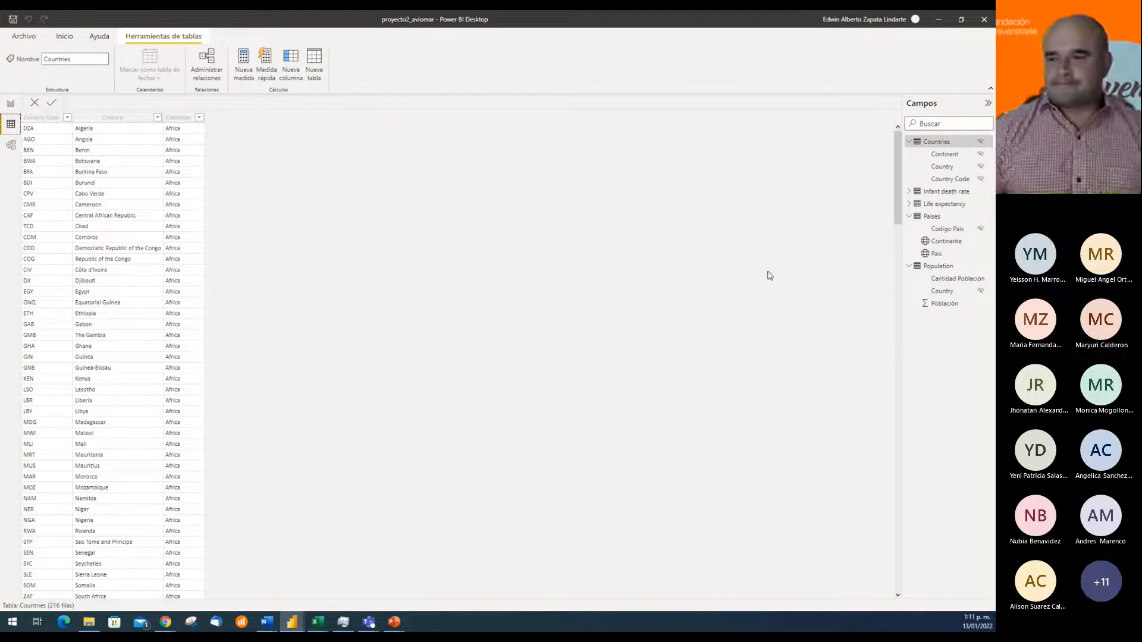
pyautogui.click(937, 191)
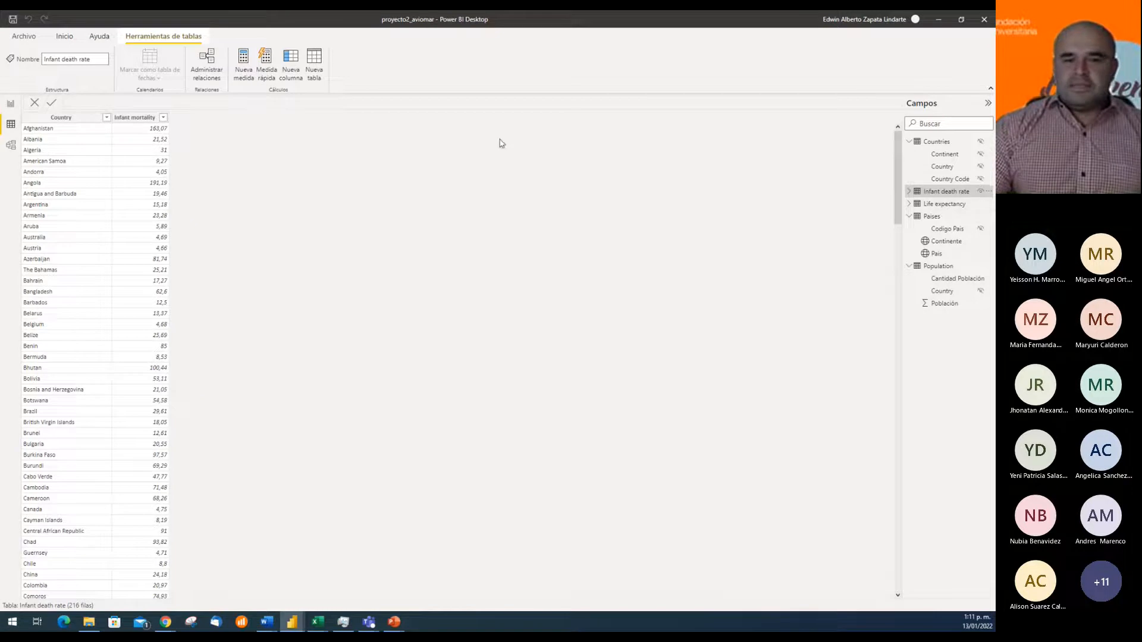
pyautogui.click(943, 205)
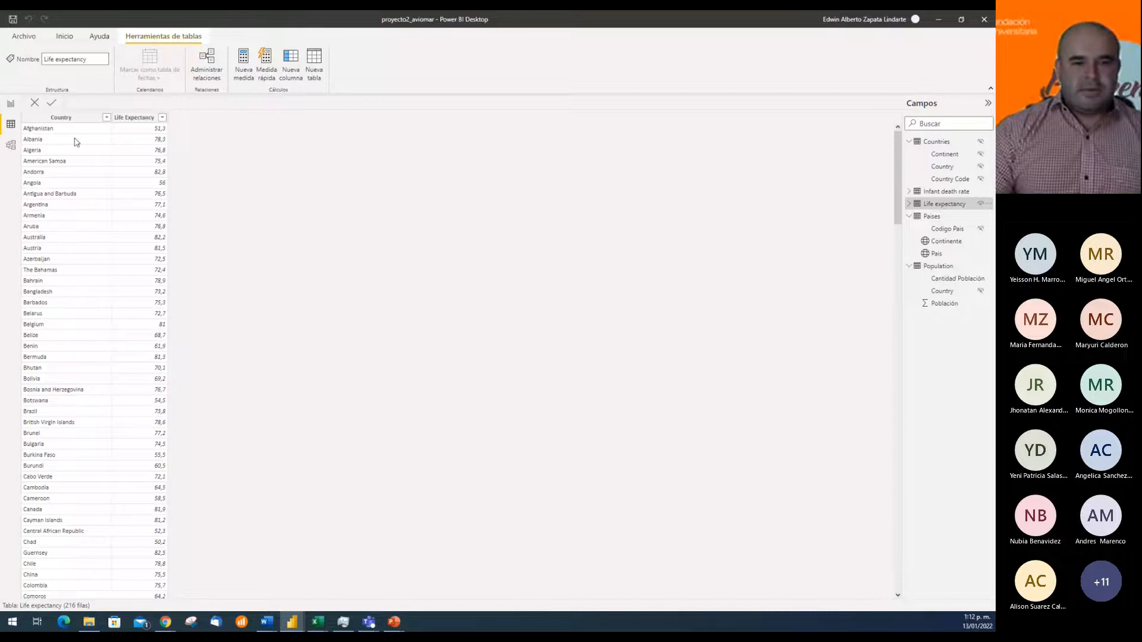
# Sort the Life expectancy table by the Life Expectancy column in descending order and check the first rows
pyautogui.click(162, 118)
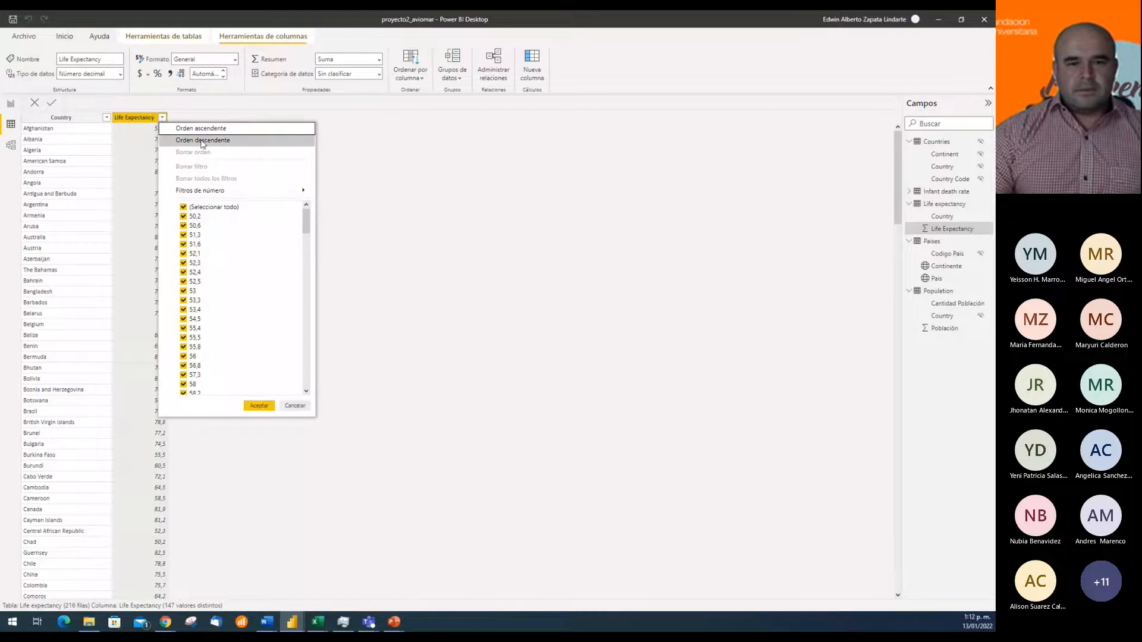
pyautogui.click(202, 140)
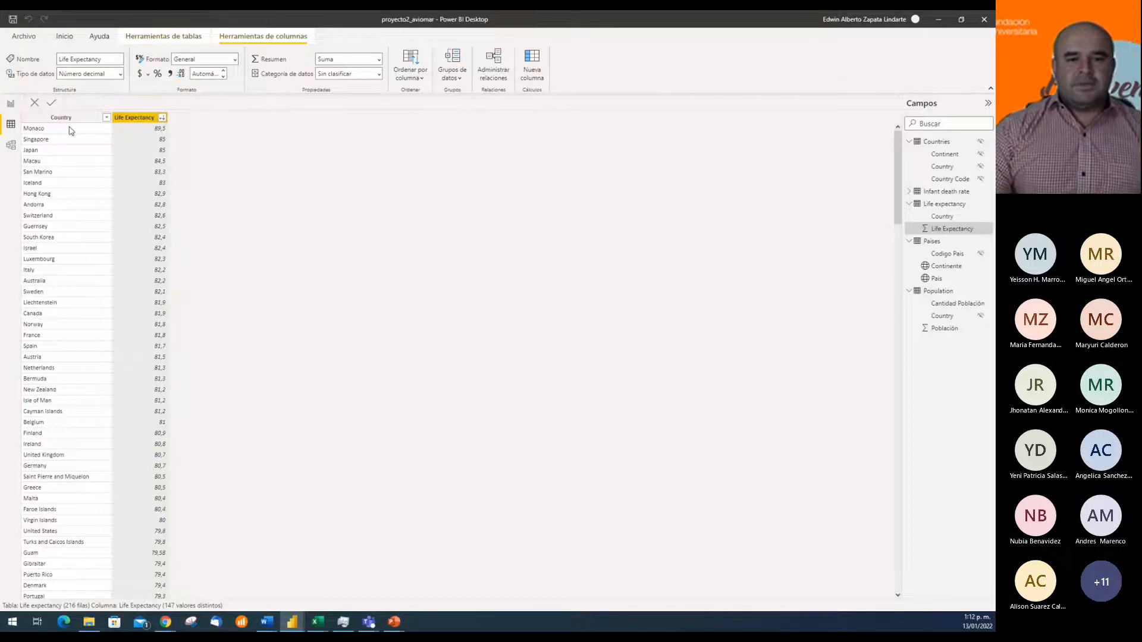
pyautogui.click(98, 139)
pyautogui.click(138, 135)
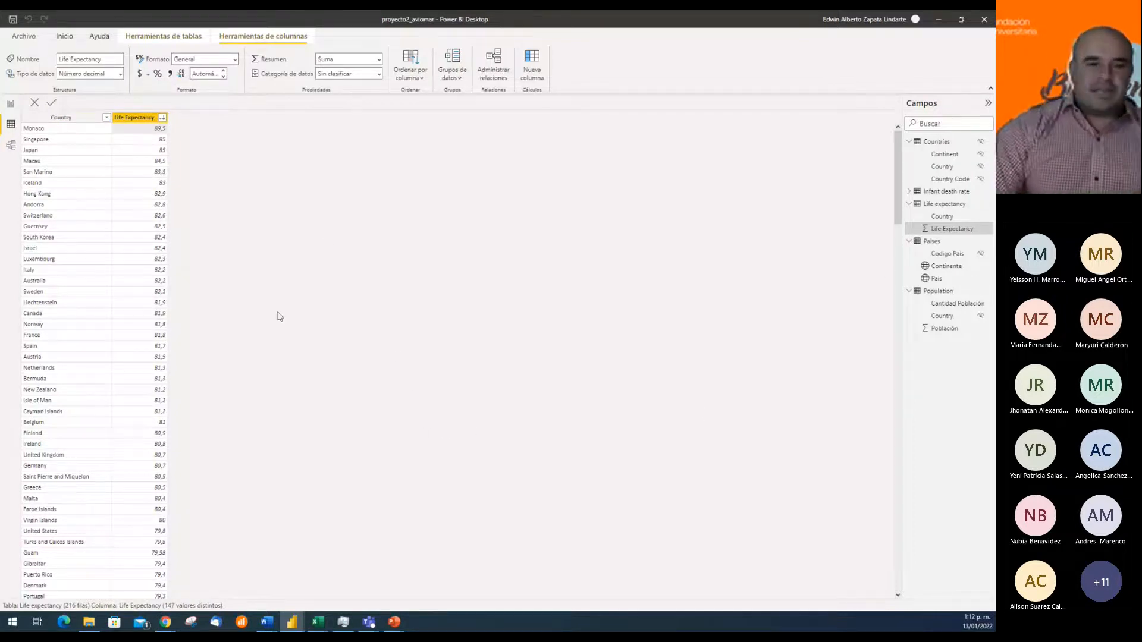
# Return to the report page and open the Infant death rate query in the Power Query Editor
pyautogui.click(11, 105)
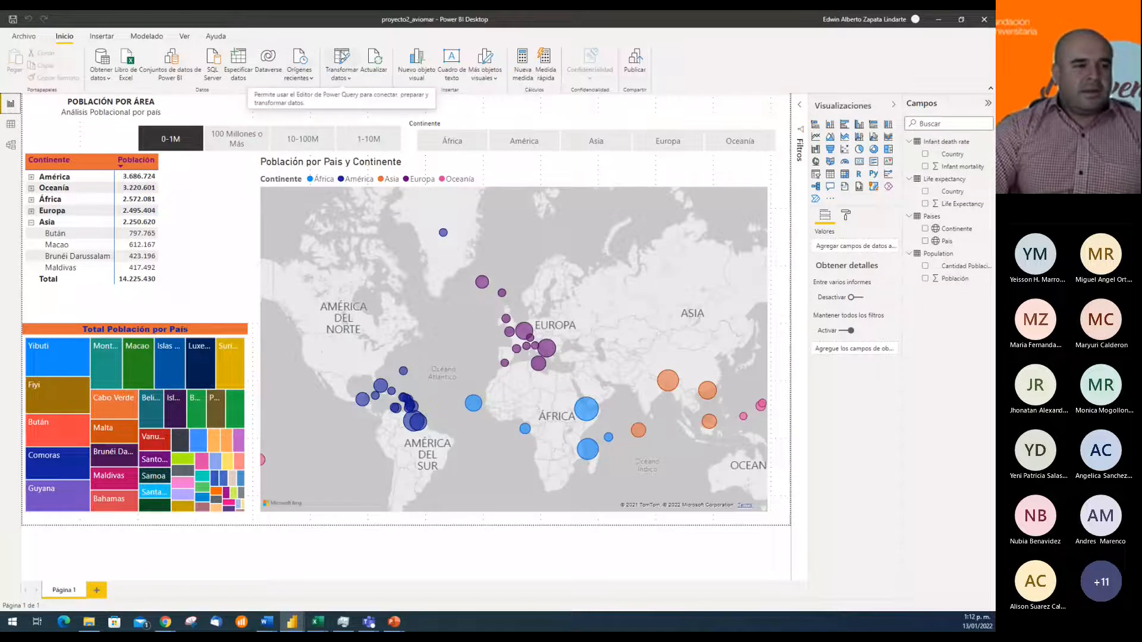
pyautogui.click(341, 54)
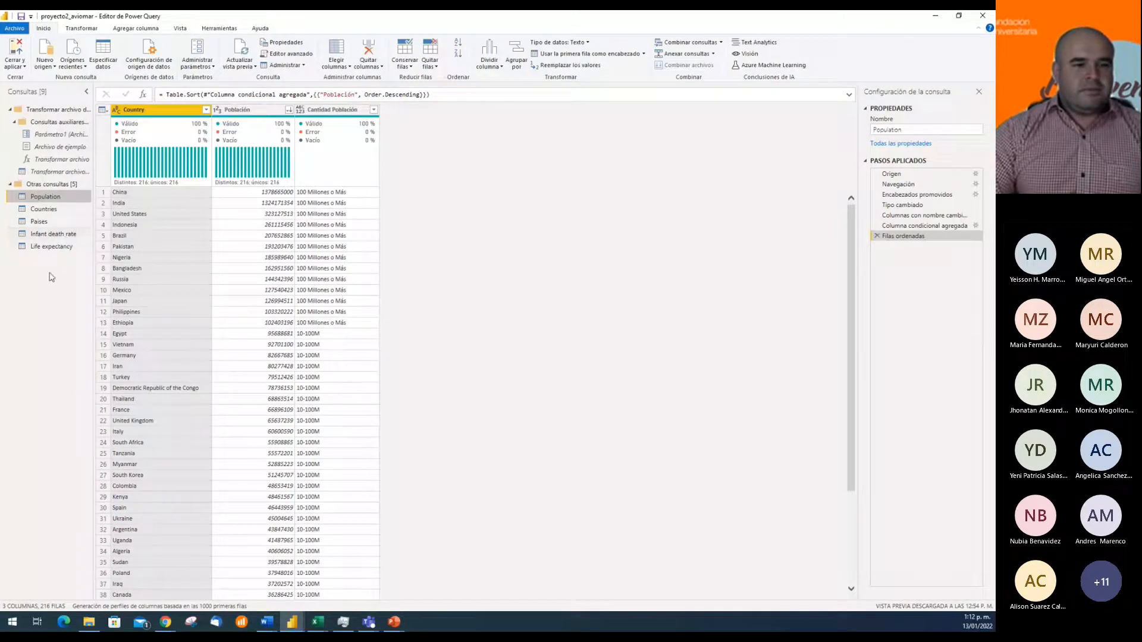
pyautogui.click(43, 236)
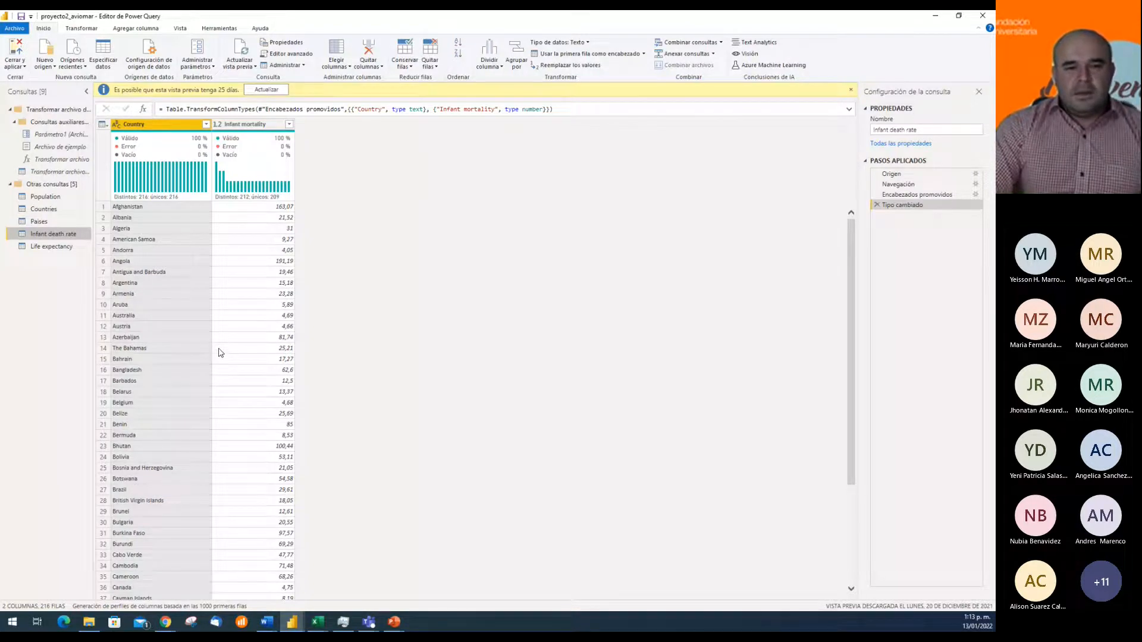
# Rename the Infant death rate query as "Mortalidad Infantil"
pyautogui.doubleClick(62, 238)
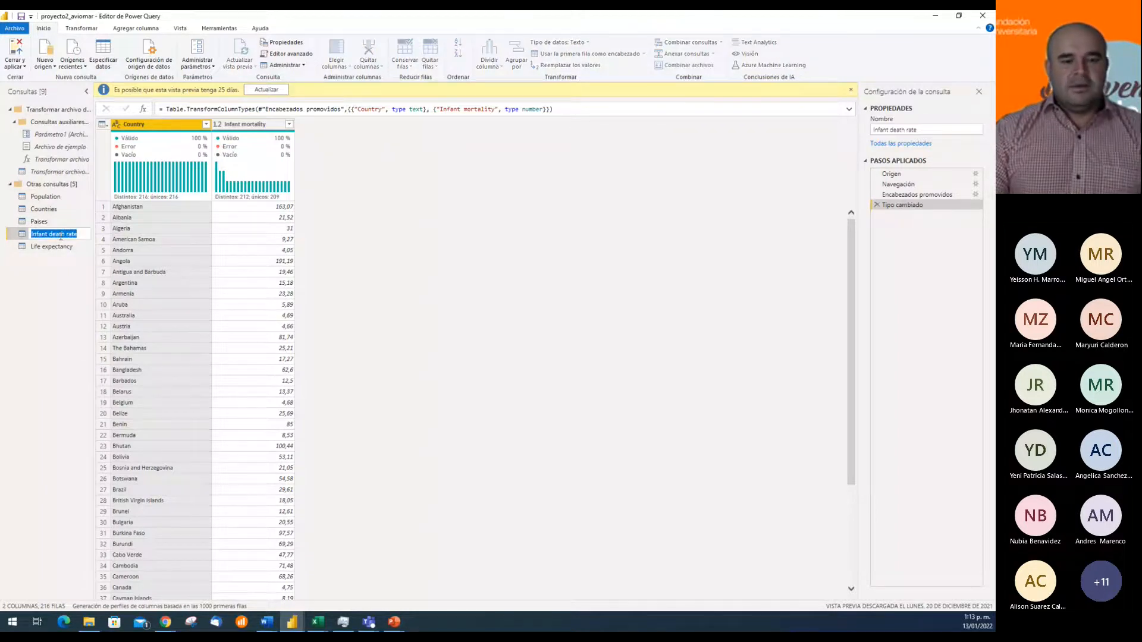
pyautogui.press('Return')
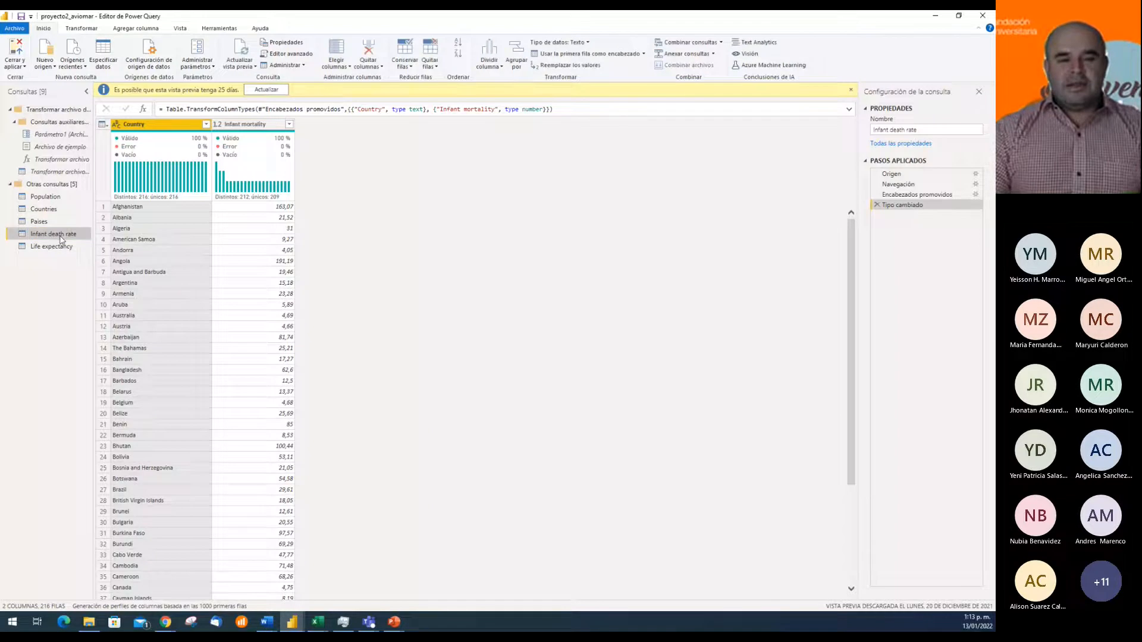
pyautogui.click(939, 130)
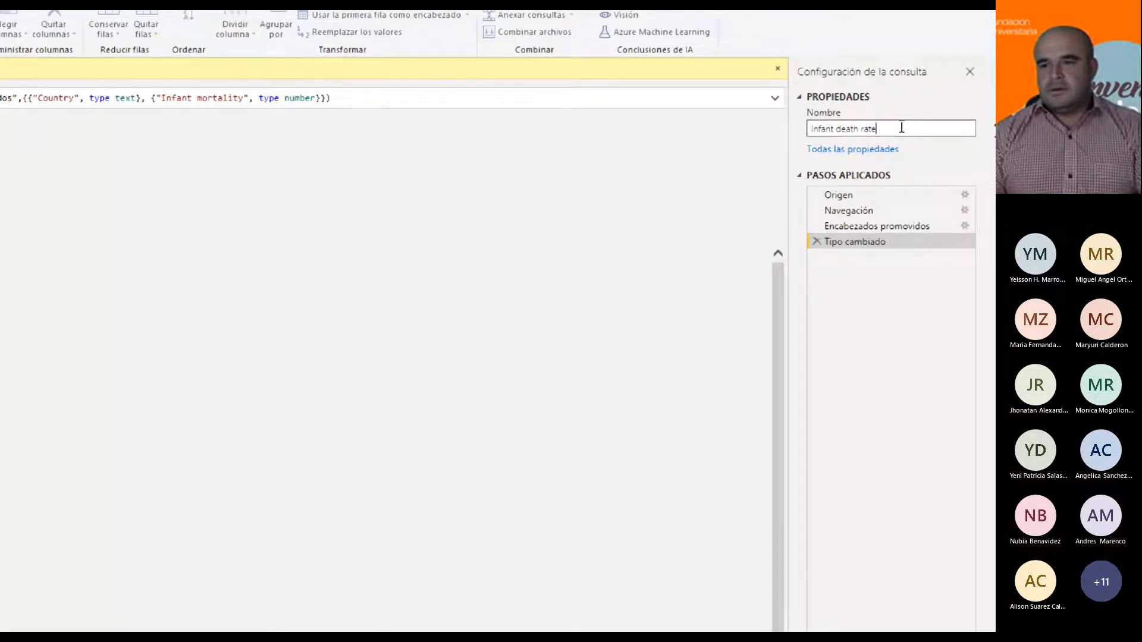
pyautogui.moveTo(902, 128); pyautogui.dragTo(764, 141)
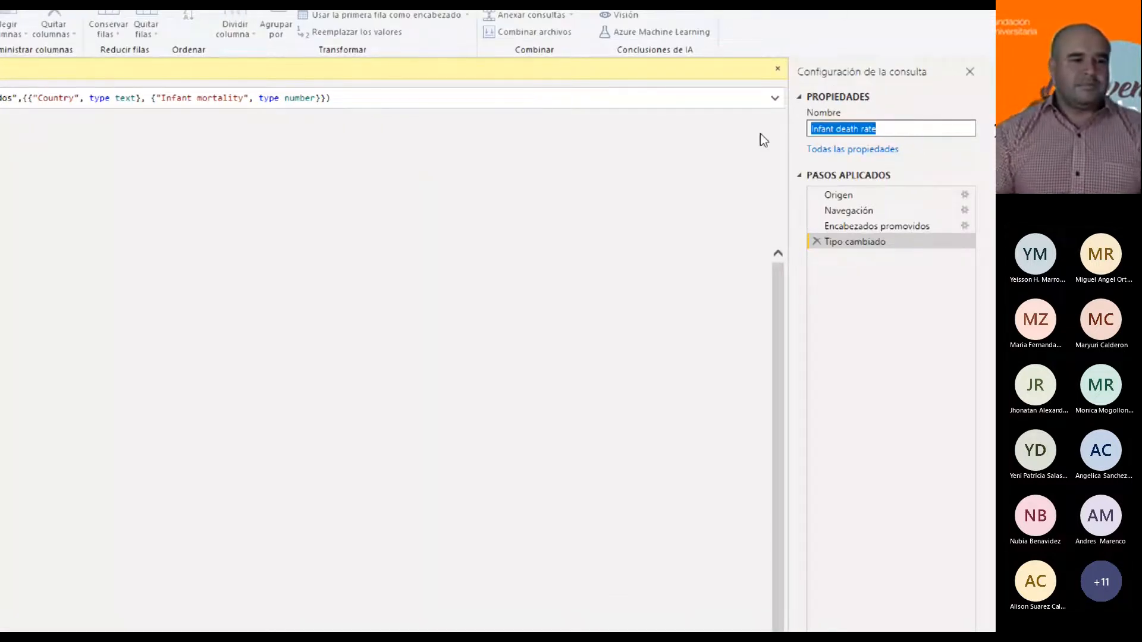
pyautogui.write('Mortalidad Inmf')
pyautogui.press('BackSpace')
pyautogui.press('BackSpace')
pyautogui.press('BackSpace')
pyautogui.write('nfantil')
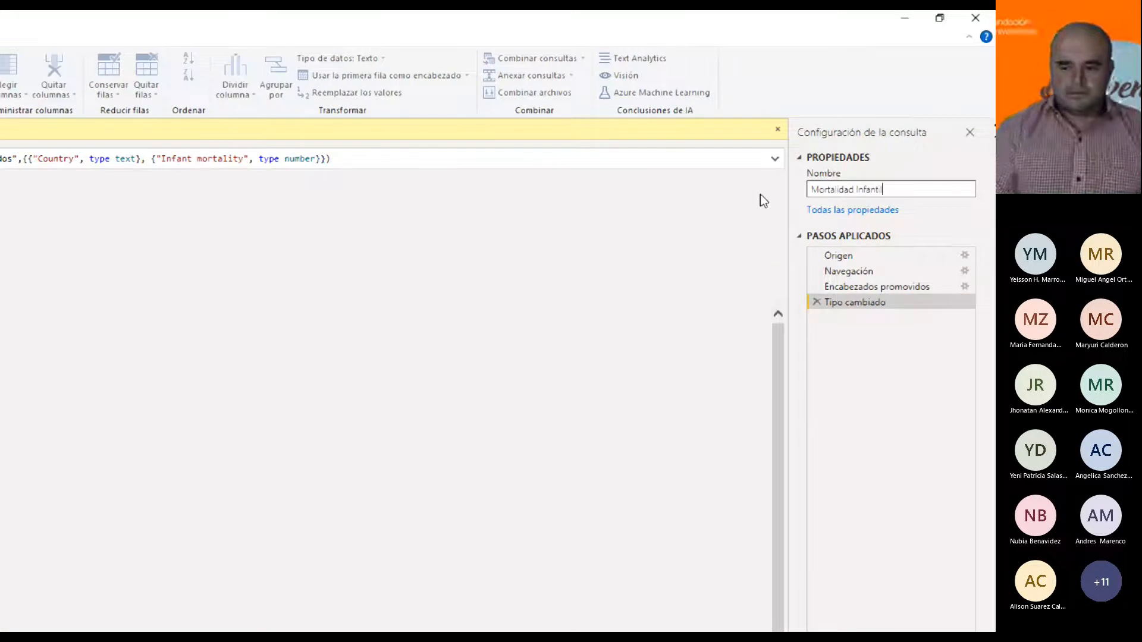
pyautogui.press('Return')
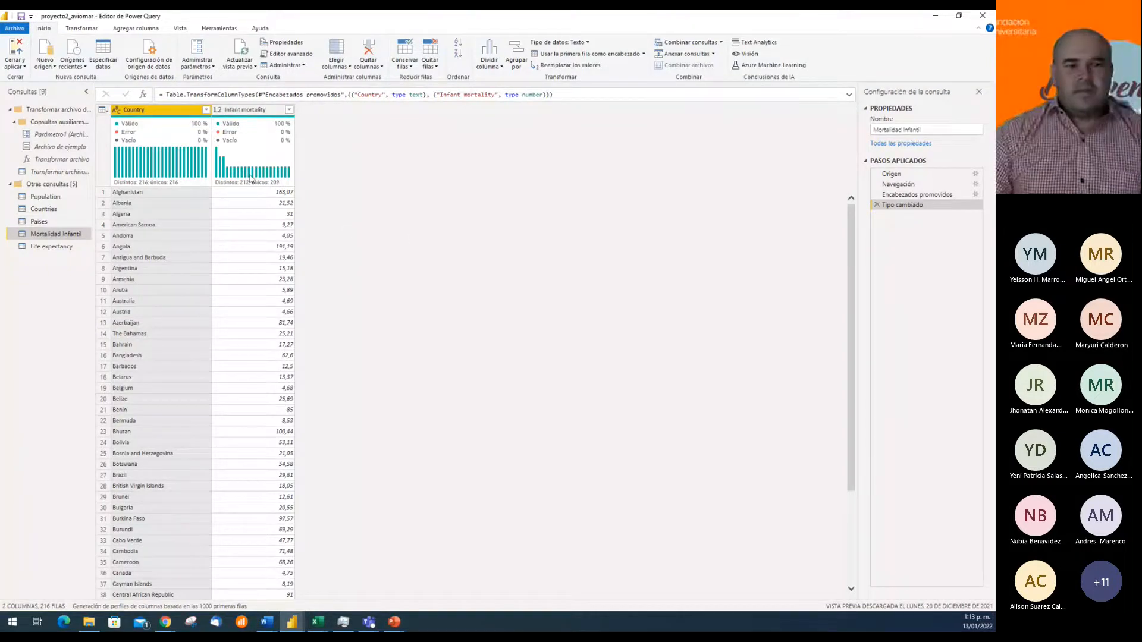
# Rename the Country column of the Mortalidad Infantil query as "País"
pyautogui.doubleClick(157, 113)
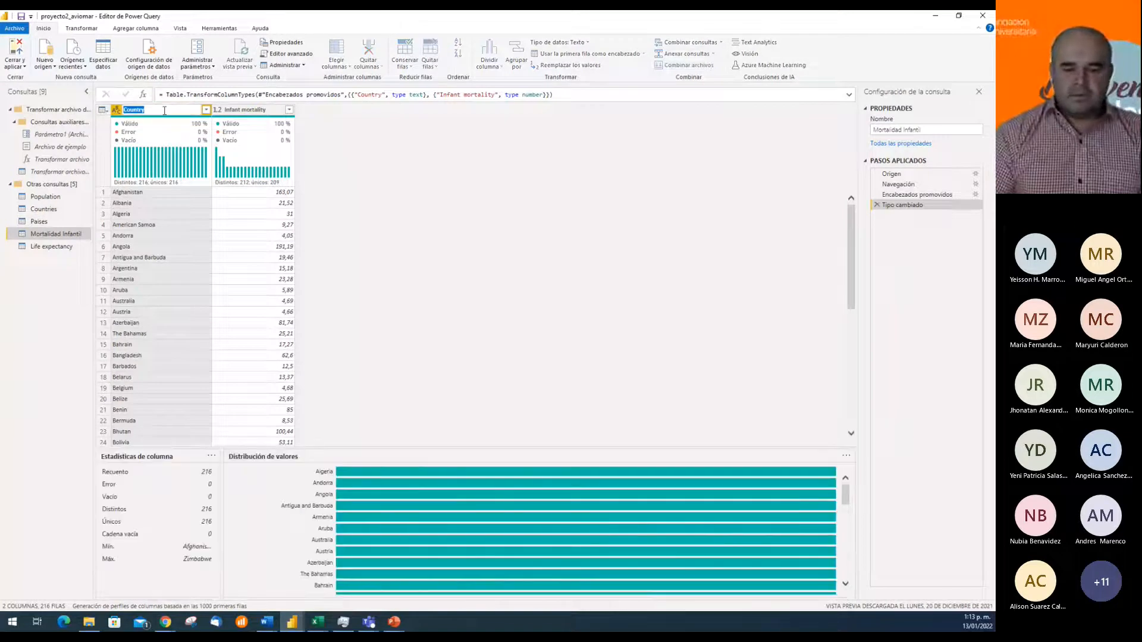
pyautogui.write('Pa')
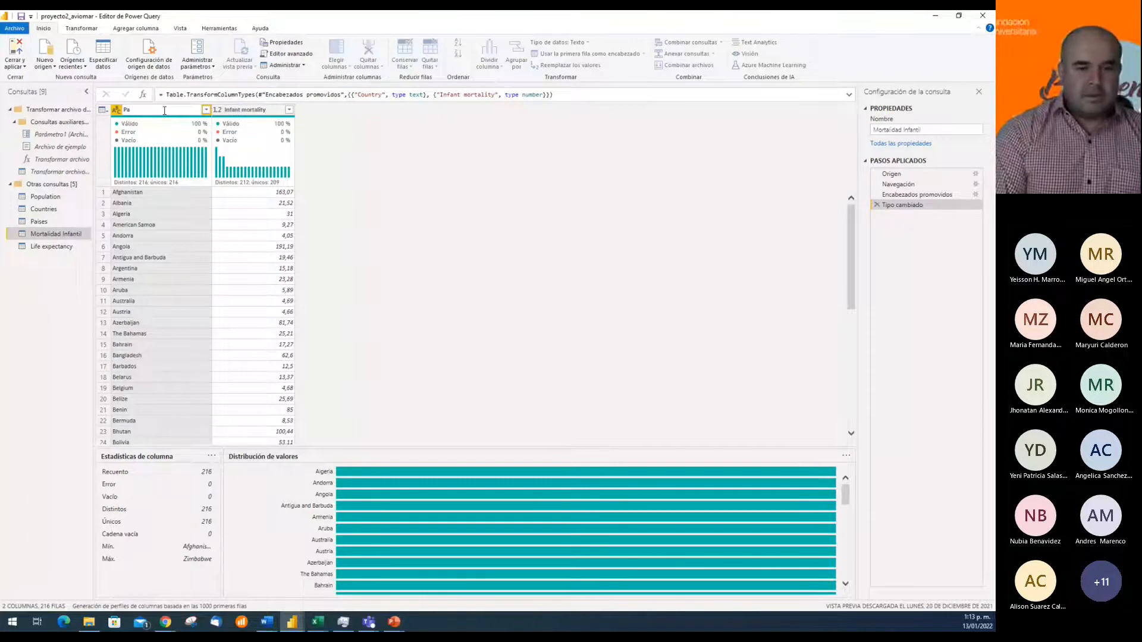
pyautogui.write('ís')
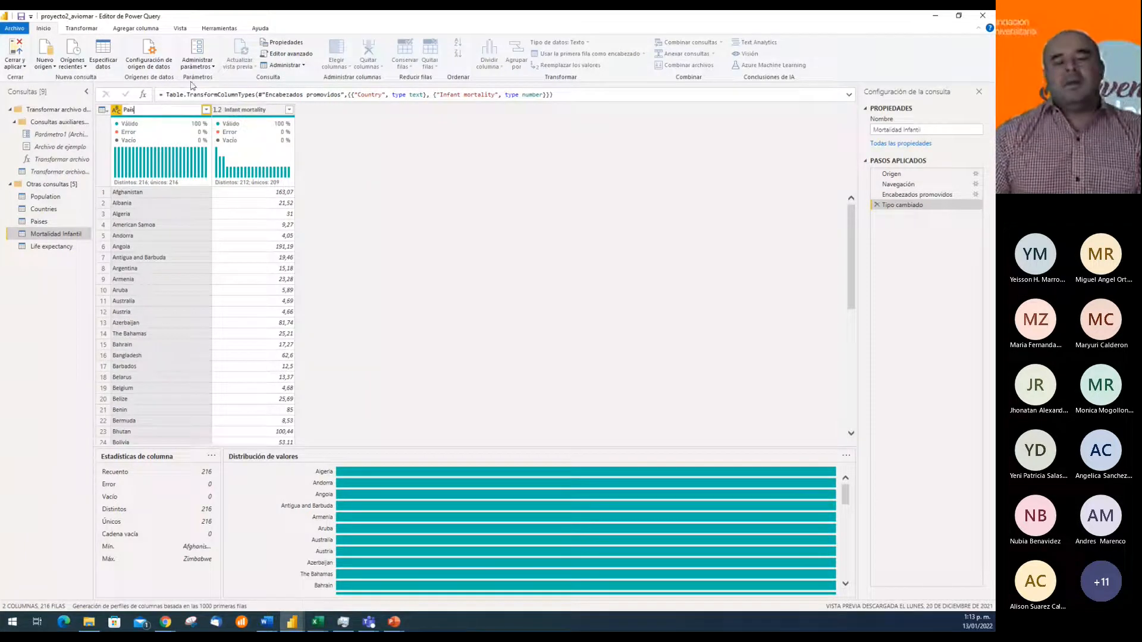
pyautogui.press('Return')
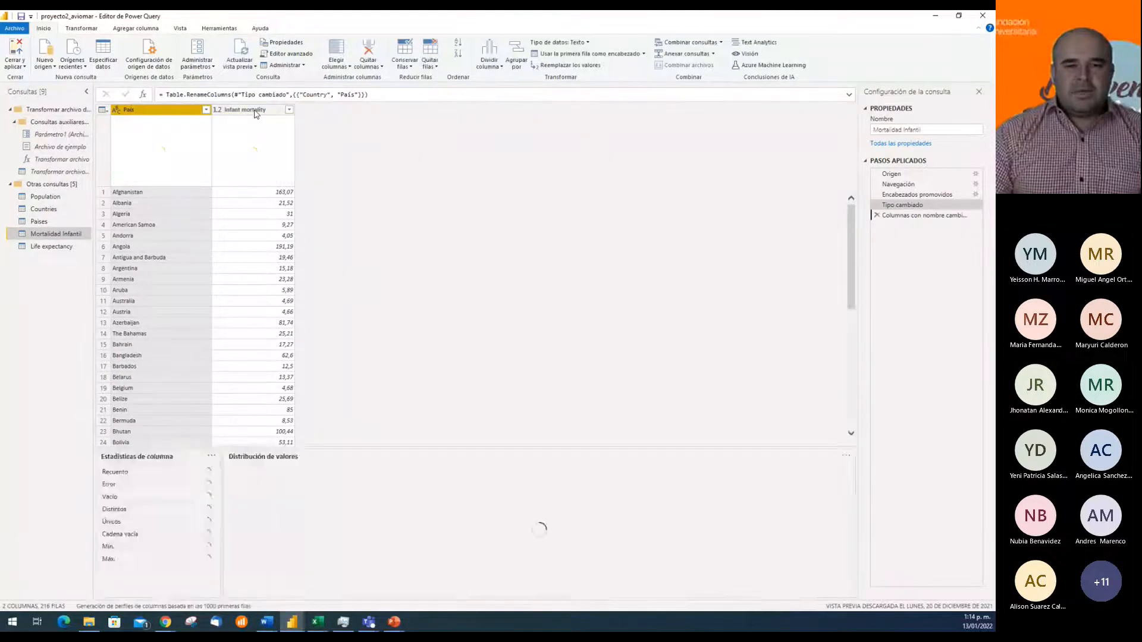
# Rename the Infant mortality column of the Mortalidad Infantil query as "Mortalidad Infantil"
pyautogui.doubleClick(265, 109)
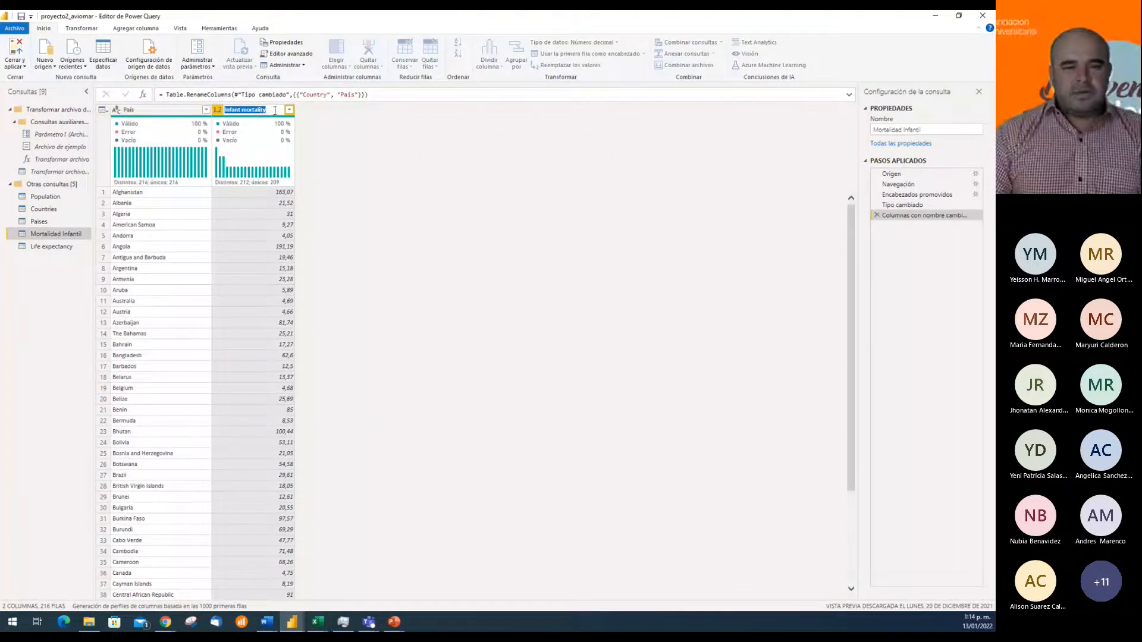
pyautogui.press('BackSpace')
pyautogui.write('Mortali')
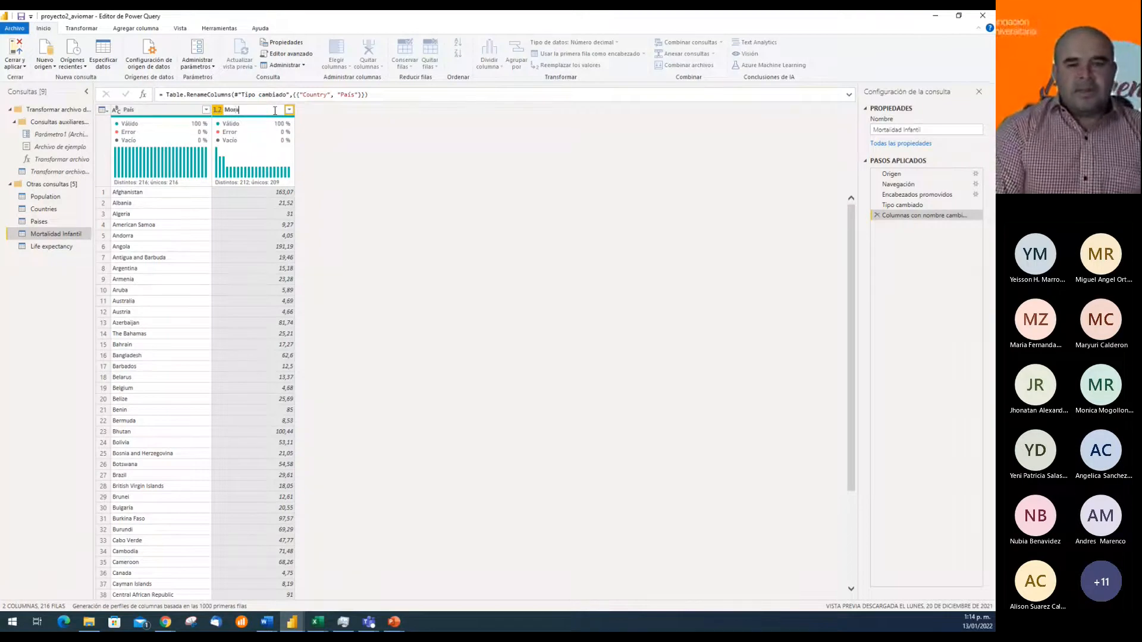
pyautogui.write('dad Infantil')
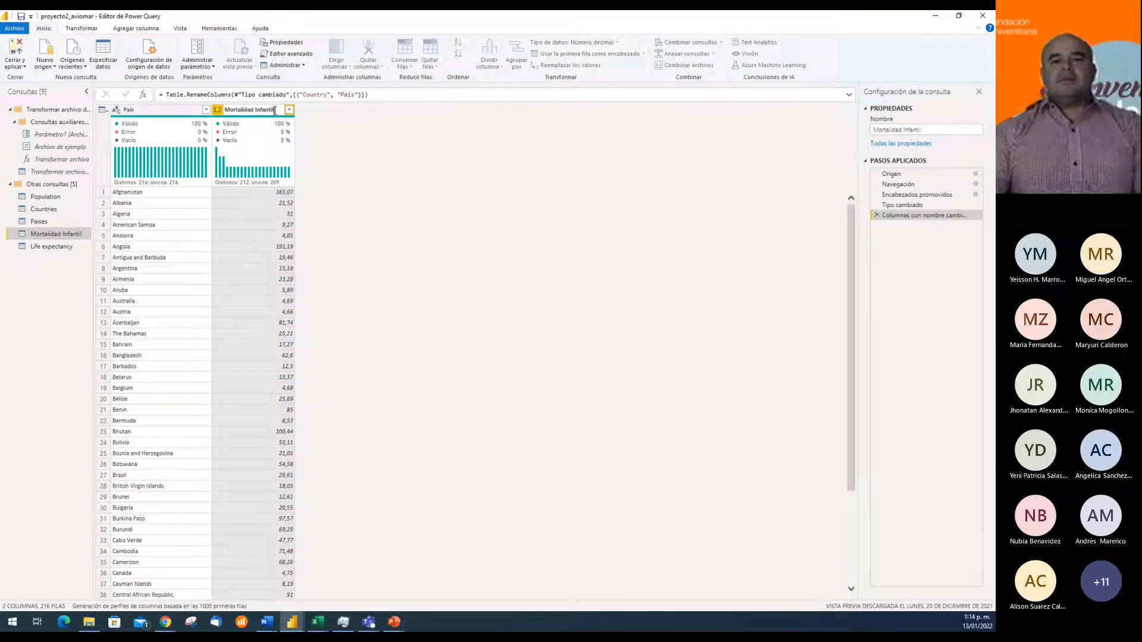
pyautogui.press('Return')
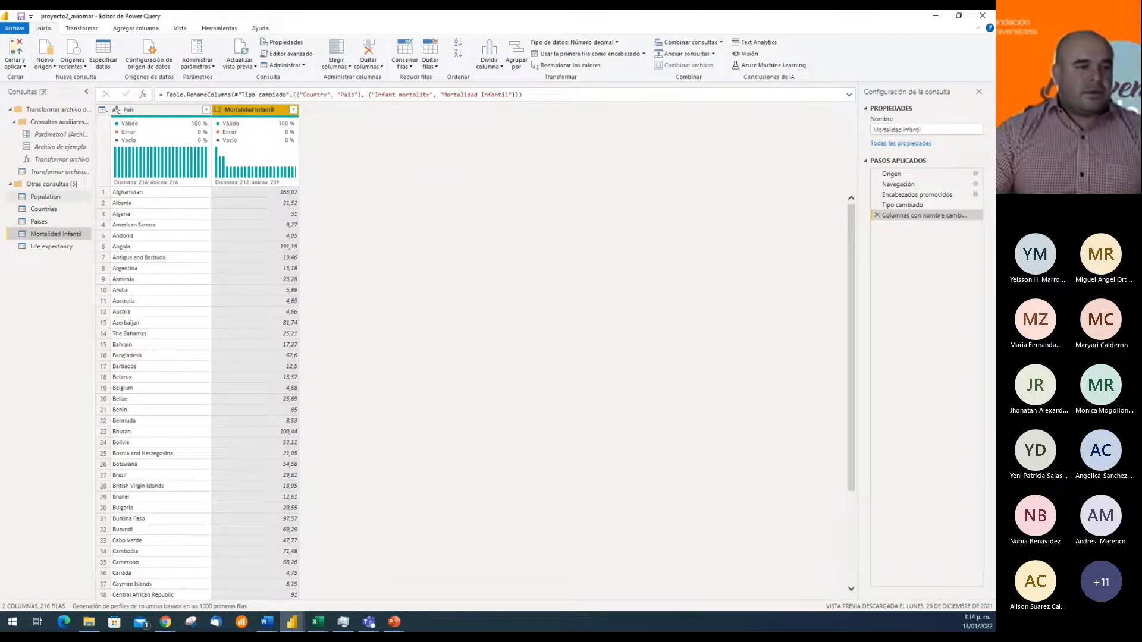
pyautogui.hotkey('alt', 'Tab')
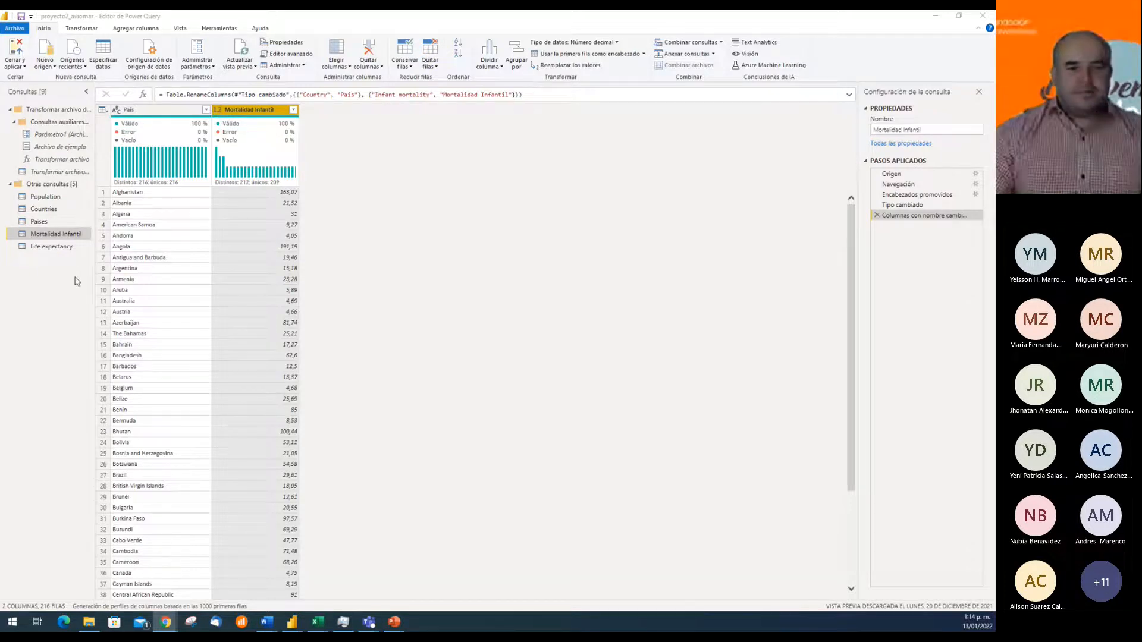
# Rename the Life expectancy query as "Esperanza de Vida"
pyautogui.click(56, 247)
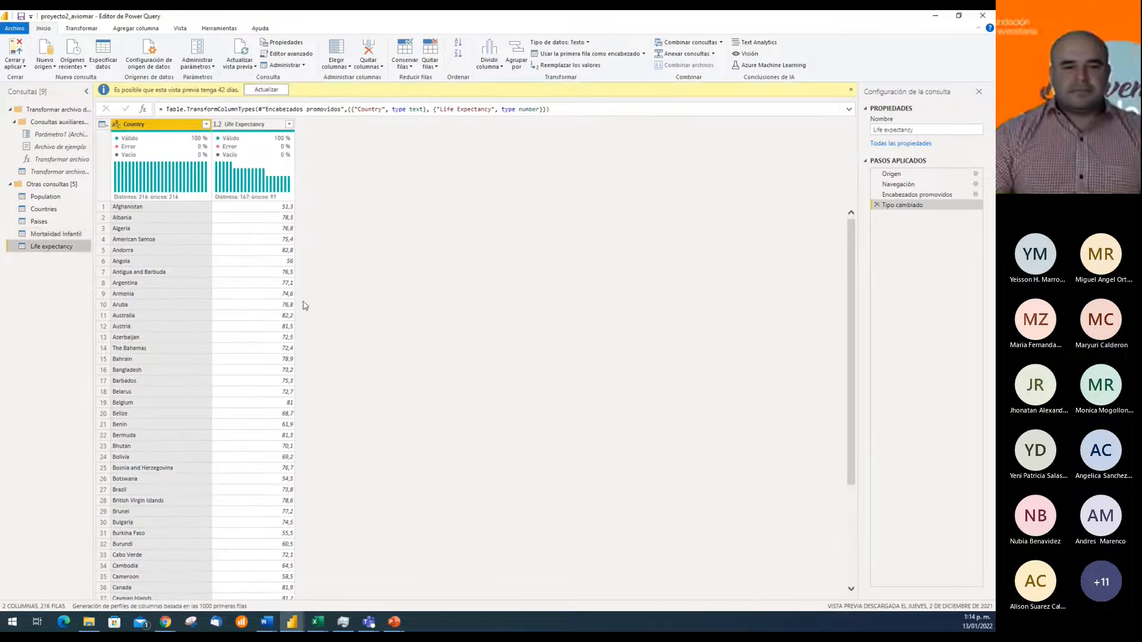
pyautogui.doubleClick(53, 246)
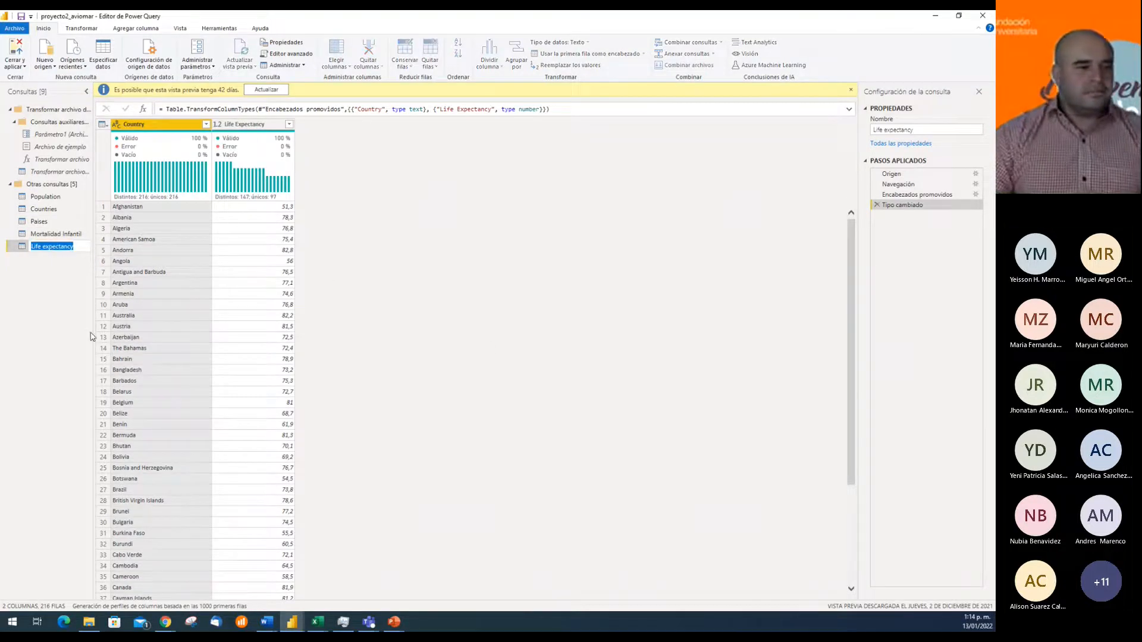
pyautogui.write('Esperanza d')
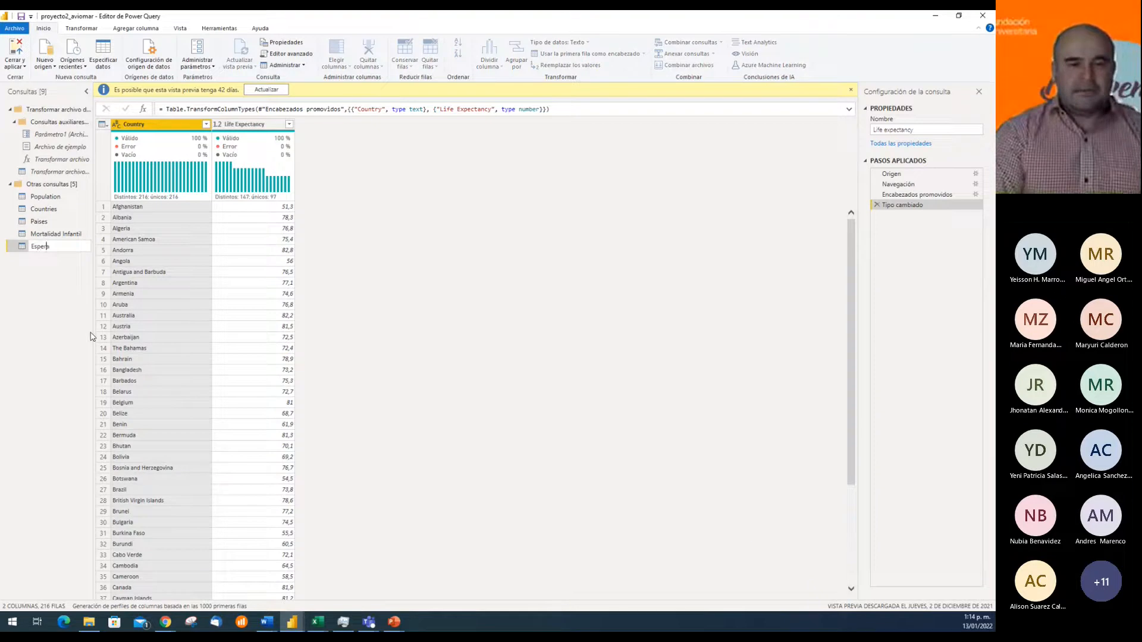
pyautogui.write('e Vida')
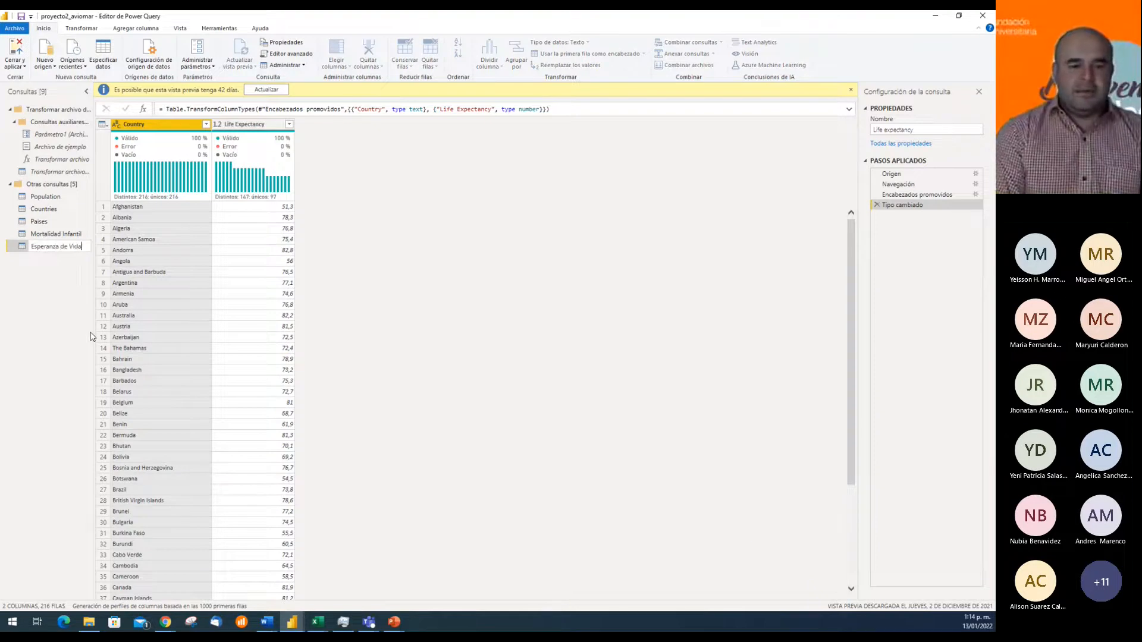
pyautogui.press('Return')
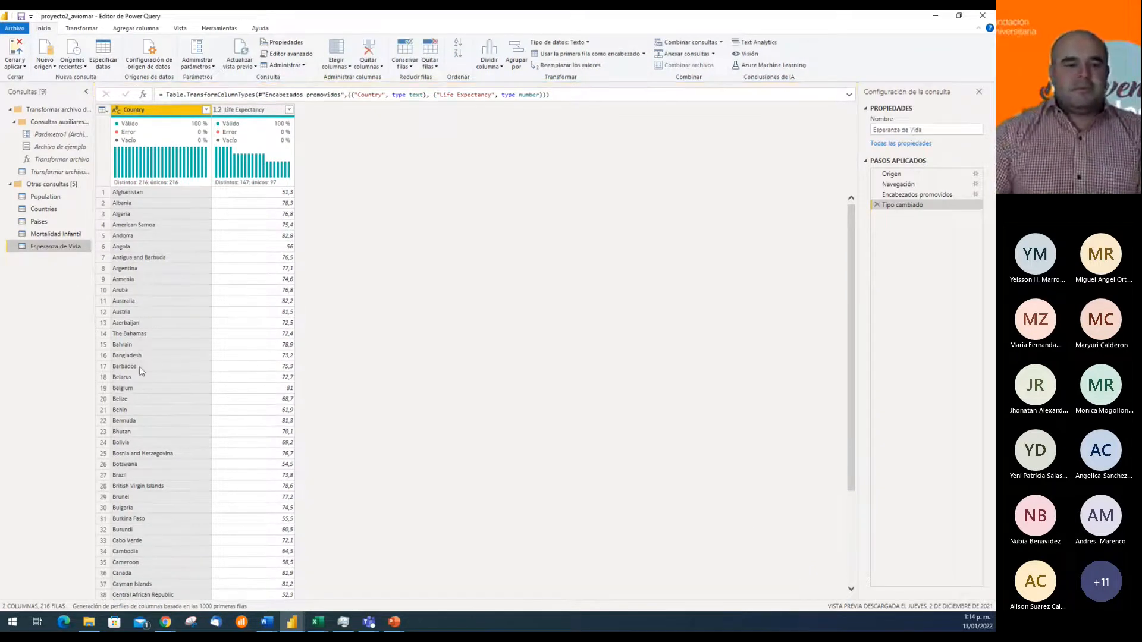
# Rename the Country column of the Esperanza de Vida query as "País"
pyautogui.click(161, 112)
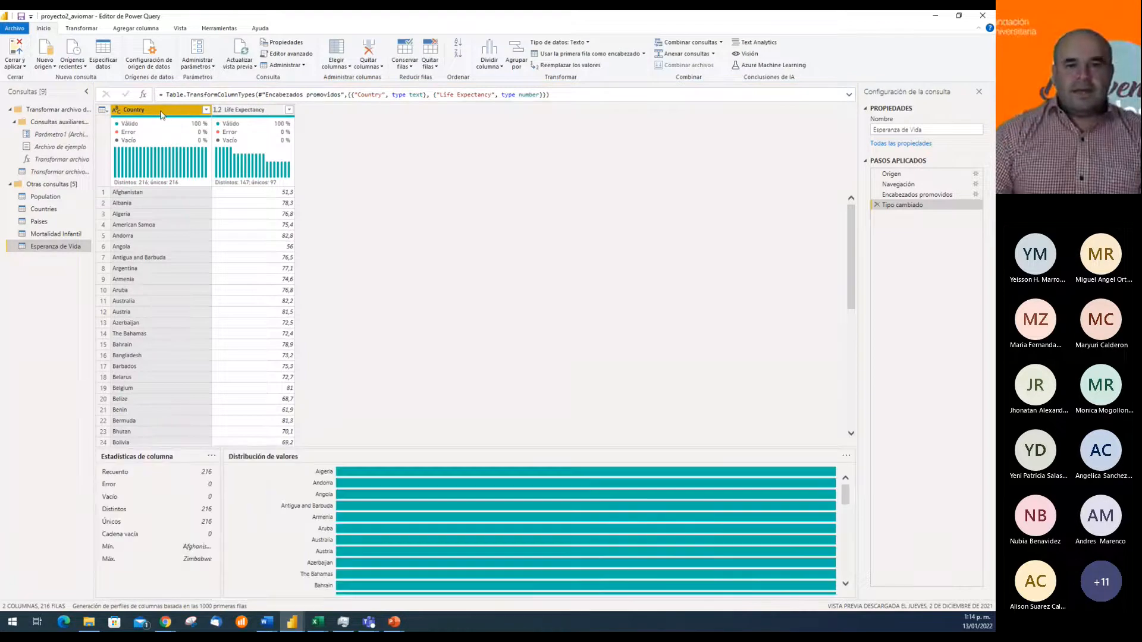
pyautogui.doubleClick(161, 112)
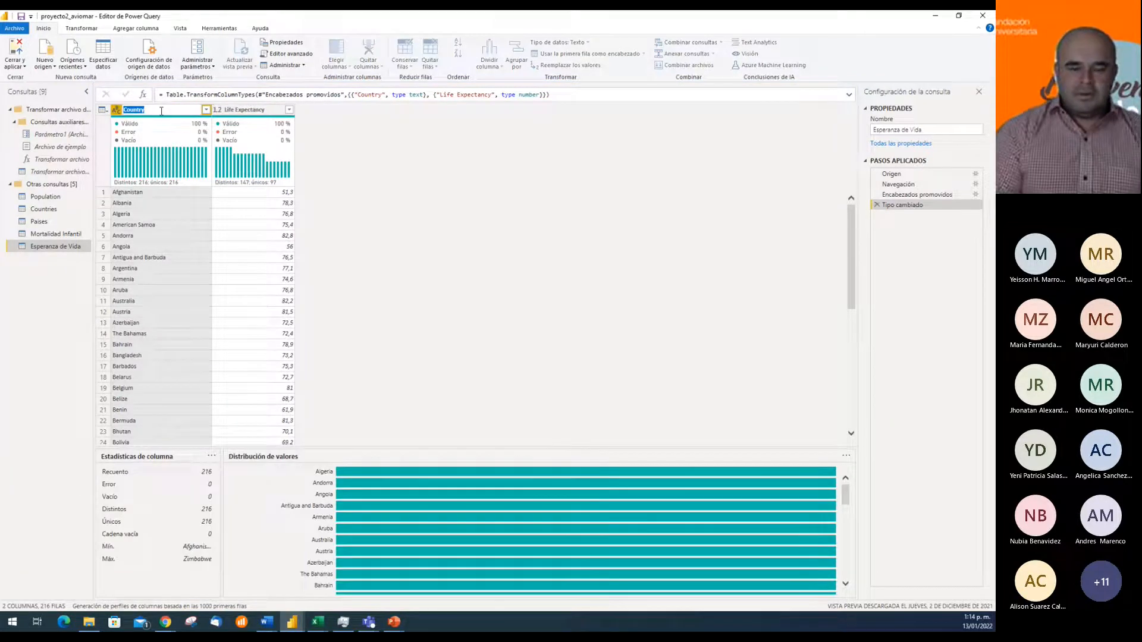
pyautogui.write('País')
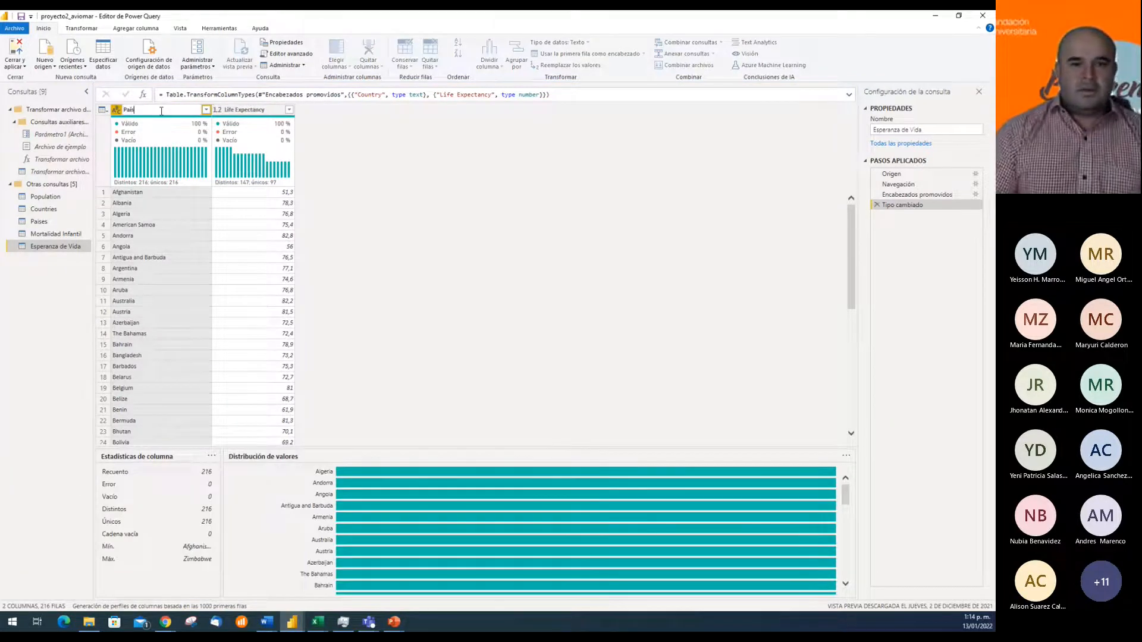
pyautogui.press('Return')
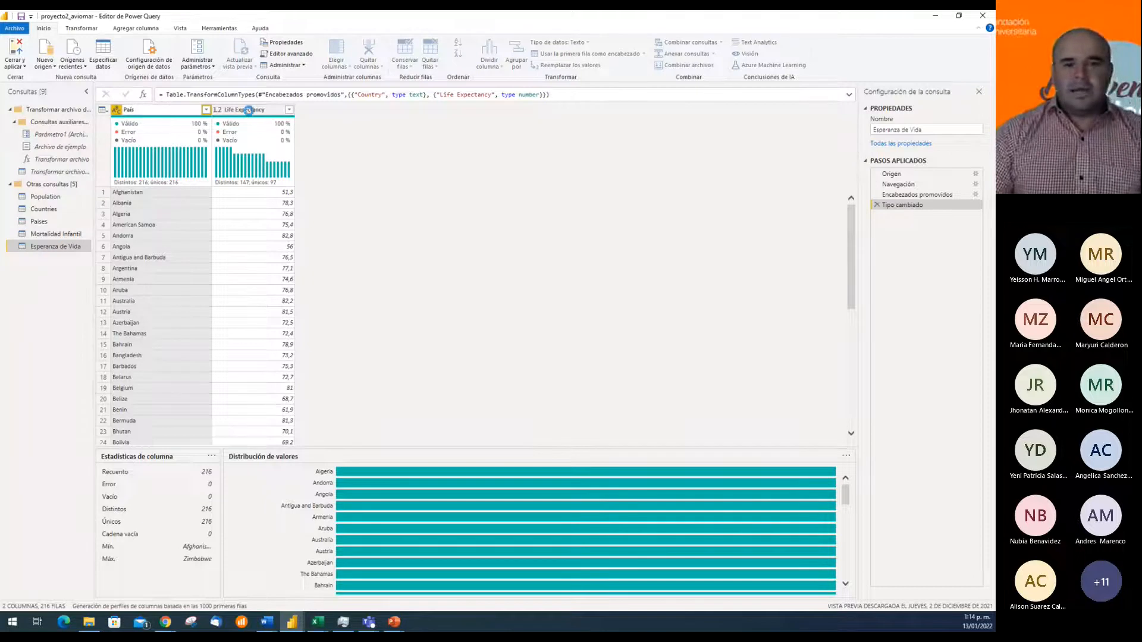
# Rename the Life Expectancy column of the Esperanza de Vida query as "Esperanza de Vida"
pyautogui.click(255, 113)
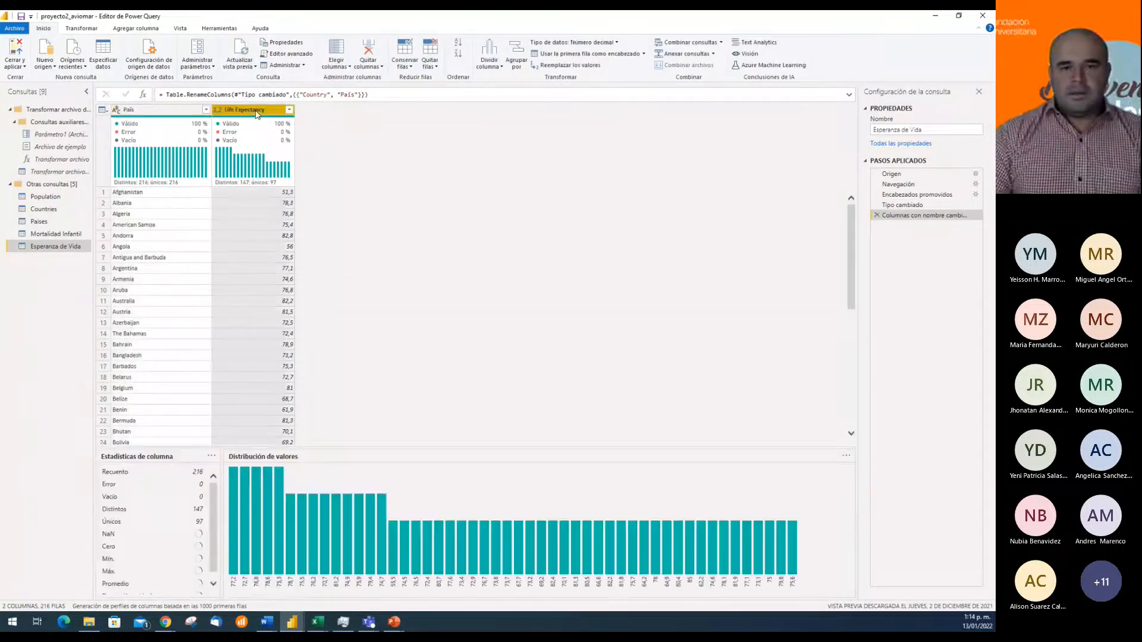
pyautogui.doubleClick(256, 112)
pyautogui.write('Esperanza de Vida')
pyautogui.press('Return')
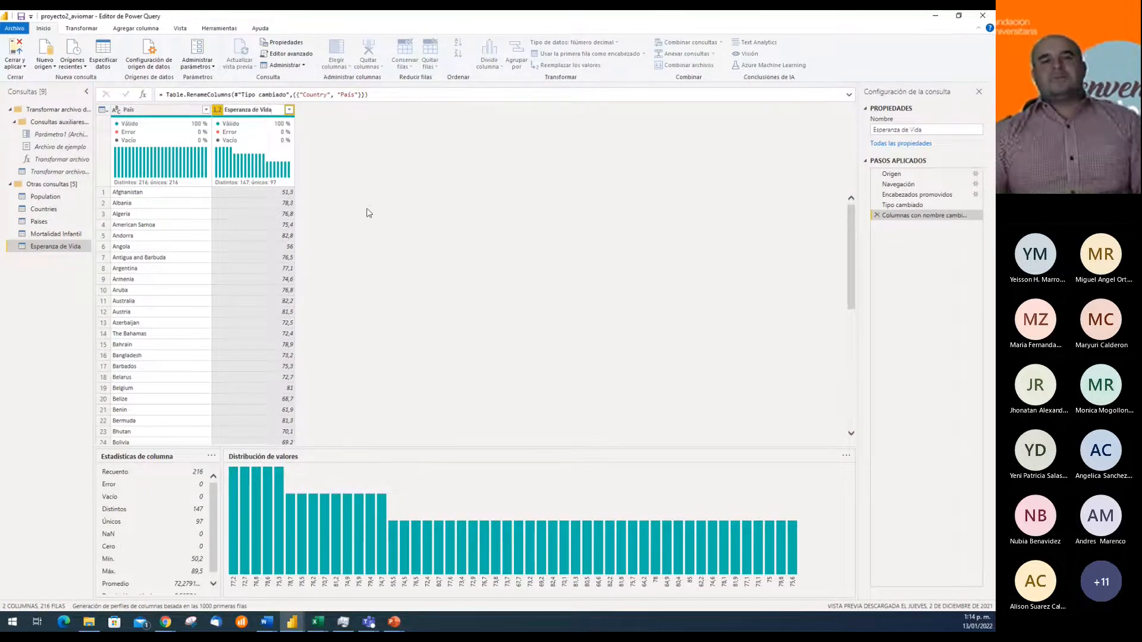
# Apply the query changes and close the Power Query Editor to return to the report
pyautogui.hotkey('alt', 'Tab')
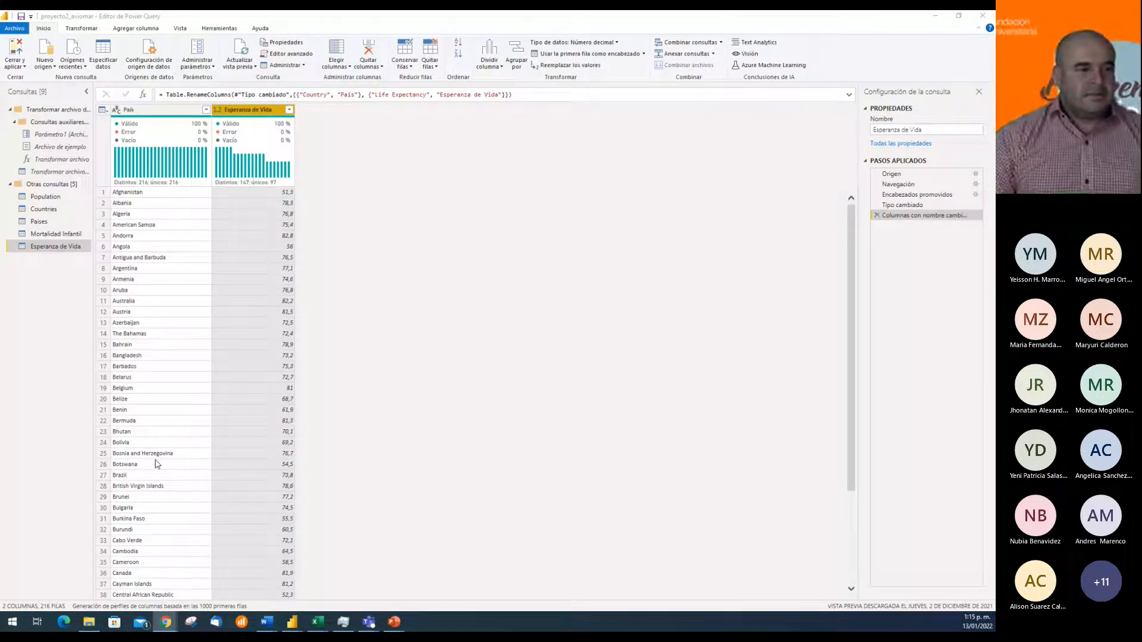
pyautogui.click(18, 51)
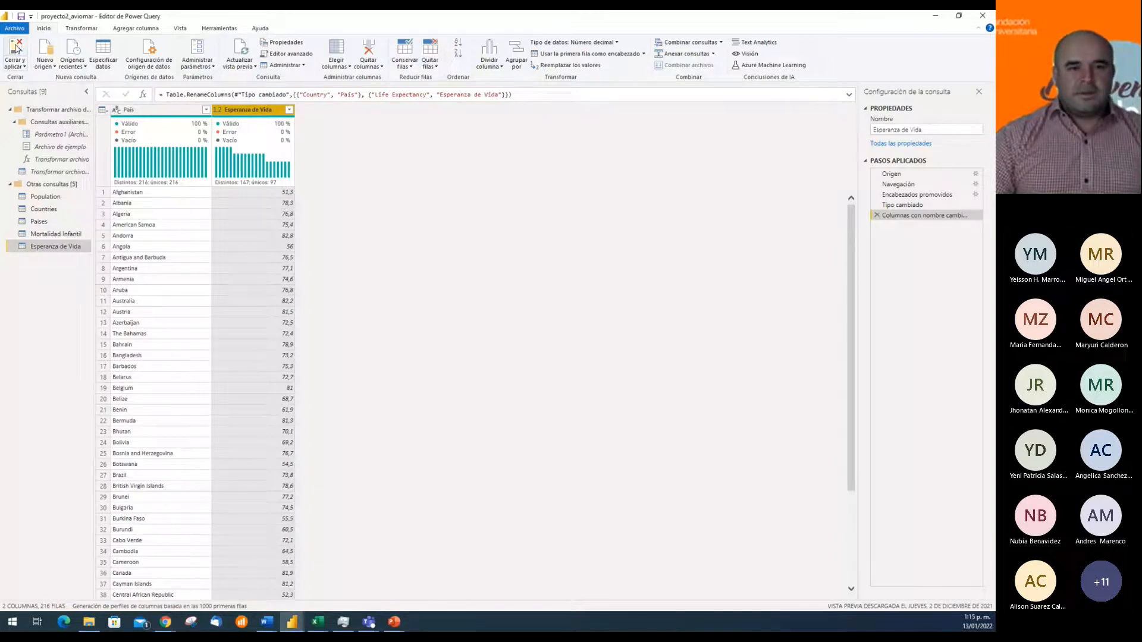
pyautogui.click(17, 51)
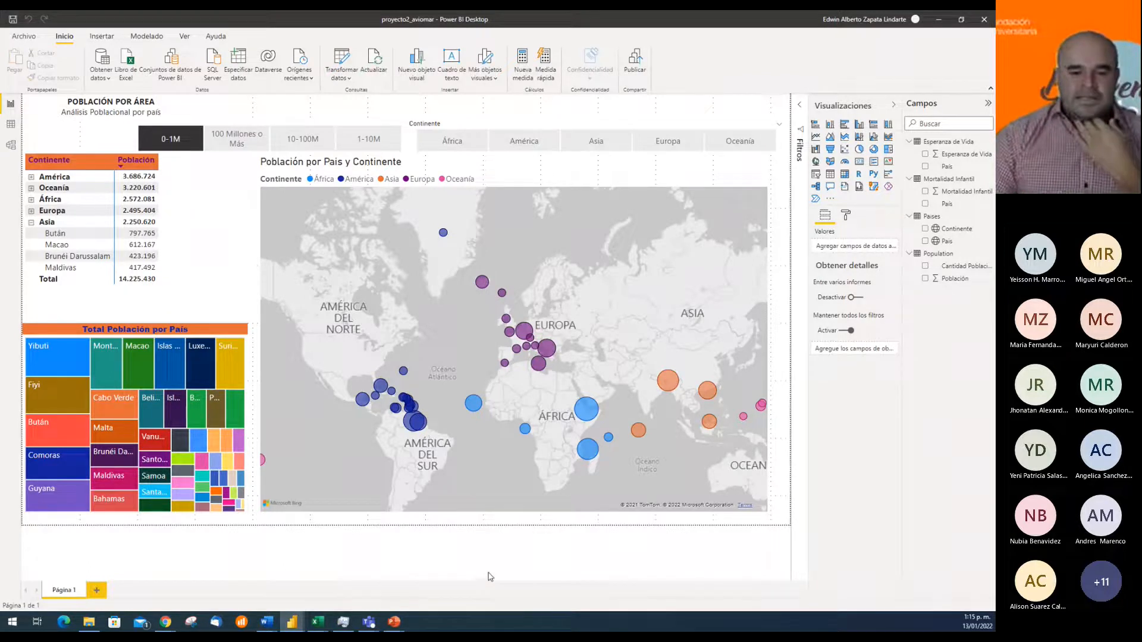
# Switch to the Teams meeting to check its participants and chat, and return to the Power BI report
pyautogui.moveTo(369, 624)
pyautogui.click(448, 588)
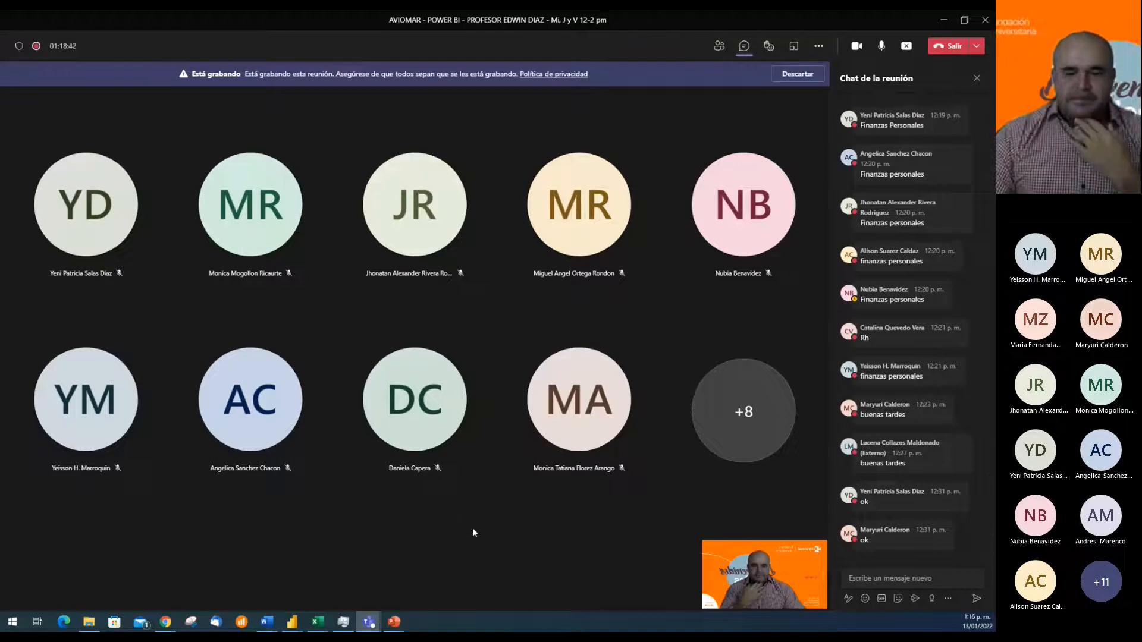
pyautogui.click(351, 570)
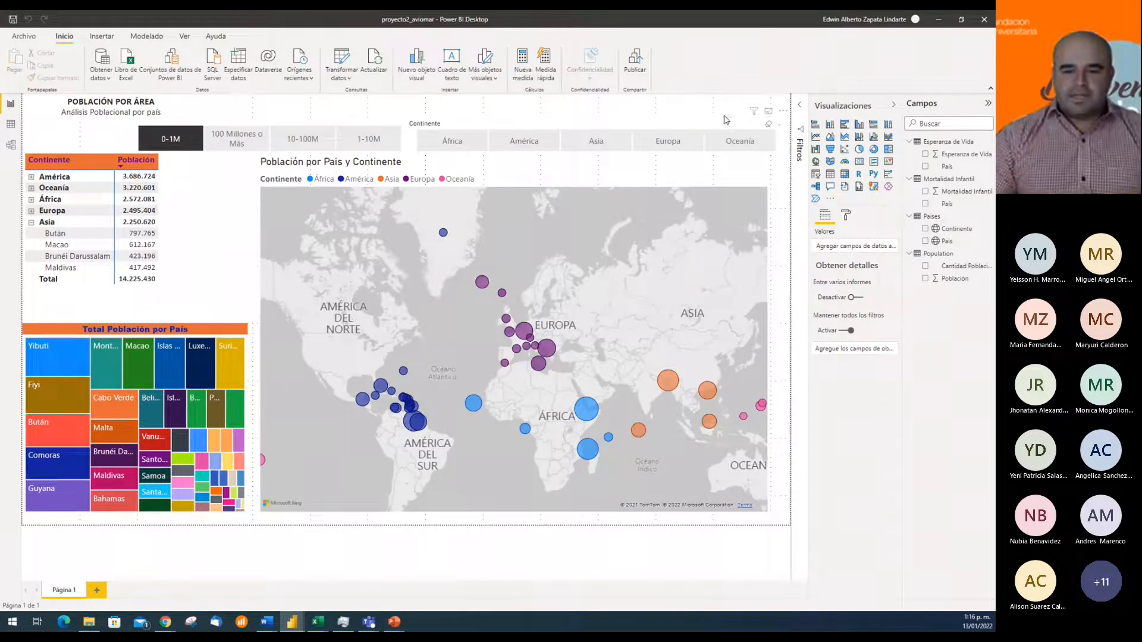
pyautogui.moveTo(370, 623)
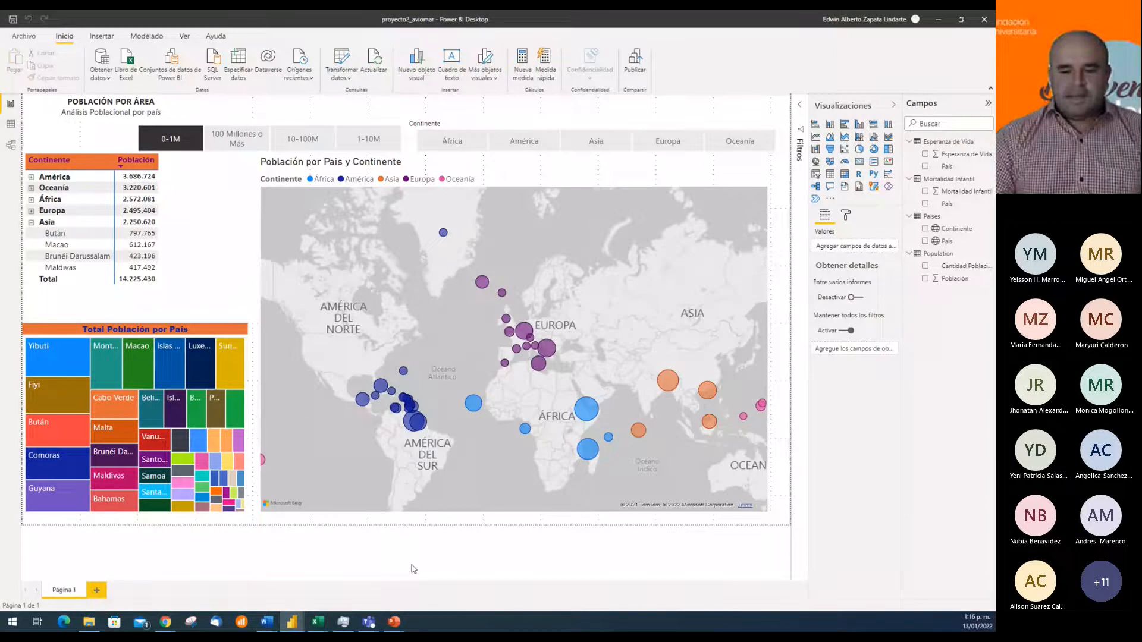
pyautogui.click(391, 594)
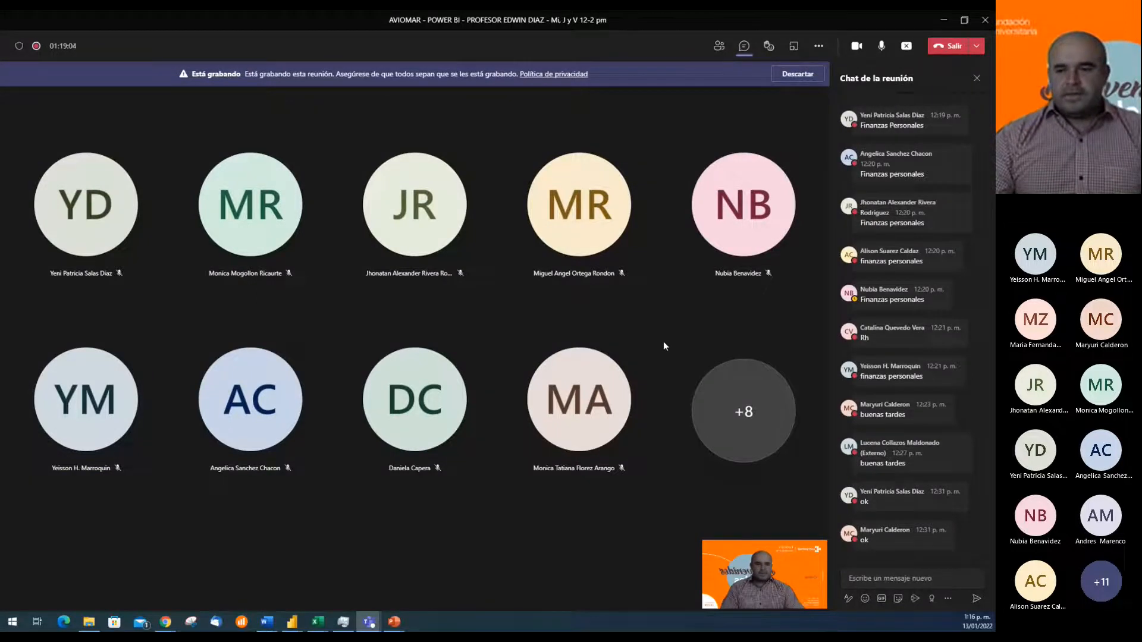
pyautogui.click(299, 608)
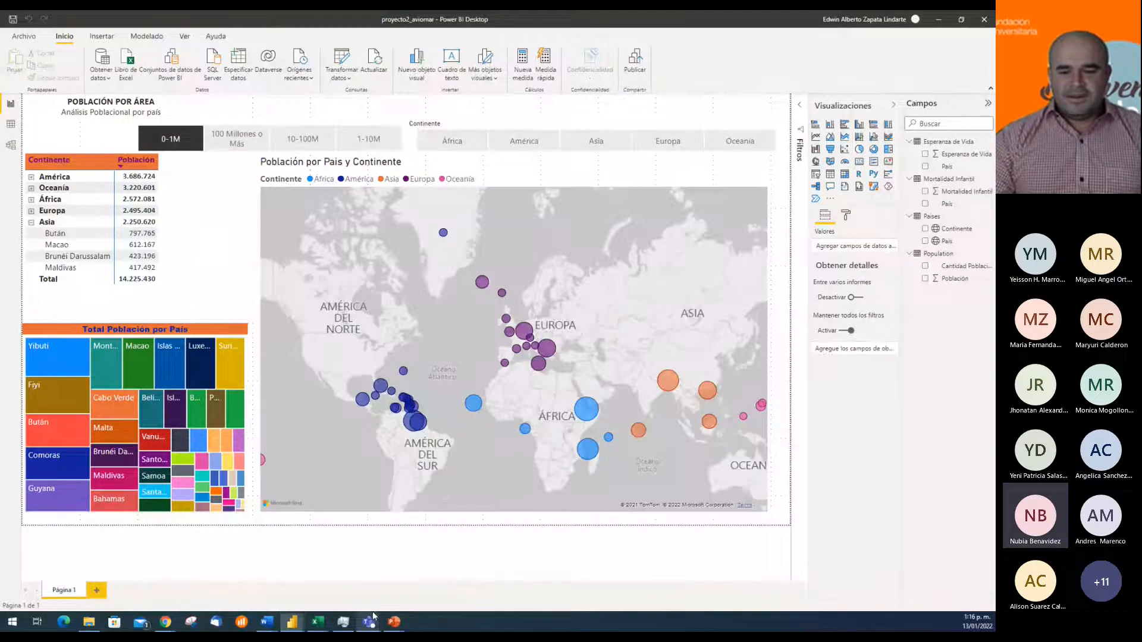
pyautogui.moveTo(373, 619)
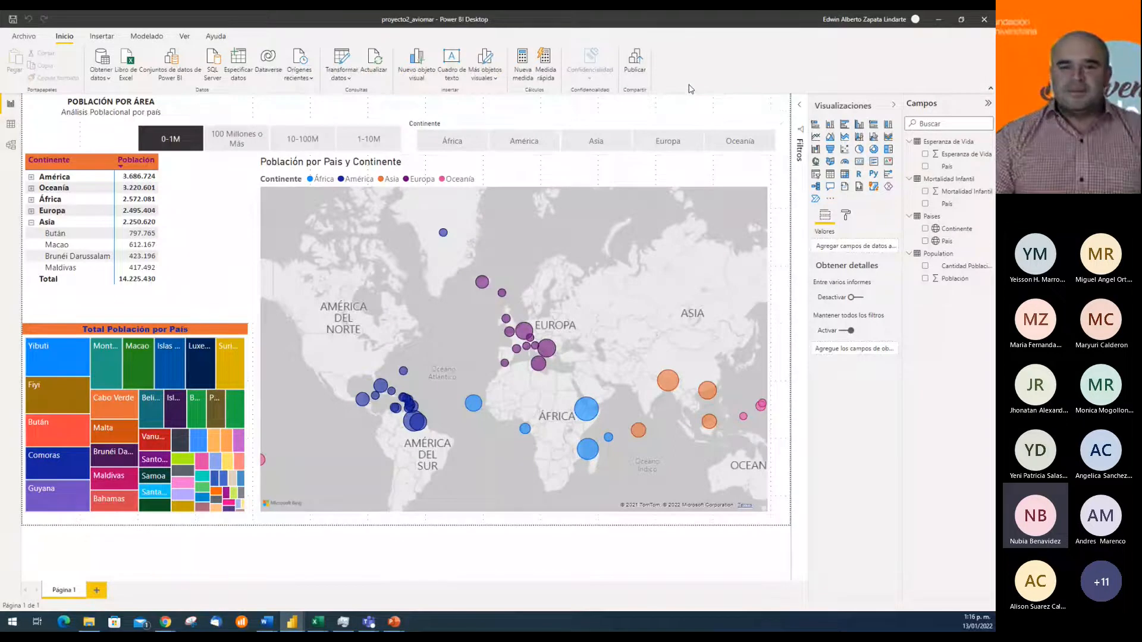
# Clear the 0-1M selection in the population slicer and open the report's data model diagram
pyautogui.click(174, 139)
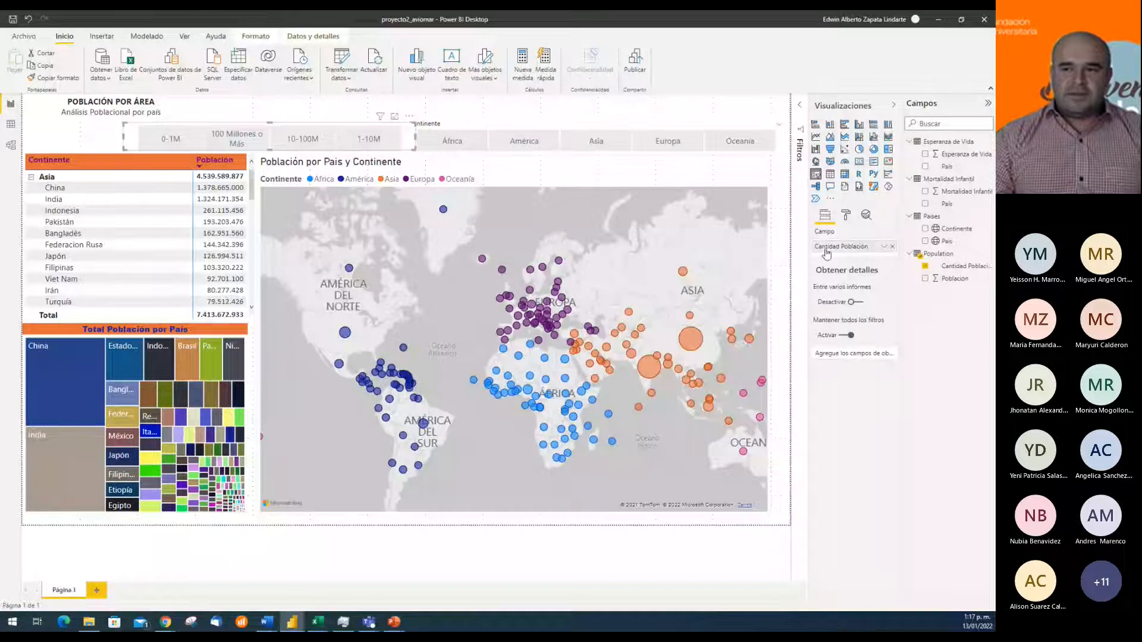
pyautogui.click(11, 146)
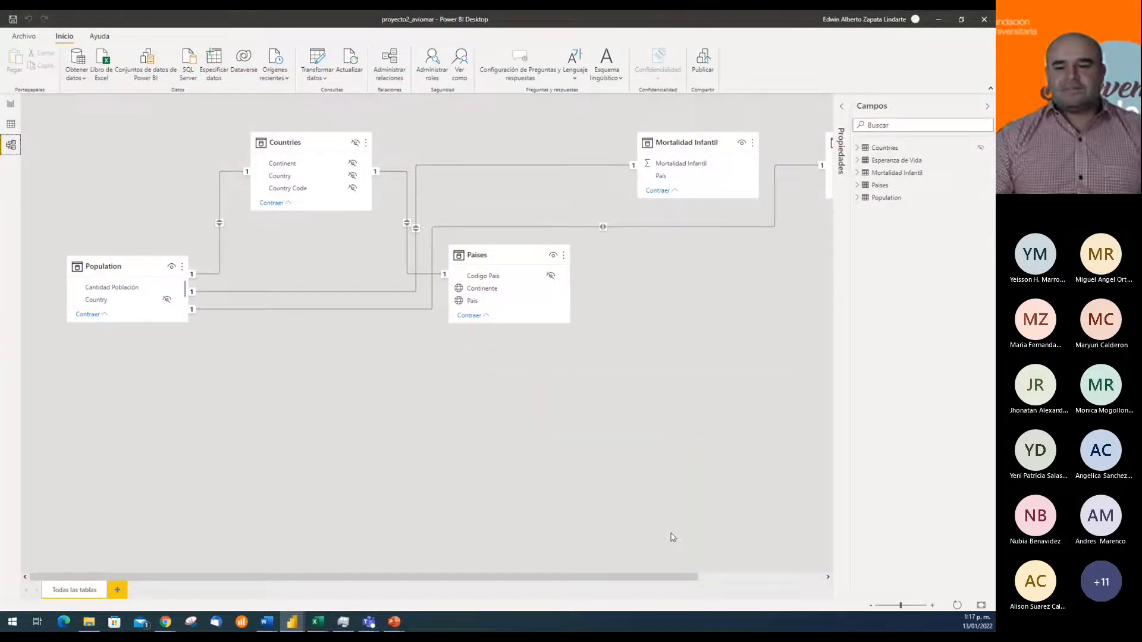
# Rearrange the model diagram with Mortalidad Infantil below Population, Esperanza de Vida beside it, Paises further down and Countries above Paises
pyautogui.moveTo(668, 581); pyautogui.dragTo(593, 596)
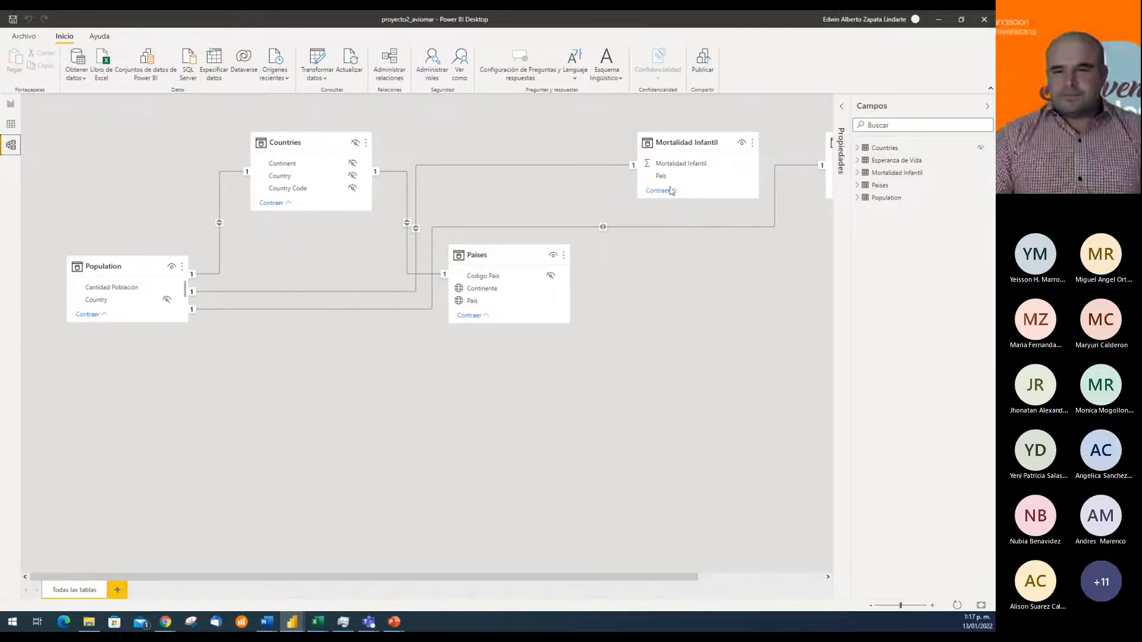
pyautogui.scroll(-2, 591, 412)
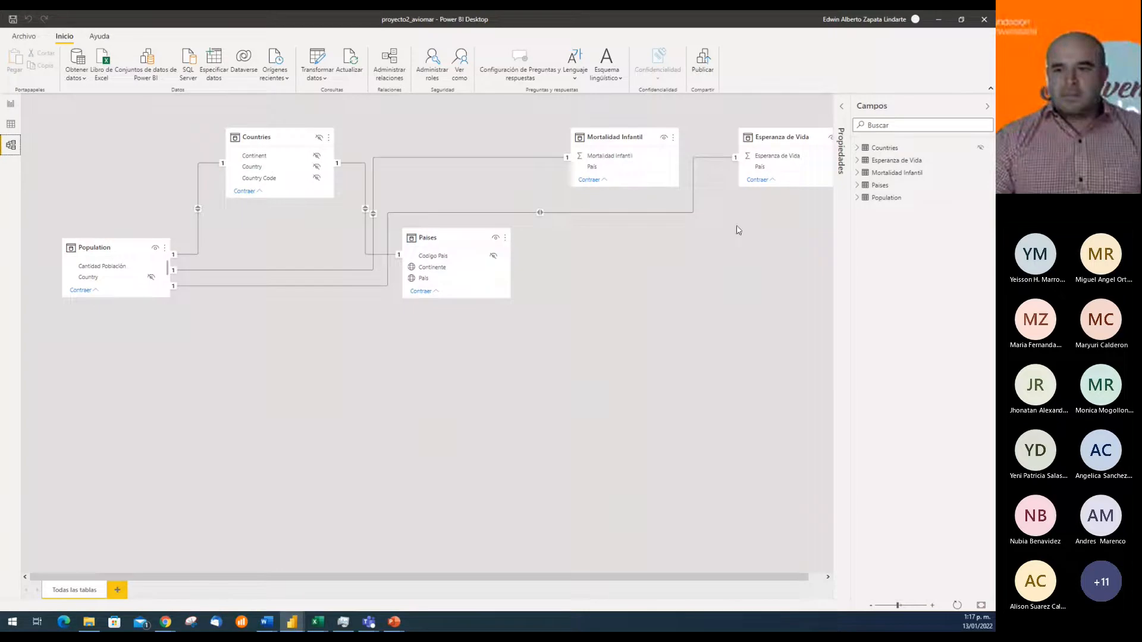
pyautogui.moveTo(766, 146); pyautogui.dragTo(270, 416)
pyautogui.moveTo(466, 241); pyautogui.dragTo(441, 312)
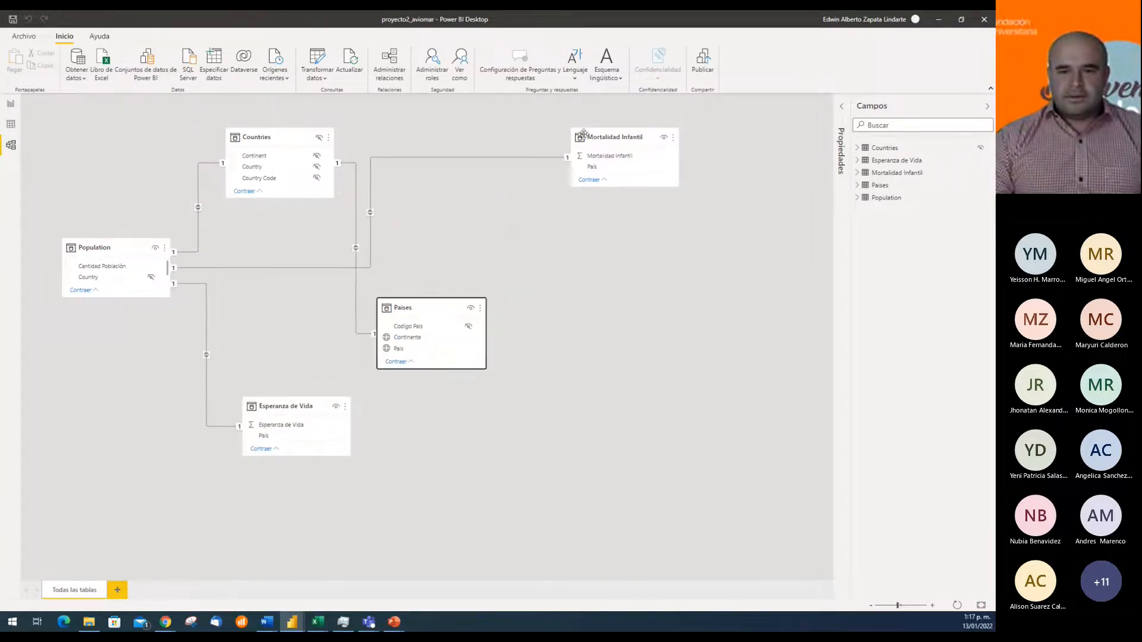
pyautogui.moveTo(598, 136); pyautogui.dragTo(83, 398)
pyautogui.moveTo(306, 128); pyautogui.dragTo(382, 128)
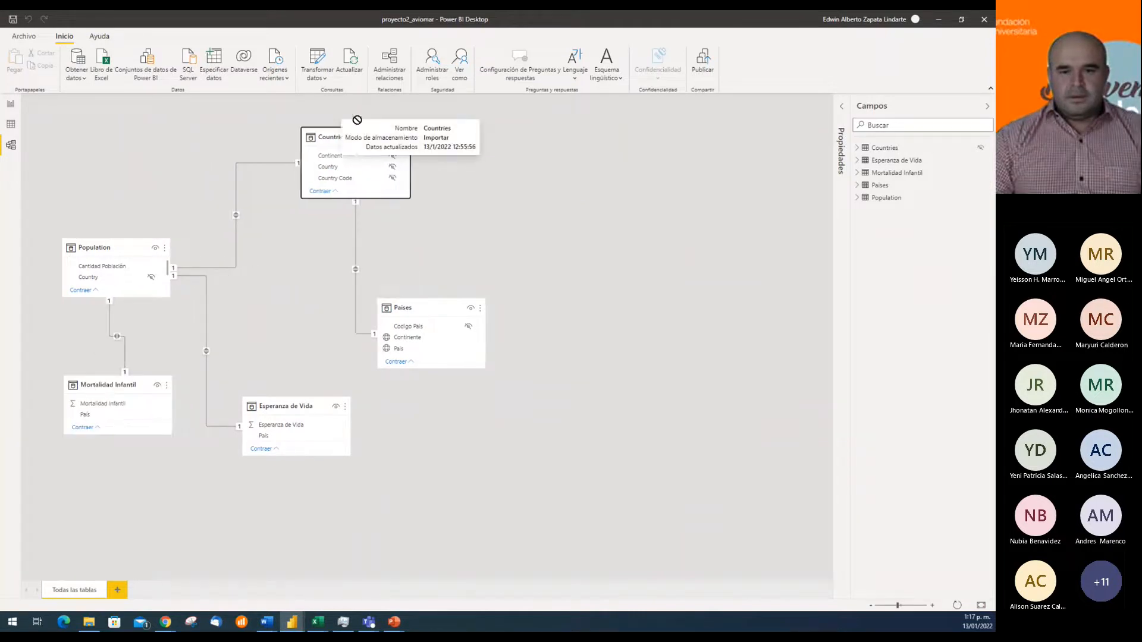
# Move Paises and Esperanza de Vida further away from Population in the diagram and inspect the Population–Esperanza de Vida relationship
pyautogui.moveTo(432, 299); pyautogui.dragTo(591, 304)
pyautogui.moveTo(295, 402); pyautogui.dragTo(368, 420)
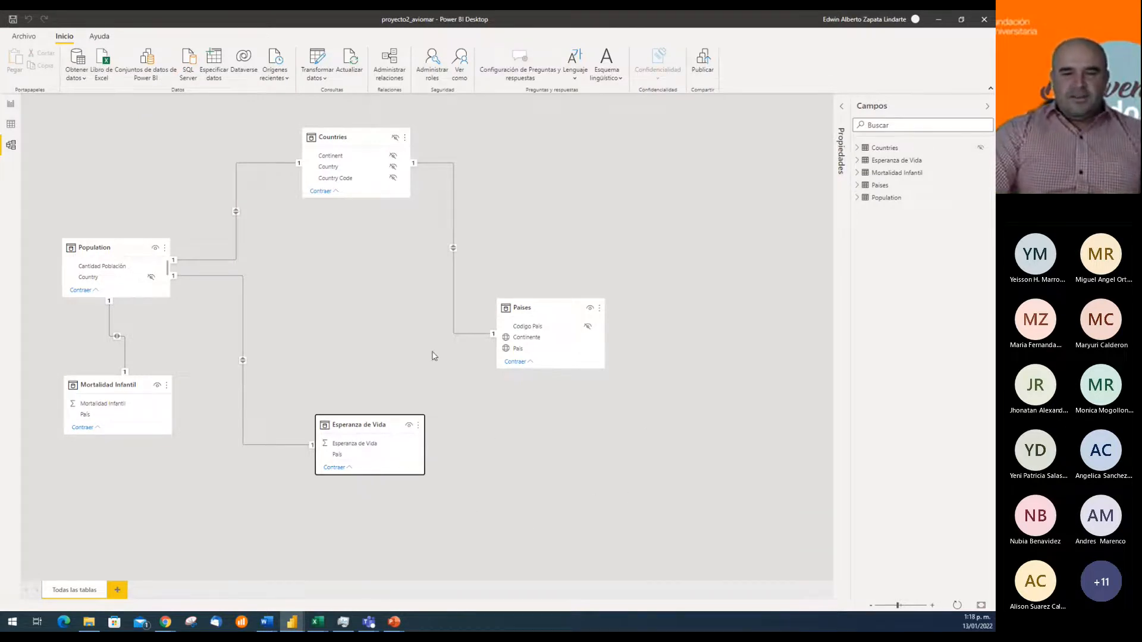
pyautogui.click(243, 334)
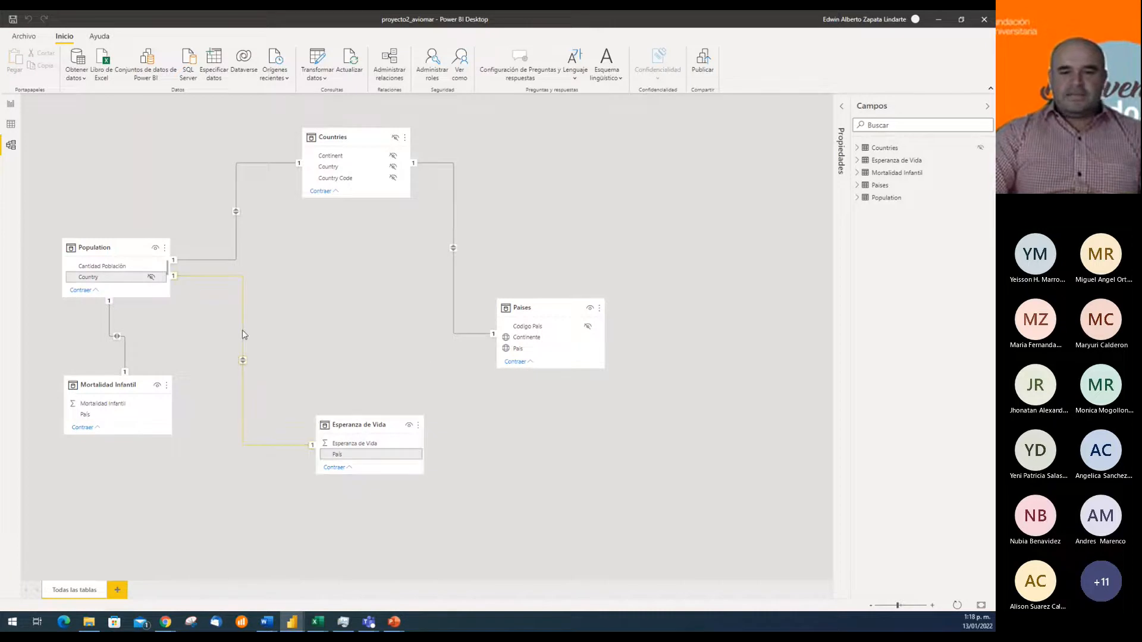
pyautogui.click(510, 450)
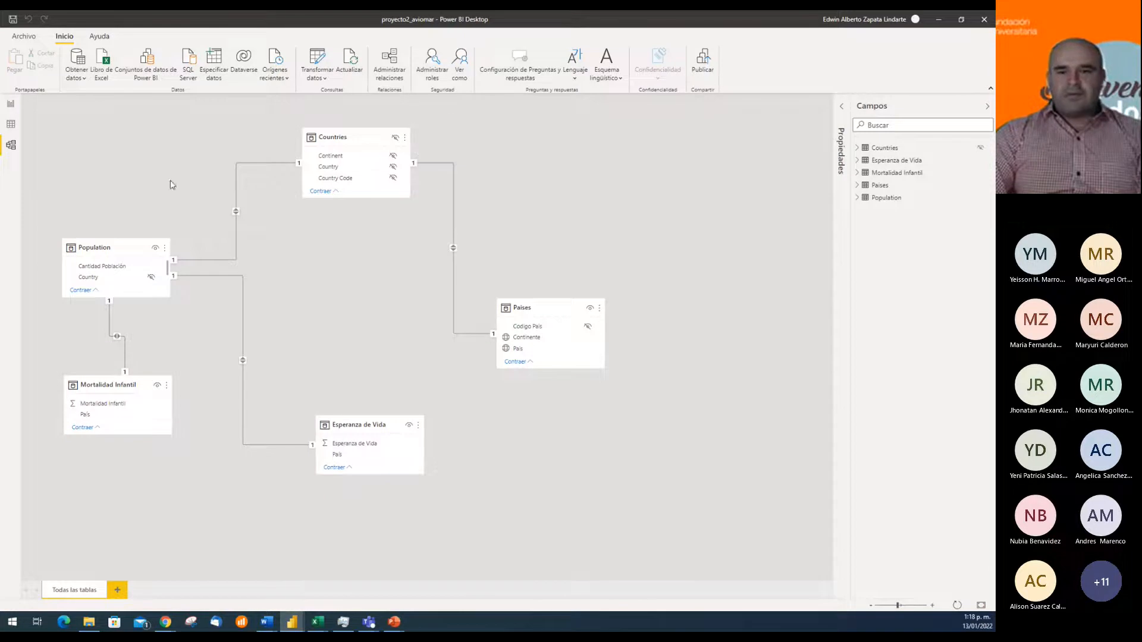
# Examine the country names in the data of the Esperanza de Vida, Mortalidad Infantil and Countries tables
pyautogui.click(11, 126)
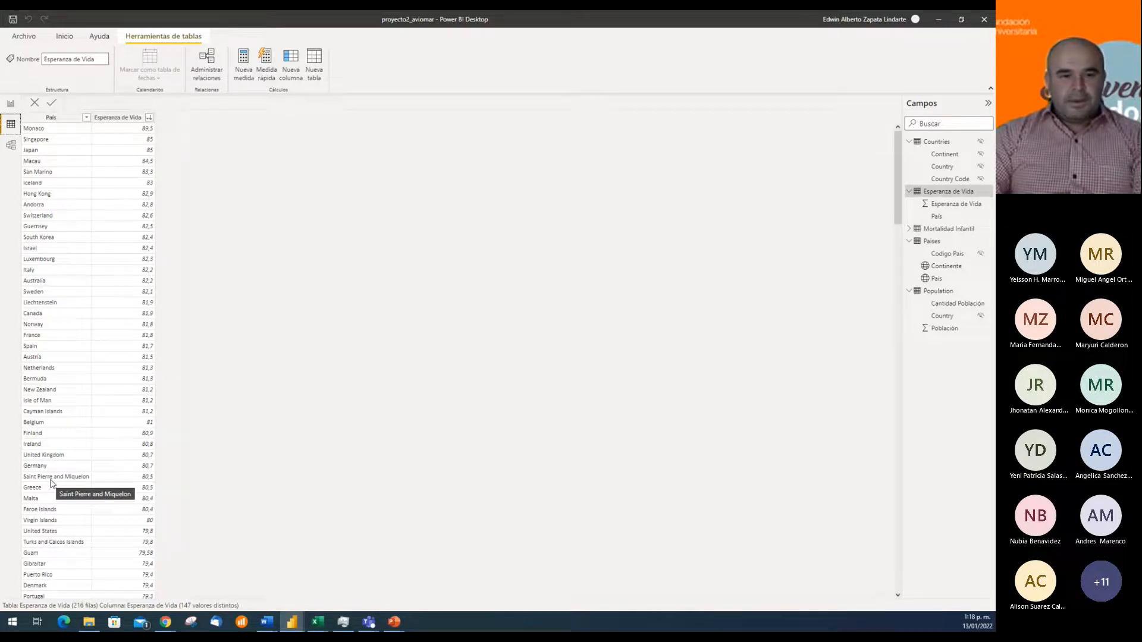
pyautogui.scroll(-4, 51, 479)
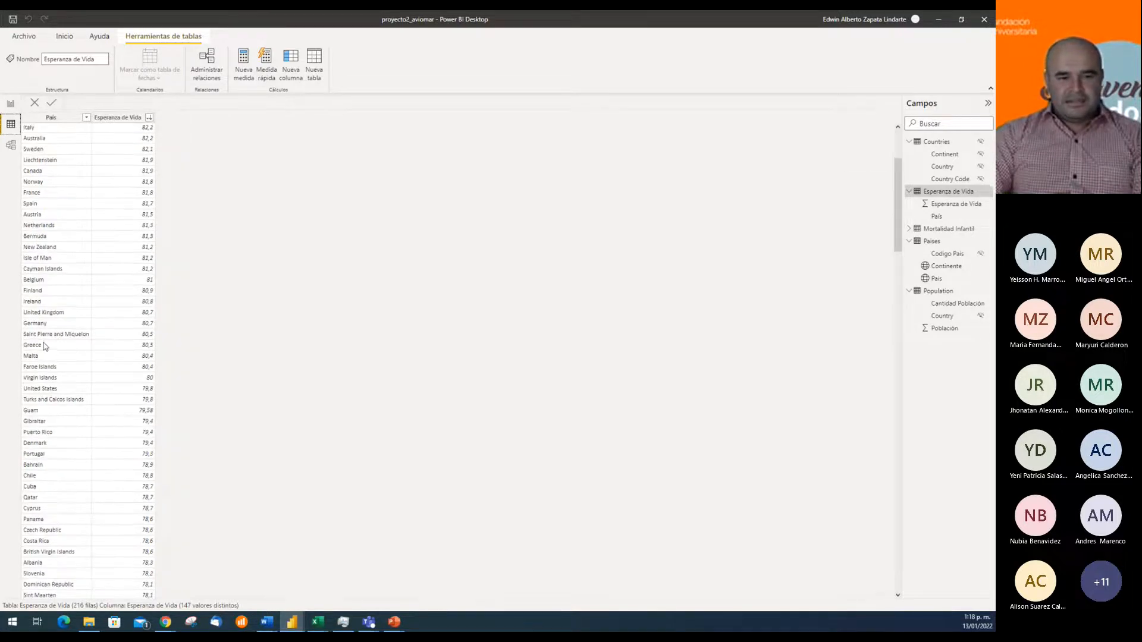
pyautogui.scroll(-6, 43, 347)
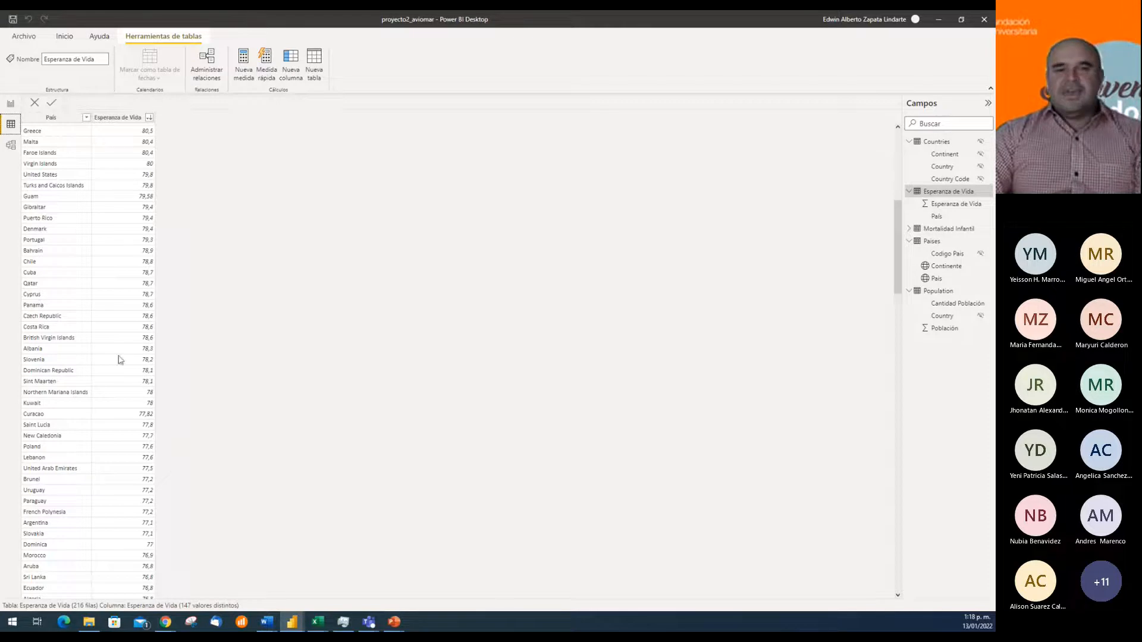
pyautogui.scroll(3, 92, 213)
pyautogui.scroll(8, 93, 213)
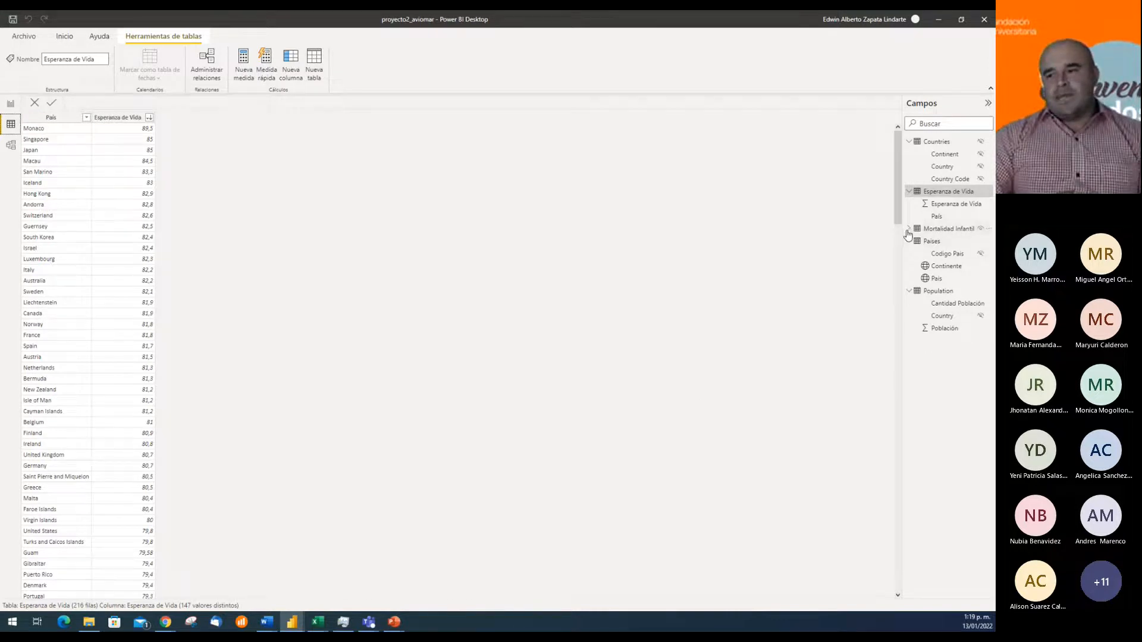
pyautogui.click(932, 232)
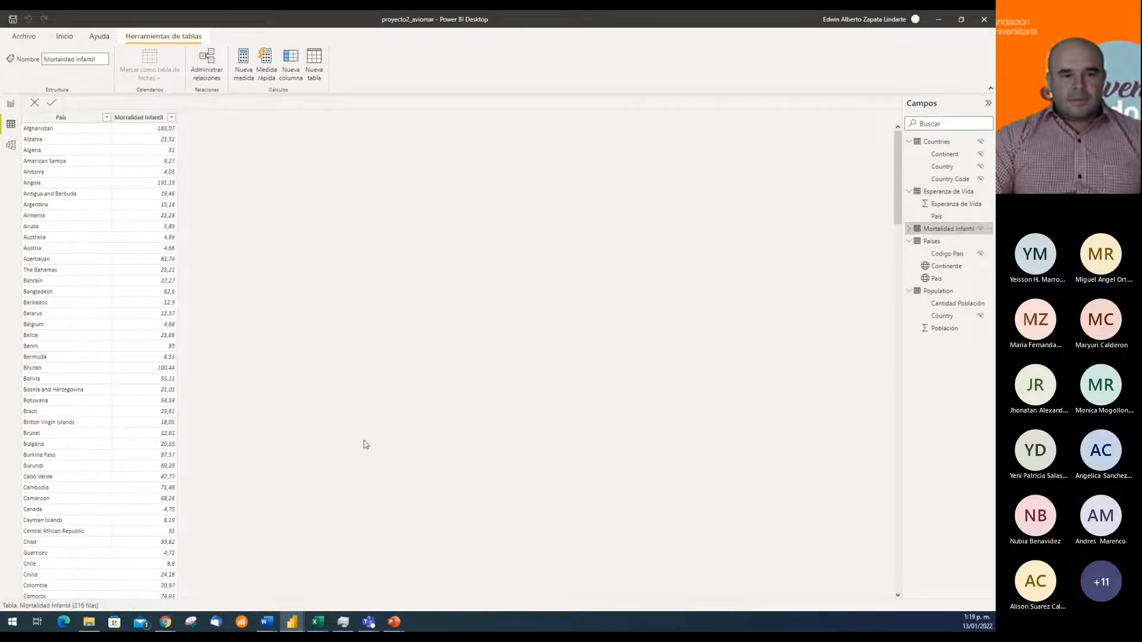
pyautogui.scroll(-3, 52, 407)
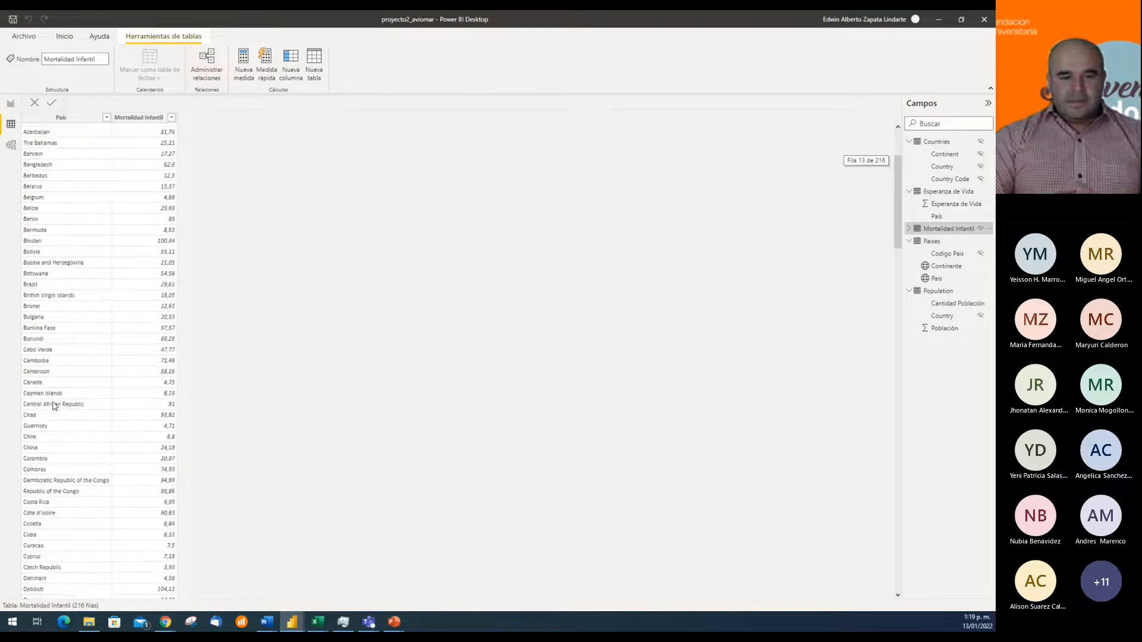
pyautogui.scroll(3, 54, 406)
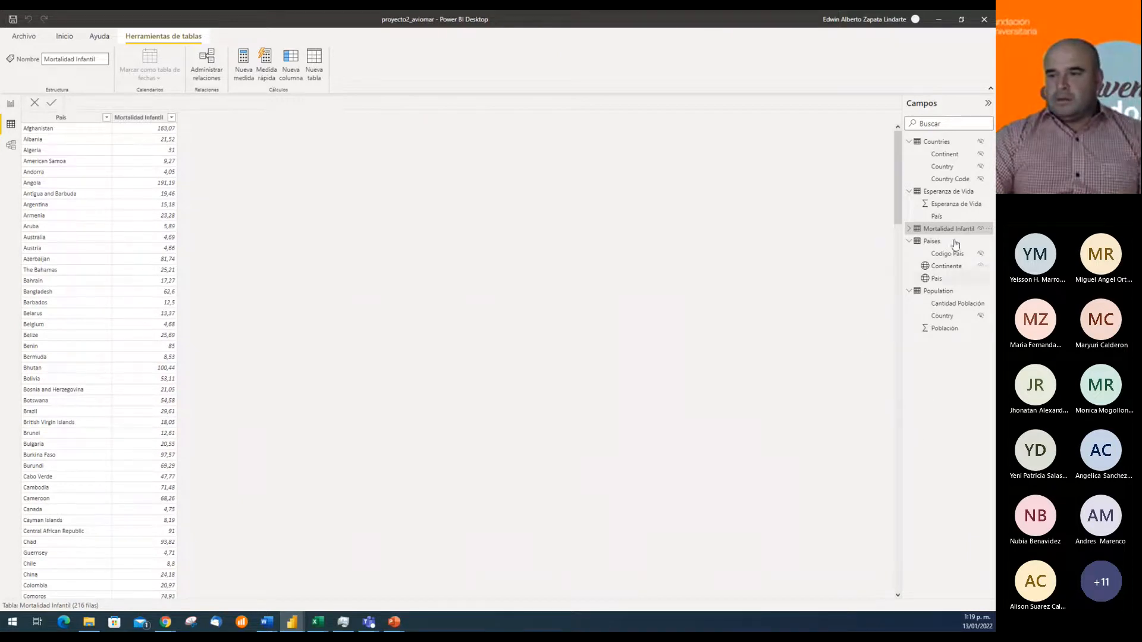
pyautogui.click(939, 143)
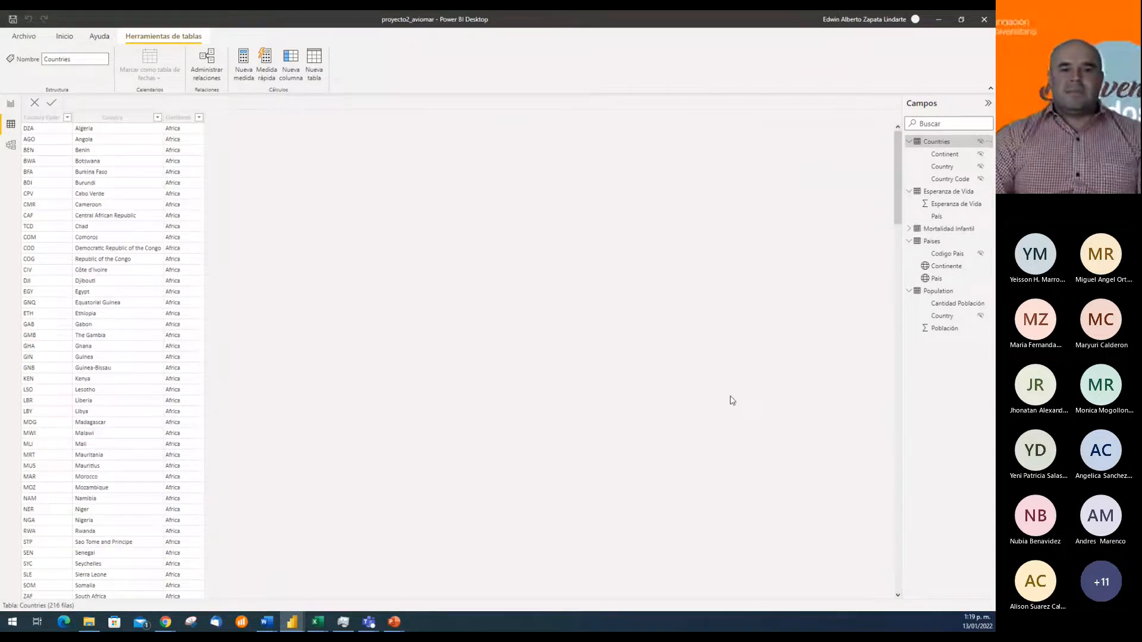
pyautogui.scroll(-10, 121, 241)
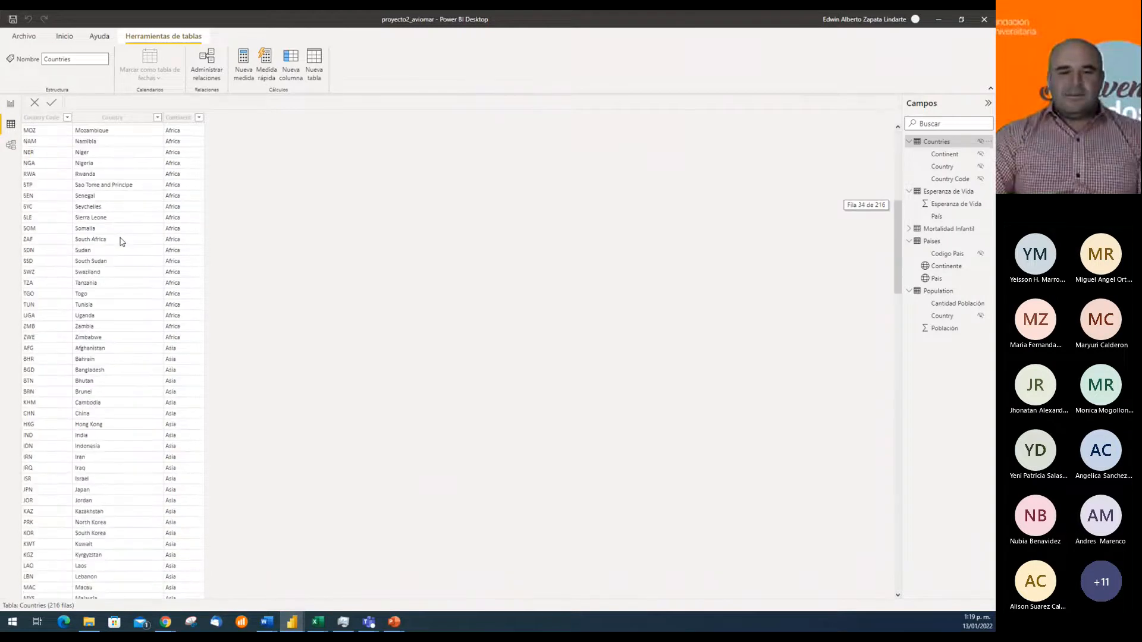
pyautogui.scroll(10, 121, 241)
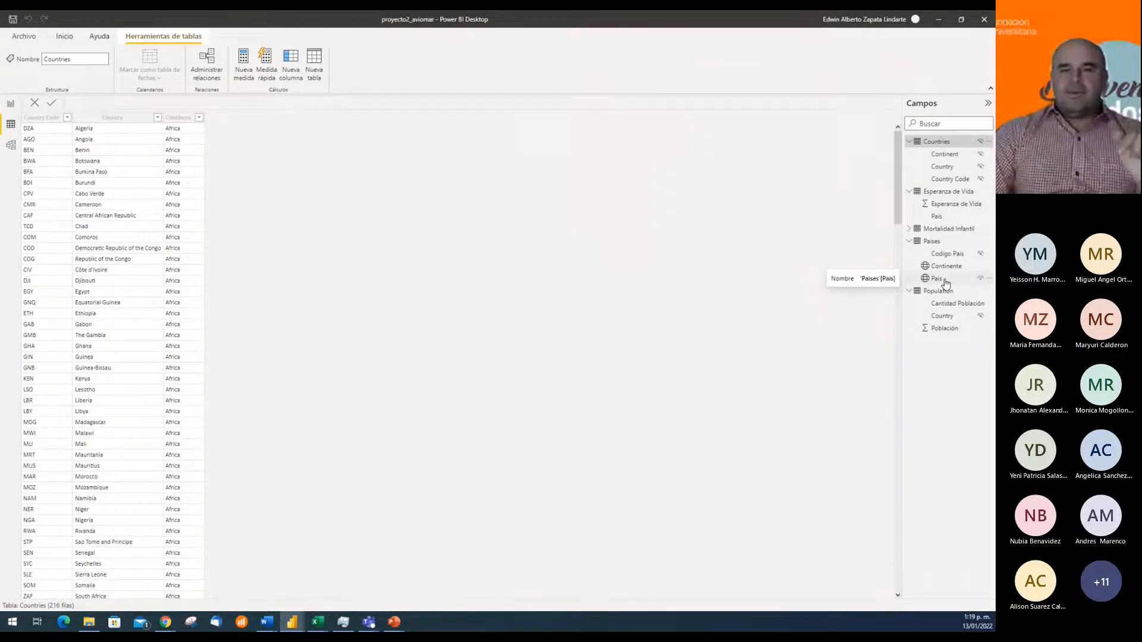
# Delete the relationships linking Population to Esperanza de Vida and to Mortalidad Infantil in the model diagram
pyautogui.click(11, 144)
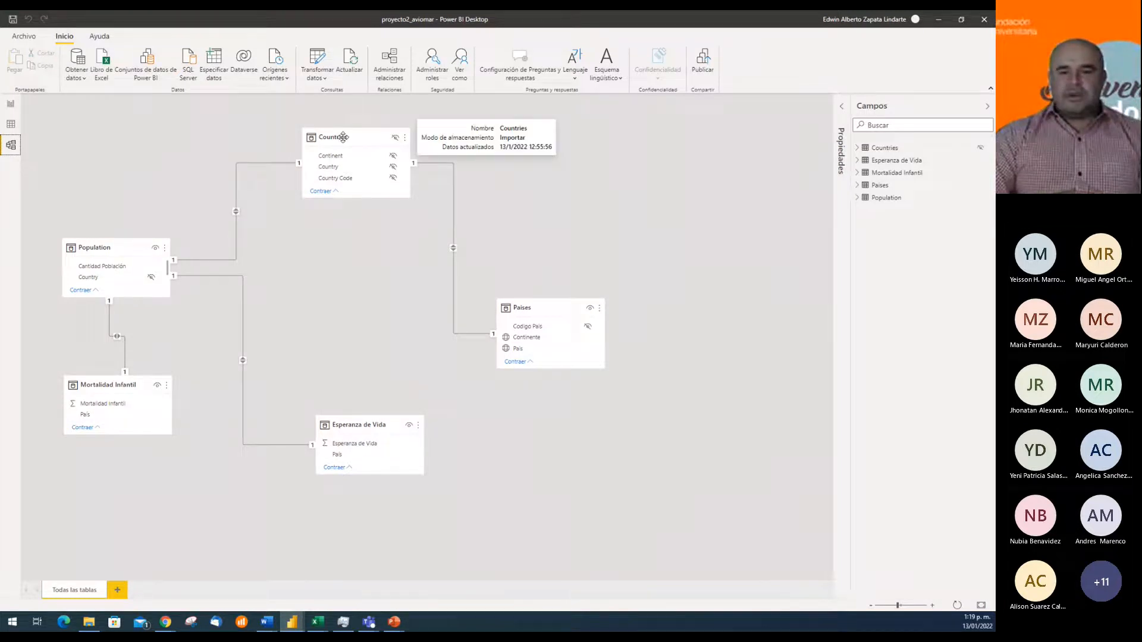
pyautogui.rightClick(243, 338)
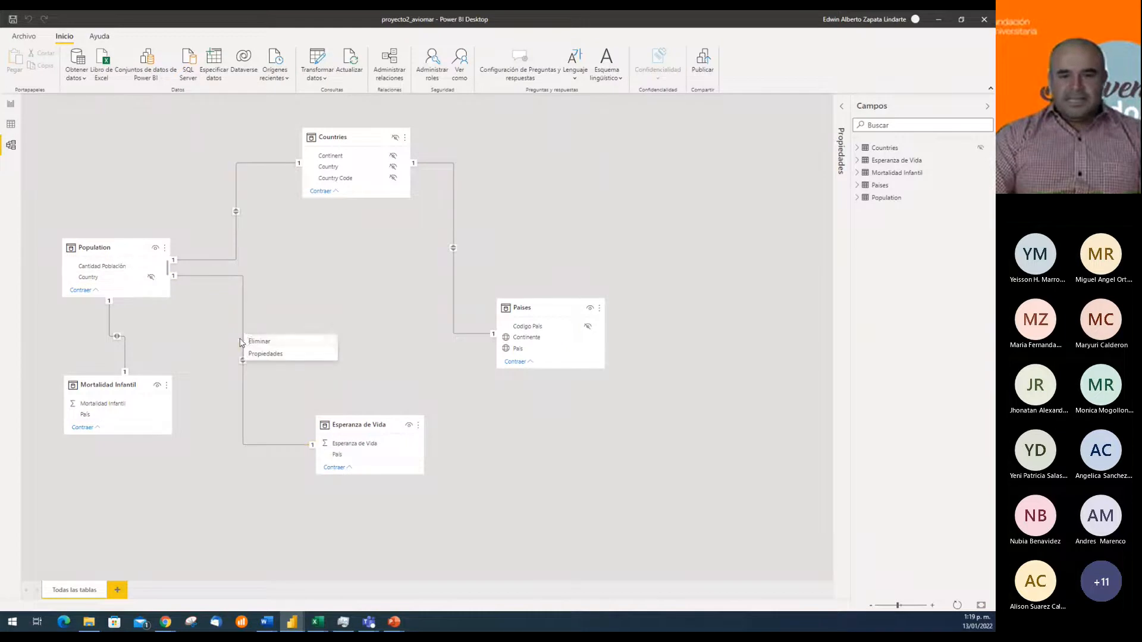
pyautogui.click(260, 341)
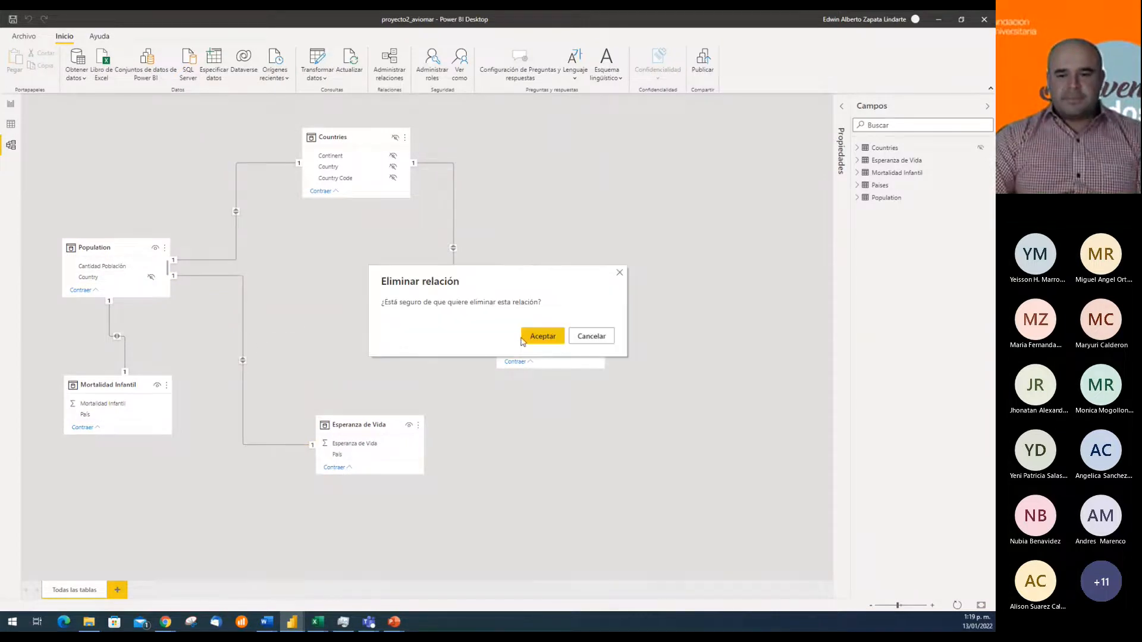
pyautogui.click(542, 336)
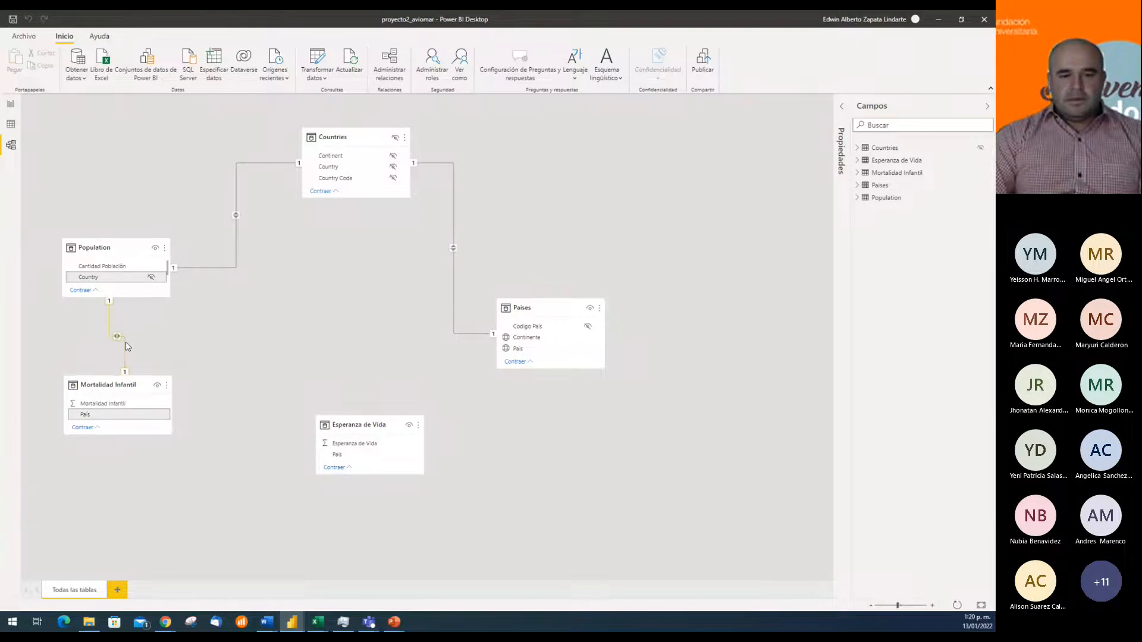
pyautogui.rightClick(125, 343)
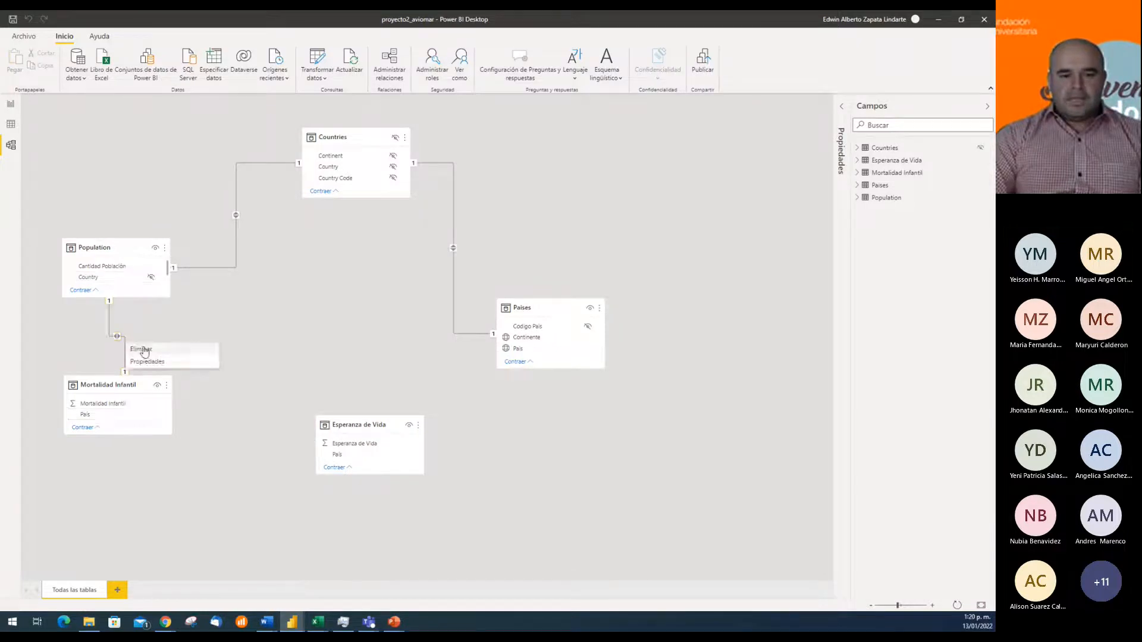
pyautogui.click(143, 352)
pyautogui.click(543, 336)
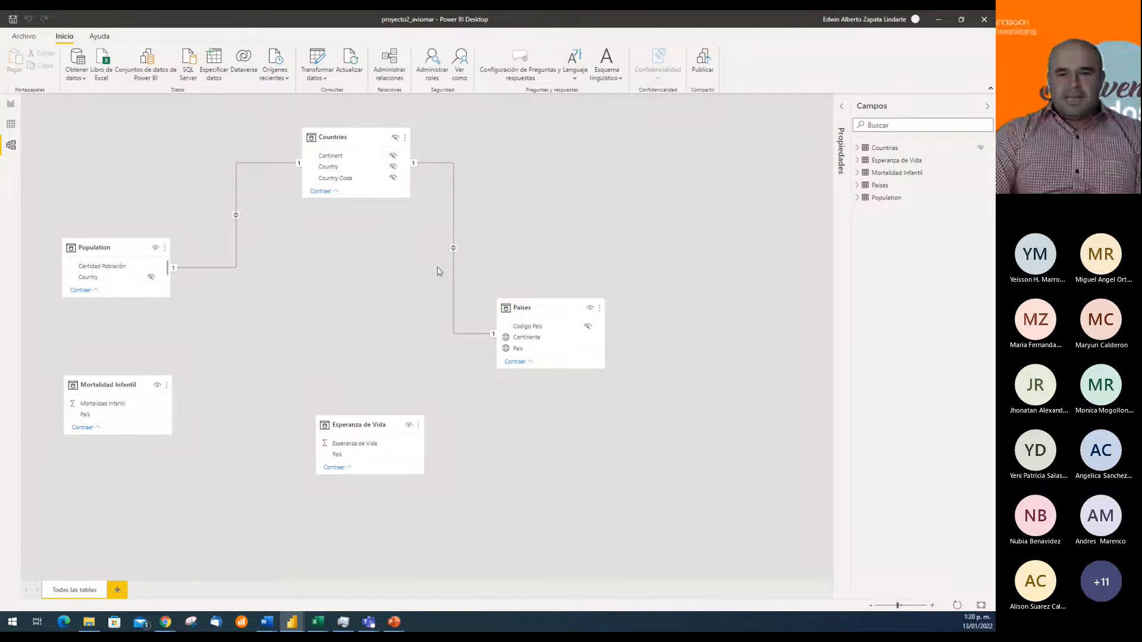
# Relate the País columns of Esperanza de Vida and Mortalidad Infantil to the Country column of Countries
pyautogui.moveTo(354, 157)
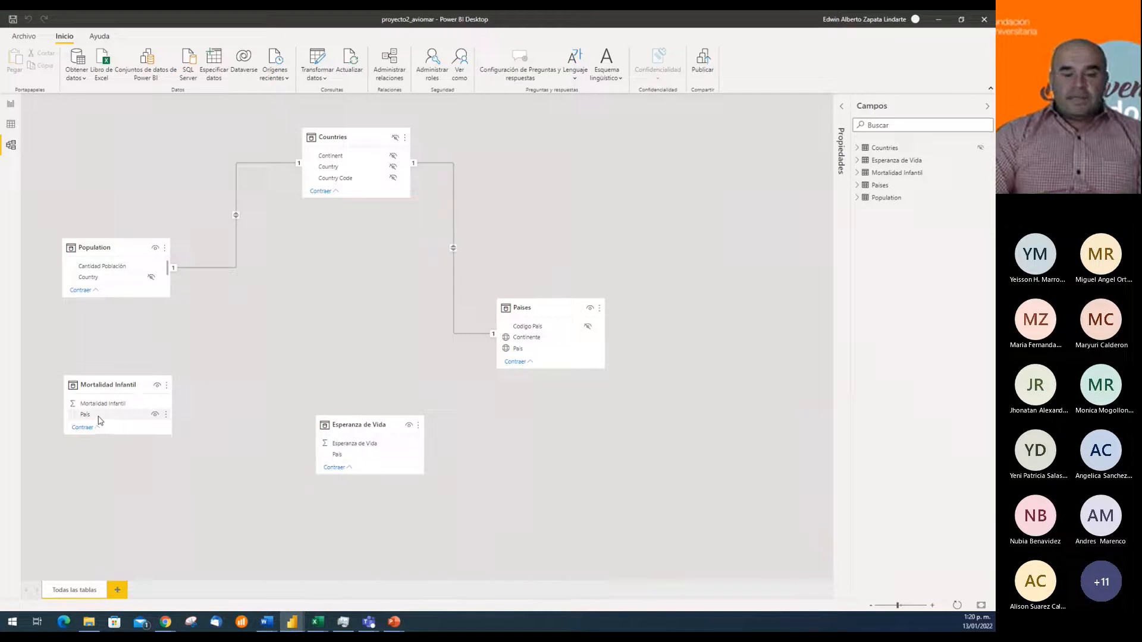
pyautogui.moveTo(368, 428)
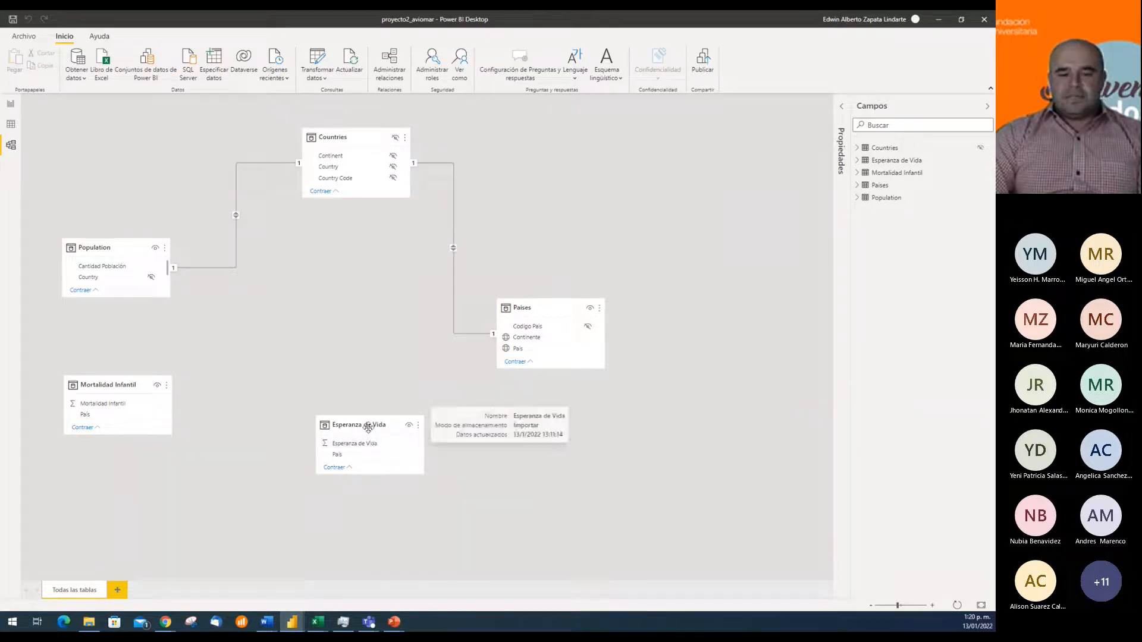
pyautogui.moveTo(368, 429); pyautogui.dragTo(344, 367)
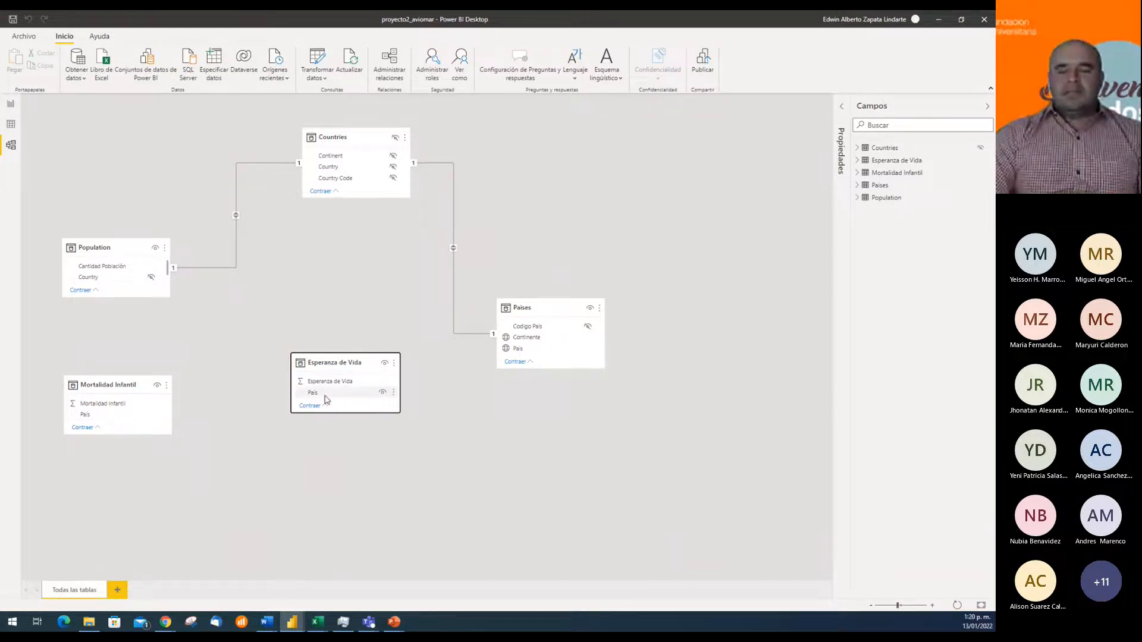
pyautogui.click(326, 394)
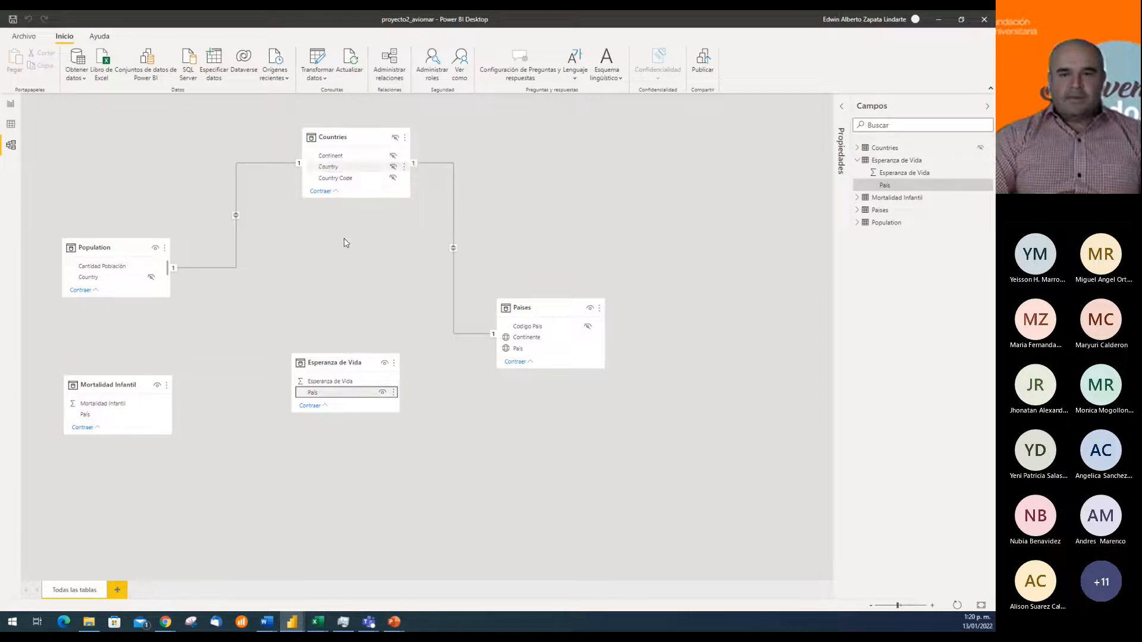
pyautogui.click(377, 302)
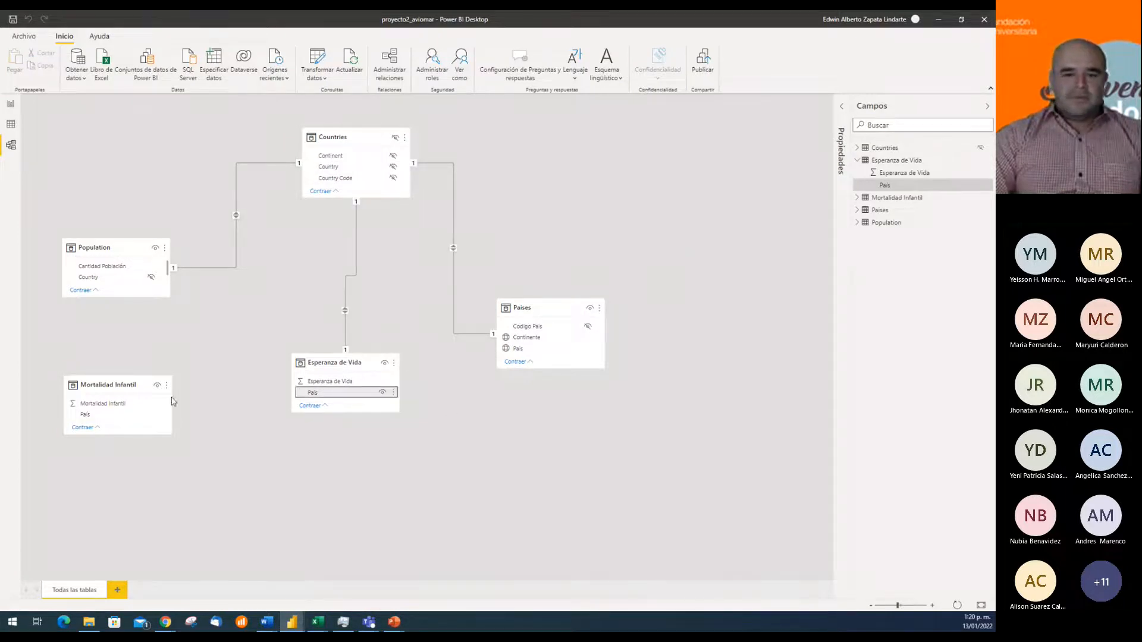
pyautogui.click(91, 416)
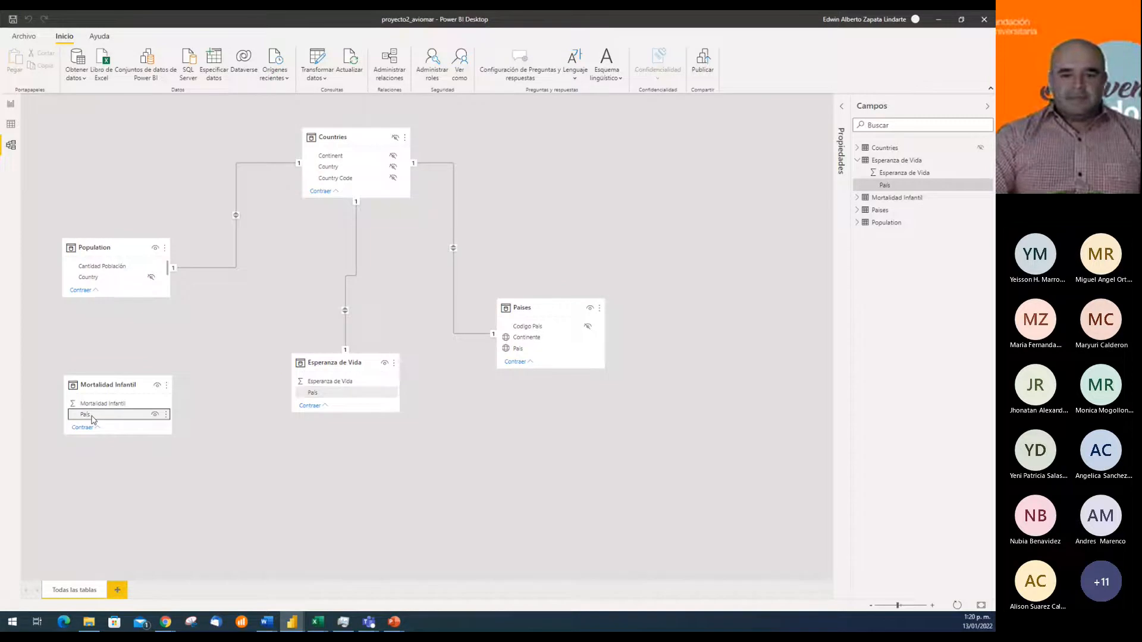
pyautogui.moveTo(92, 420); pyautogui.dragTo(327, 174)
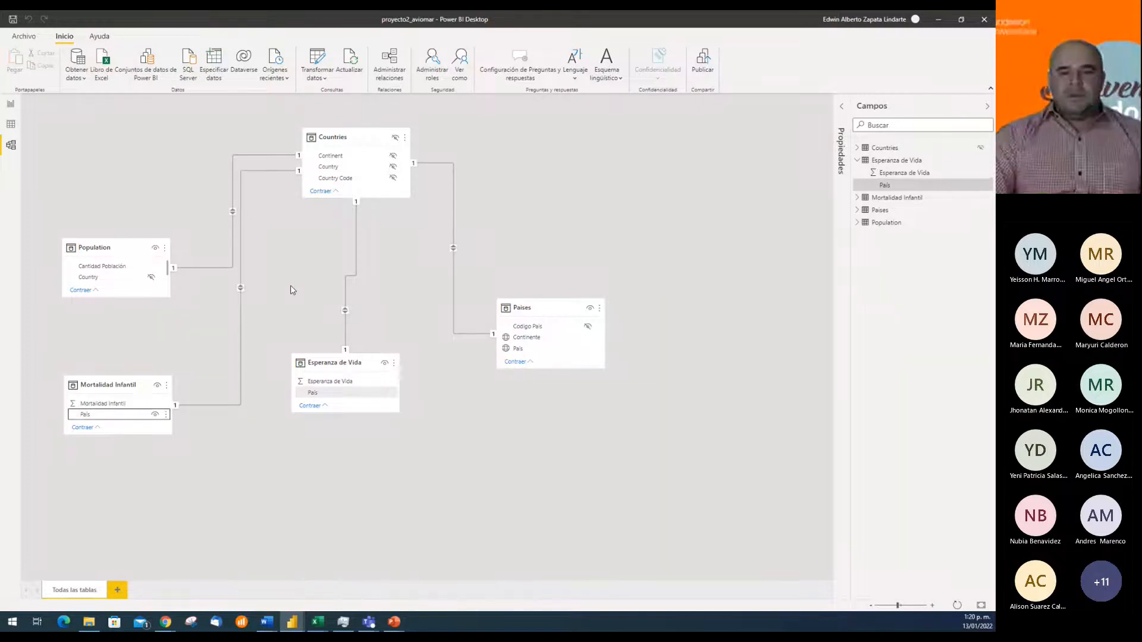
# Stack Population, Mortalidad Infantil and Esperanza de Vida in one column beside Countries, and shift Paises slightly closer to Countries
pyautogui.moveTo(332, 363); pyautogui.dragTo(161, 489)
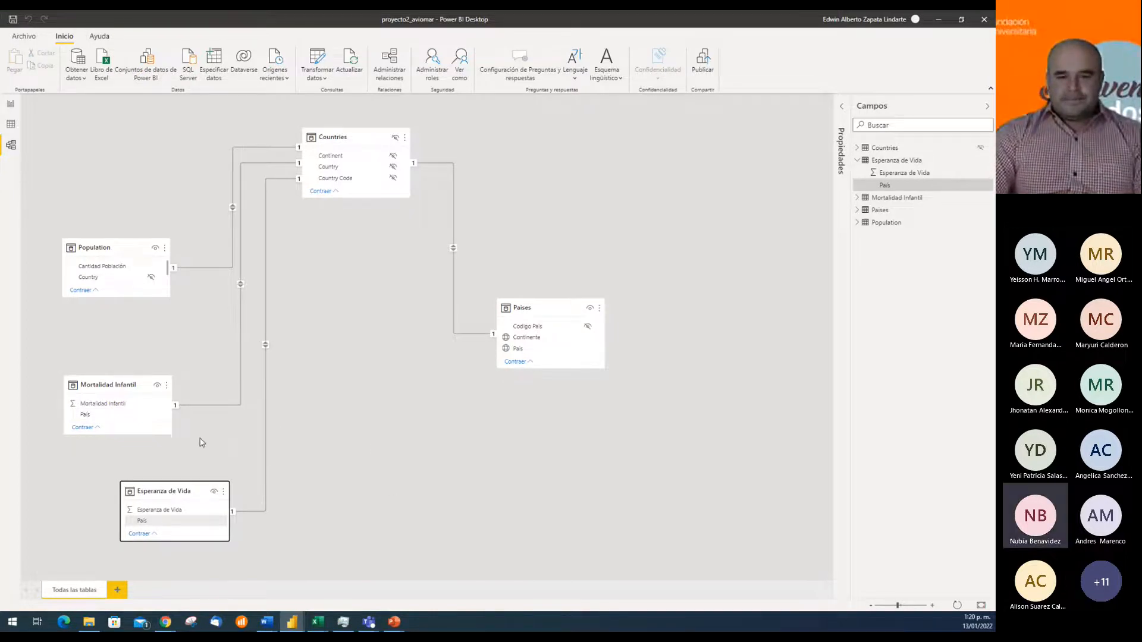
pyautogui.moveTo(114, 245); pyautogui.dragTo(116, 154)
pyautogui.moveTo(121, 385); pyautogui.dragTo(132, 290)
pyautogui.moveTo(163, 491); pyautogui.dragTo(135, 368)
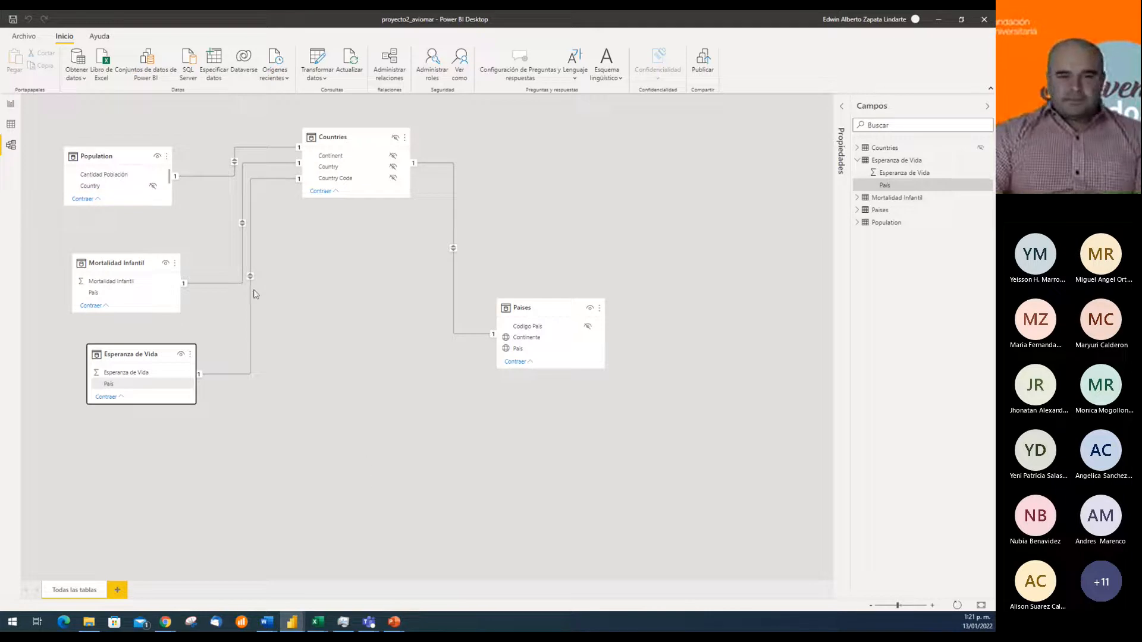
pyautogui.moveTo(515, 307); pyautogui.dragTo(497, 305)
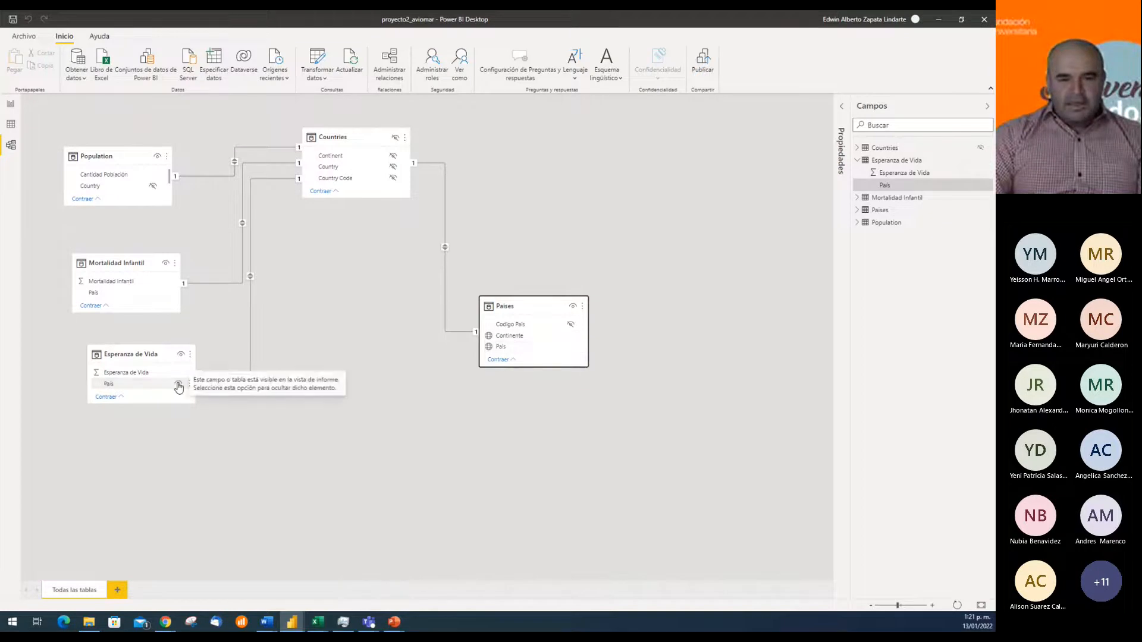
# Hide the País fields of Esperanza de Vida and Mortalidad Infantil from the report view and check the report's field list
pyautogui.click(179, 387)
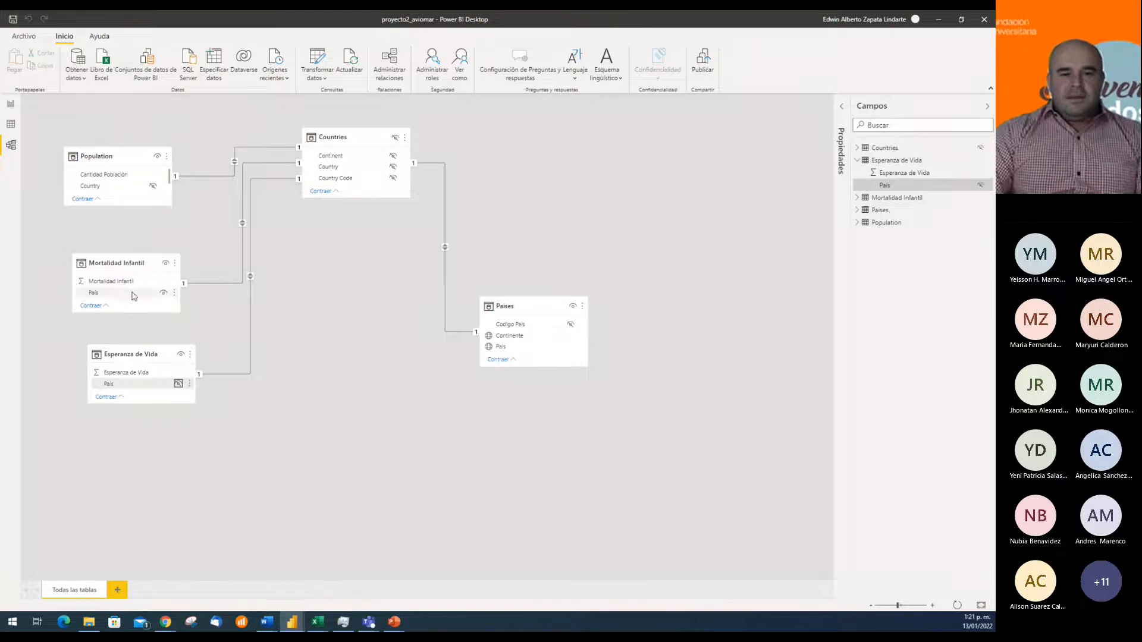
pyautogui.click(163, 293)
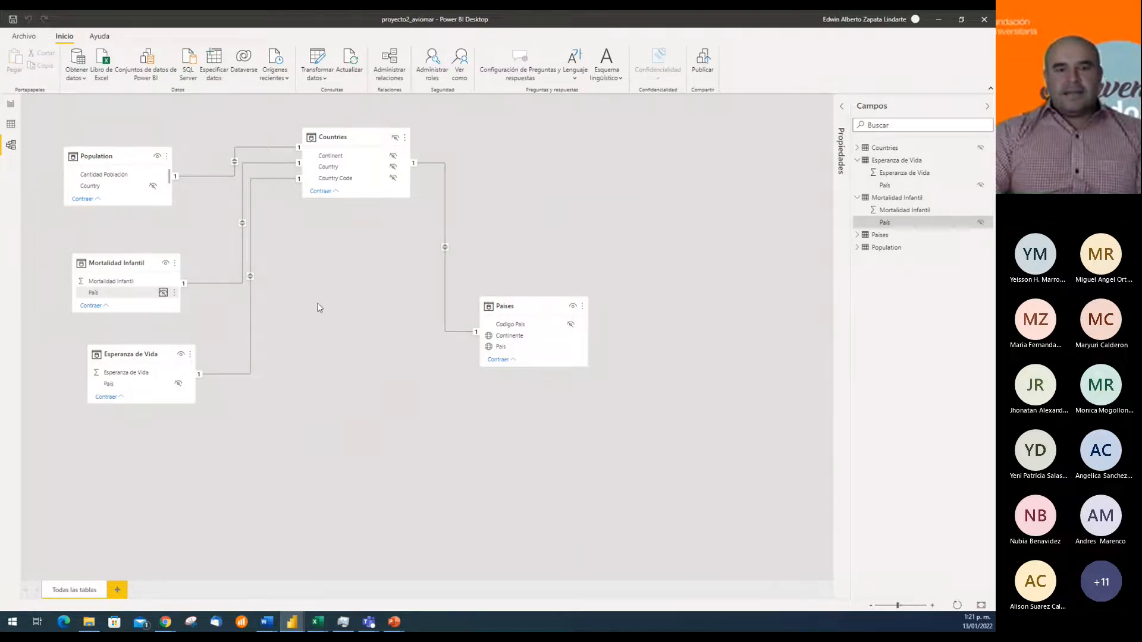
pyautogui.click(107, 62)
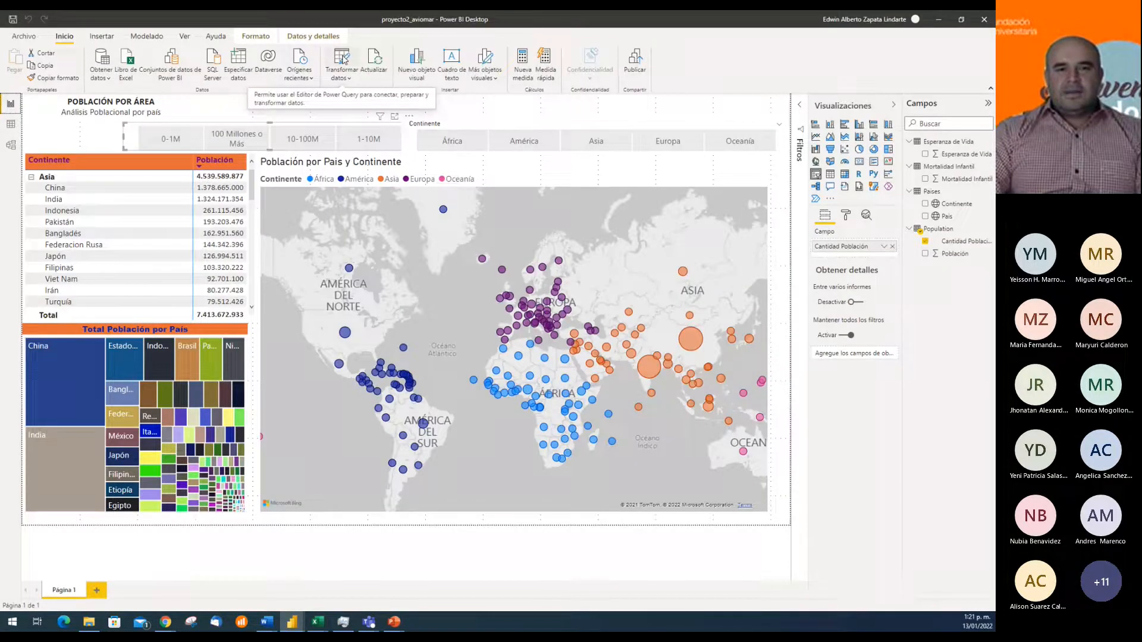
# Review the table relationships in the model diagram and return to the report page
pyautogui.click(11, 144)
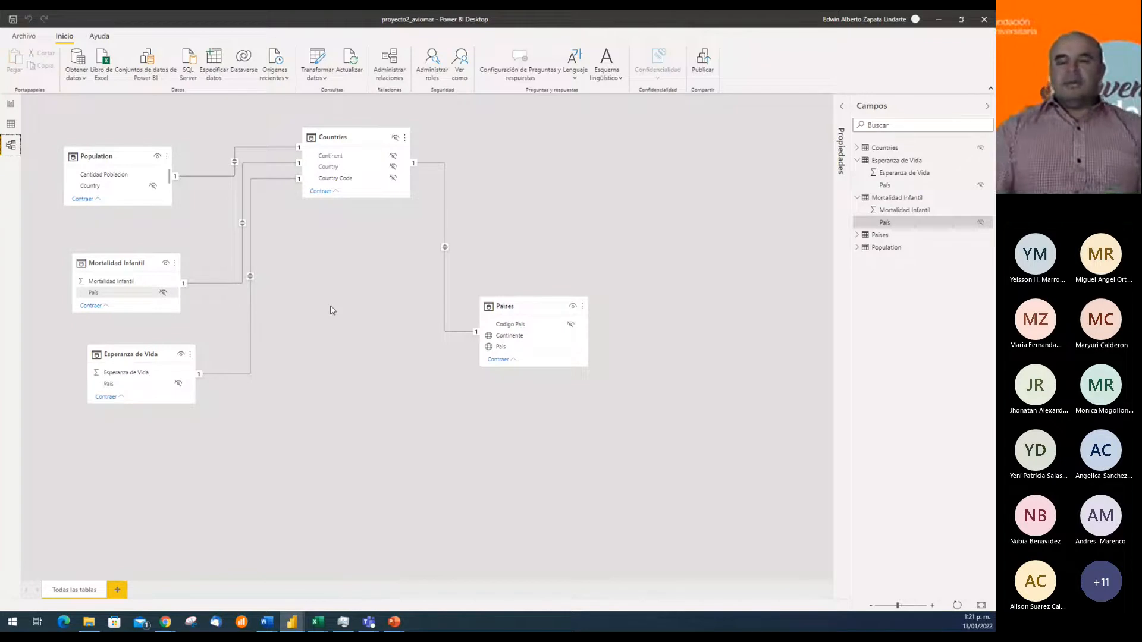
pyautogui.click(530, 210)
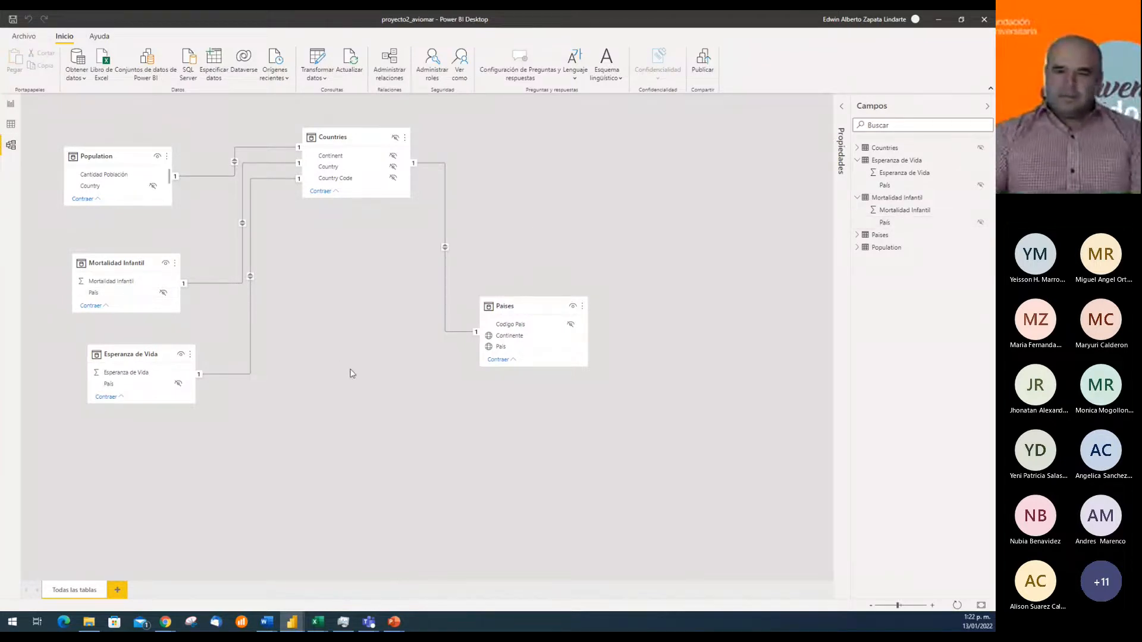
pyautogui.click(11, 107)
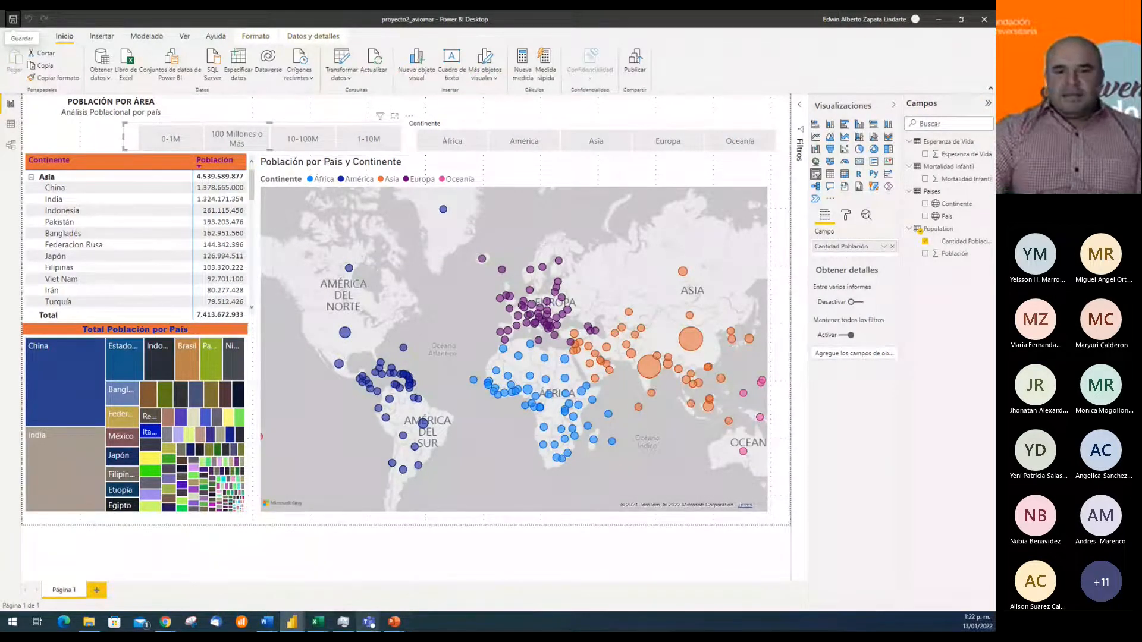
pyautogui.click(503, 116)
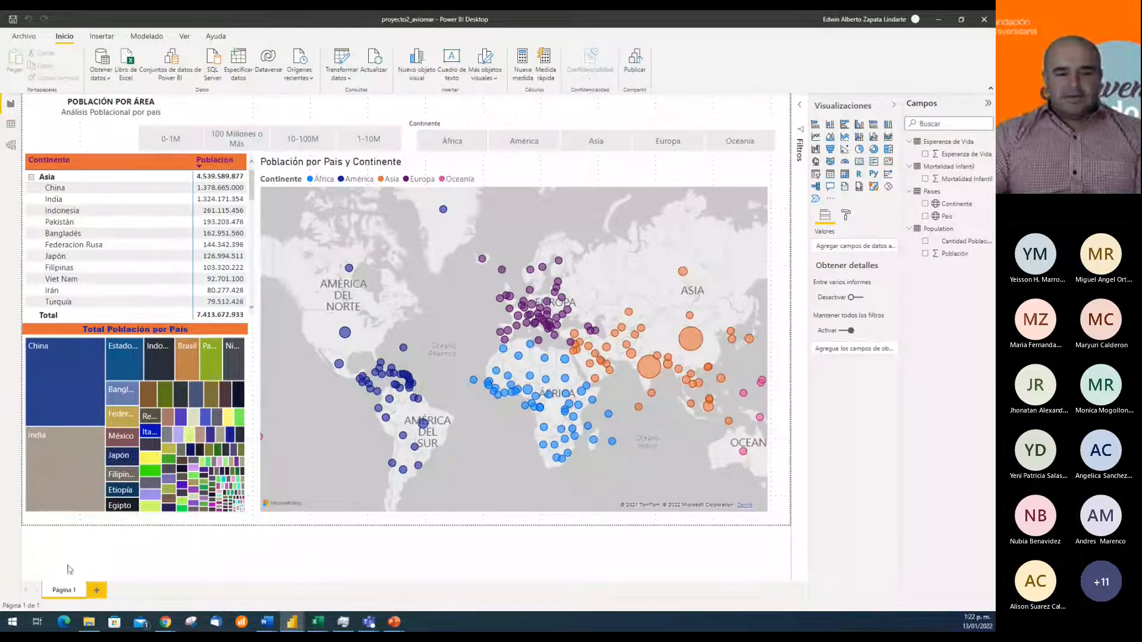
pyautogui.click(96, 591)
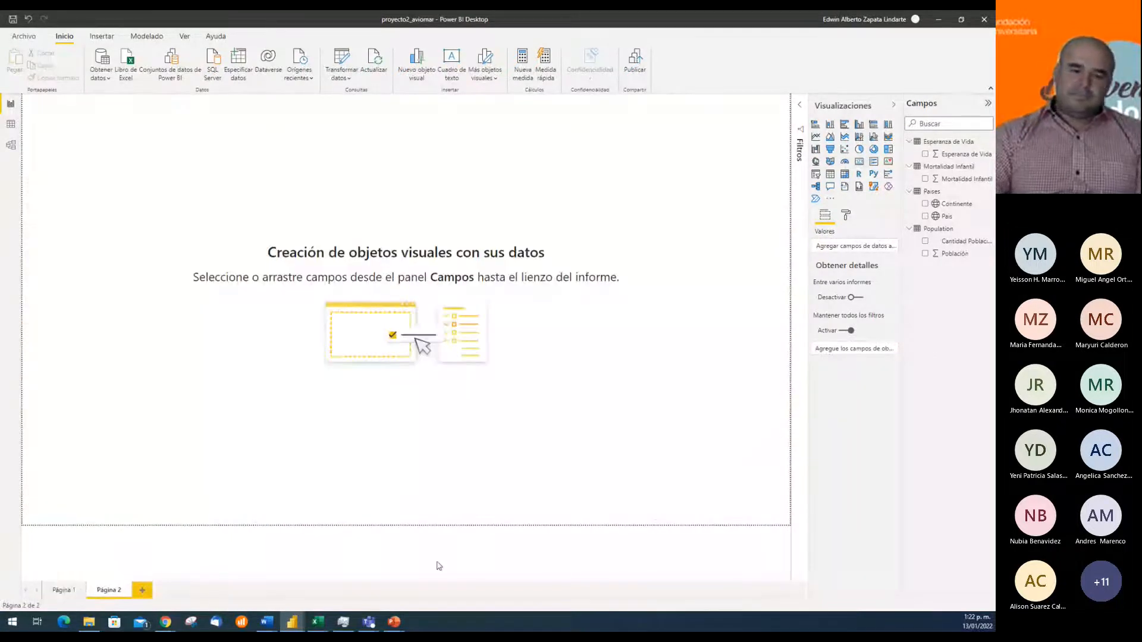
pyautogui.click(63, 591)
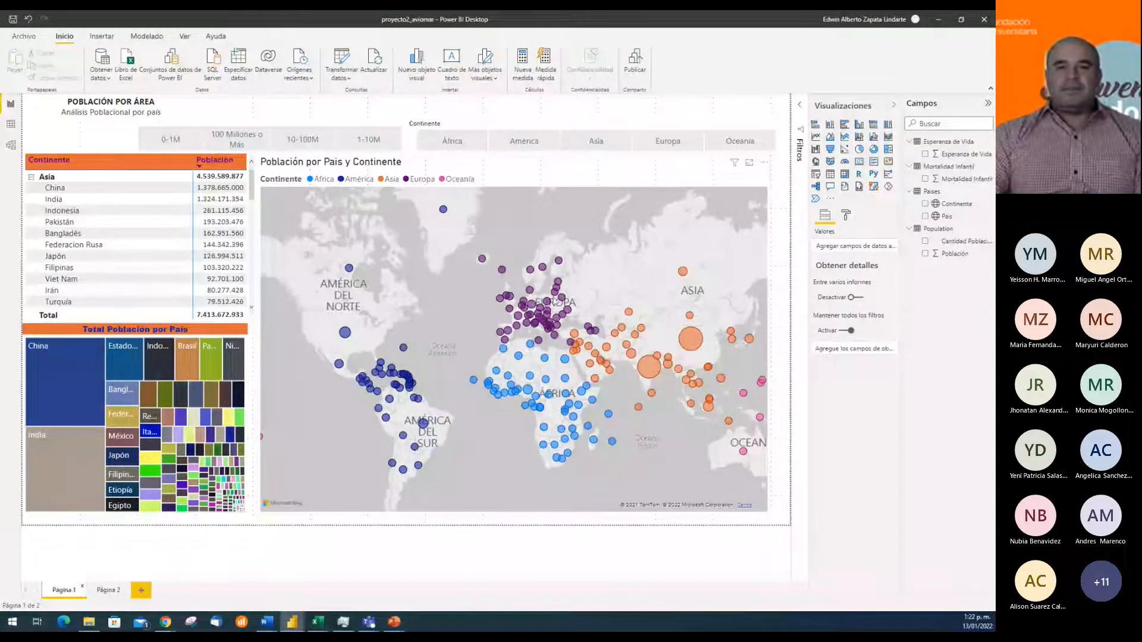
pyautogui.click(126, 587)
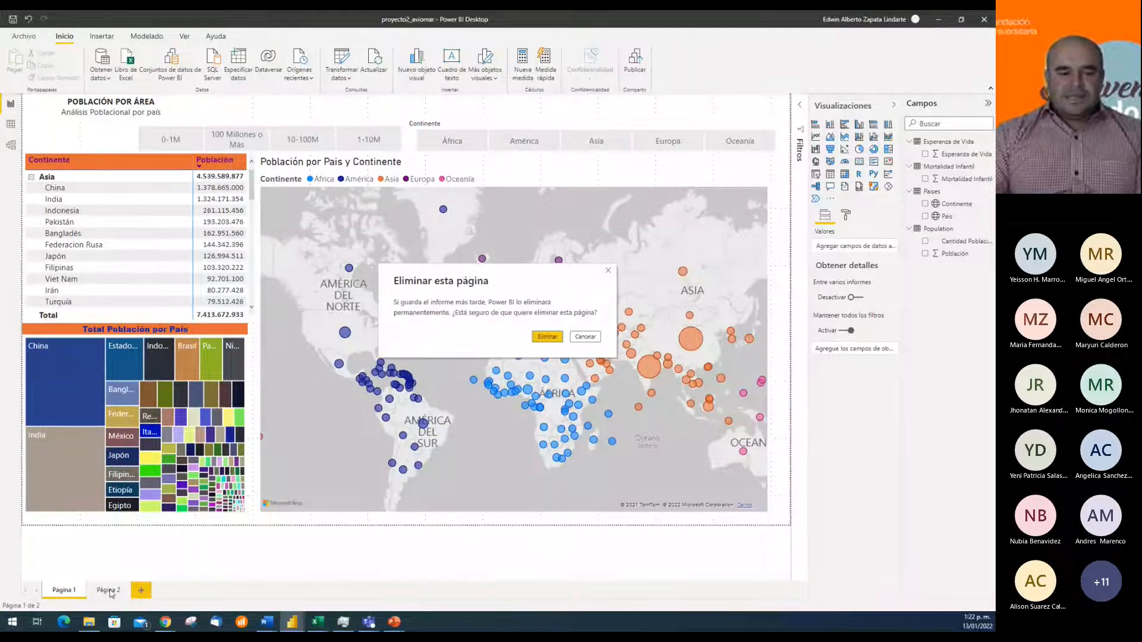
pyautogui.click(545, 334)
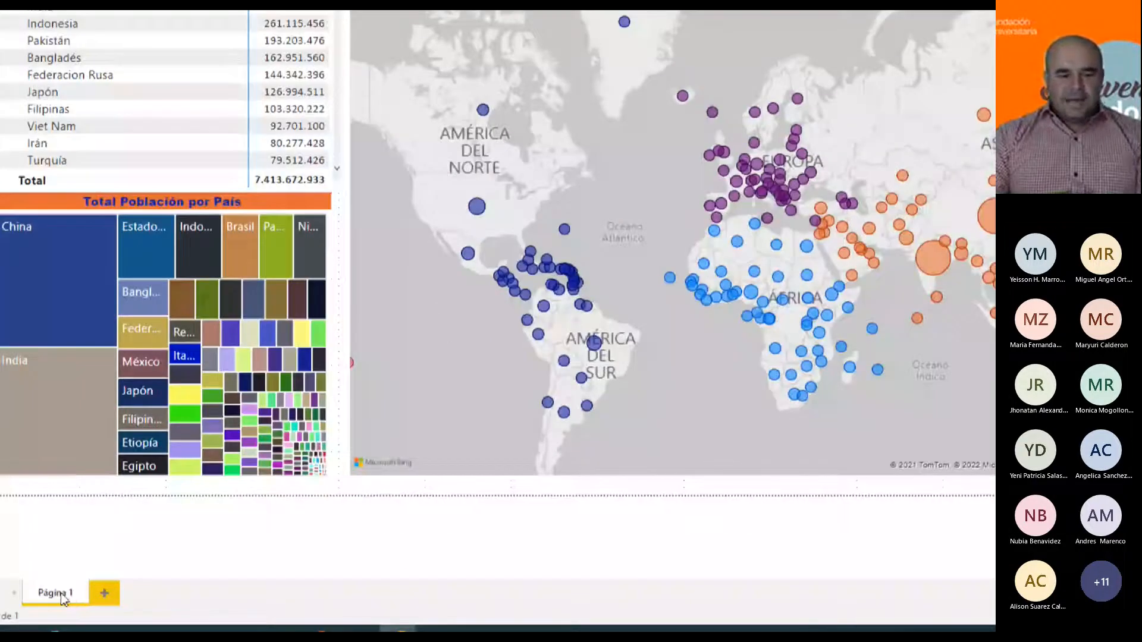
# Duplicate the Página 1 report page with all its visuals and return to the original page
pyautogui.rightClick(62, 596)
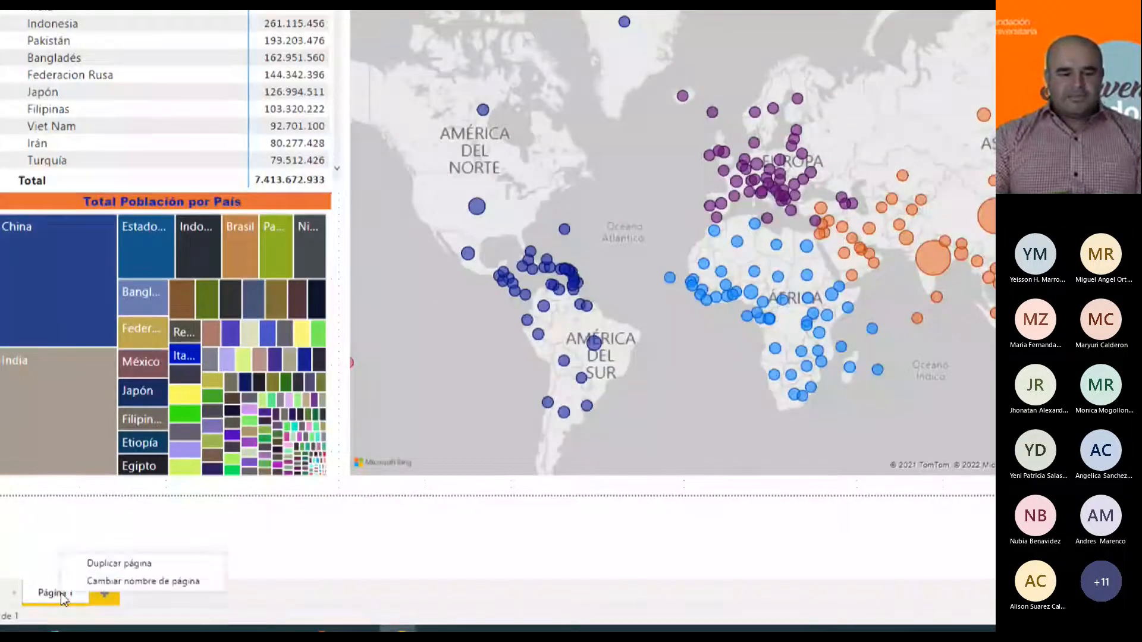
pyautogui.click(99, 567)
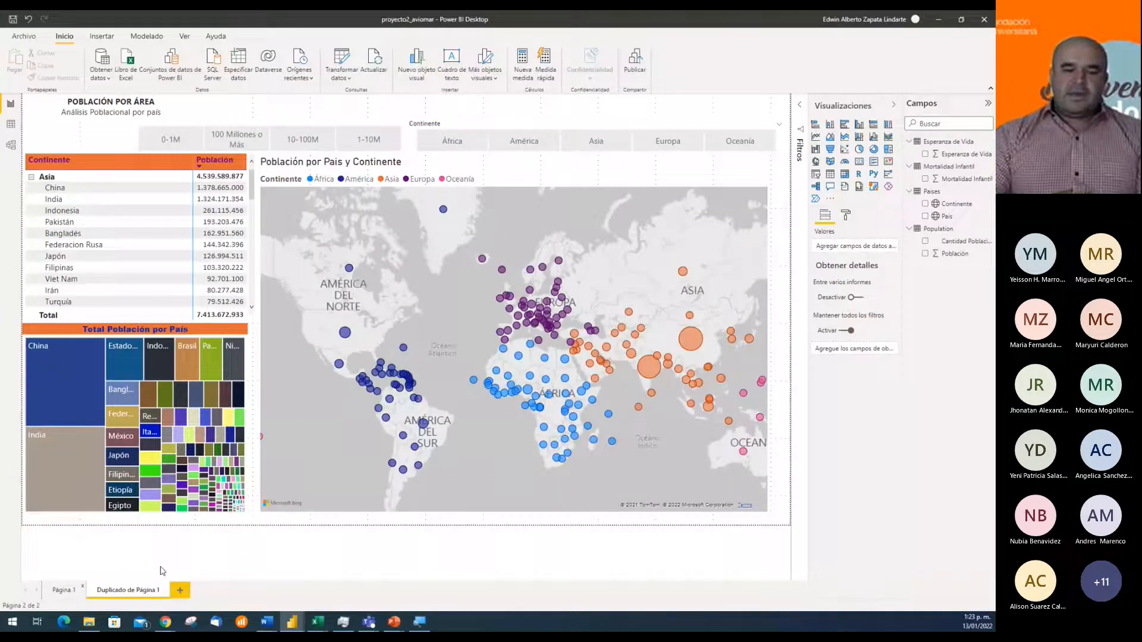
pyautogui.click(61, 590)
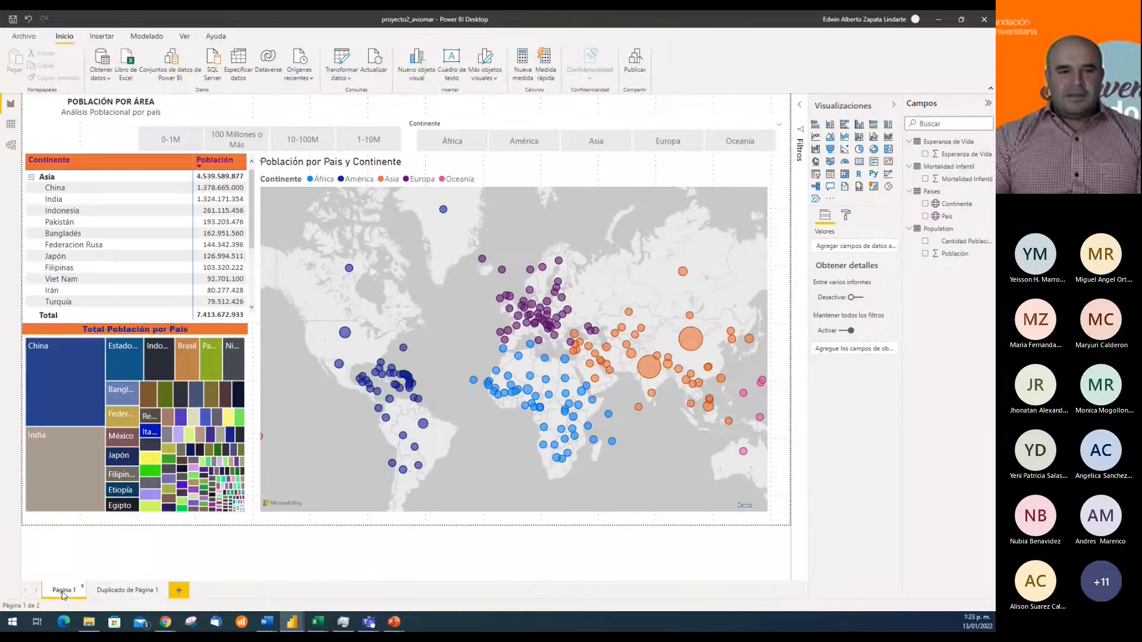
# Rename the original report page Página 1 as "Población por Área"
pyautogui.doubleClick(64, 590)
pyautogui.press('Escape')
pyautogui.doubleClick(67, 591)
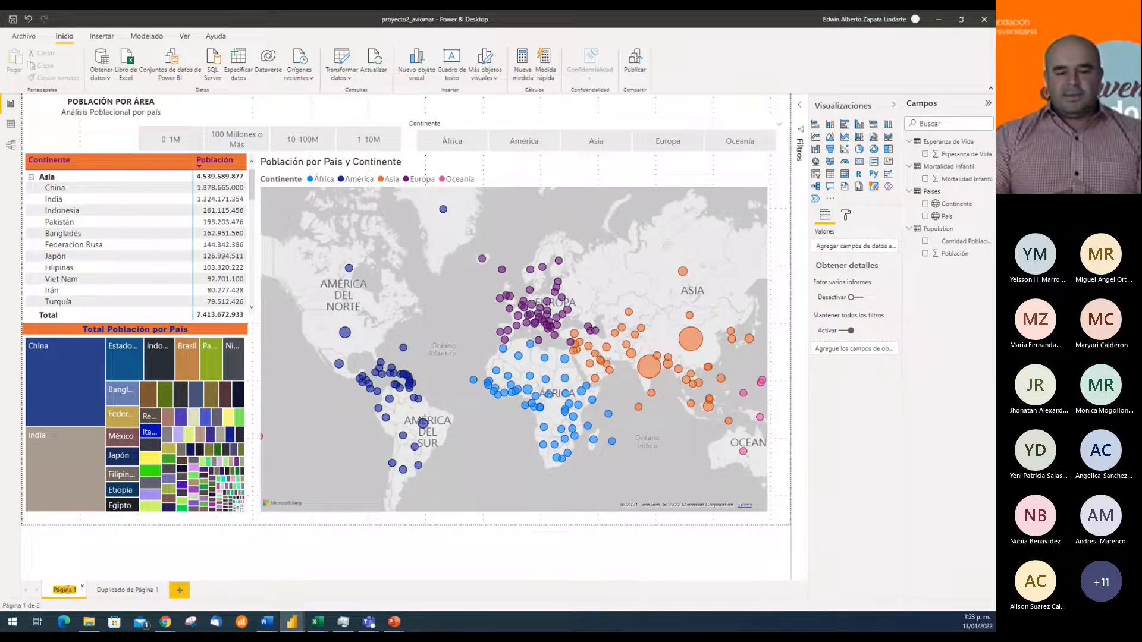
pyautogui.rightClick(68, 592)
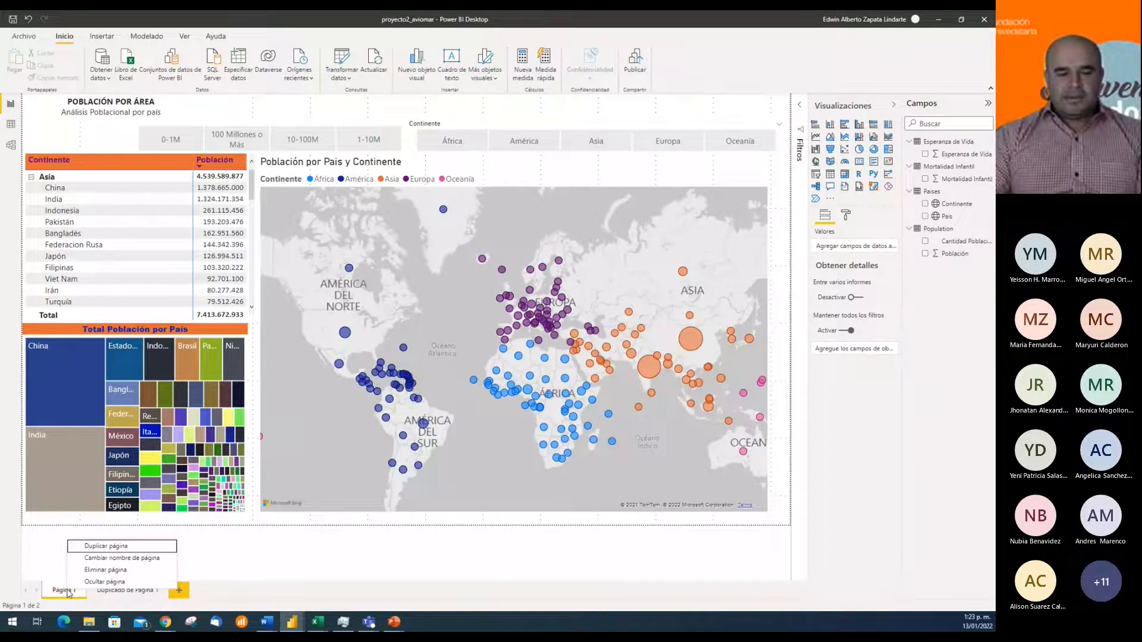
pyautogui.click(111, 559)
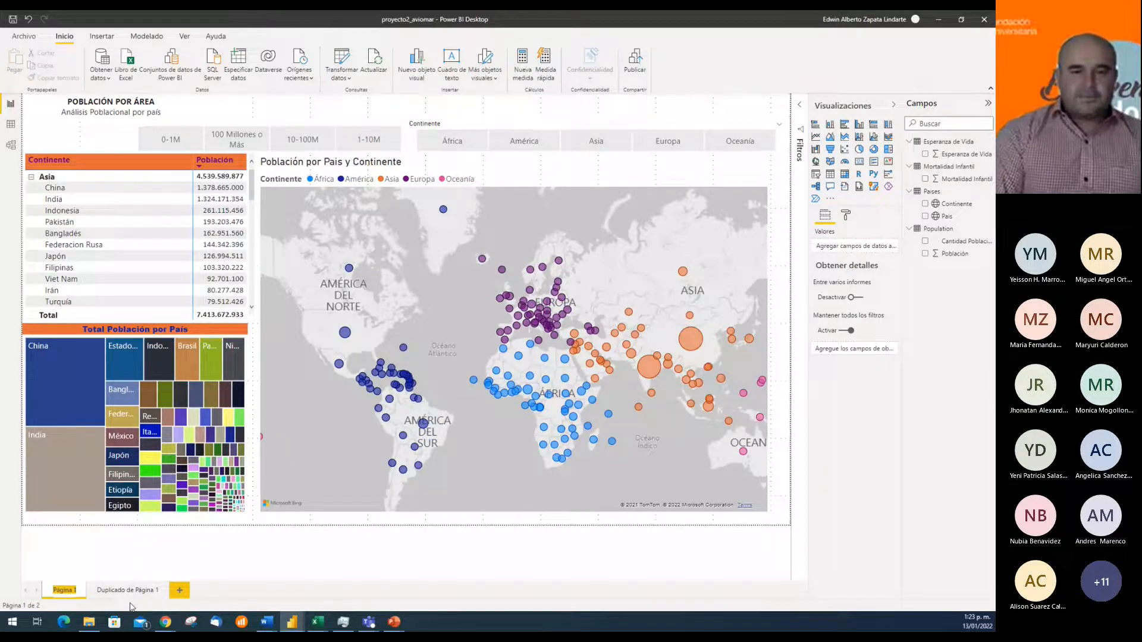
pyautogui.write('Pobla')
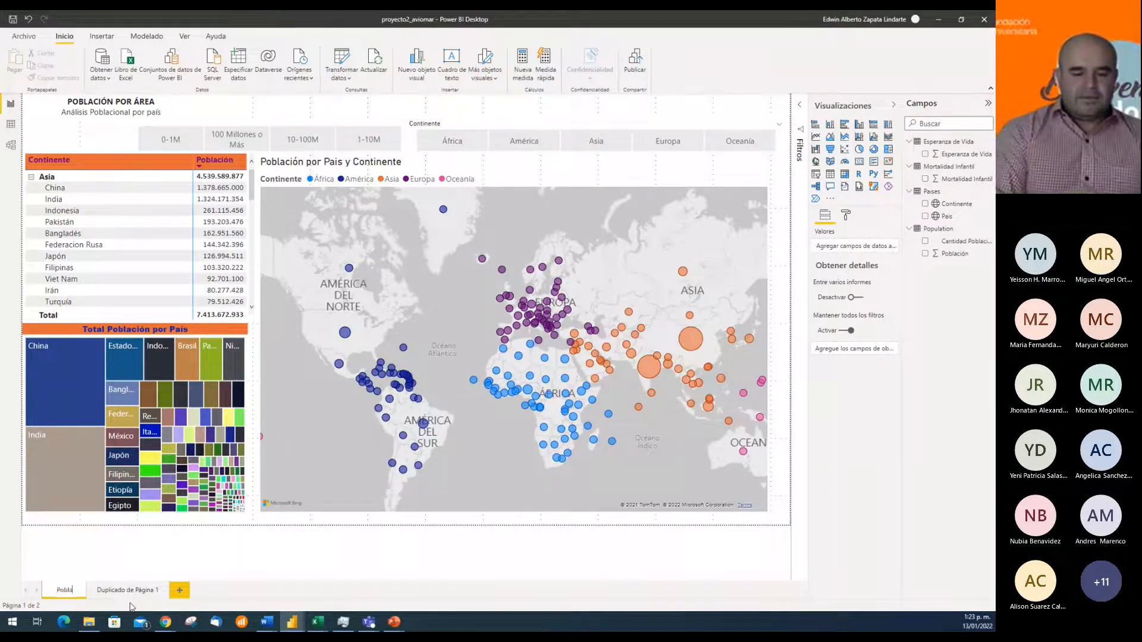
pyautogui.write('ción por Á')
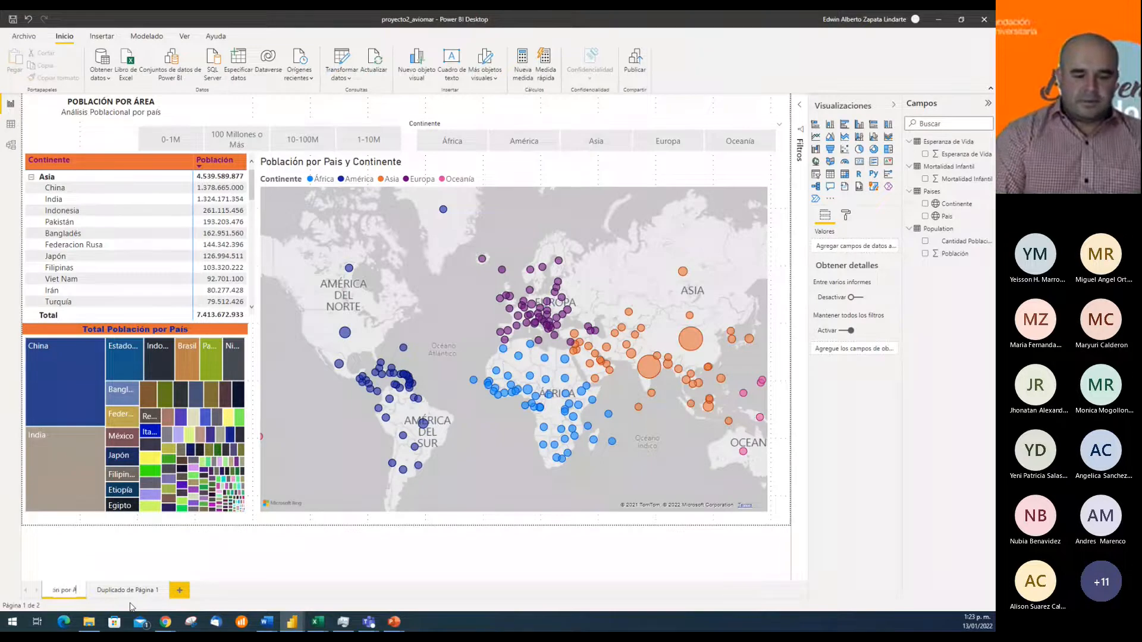
pyautogui.write(' Área')
pyautogui.press('Return')
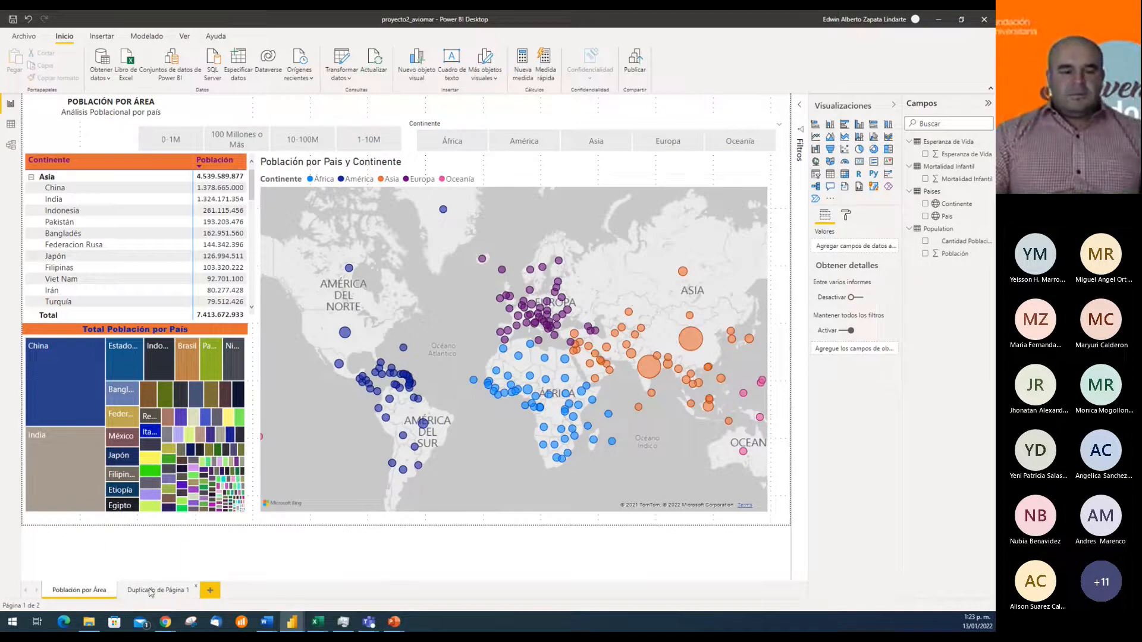
# Rename the duplicated report page as "Indicadores Munidales"
pyautogui.click(149, 589)
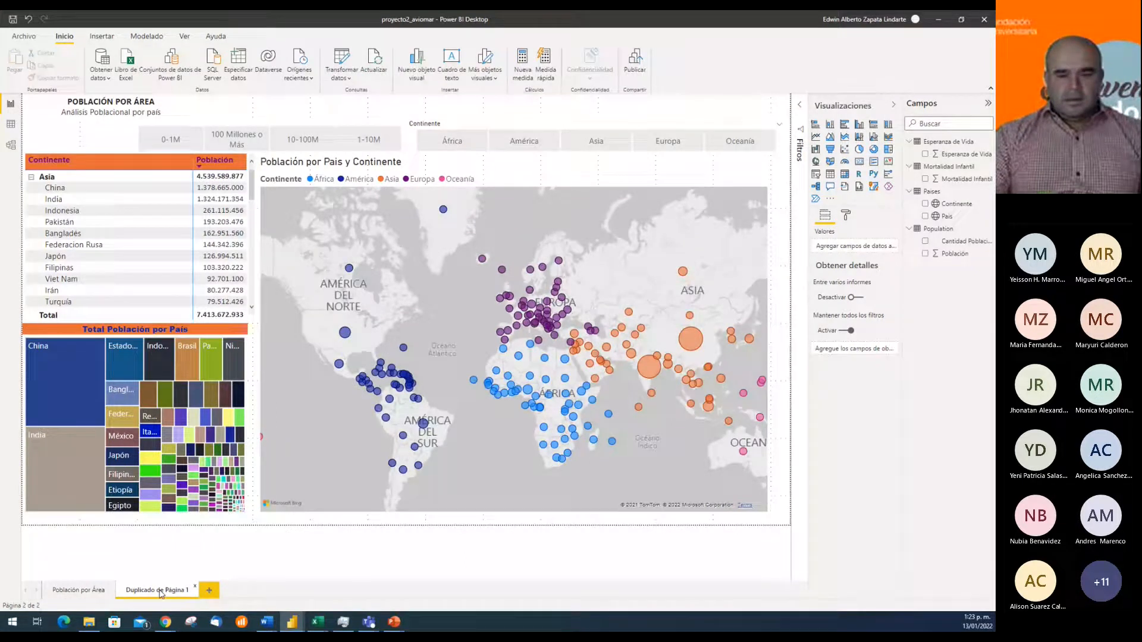
pyautogui.doubleClick(160, 591)
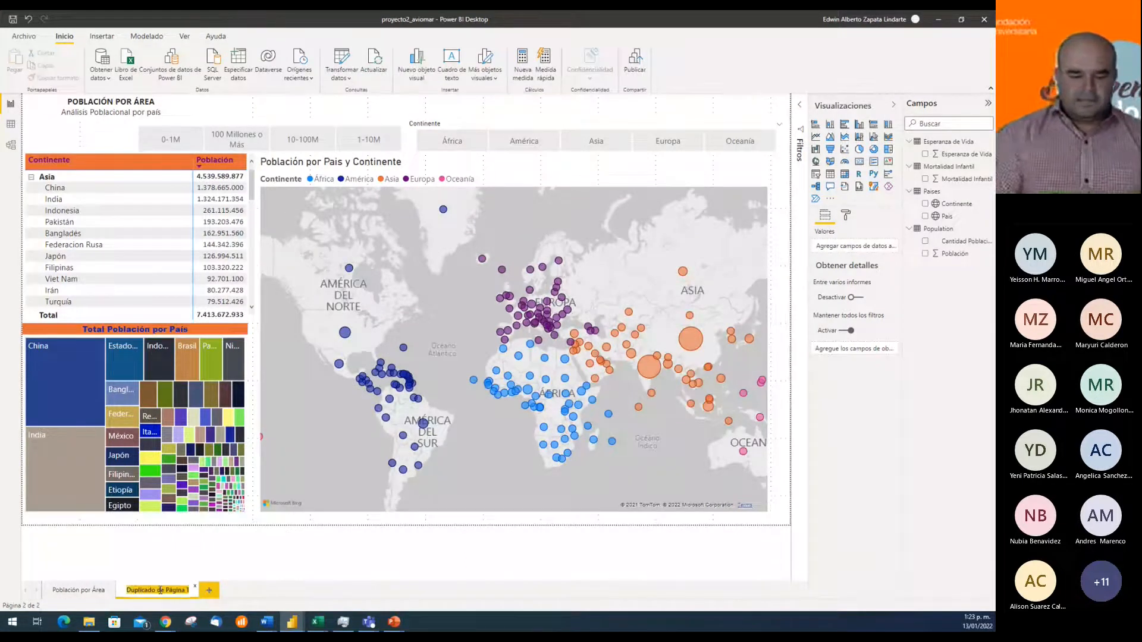
pyautogui.press('BackSpace')
pyautogui.write('Indicadores')
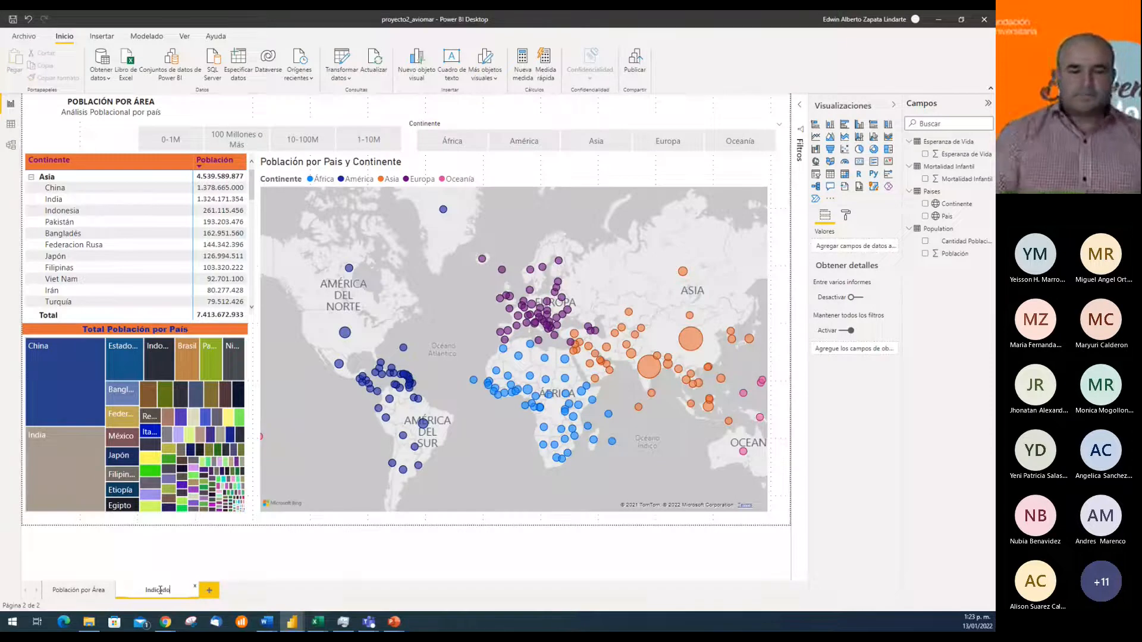
pyautogui.press('Return')
pyautogui.doubleClick(161, 592)
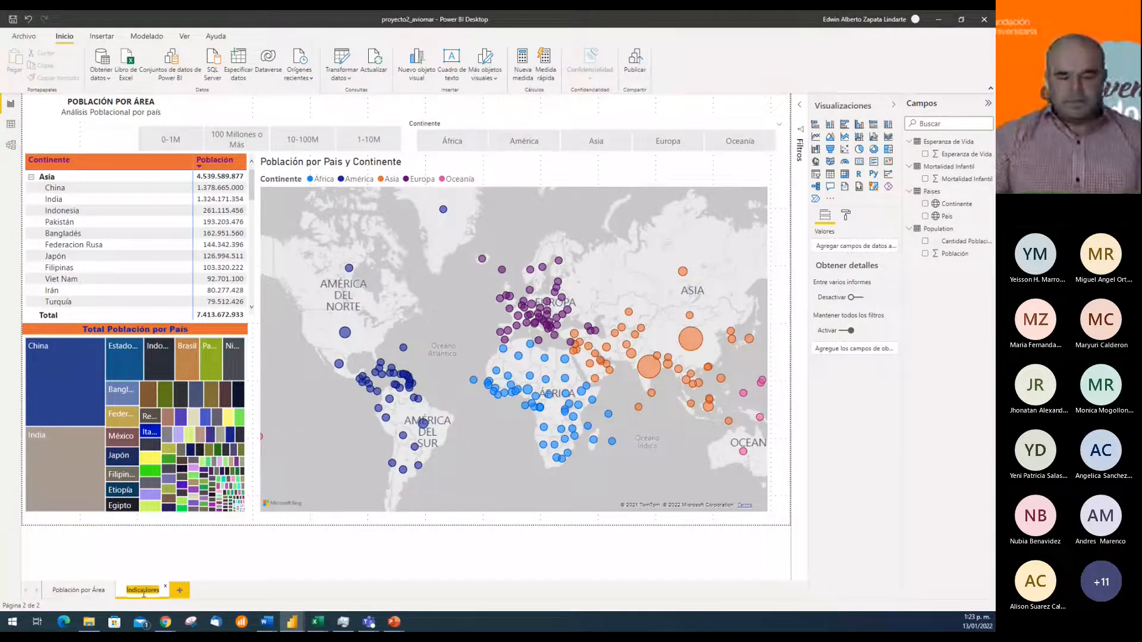
pyautogui.press('Return')
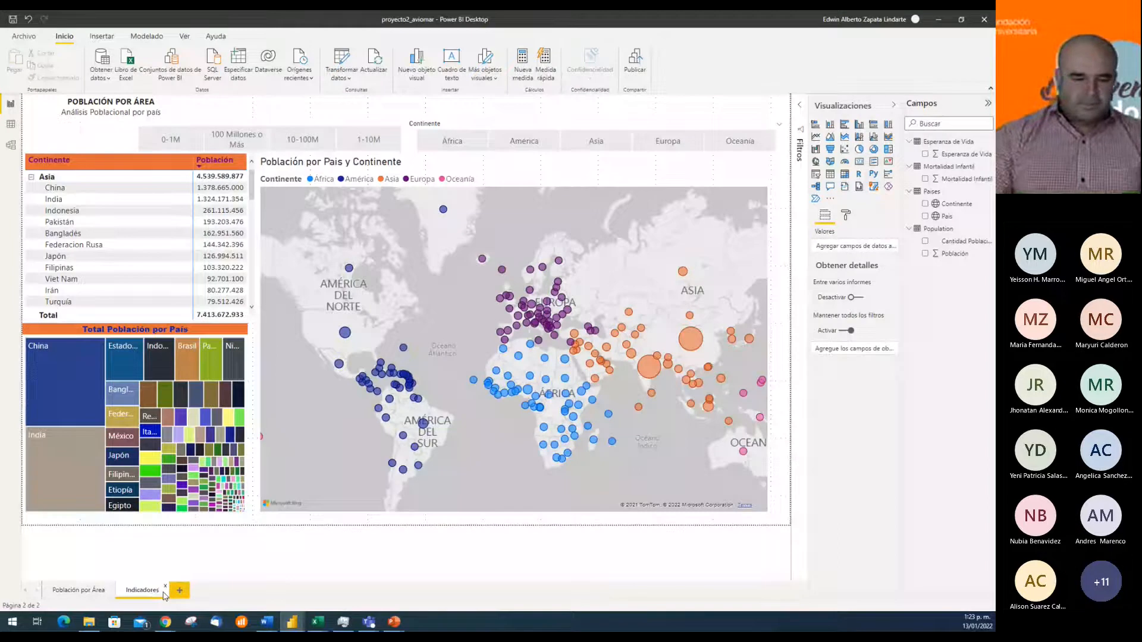
pyautogui.doubleClick(158, 592)
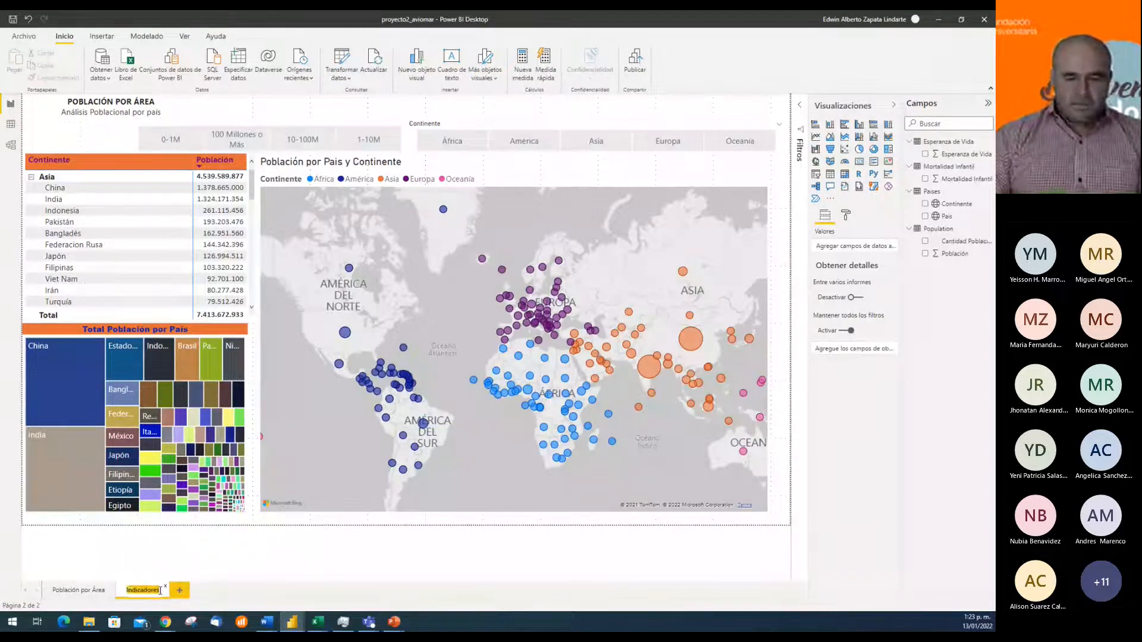
pyautogui.click(160, 591)
pyautogui.write('Mun')
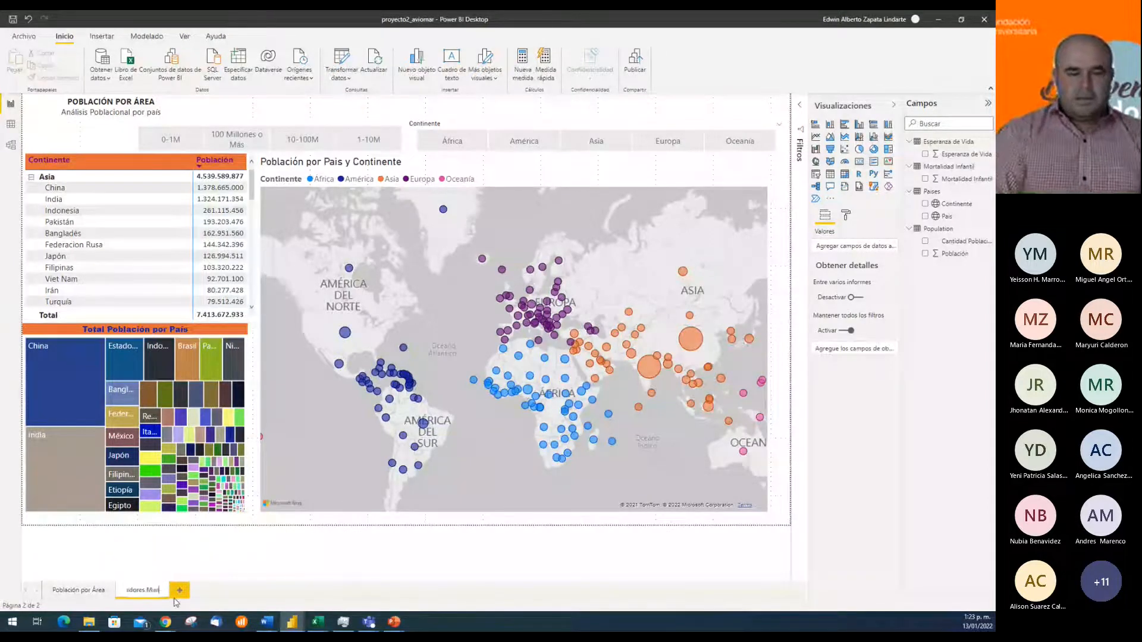
pyautogui.write('diale')
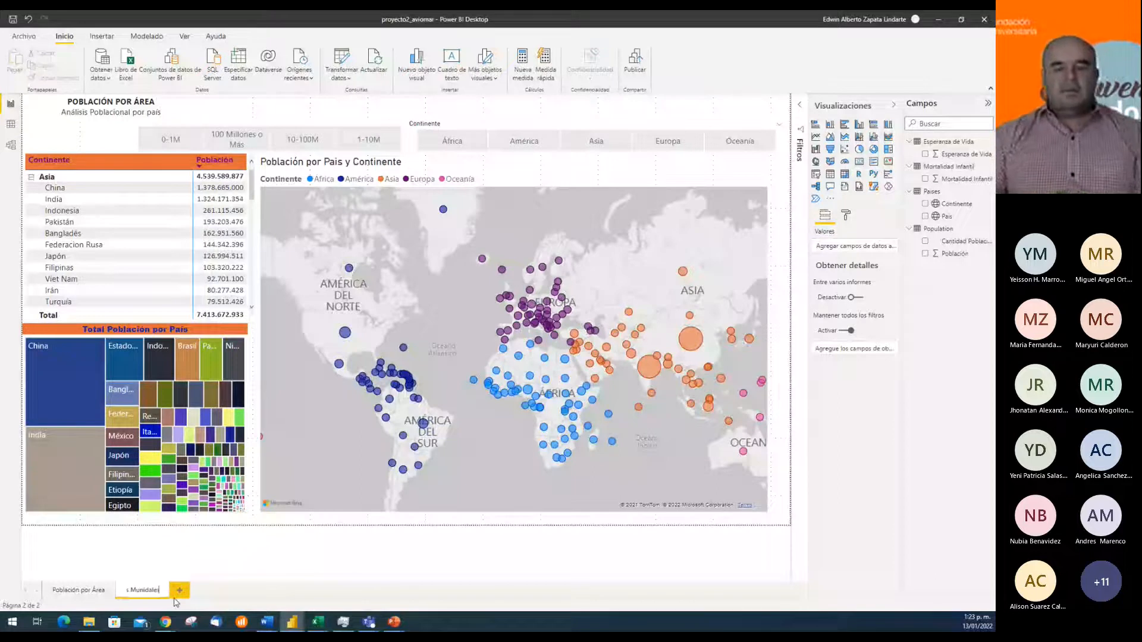
pyautogui.write('s')
pyautogui.press('Return')
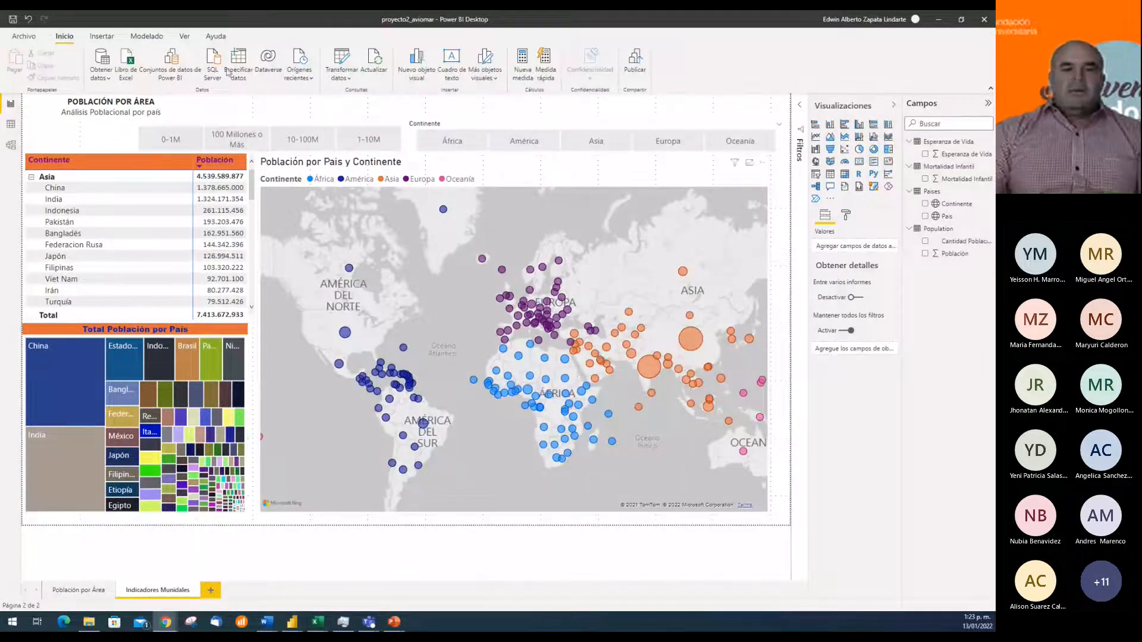
# Delete the POBLACIÓN POR ÁREA title text box from the Indicadores Munidales page
pyautogui.click(191, 109)
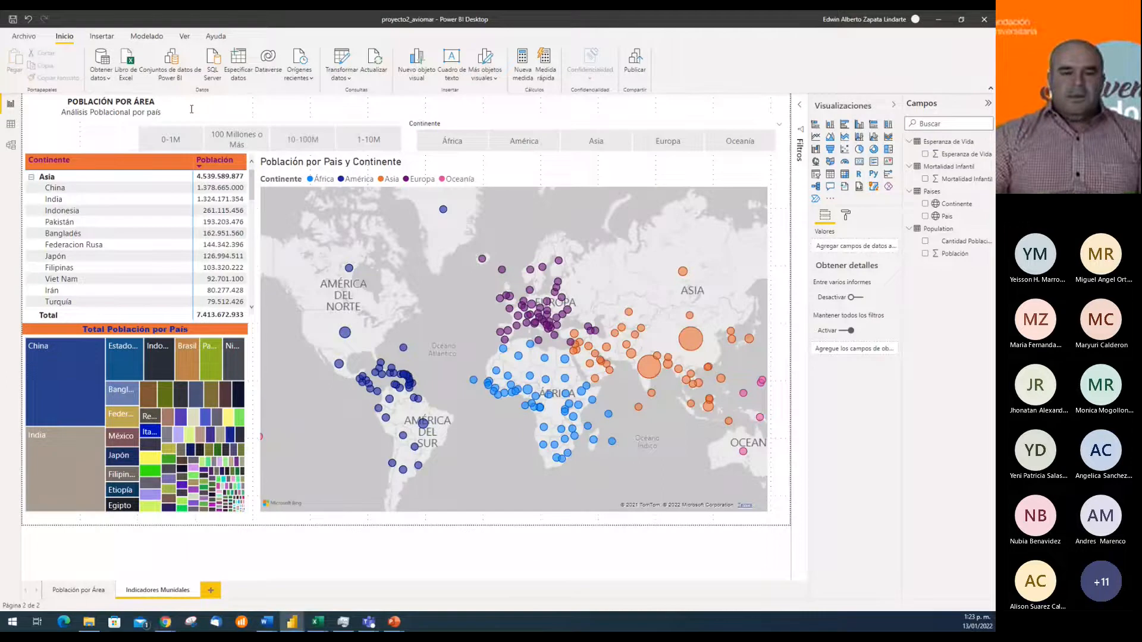
pyautogui.click(192, 110)
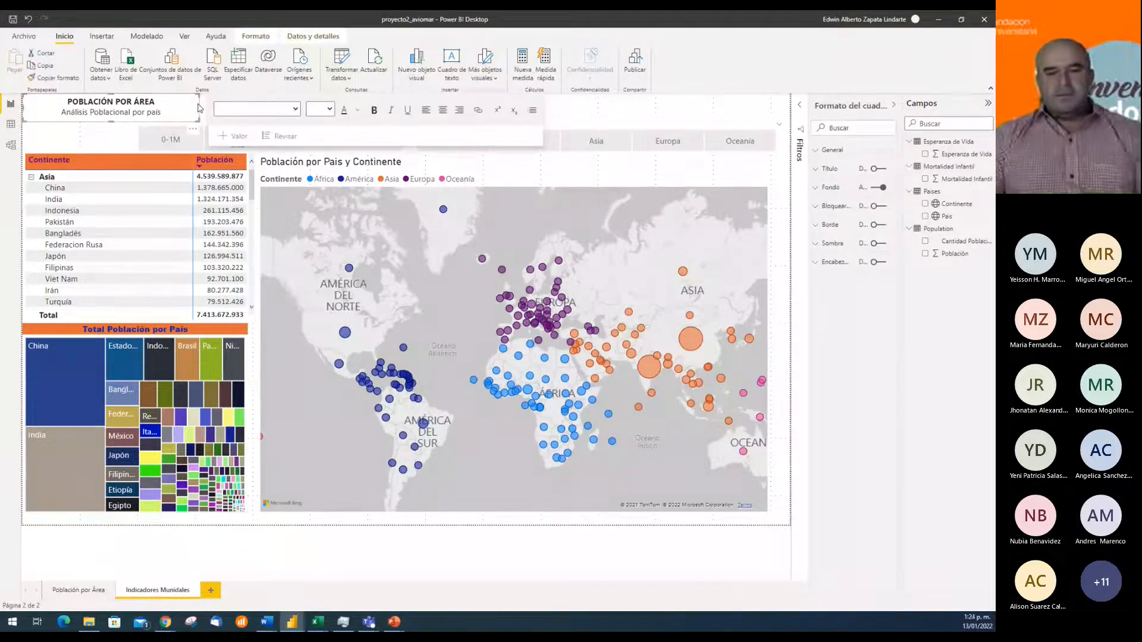
pyautogui.press('Delete')
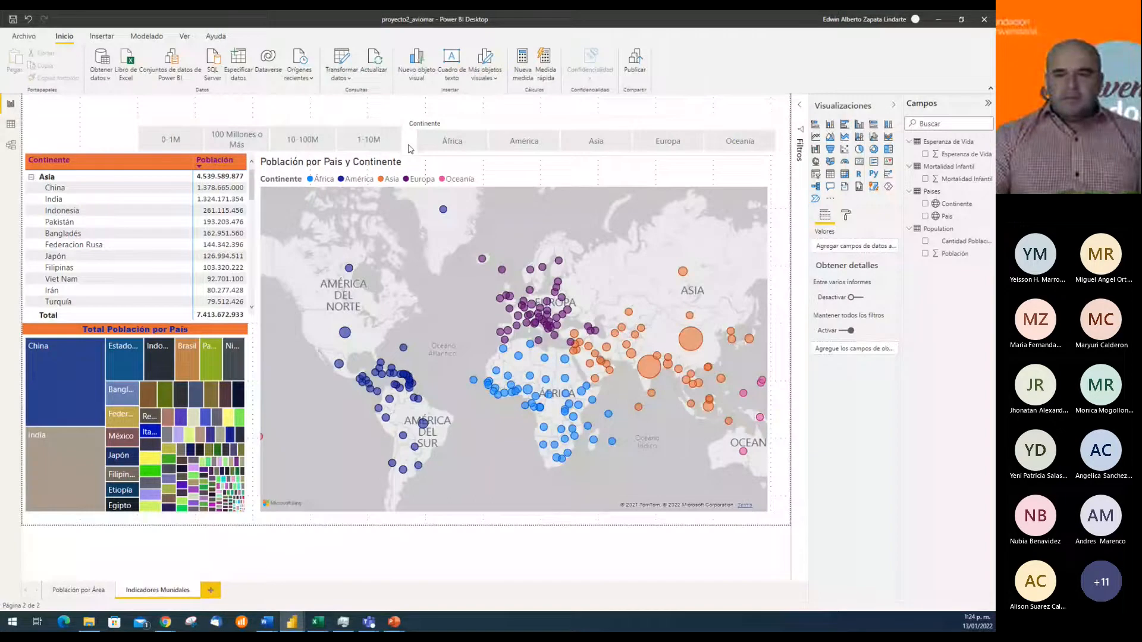
# Move the Continente slicer and the population range slicer slightly up so they sit roughly level above the visuals
pyautogui.moveTo(482, 123); pyautogui.dragTo(483, 111)
pyautogui.click(338, 126)
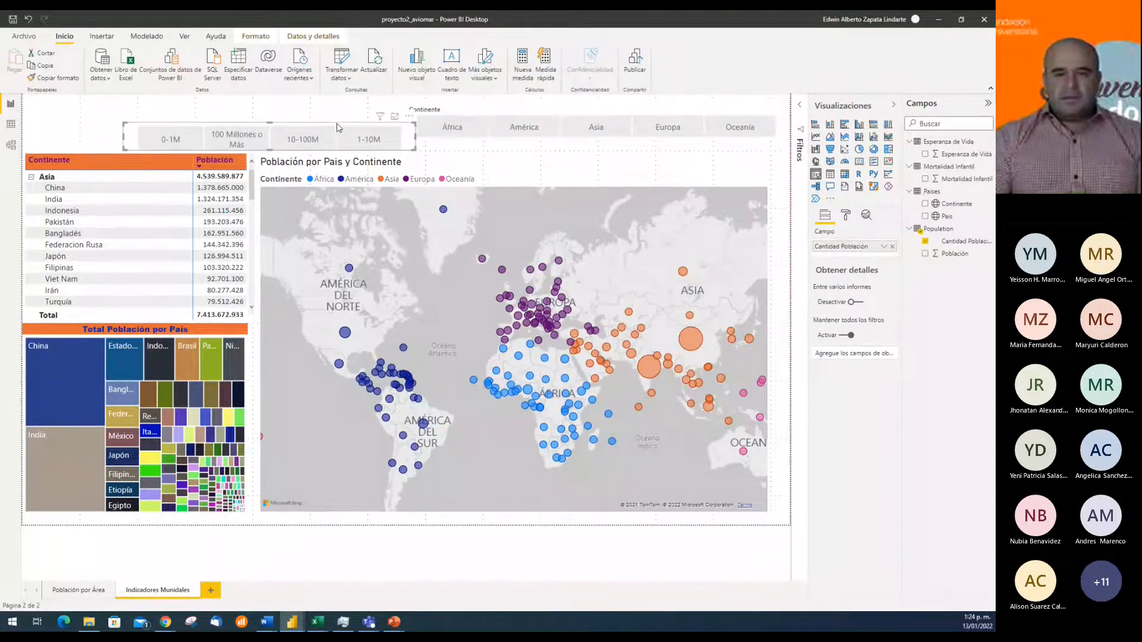
pyautogui.press('Up')
pyautogui.press('Up')
pyautogui.press('Up')
pyautogui.press('Up')
pyautogui.press('Left')
pyautogui.press('Down')
pyautogui.press('Down')
pyautogui.press('Left')
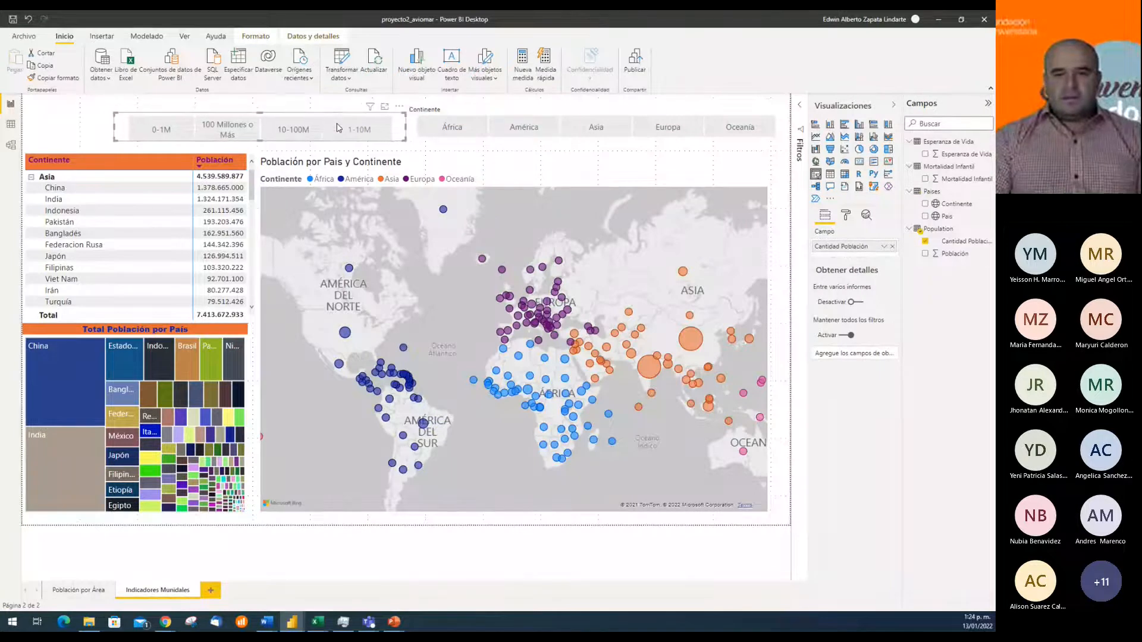
pyautogui.press('Up')
pyautogui.press('Right')
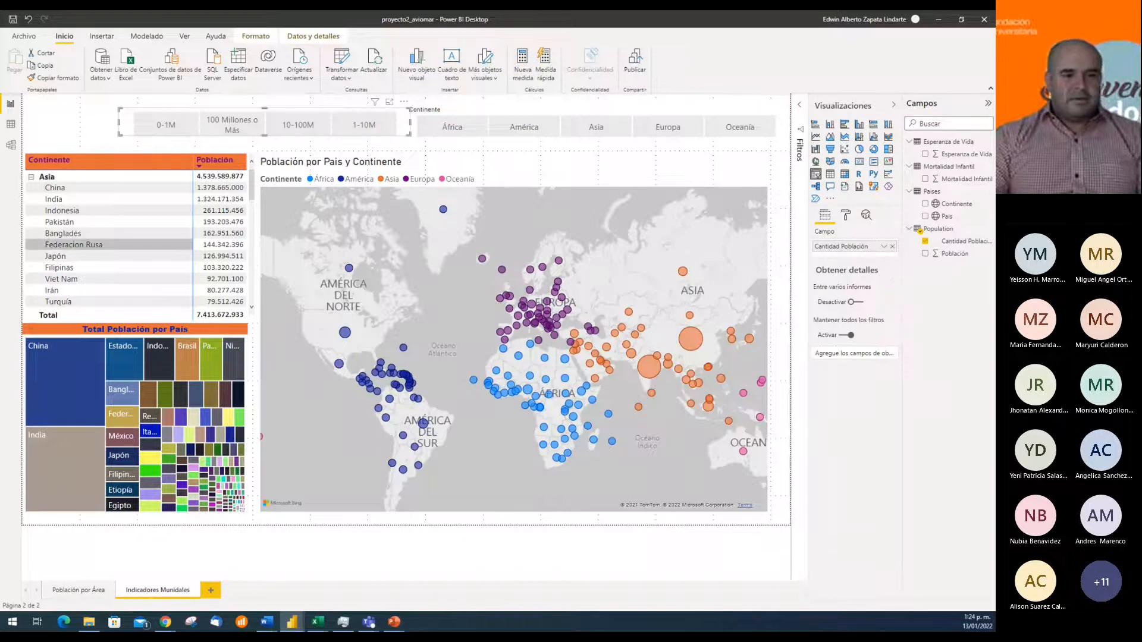
pyautogui.click(507, 149)
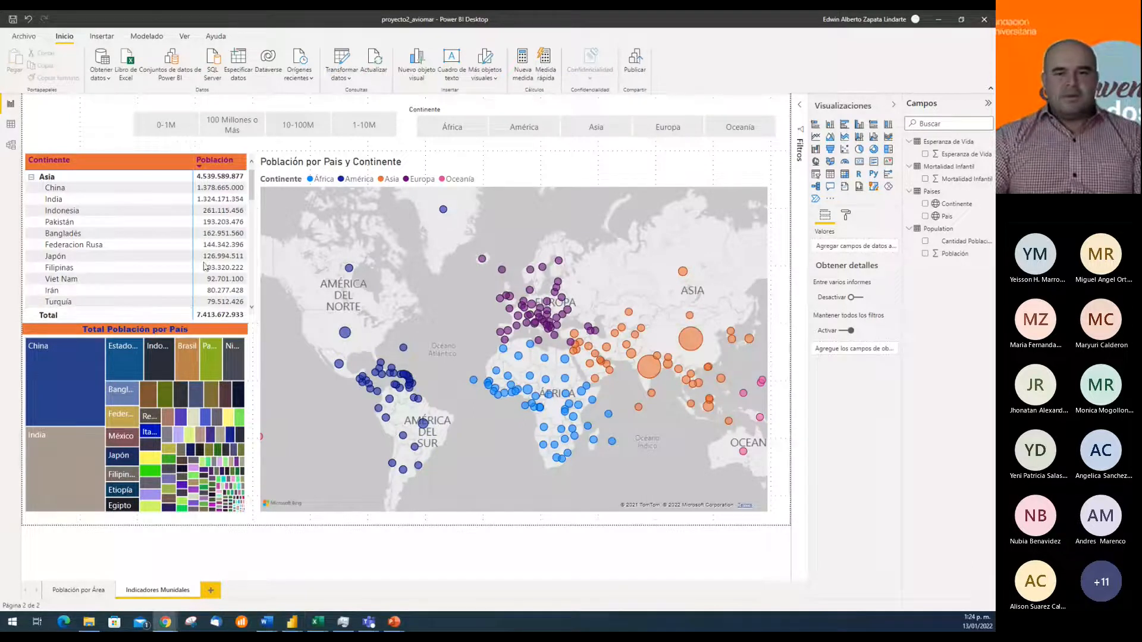
# Narrow the Población por País y Continente map from its left edge and widen the population matrix into the freed space
pyautogui.click(505, 167)
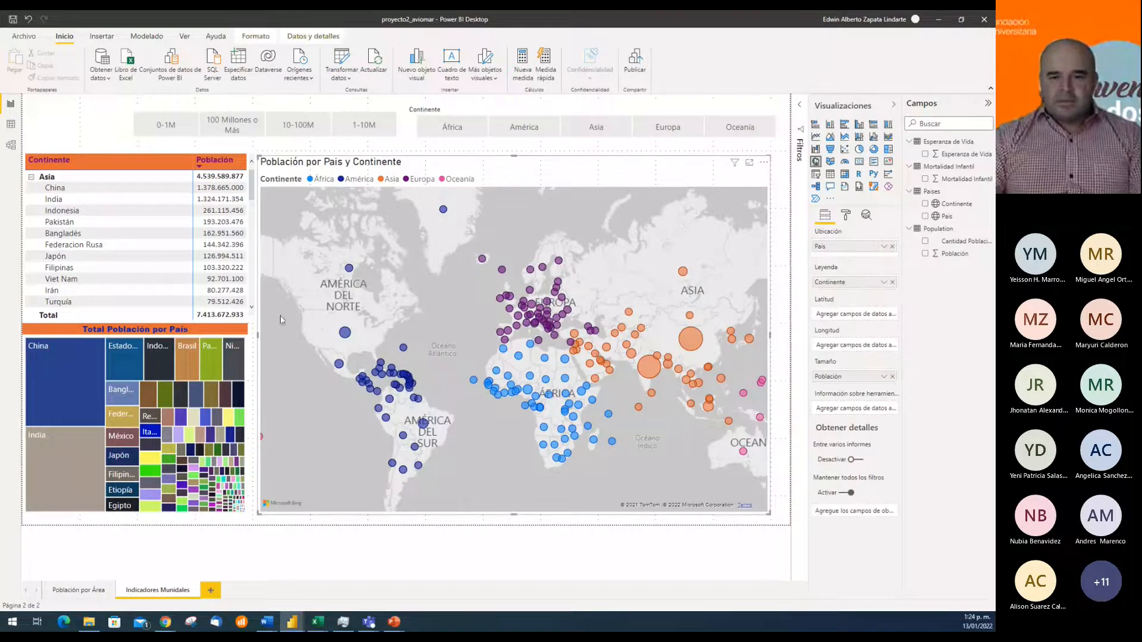
pyautogui.moveTo(257, 335); pyautogui.dragTo(387, 355)
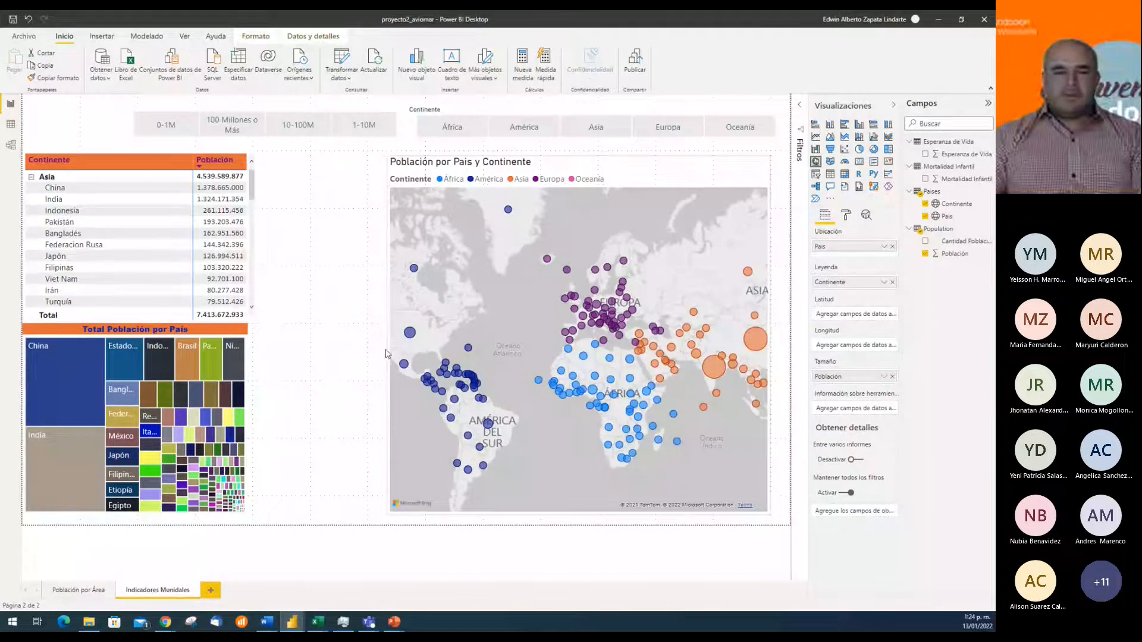
pyautogui.click(140, 153)
pyautogui.moveTo(257, 238); pyautogui.dragTo(384, 255)
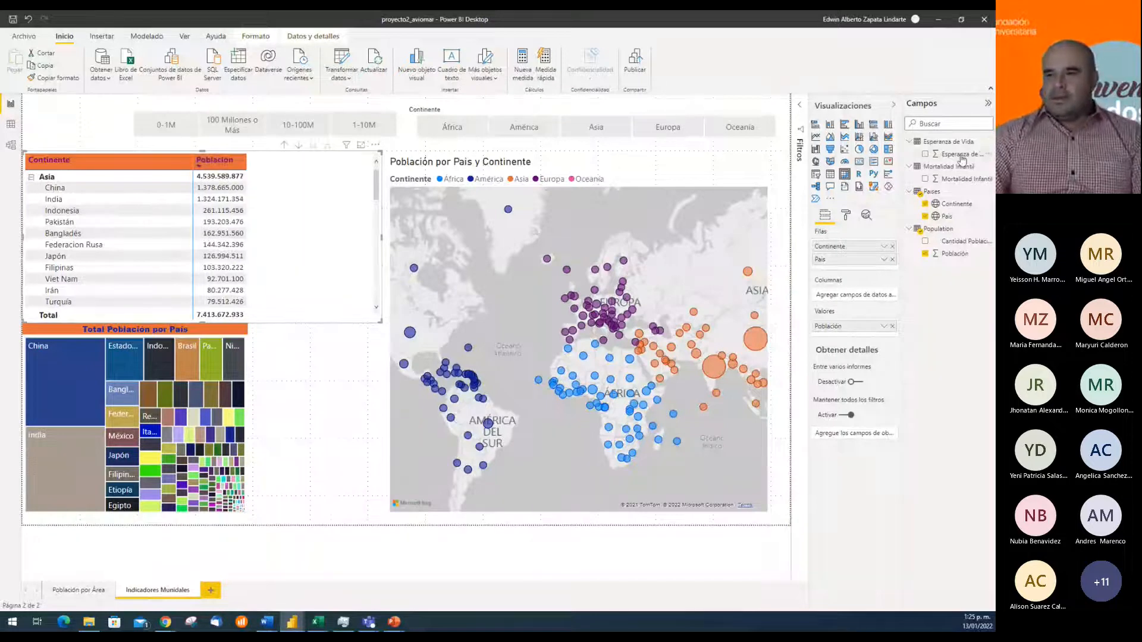
# Try Esperanza de Vida as the column field of the population matrix, and remove it again
pyautogui.moveTo(962, 159); pyautogui.dragTo(872, 298)
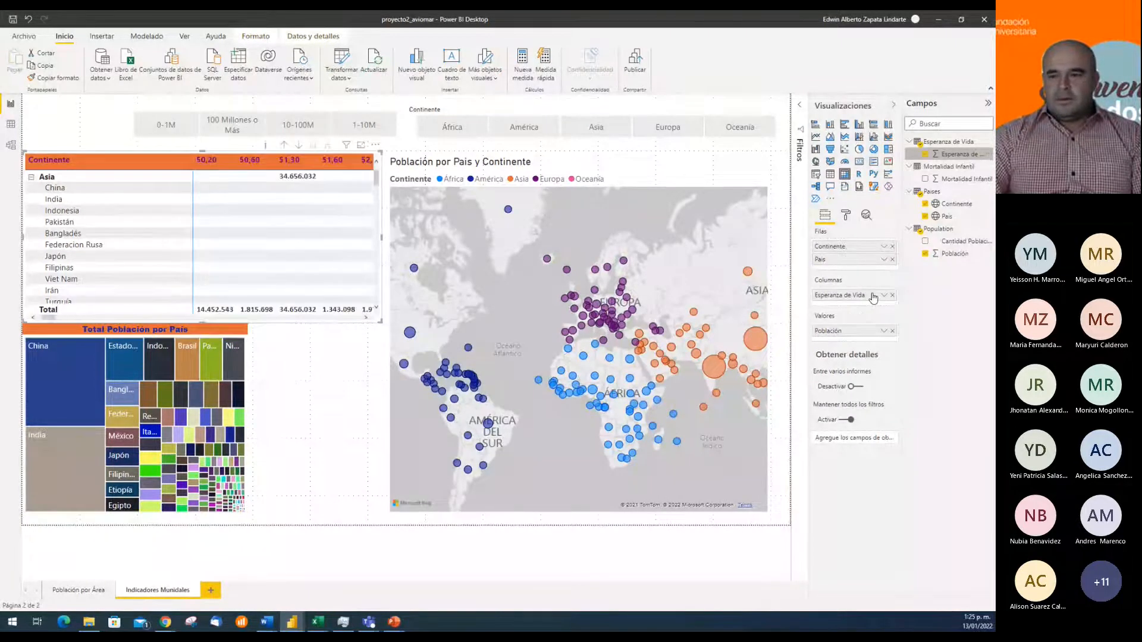
pyautogui.click(893, 296)
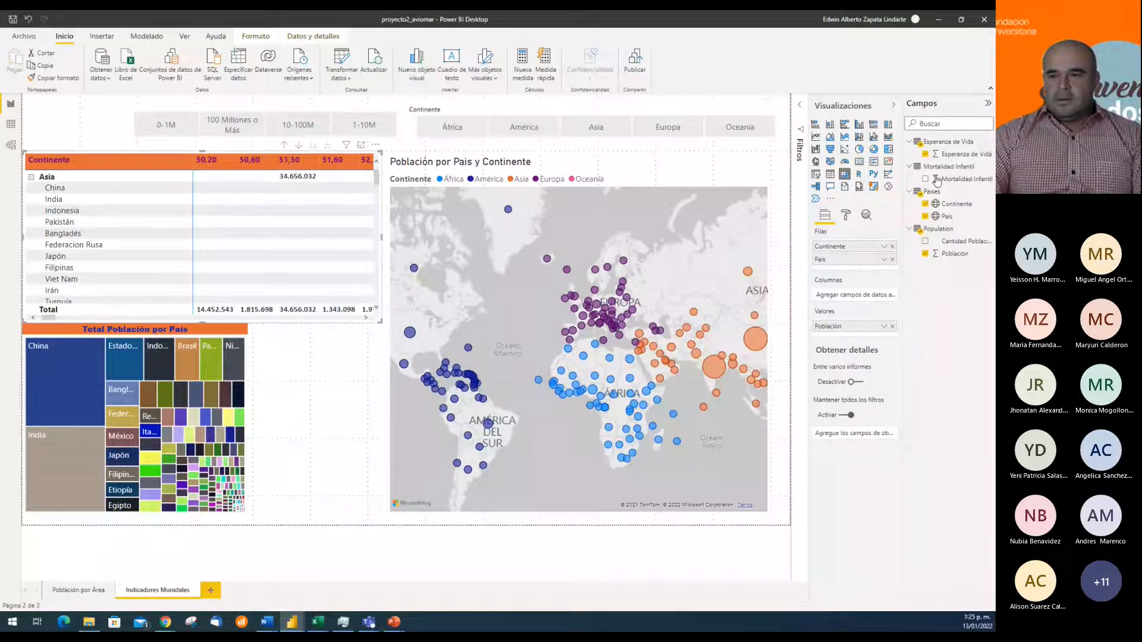
# Add Esperanza de Vida and Mortalidad Infantil as values in the population matrix and narrow their columns so the headers wrap
pyautogui.moveTo(960, 154); pyautogui.dragTo(865, 339)
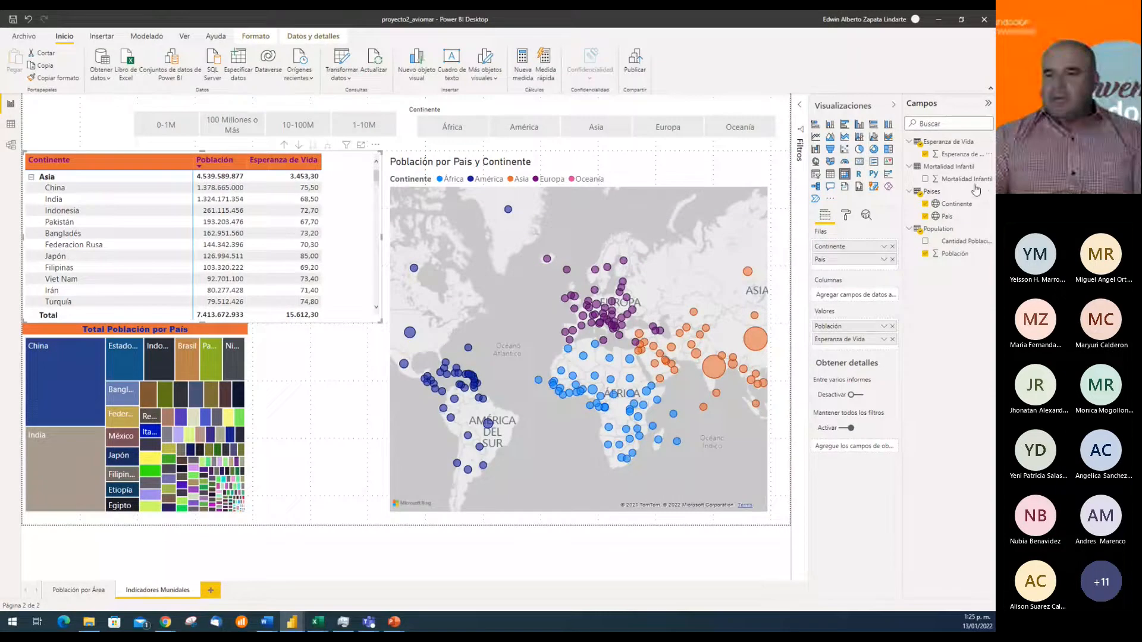
pyautogui.moveTo(963, 179); pyautogui.dragTo(881, 351)
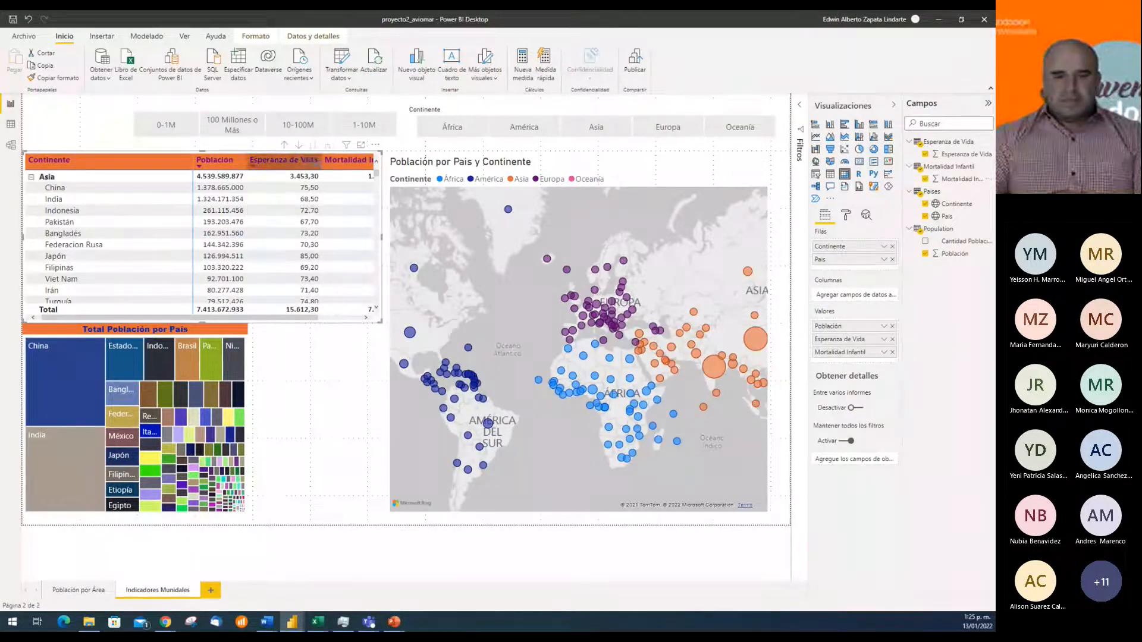
pyautogui.moveTo(322, 160); pyautogui.dragTo(307, 165)
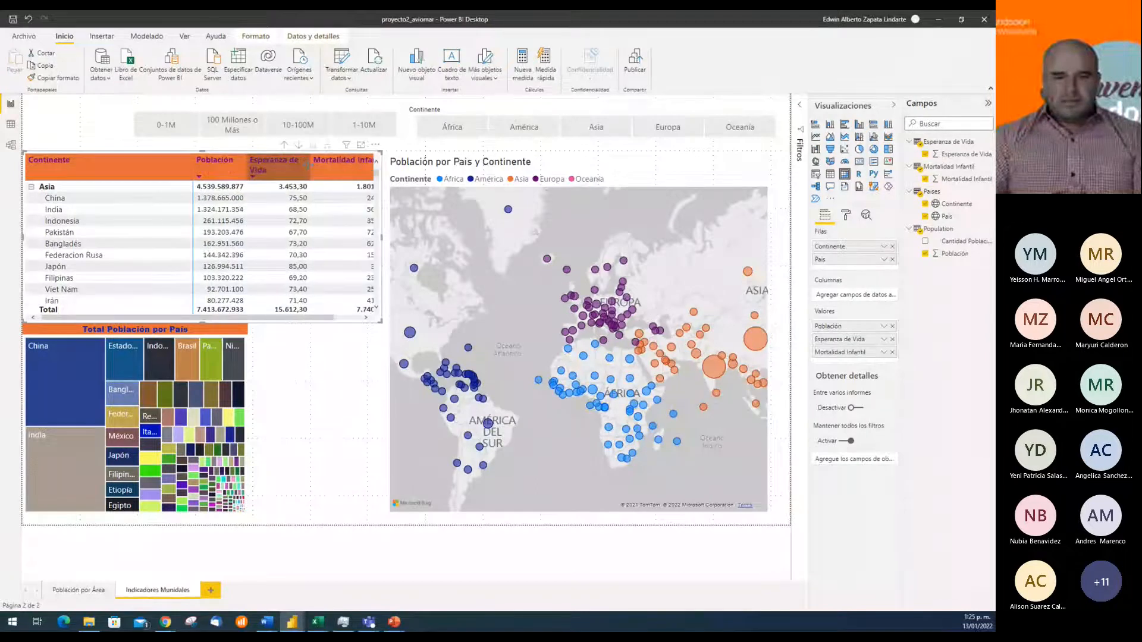
pyautogui.moveTo(307, 165); pyautogui.dragTo(291, 167)
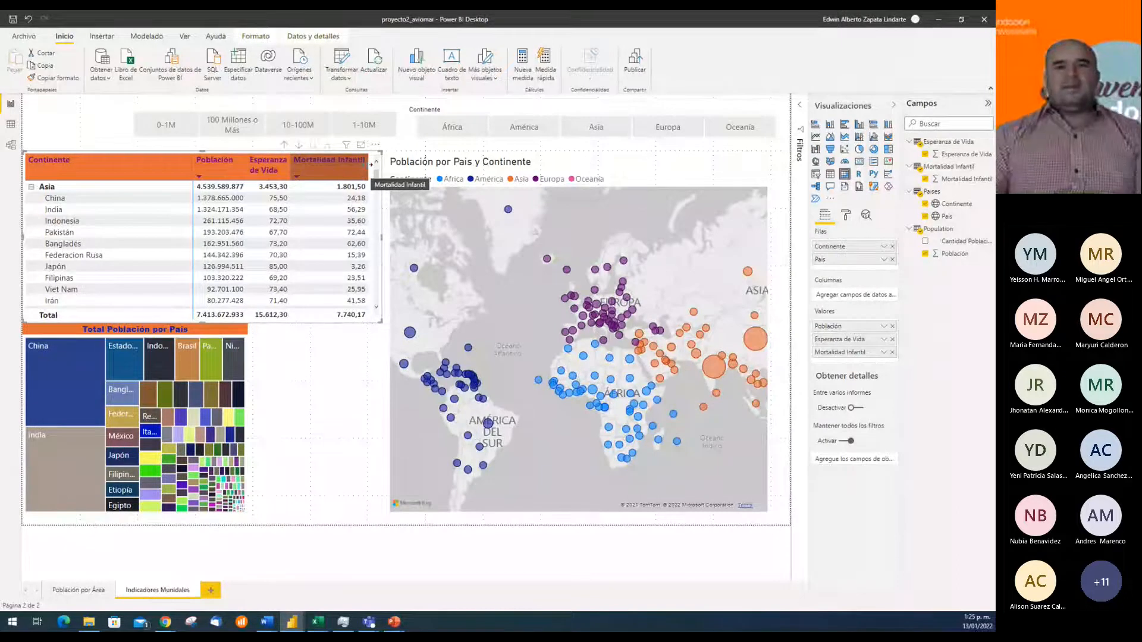
pyautogui.moveTo(370, 164); pyautogui.dragTo(338, 166)
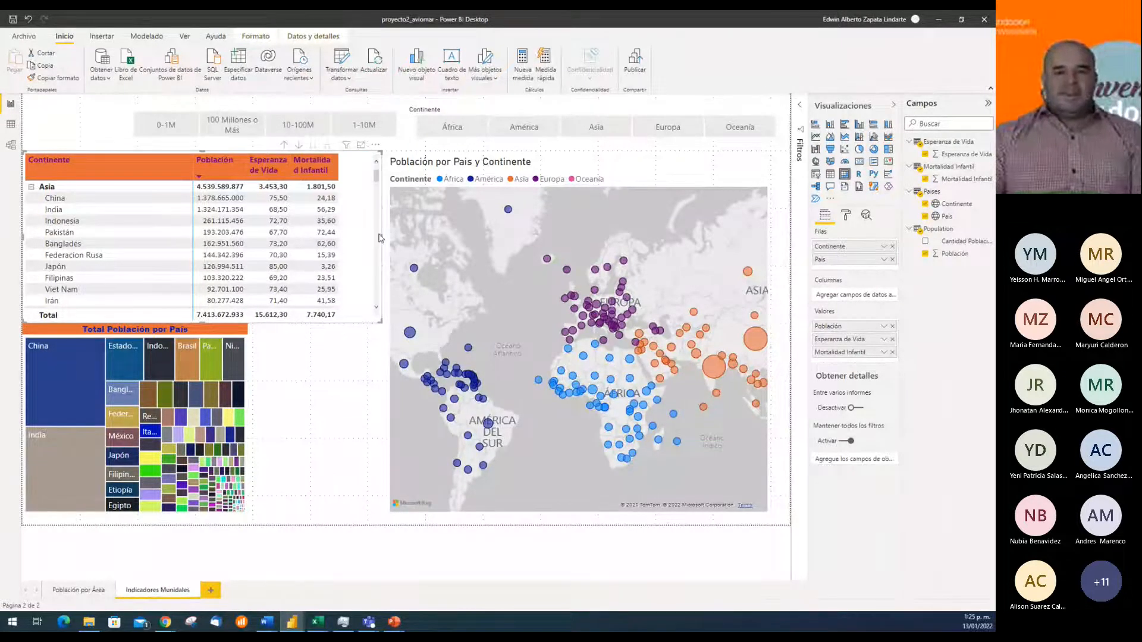
# Narrow the matrix visual from its right edge so its frame fits closer to the Mortalidad Infantil column
pyautogui.click(385, 239)
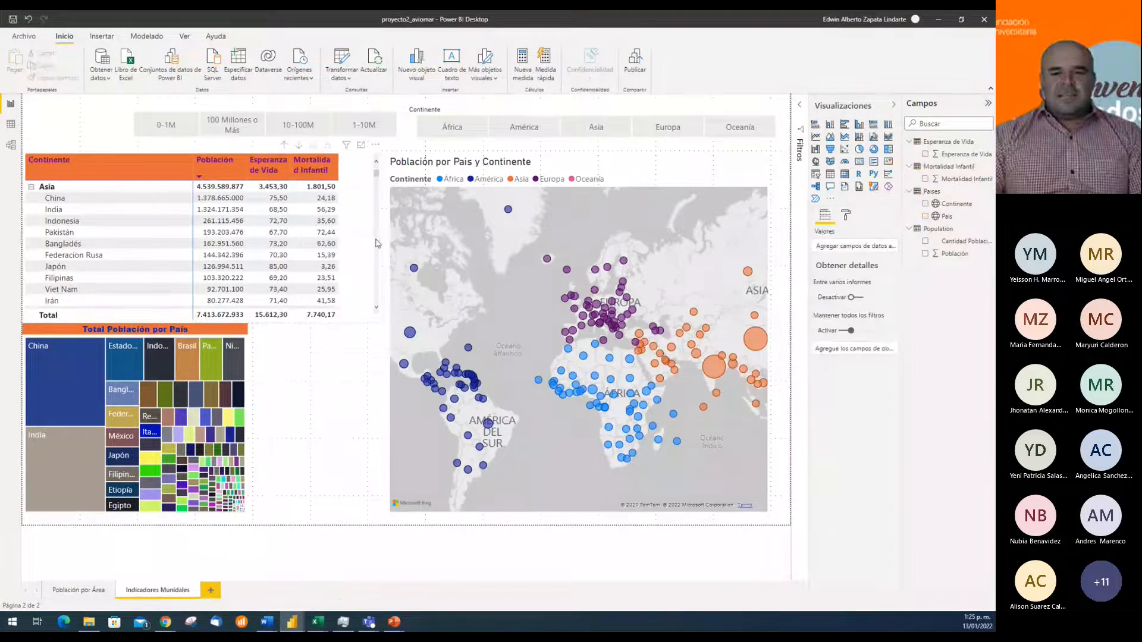
pyautogui.click(376, 243)
pyautogui.moveTo(382, 236); pyautogui.dragTo(361, 244)
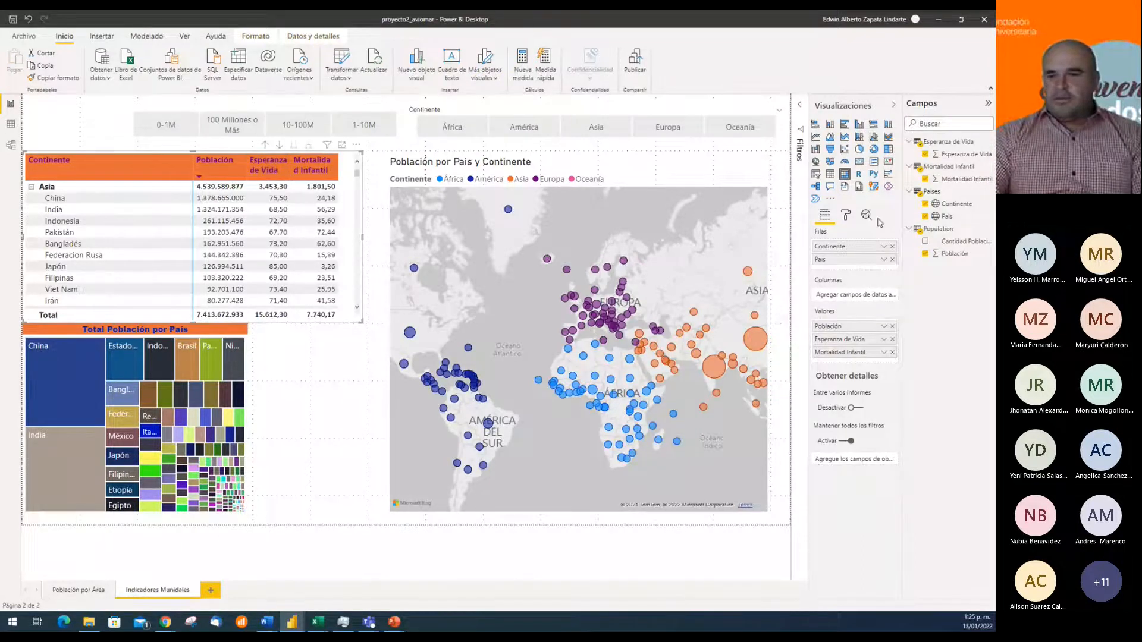
# Set the matrix's column headers to 8 pt text in a dark blue font color
pyautogui.click(846, 216)
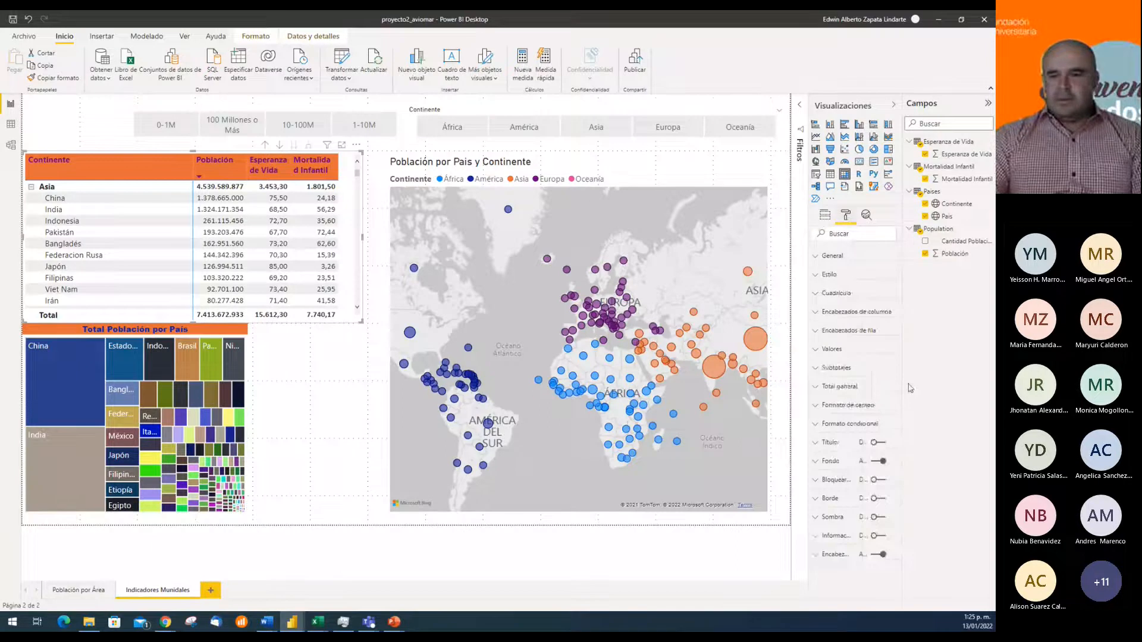
pyautogui.click(823, 312)
pyautogui.click(846, 515)
pyautogui.click(846, 516)
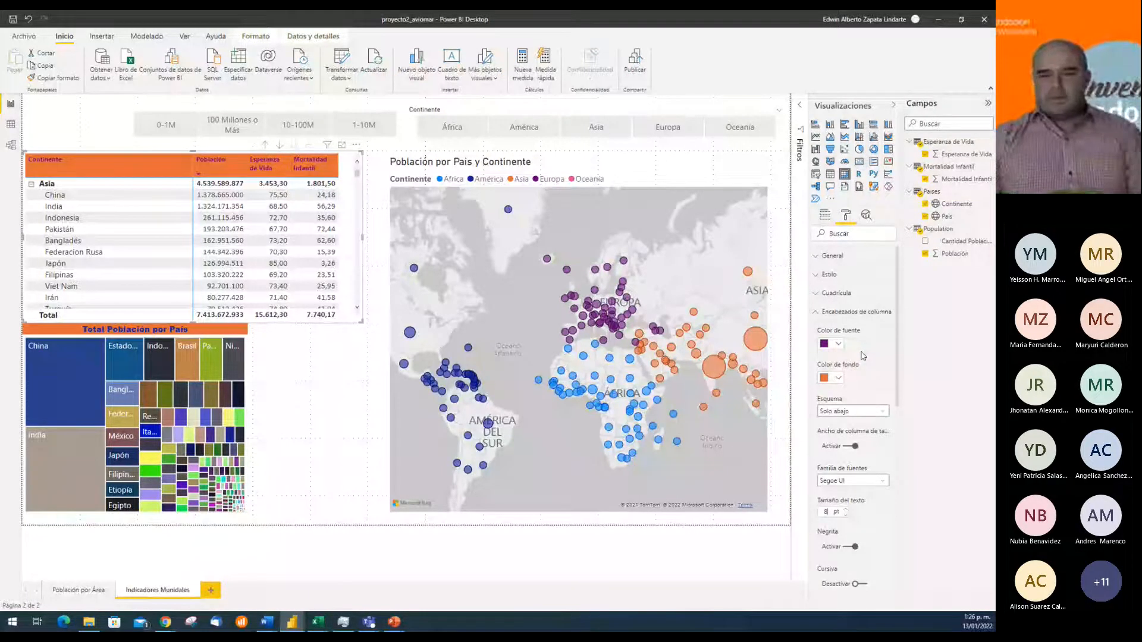
pyautogui.click(838, 345)
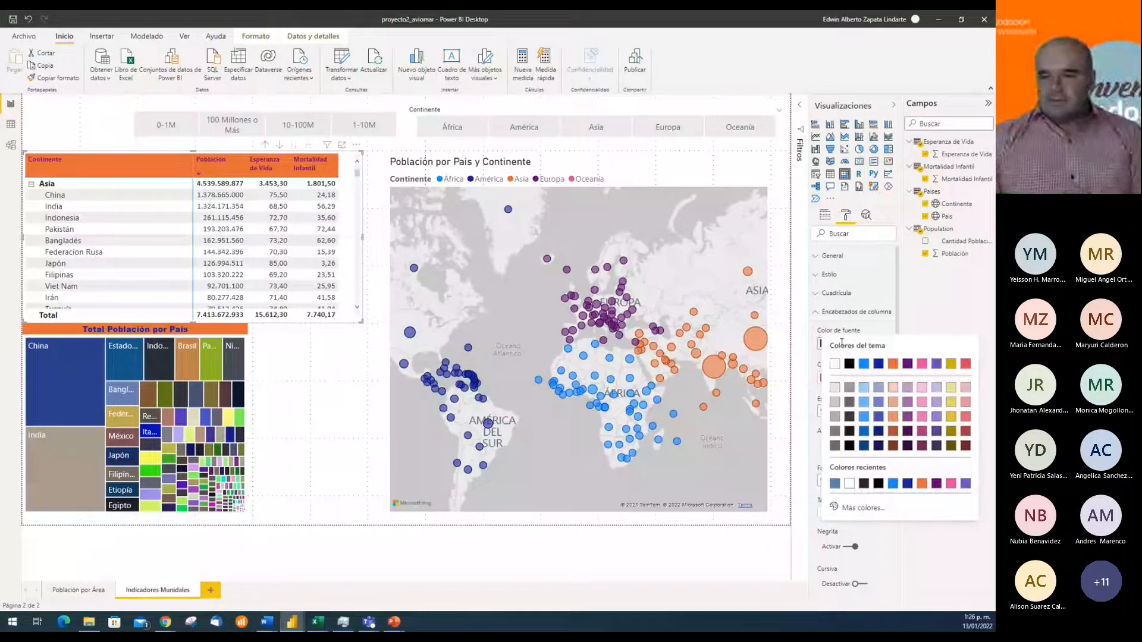
pyautogui.click(879, 433)
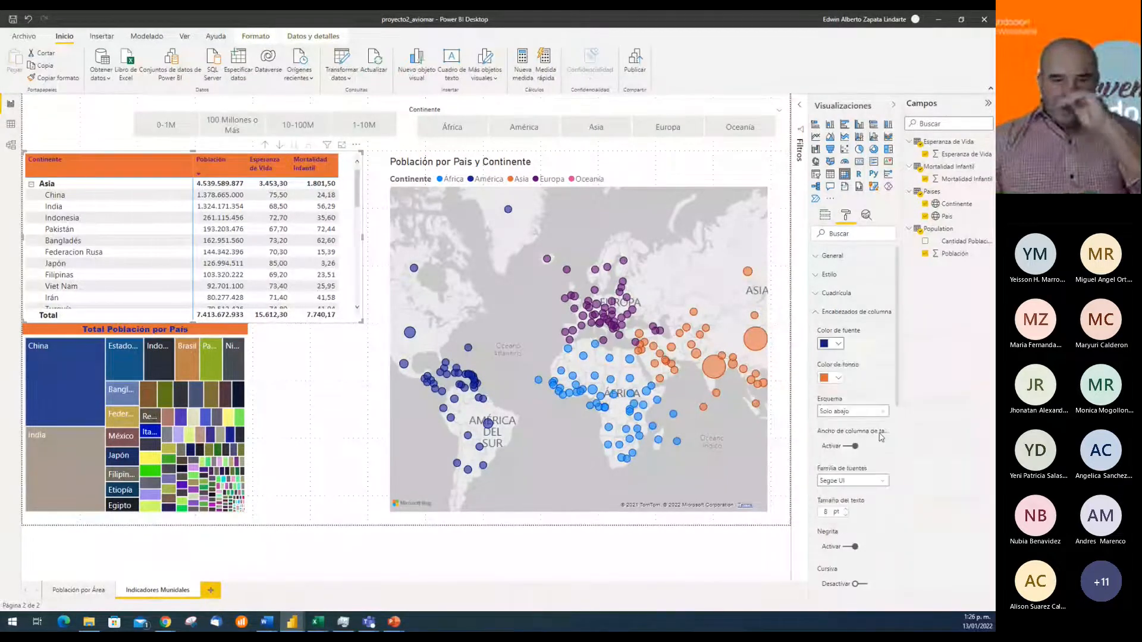
# Change the column headers' background to a light blue, one shade darker than the palest theme blue
pyautogui.click(839, 379)
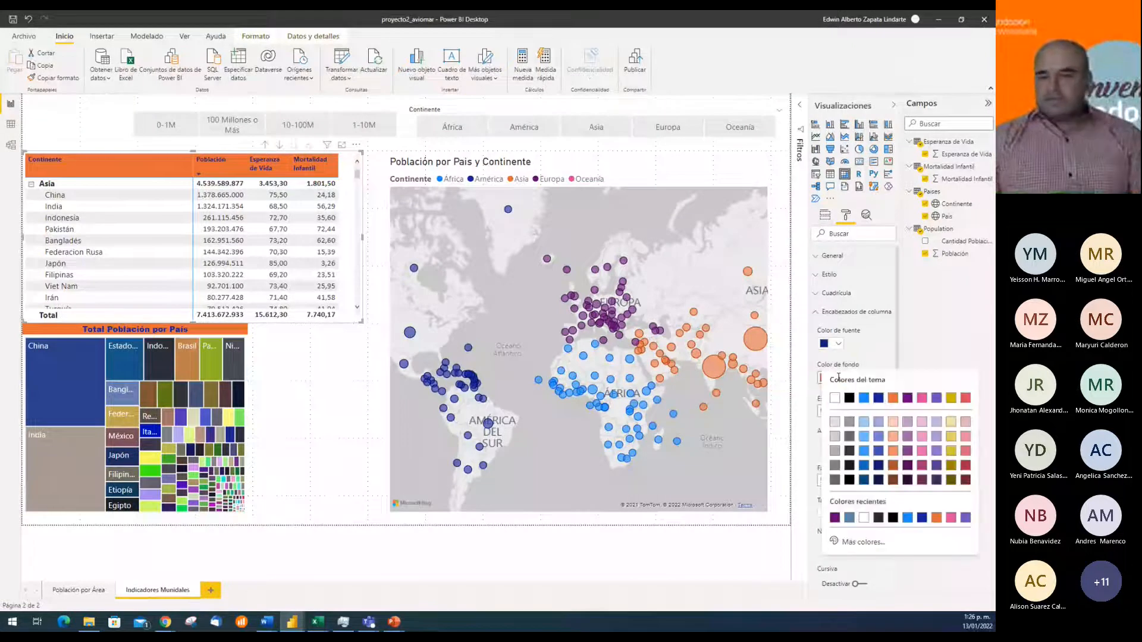
pyautogui.click(866, 425)
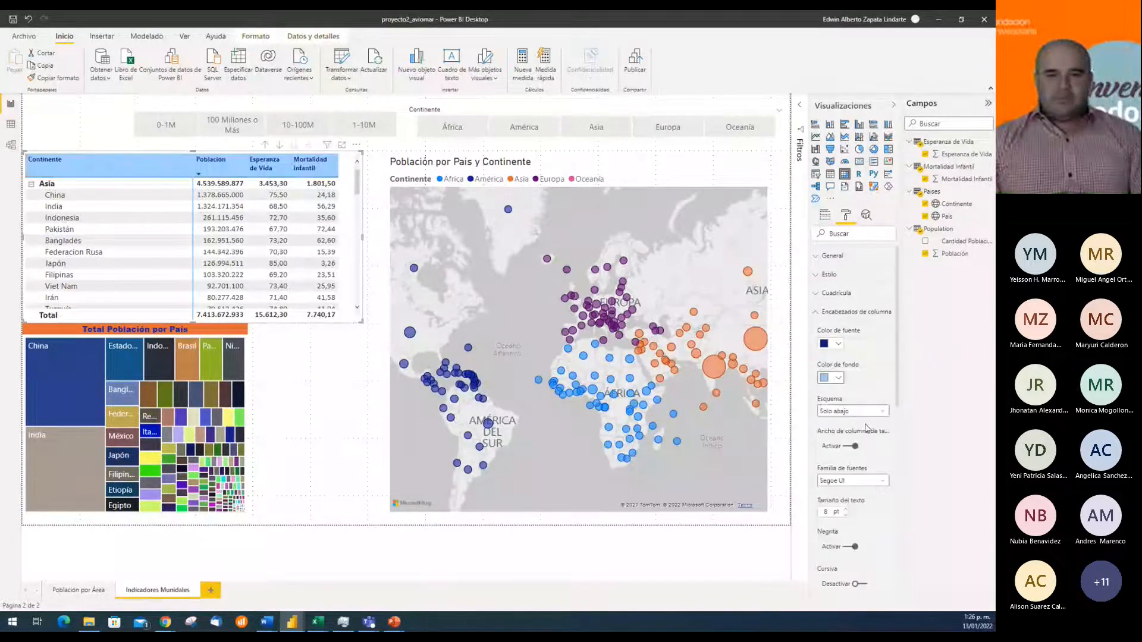
pyautogui.click(842, 377)
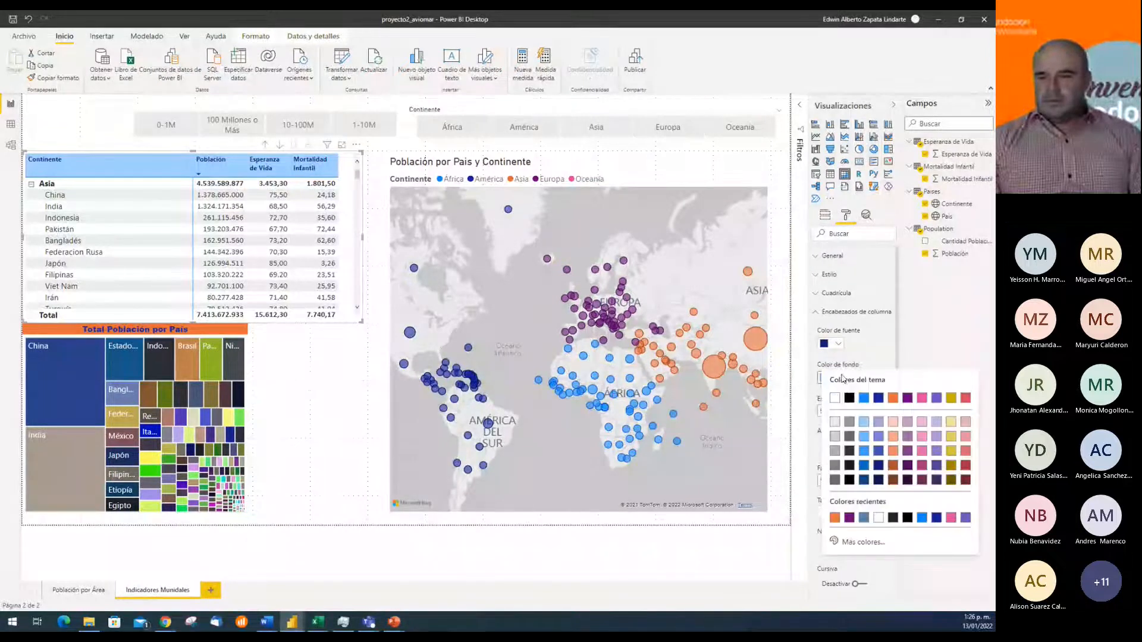
pyautogui.click(864, 441)
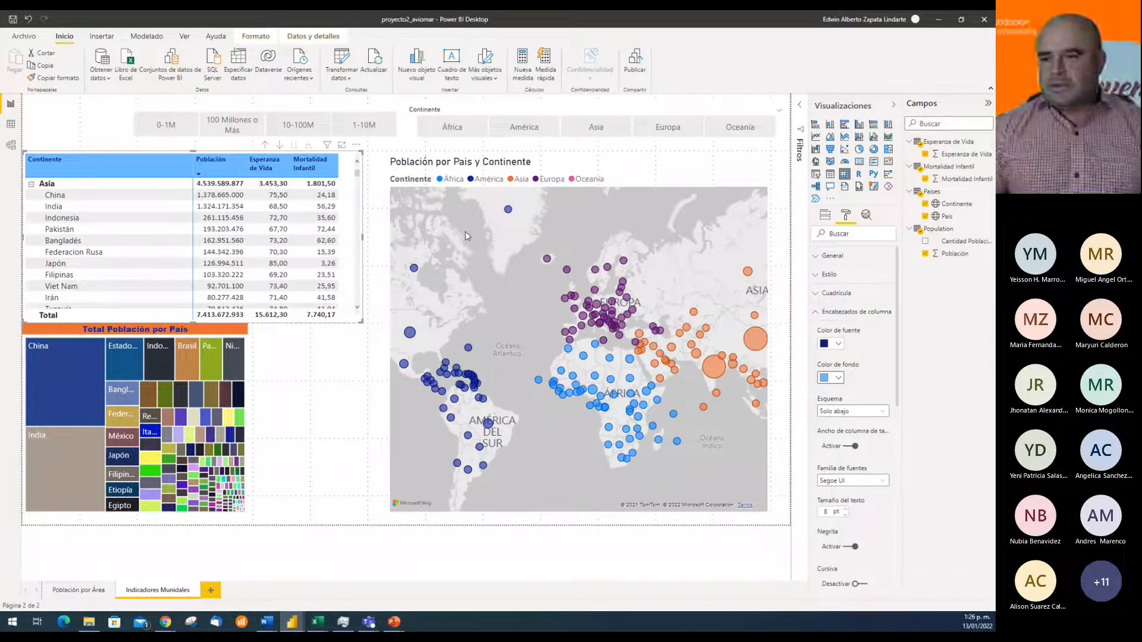
pyautogui.click(824, 216)
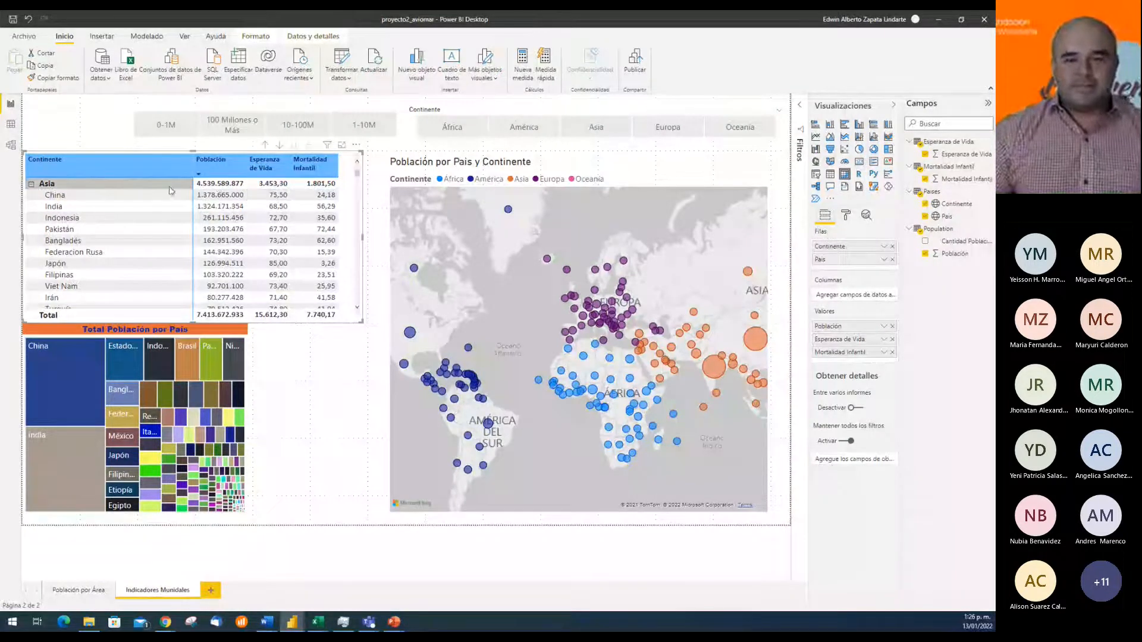
# Collapse the matrix to continent level and expand Asia to compare its life expectancy and infant mortality subtotals with the country values
pyautogui.click(31, 185)
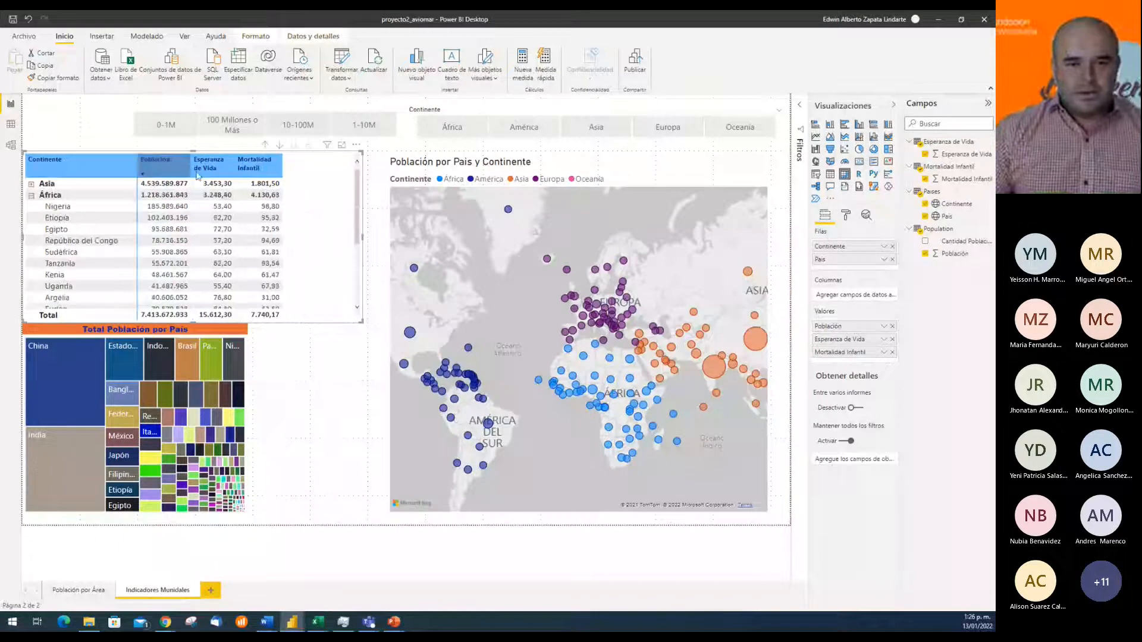
pyautogui.click(267, 146)
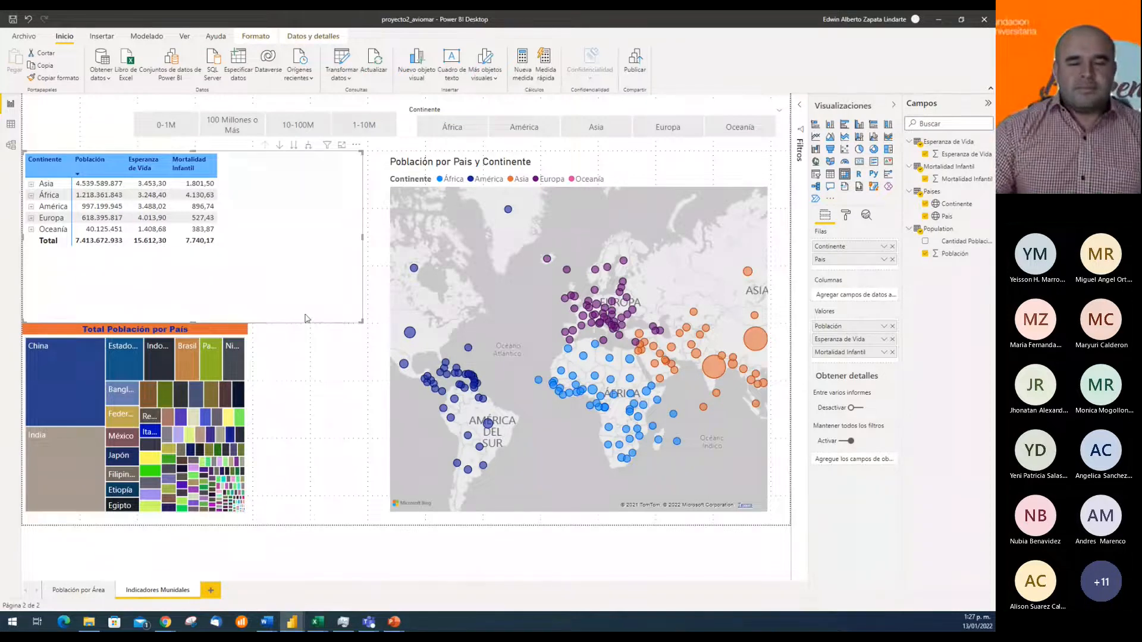
pyautogui.click(32, 185)
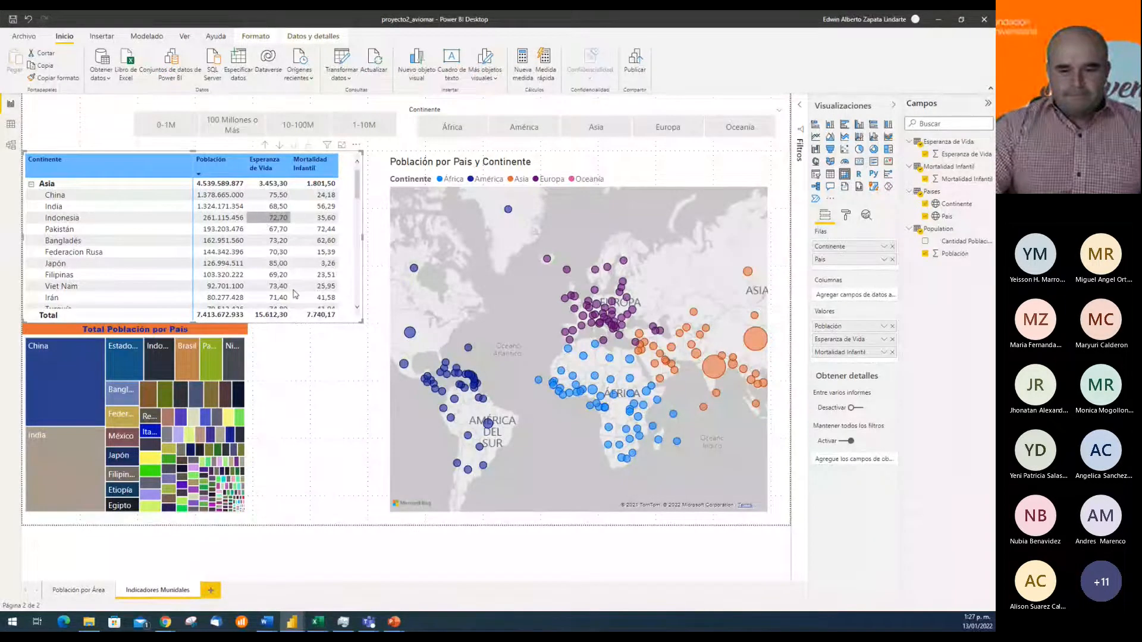
pyautogui.moveTo(371, 627)
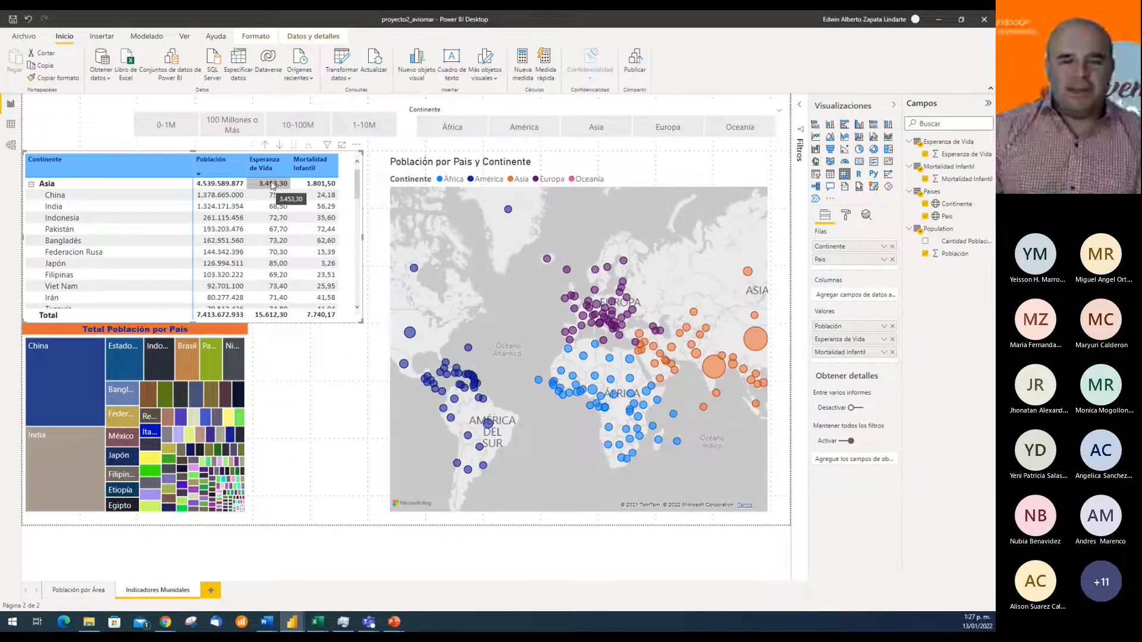
pyautogui.click(32, 185)
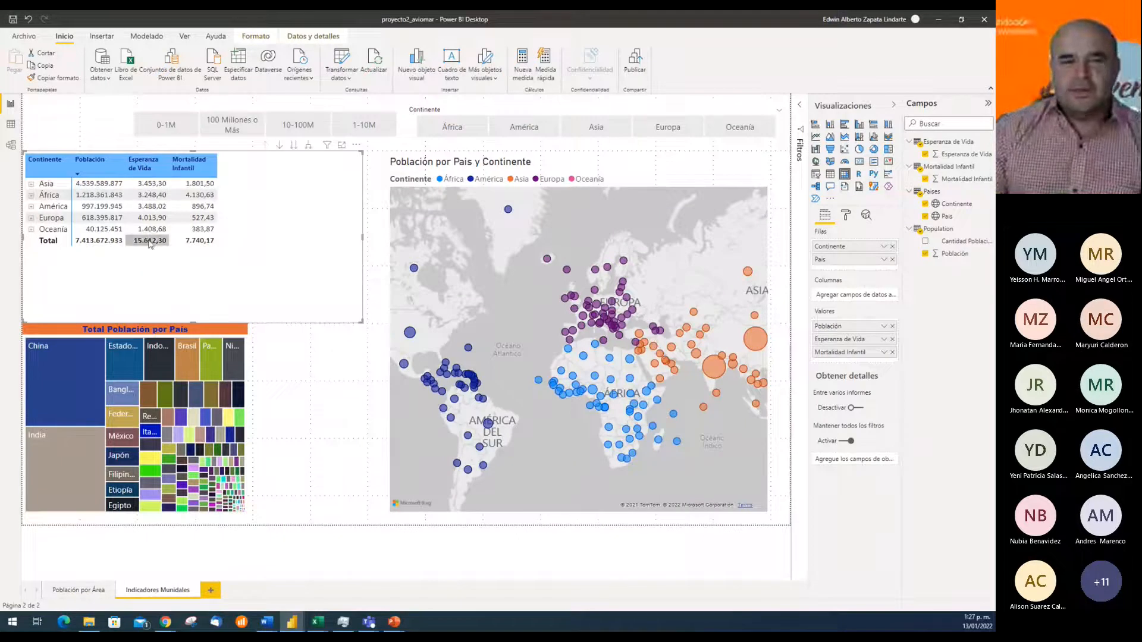
pyautogui.click(202, 186)
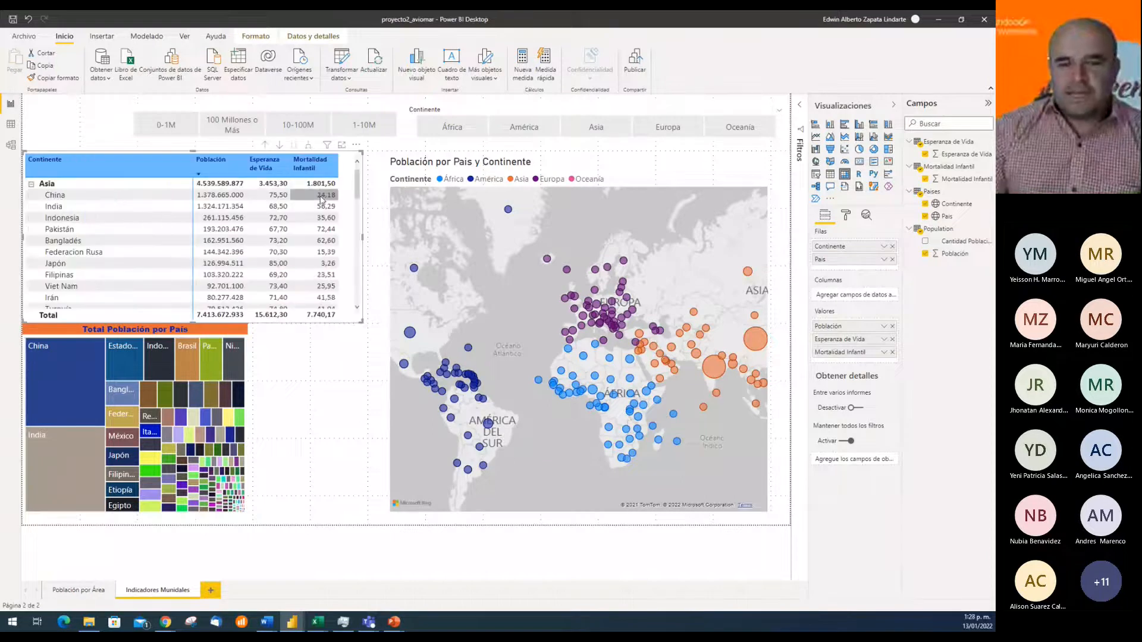
pyautogui.click(32, 185)
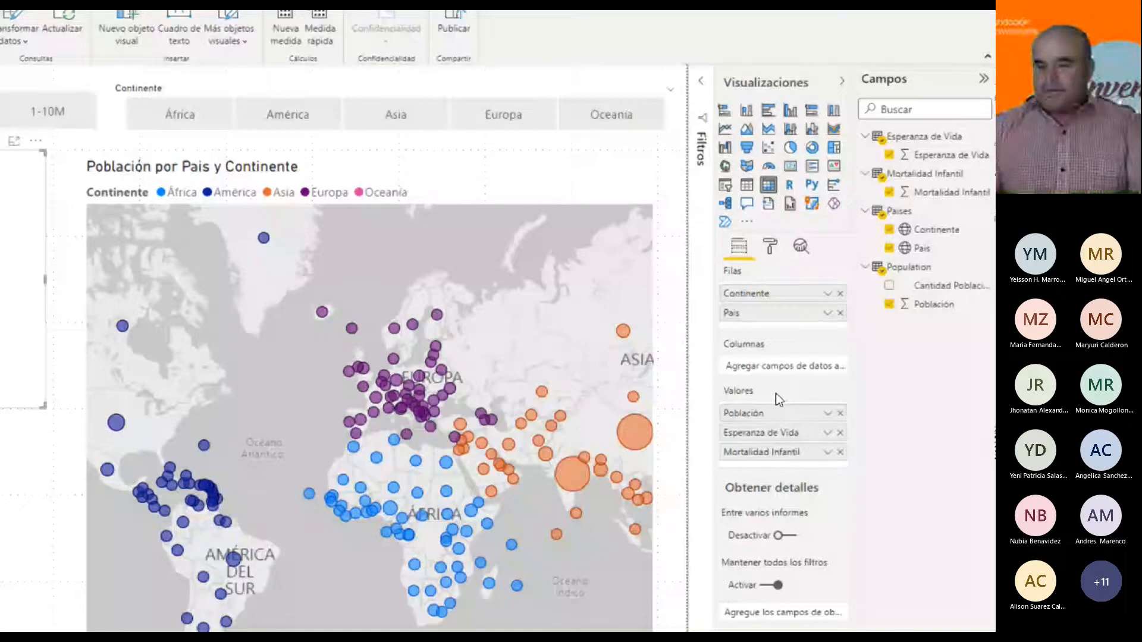
# Summarize Esperanza de Vida and Mortalidad Infantil by Promedio in the matrix, and expand Asia to its countries
pyautogui.click(827, 415)
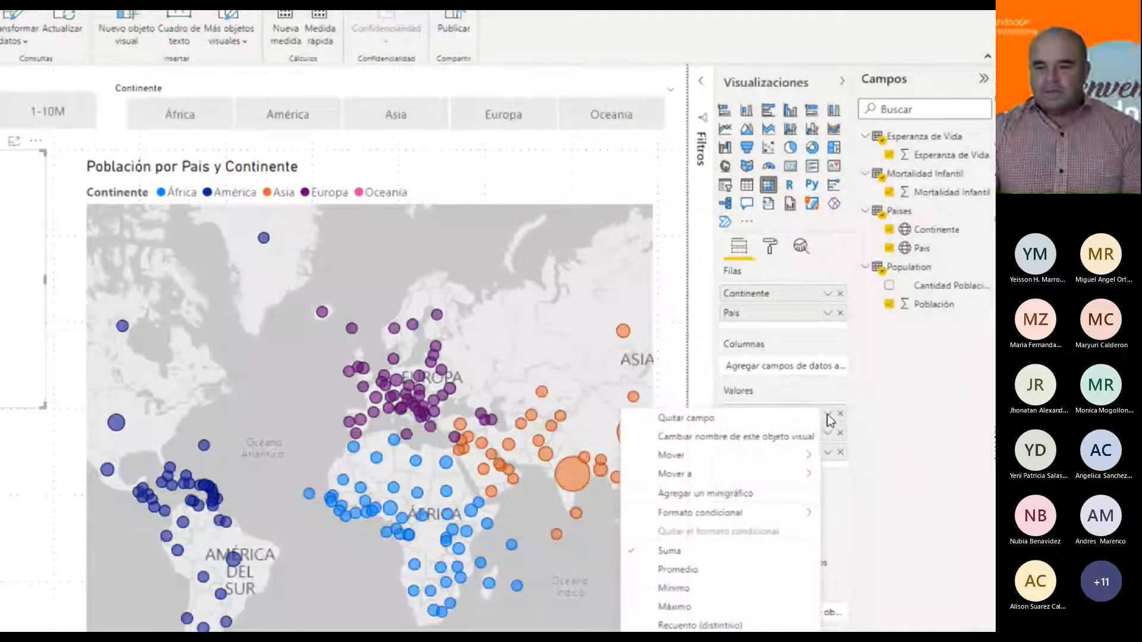
pyautogui.click(889, 461)
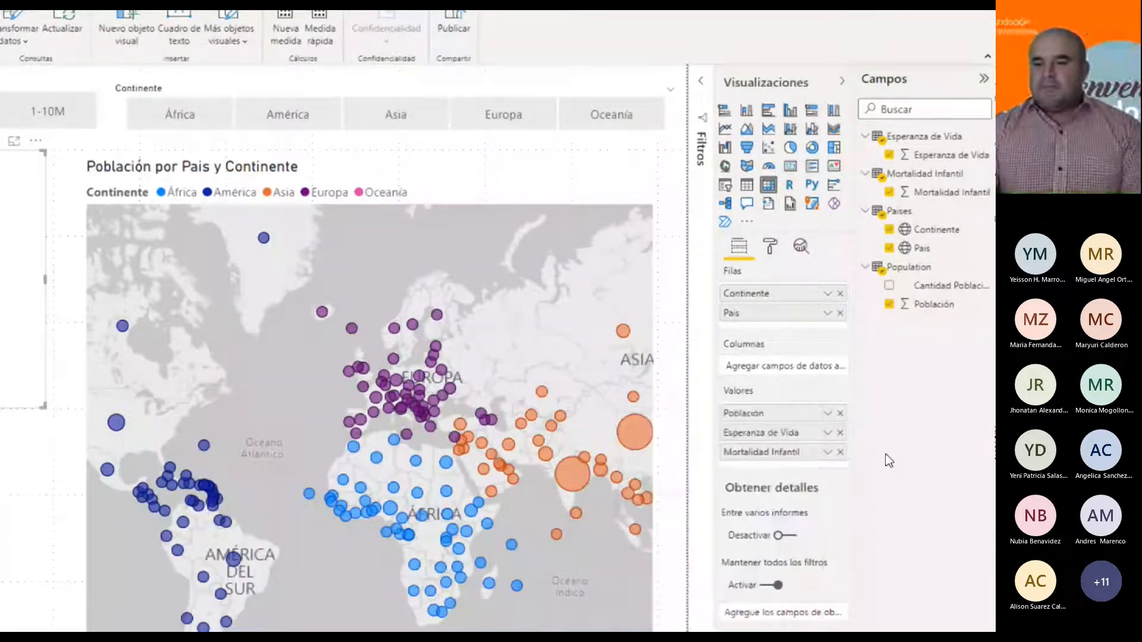
pyautogui.click(827, 434)
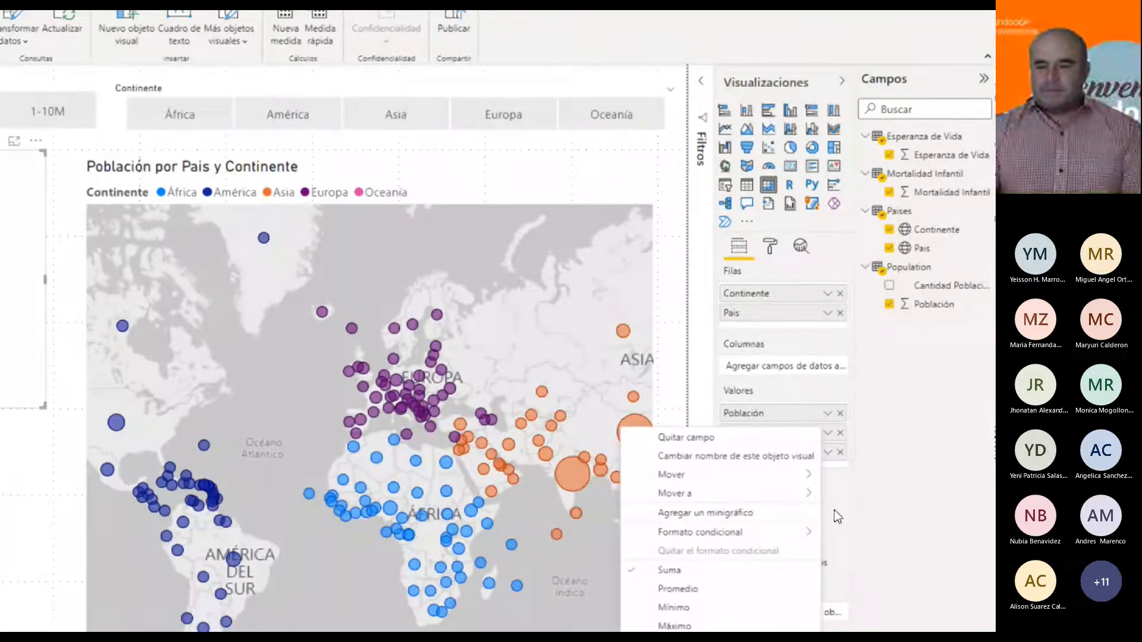
pyautogui.click(678, 588)
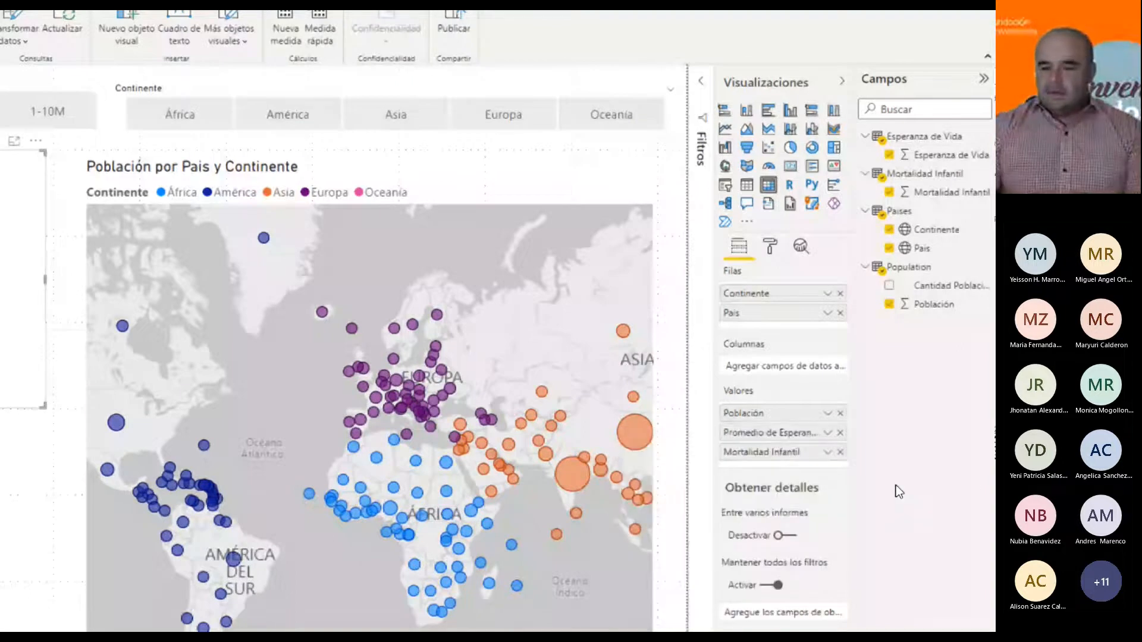
pyautogui.click(828, 454)
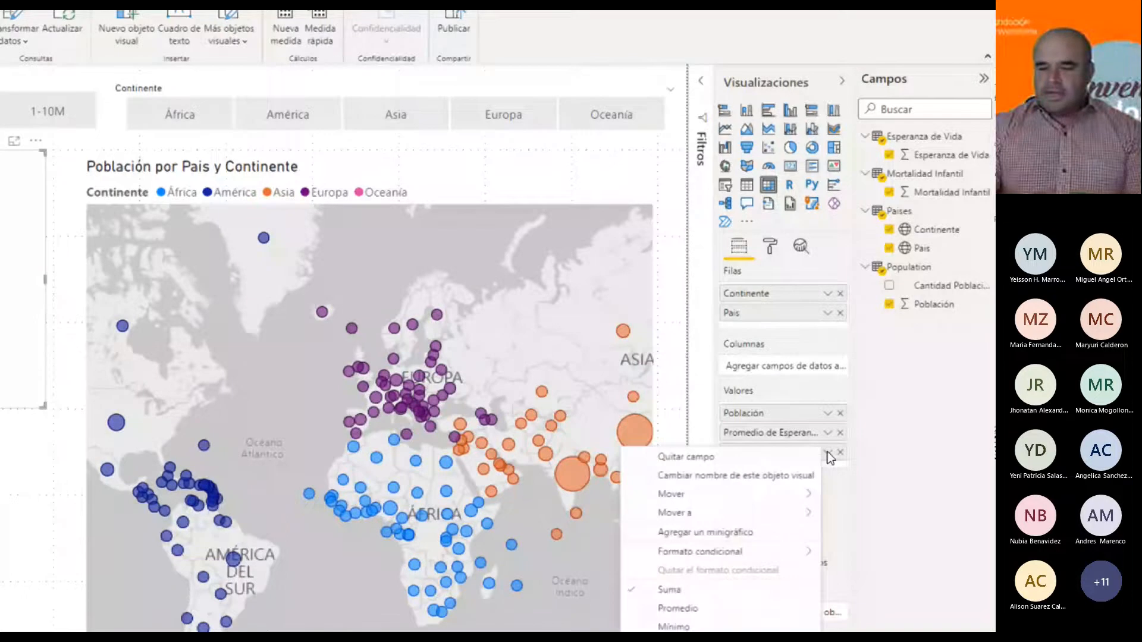
pyautogui.click(689, 602)
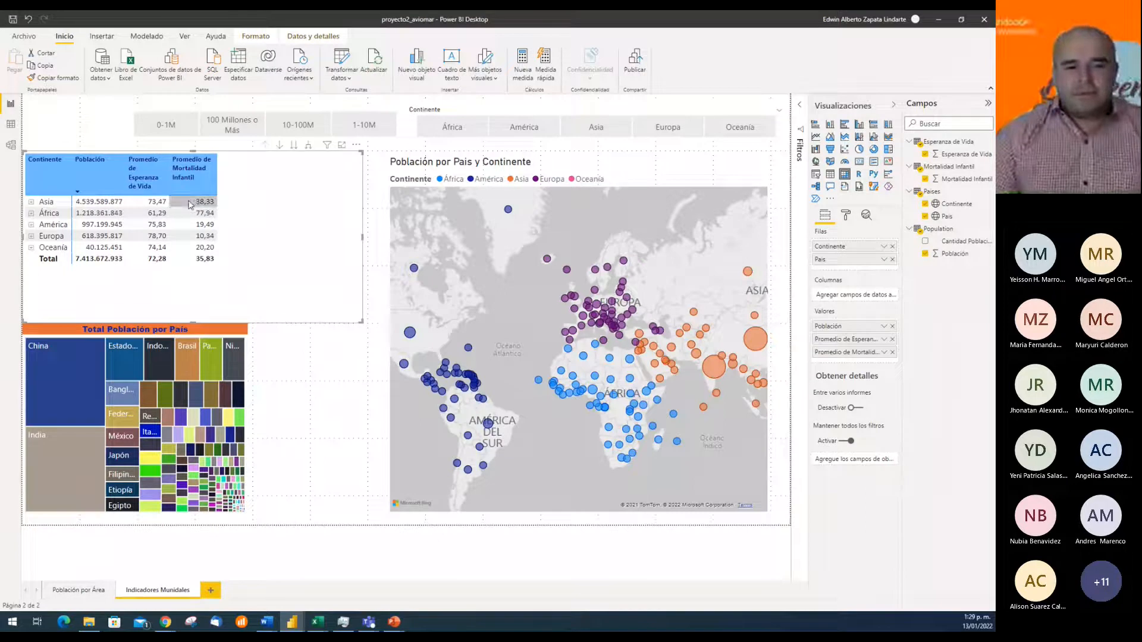
pyautogui.click(31, 202)
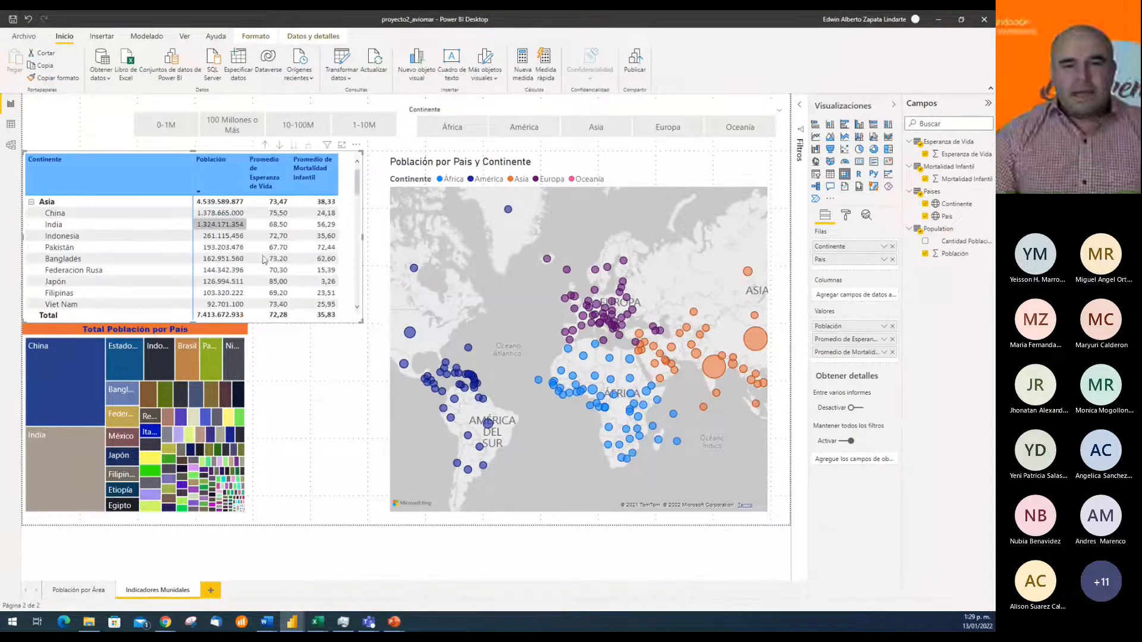
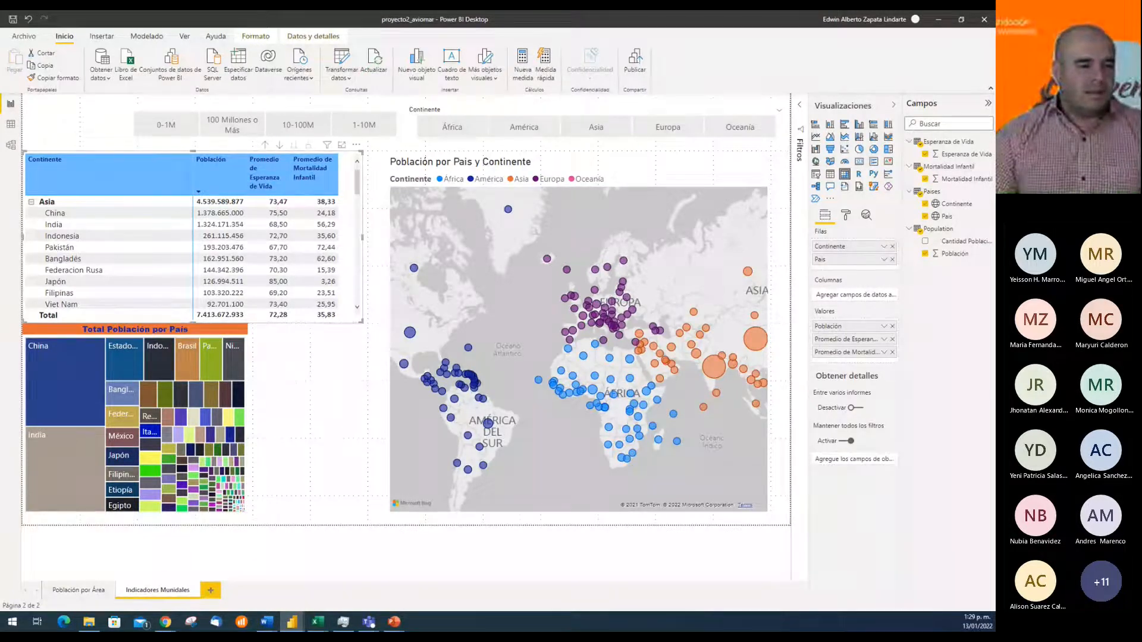
# Narrow the matrix slightly so that its frame ends closer to the last column
pyautogui.hotkey('alt', 'Tab')
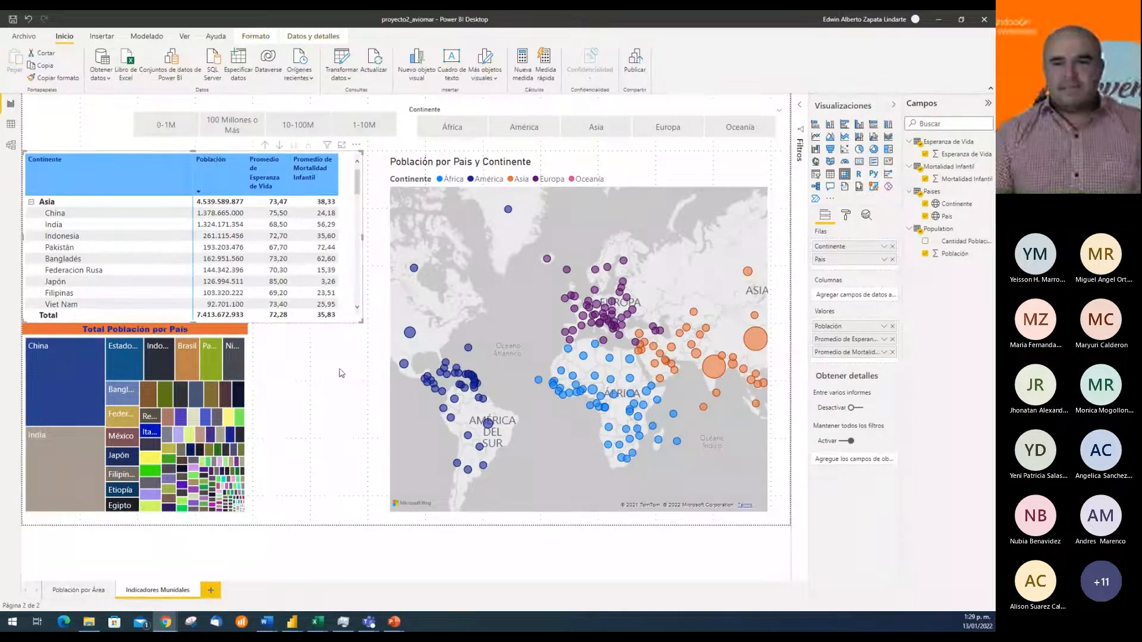
pyautogui.moveTo(362, 236); pyautogui.dragTo(350, 236)
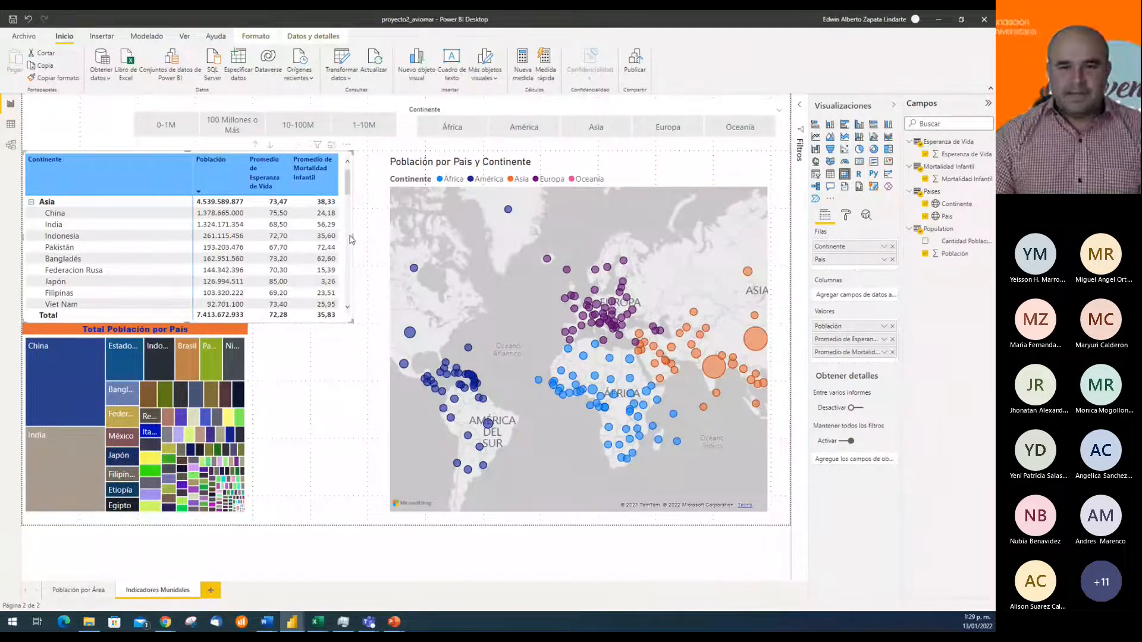
pyautogui.click(884, 343)
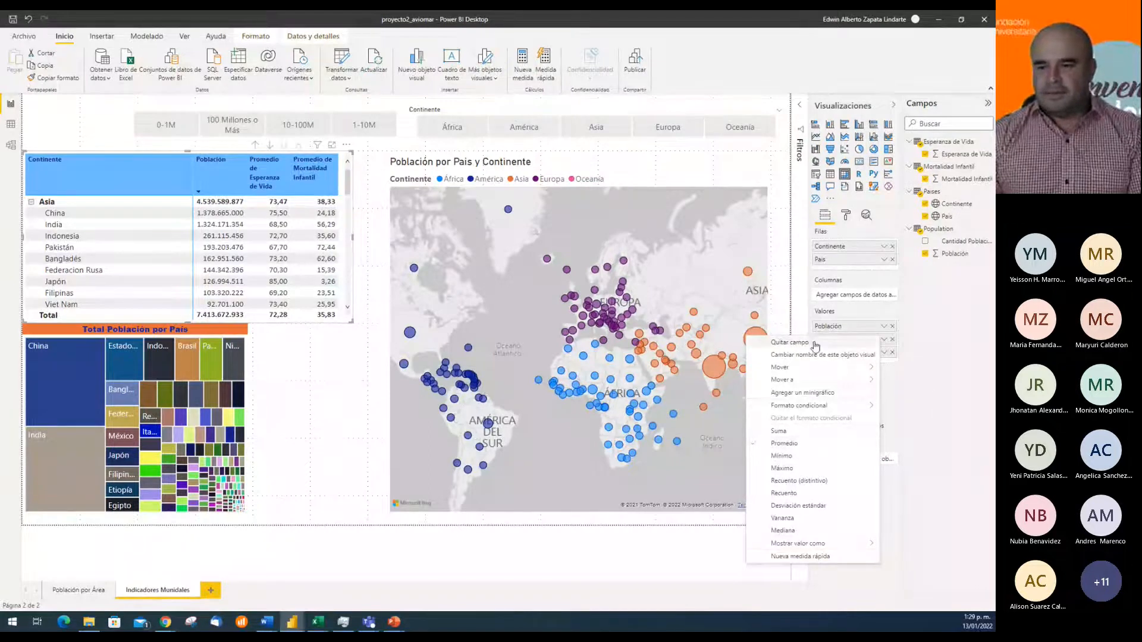
pyautogui.click(936, 395)
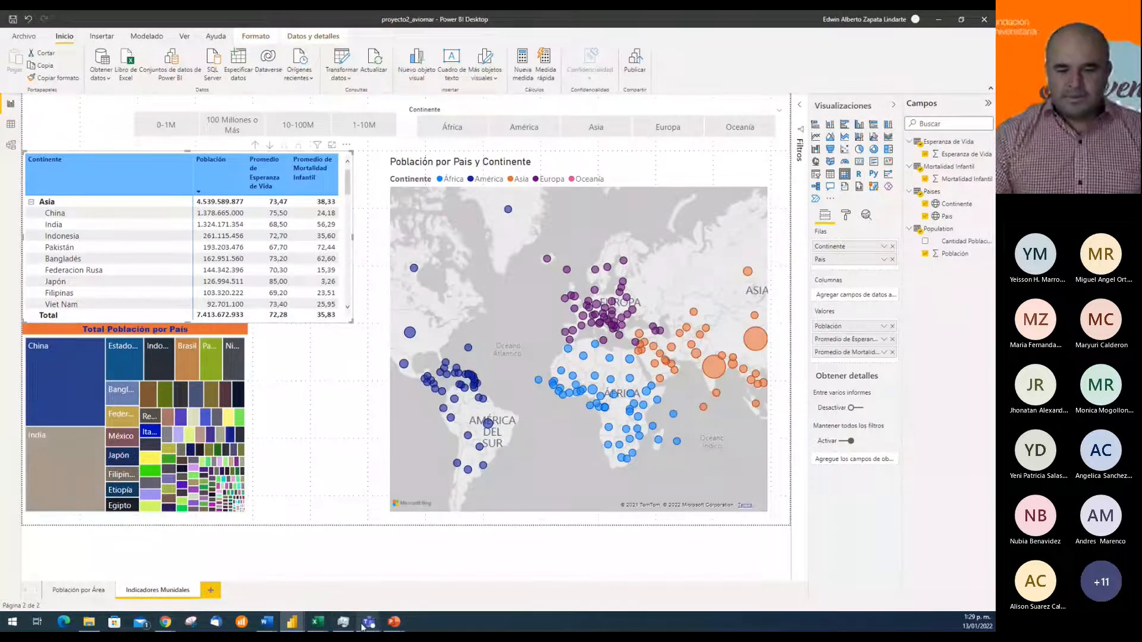
# Switch to Teams to view the meeting's participant list, and return to the proyecto2_aviomar report in Power BI Desktop
pyautogui.moveTo(364, 626)
pyautogui.click(401, 575)
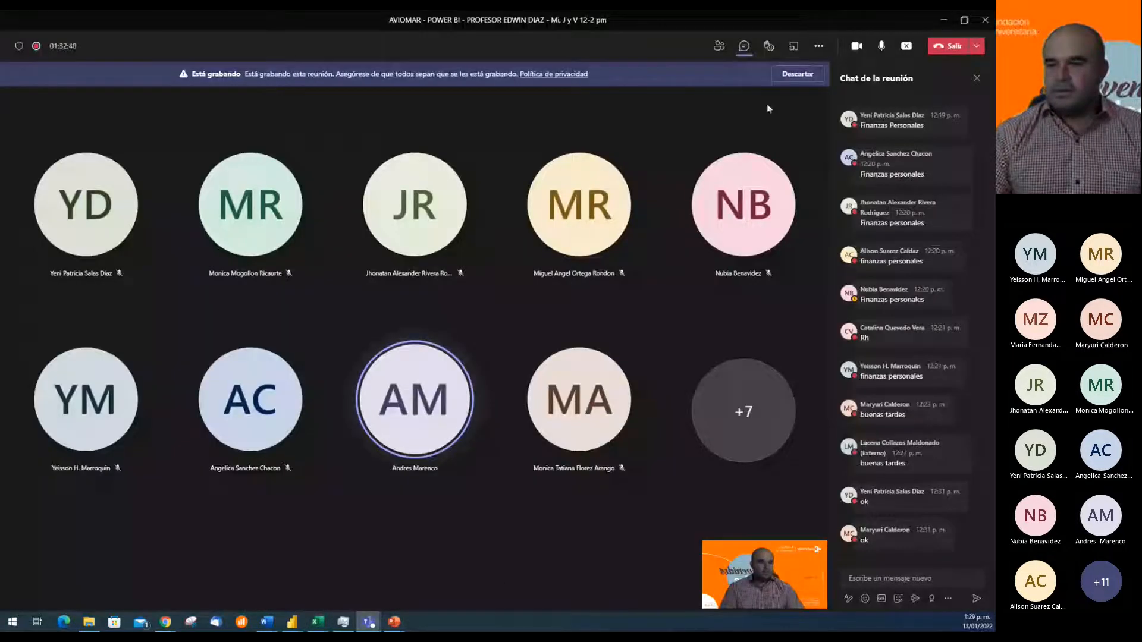
pyautogui.click(719, 51)
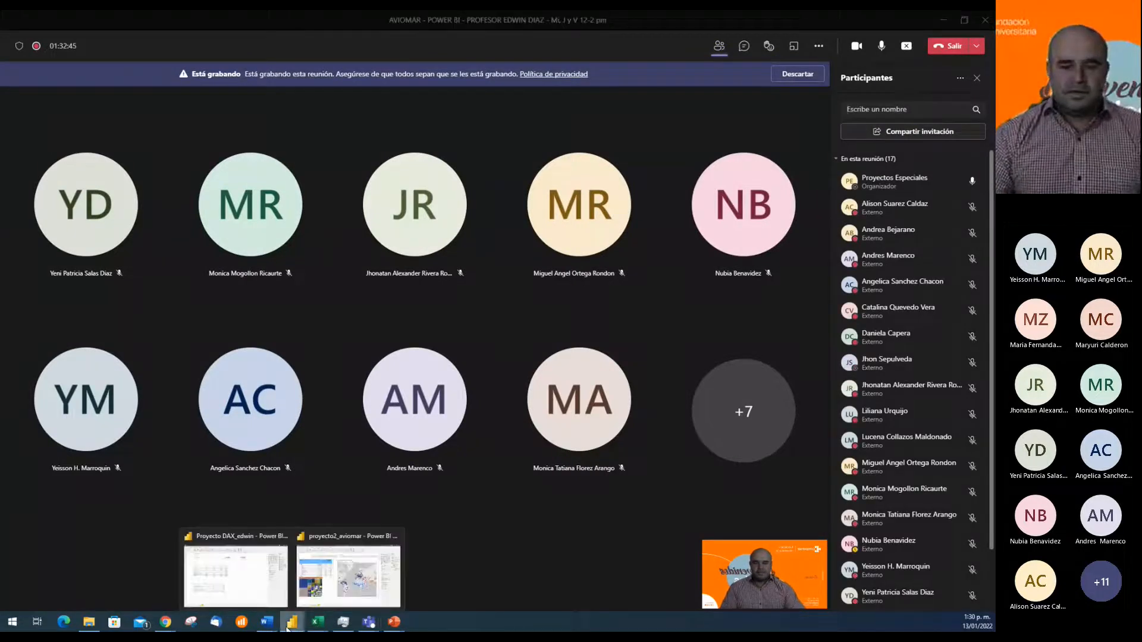
pyautogui.moveTo(301, 628)
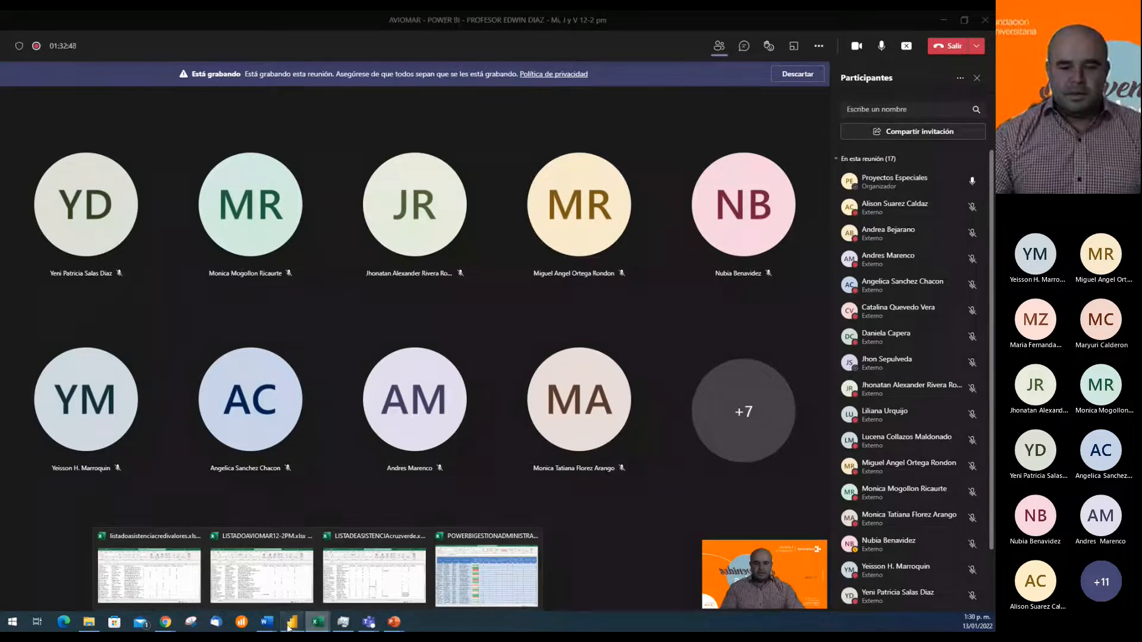
pyautogui.click(315, 574)
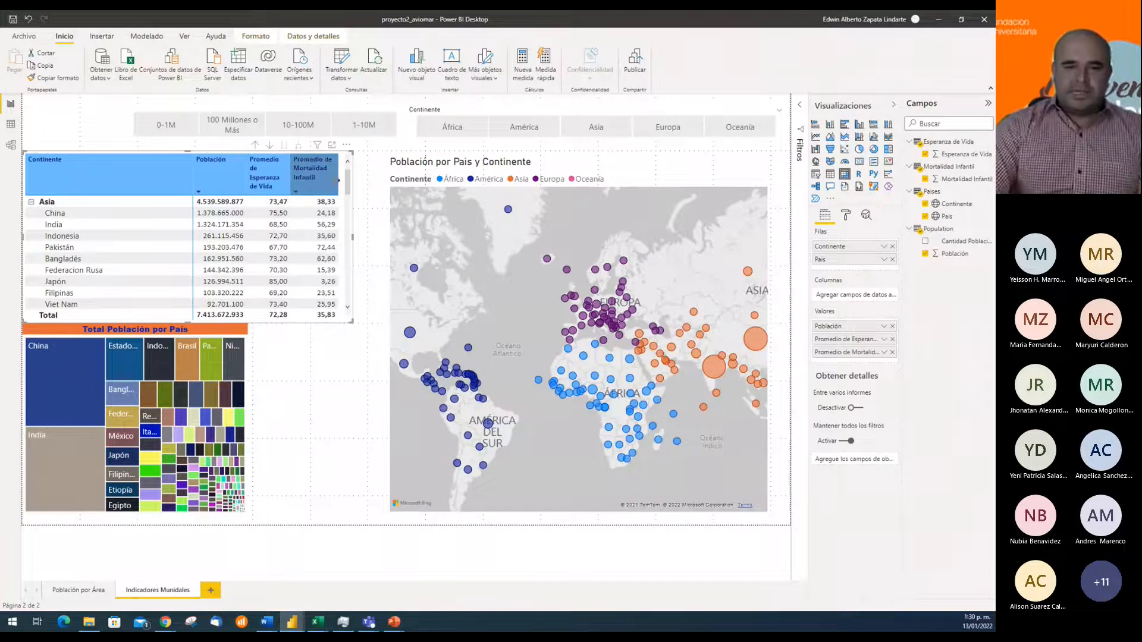
# Rename the matrix's two averaged value fields as Esperanza de Vida and Mortalidad Infantil
pyautogui.doubleClick(838, 344)
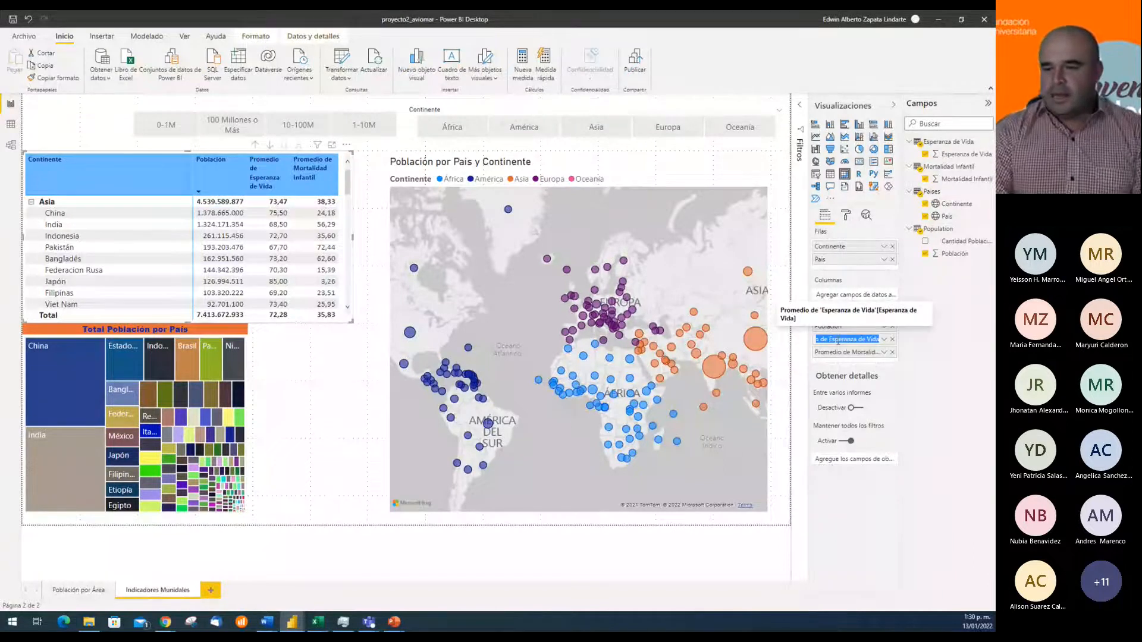
pyautogui.write('Esperanza de Vida')
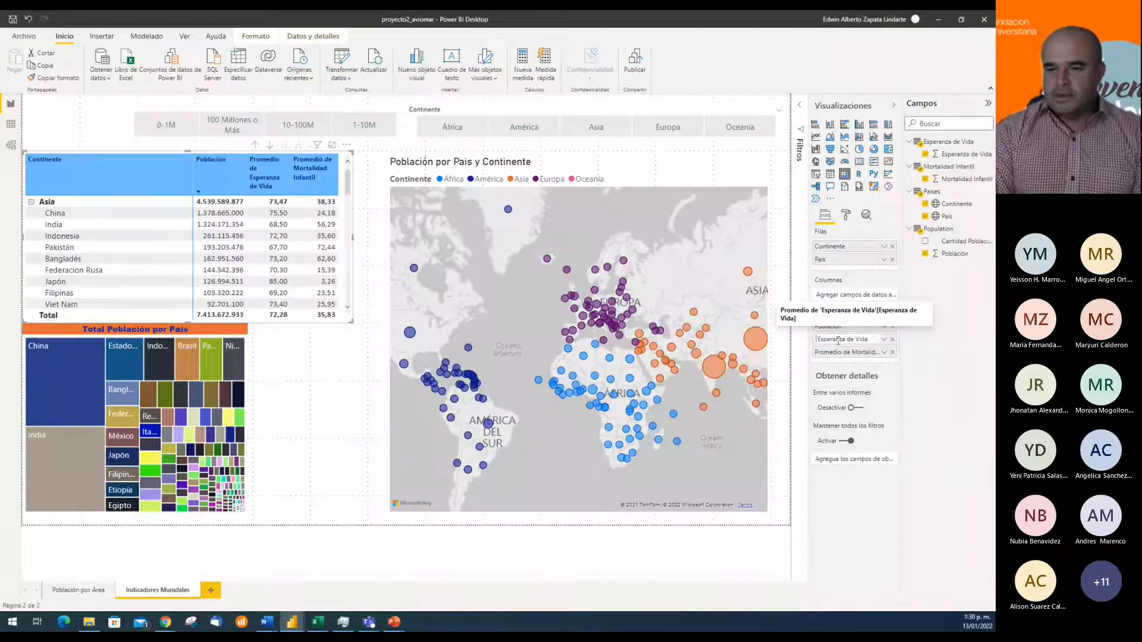
pyautogui.press('Return')
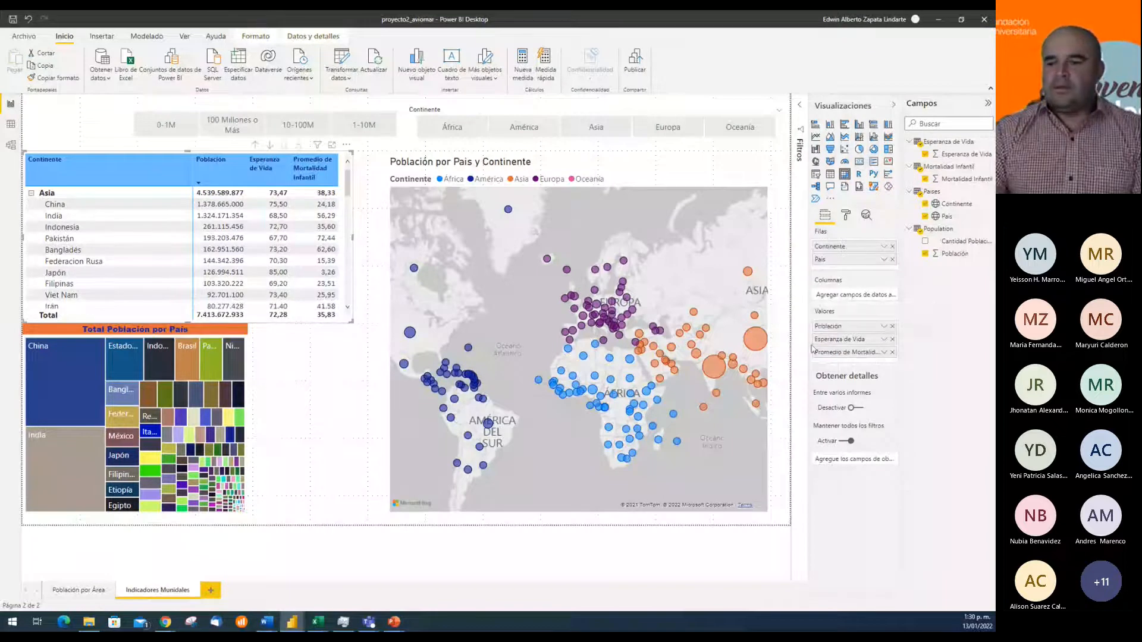
pyautogui.doubleClick(841, 353)
pyautogui.click(841, 352)
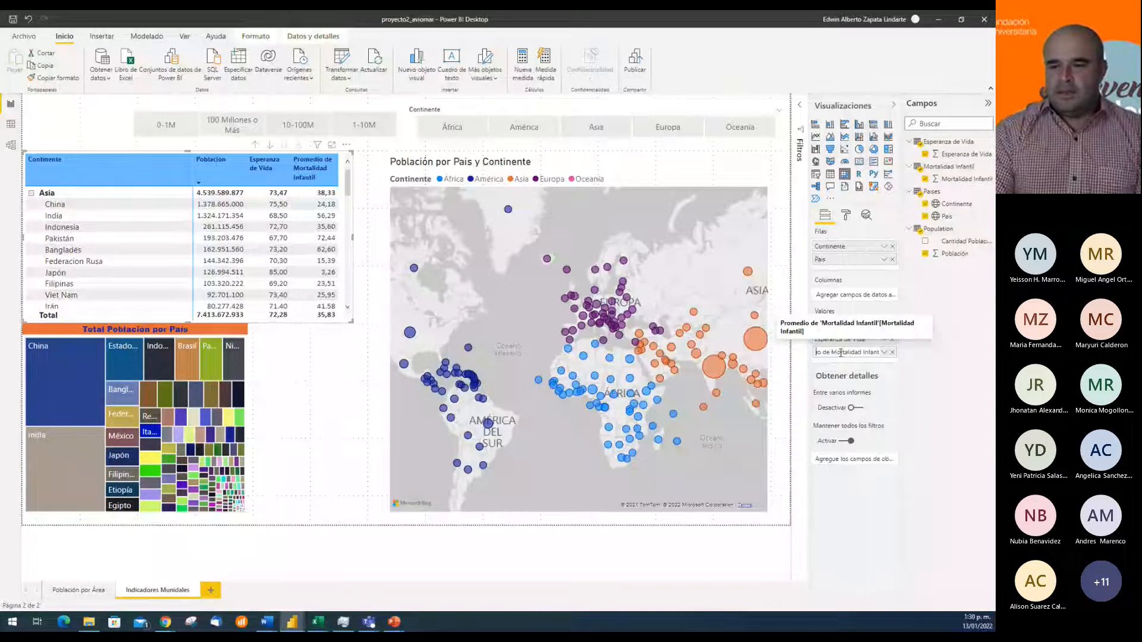
pyautogui.press('BackSpace')
pyautogui.press('BackSpace')
pyautogui.press('BackSpace')
pyautogui.press('BackSpace')
pyautogui.press('BackSpace')
pyautogui.press('BackSpace')
pyautogui.press('BackSpace')
pyautogui.press('BackSpace')
pyautogui.press('BackSpace')
pyautogui.press('BackSpace')
pyautogui.press('BackSpace')
pyautogui.press('BackSpace')
pyautogui.press('Return')
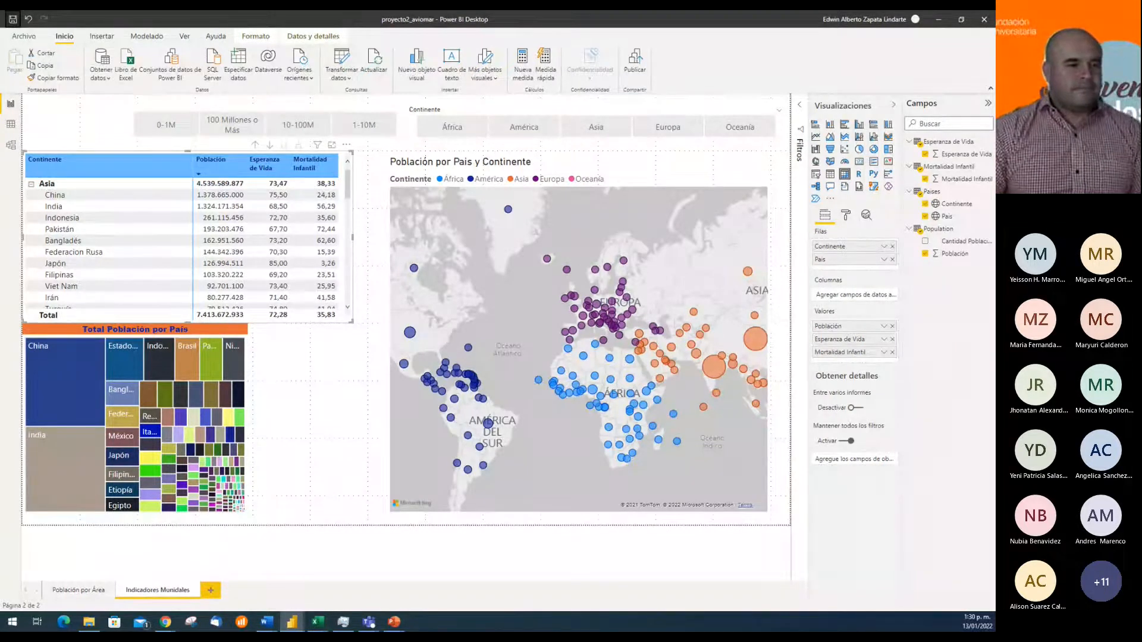
# Compare the matrix's collapsed continent view with its expanded country view, and leave the continents collapsed
pyautogui.click(166, 622)
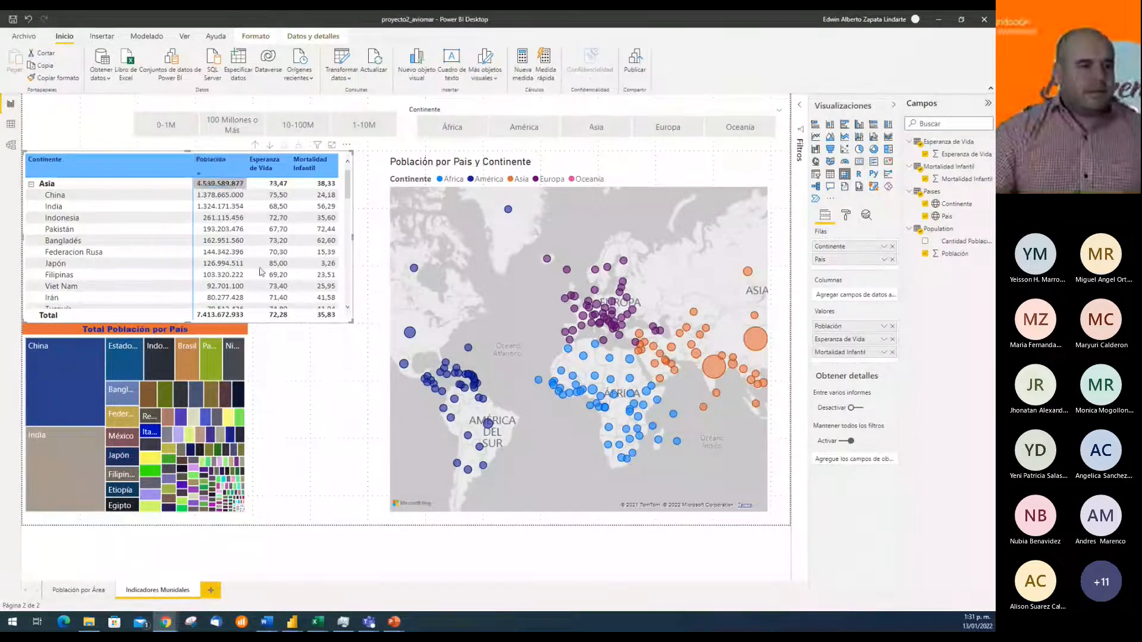
pyautogui.click(259, 150)
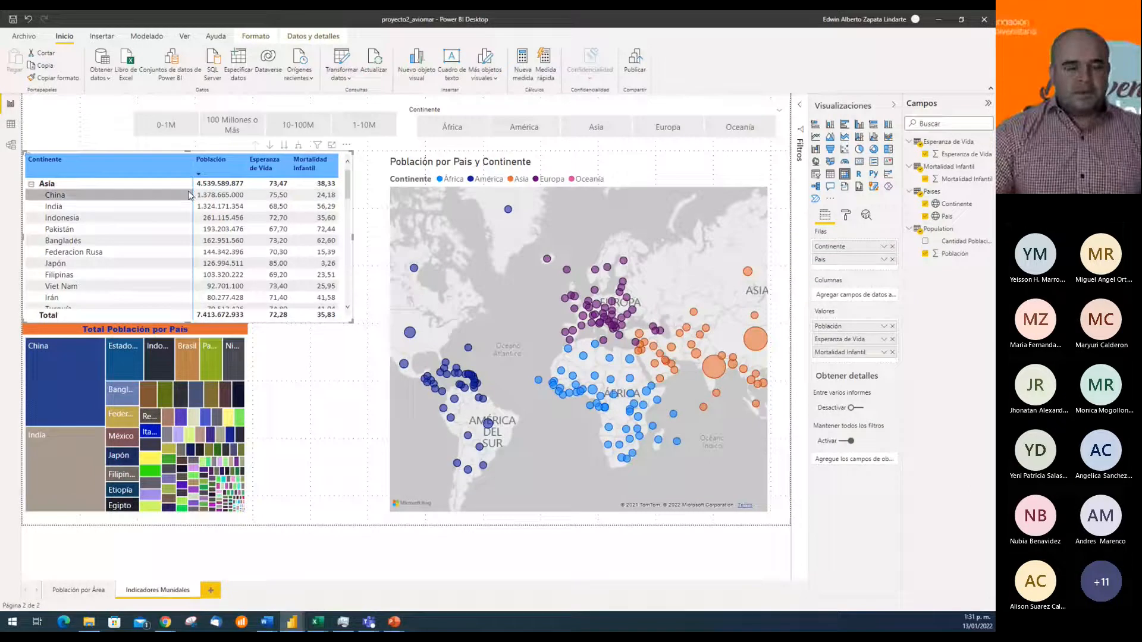
pyautogui.click(31, 184)
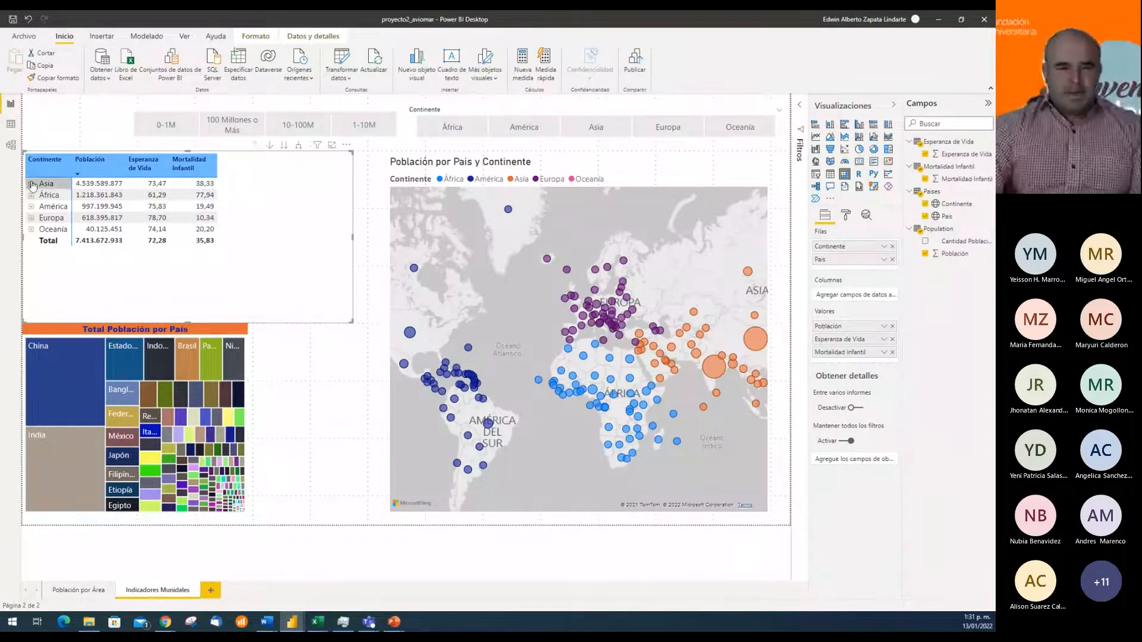
pyautogui.click(300, 147)
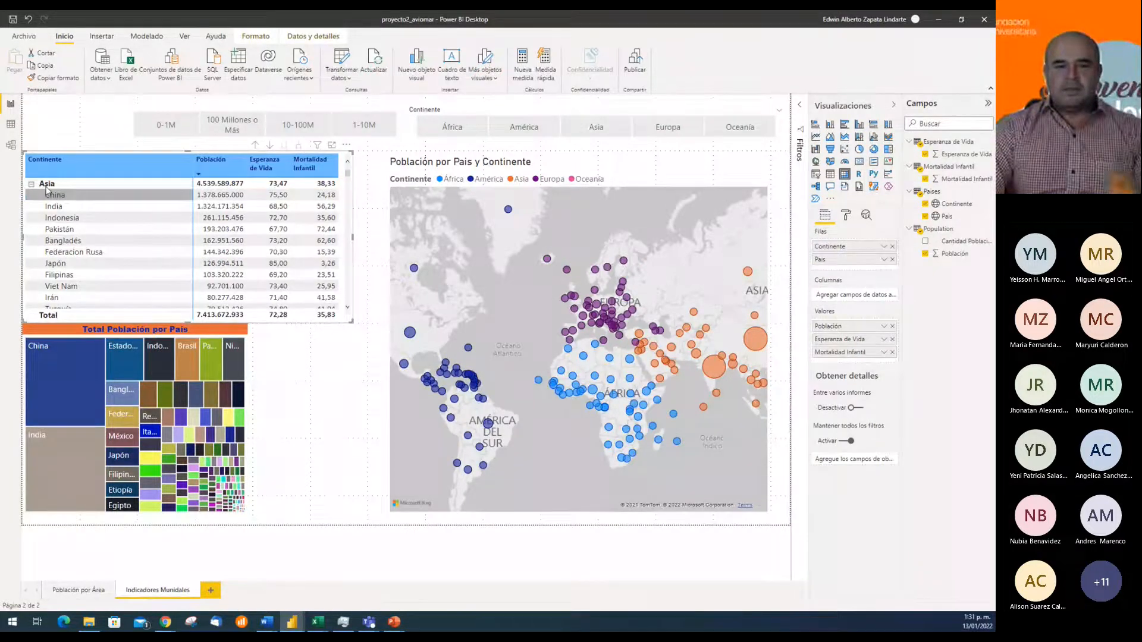
pyautogui.click(255, 147)
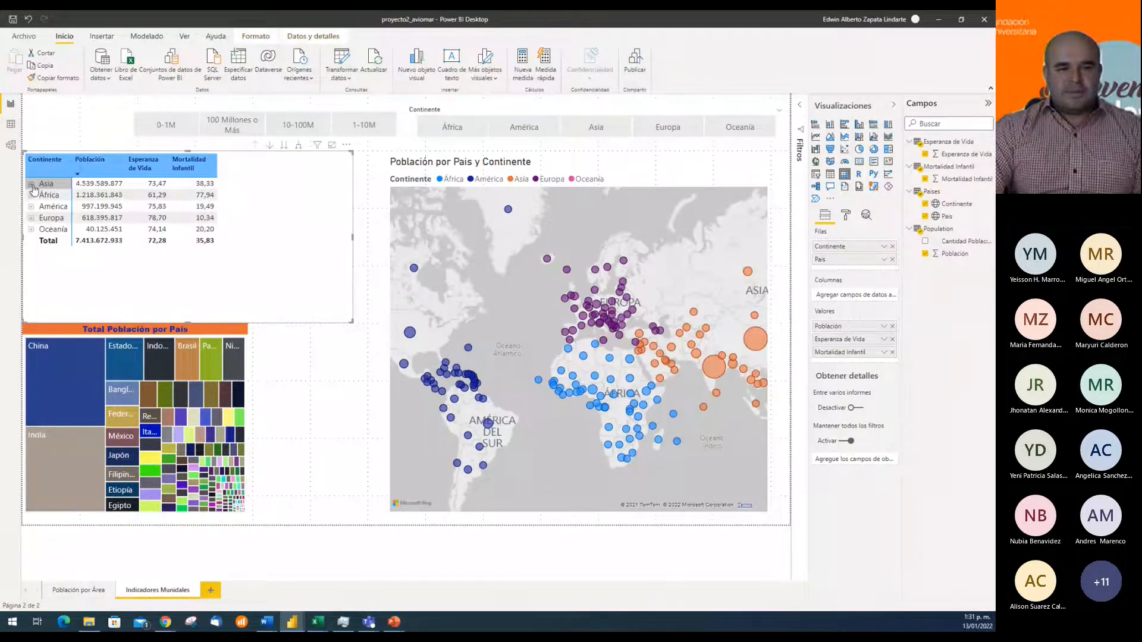
pyautogui.click(32, 186)
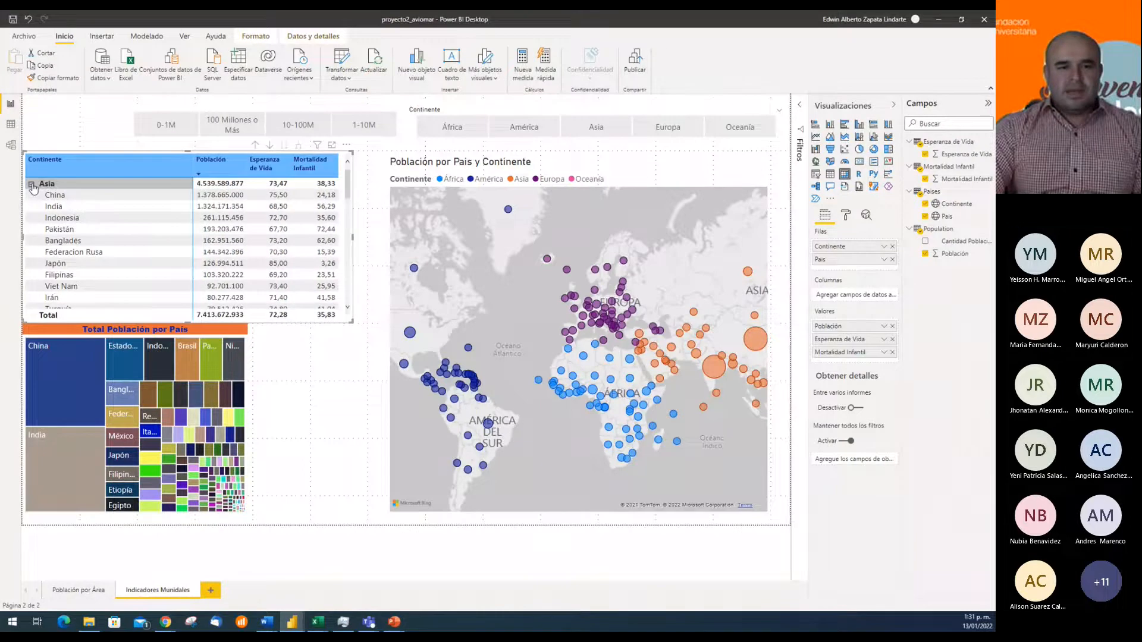
pyautogui.click(32, 186)
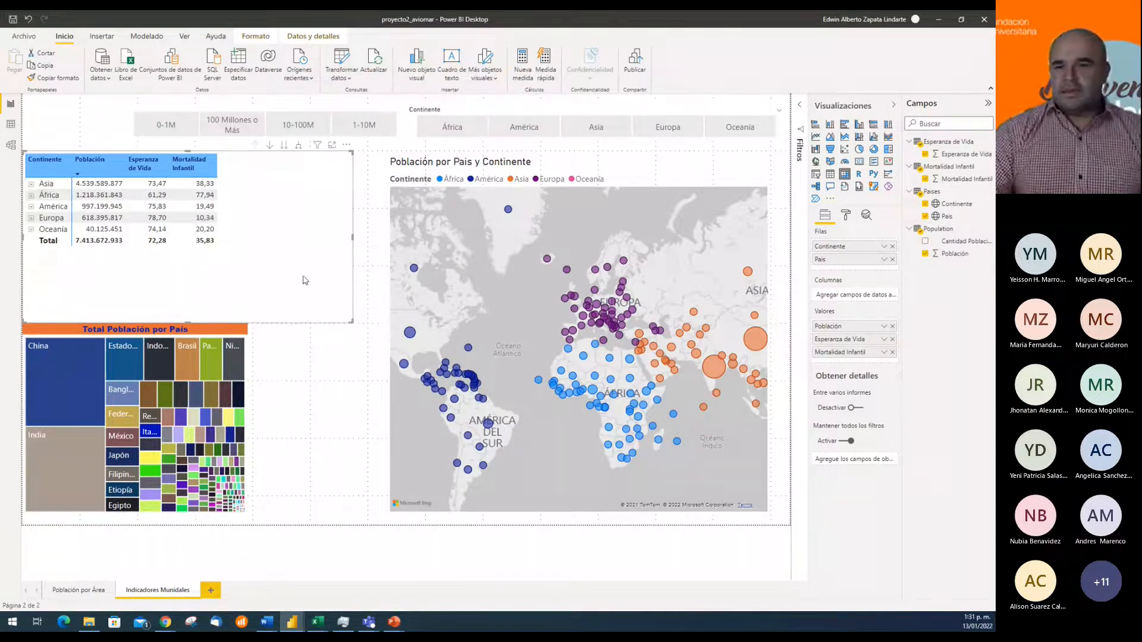
# Turn the +/- icons of the matrix's row headers off and back on
pyautogui.click(847, 217)
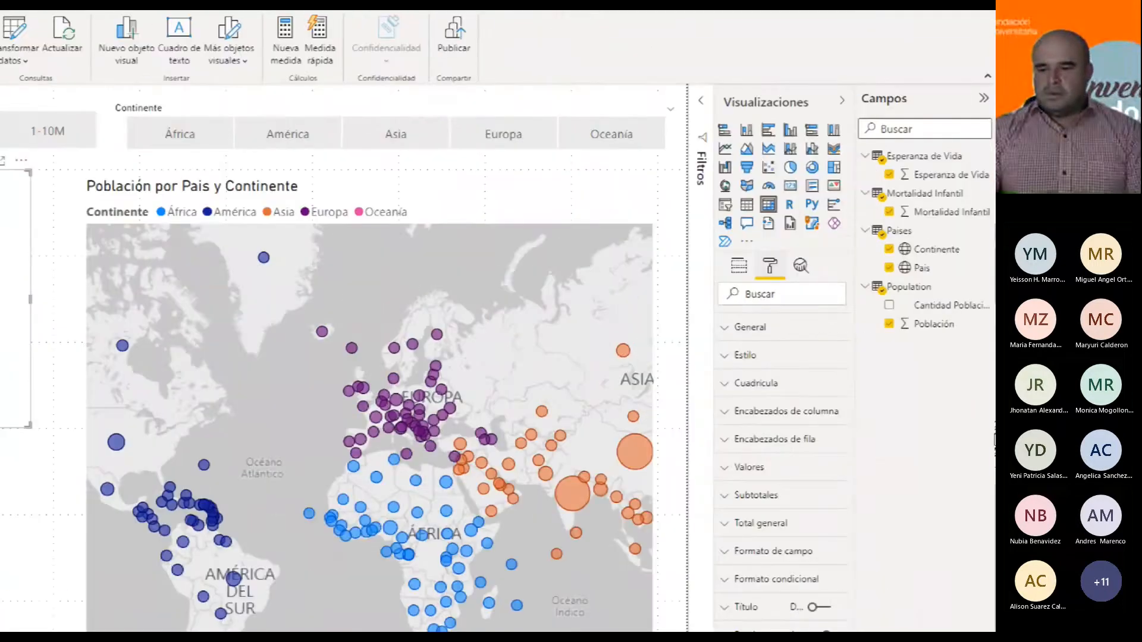
pyautogui.click(725, 413)
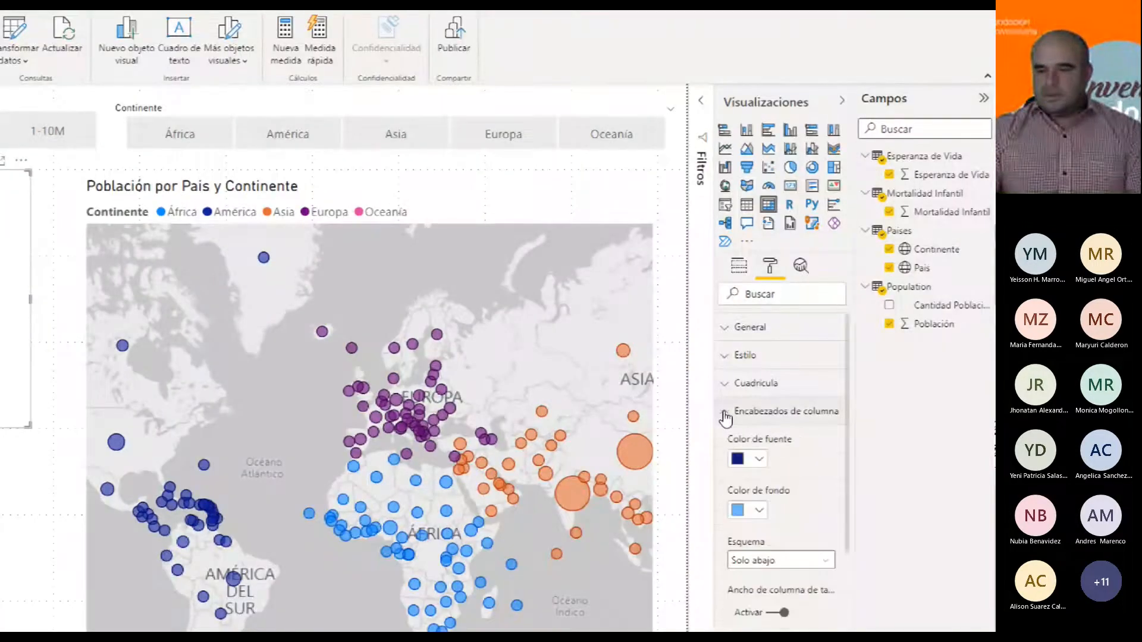
pyautogui.click(725, 415)
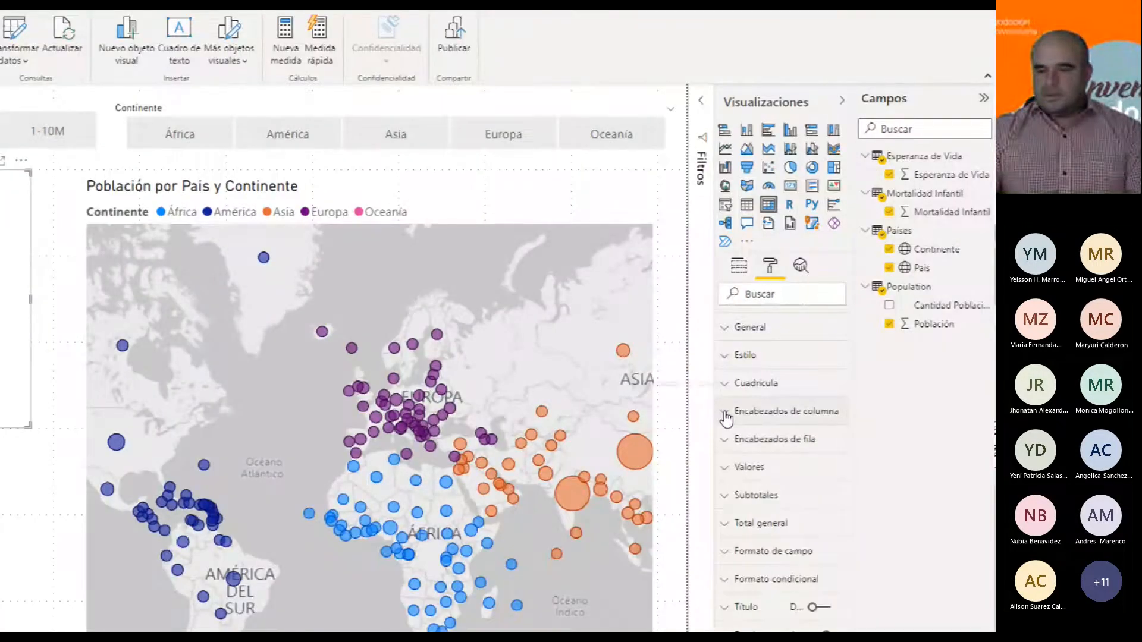
pyautogui.click(736, 450)
pyautogui.scroll(-4, 776, 454)
pyautogui.scroll(-10, 776, 454)
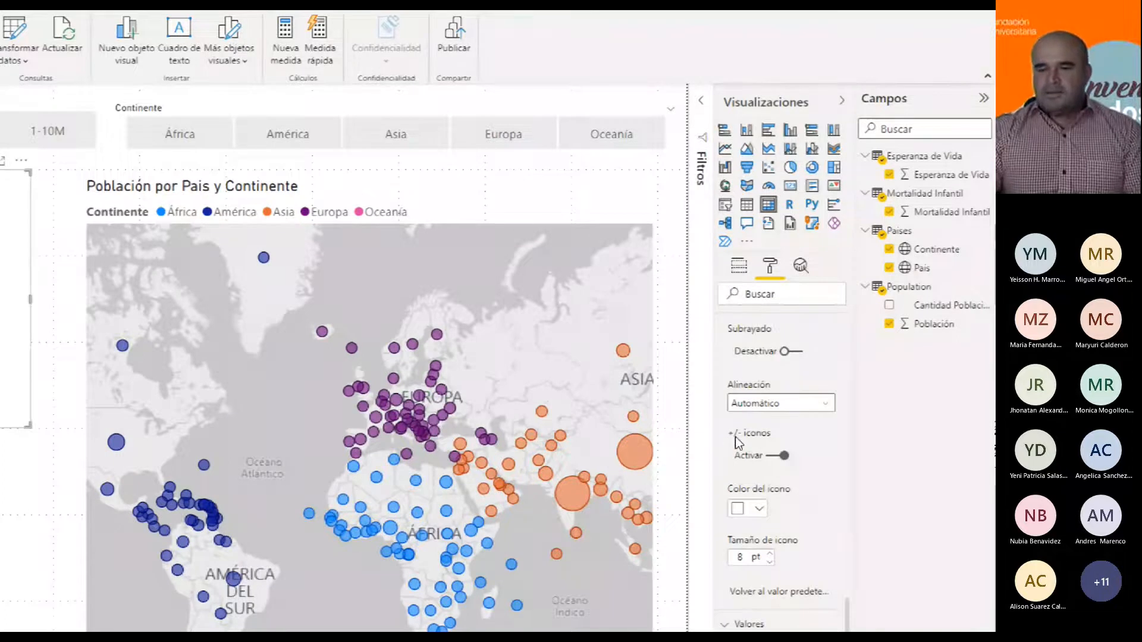
pyautogui.click(773, 463)
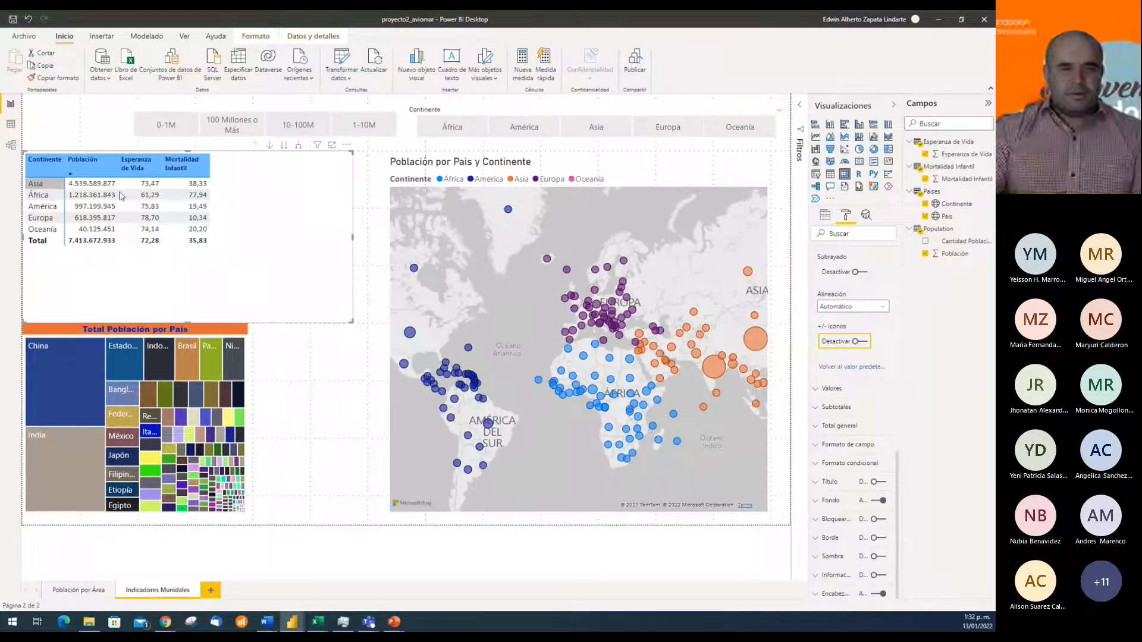
pyautogui.click(857, 342)
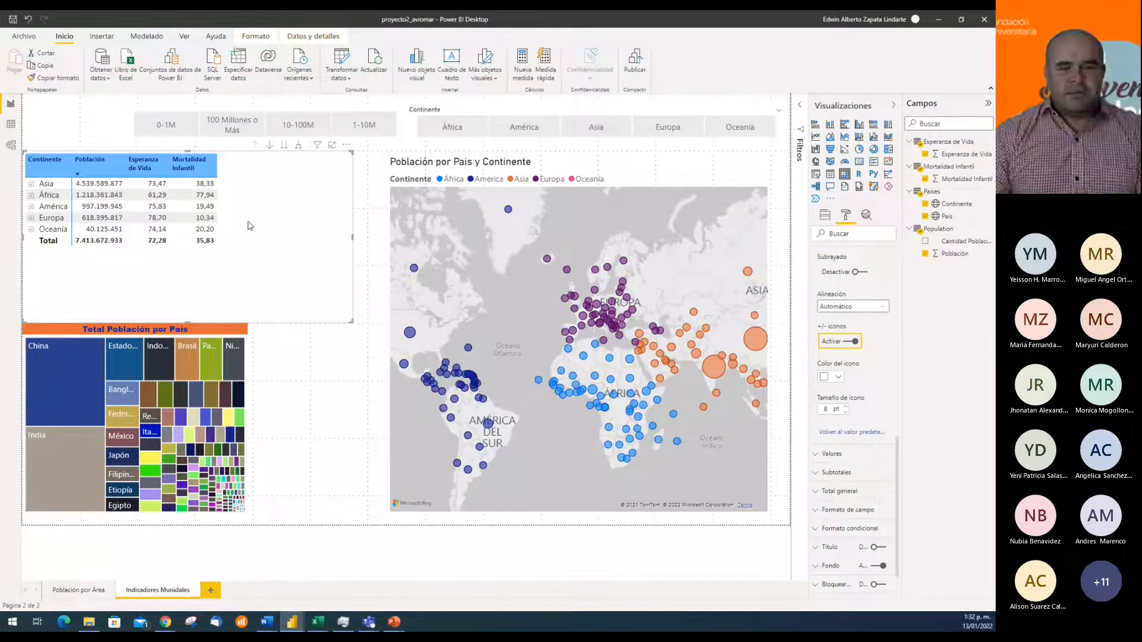
# Expand Asia in the matrix to its countries, and view the Population table's data before returning to the report
pyautogui.click(303, 220)
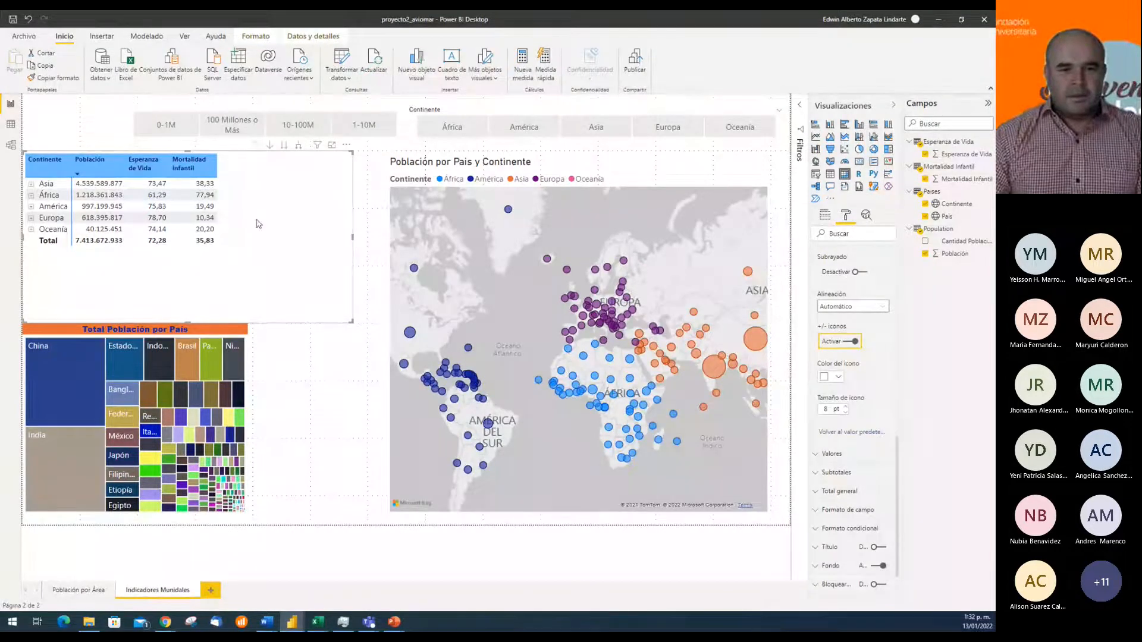
pyautogui.click(33, 185)
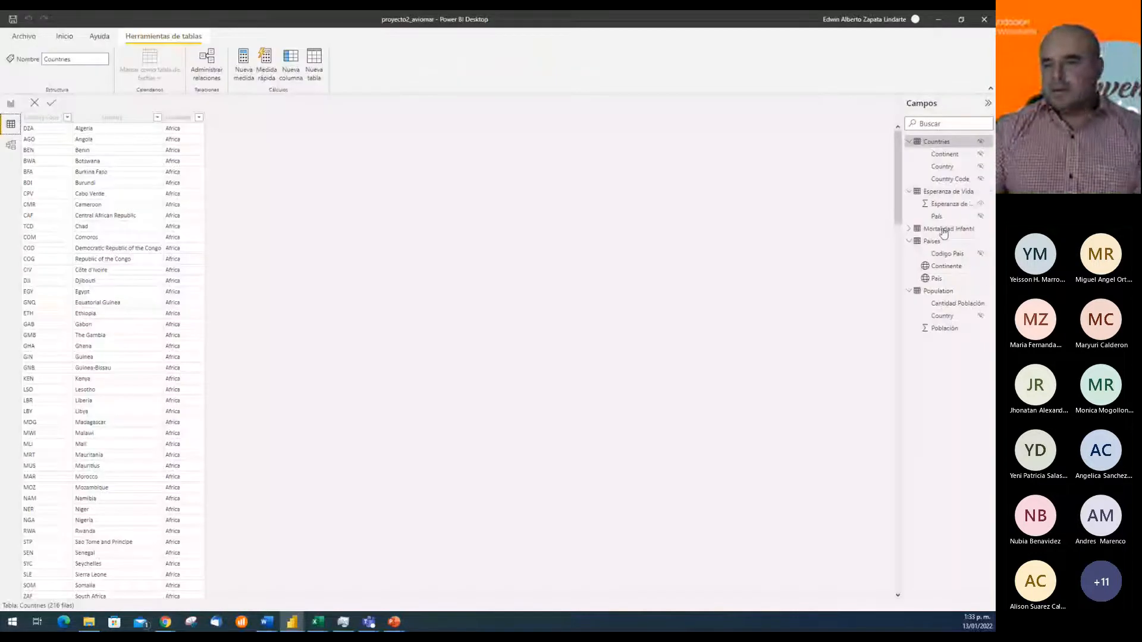
pyautogui.click(940, 293)
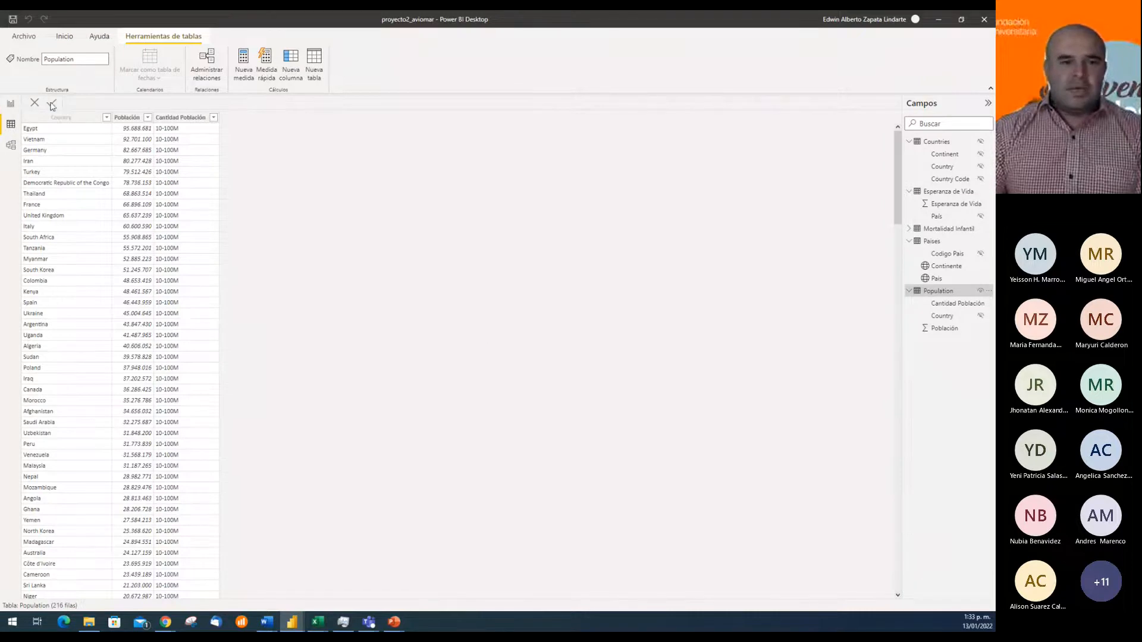
pyautogui.click(15, 106)
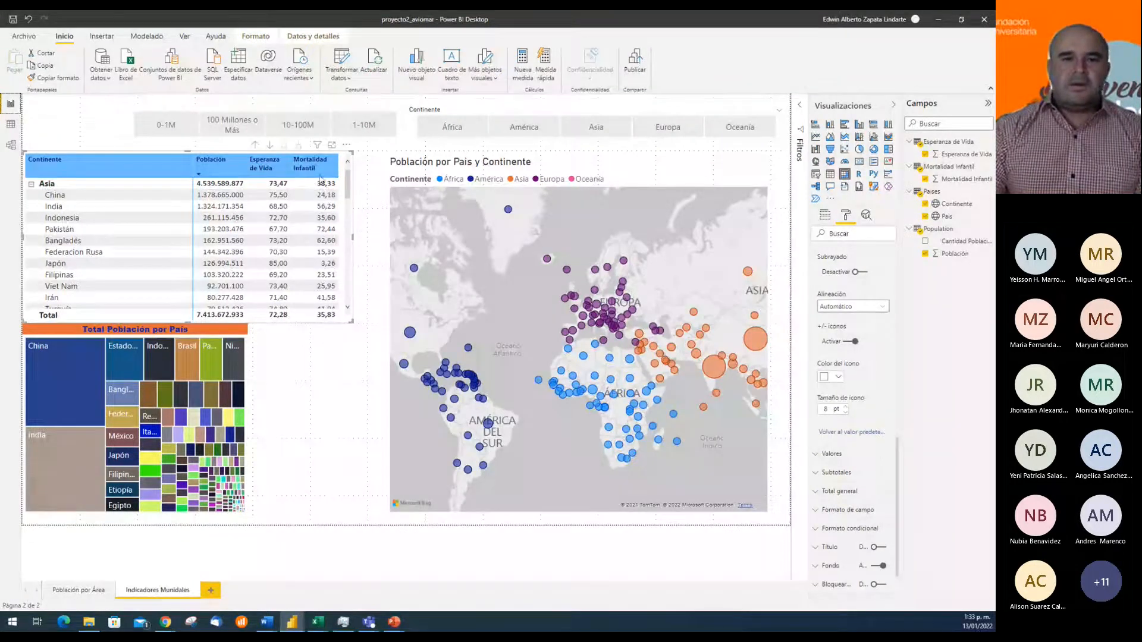
# Open the Mortalidad Infantil query in the Power Query Editor and start adding a conditional column
pyautogui.click(342, 60)
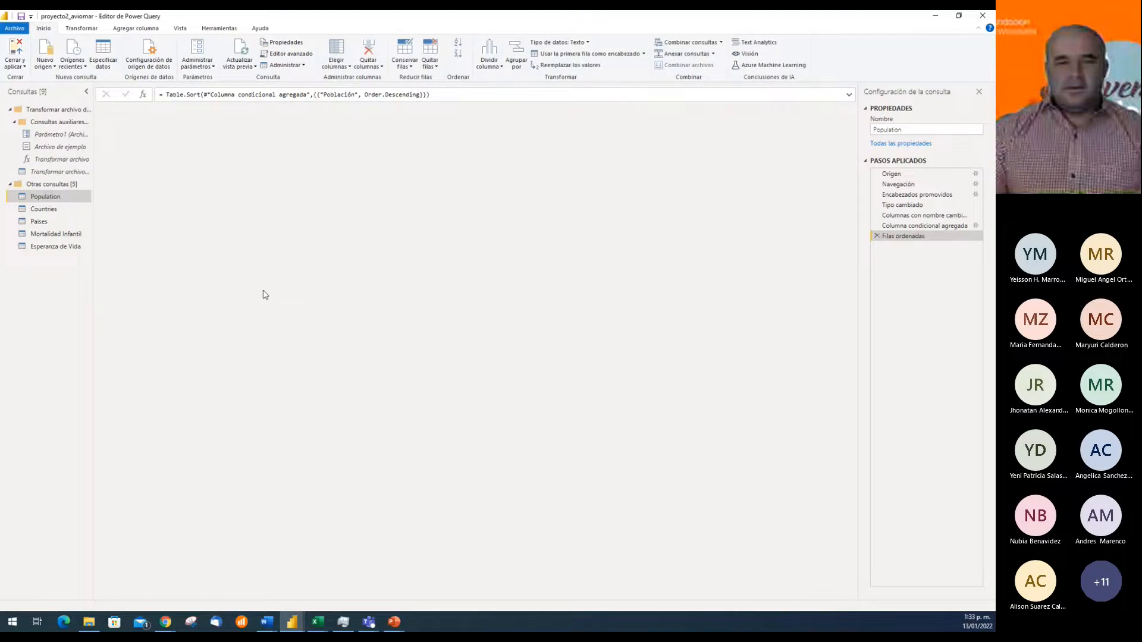
pyautogui.click(57, 235)
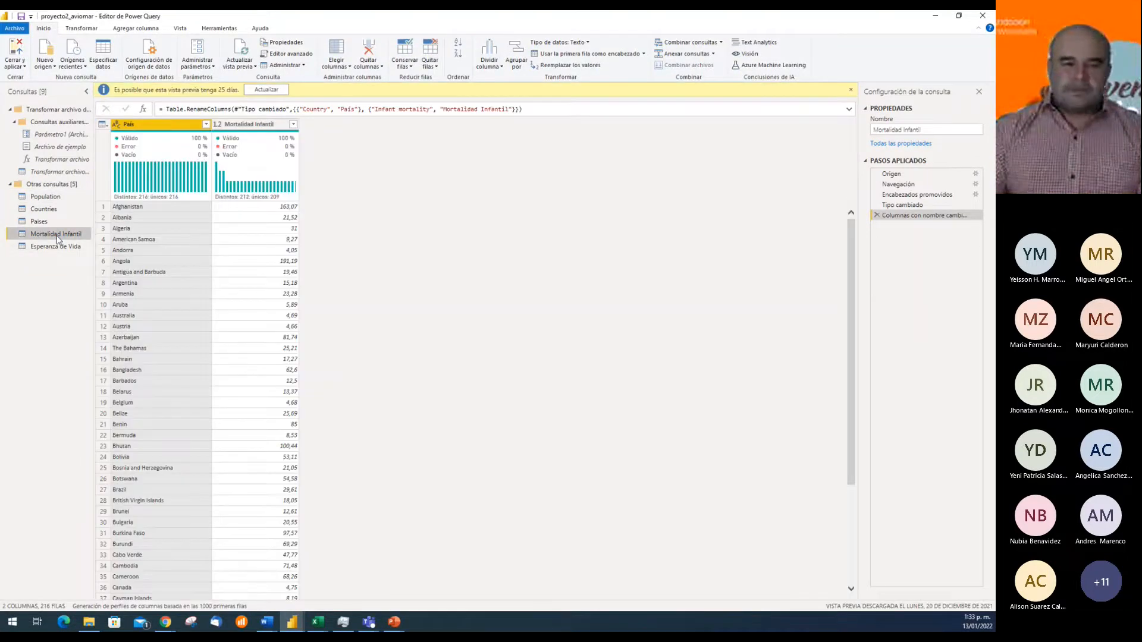
pyautogui.click(166, 622)
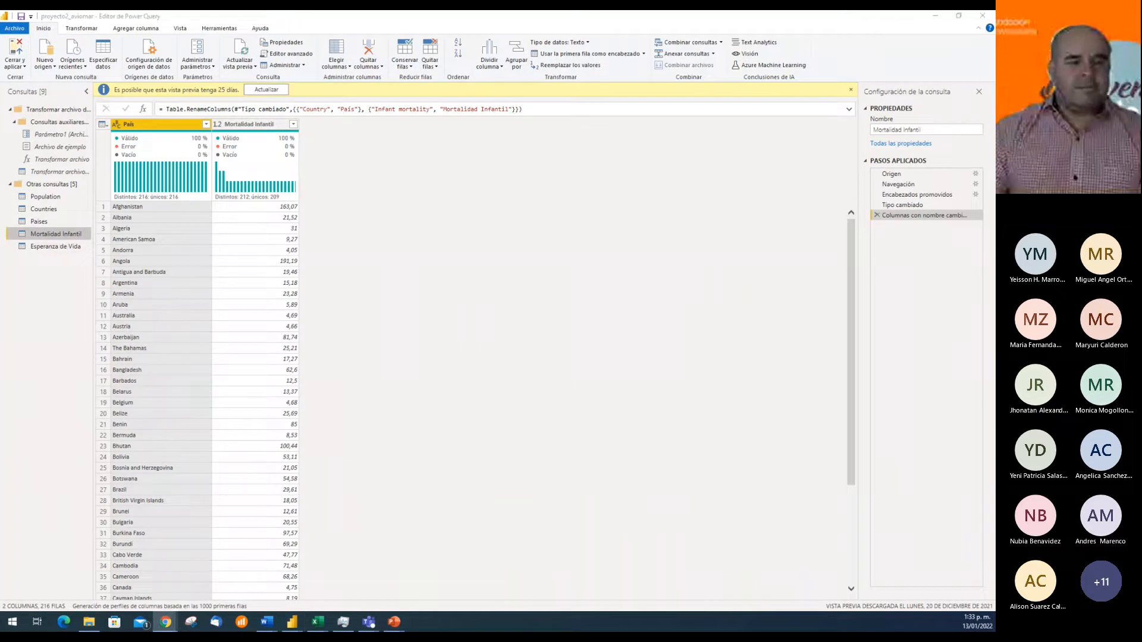
pyautogui.click(138, 29)
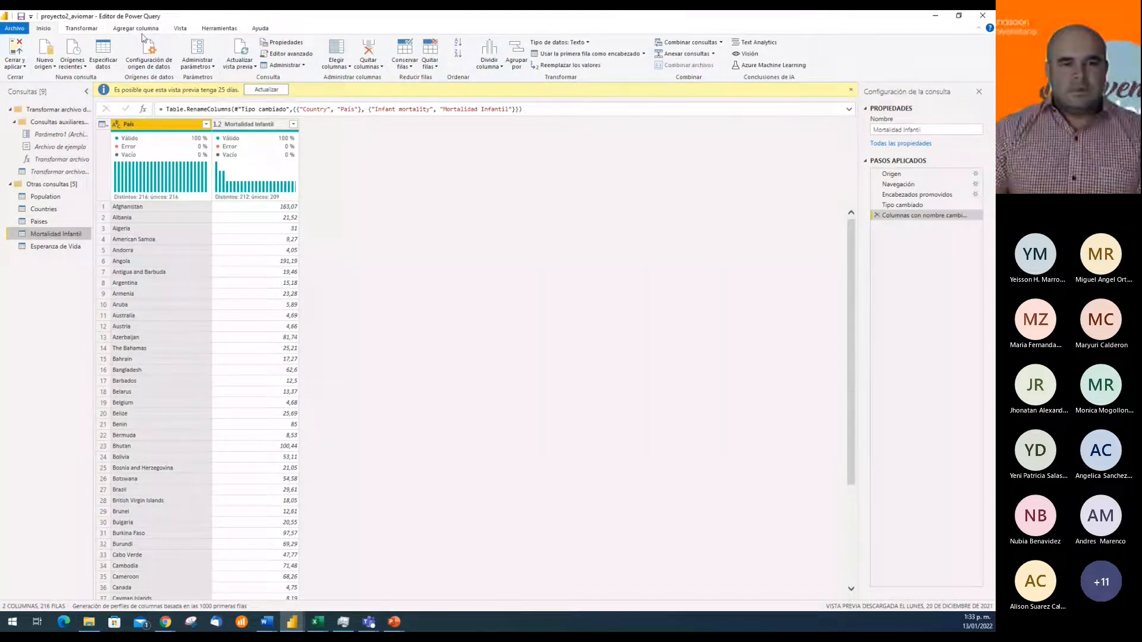
pyautogui.click(142, 30)
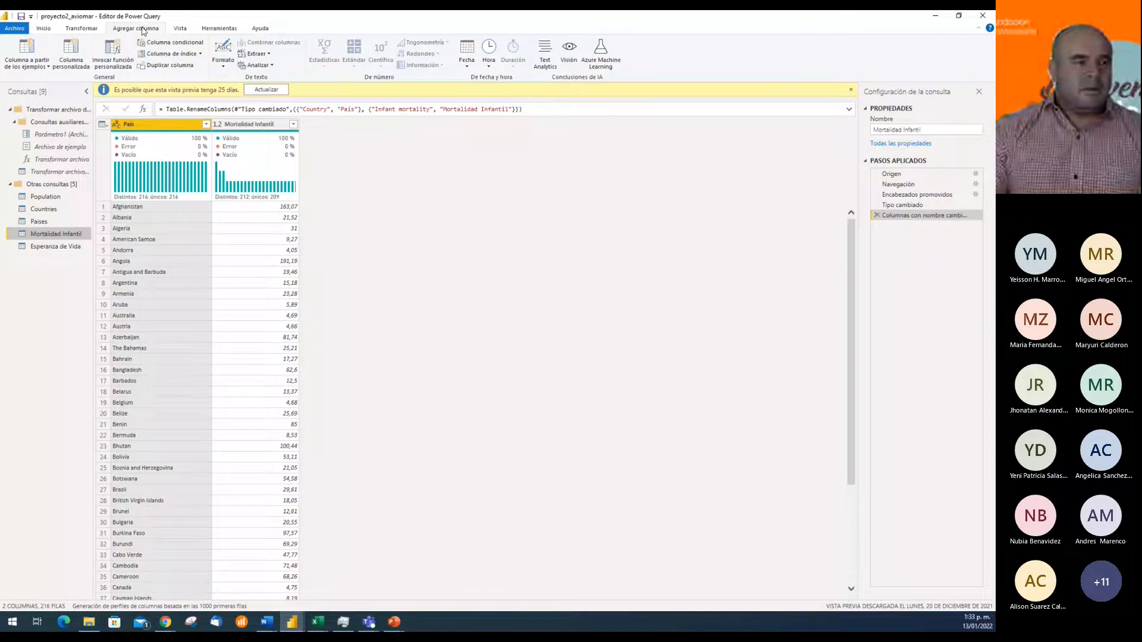
pyautogui.click(158, 43)
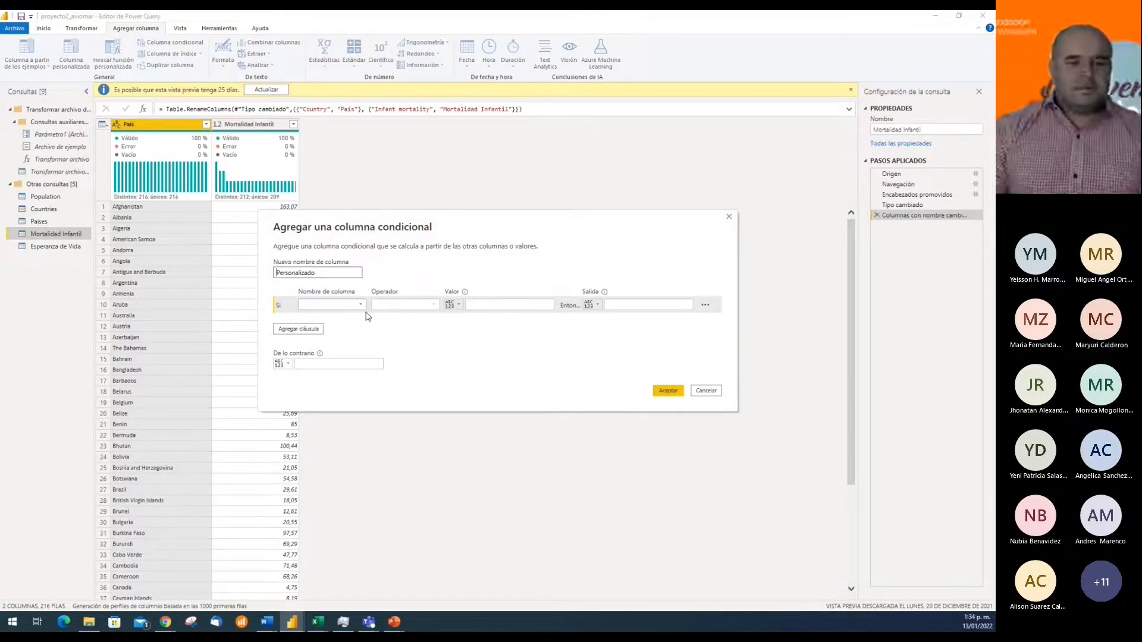
# Name the new conditional column Grupo Mortalidad Infantil
pyautogui.press('BackSpace')
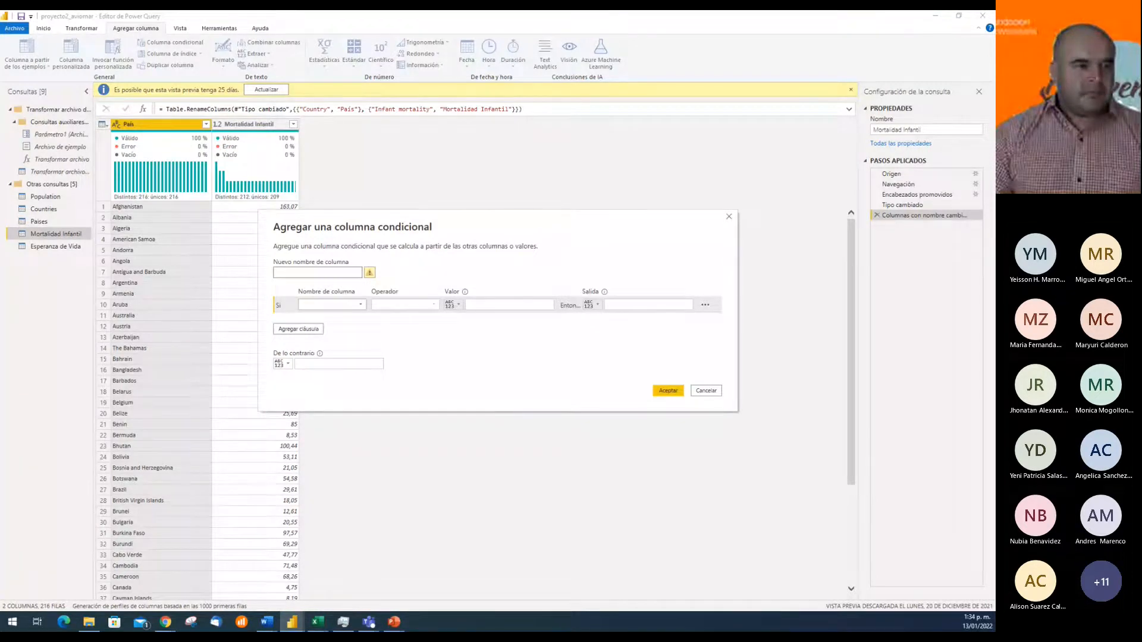
pyautogui.click(308, 275)
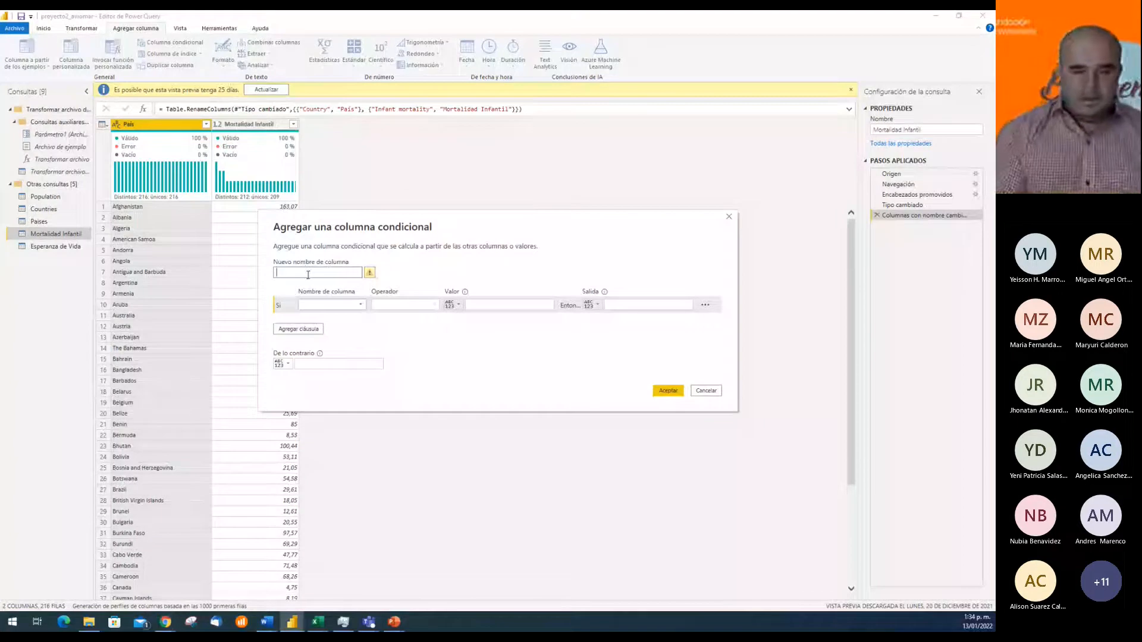
pyautogui.write('Grupo Mortalidad Infantil')
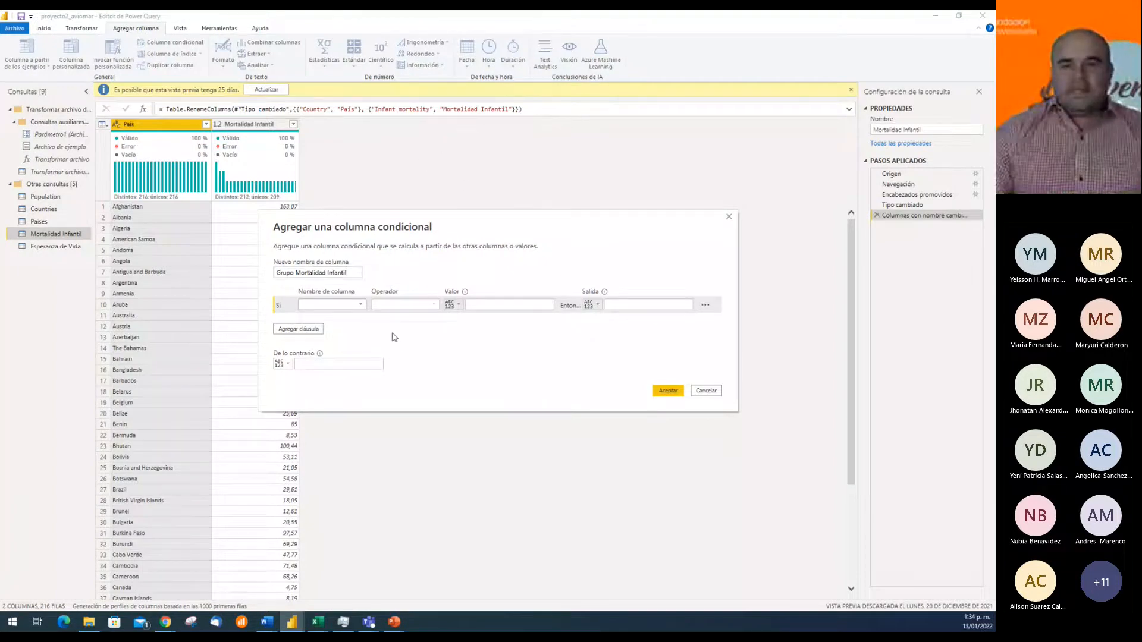
# Define the first condition so that Mortalidad Infantil es menor o igual que 10 outputs "0 a 10"
pyautogui.click(358, 305)
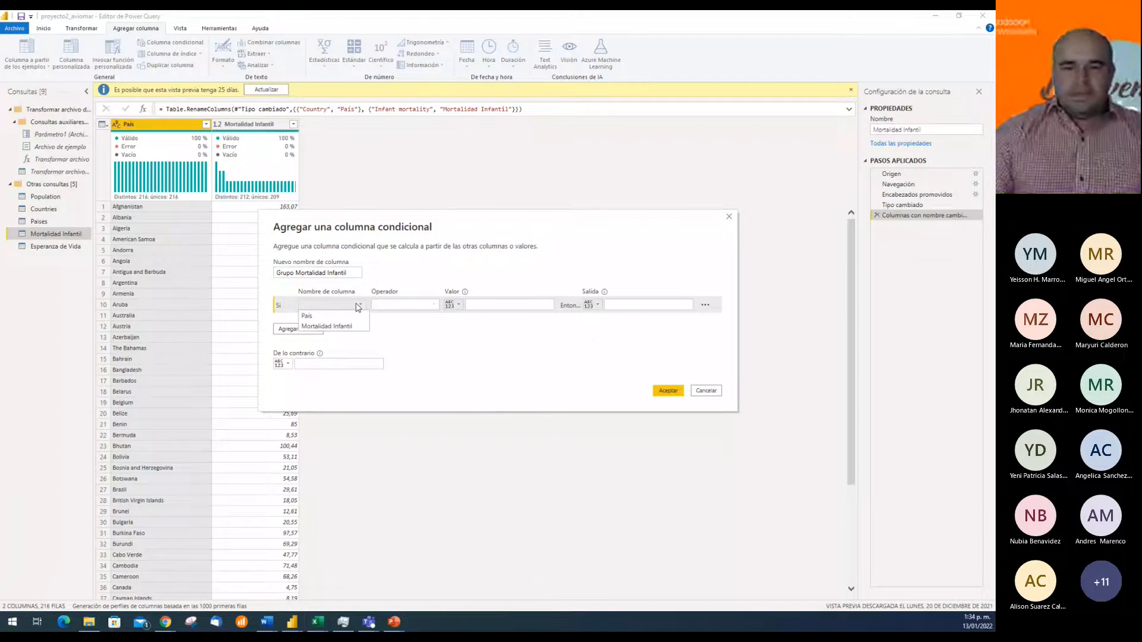
pyautogui.click(337, 327)
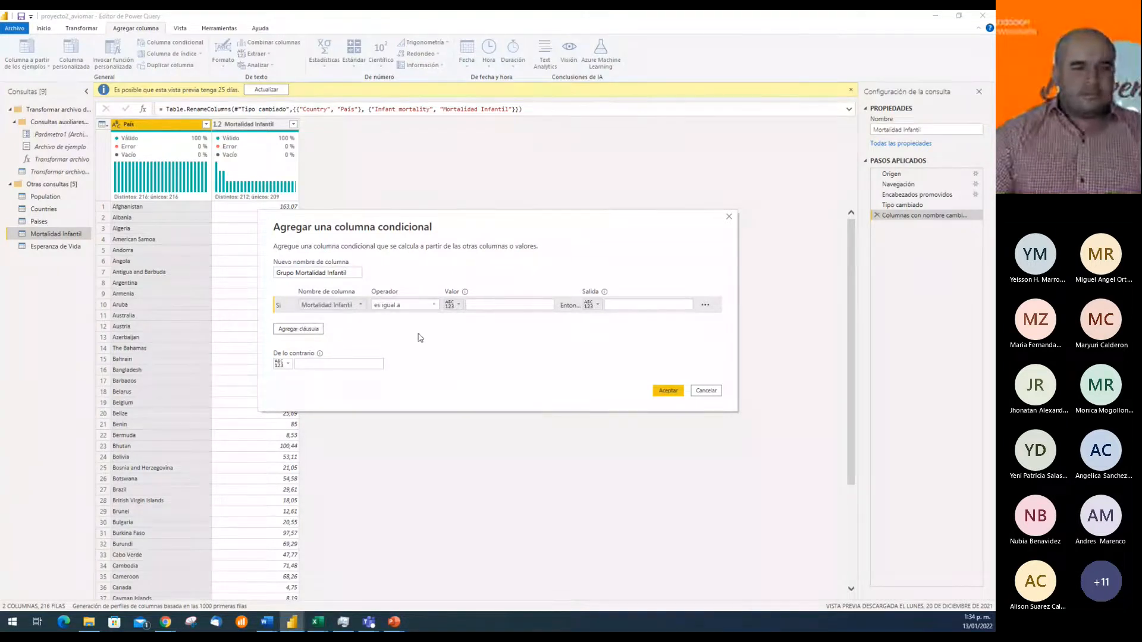
pyautogui.click(427, 306)
pyautogui.click(408, 368)
pyautogui.click(506, 304)
pyautogui.write('10')
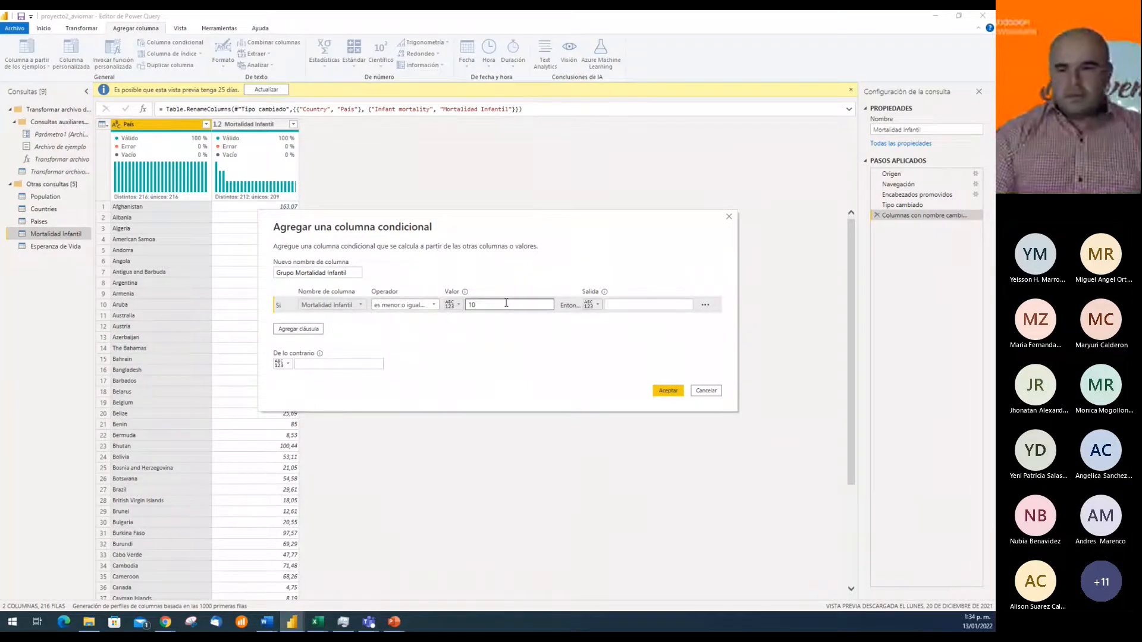
pyautogui.write('0-10')
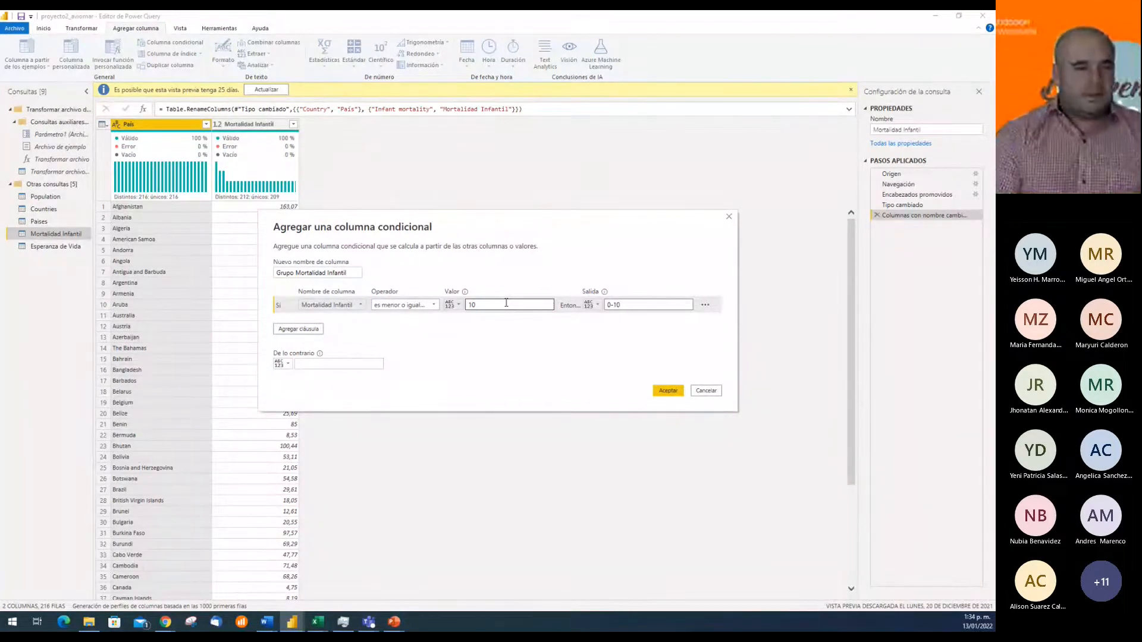
pyautogui.press('BackSpace')
pyautogui.press('BackSpace')
pyautogui.press('BackSpace')
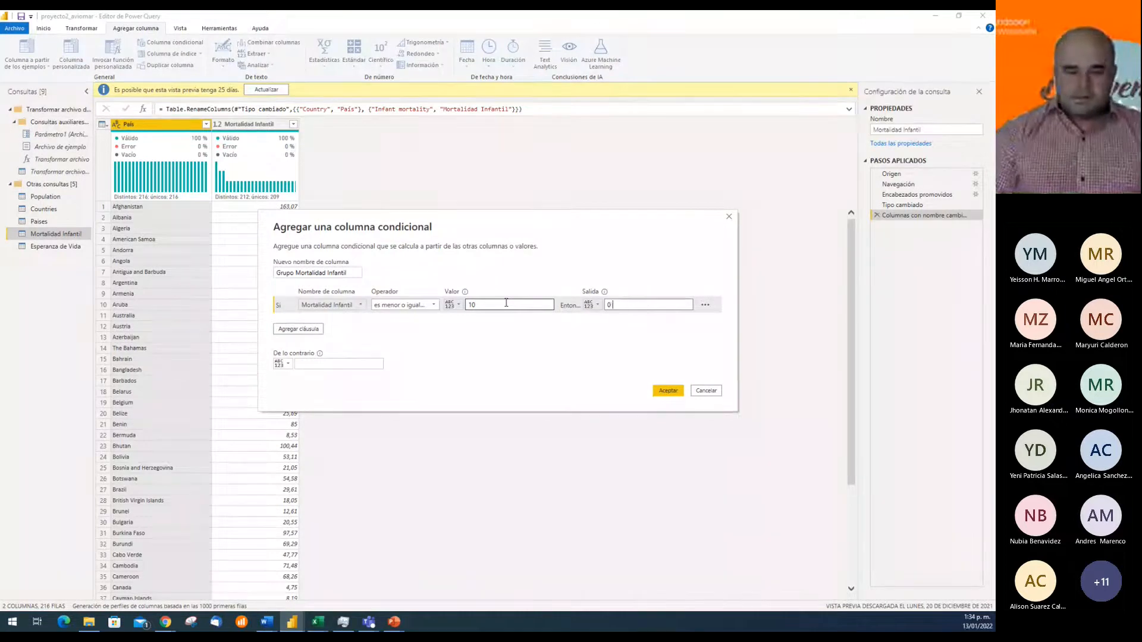
pyautogui.write('a')
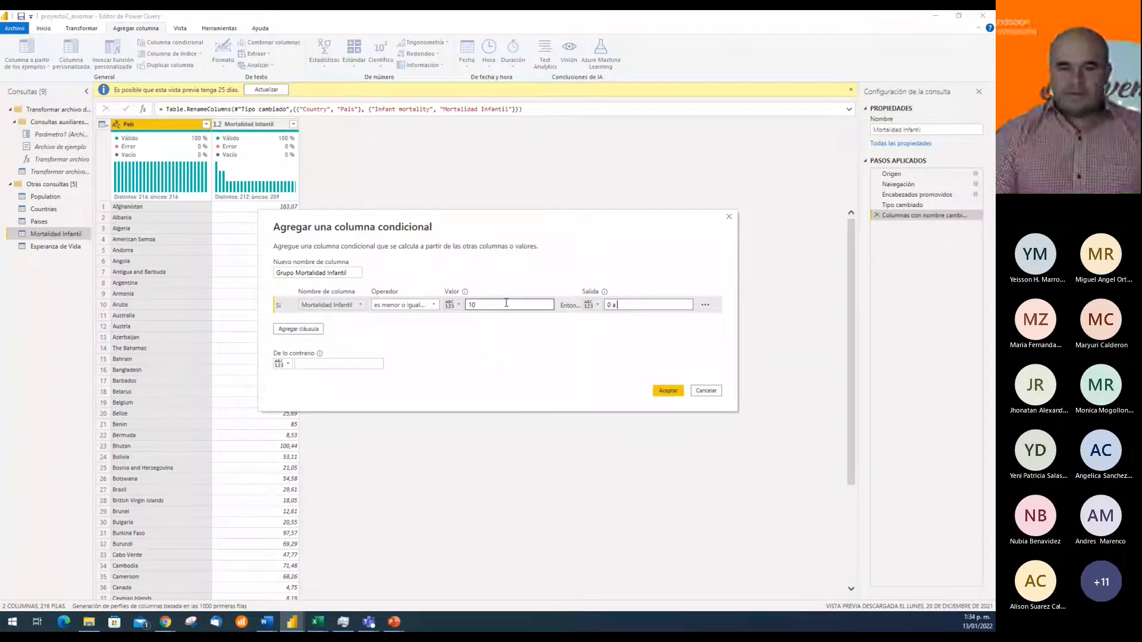
pyautogui.write(' 10')
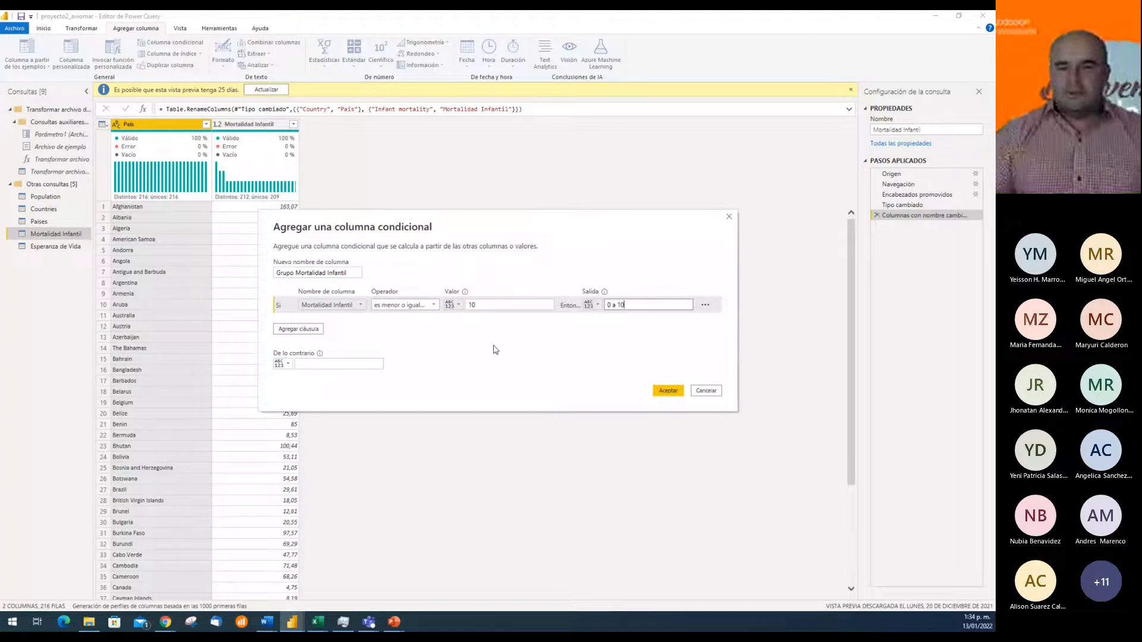
# Add a second clause so that Mortalidad Infantil es menor o igual que 25 outputs "10 a 25"
pyautogui.click(299, 329)
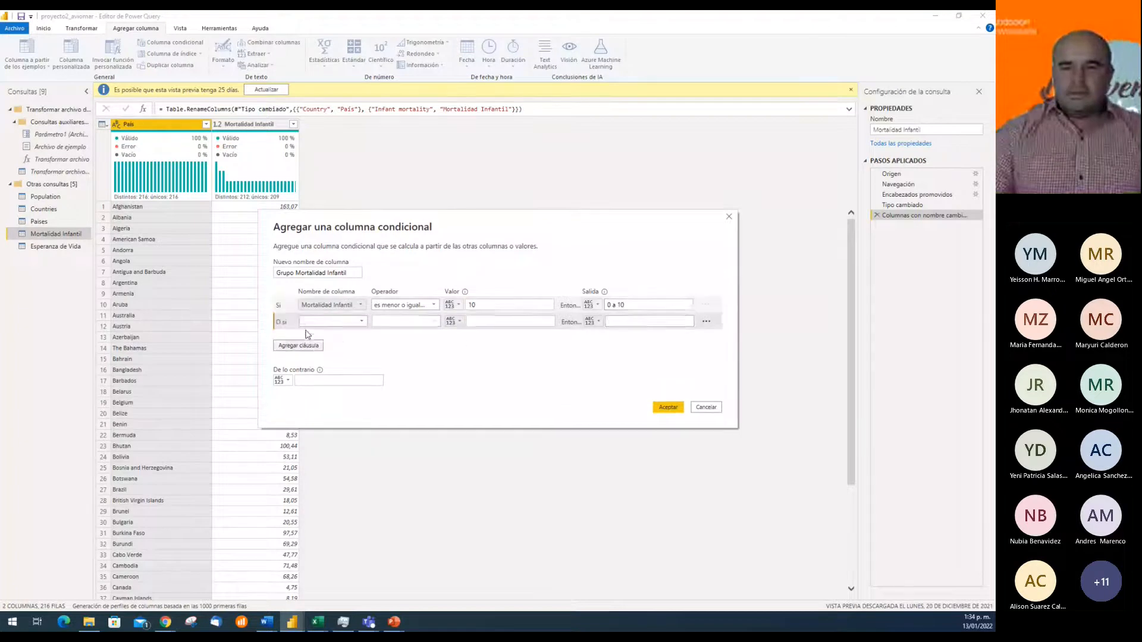
pyautogui.click(361, 324)
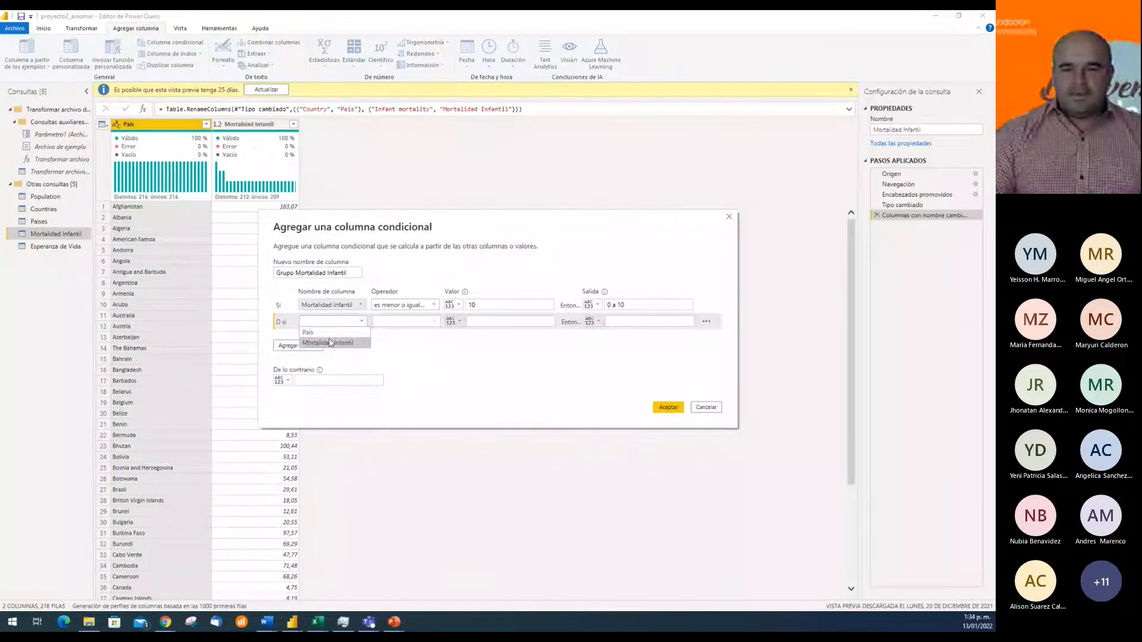
pyautogui.click(324, 338)
pyautogui.click(426, 325)
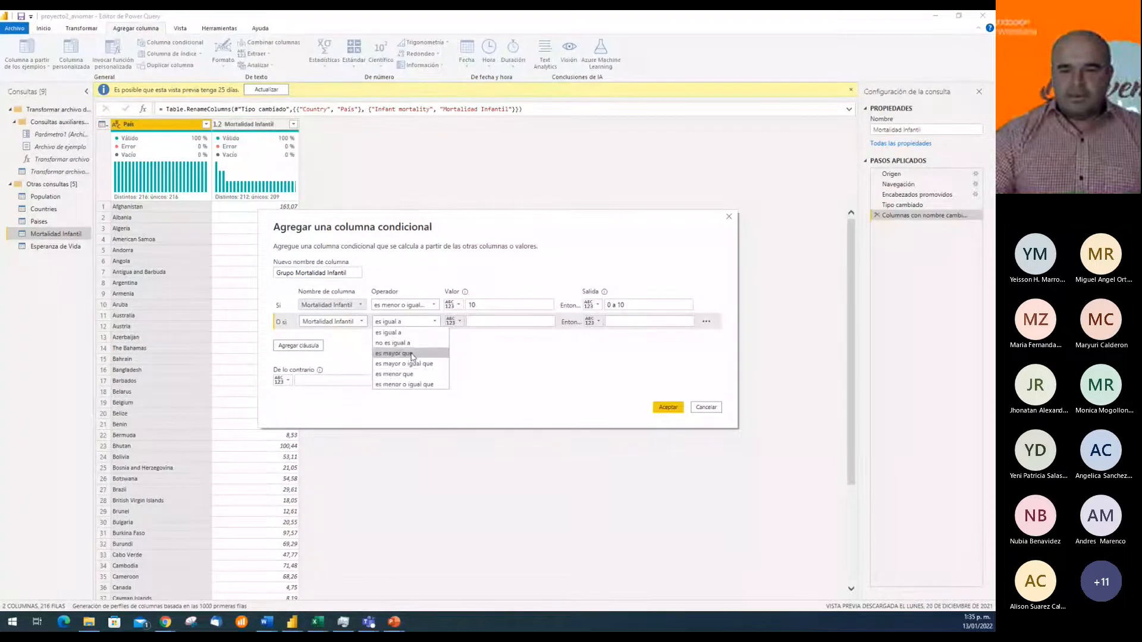
pyautogui.click(424, 382)
pyautogui.click(491, 322)
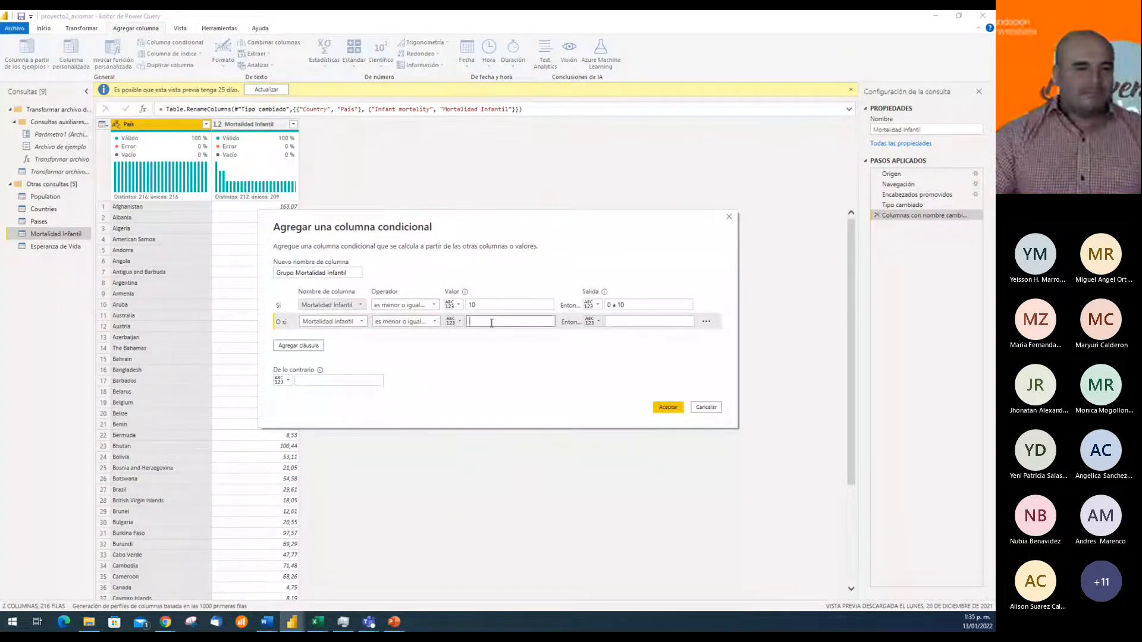
pyautogui.write('25')
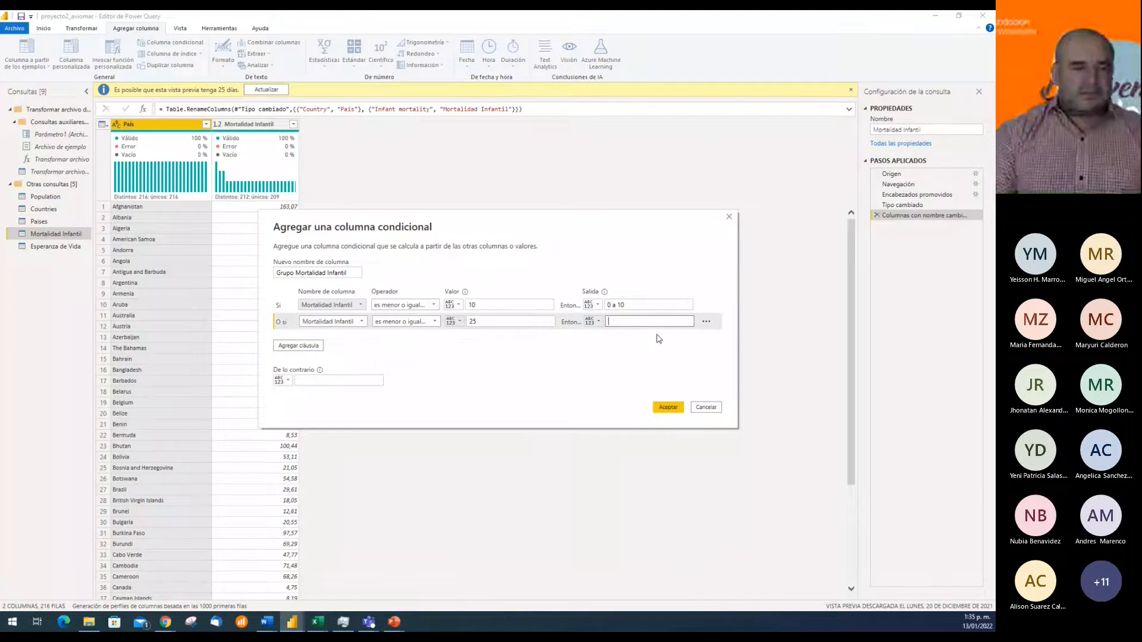
pyautogui.write('10 a 25')
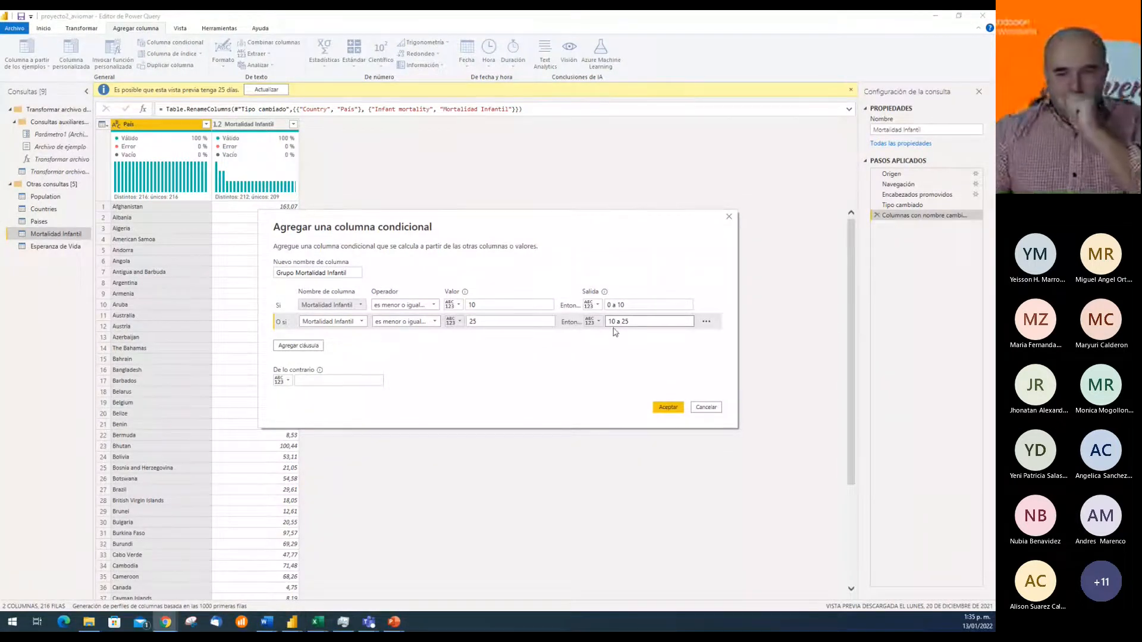
# Add a third clause so that Mortalidad Infantil es menor o igual que 50 outputs "25 a 50"
pyautogui.click(295, 349)
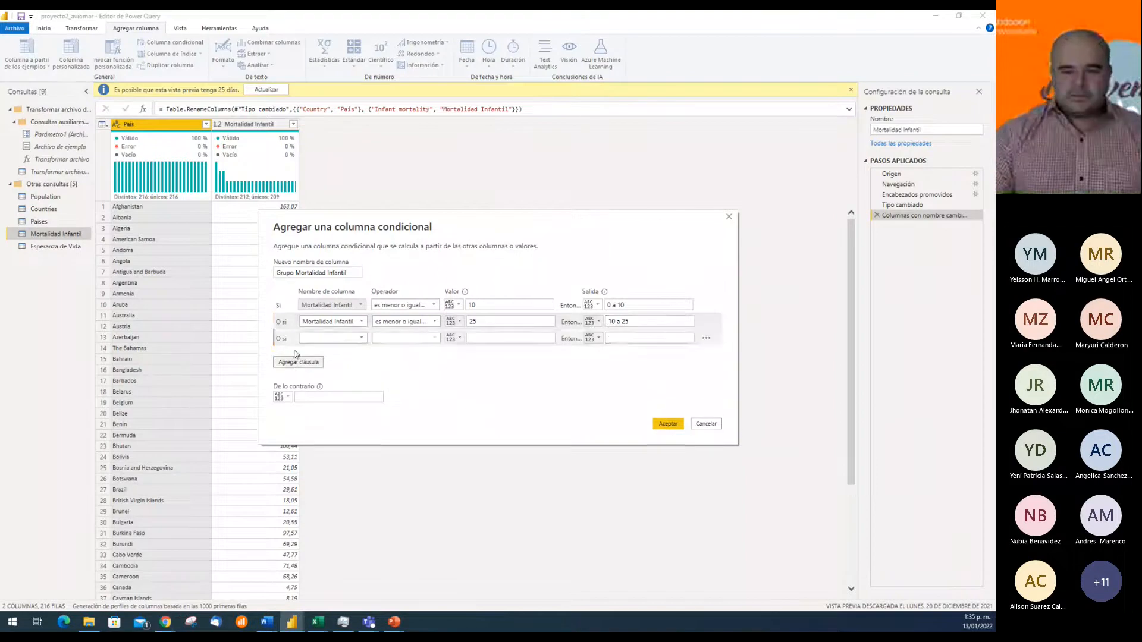
pyautogui.click(361, 340)
pyautogui.click(342, 359)
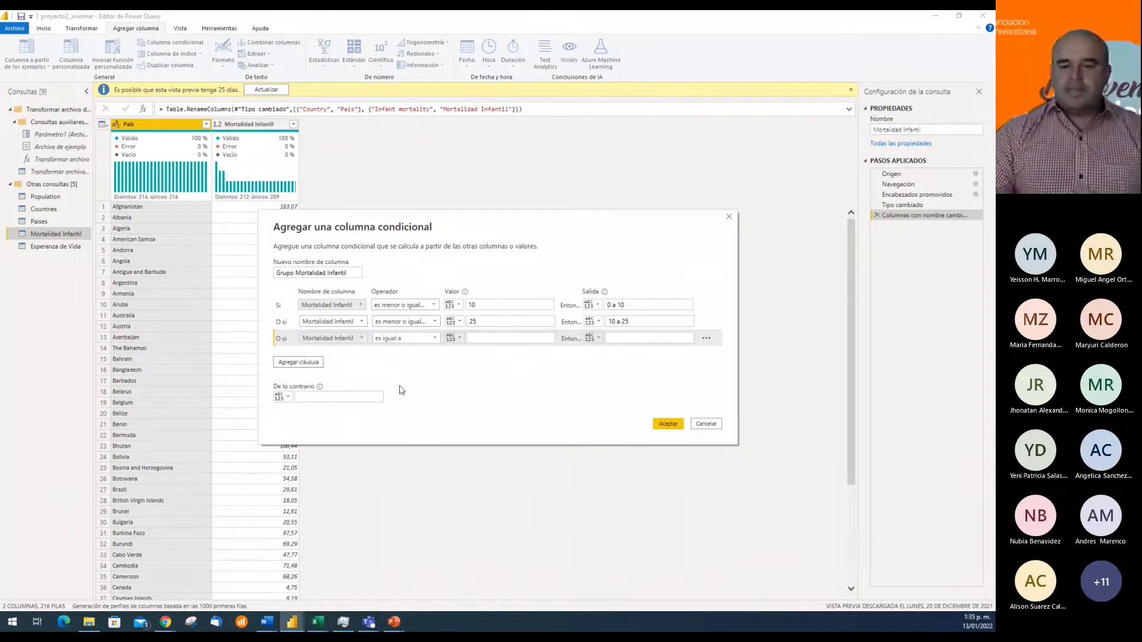
pyautogui.click(416, 339)
pyautogui.click(405, 400)
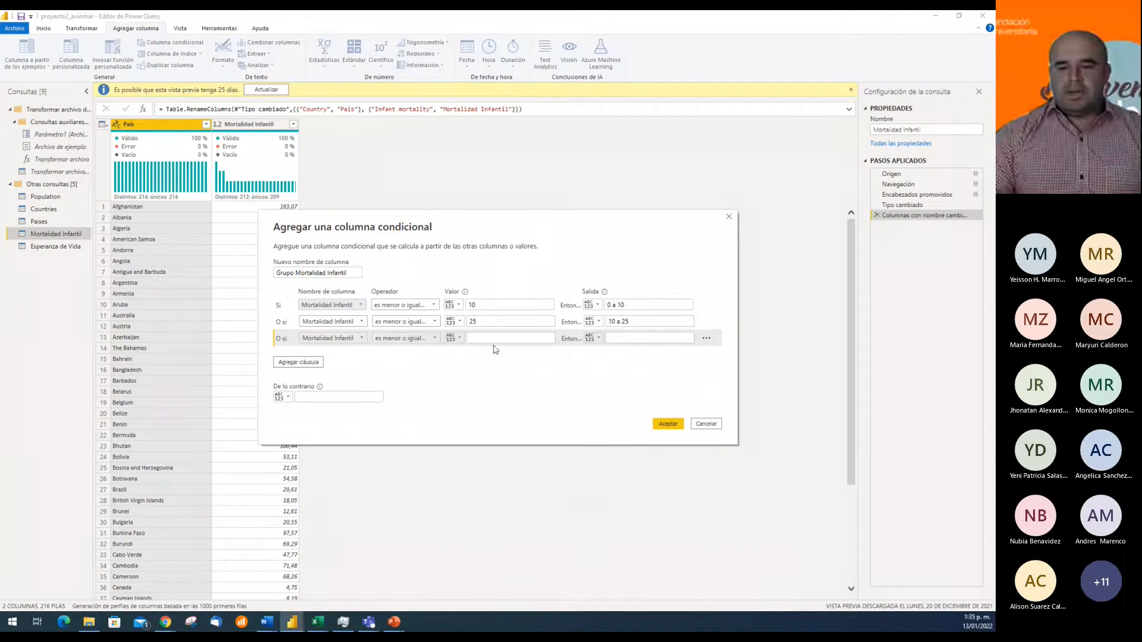
pyautogui.click(497, 338)
pyautogui.write('50')
pyautogui.press('Tab')
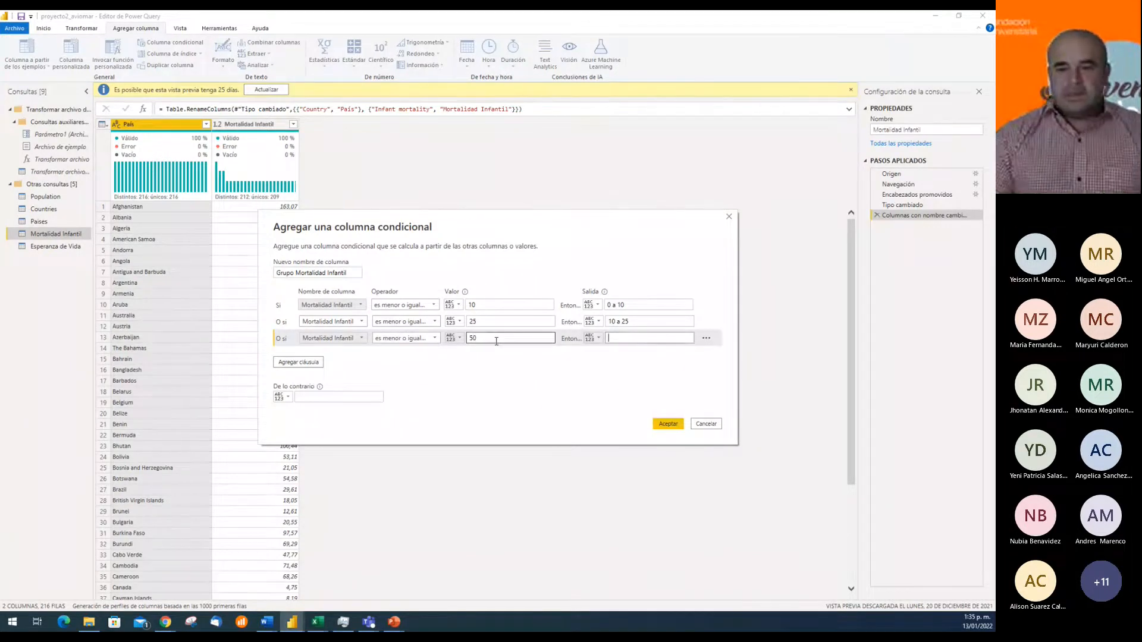
pyautogui.write('25')
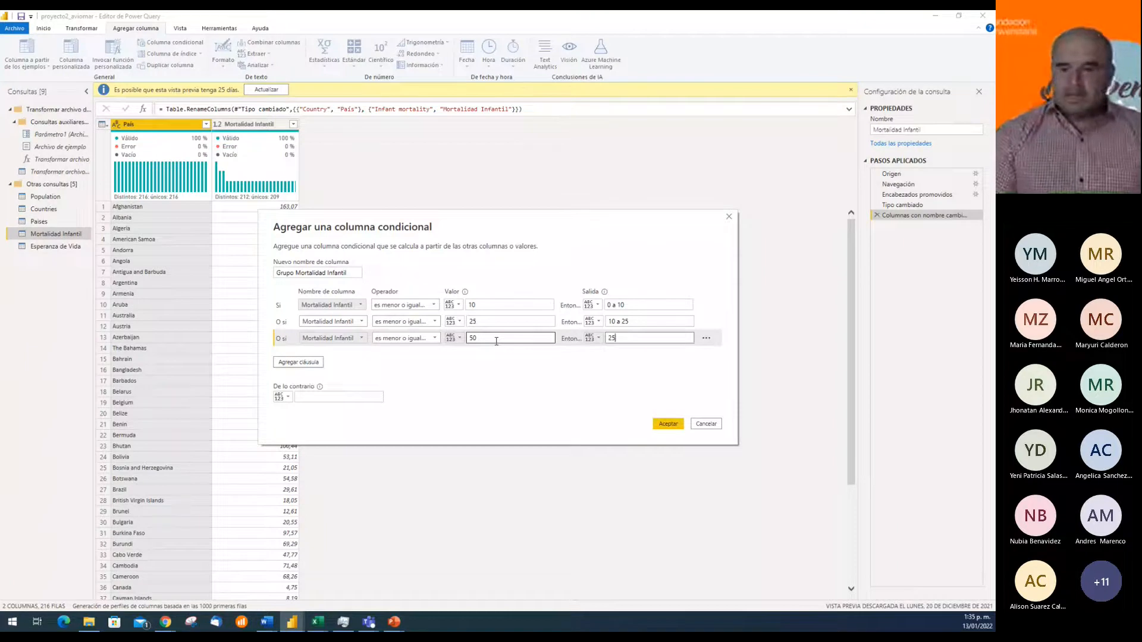
pyautogui.write(' a')
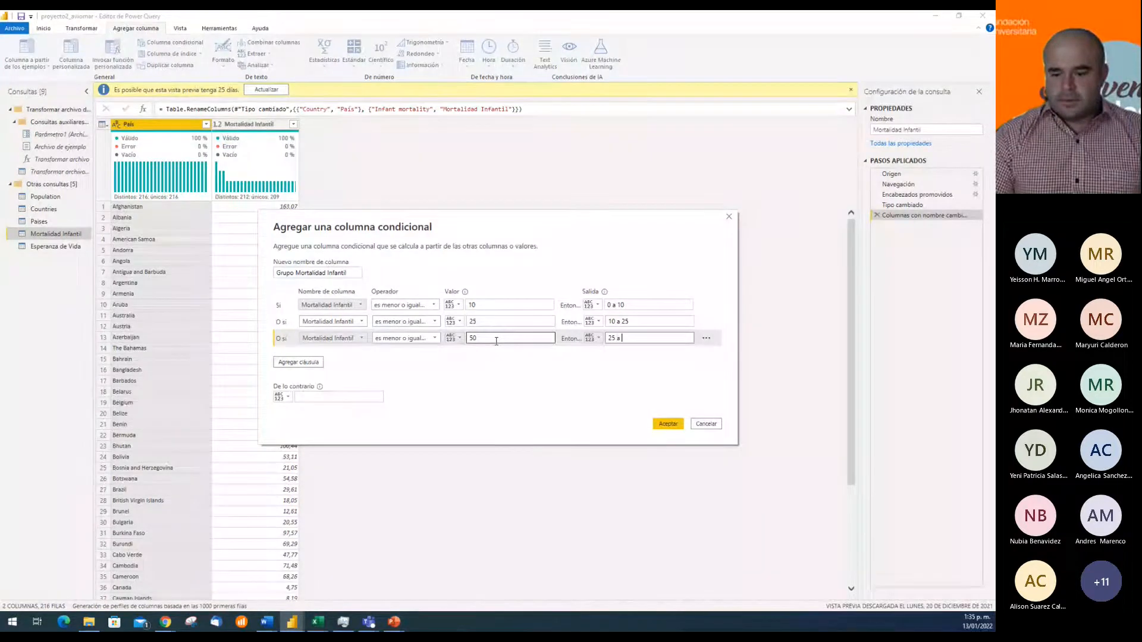
pyautogui.write(' 50')
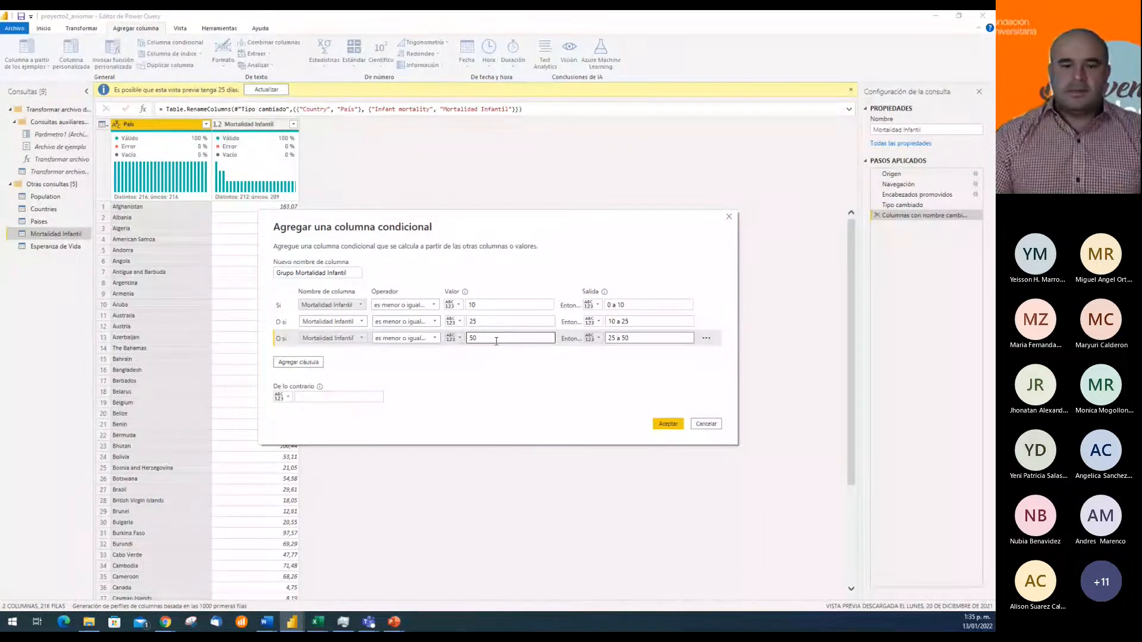
pyautogui.click(291, 363)
pyautogui.click(360, 355)
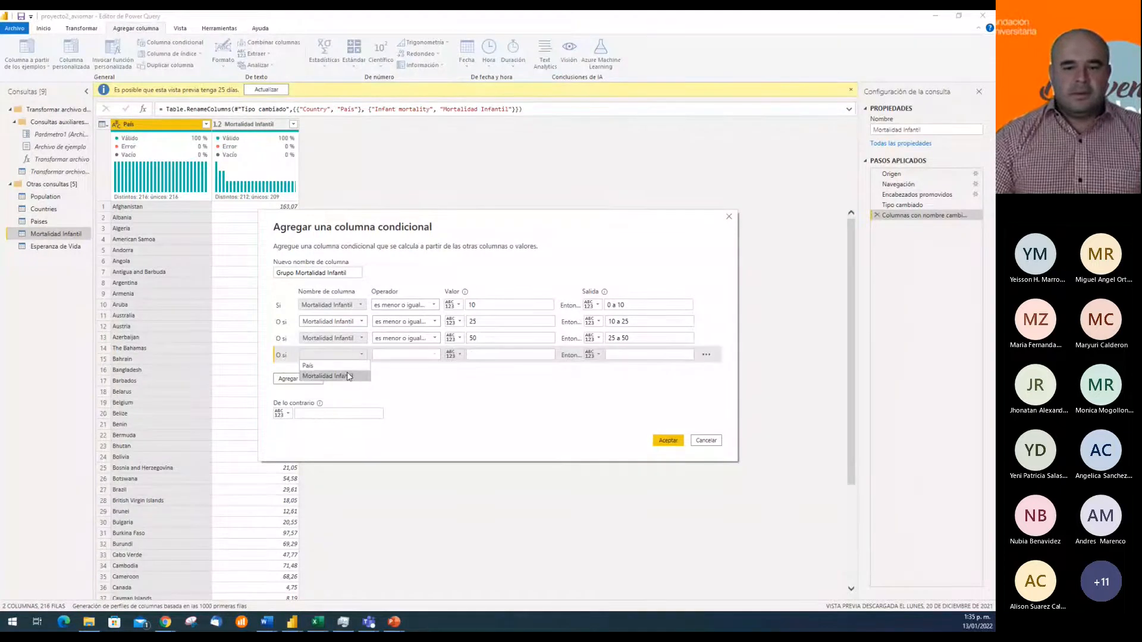
pyautogui.click(409, 379)
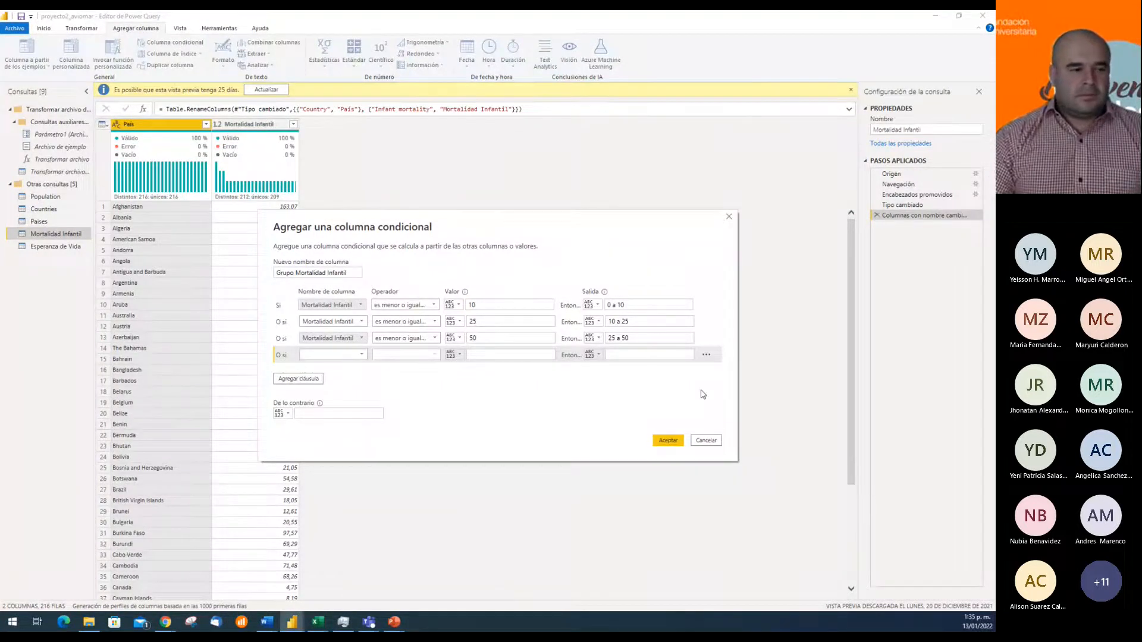
pyautogui.click(707, 354)
pyautogui.click(716, 370)
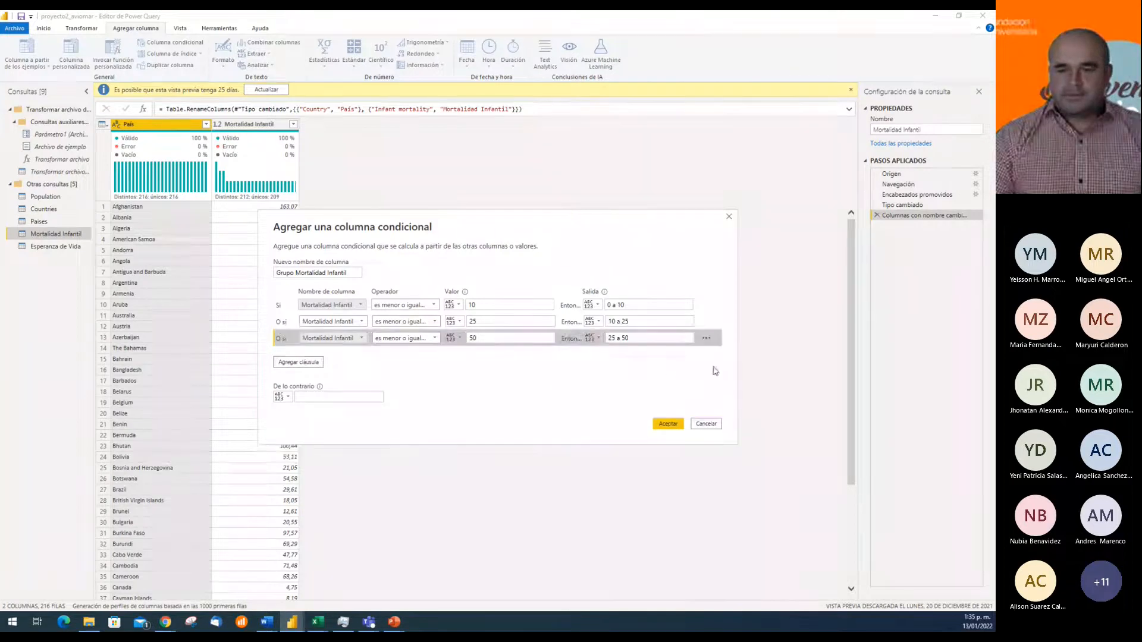
# Set the conditional column's otherwise (De lo contrario) output to "50 o más"
pyautogui.click(340, 398)
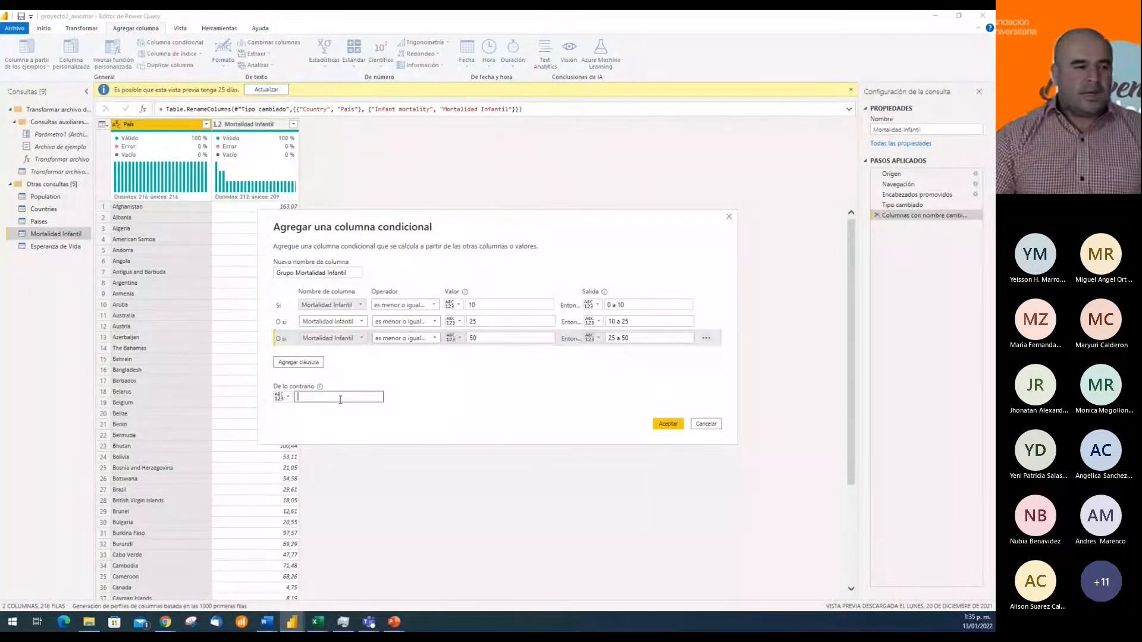
pyautogui.write('50')
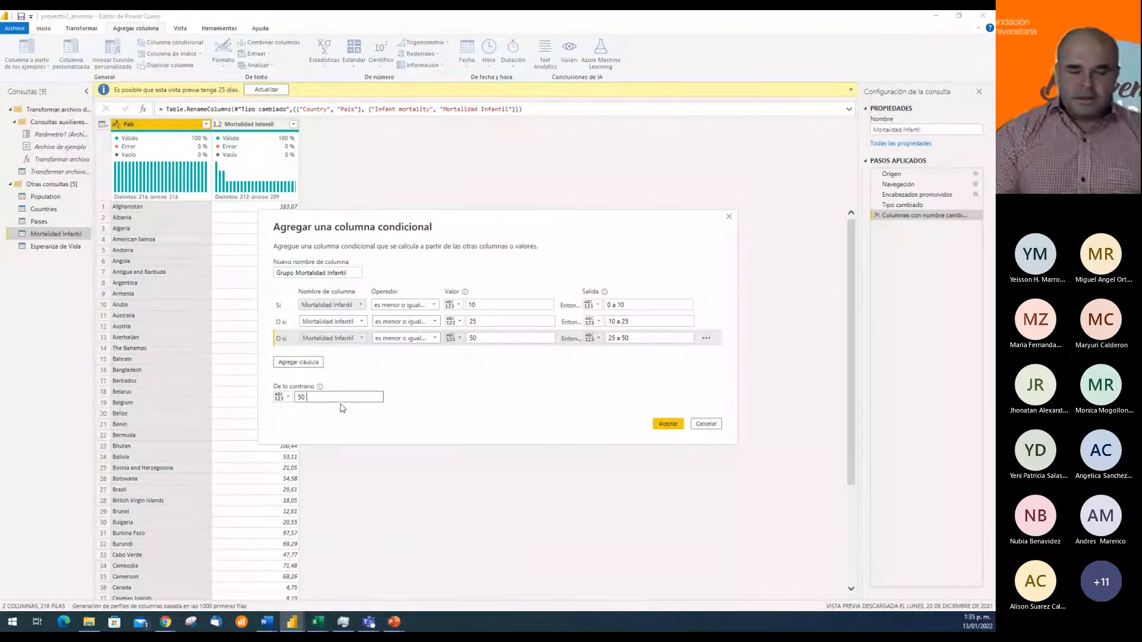
pyautogui.write(' o más')
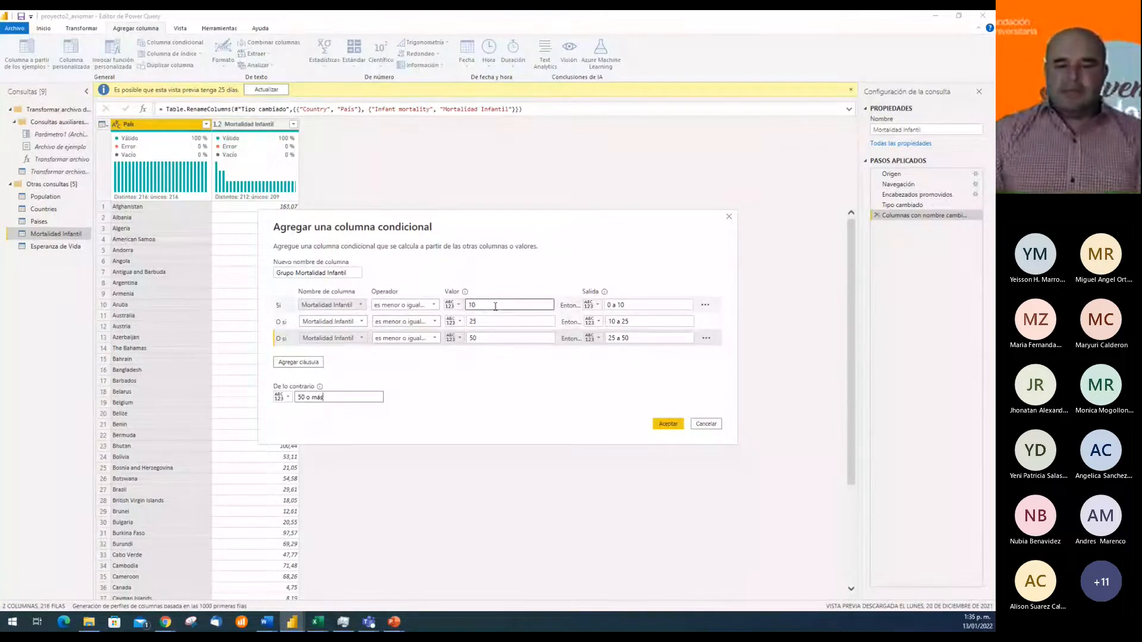
# Check the clause values and outputs, create the Grupo Mortalidad Infantil conditional column, and look over its rows
pyautogui.click(644, 307)
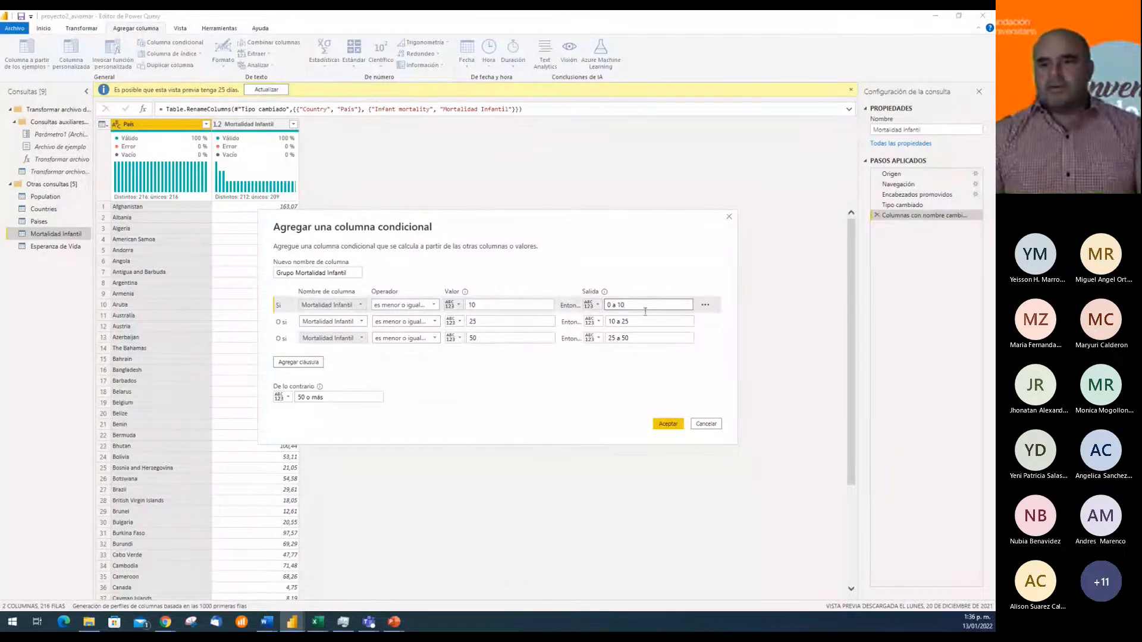
pyautogui.click(647, 322)
pyautogui.click(515, 320)
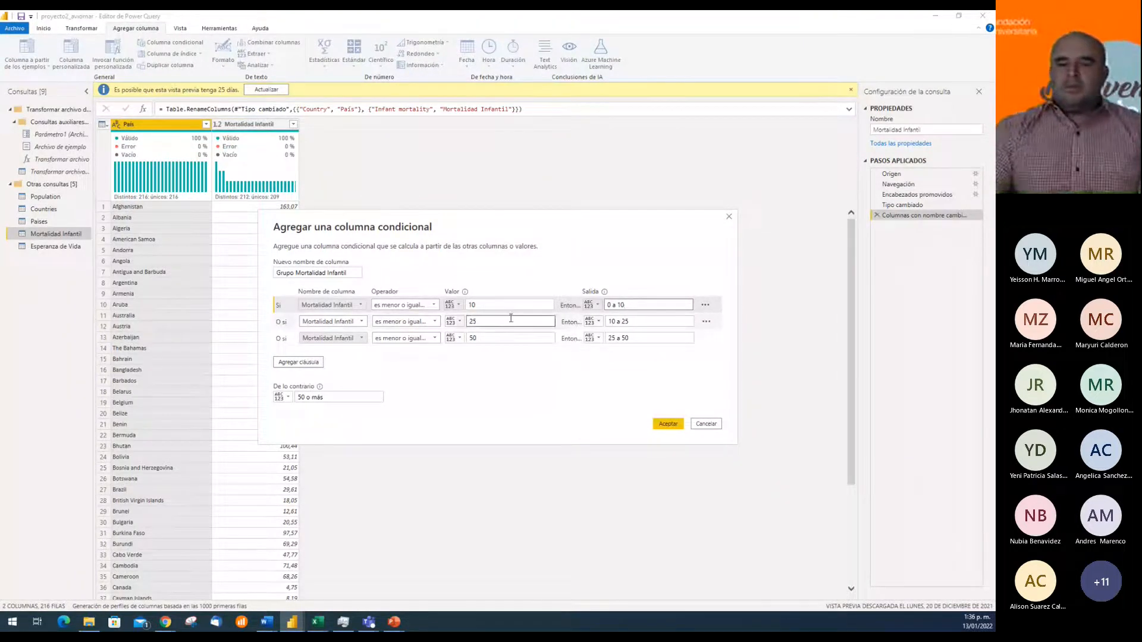
pyautogui.click(654, 323)
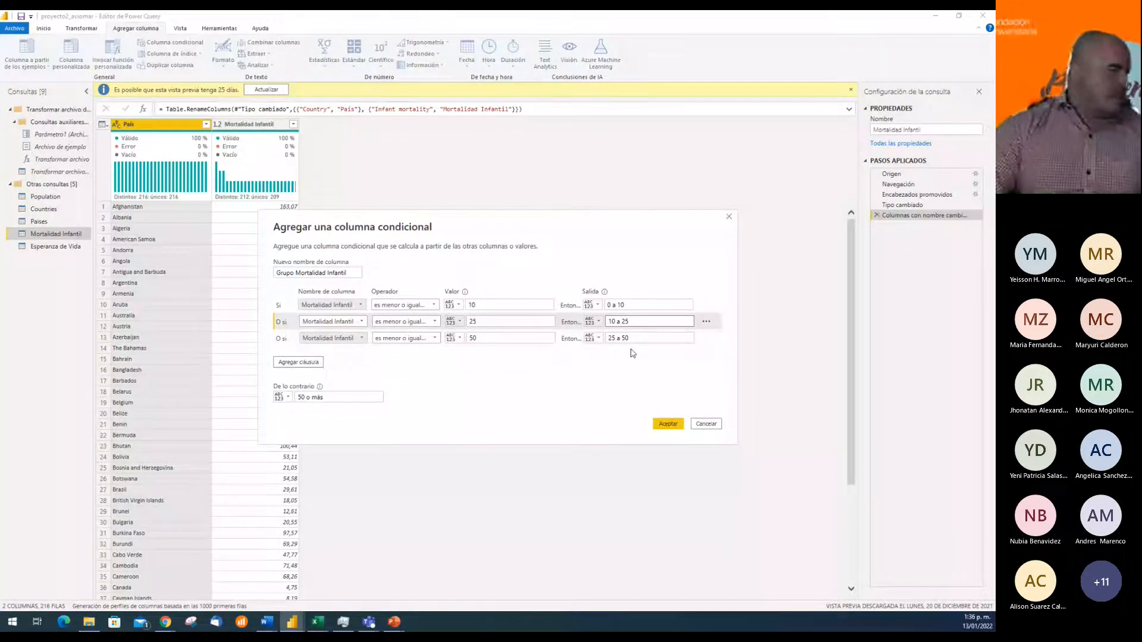
pyautogui.click(525, 336)
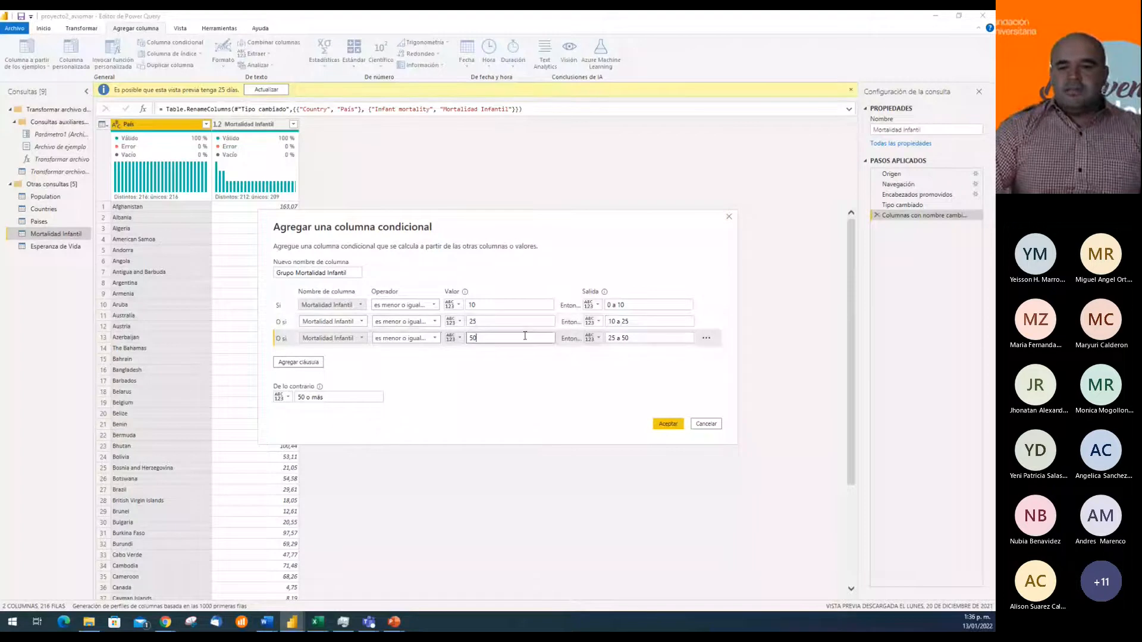
pyautogui.click(647, 339)
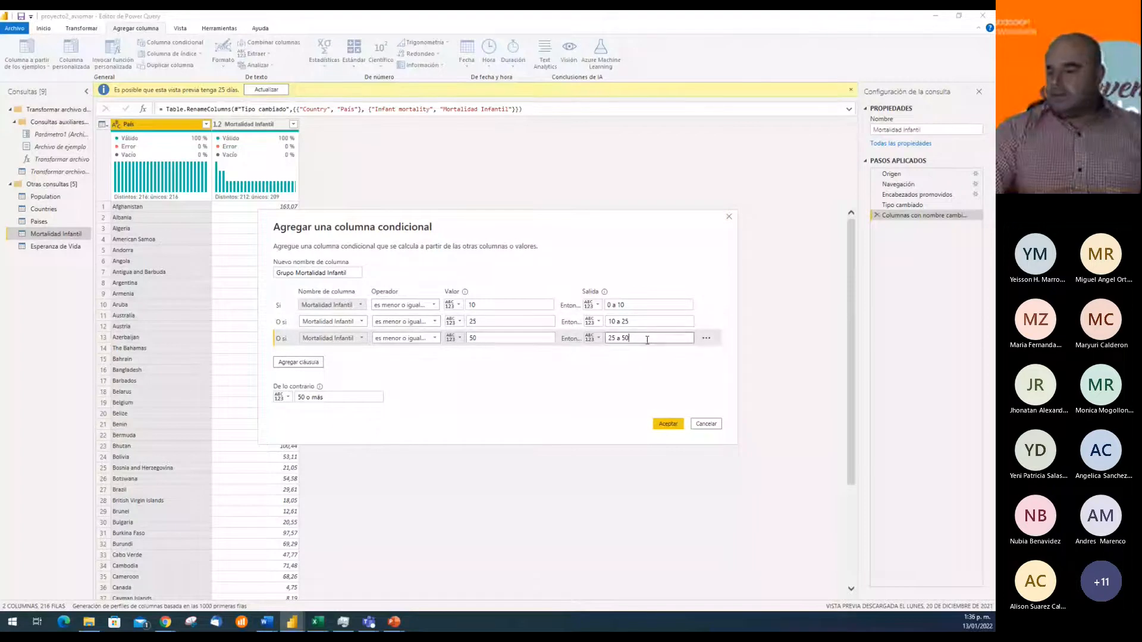
pyautogui.click(668, 425)
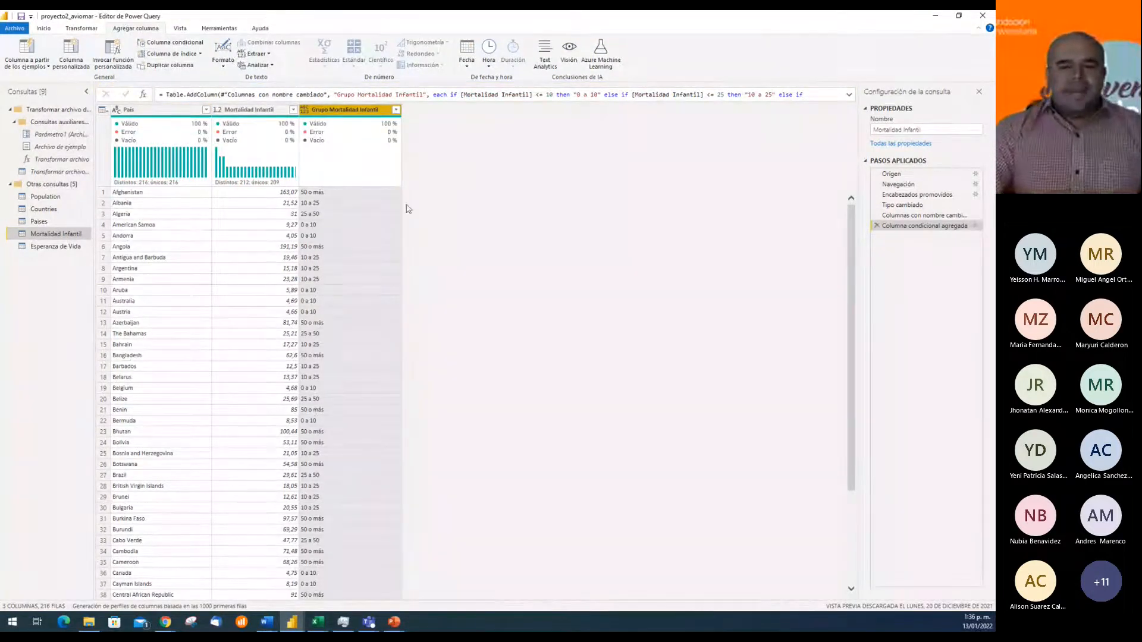
pyautogui.hotkey('alt', 'Tab')
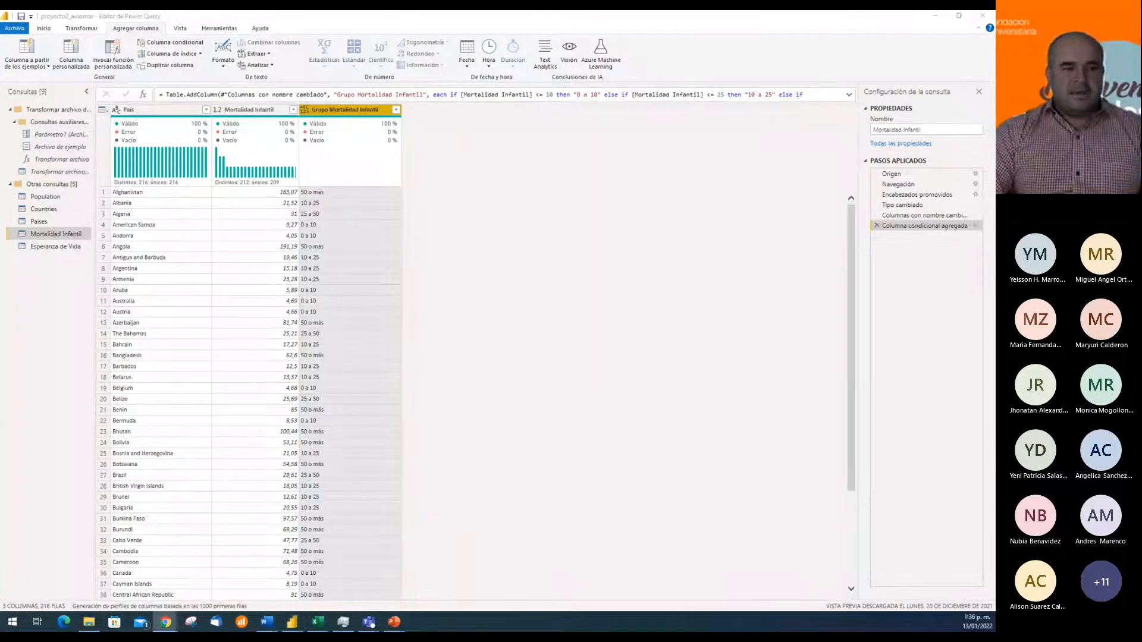
pyautogui.scroll(-13, 364, 226)
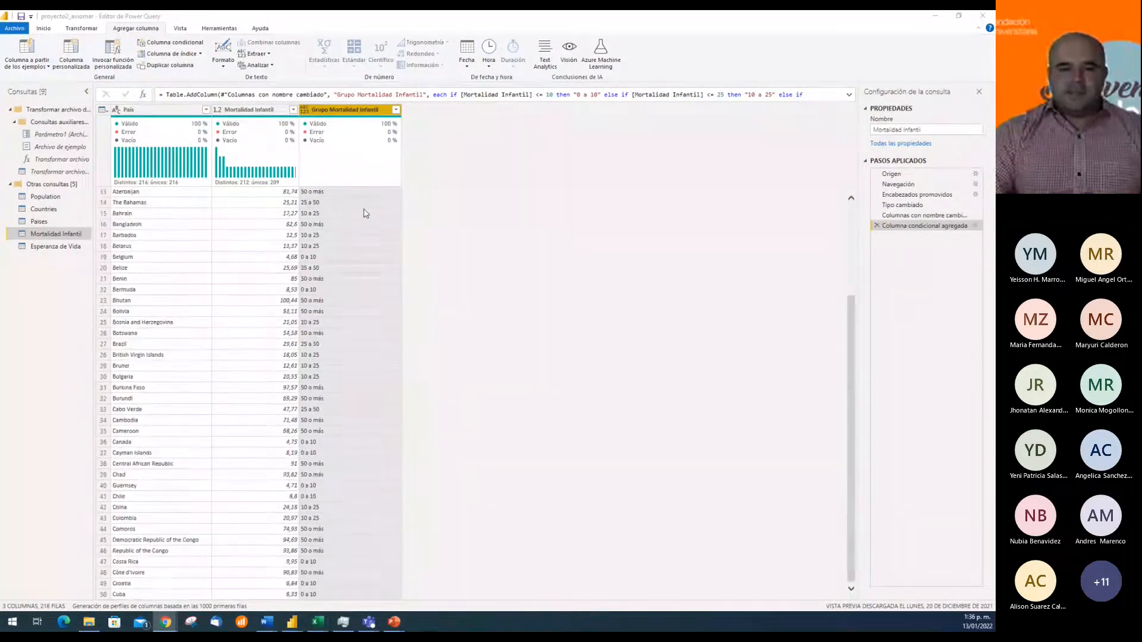
pyautogui.scroll(13, 363, 238)
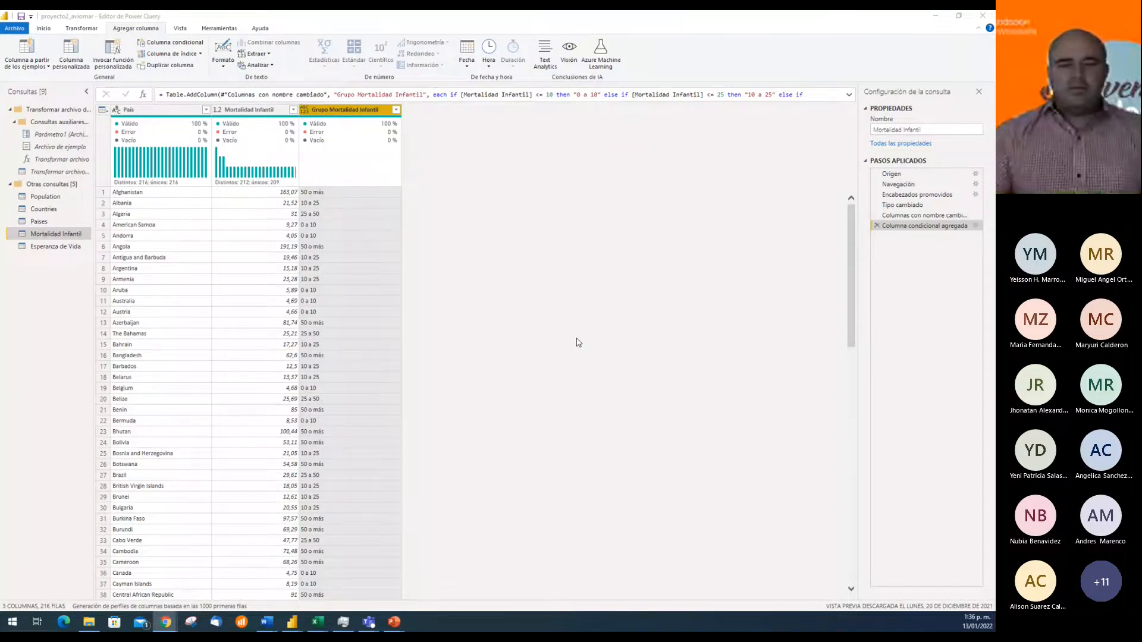
# Start a conditional column in the Esperanza de Vida query and name it "Grupo Esperanza de Vida"
pyautogui.click(70, 255)
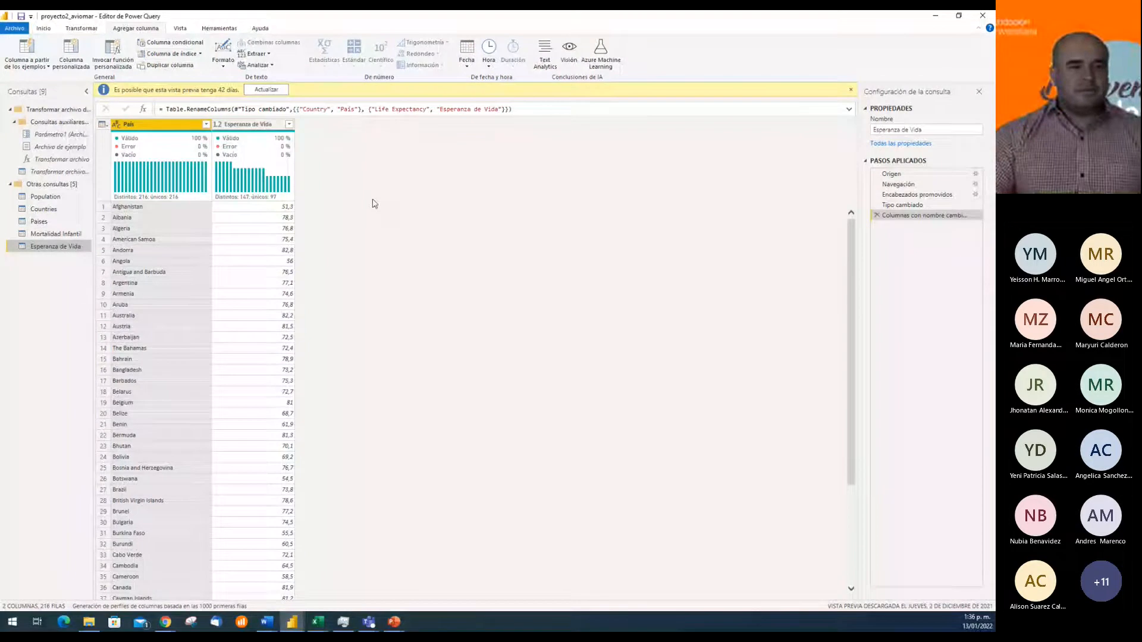
pyautogui.click(170, 49)
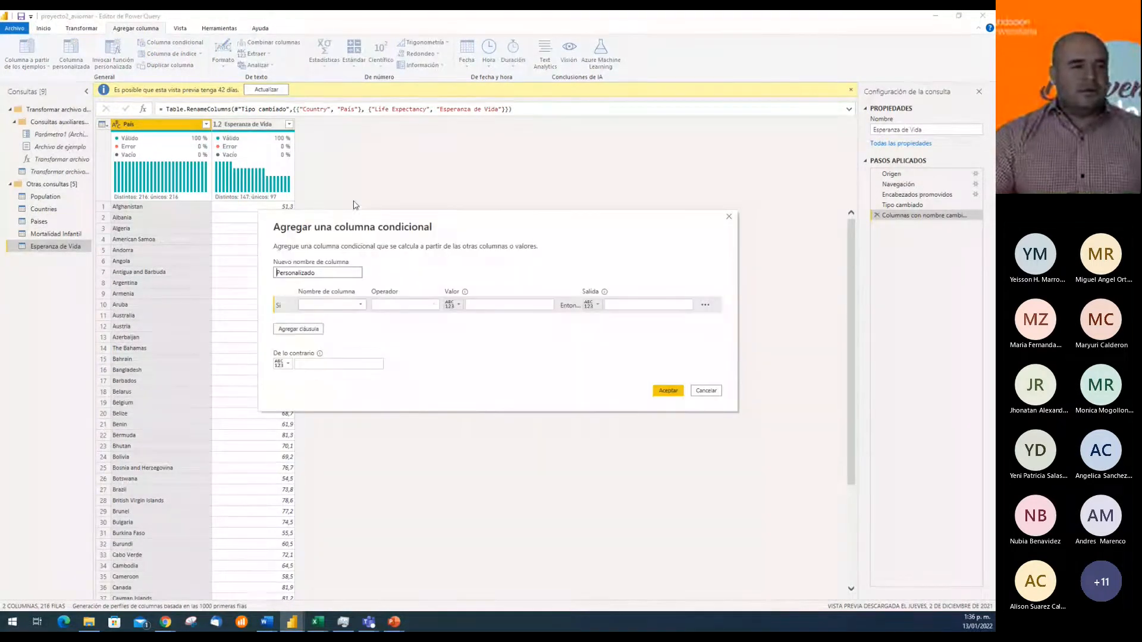
pyautogui.doubleClick(340, 272)
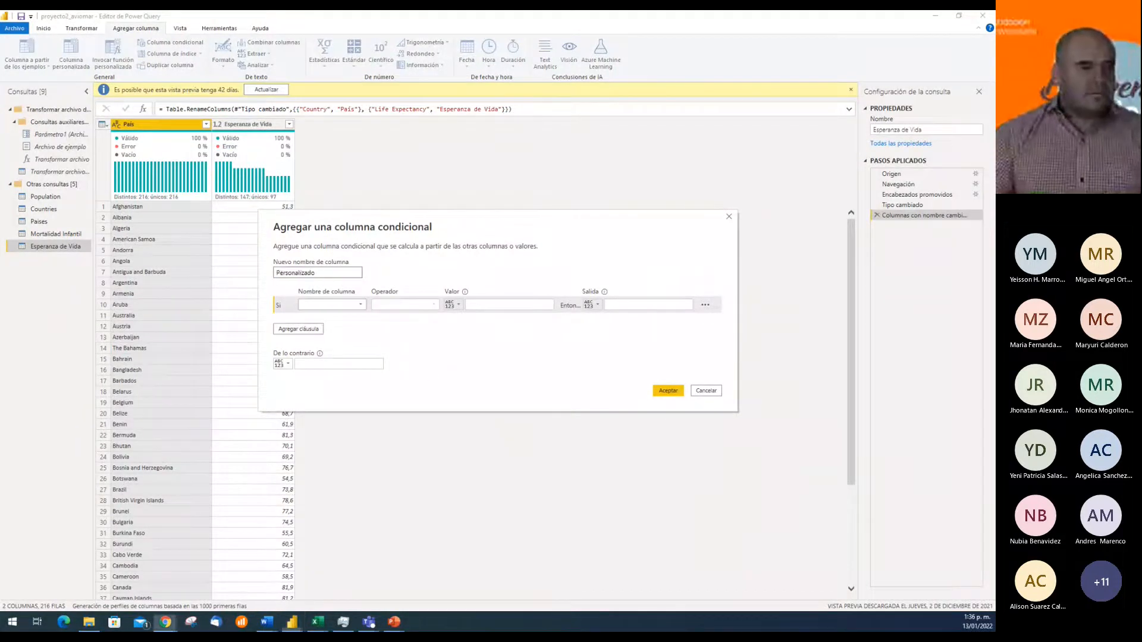
pyautogui.click(337, 274)
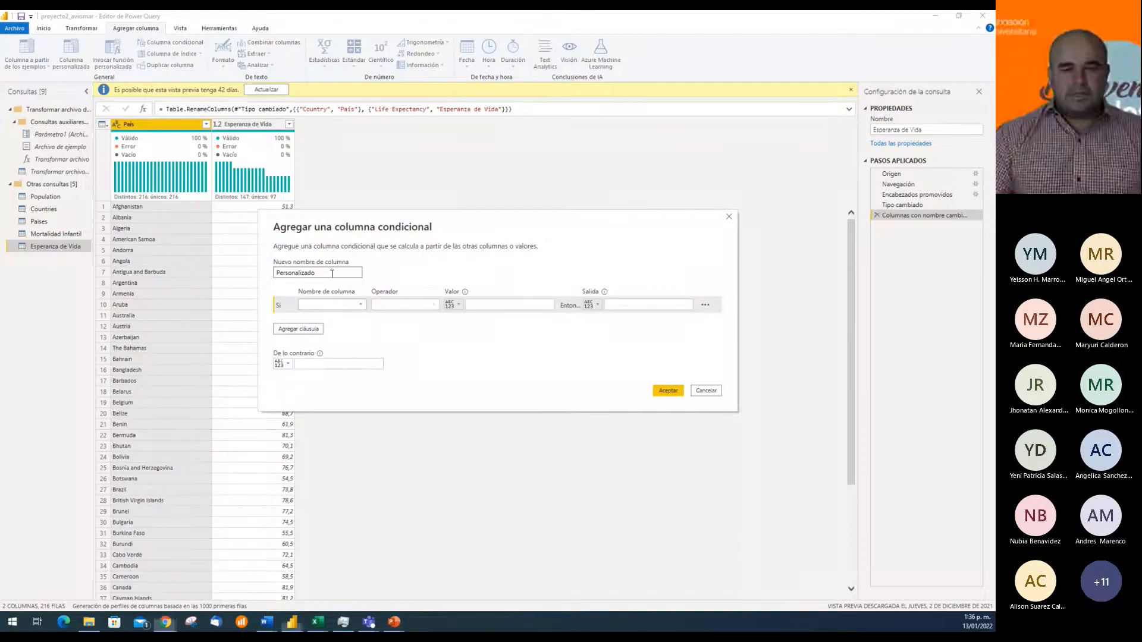
pyautogui.doubleClick(298, 273)
pyautogui.write('Grupo Esper')
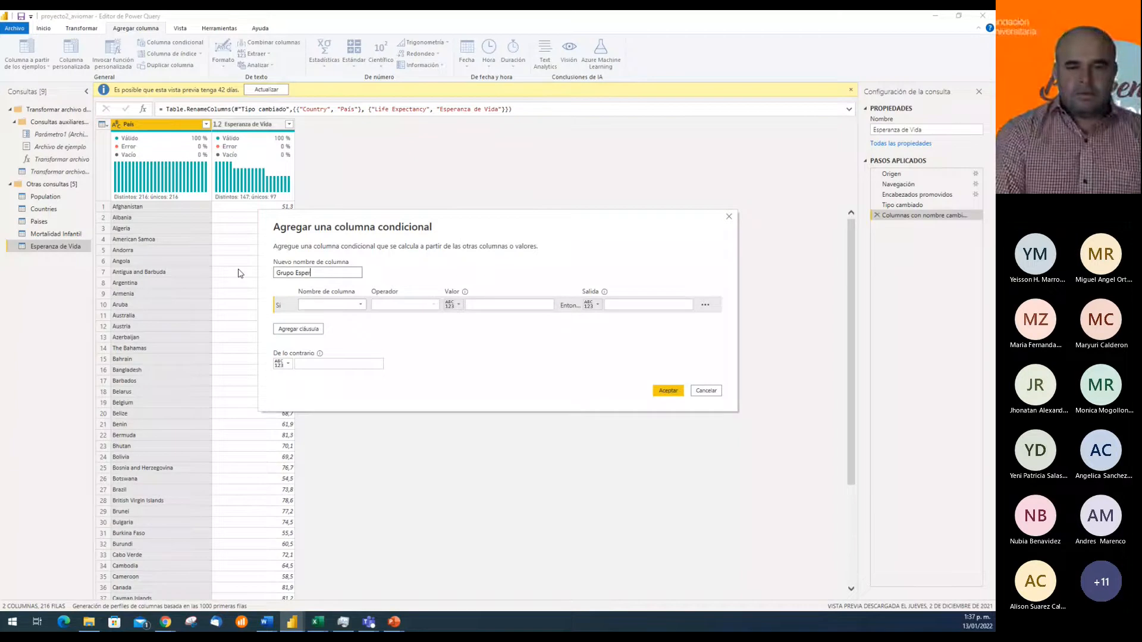
pyautogui.write('anza de Vida')
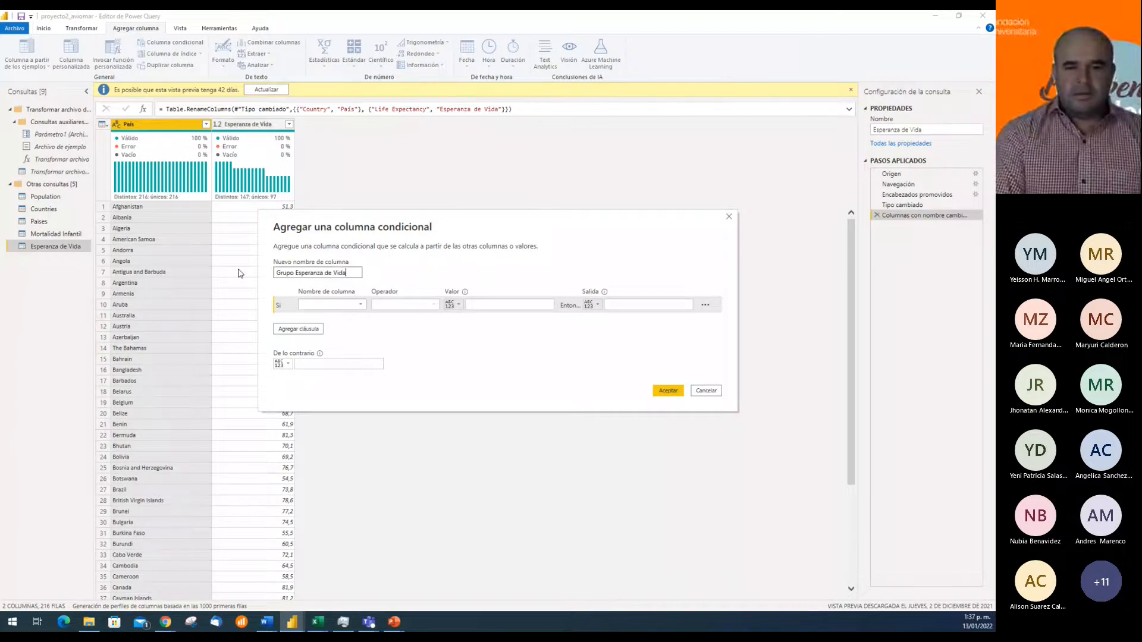
# Define the first condition so that Esperanza de Vida es menor o igual que 60 outputs "0 a 60"
pyautogui.click(331, 305)
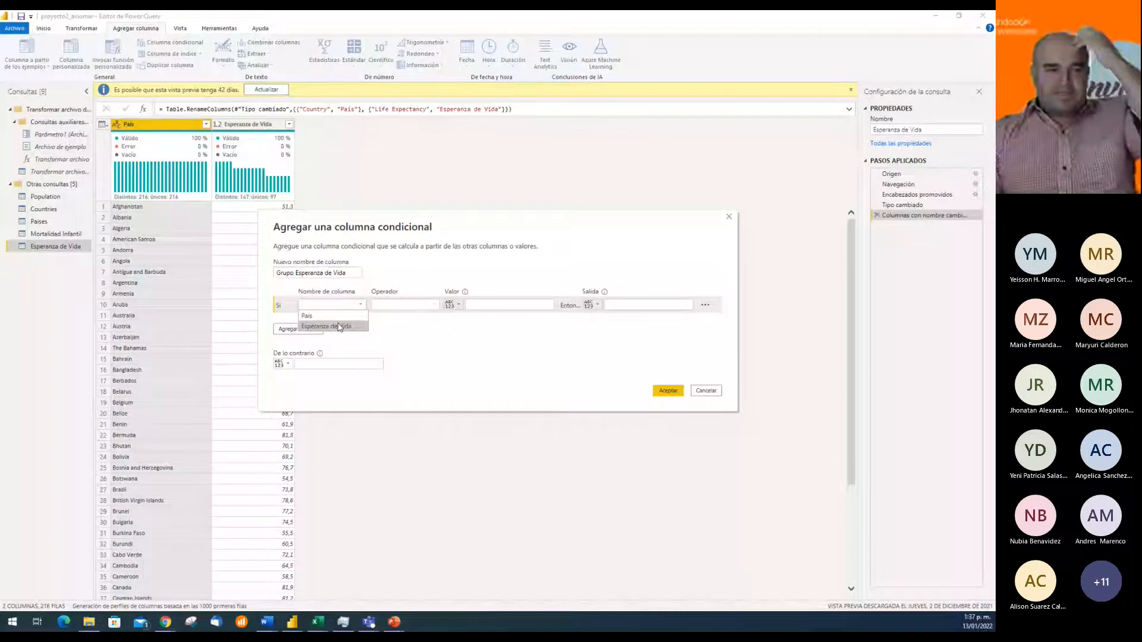
pyautogui.click(340, 327)
pyautogui.click(425, 310)
pyautogui.click(400, 364)
pyautogui.click(493, 306)
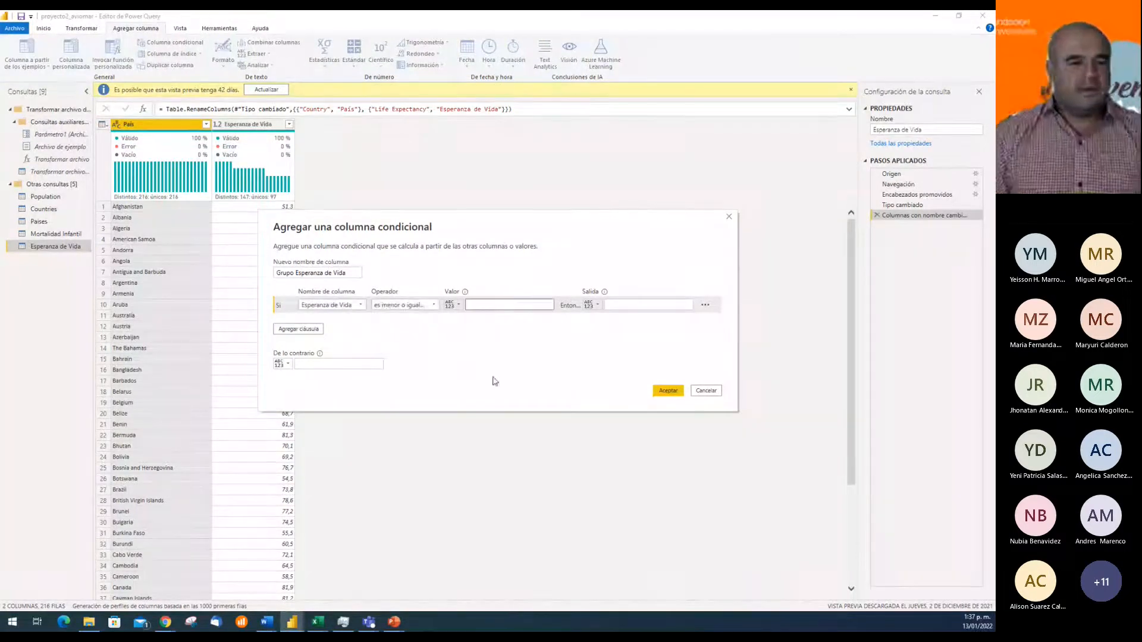
pyautogui.write('60')
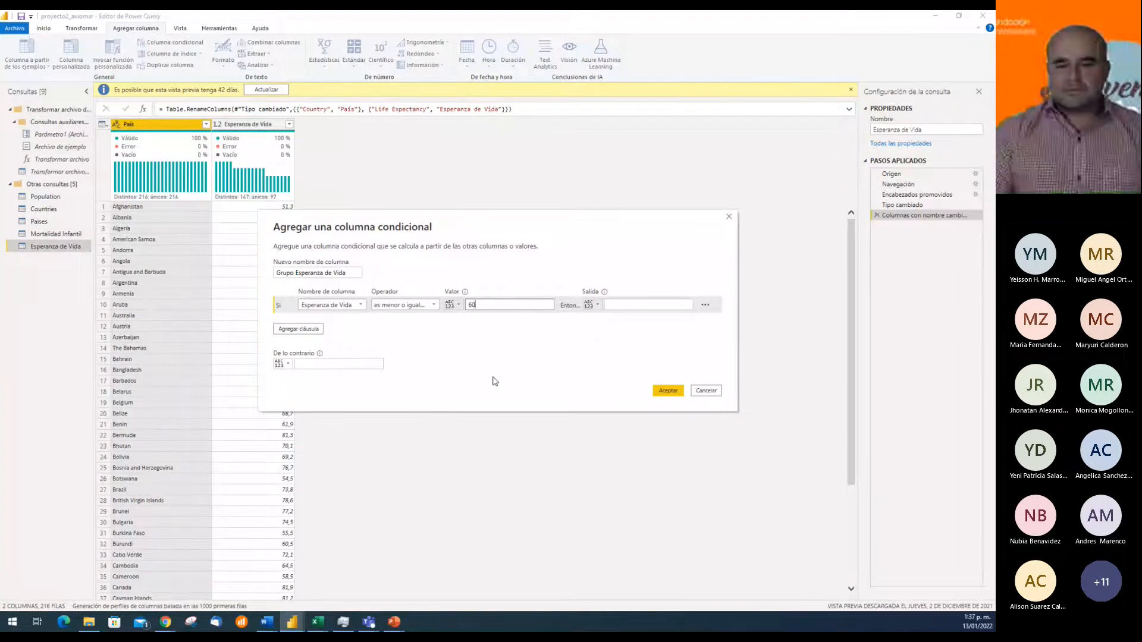
pyautogui.press('Tab')
pyautogui.press('Tab')
pyautogui.write('0 a 60')
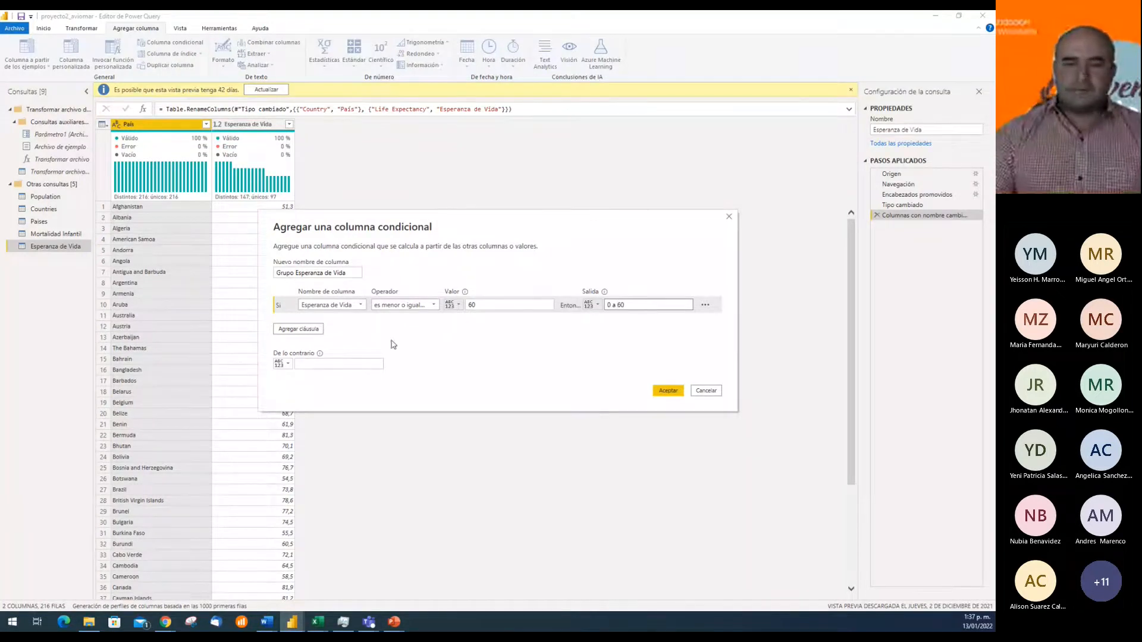
# Add a second clause so that Esperanza de Vida es menor o igual que 70 outputs "60 a 70"
pyautogui.click(299, 330)
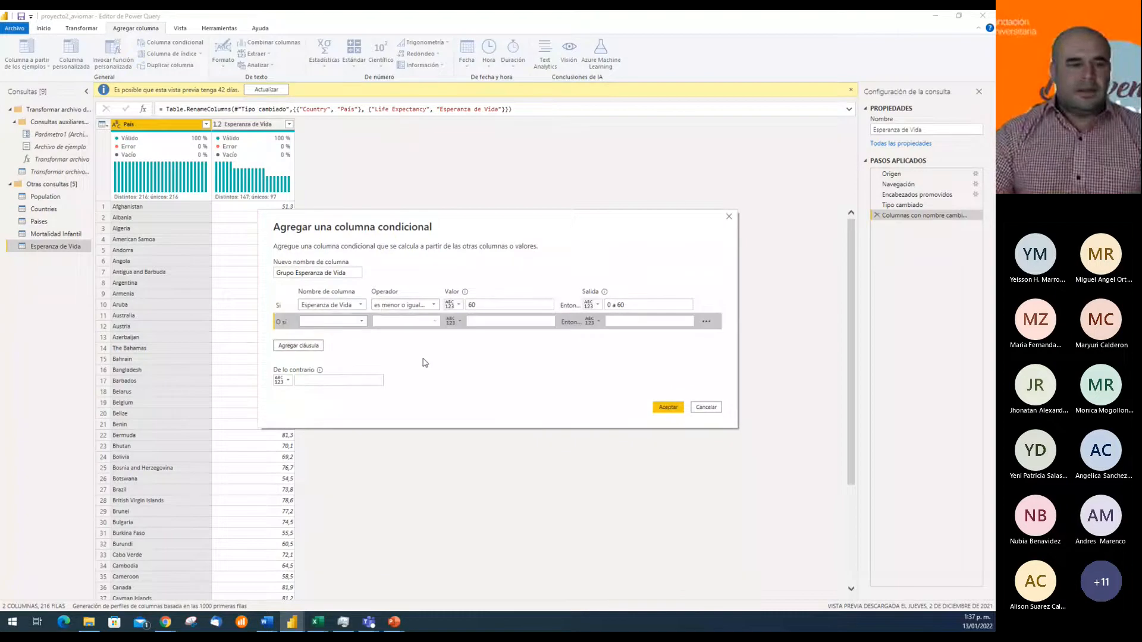
pyautogui.click(334, 322)
pyautogui.click(340, 344)
pyautogui.click(419, 321)
pyautogui.click(401, 386)
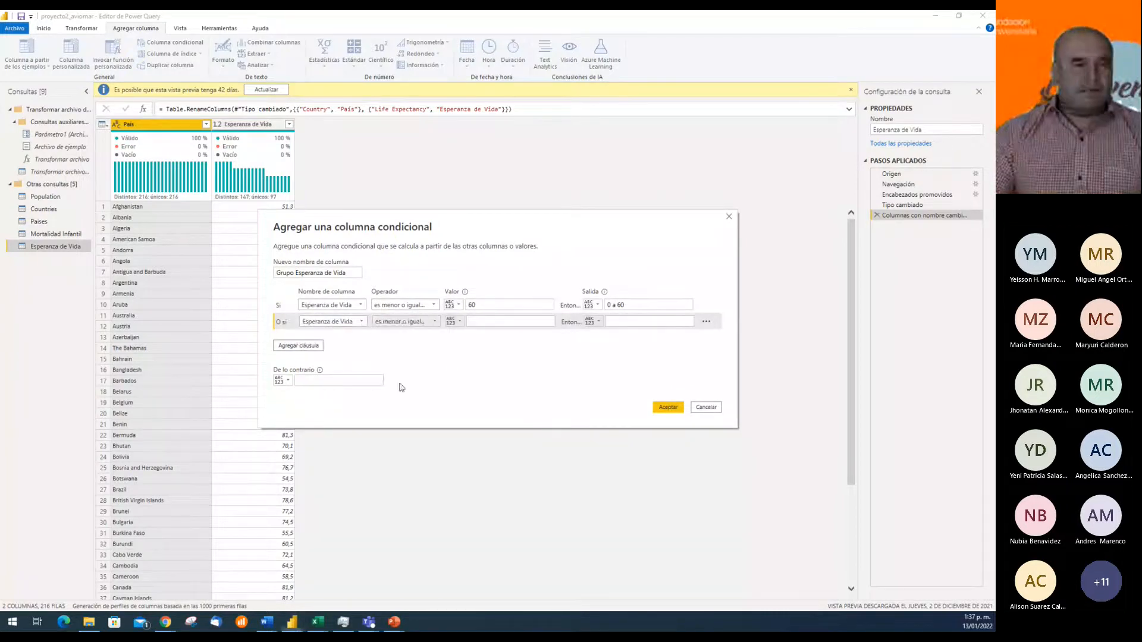
pyautogui.click(494, 322)
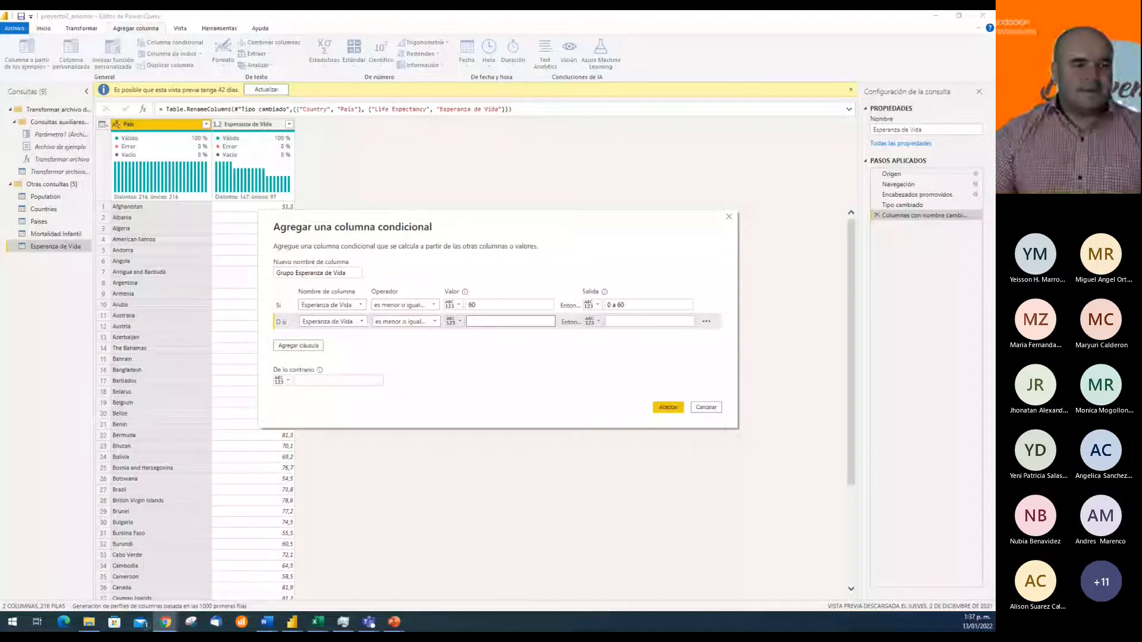
pyautogui.click(488, 322)
pyautogui.write('70')
pyautogui.press('Tab')
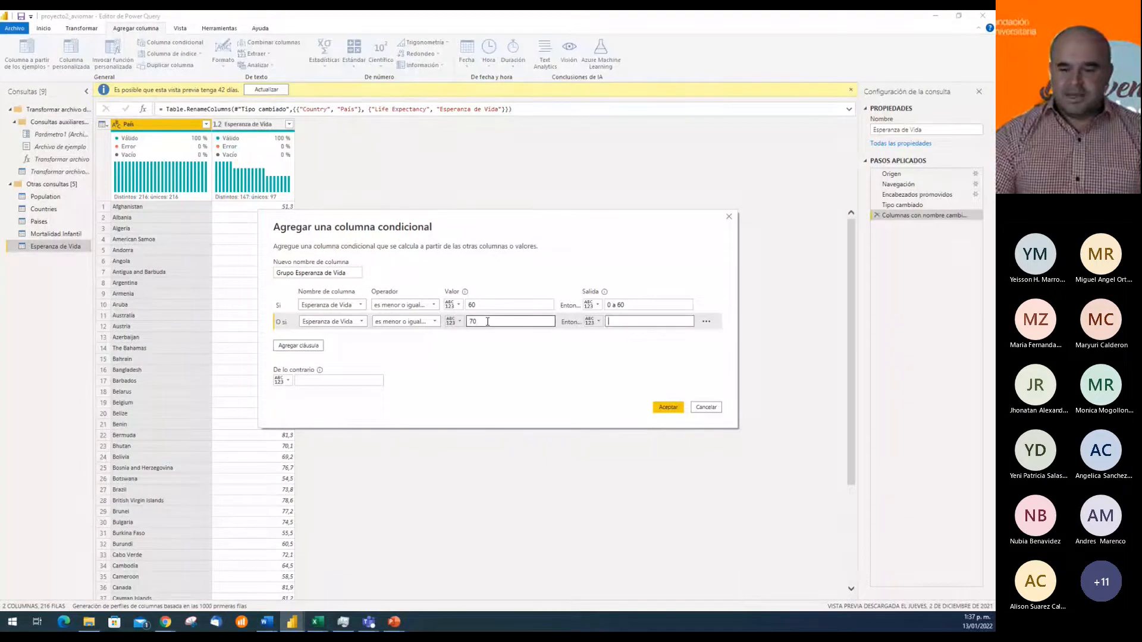
pyautogui.write('60 a 70')
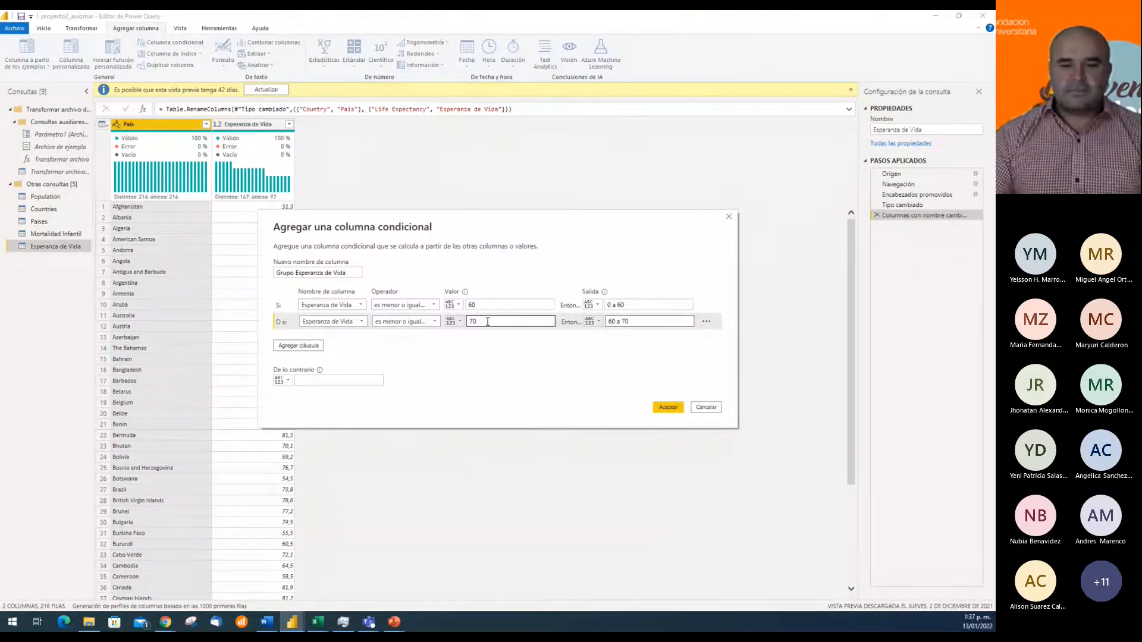
# Add a third clause so that Esperanza de Vida es menor o igual que 80 outputs "70 a 80"
pyautogui.click(298, 346)
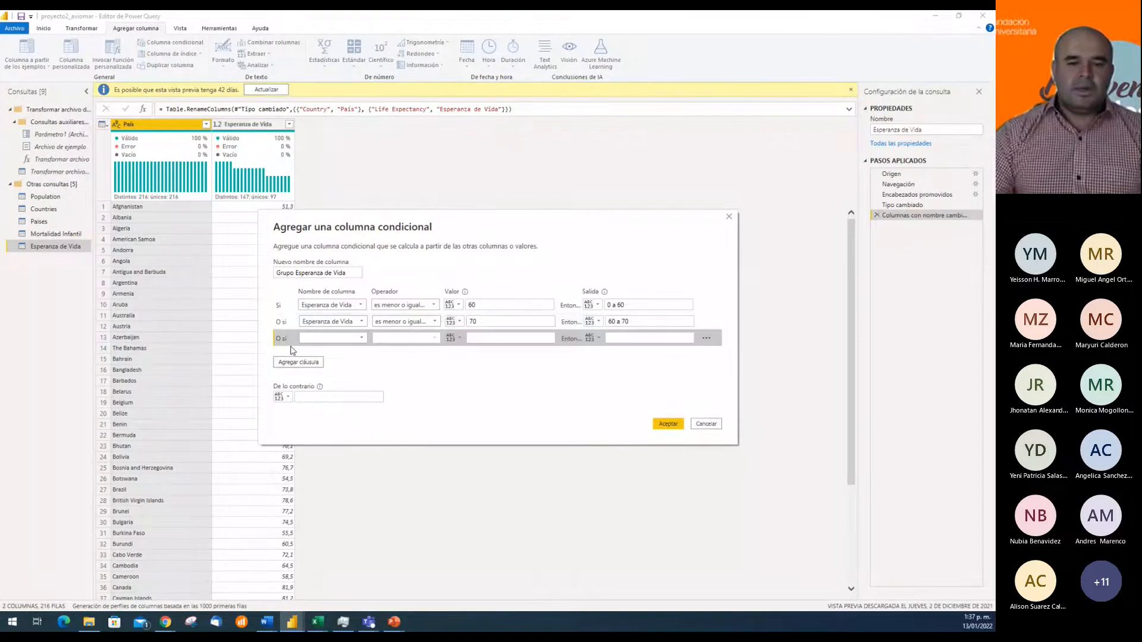
pyautogui.click(343, 341)
pyautogui.click(340, 361)
pyautogui.click(400, 344)
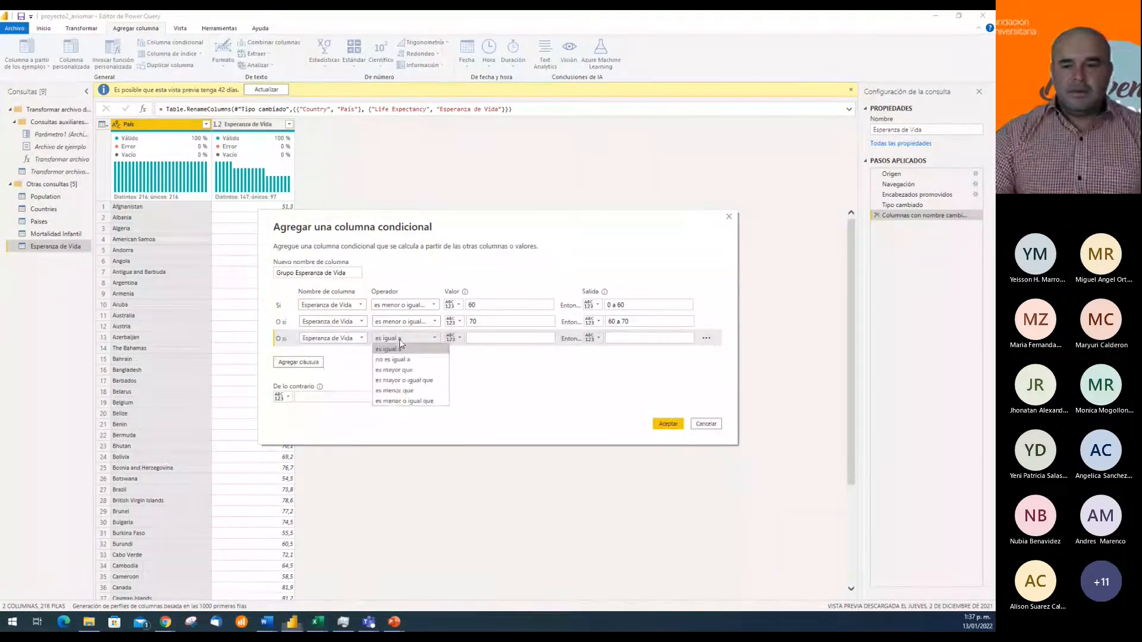
pyautogui.click(404, 401)
pyautogui.click(519, 338)
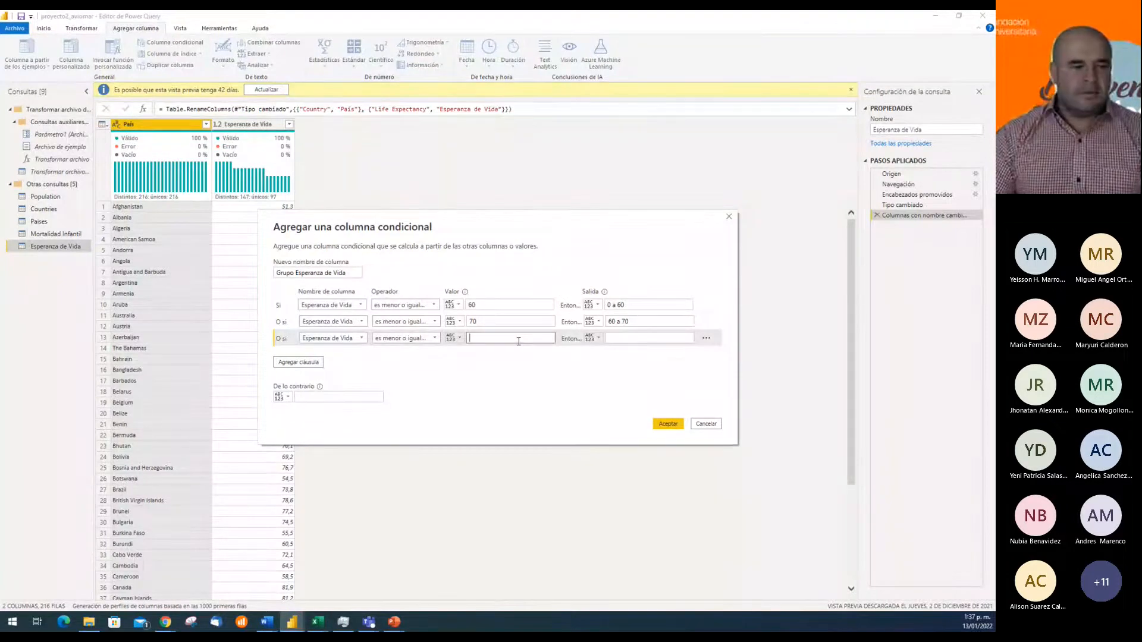
pyautogui.write('80')
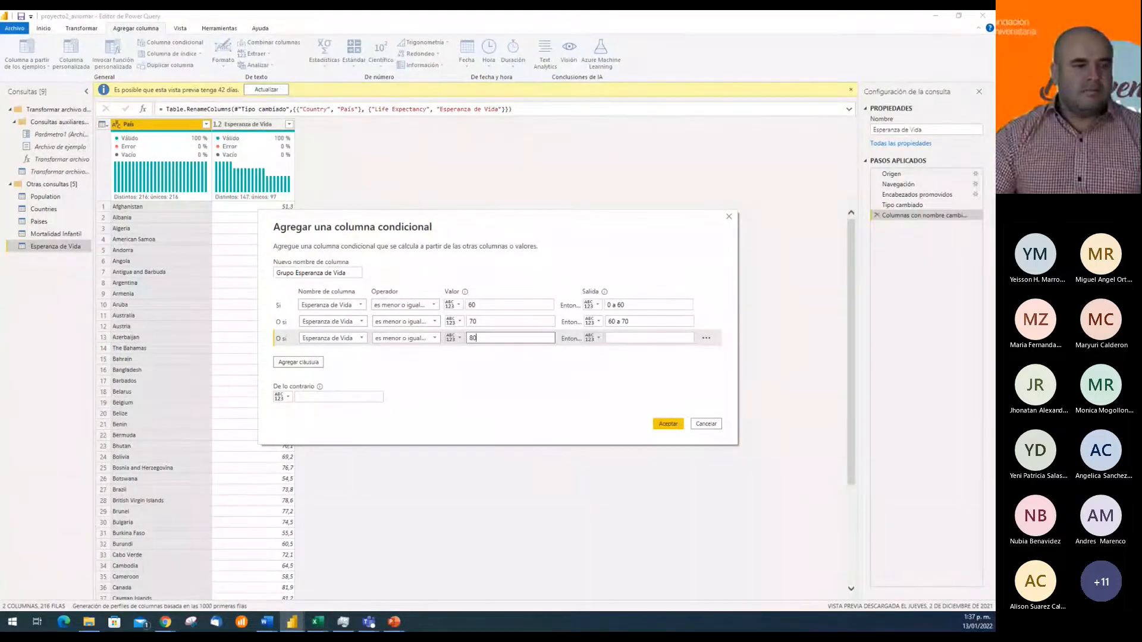
pyautogui.hotkey('alt', 'Tab')
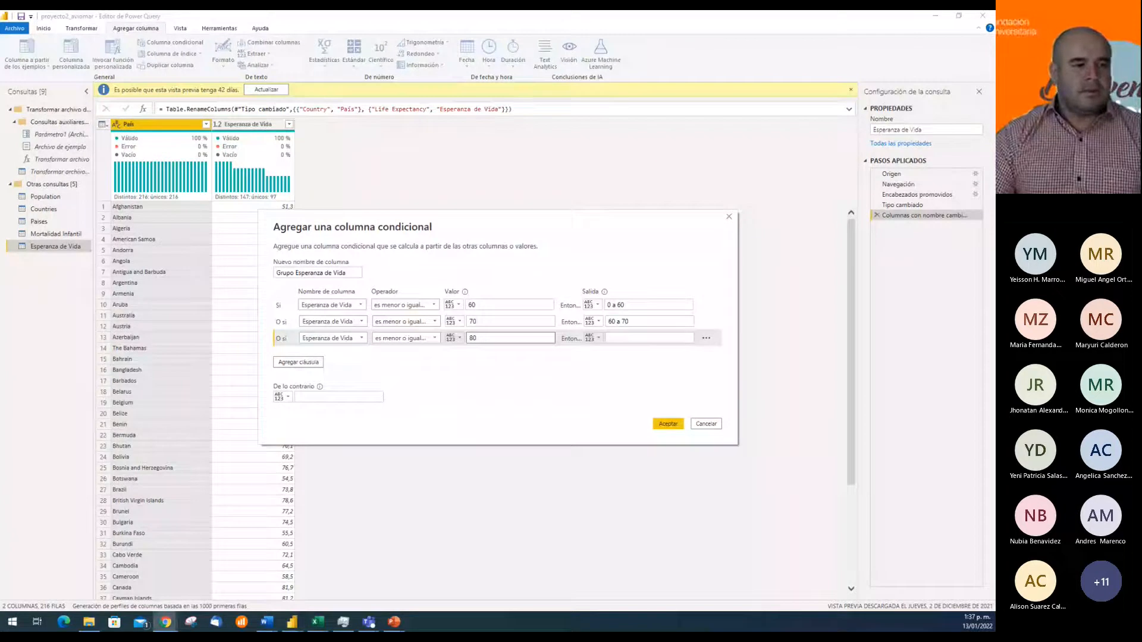
pyautogui.click(642, 338)
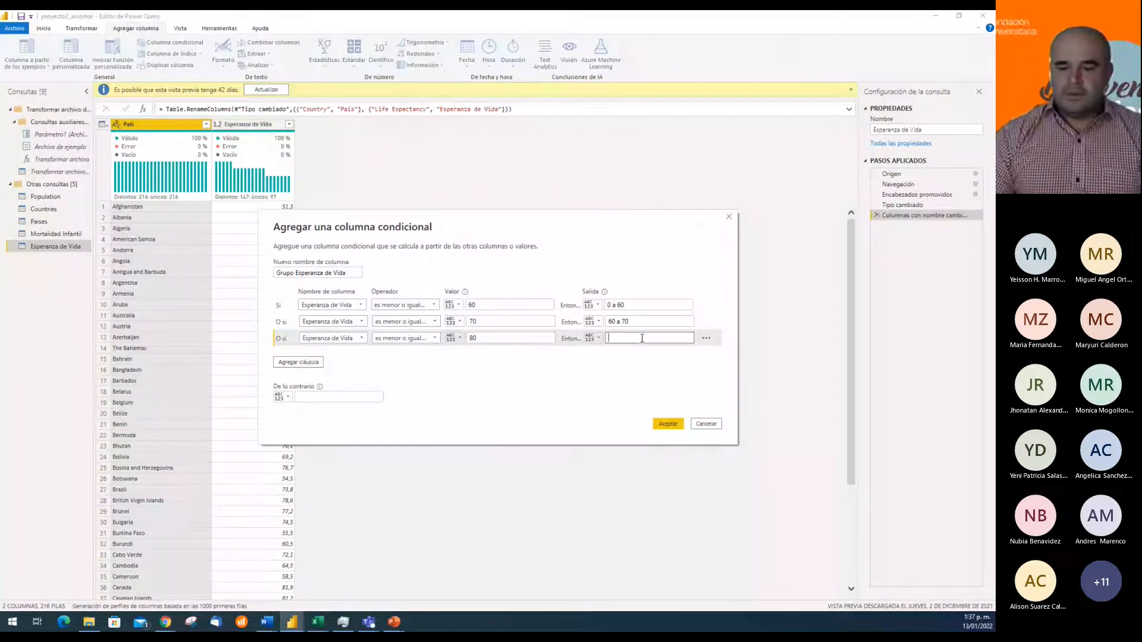
pyautogui.write('70 a 80')
# Set the otherwise (De lo contrario) output of Grupo Esperanza de Vida to "80 o más"
pyautogui.click(342, 396)
pyautogui.write('80 o más')
# Review the output ranges of the three Esperanza de Vida clauses
pyautogui.click(622, 304)
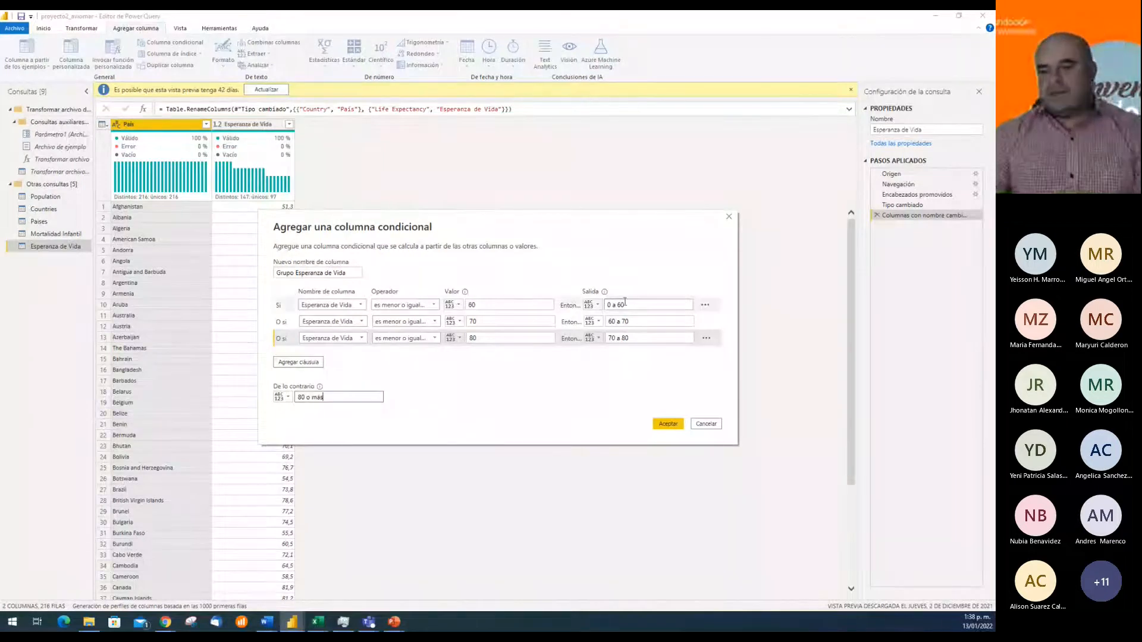
pyautogui.click(630, 321)
pyautogui.click(643, 338)
pyautogui.click(630, 305)
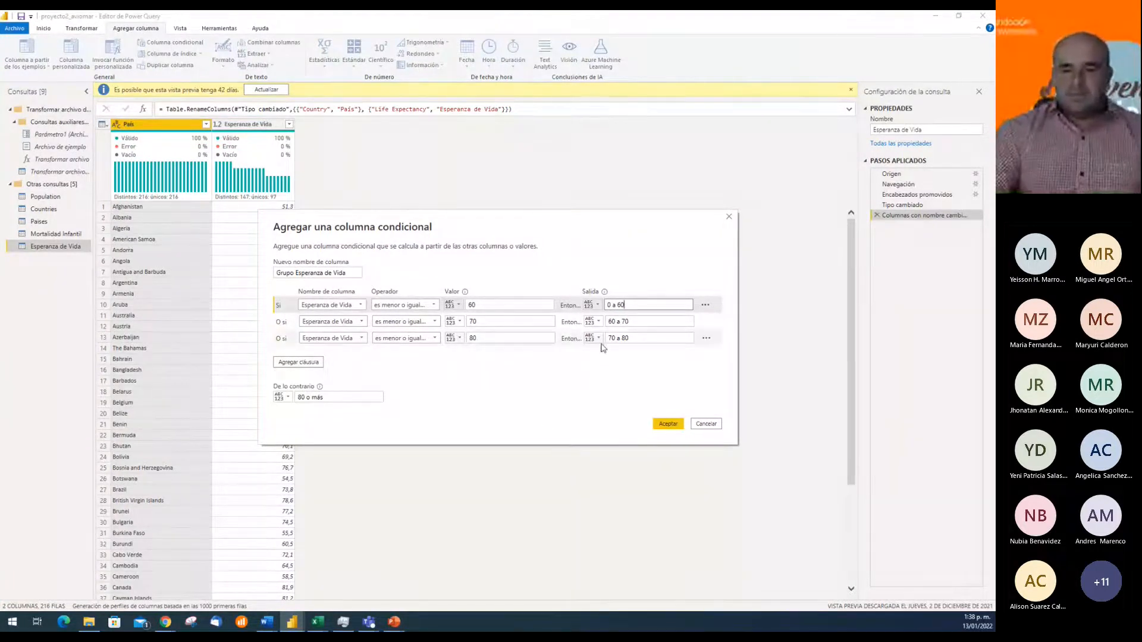
pyautogui.click(626, 336)
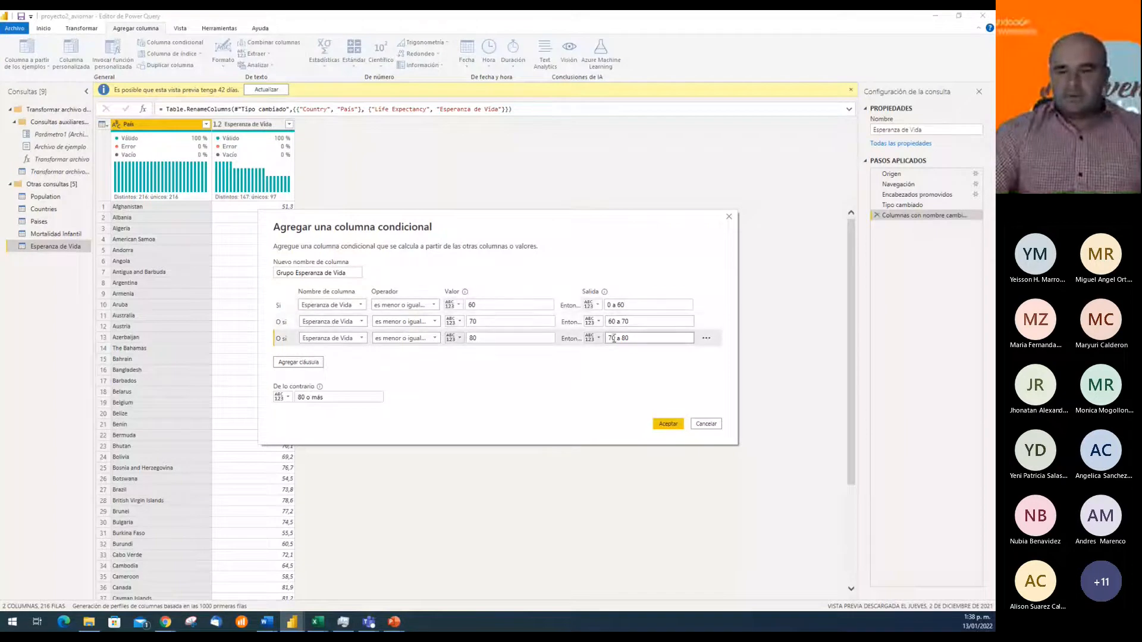
pyautogui.click(639, 305)
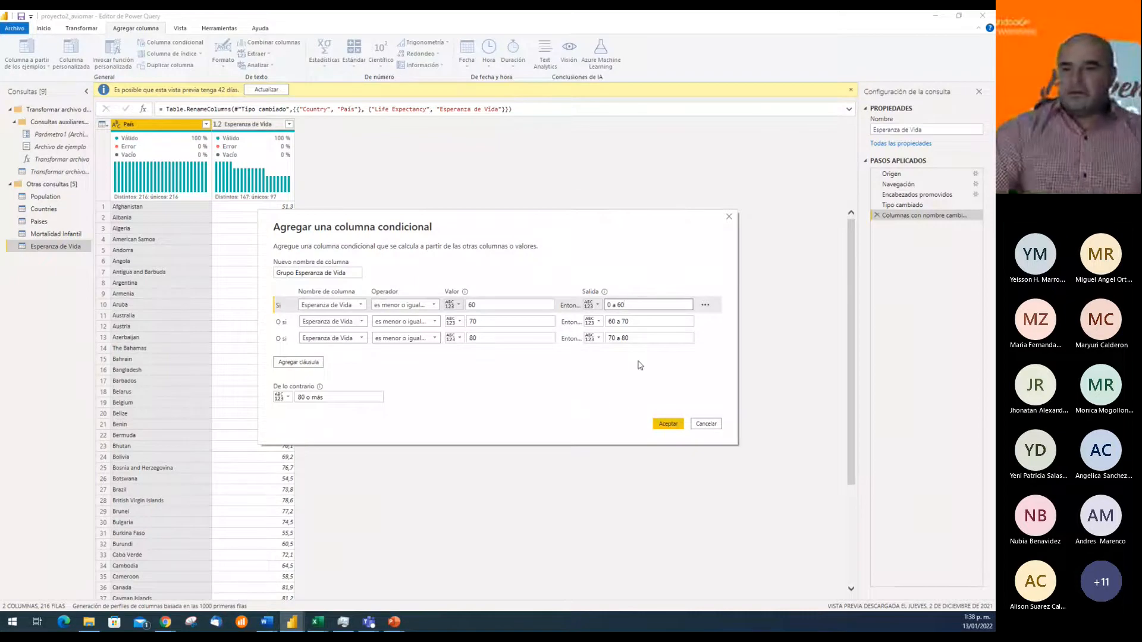
pyautogui.click(640, 321)
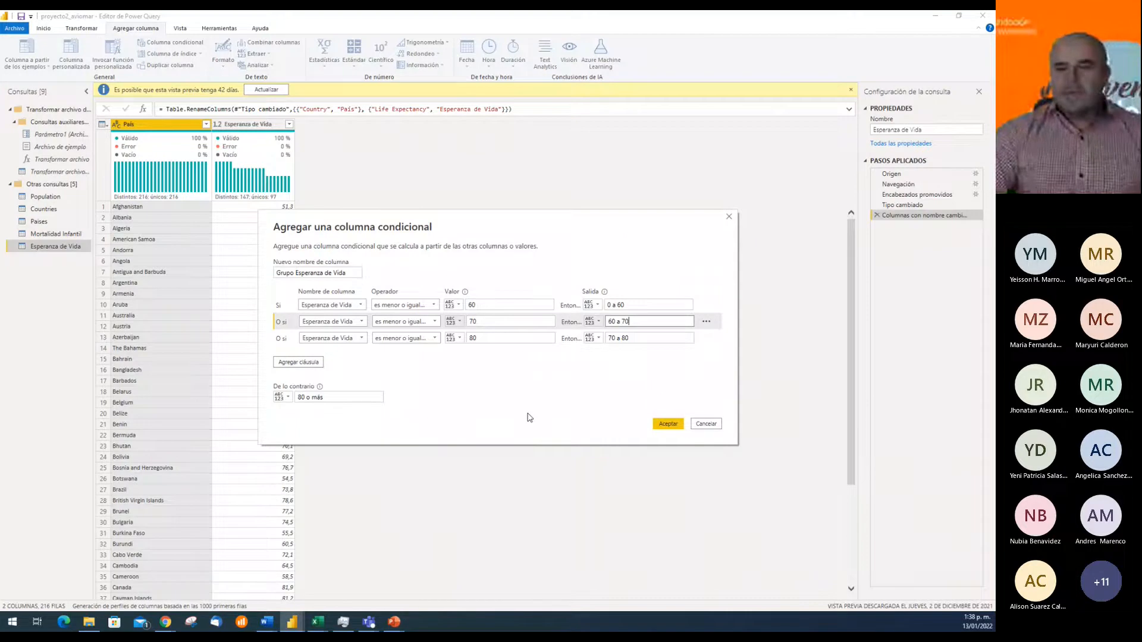
# Create the Grupo Esperanza de Vida conditional column with the configured clauses
pyautogui.click(667, 426)
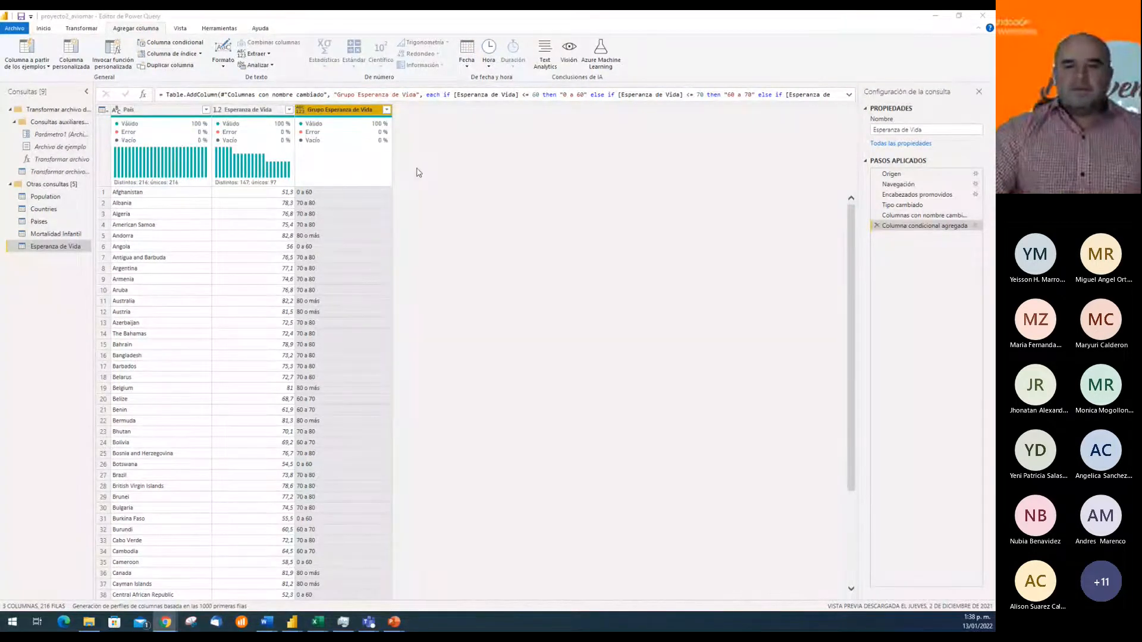
# Filter the Esperanza de Vida column to keep rows from 50 to 60 and check their group labels
pyautogui.click(289, 110)
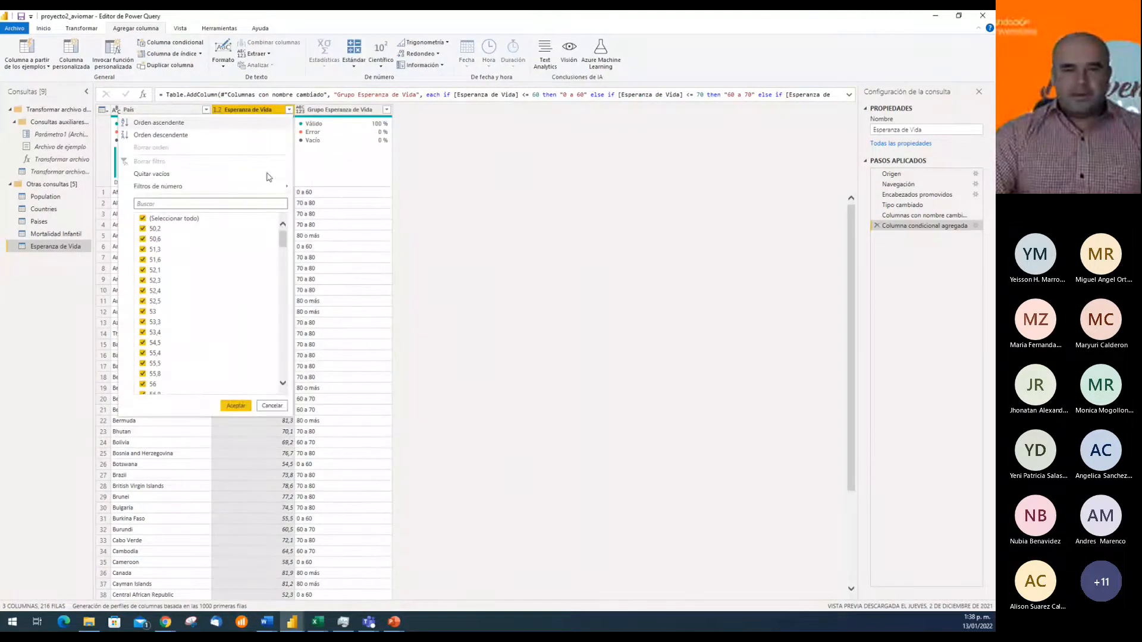
pyautogui.moveTo(258, 192)
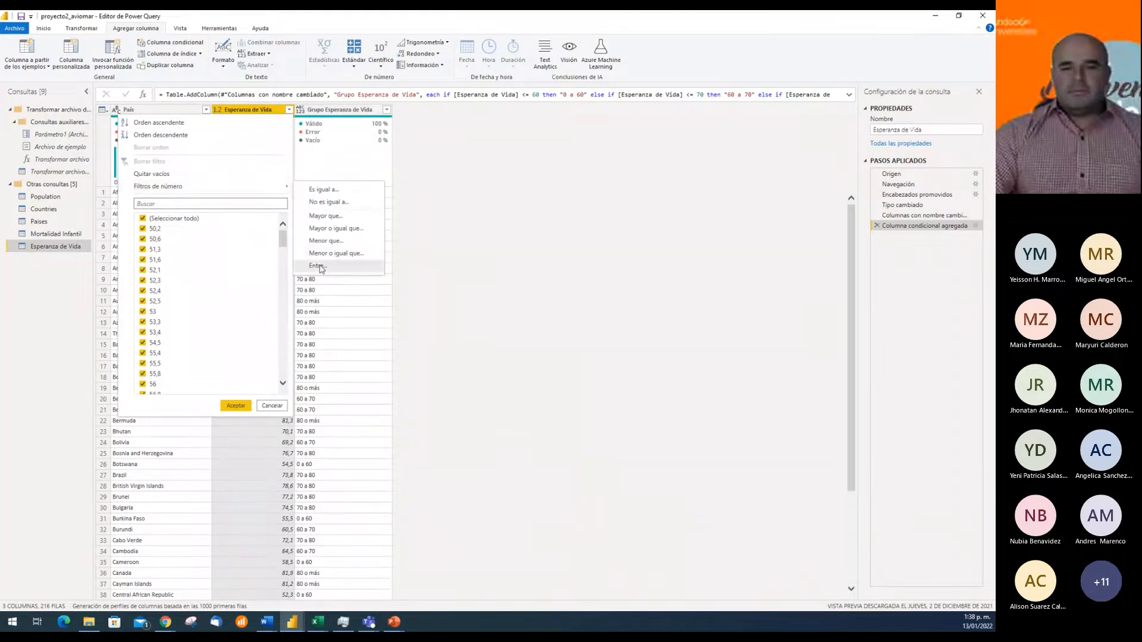
pyautogui.click(319, 266)
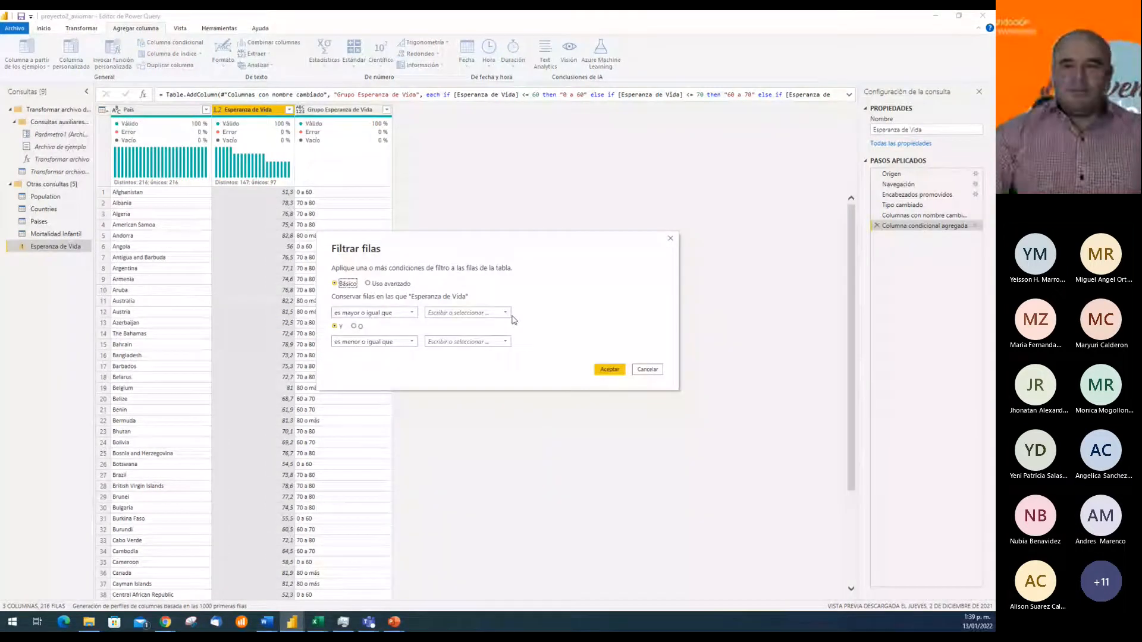
pyautogui.click(469, 312)
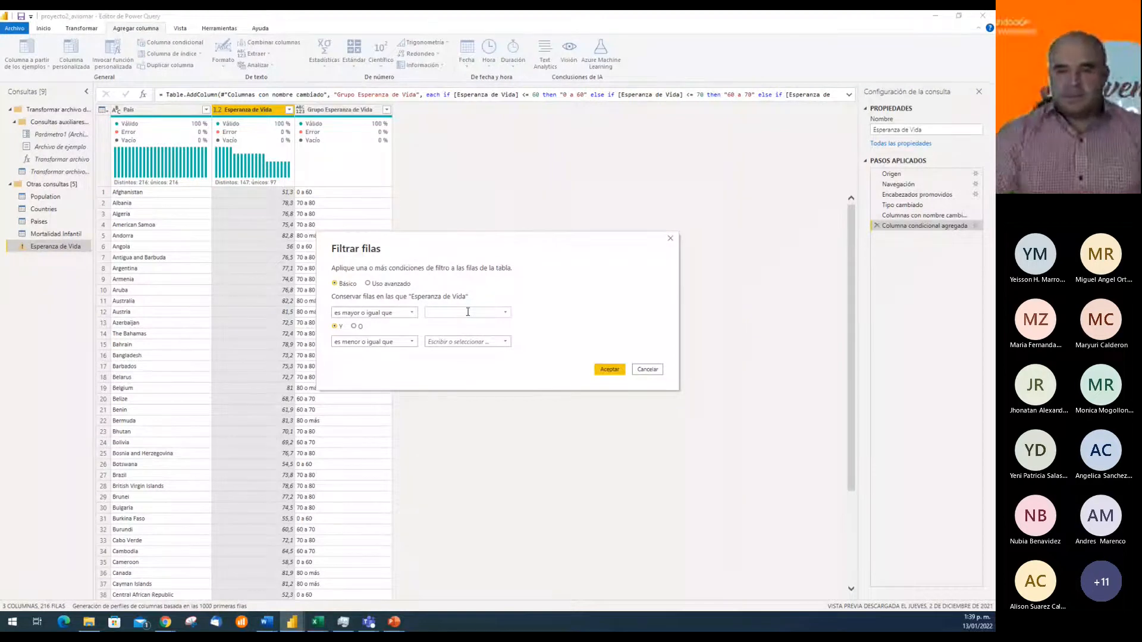
pyautogui.write('50')
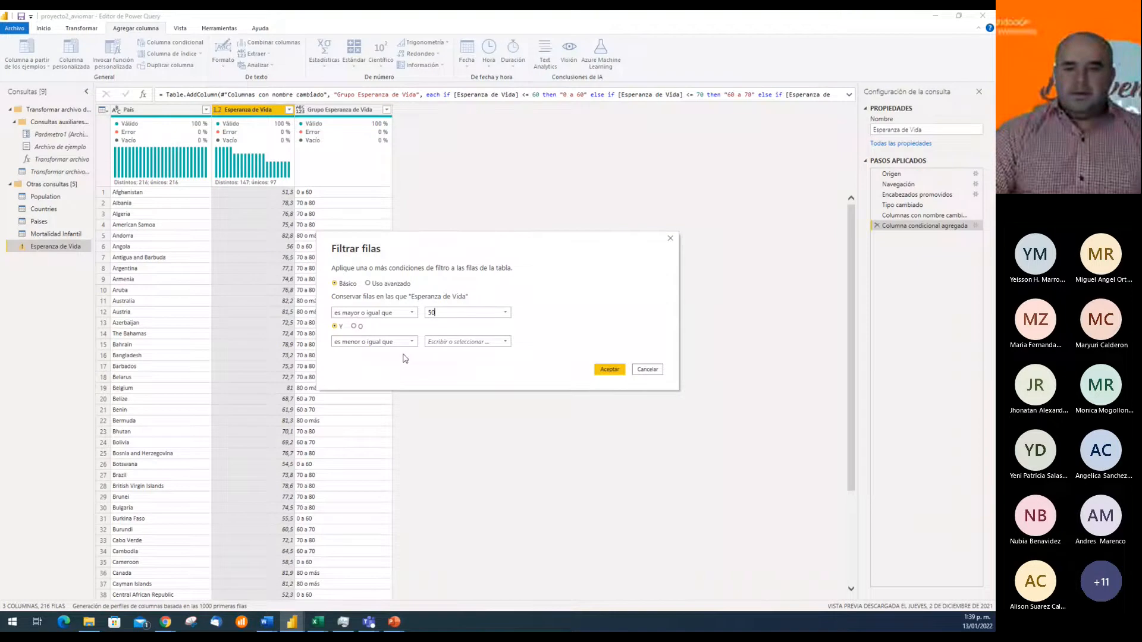
pyautogui.click(453, 343)
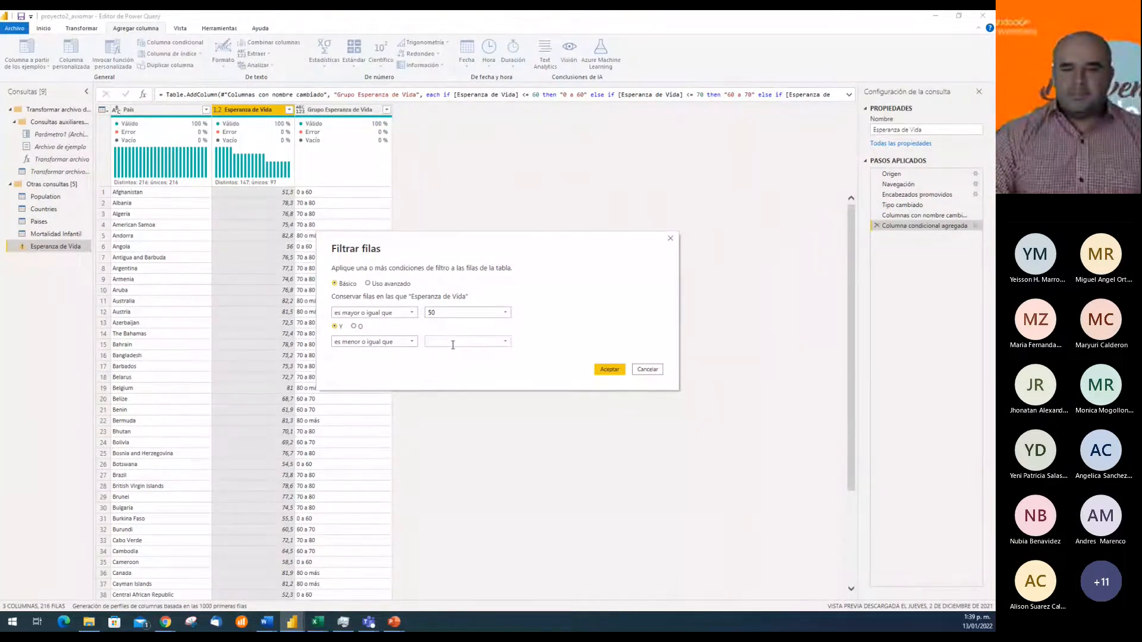
pyautogui.write('80')
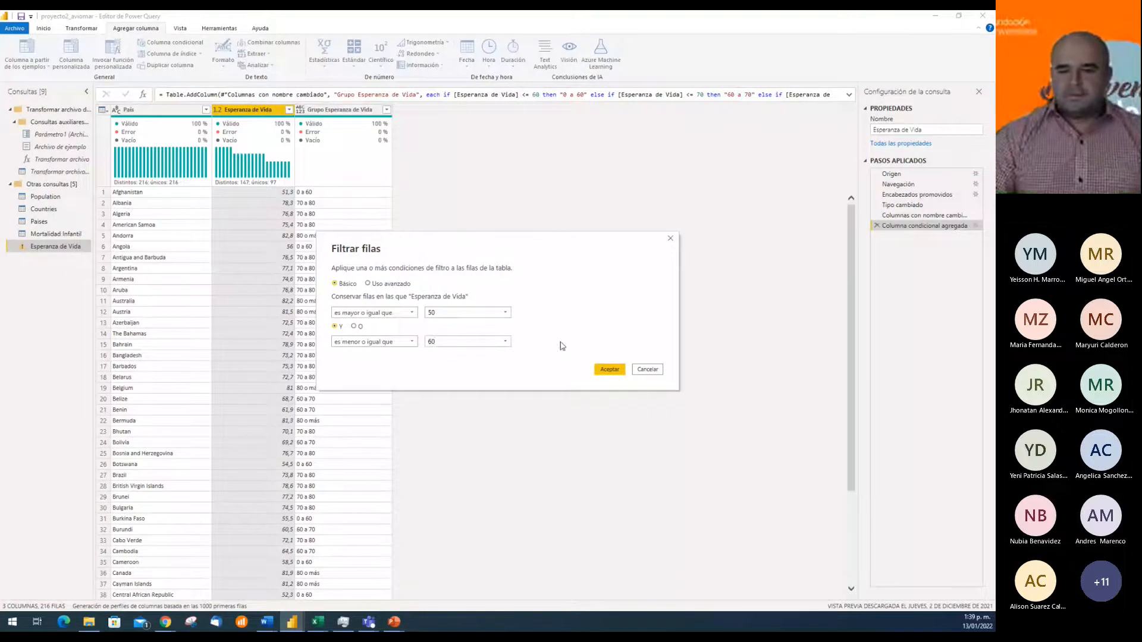
pyautogui.click(610, 370)
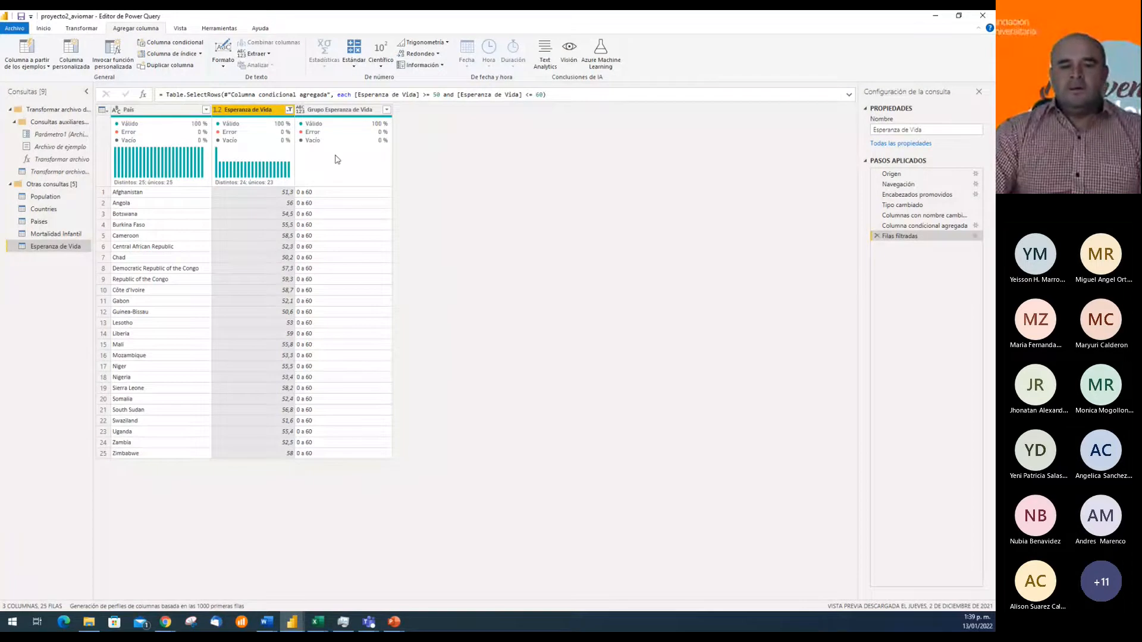
# Clear the filter on the Esperanza de Vida column
pyautogui.click(289, 110)
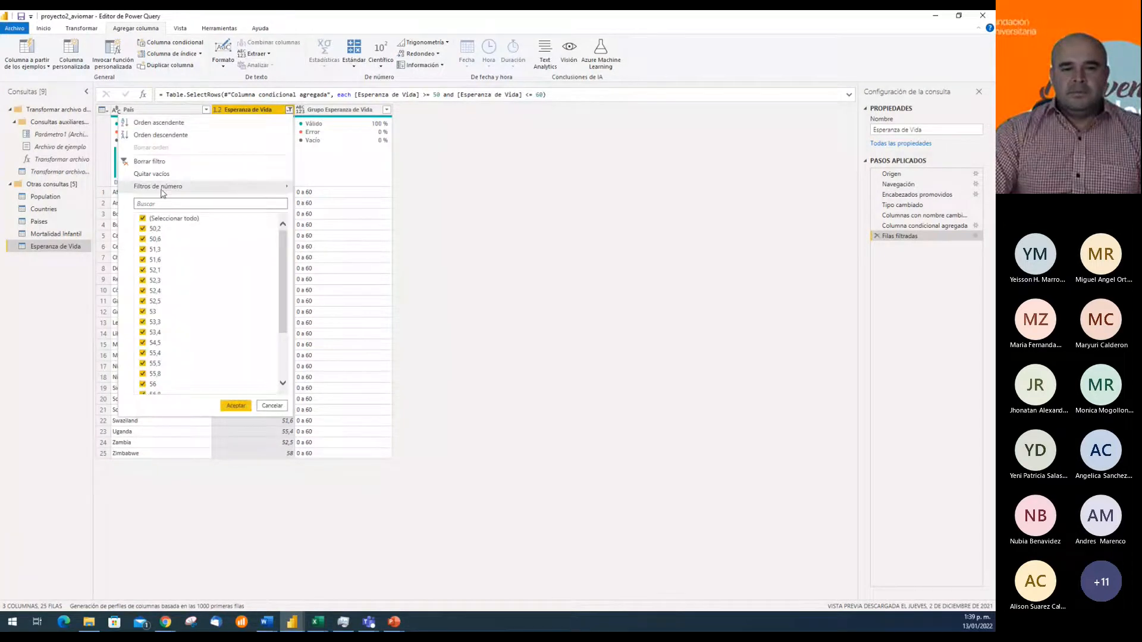
pyautogui.click(168, 162)
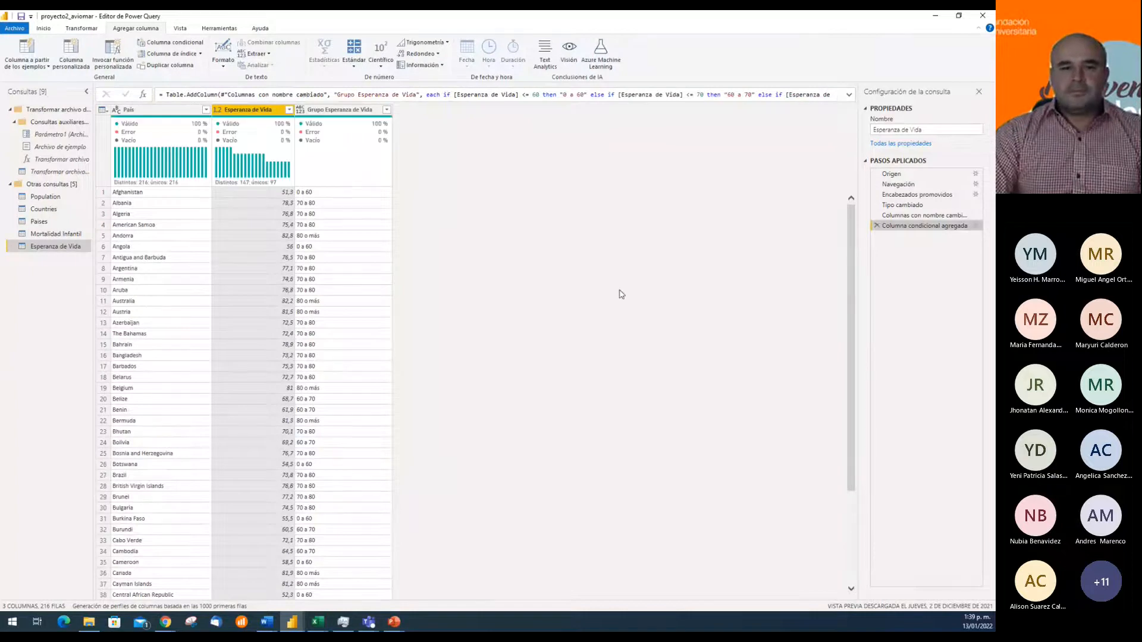
pyautogui.click(165, 622)
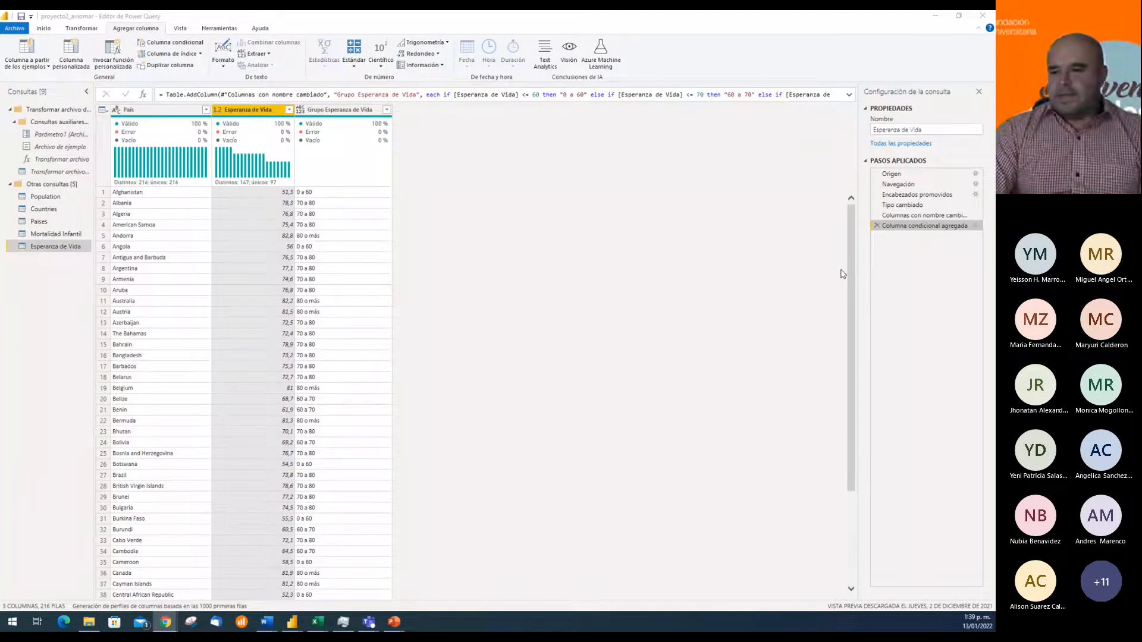
# Reopen the conditional column settings in the Esperanza de Vida query and review the threshold values of its three clauses
pyautogui.click(976, 226)
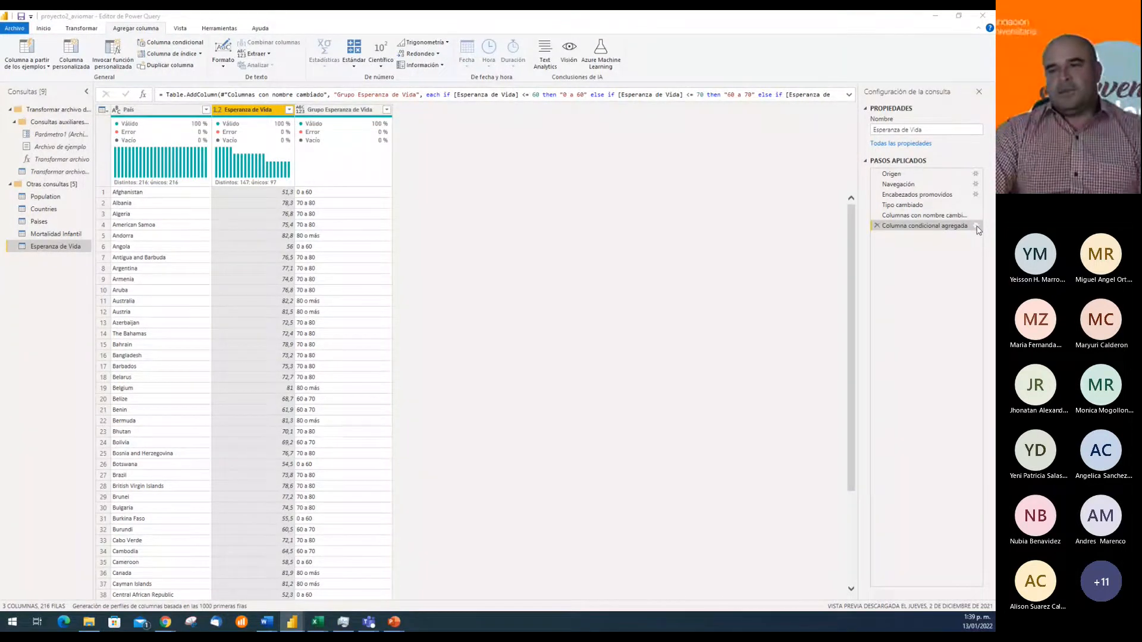
pyautogui.click(977, 227)
pyautogui.click(496, 322)
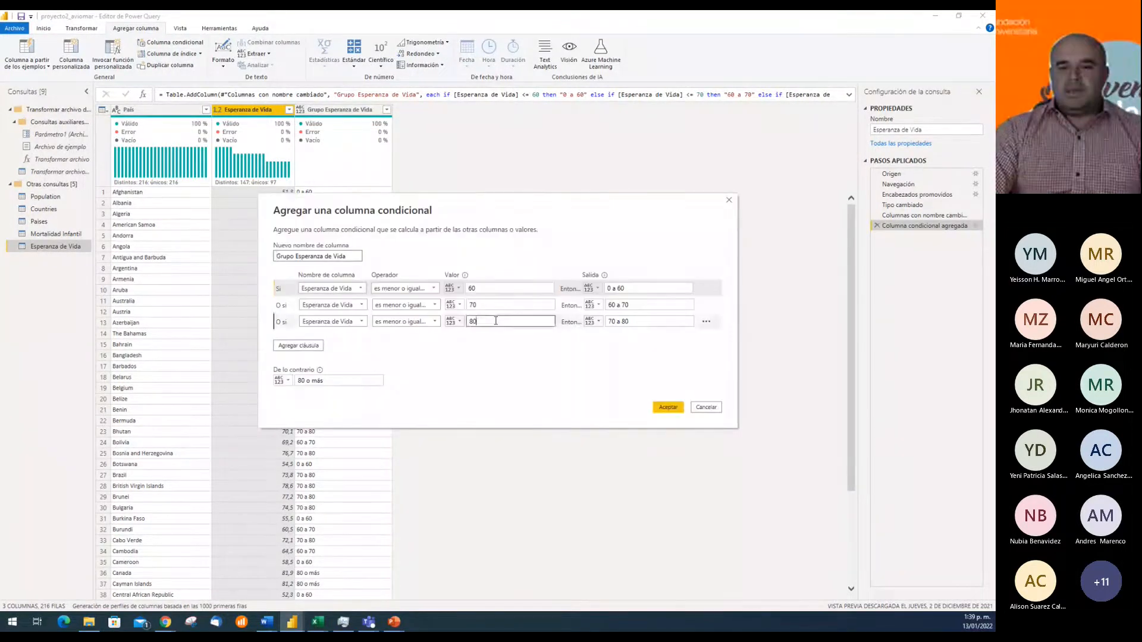
pyautogui.click(497, 306)
pyautogui.click(498, 289)
pyautogui.click(498, 305)
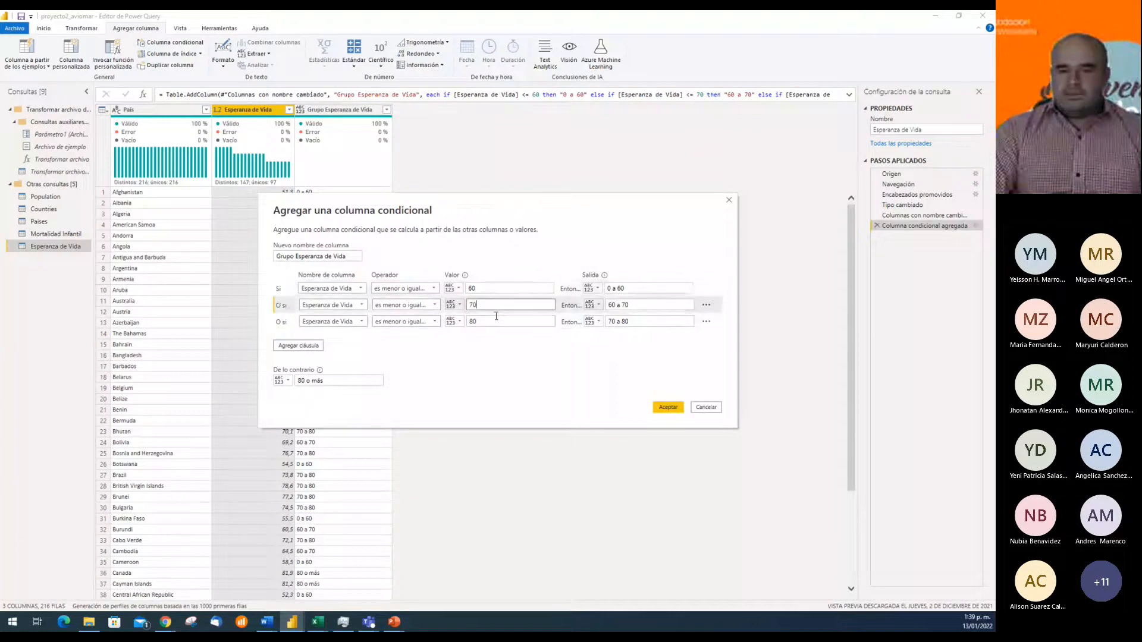
pyautogui.click(497, 321)
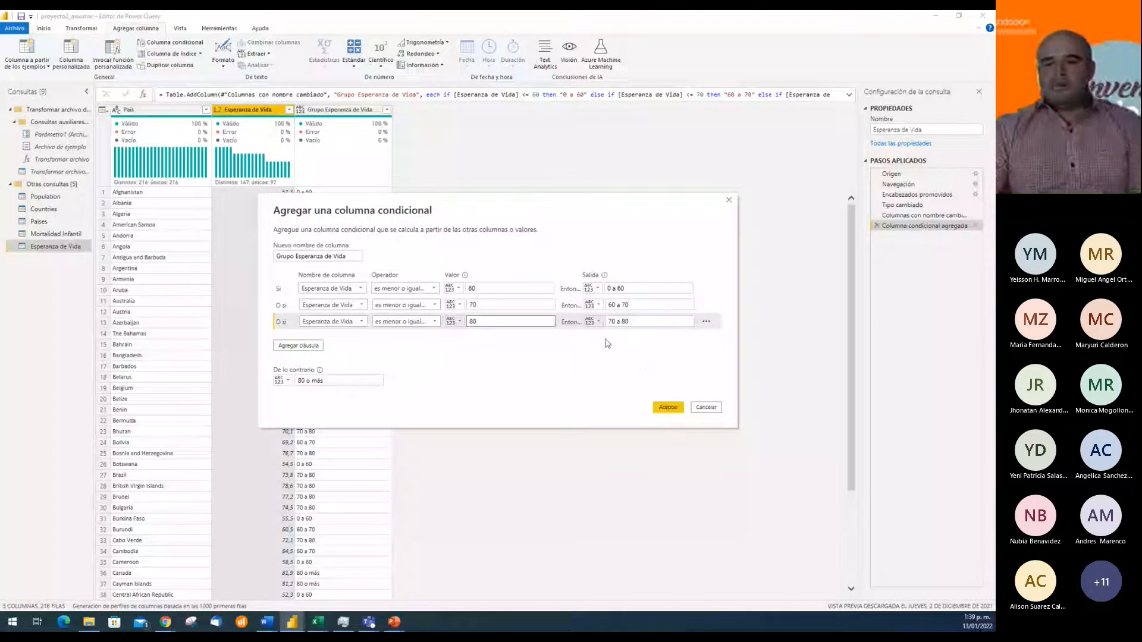
pyautogui.click(678, 408)
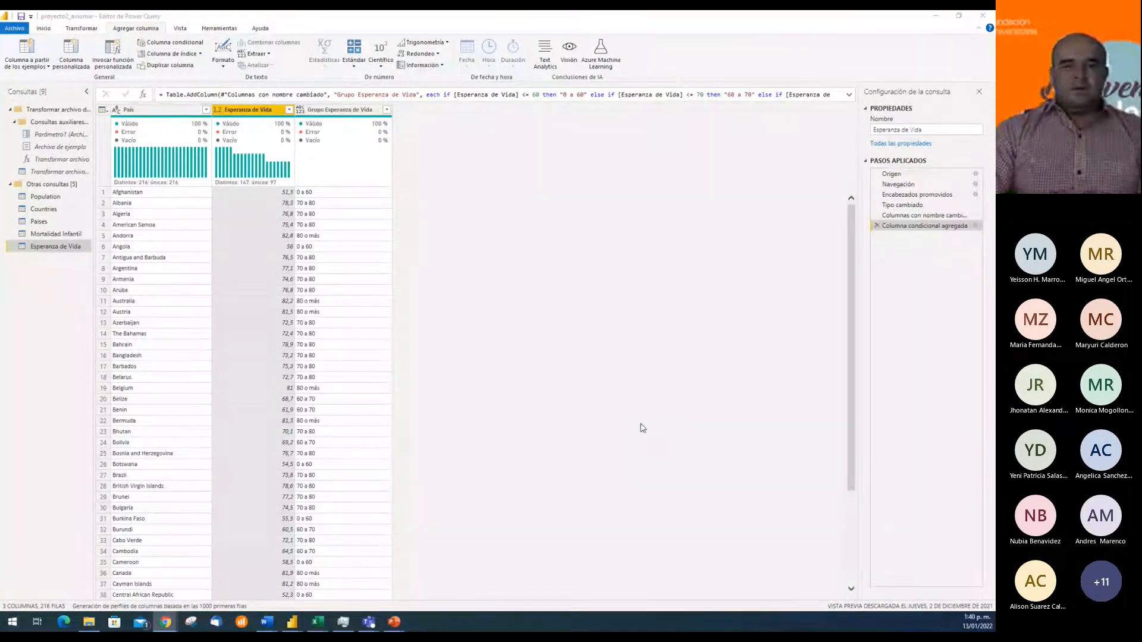
# Close the query editor and apply the changes to the report
pyautogui.click(44, 28)
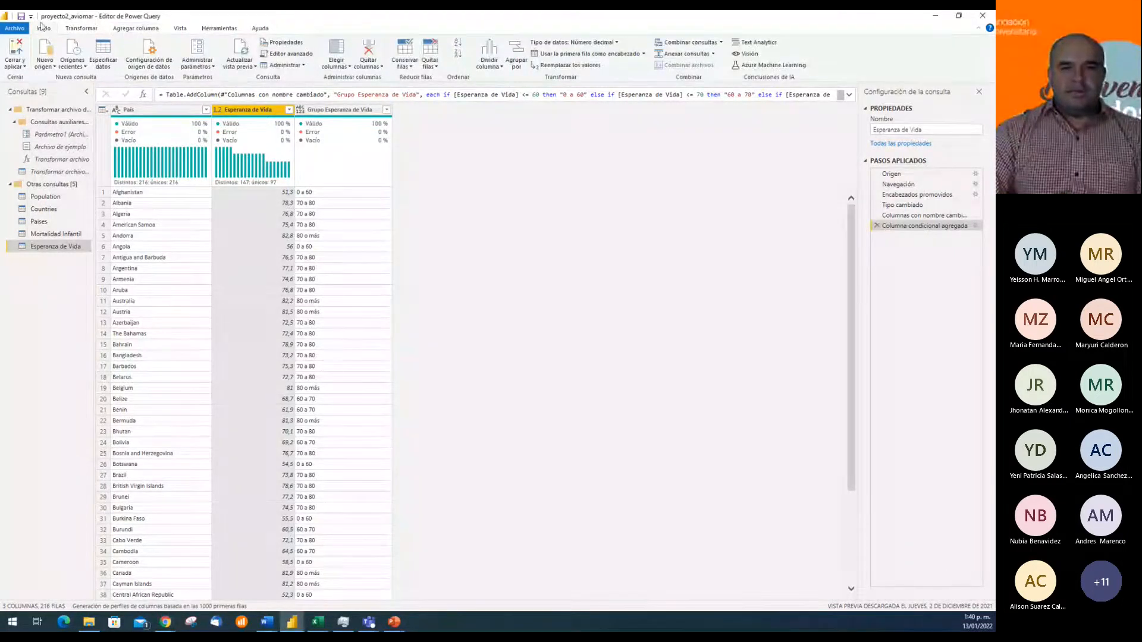
pyautogui.click(16, 49)
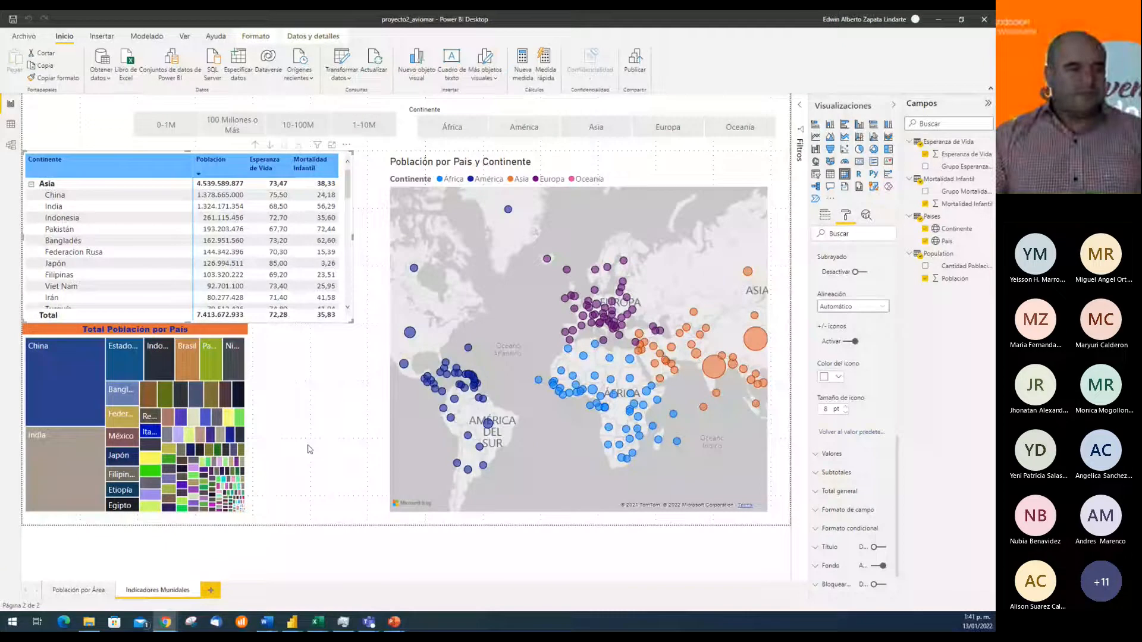
# Delete the Total Poblacion por País treemap from the Indicadores Munidales page
pyautogui.click(249, 424)
pyautogui.click(248, 424)
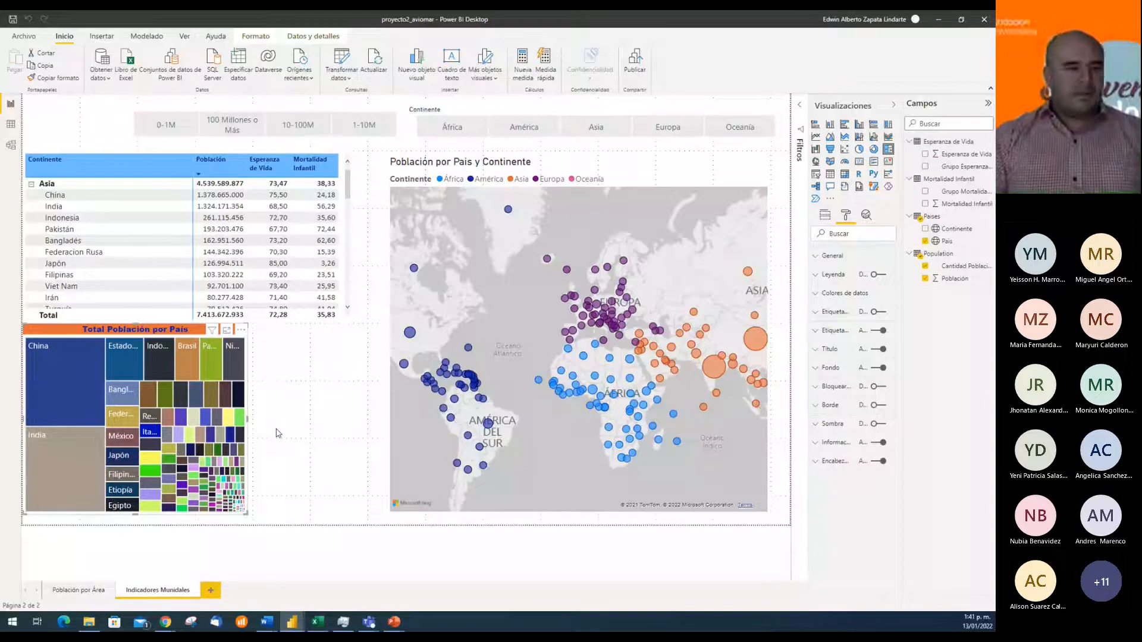
pyautogui.press('Delete')
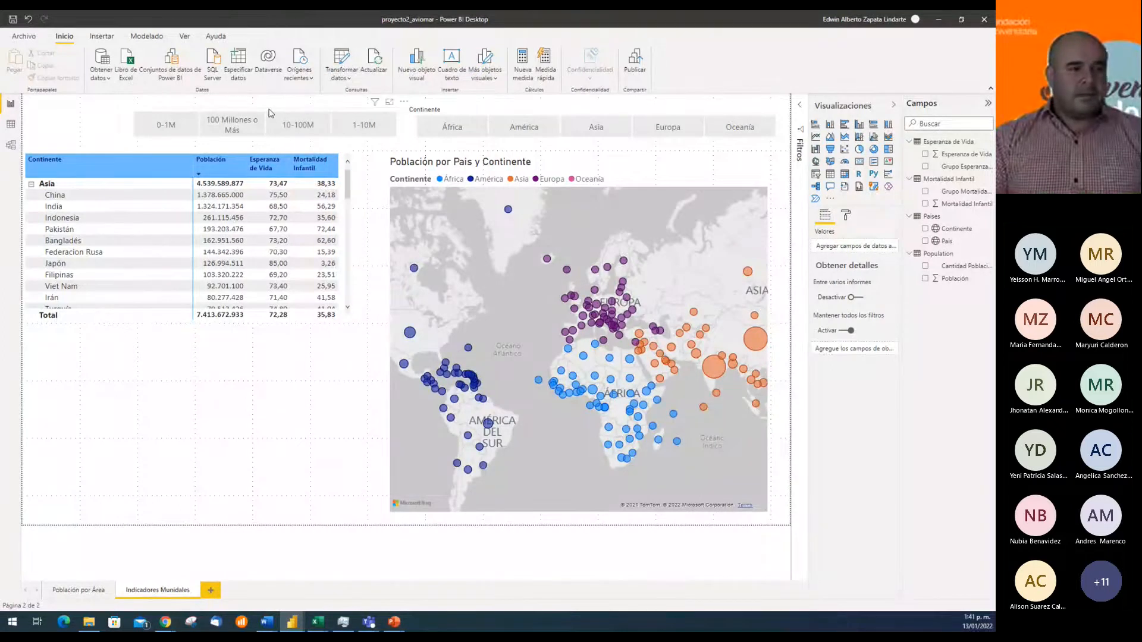
# Place the Cantidad Población slicer directly above the table and the Continente slicer beside it, reducing the Continente slicer's height and width
pyautogui.moveTo(285, 115); pyautogui.dragTo(192, 129)
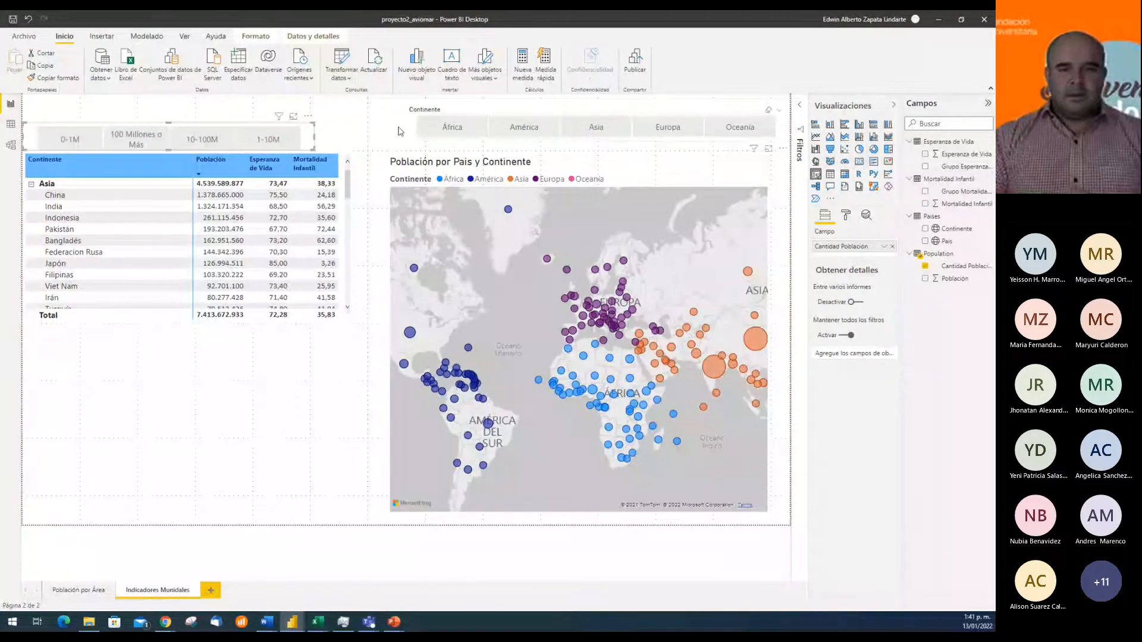
pyautogui.moveTo(400, 132); pyautogui.dragTo(317, 132)
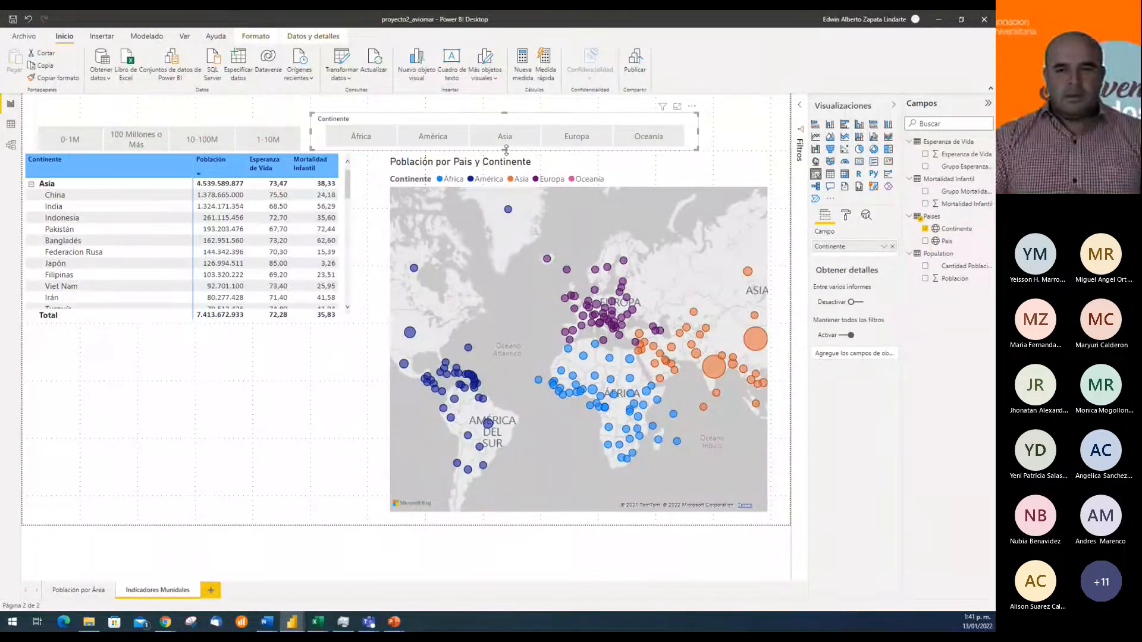
pyautogui.moveTo(506, 147); pyautogui.dragTo(507, 131)
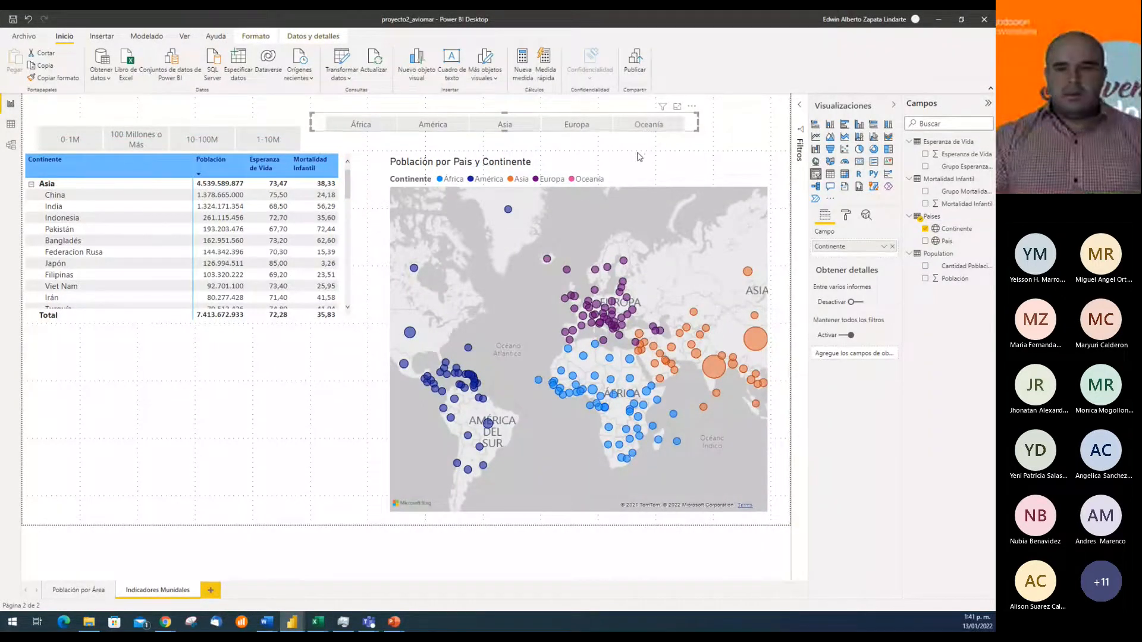
pyautogui.moveTo(694, 126); pyautogui.dragTo(545, 126)
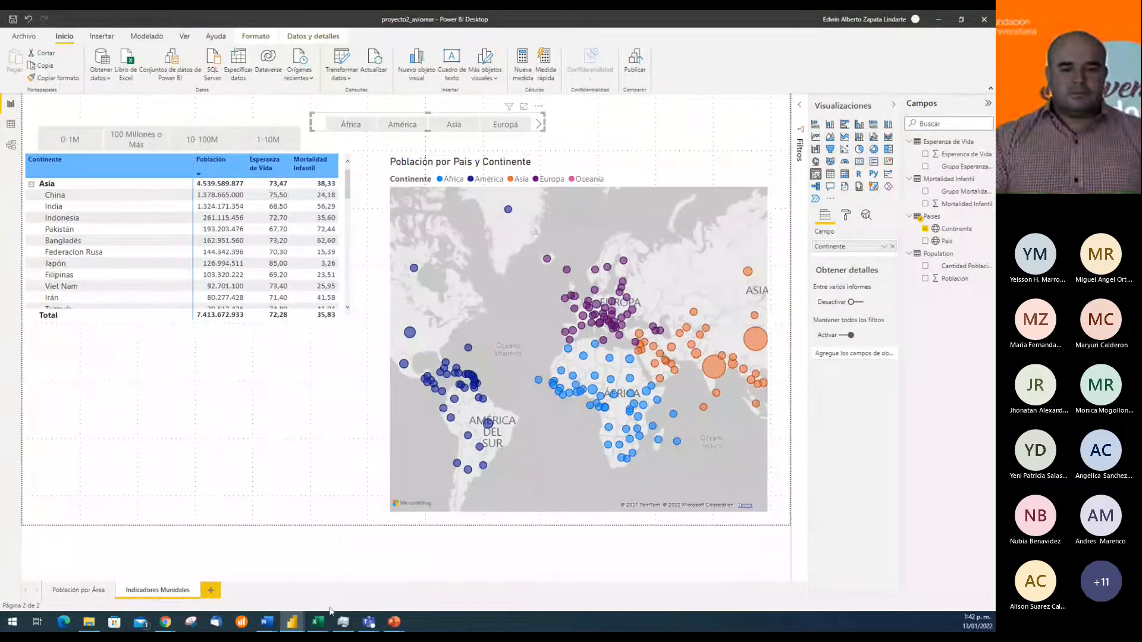
pyautogui.click(369, 622)
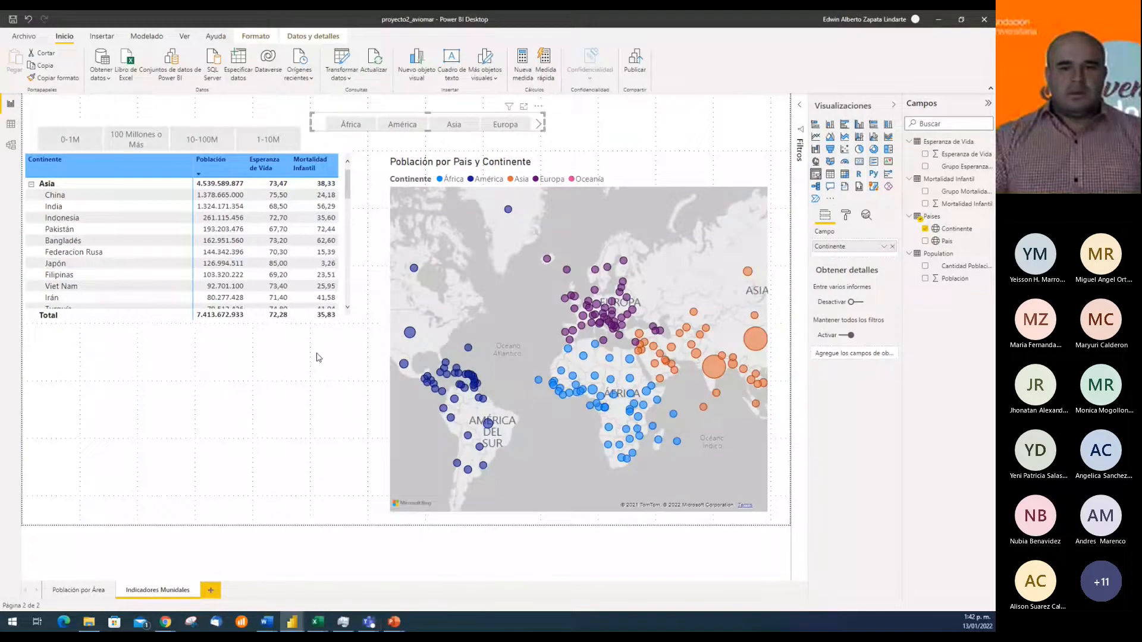
# Filter the page to the 1-10M range with the Cantidad Población slicer
pyautogui.click(267, 139)
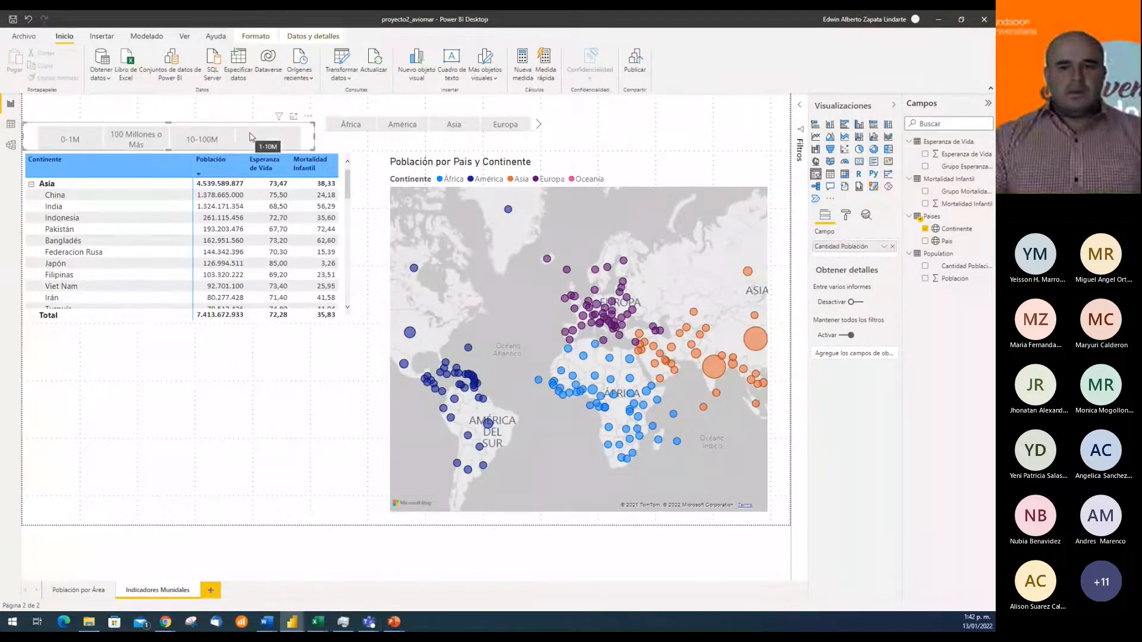
pyautogui.moveTo(167, 150)
pyautogui.mouseDown()
pyautogui.moveTo(168, 134)
pyautogui.moveTo(169, 151)
pyautogui.mouseUp()
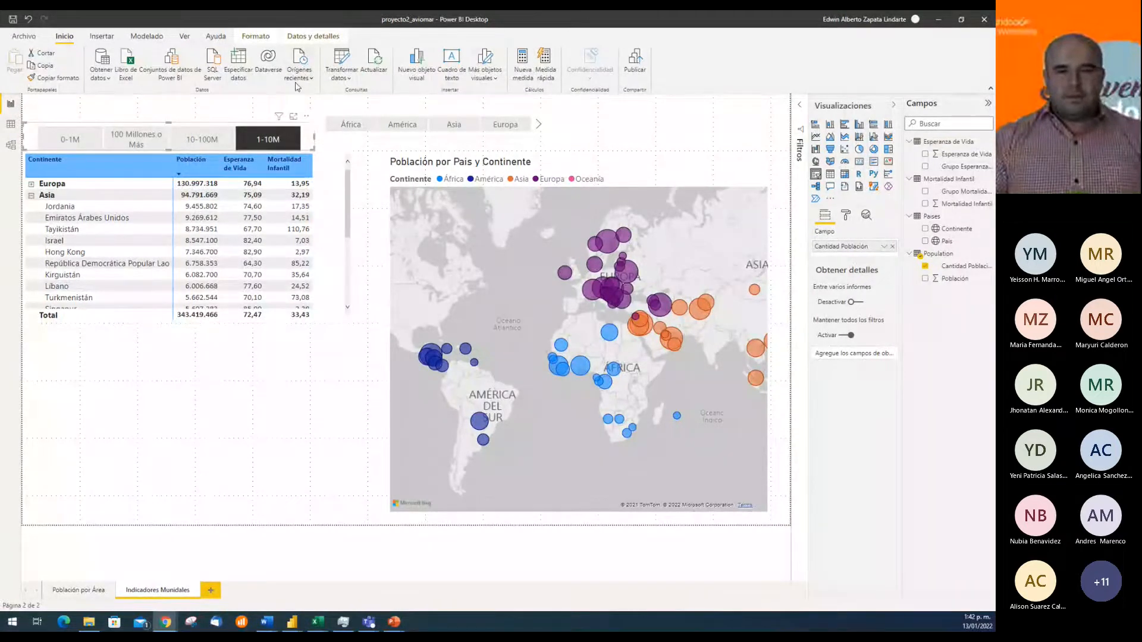
# Change the otherwise (De lo contrario) output of Cantidad Población in the Population query to "100 M o +" and apply it to the report
pyautogui.click(342, 61)
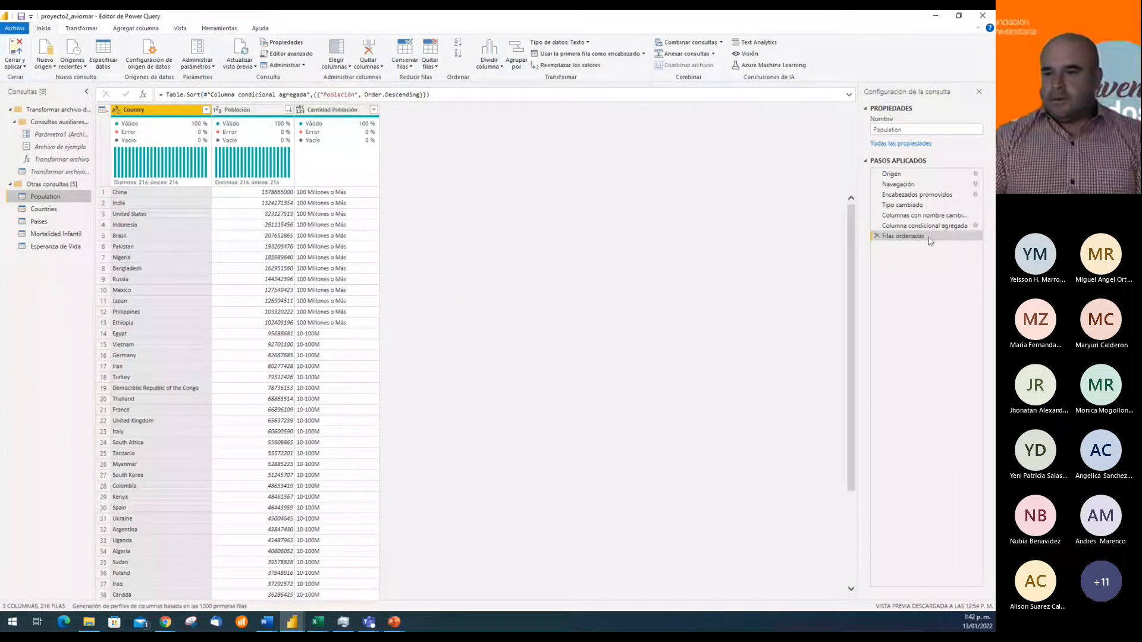
pyautogui.click(977, 226)
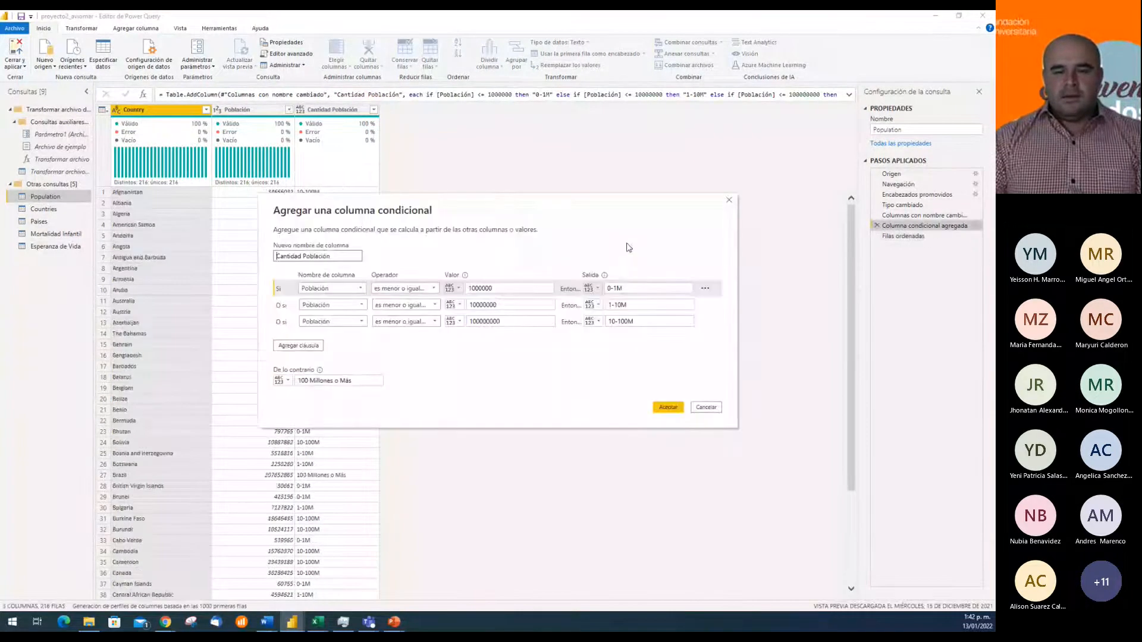
pyautogui.click(376, 384)
pyautogui.press('BackSpace')
pyautogui.press('BackSpace')
pyautogui.press('BackSpace')
pyautogui.press('BackSpace')
pyautogui.press('BackSpace')
pyautogui.press('BackSpace')
pyautogui.press('BackSpace')
pyautogui.press('BackSpace')
pyautogui.press('BackSpace')
pyautogui.press('BackSpace')
pyautogui.press('BackSpace')
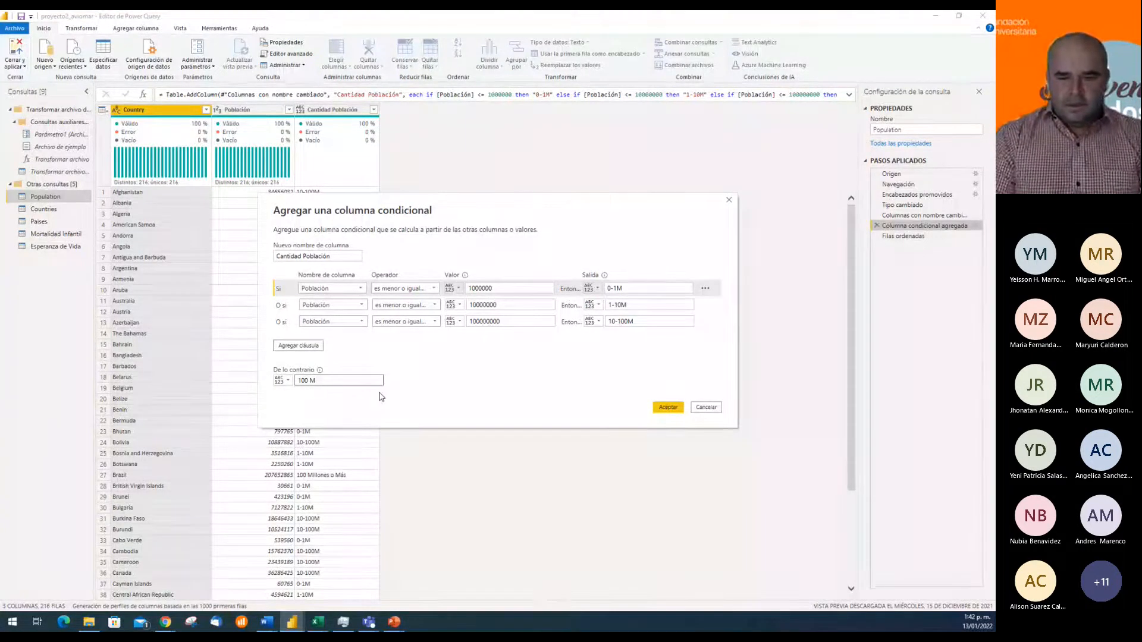
pyautogui.write('+')
pyautogui.press('BackSpace')
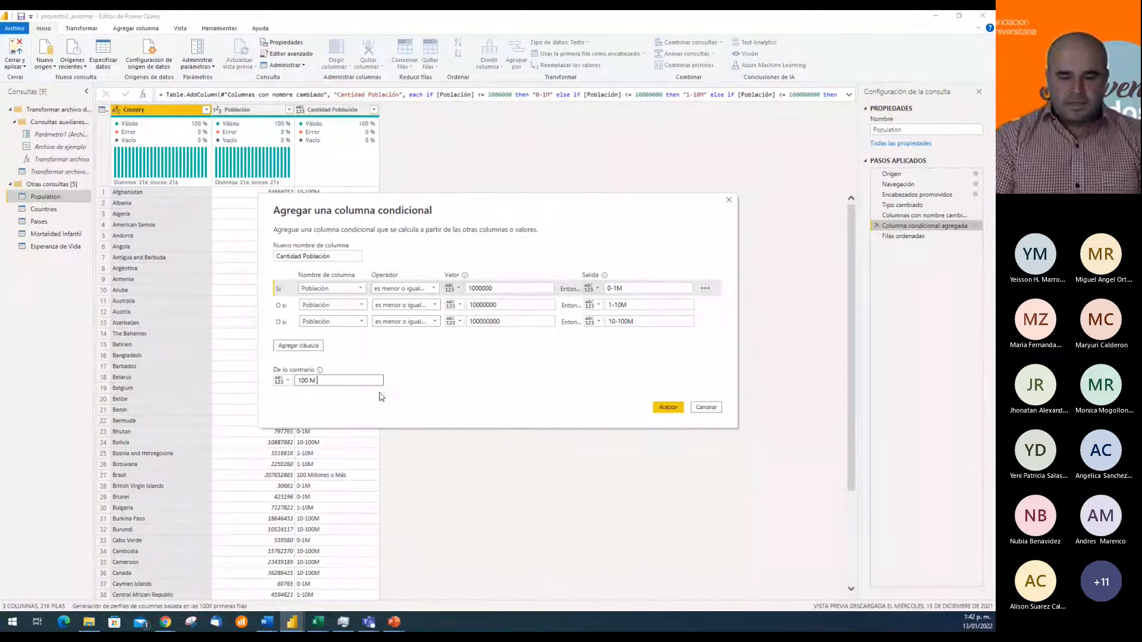
pyautogui.write('o +')
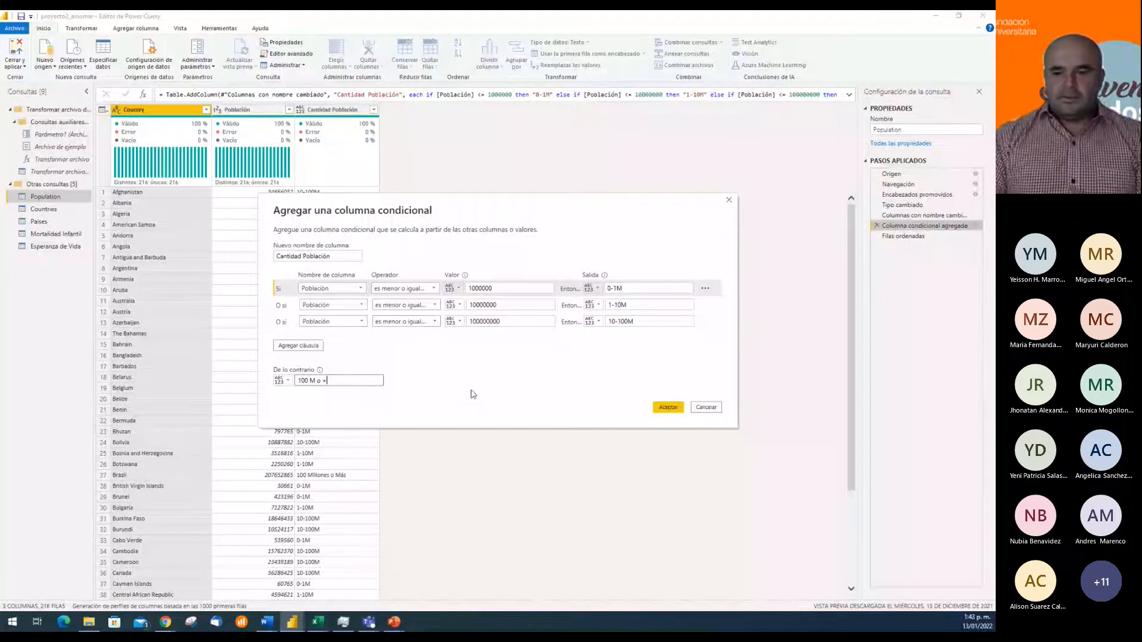
pyautogui.click(667, 408)
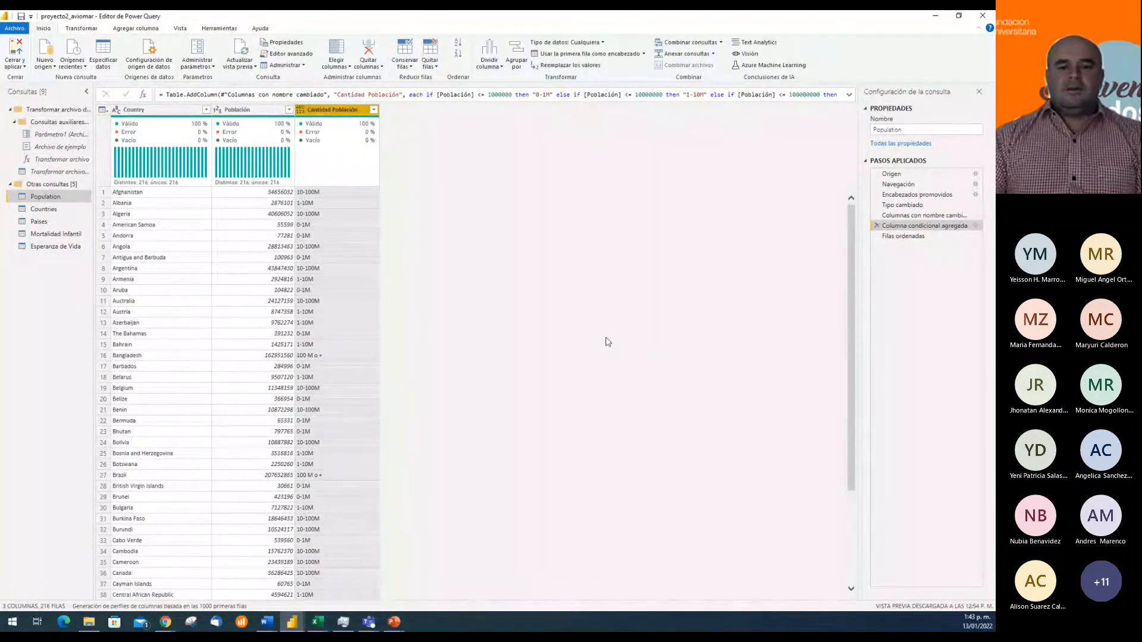
pyautogui.click(12, 53)
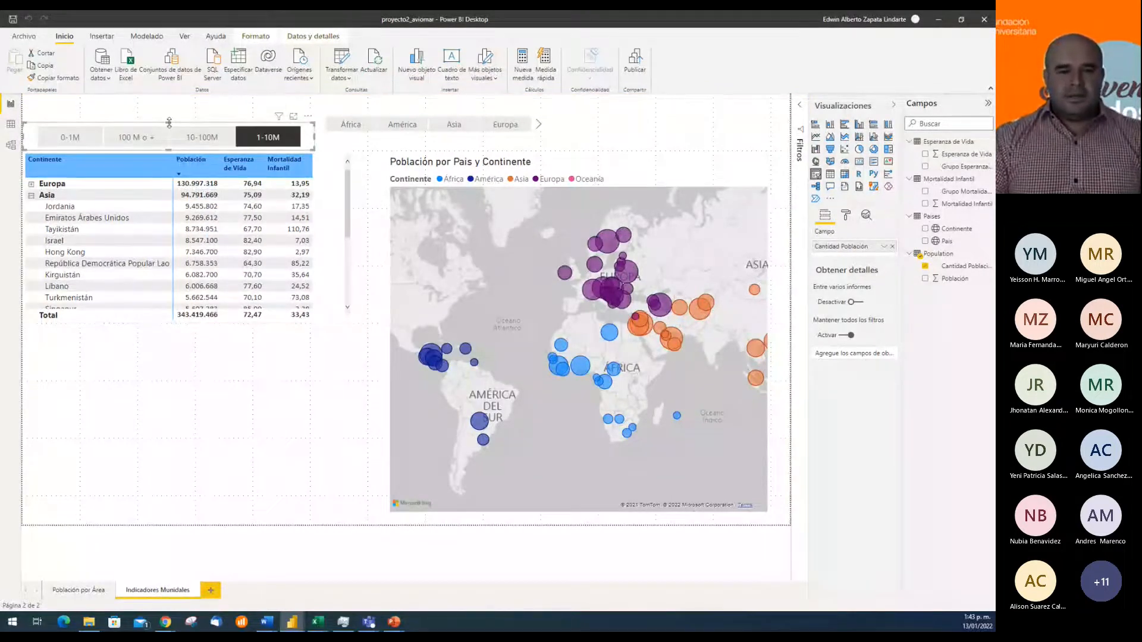
# Raise the Cantidad Población slicer's height until its header fits and reduce its width
pyautogui.moveTo(169, 121); pyautogui.dragTo(171, 115)
pyautogui.moveTo(313, 132); pyautogui.dragTo(223, 139)
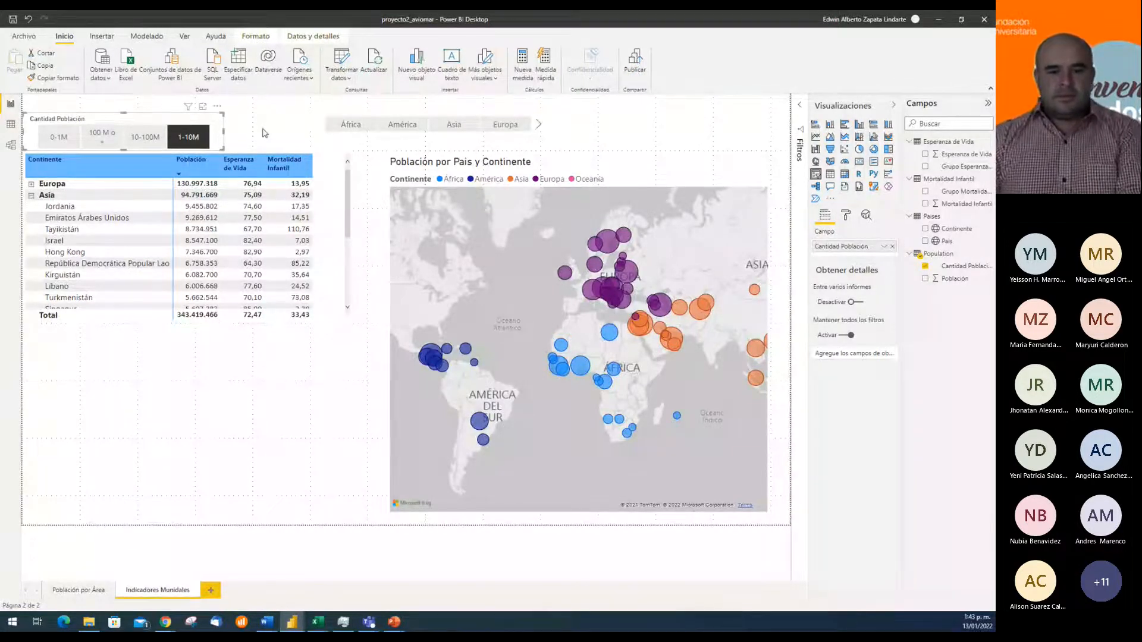
# Move the Continente slicer directly beside the Cantidad Población slicer, just above the table, and increase its height until its header fits
pyautogui.click(314, 127)
pyautogui.press('Left')
pyautogui.press('Left')
pyautogui.press('Left')
pyautogui.press('Left')
pyautogui.press('Left')
pyautogui.press('Left')
pyautogui.press('Left')
pyautogui.press('Left')
pyautogui.press('Left')
pyautogui.press('Left')
pyautogui.press('Left')
pyautogui.press('Left')
pyautogui.press('Left')
pyautogui.press('Left')
pyautogui.press('Left')
pyautogui.press('Left')
pyautogui.press('Left')
pyautogui.press('Left')
pyautogui.press('Left')
pyautogui.press('Left')
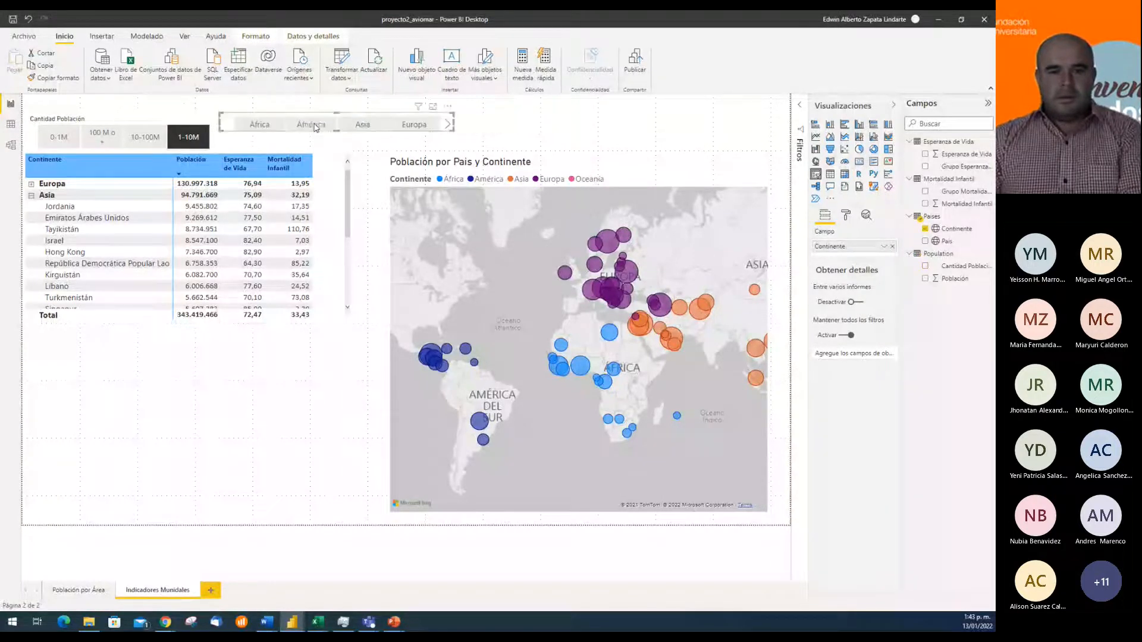
pyautogui.press('Down')
pyautogui.press('Down')
pyautogui.press('Down')
pyautogui.press('Down')
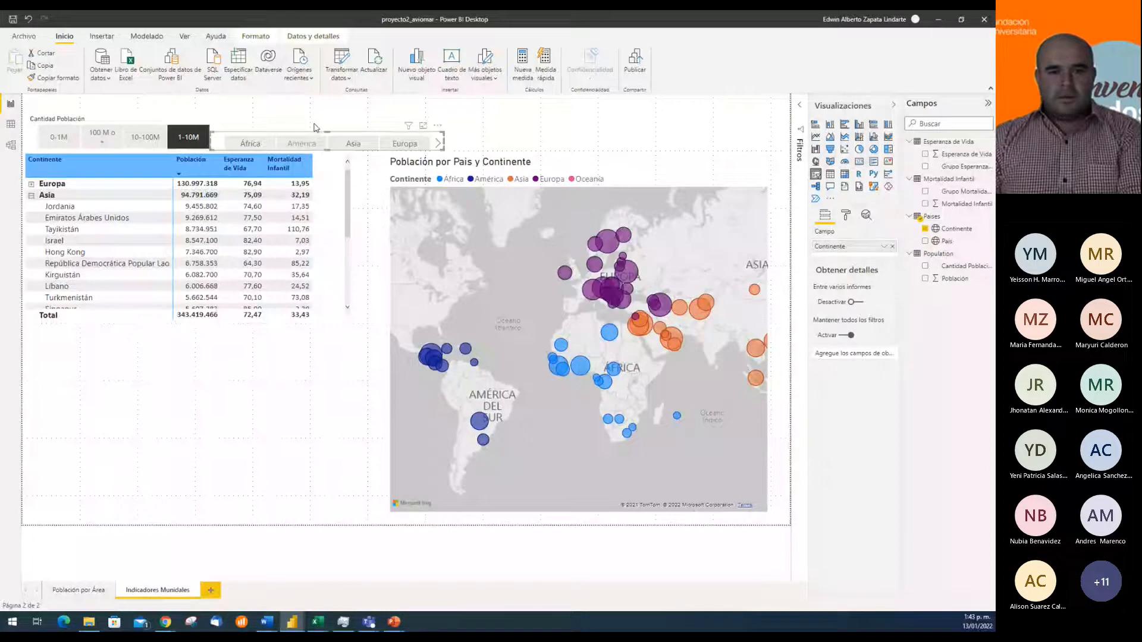
pyautogui.moveTo(327, 132); pyautogui.dragTo(326, 123)
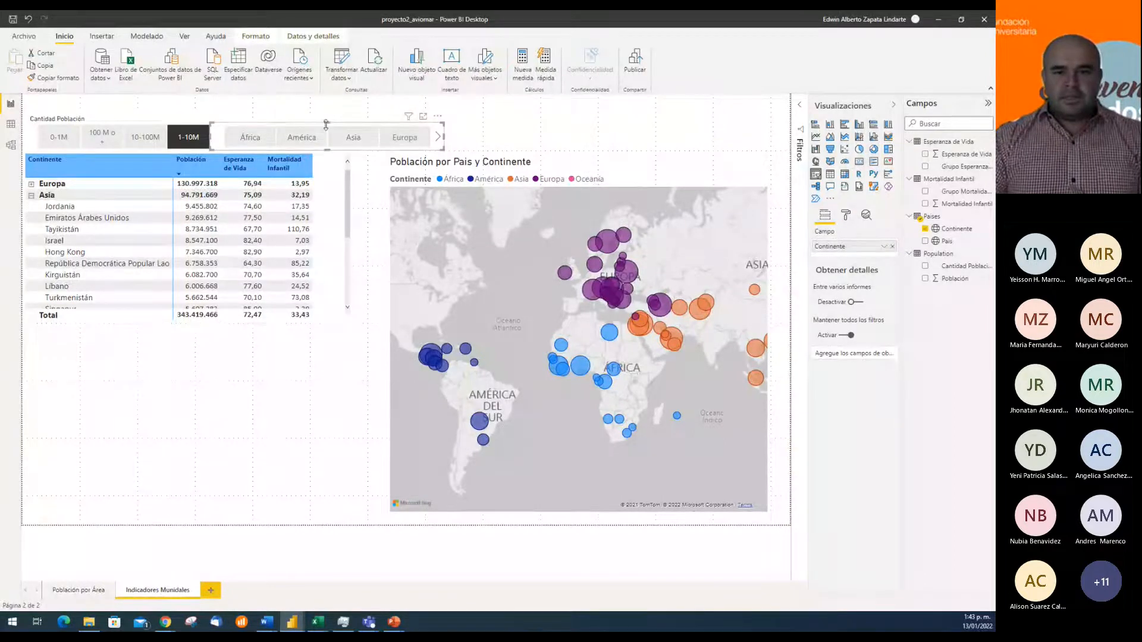
pyautogui.moveTo(327, 123); pyautogui.dragTo(328, 114)
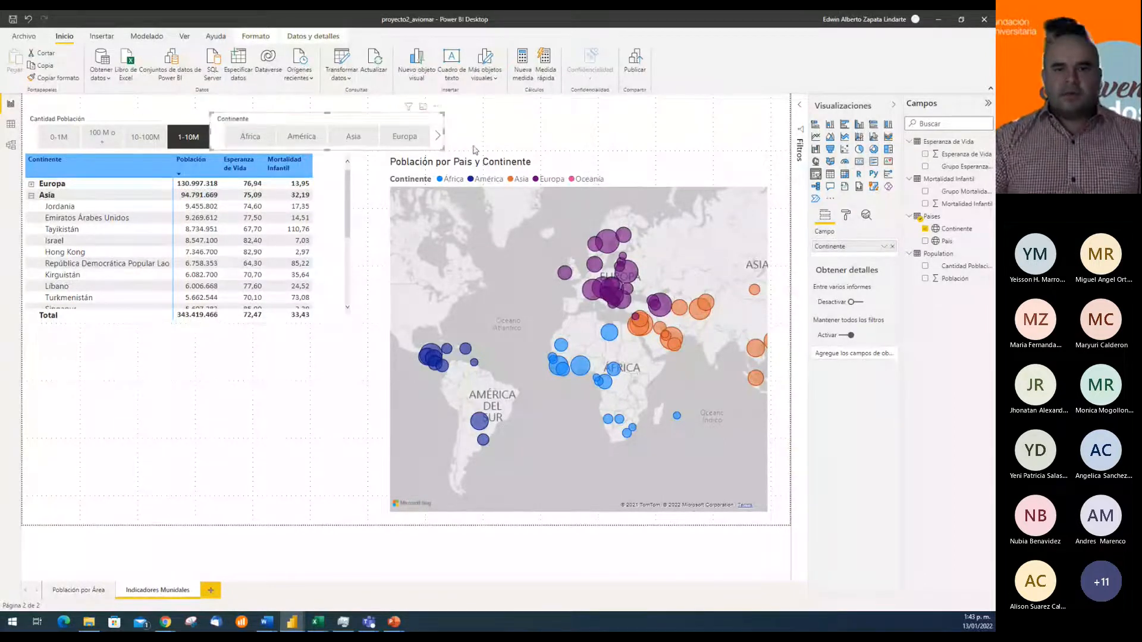
pyautogui.click(516, 139)
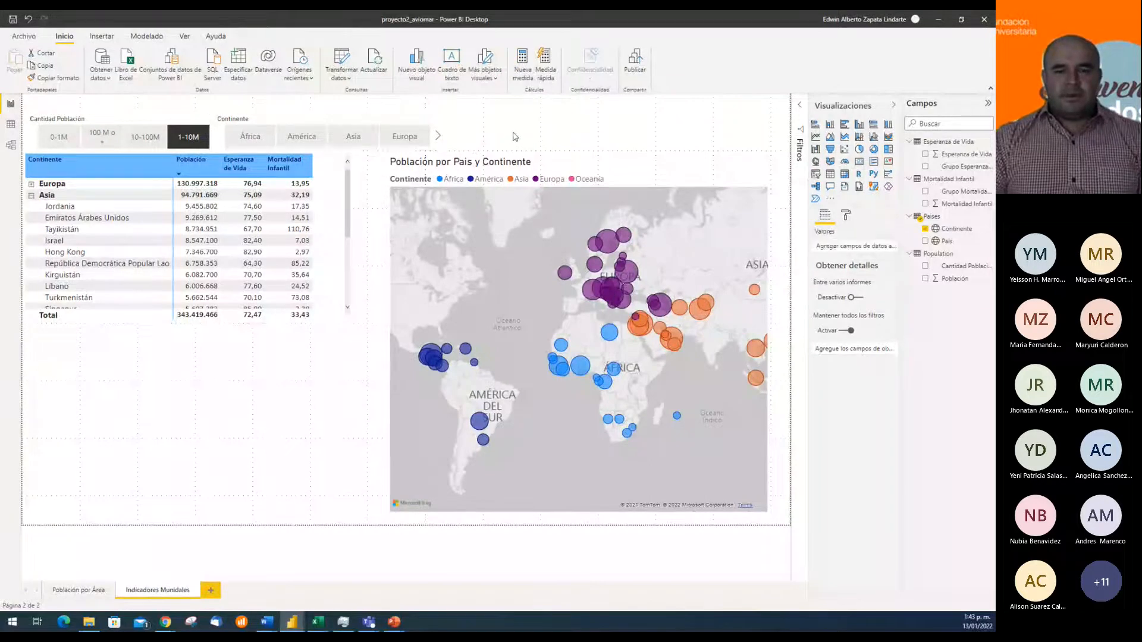
pyautogui.click(305, 127)
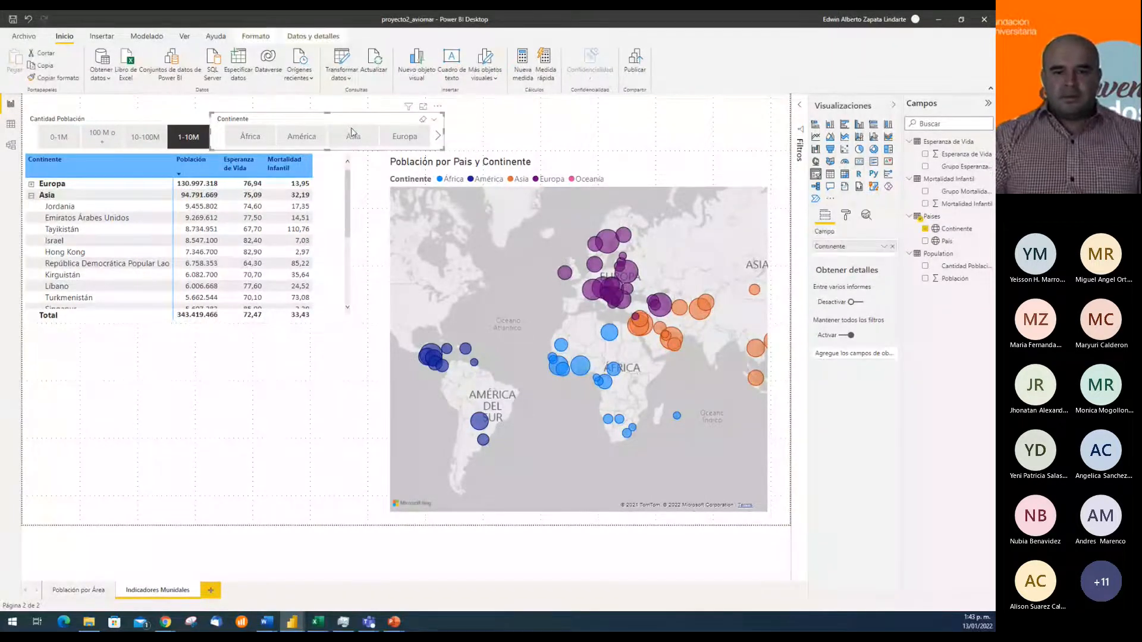
pyautogui.press('Left')
pyautogui.press('Right')
pyautogui.press('Right')
pyautogui.press('Left')
pyautogui.click(486, 135)
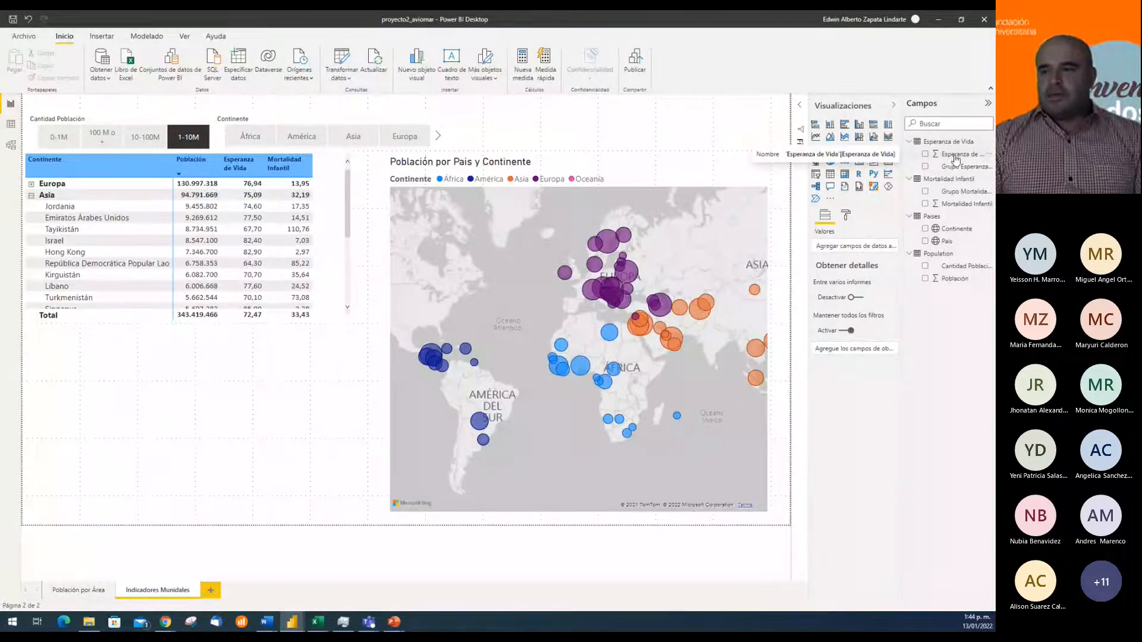
# Duplicate the Continente slicer and place the copy directly beside the original, aligned at the same height
pyautogui.click(357, 121)
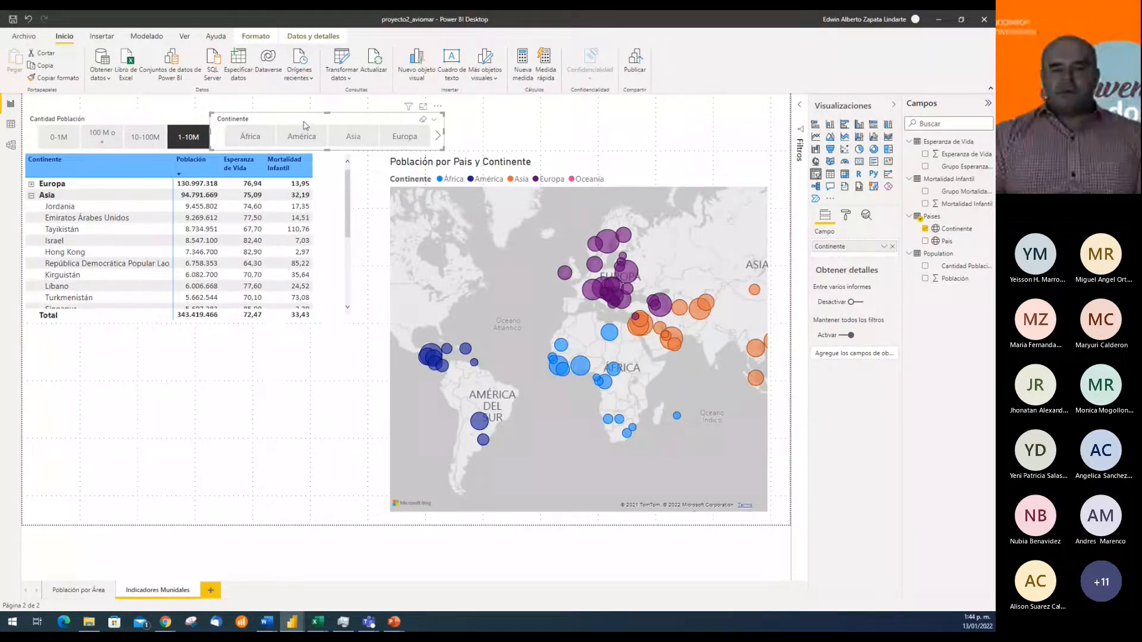
pyautogui.click(506, 141)
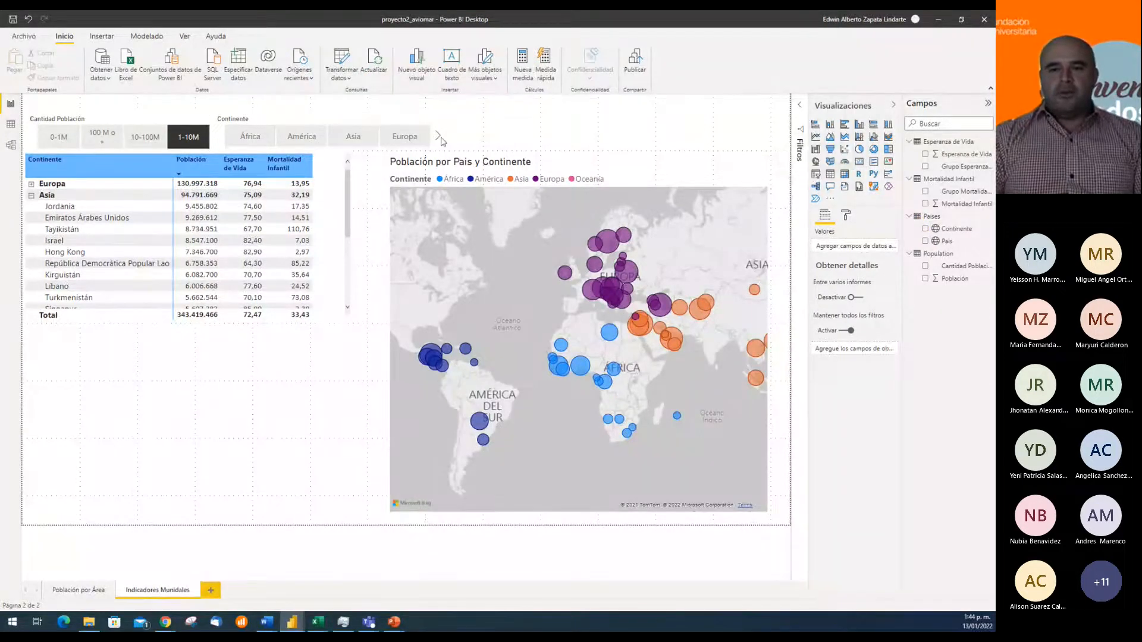
pyautogui.click(354, 124)
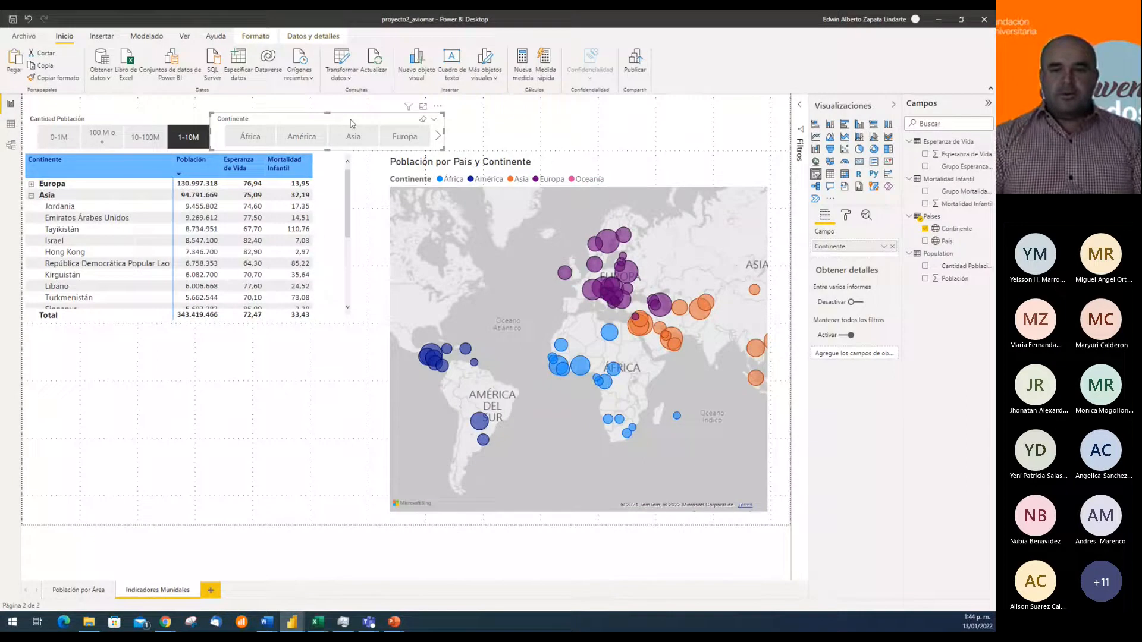
pyautogui.click(498, 134)
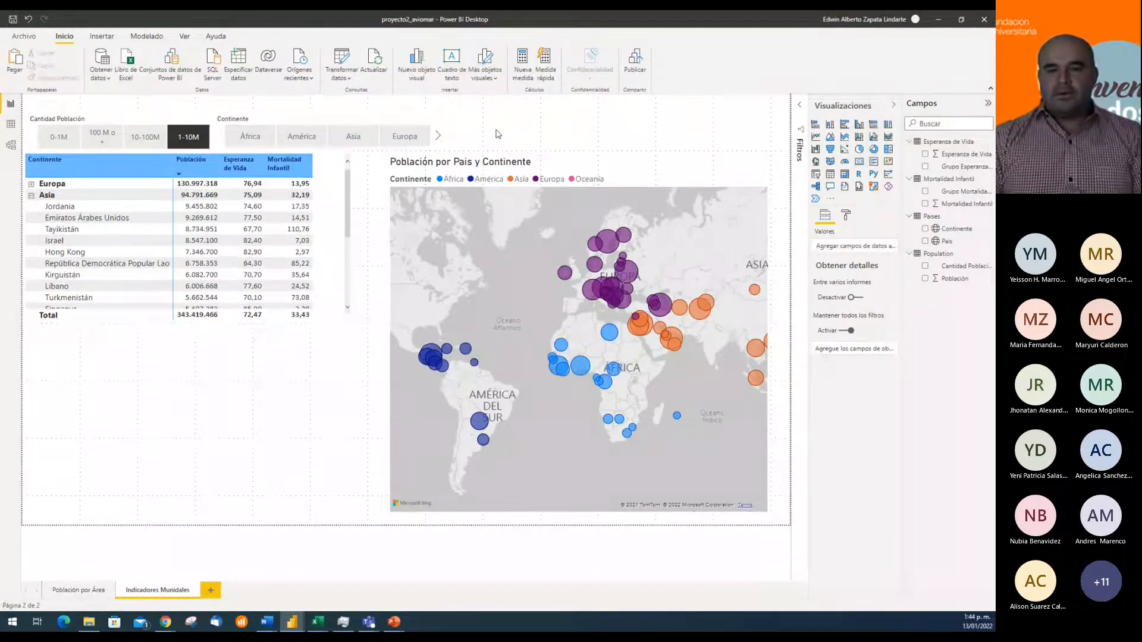
pyautogui.hotkey('ctrl', 'v')
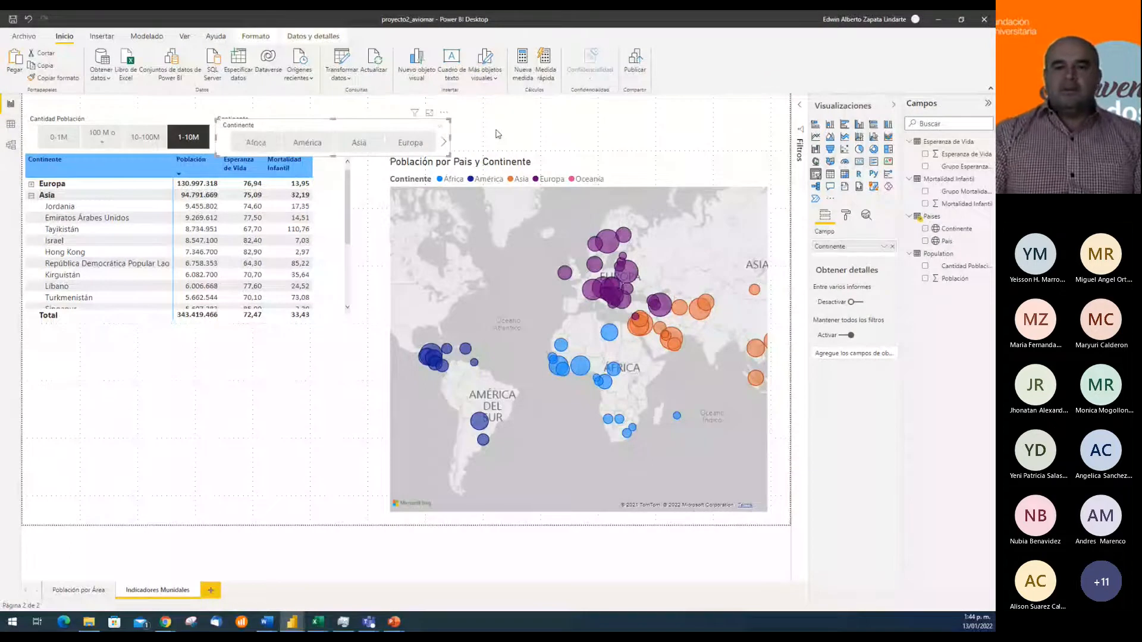
pyautogui.press('Right')
pyautogui.press('Right')
pyautogui.press('Right')
pyautogui.press('Right')
pyautogui.press('Right')
pyautogui.press('Right')
pyautogui.press('Right')
pyautogui.press('Right')
pyautogui.press('Right')
pyautogui.press('Right')
pyautogui.press('Right')
pyautogui.press('Right')
pyautogui.press('Right')
pyautogui.press('Right')
pyautogui.press('Right')
pyautogui.press('Right')
pyautogui.press('Right')
pyautogui.press('Right')
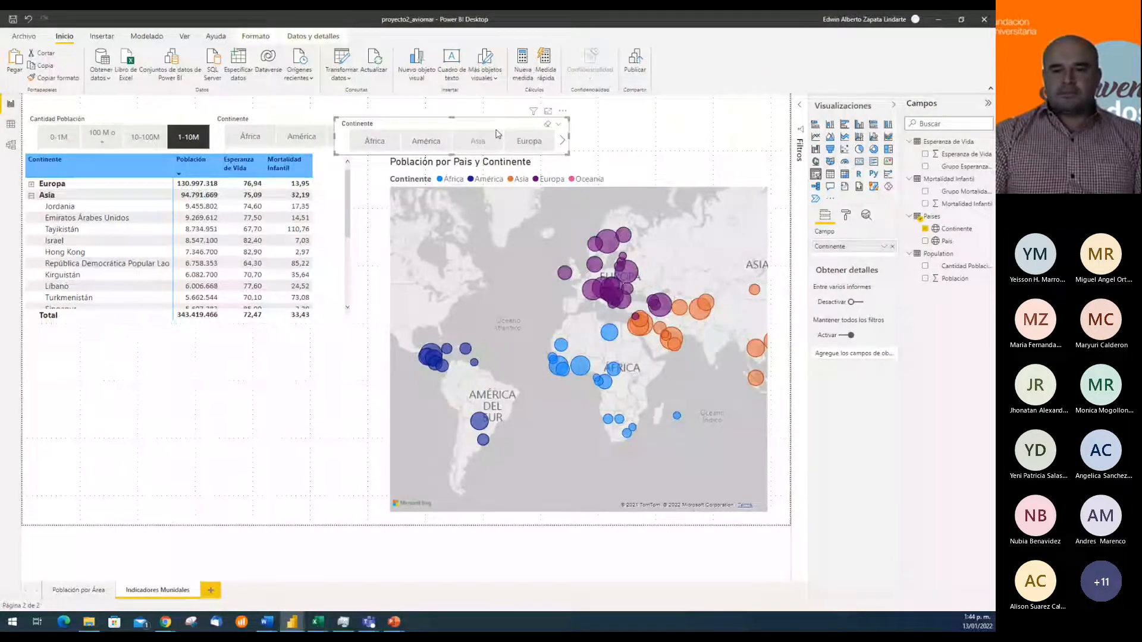
pyautogui.press('Right')
pyautogui.press('Right')
pyautogui.press('Right')
pyautogui.press('Right')
pyautogui.press('Right')
pyautogui.press('Right')
pyautogui.press('Right')
pyautogui.press('Right')
pyautogui.press('Right')
pyautogui.press('Right')
pyautogui.press('Right')
pyautogui.press('Right')
pyautogui.press('Right')
pyautogui.press('Right')
pyautogui.press('Right')
pyautogui.press('Right')
pyautogui.press('Right')
pyautogui.press('Right')
pyautogui.press('Up')
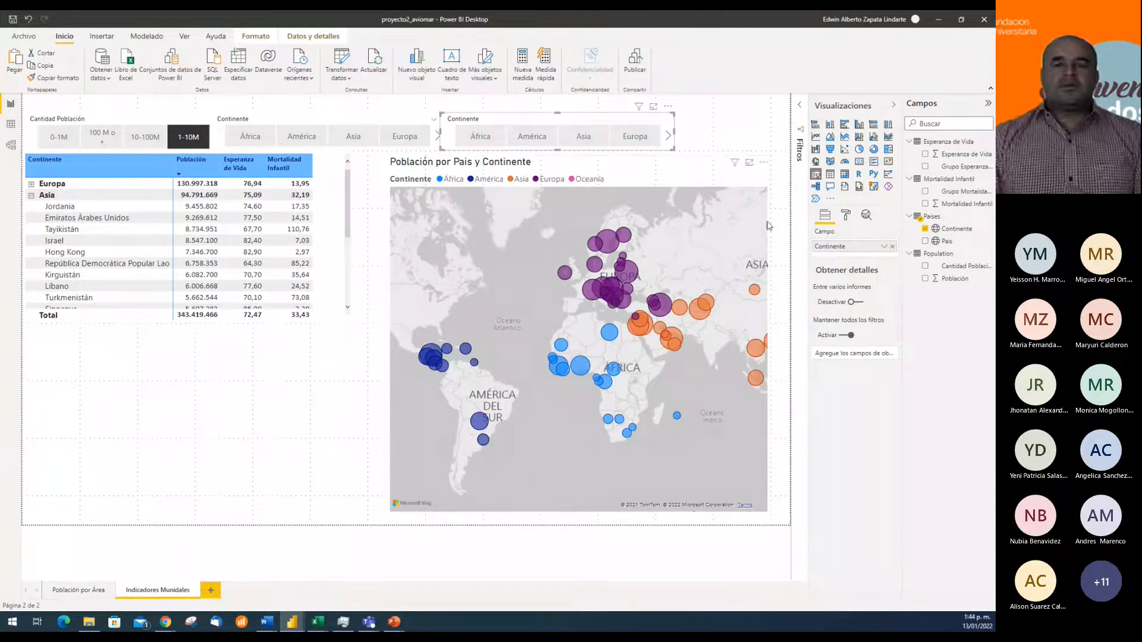
# Replace the copied slicer's Continente field with Grupo Esperanza de Vida and reduce the slicer's width
pyautogui.click(892, 246)
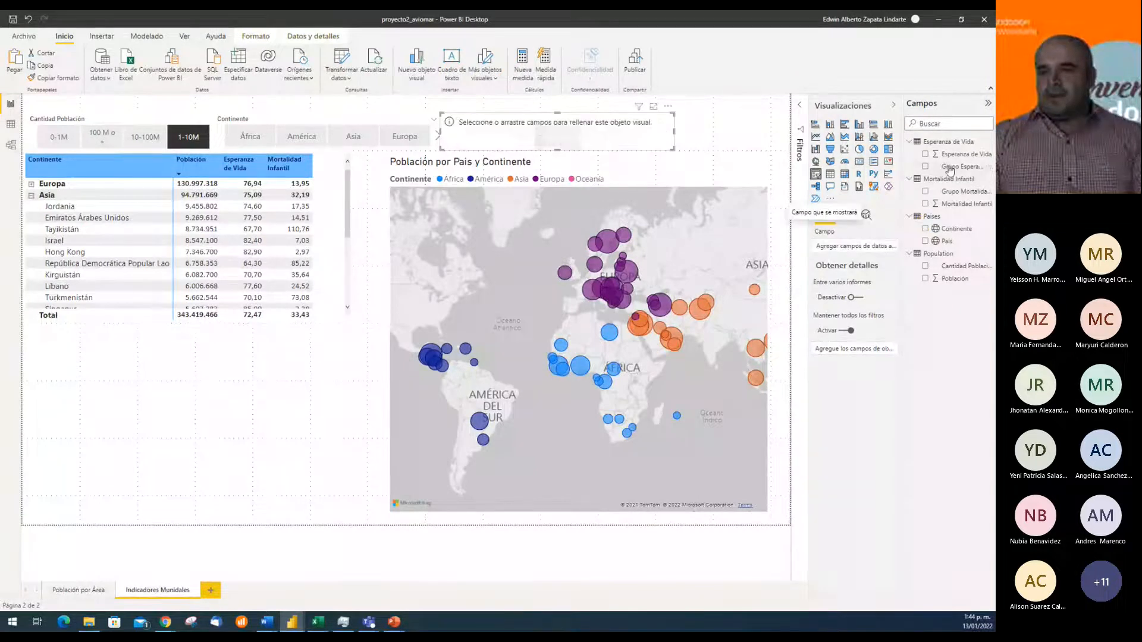
pyautogui.moveTo(950, 172); pyautogui.dragTo(857, 245)
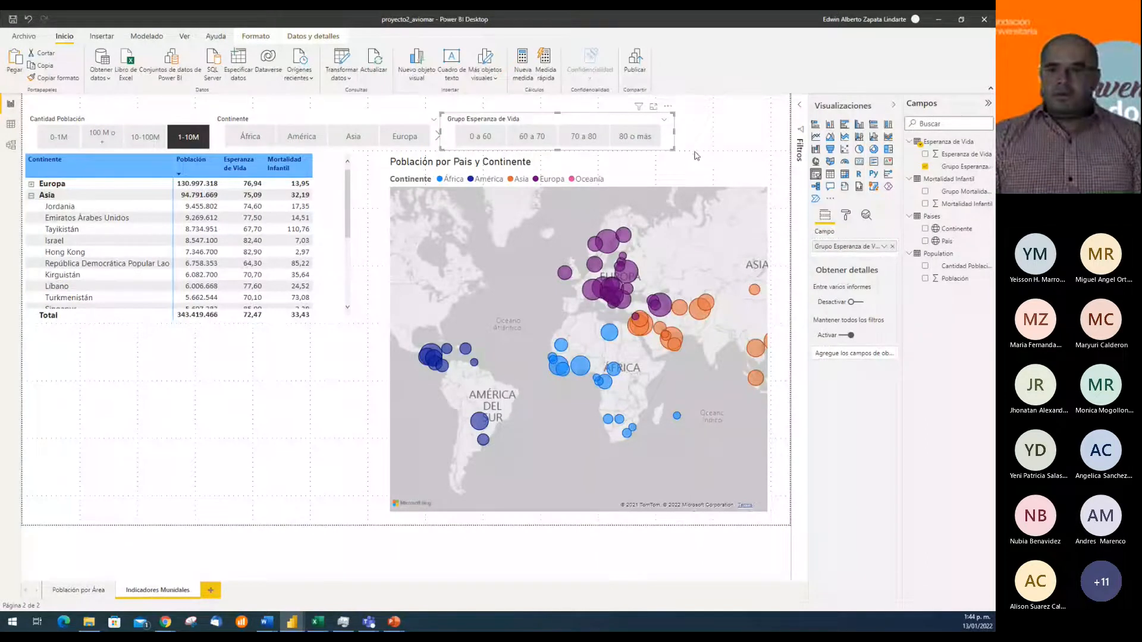
pyautogui.moveTo(673, 130); pyautogui.dragTo(616, 138)
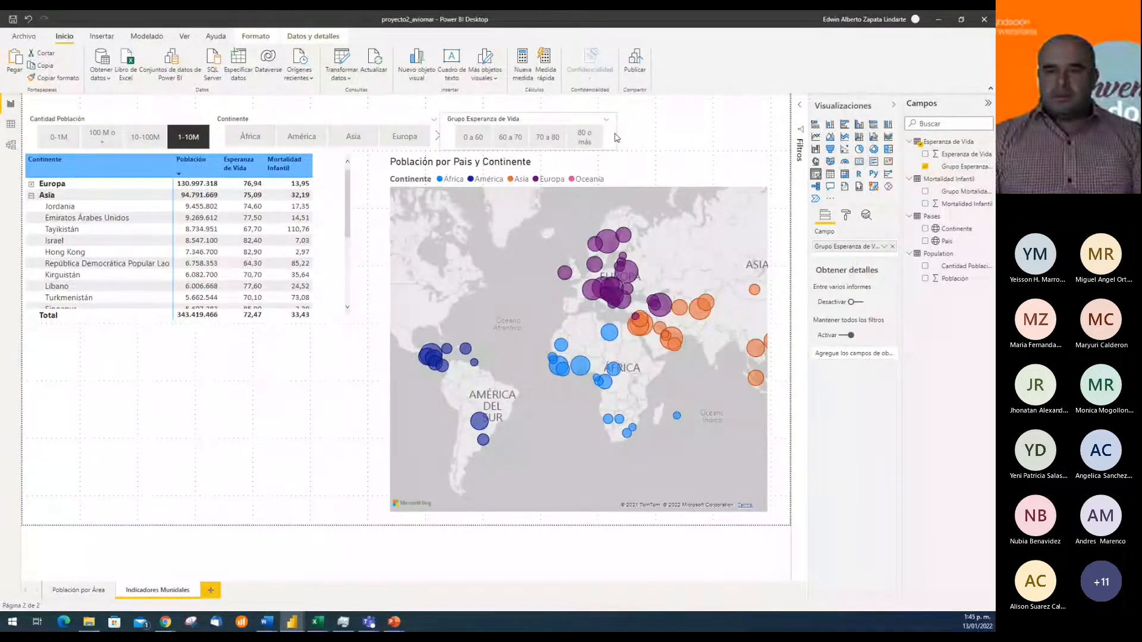
pyautogui.click(668, 138)
# Paste another copy of the Continente slicer at the far end of the slicer row and replace its field with Grupo Mortalidad Infantil
pyautogui.hotkey('ctrl', 'v')
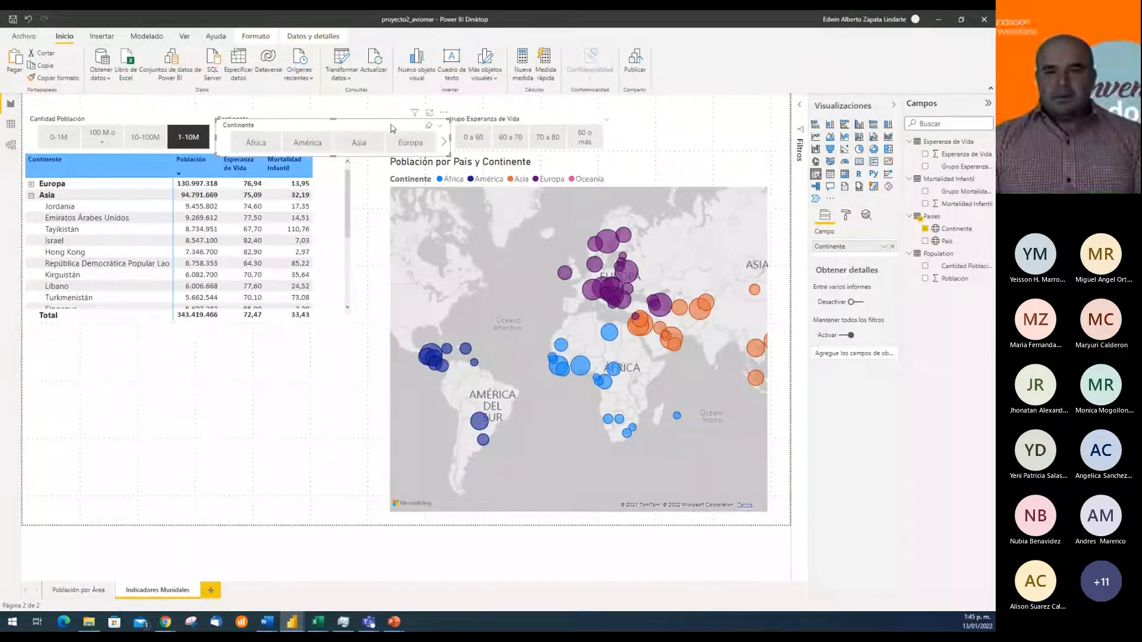
pyautogui.moveTo(391, 129); pyautogui.dragTo(761, 127)
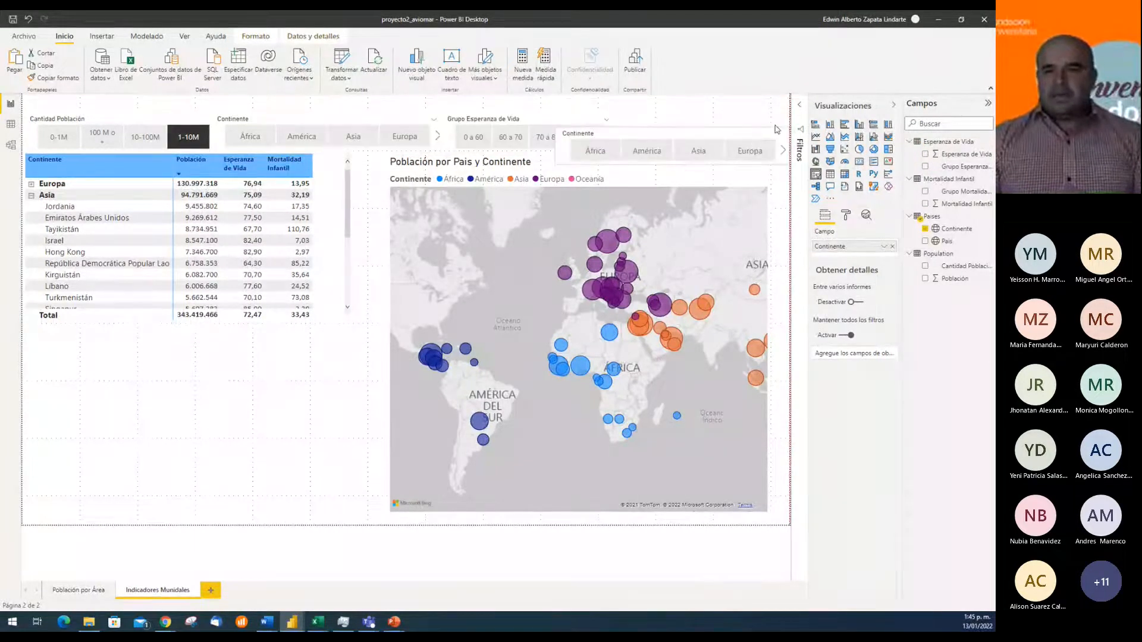
pyautogui.click(893, 250)
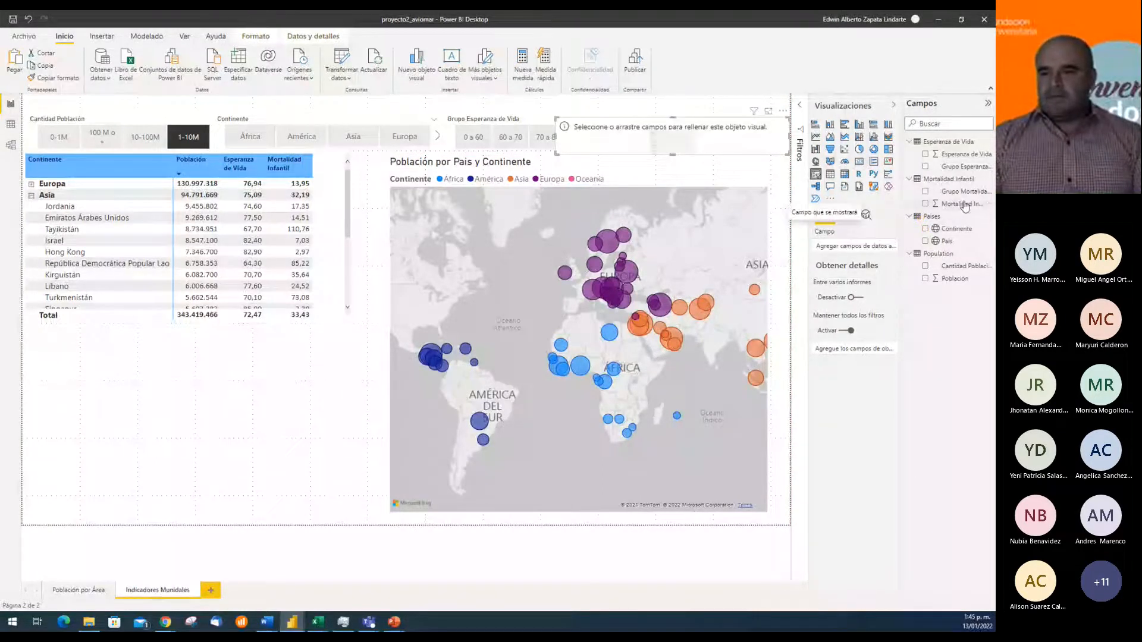
pyautogui.moveTo(962, 191); pyautogui.dragTo(876, 247)
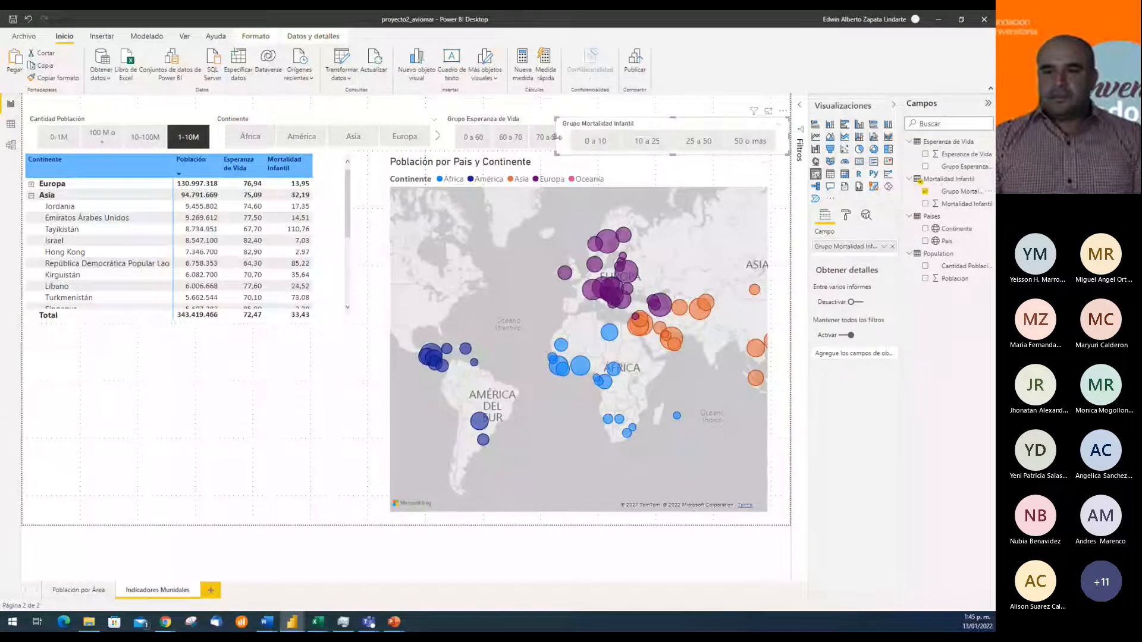
# Narrow the Grupo Mortalidad Infantil slicer so it clears the life expectancy slicer, and align it with the slicer row
pyautogui.moveTo(556, 137); pyautogui.dragTo(608, 143)
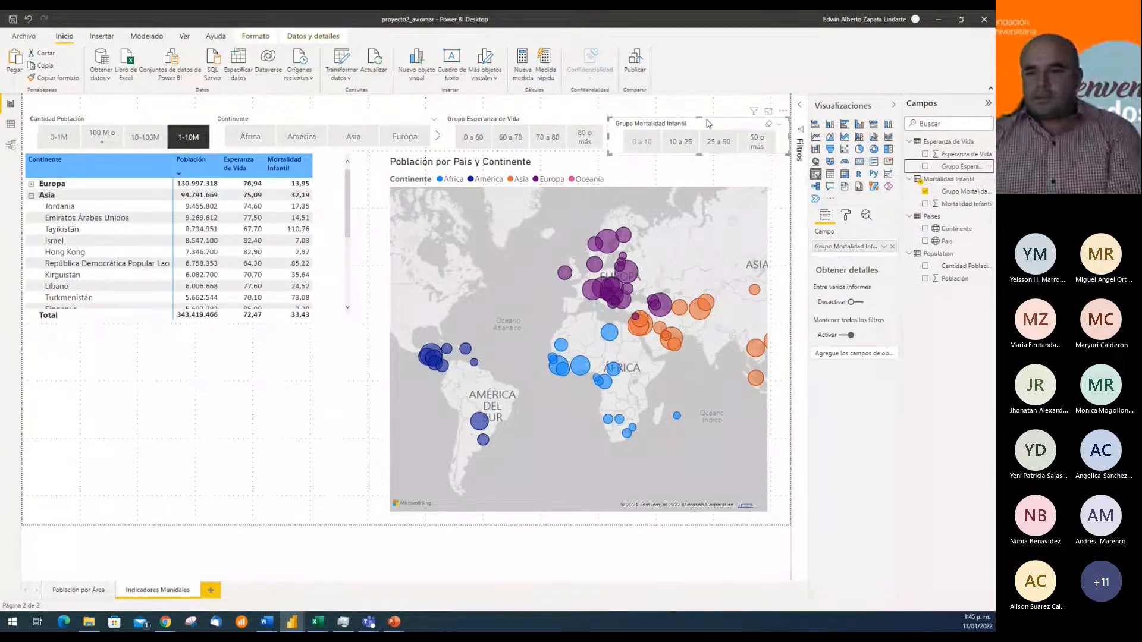
pyautogui.moveTo(709, 128); pyautogui.dragTo(710, 125)
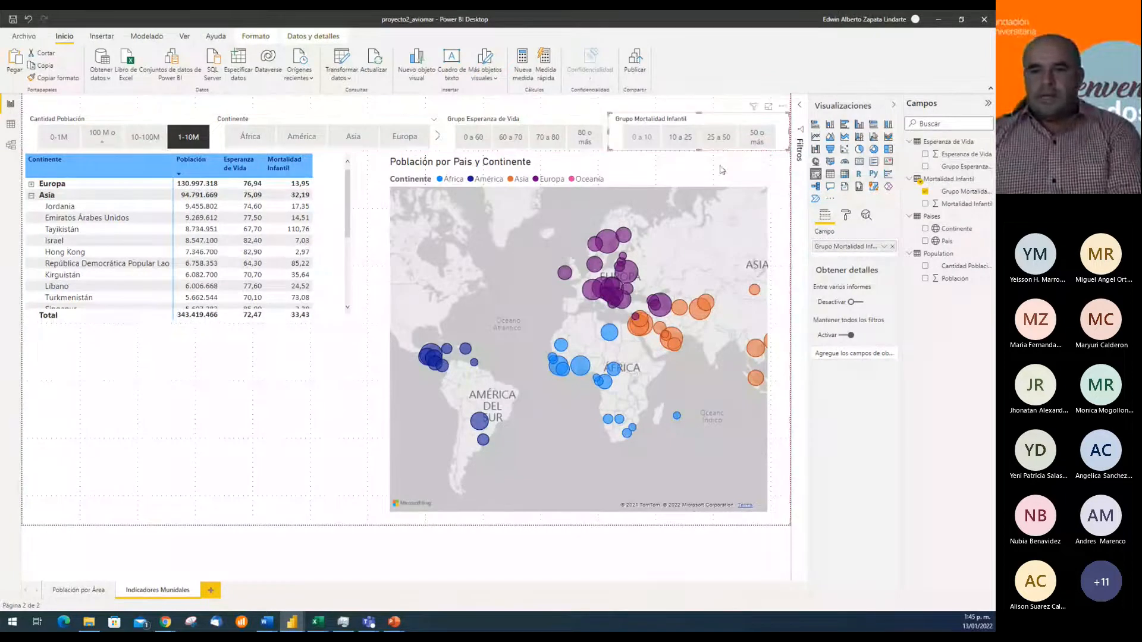
pyautogui.click(525, 105)
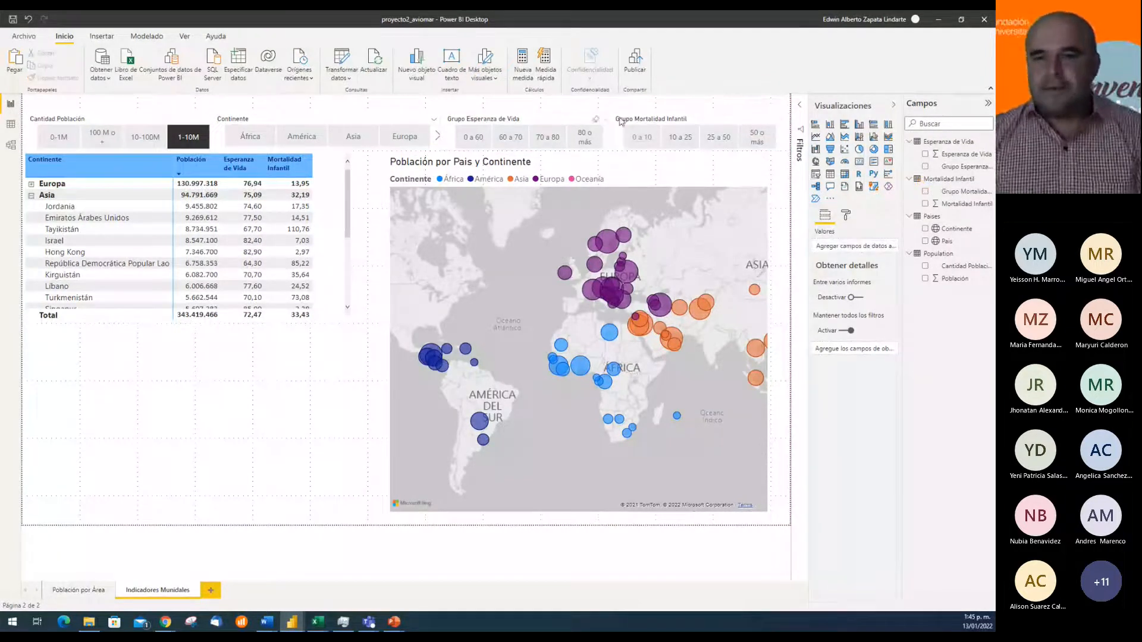
# Clear the 1-10M filter in the Cantidad Población slicer and widen the Continente slicer slightly so all continents fit
pyautogui.click(189, 140)
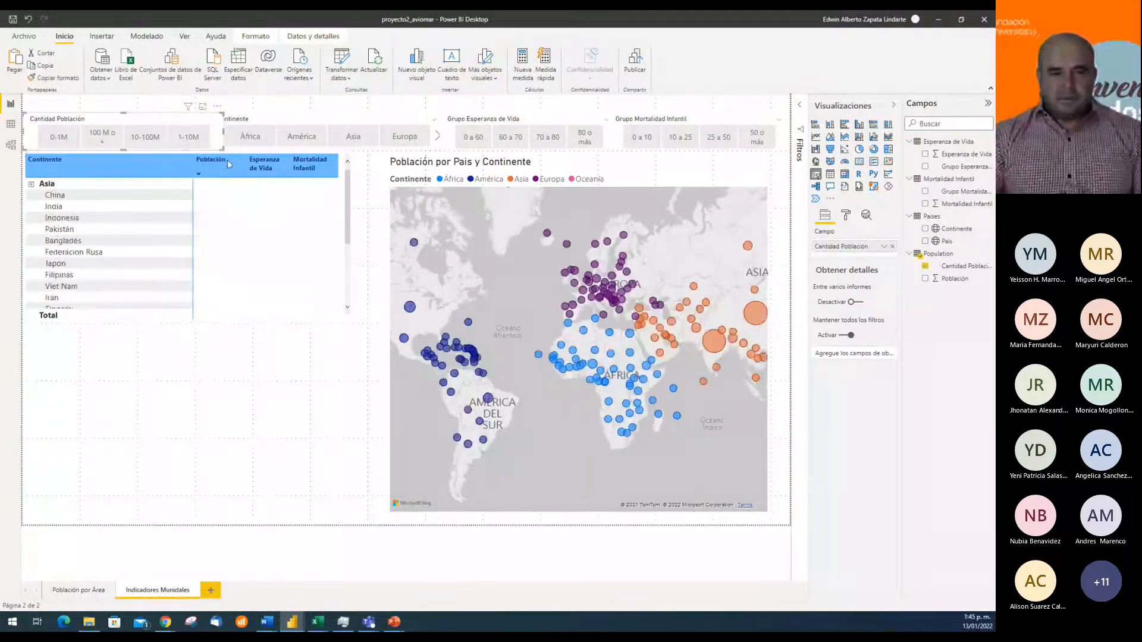
pyautogui.moveTo(223, 132)
pyautogui.mouseDown()
pyautogui.moveTo(212, 131)
pyautogui.moveTo(224, 135)
pyautogui.mouseUp()
pyautogui.click(441, 131)
pyautogui.moveTo(443, 131)
pyautogui.mouseDown()
pyautogui.moveTo(425, 135)
pyautogui.moveTo(449, 137)
pyautogui.mouseUp()
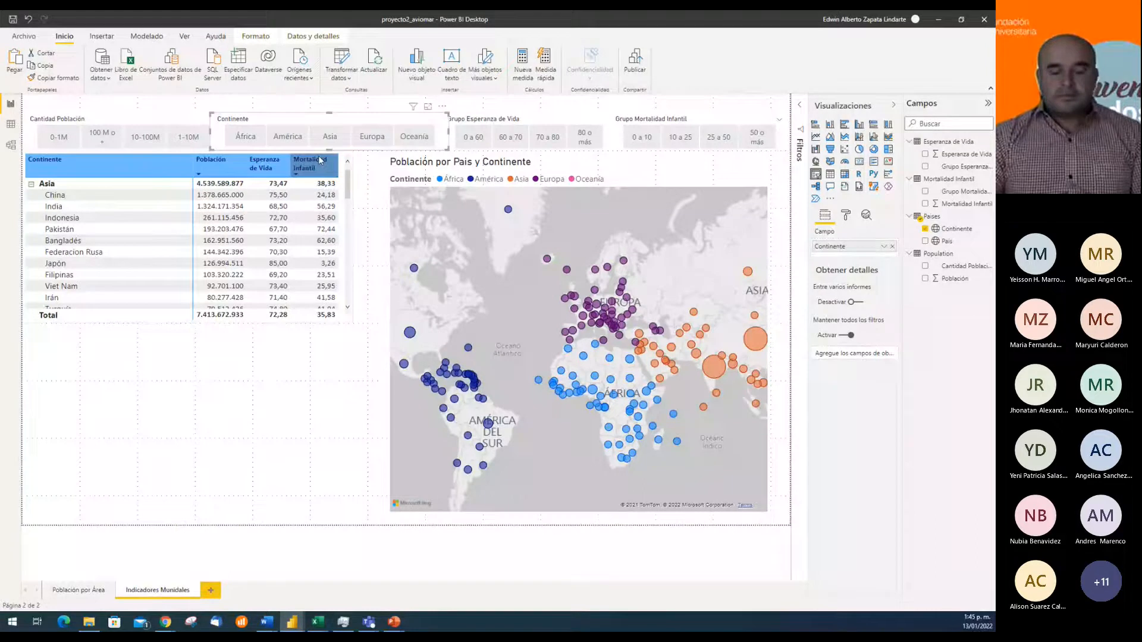
pyautogui.click(541, 105)
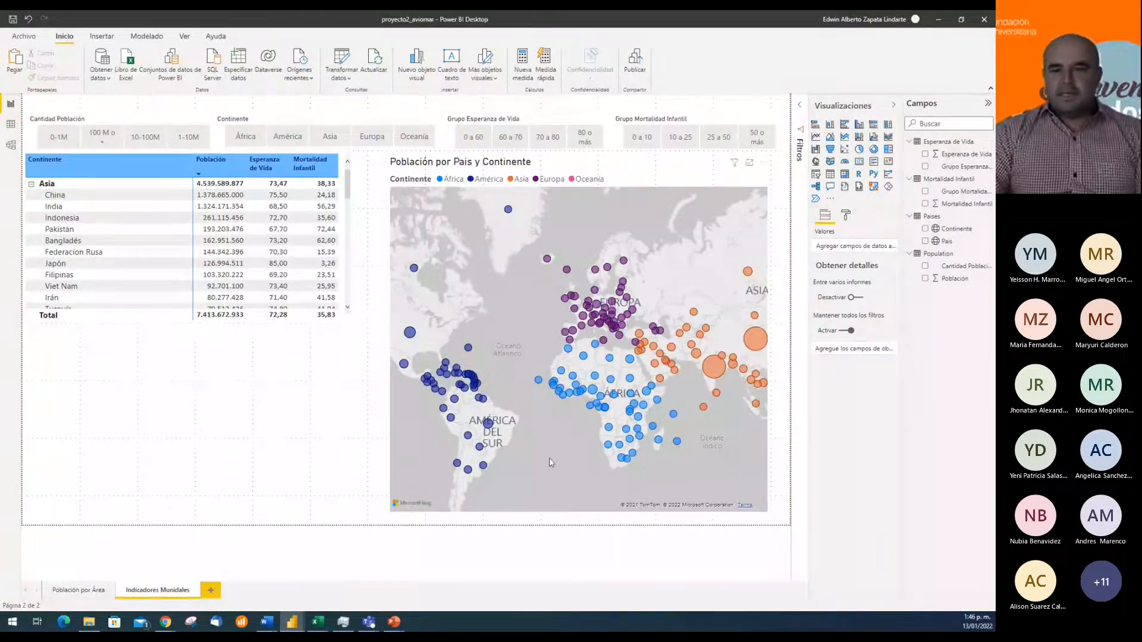
# Examine the table and map under the Grupo Esperanza de Vida ranges 0 a 60, 60 a 70 and 70 a 80
pyautogui.click(474, 140)
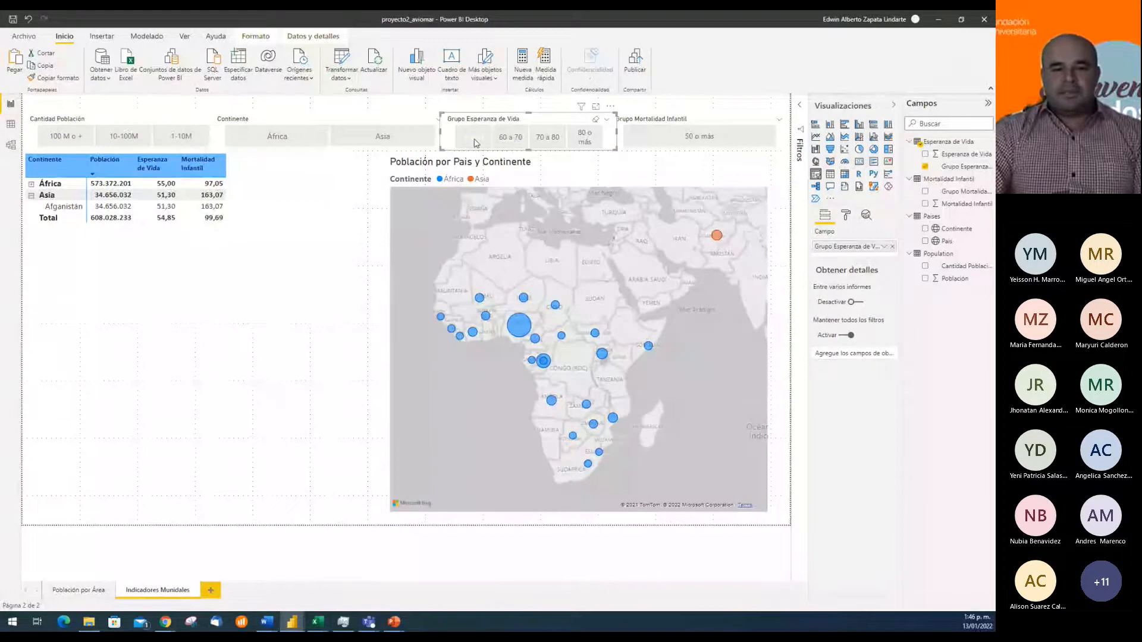
pyautogui.click(475, 140)
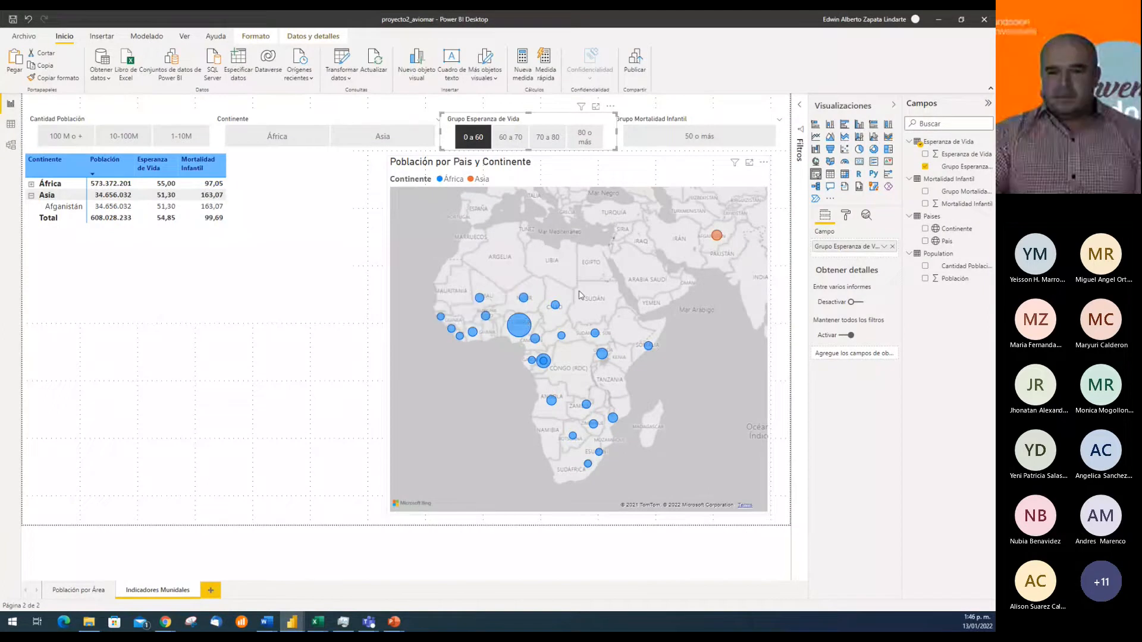
pyautogui.scroll(-2, 651, 383)
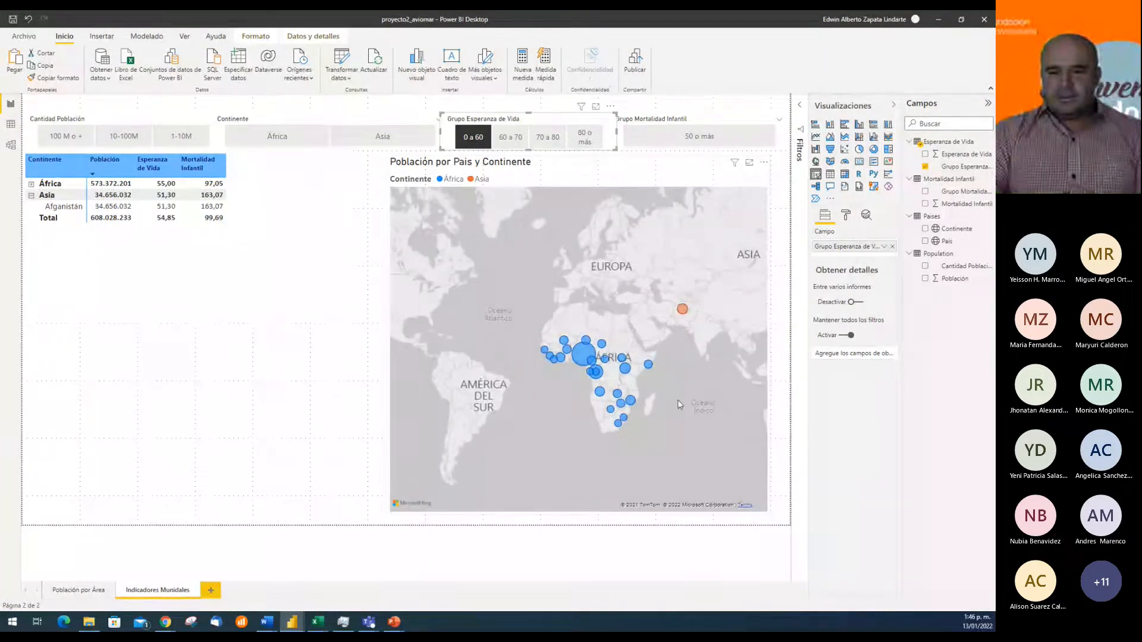
pyautogui.click(475, 138)
pyautogui.click(476, 137)
pyautogui.click(476, 137)
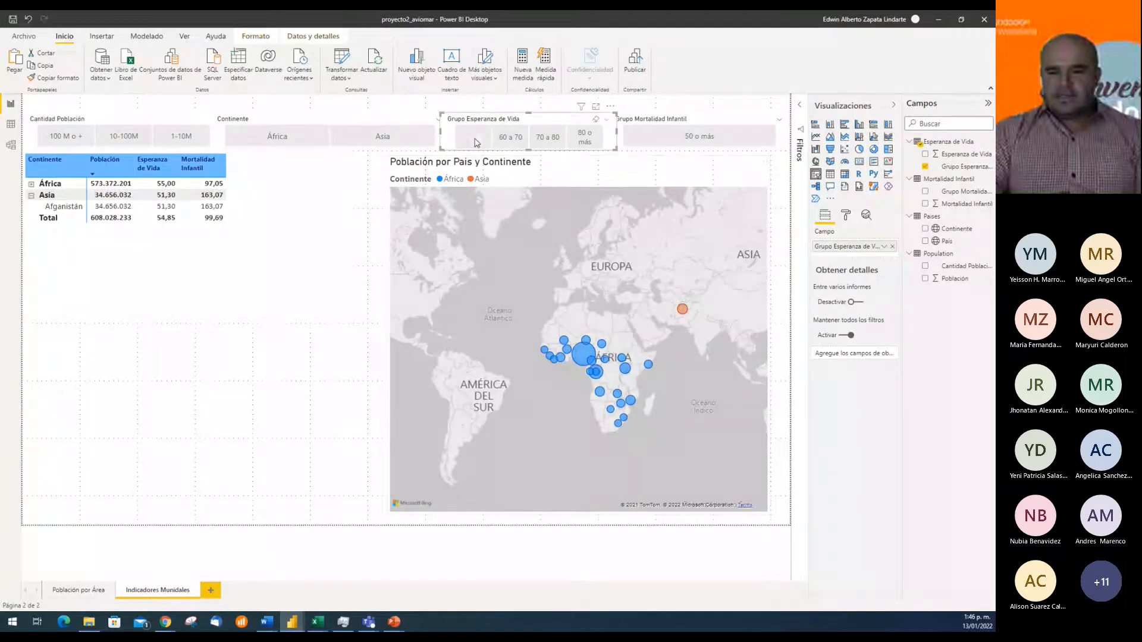
pyautogui.click(476, 137)
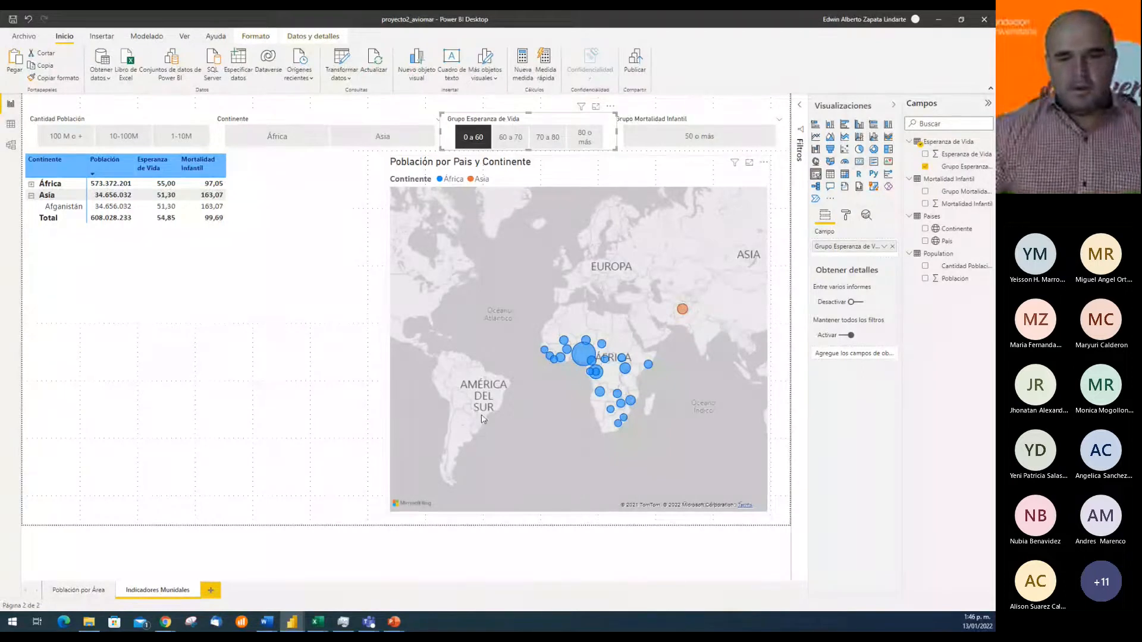
pyautogui.click(509, 138)
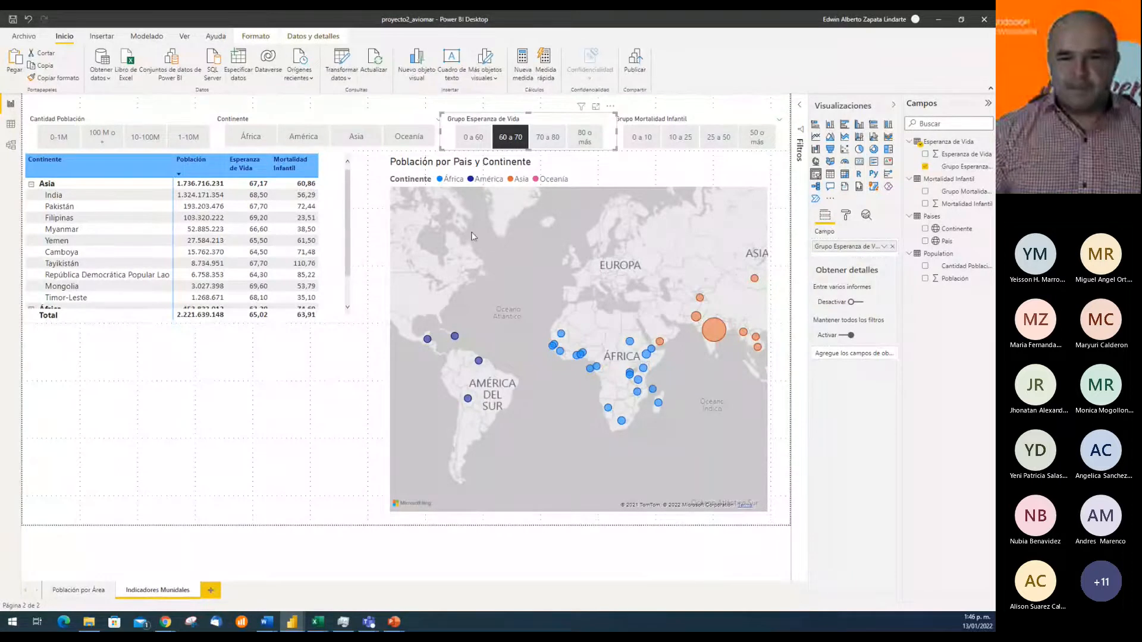
pyautogui.click(550, 138)
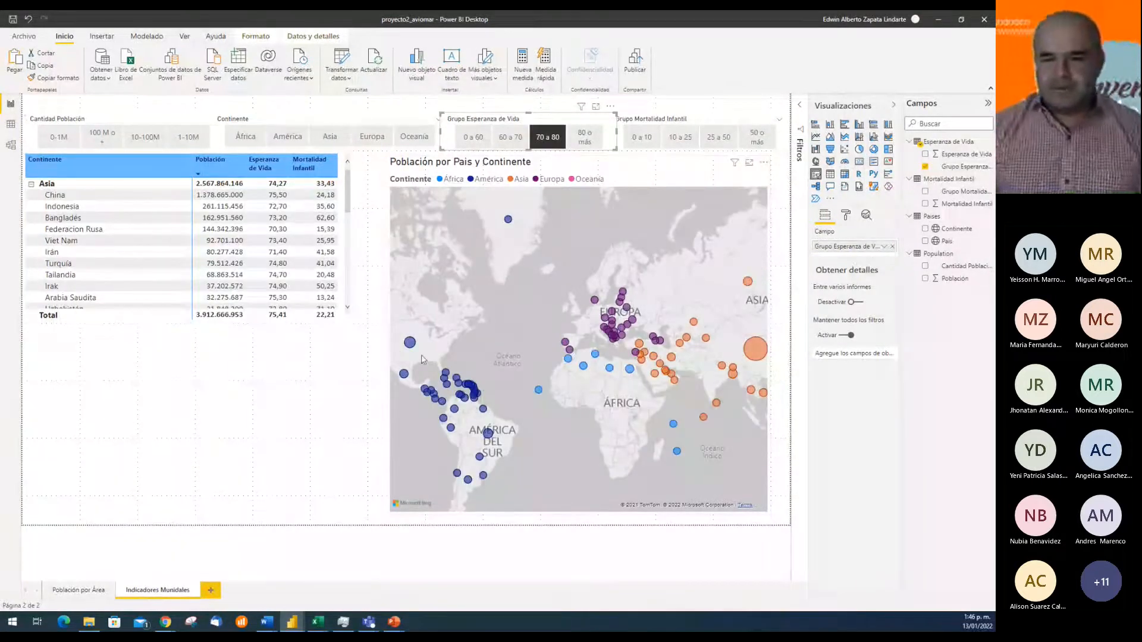
# Filter Grupo Esperanza de Vida to 80 o más and examine the remaining countries on the map, including those in América
pyautogui.moveTo(455, 411)
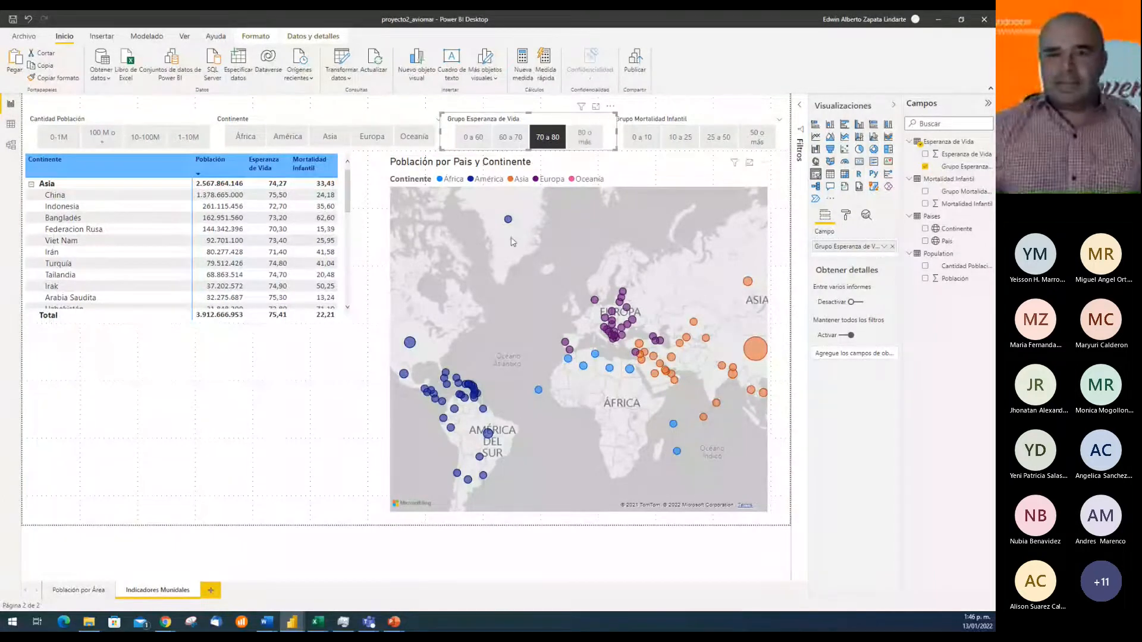
pyautogui.click(586, 141)
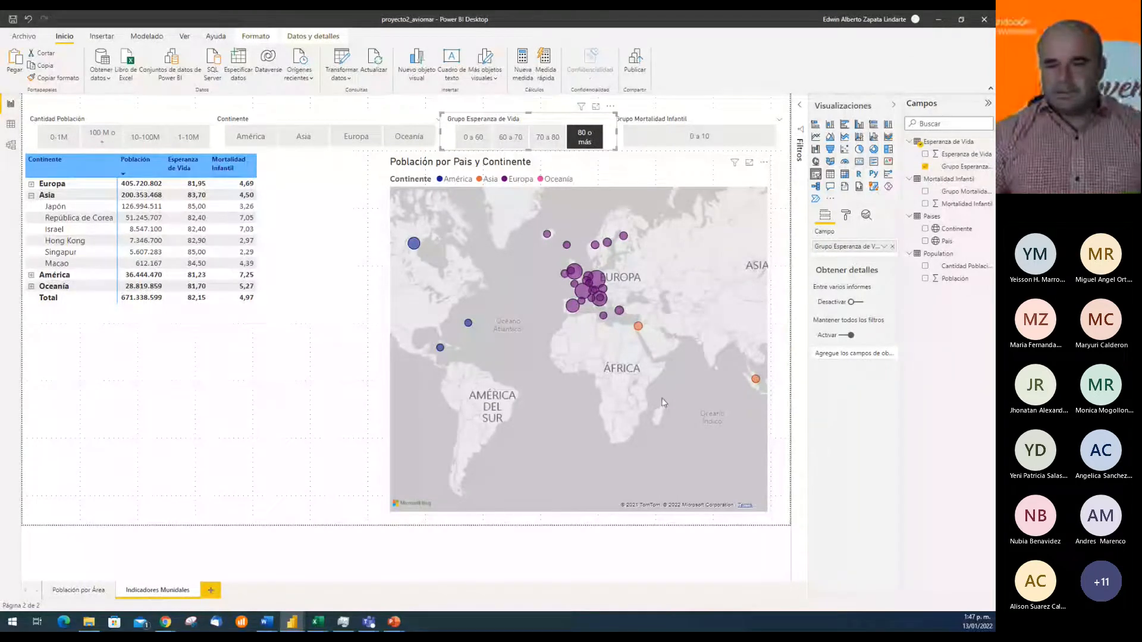
pyautogui.scroll(5, 664, 390)
pyautogui.scroll(-3, 627, 417)
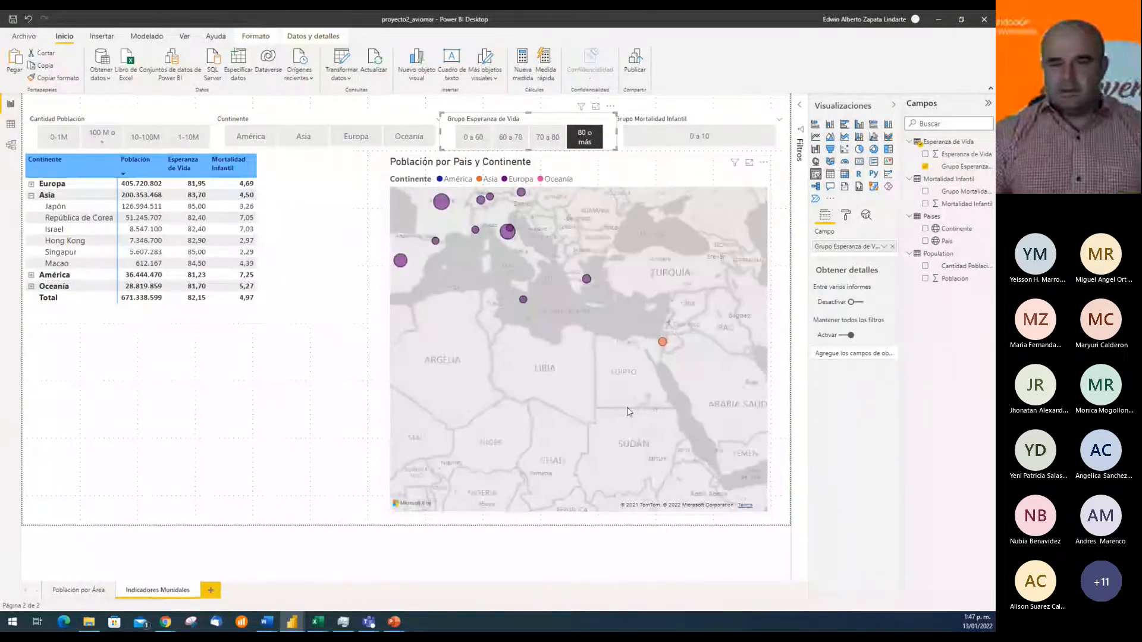
pyautogui.scroll(1, 627, 410)
pyautogui.moveTo(508, 408); pyautogui.dragTo(715, 414)
pyautogui.moveTo(561, 322); pyautogui.dragTo(629, 337)
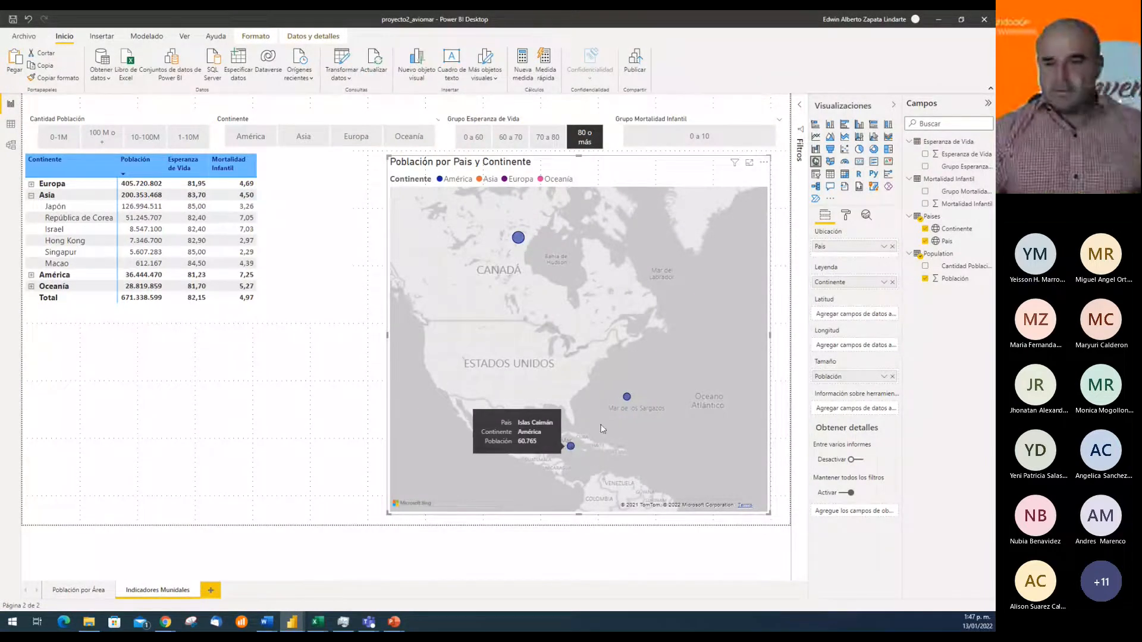
pyautogui.moveTo(628, 400)
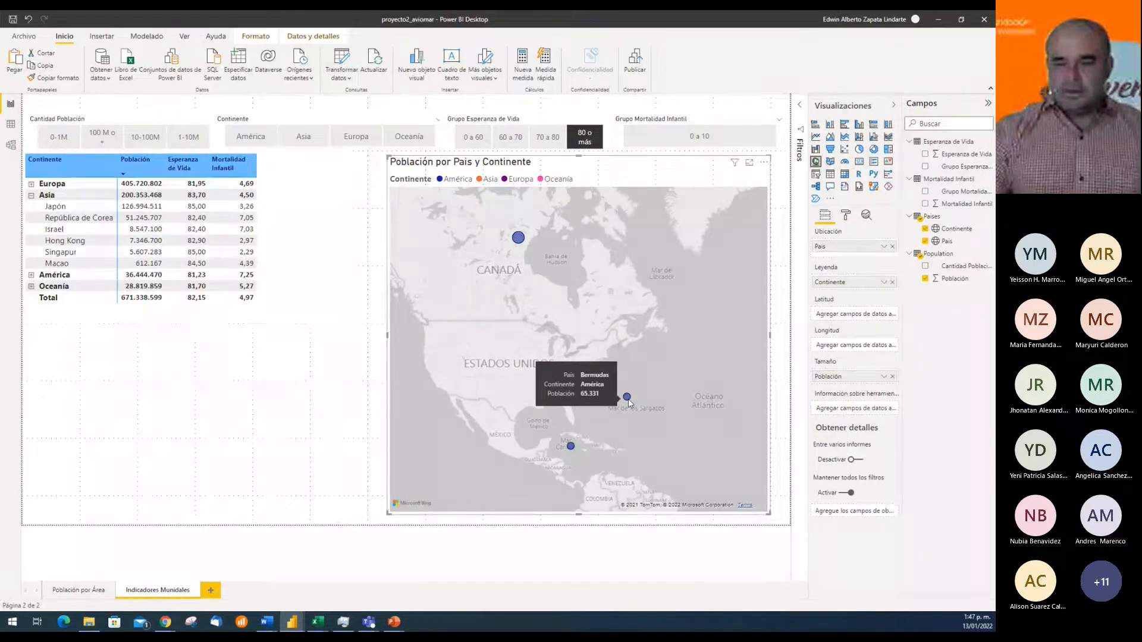
pyautogui.scroll(-1, 553, 334)
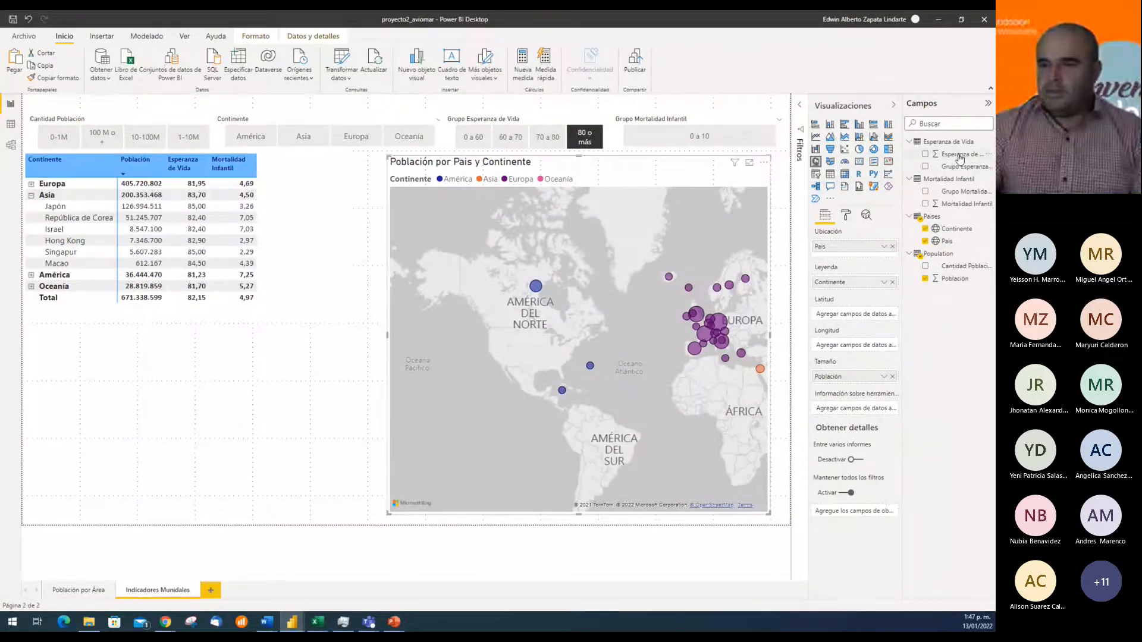
# Add Esperanza de Vida to the map's tooltips, aggregate it as Promedio, and check the tooltip on country bubbles
pyautogui.moveTo(959, 158); pyautogui.dragTo(872, 410)
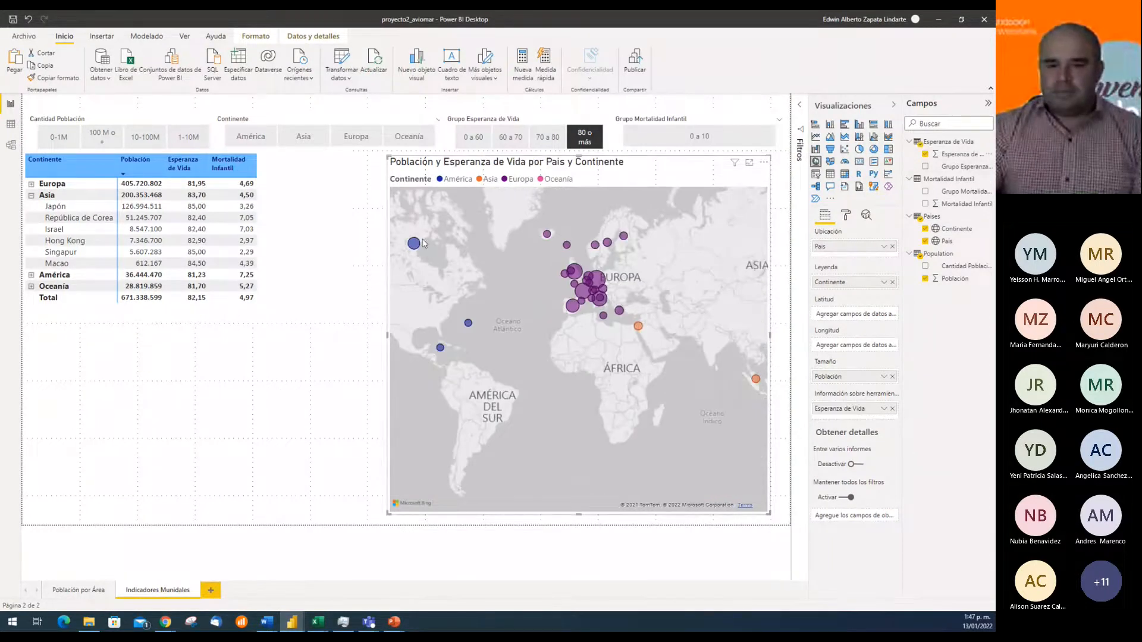
pyautogui.moveTo(418, 244)
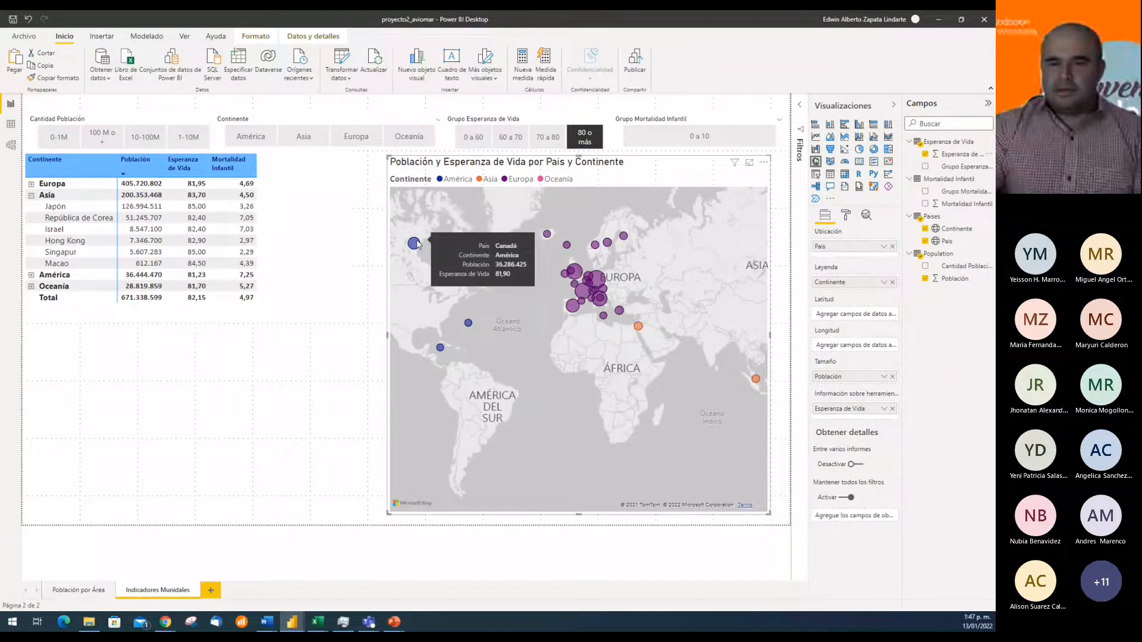
pyautogui.click(884, 408)
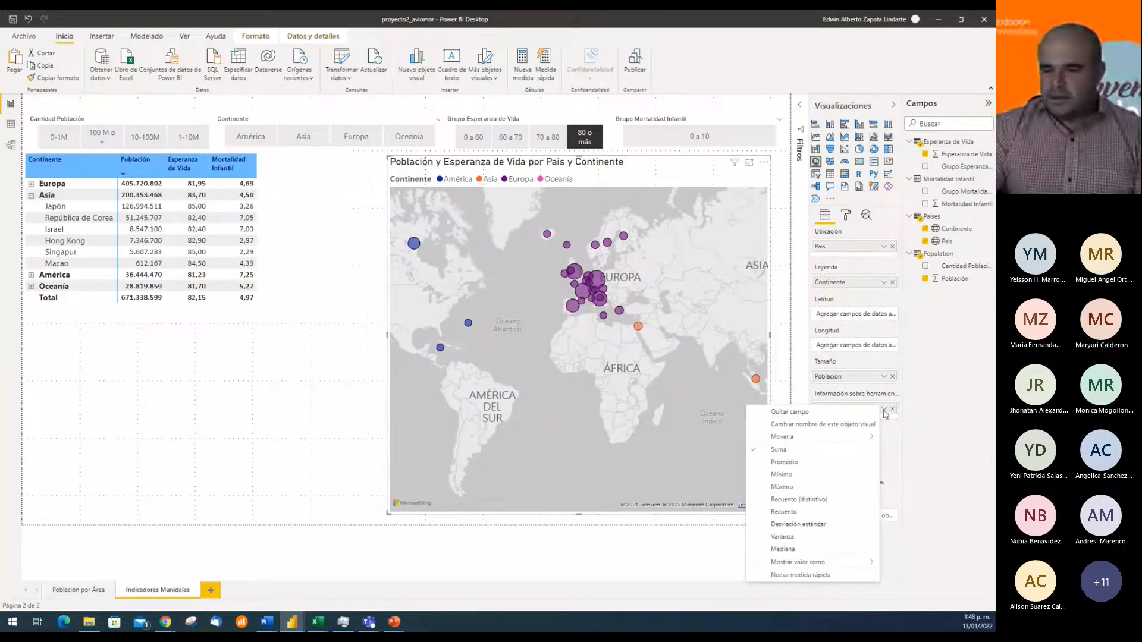
pyautogui.click(785, 463)
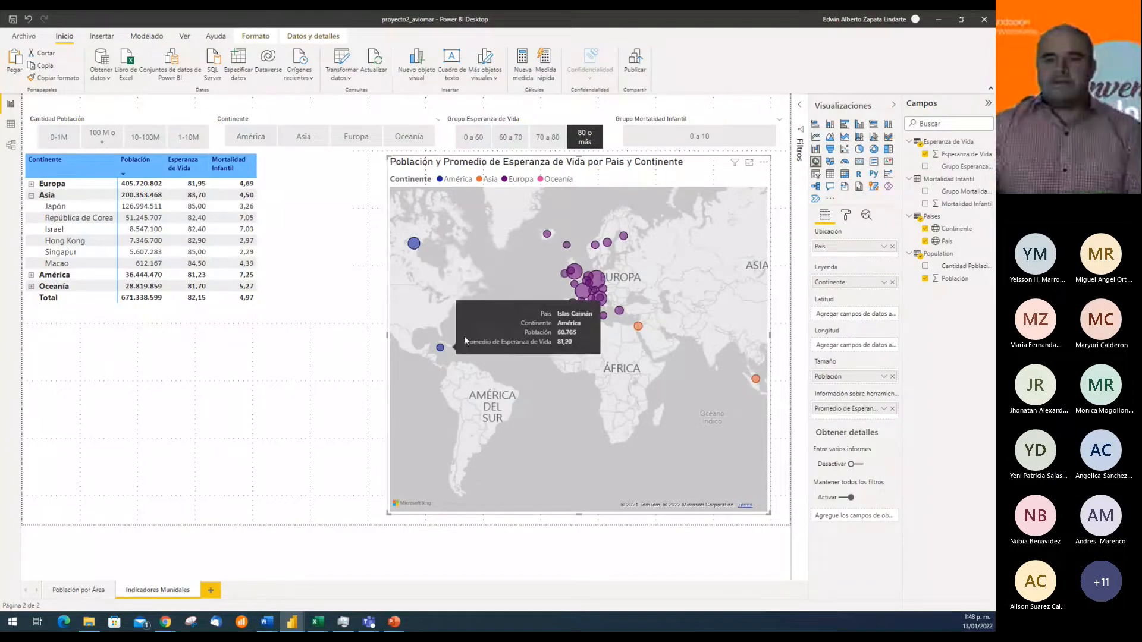
pyautogui.moveTo(441, 348)
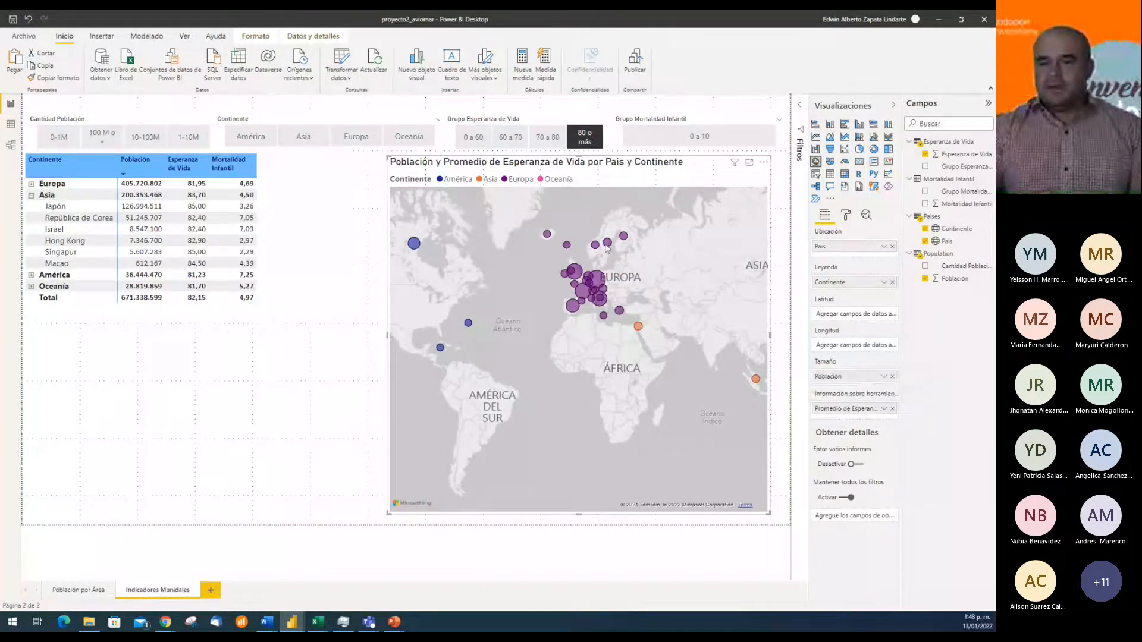
pyautogui.moveTo(607, 248)
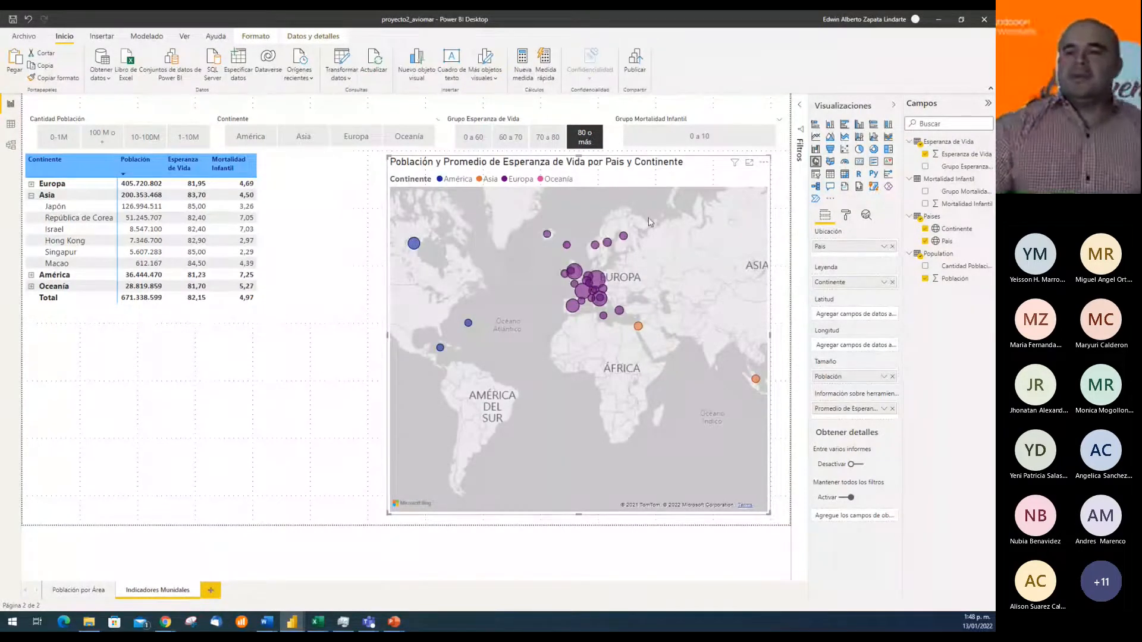
# Test the Grupo Mortalidad Infantil range 0 a 10 together with the Grupo Esperanza de Vida range 60 a 70, and clear both slicers
pyautogui.click(700, 140)
pyautogui.click(701, 139)
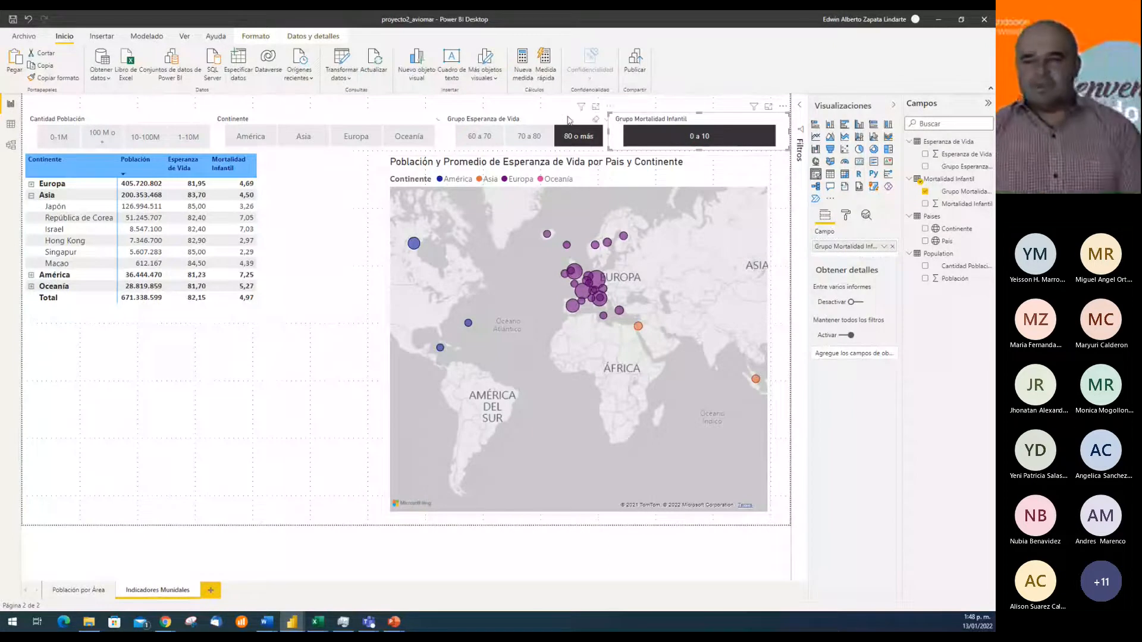
pyautogui.click(478, 142)
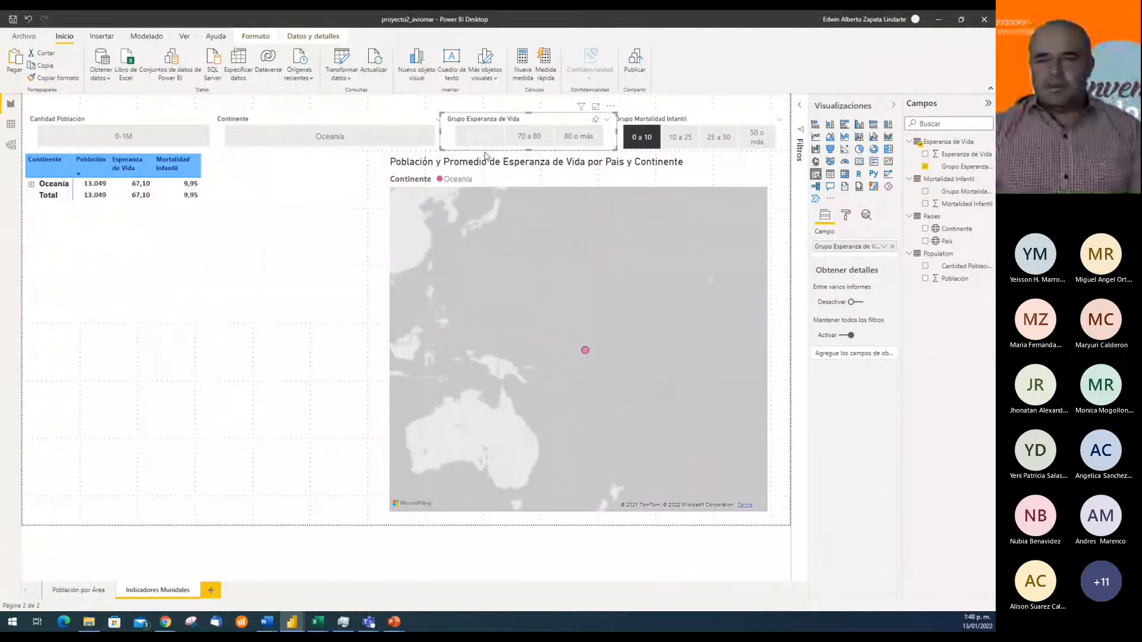
pyautogui.click(596, 120)
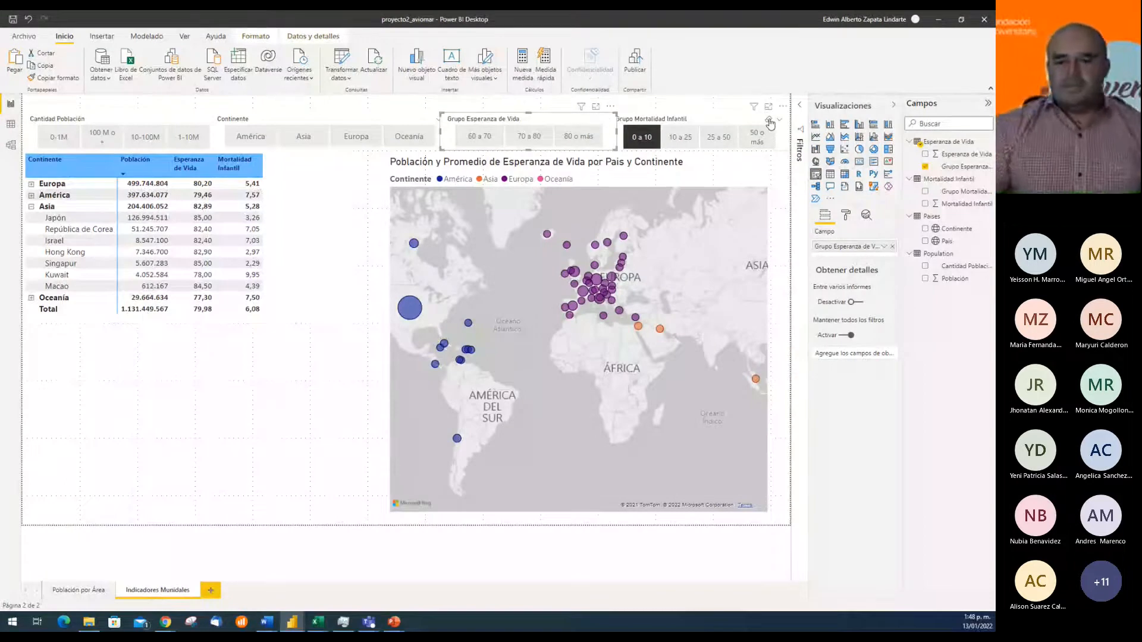
pyautogui.click(770, 122)
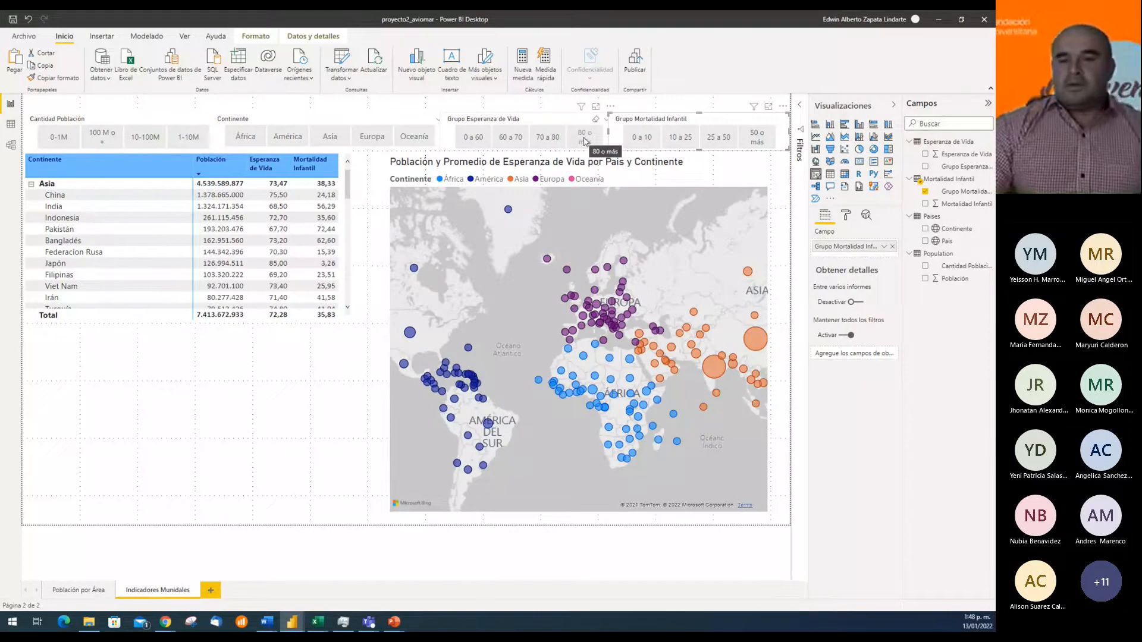
# Review the table and map again under the Grupo Esperanza de Vida range 80 o más, and clear that filter
pyautogui.click(584, 141)
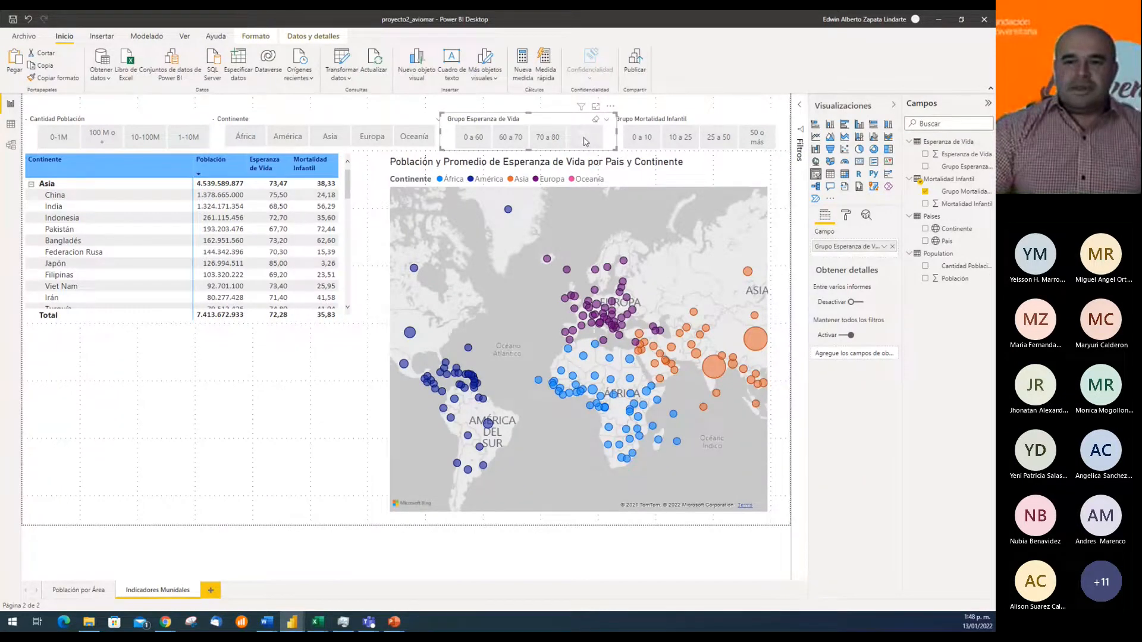
pyautogui.click(583, 141)
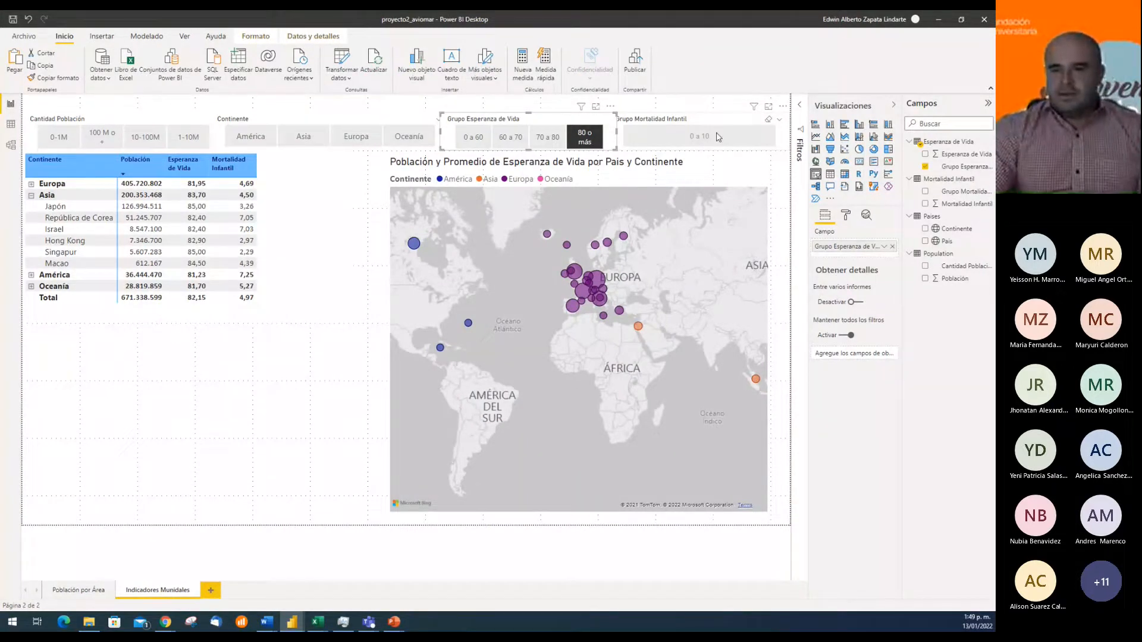
pyautogui.click(587, 145)
pyautogui.click(594, 121)
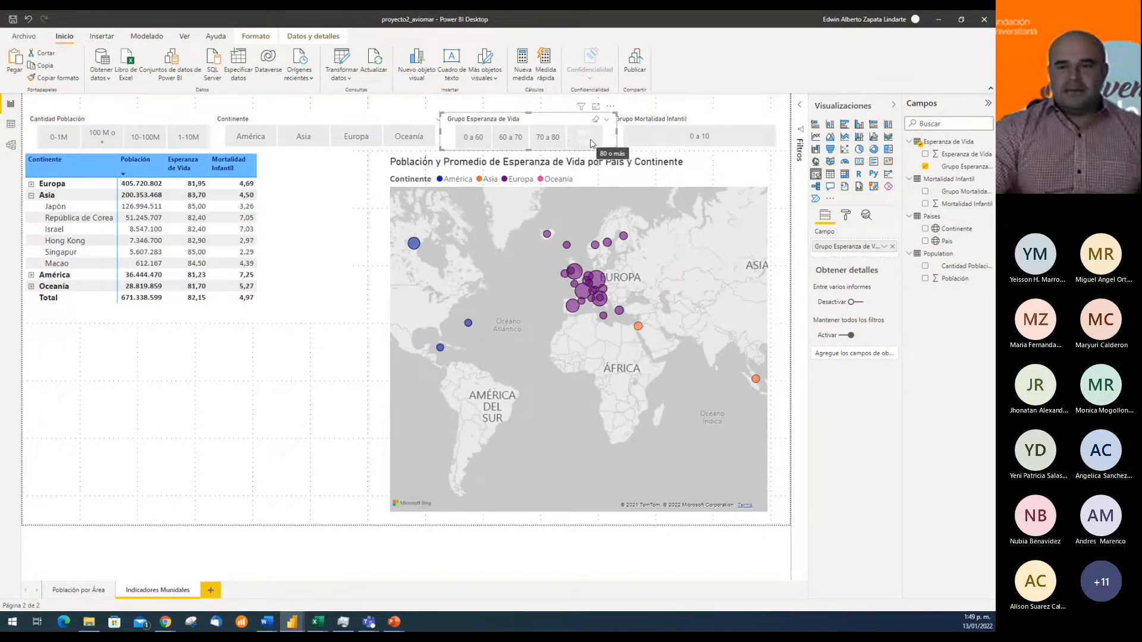
pyautogui.click(591, 143)
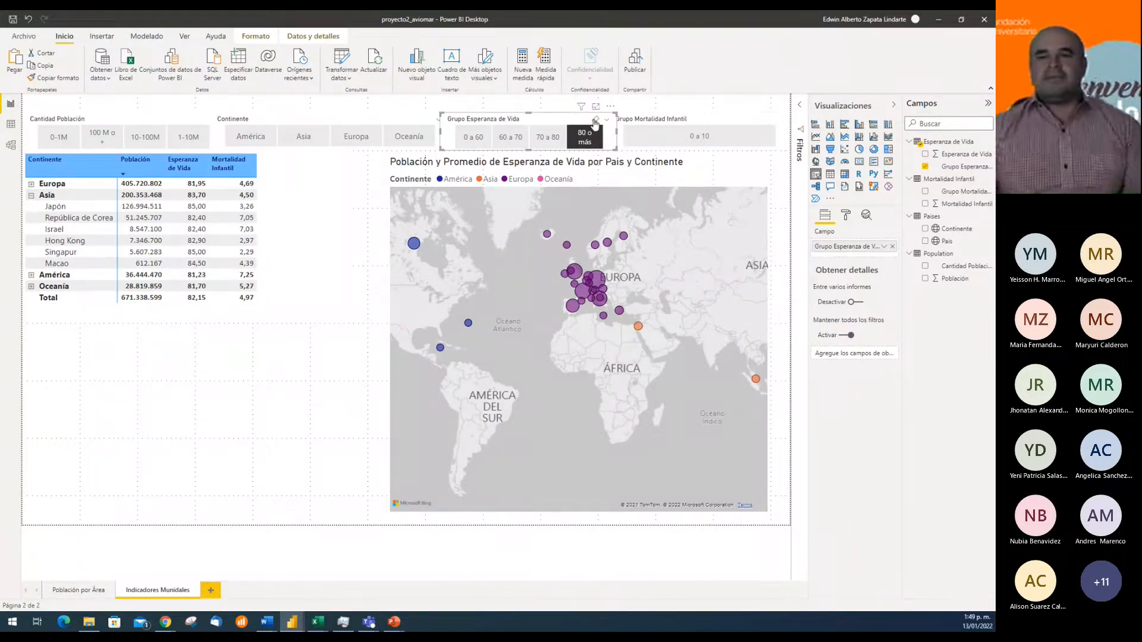
pyautogui.click(595, 123)
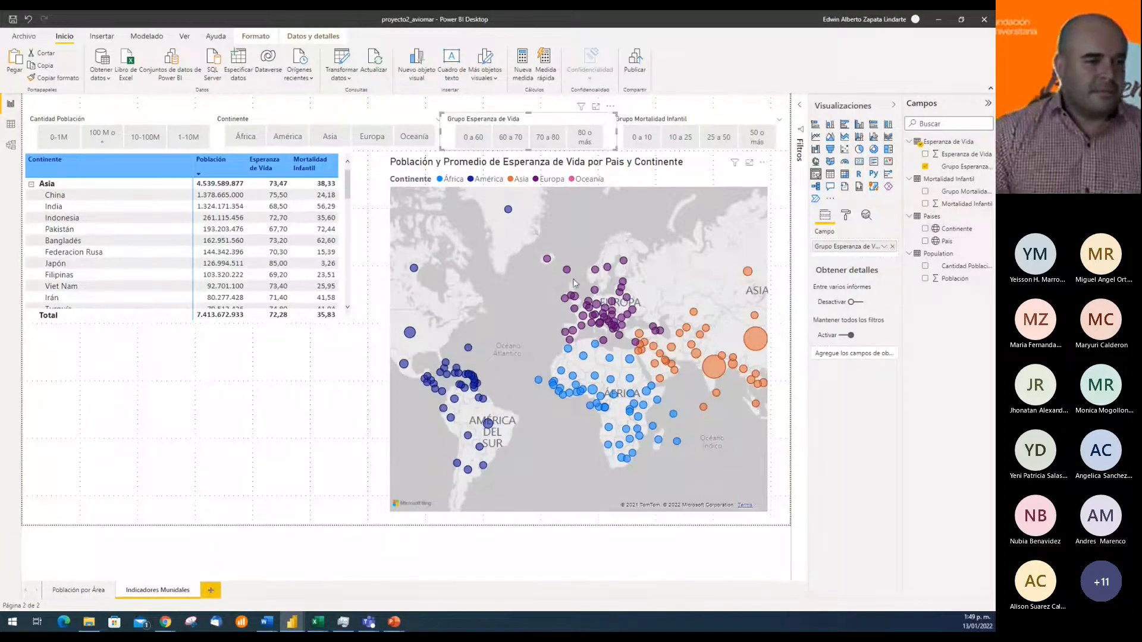
# Widen the map toward the table and replace Población with Mortalidad Infantil as the bubble size
pyautogui.click(166, 622)
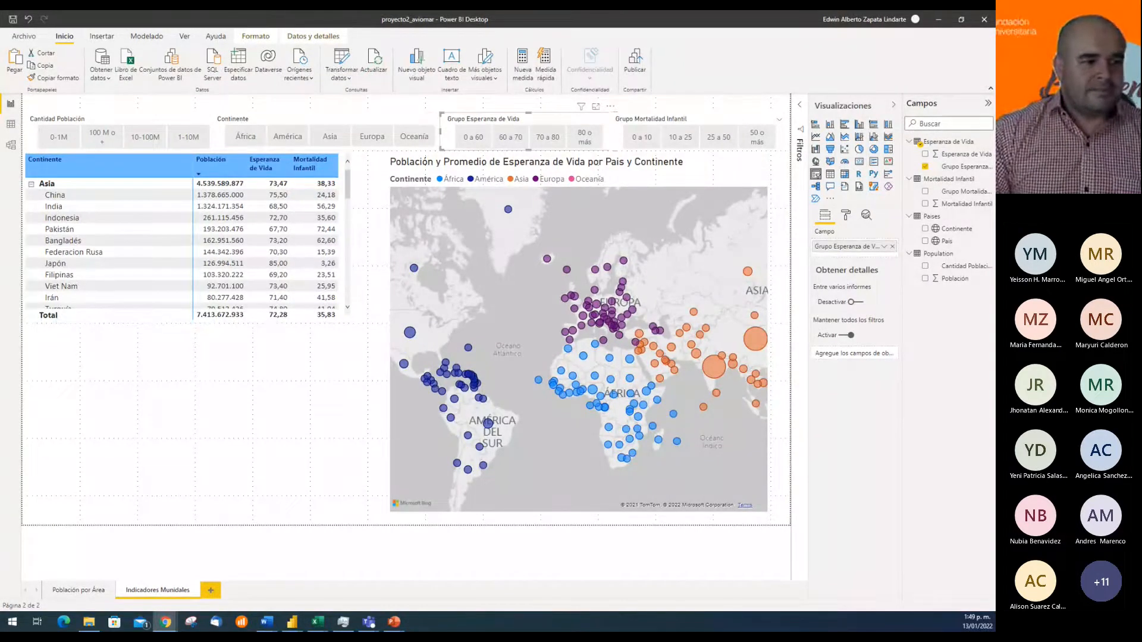
pyautogui.click(697, 167)
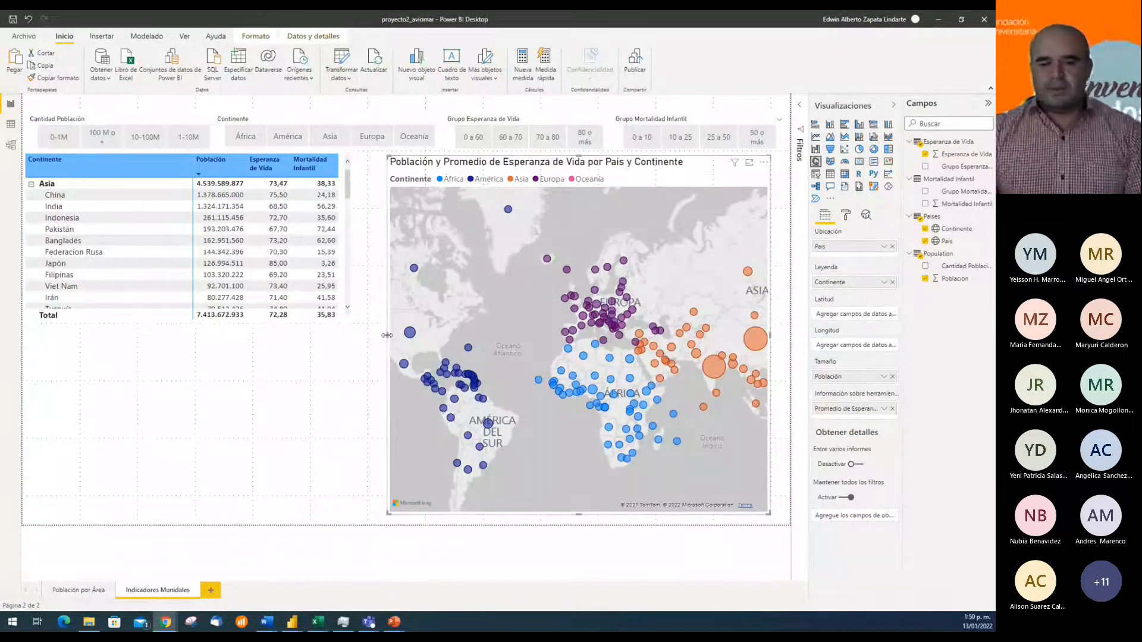
pyautogui.moveTo(387, 336); pyautogui.dragTo(353, 339)
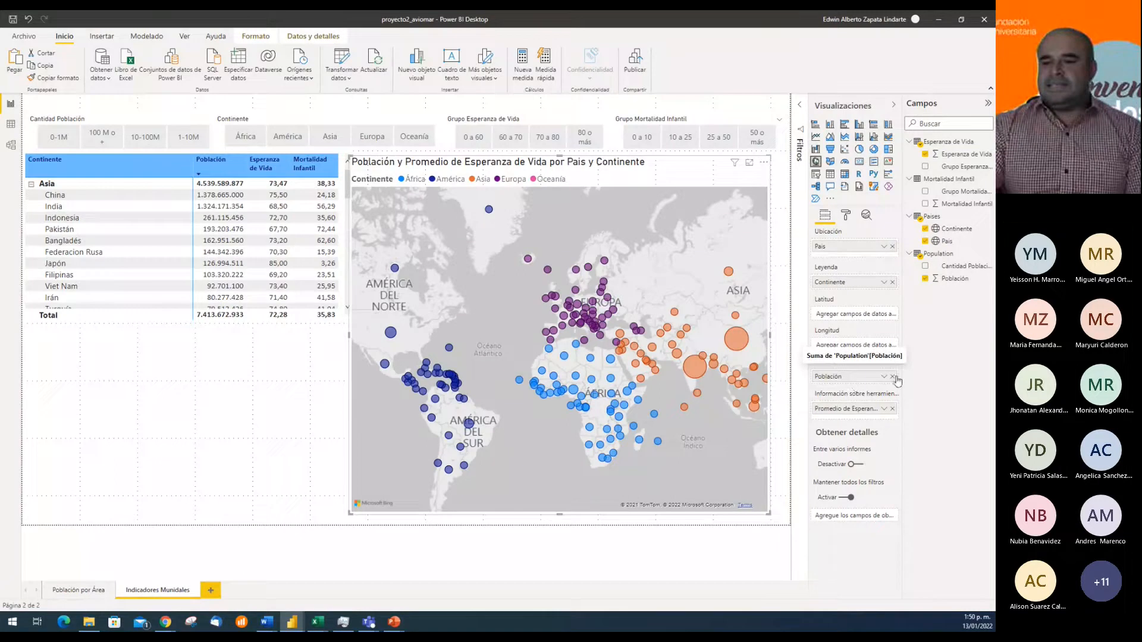
pyautogui.moveTo(959, 207); pyautogui.dragTo(868, 376)
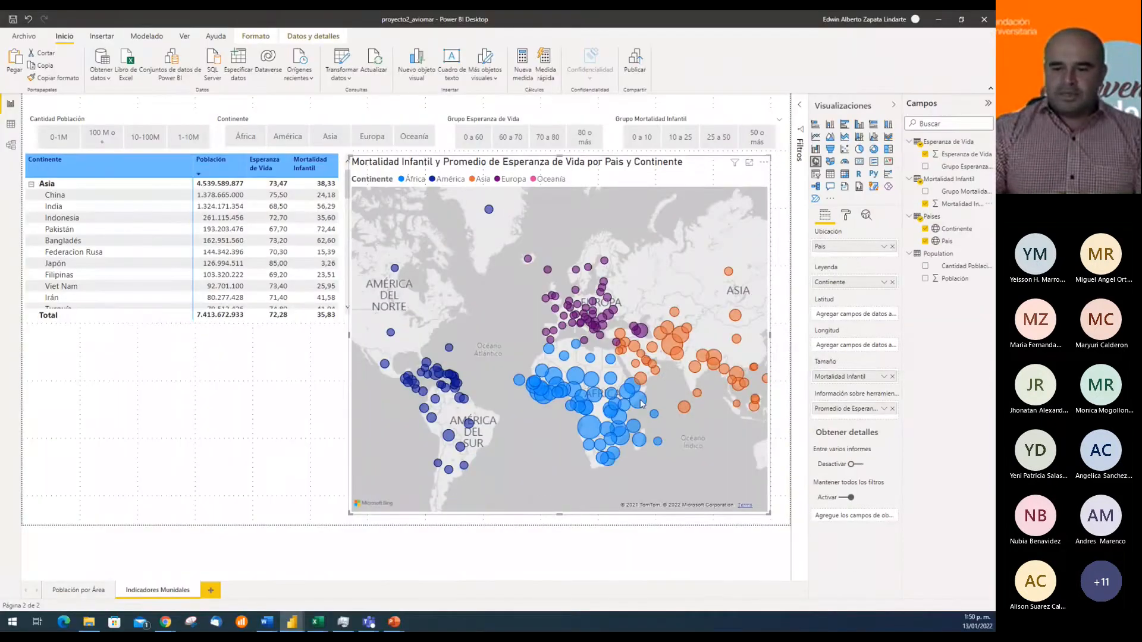
# Inspect the infant mortality and life expectancy tooltips of country bubbles in Asia, África and América
pyautogui.moveTo(670, 347)
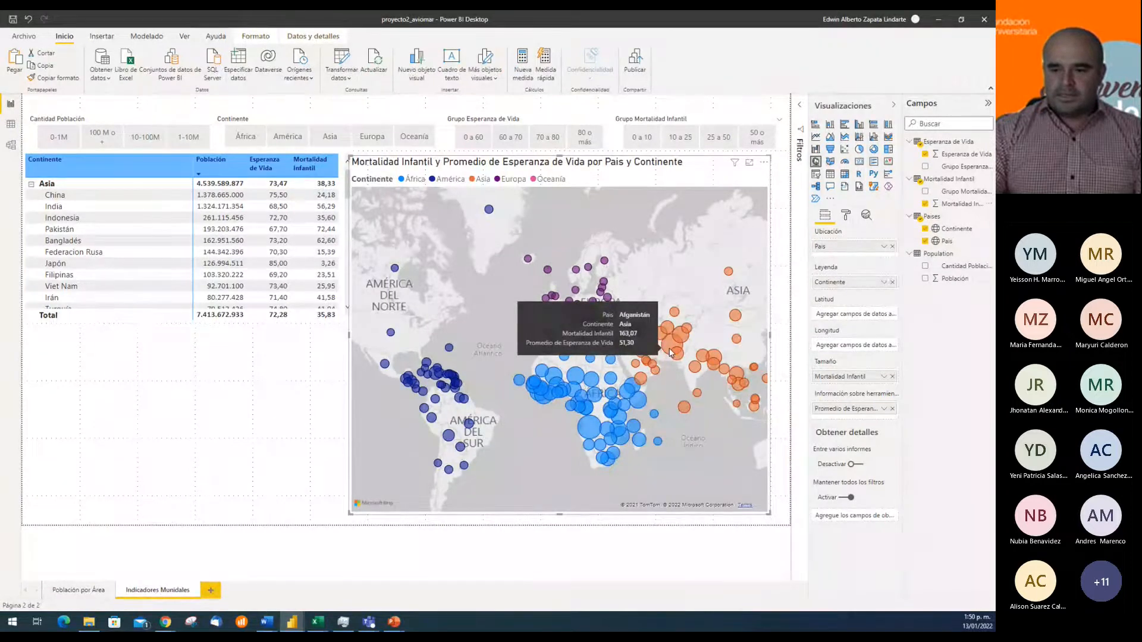
pyautogui.moveTo(592, 427)
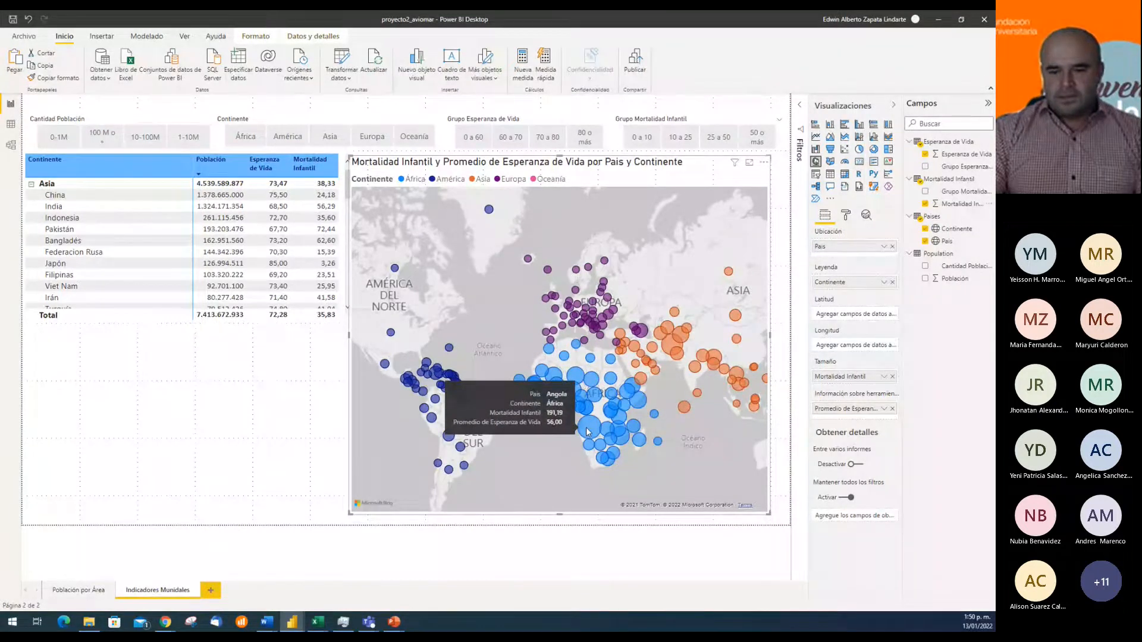
pyautogui.moveTo(577, 382)
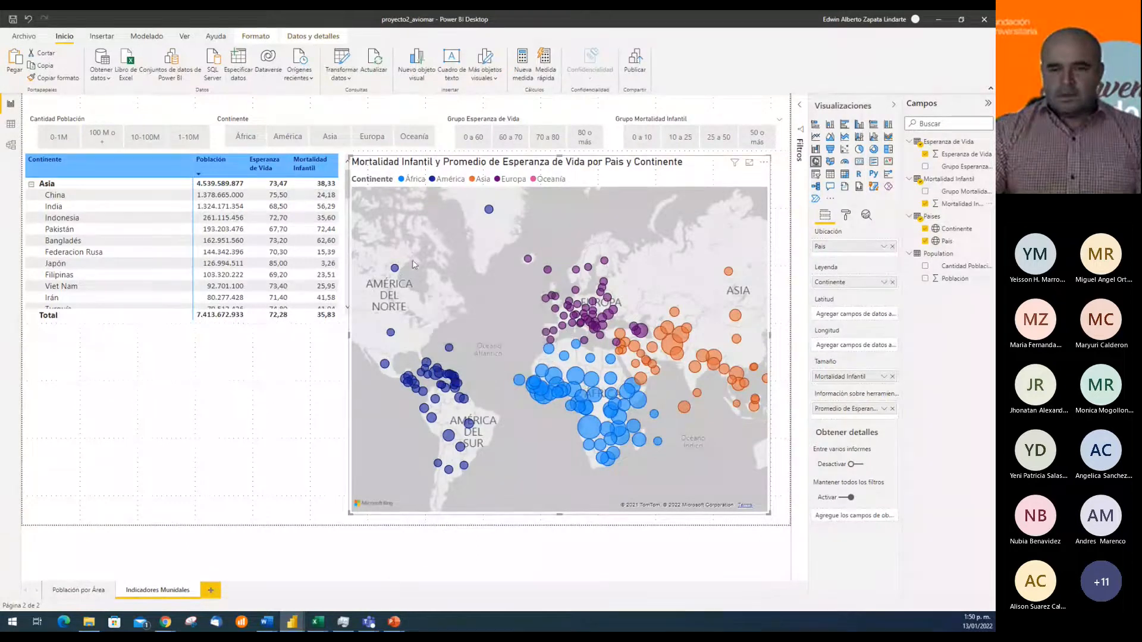
pyautogui.moveTo(449, 391)
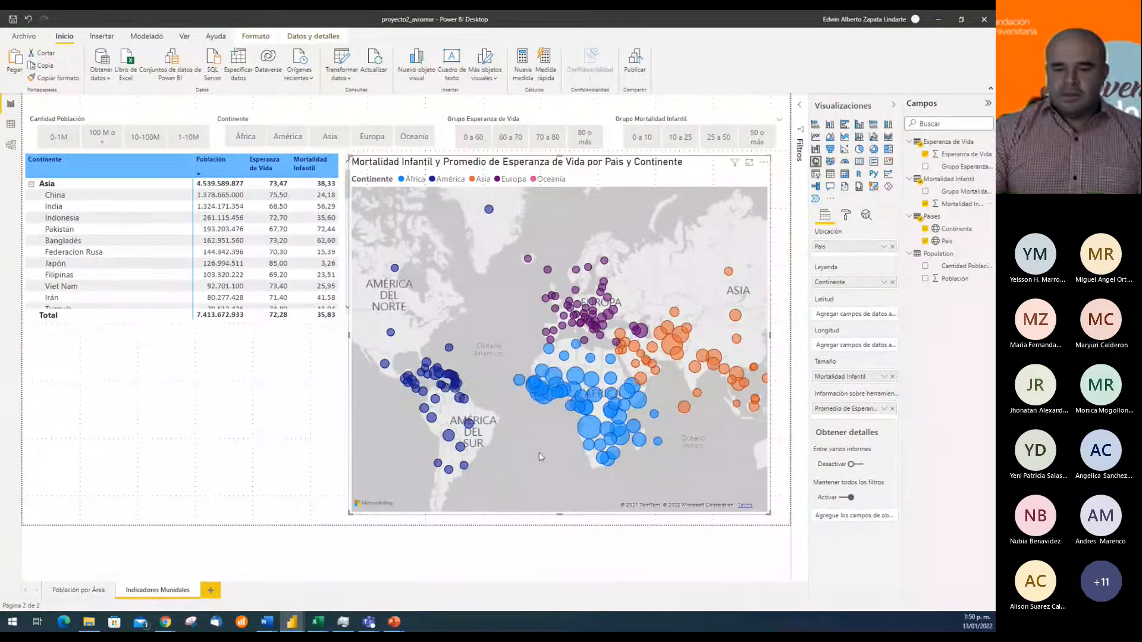
pyautogui.moveTo(450, 439)
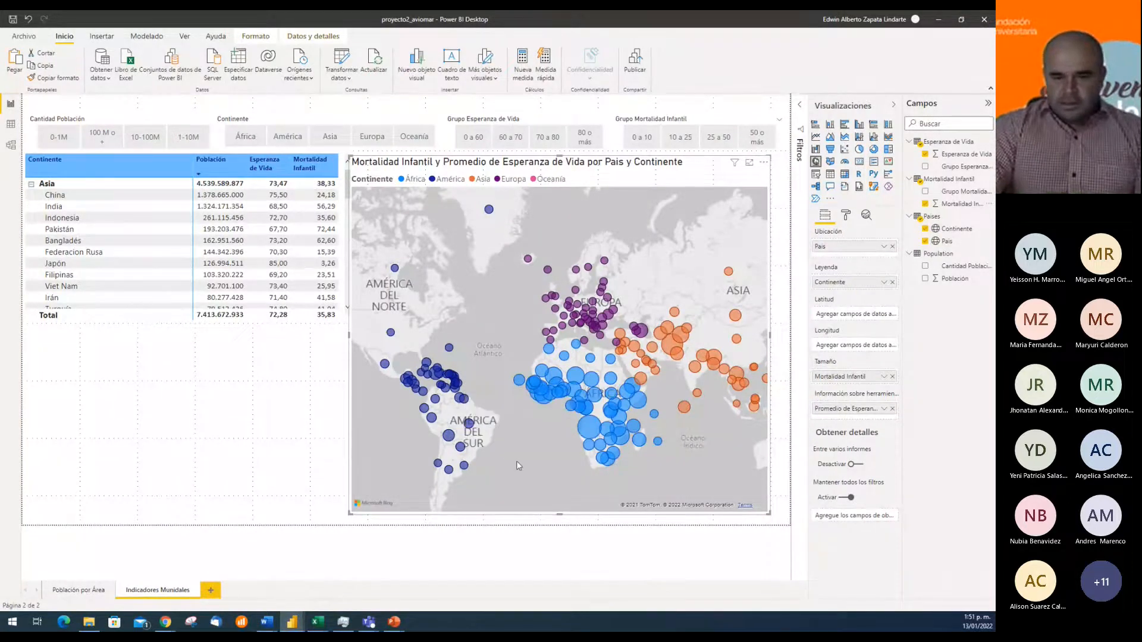
# Examine the infant mortality bubbles across the continents with the map in focus mode, and return to the report page
pyautogui.scroll(1, 517, 463)
pyautogui.moveTo(511, 458); pyautogui.dragTo(601, 470)
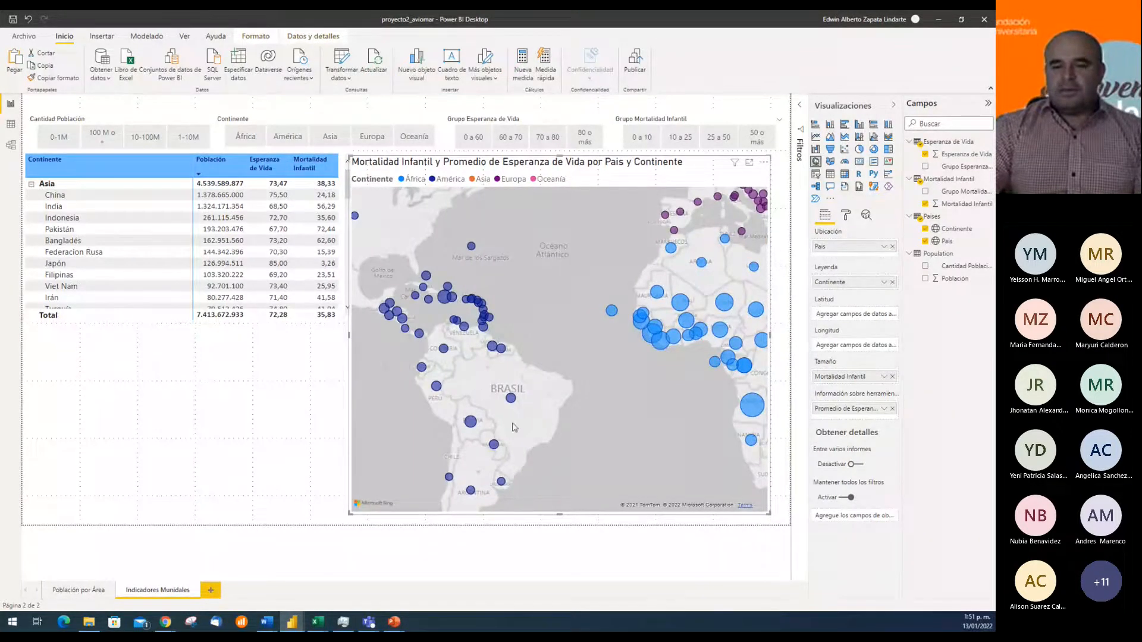
pyautogui.click(750, 167)
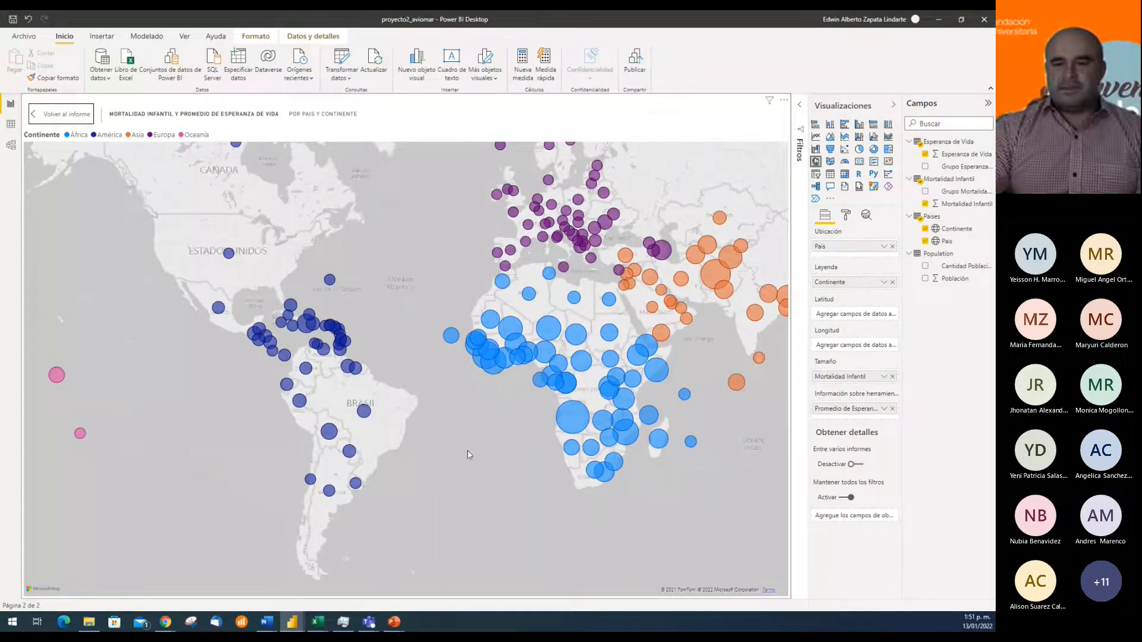
pyautogui.moveTo(466, 451); pyautogui.dragTo(244, 468)
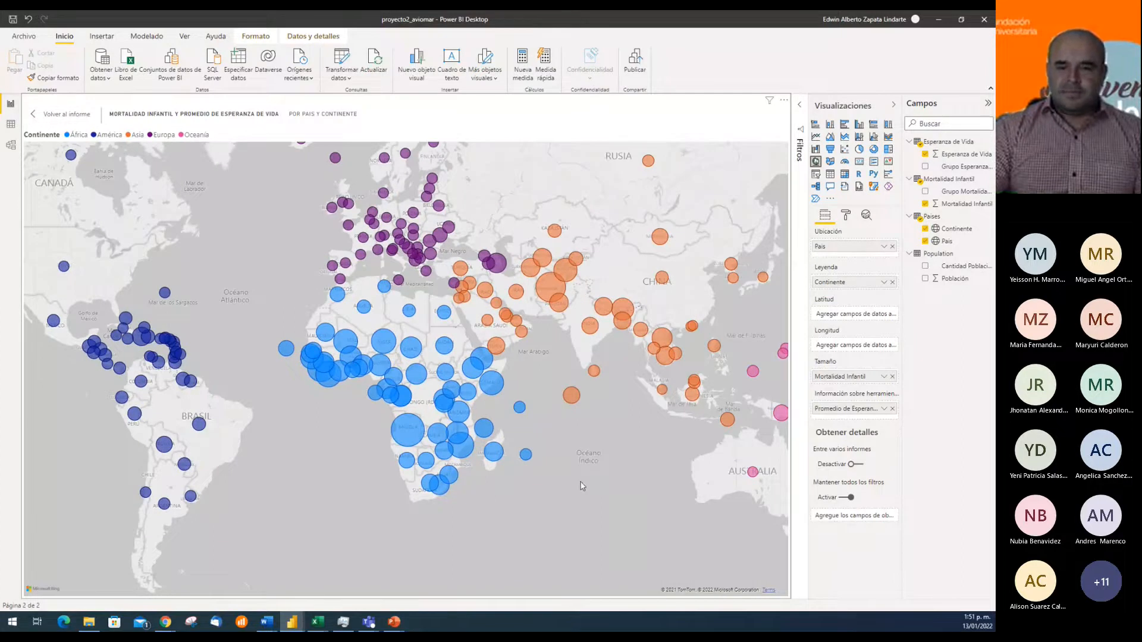
pyautogui.click(62, 117)
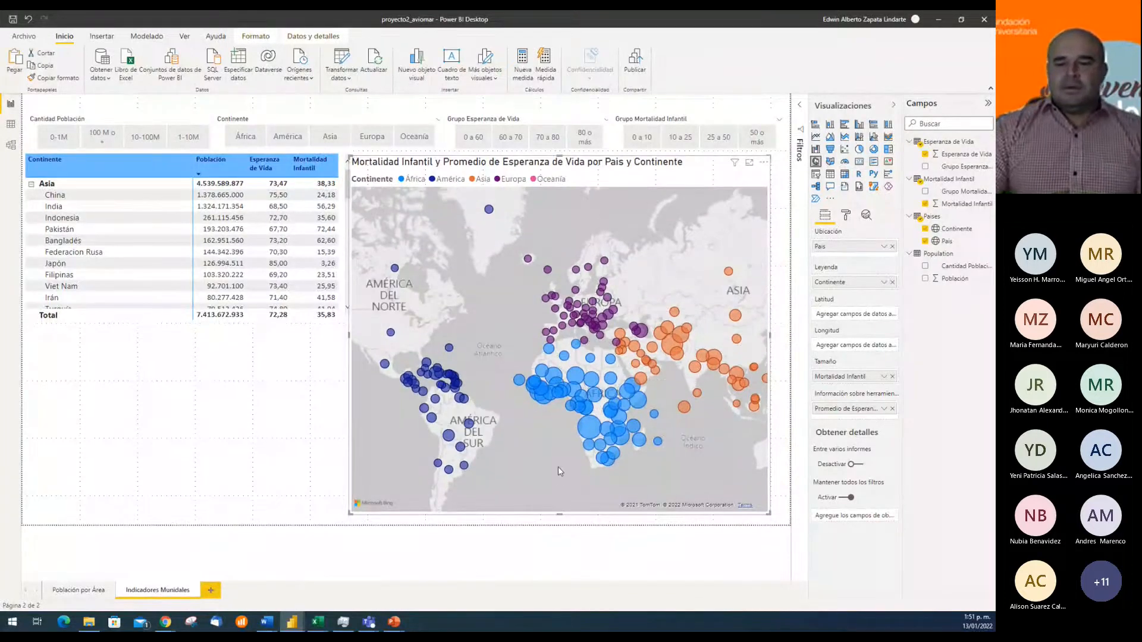
pyautogui.hotkey('alt', 'Tab')
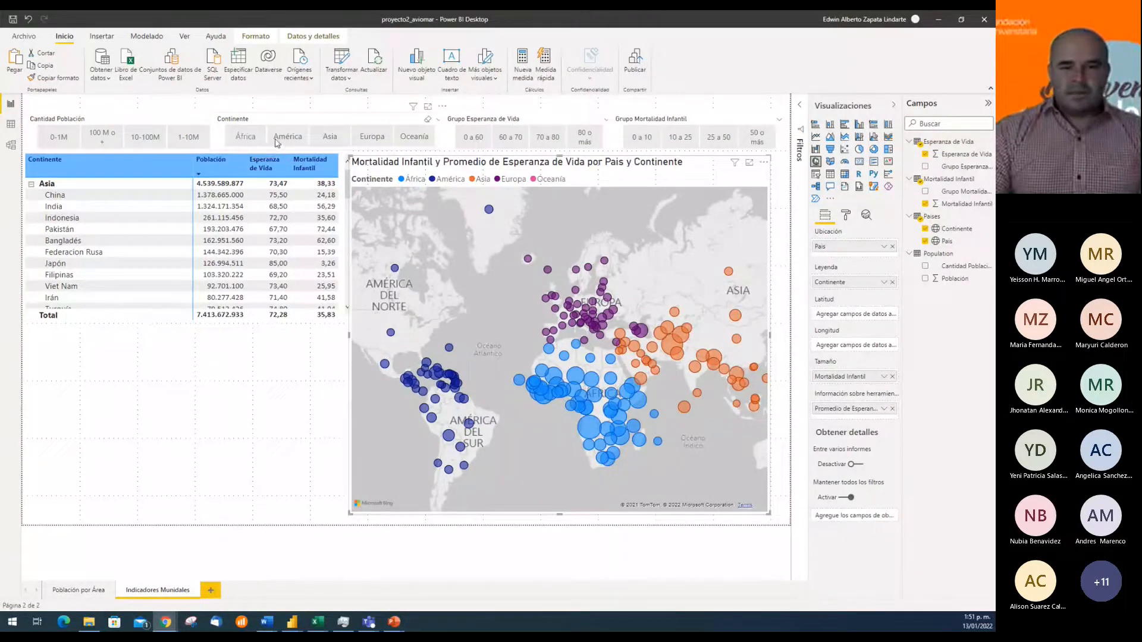
# Examine the table and map filtered to the continents Asia and Europa in turn, and clear the Continente filter
pyautogui.click(329, 141)
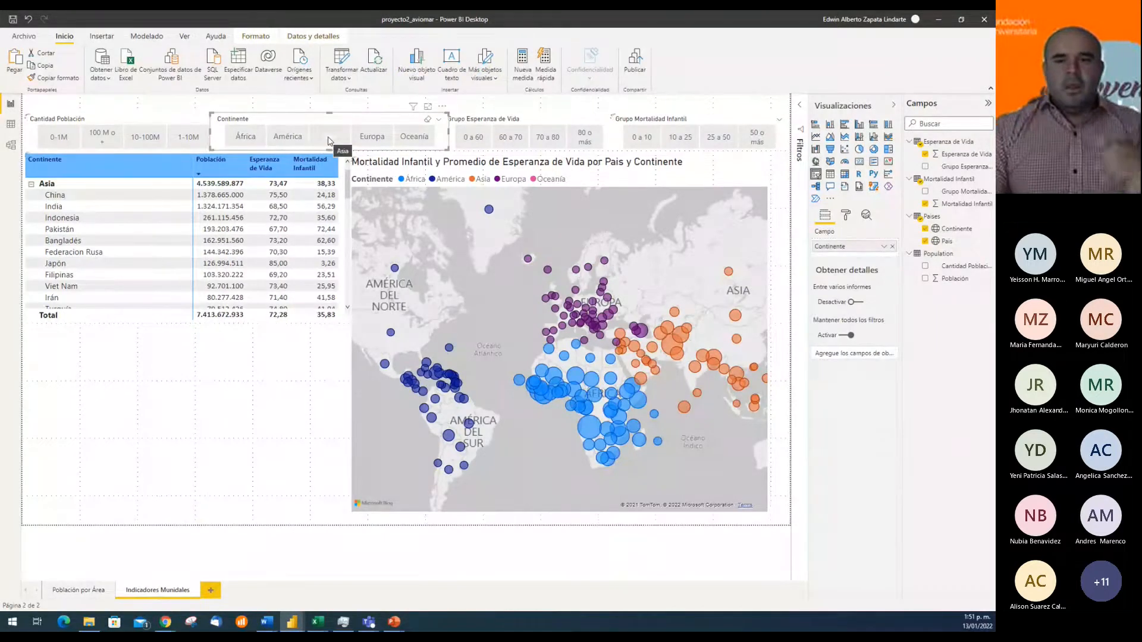
pyautogui.click(329, 140)
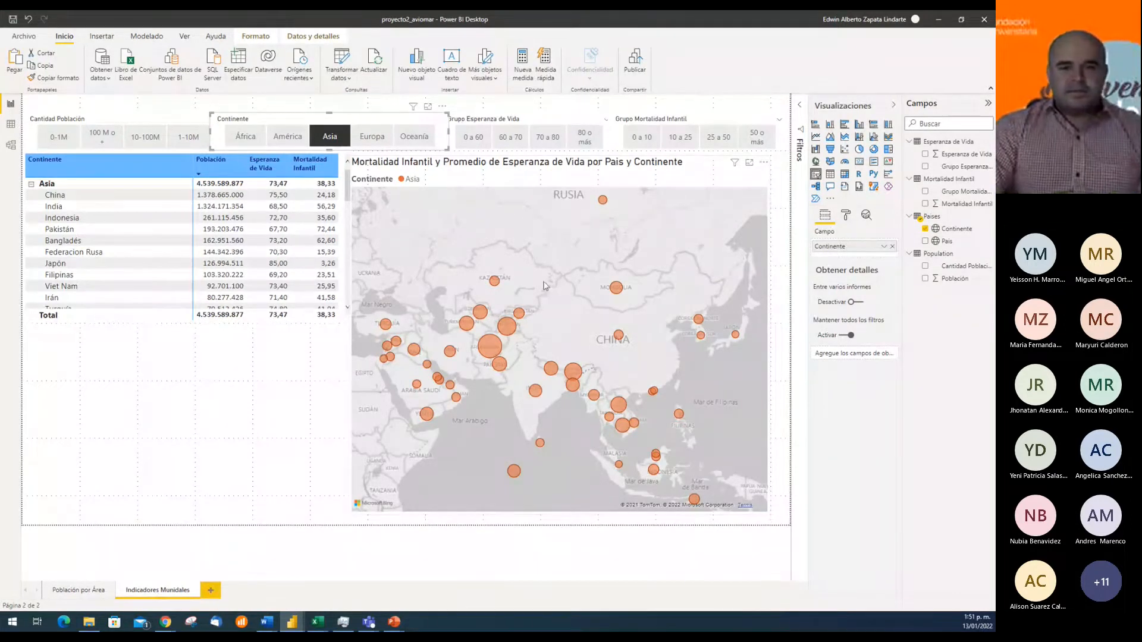
pyautogui.click(373, 138)
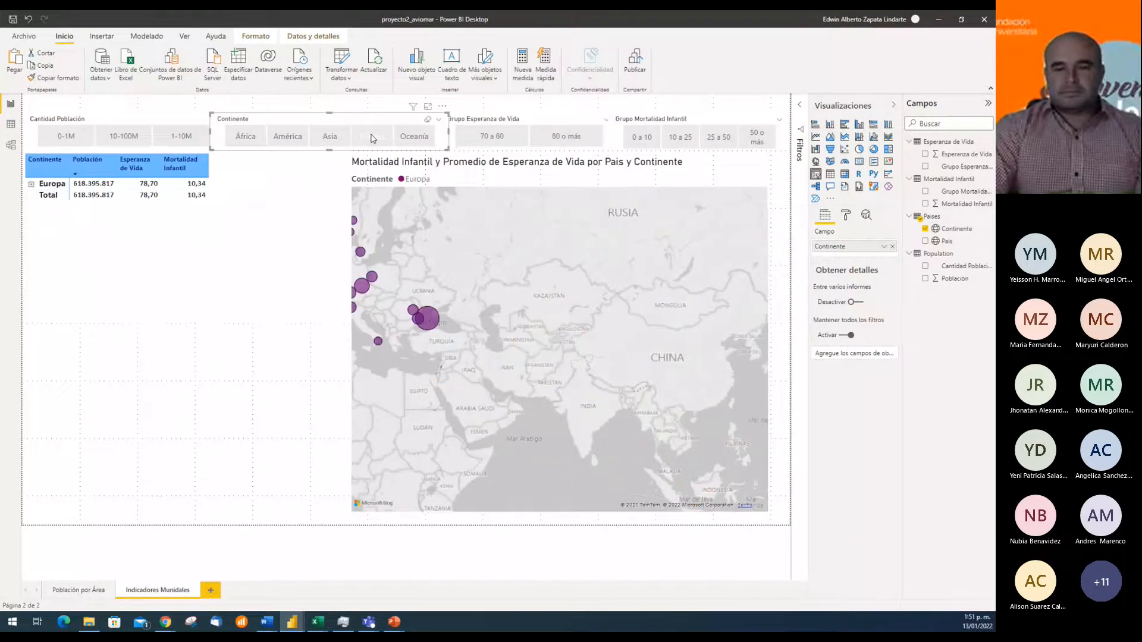
pyautogui.scroll(-3, 430, 348)
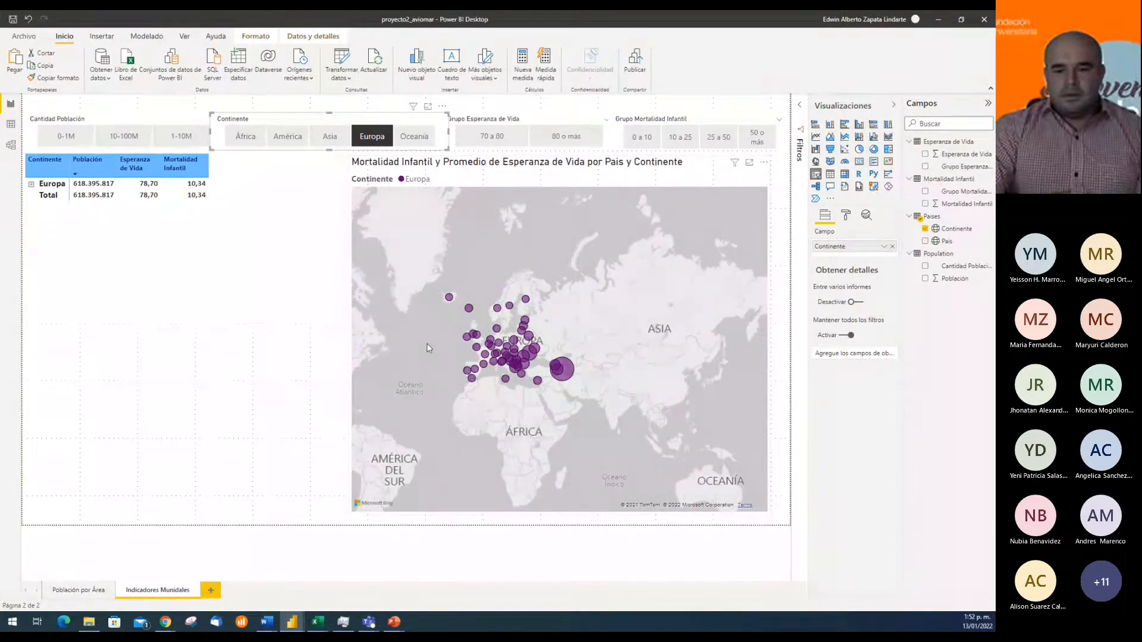
pyautogui.moveTo(426, 347); pyautogui.dragTo(466, 390)
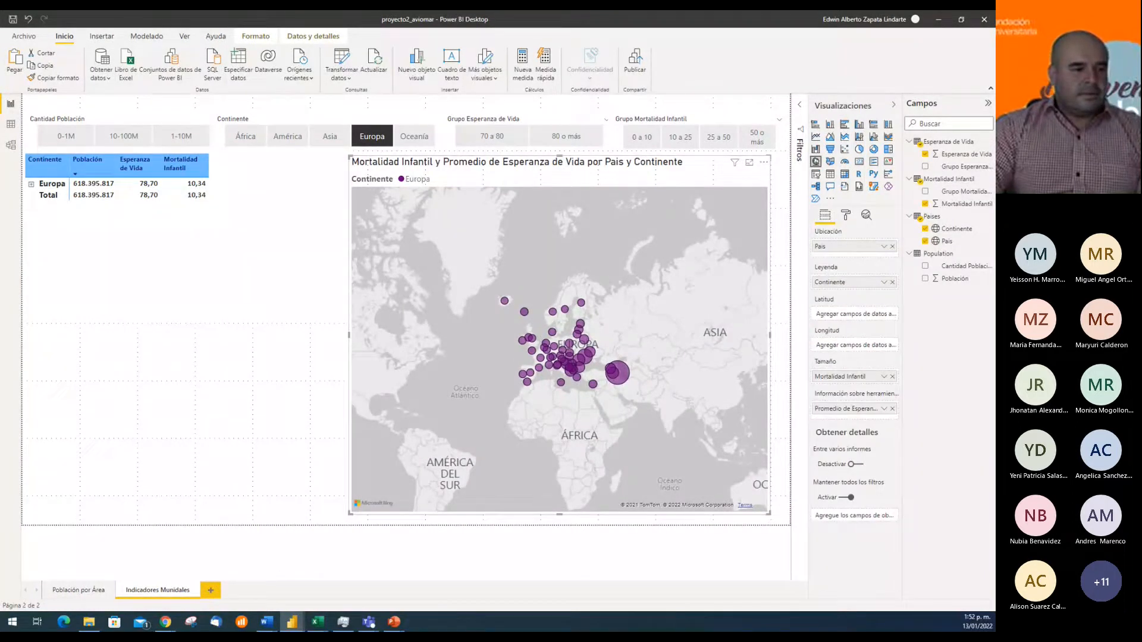
pyautogui.hotkey('alt', 'Tab')
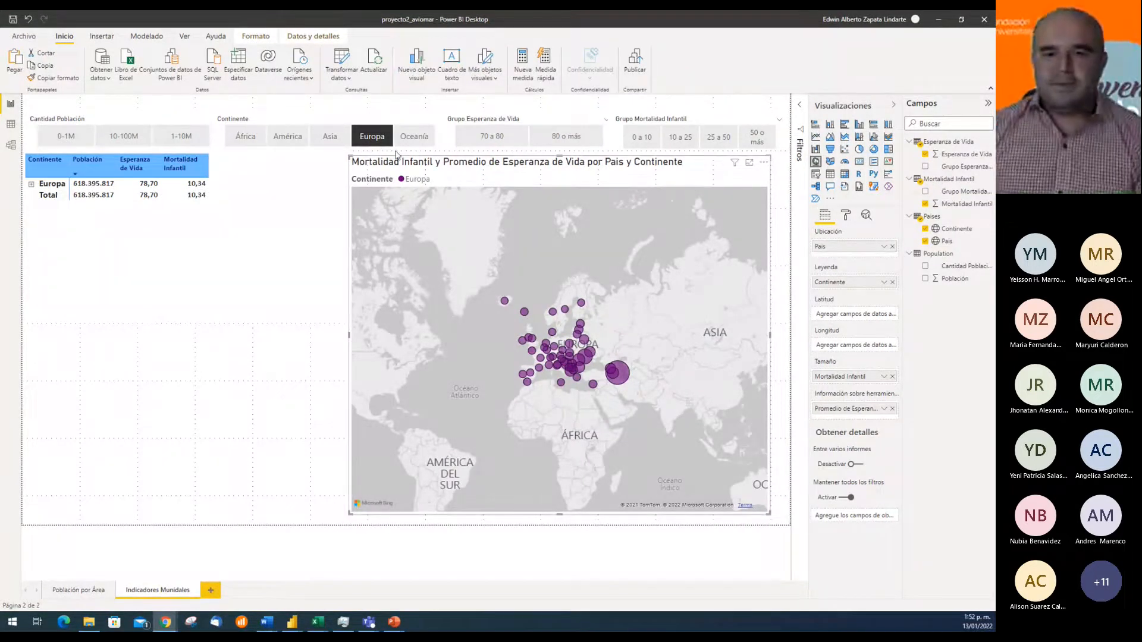
pyautogui.click(427, 122)
pyautogui.click(428, 120)
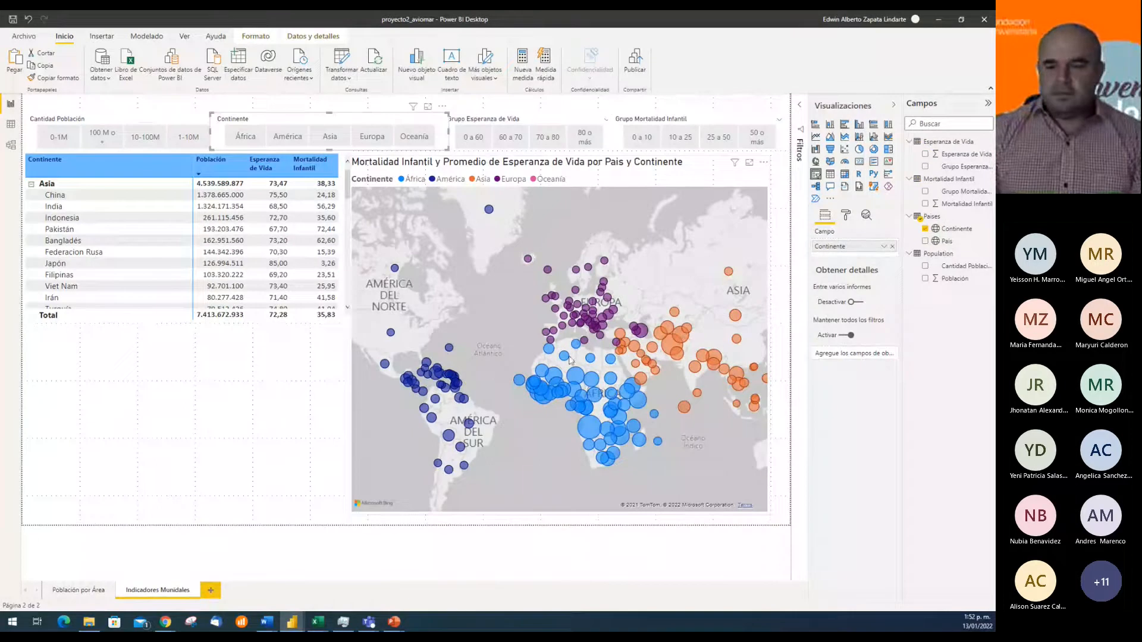
# Compare the map with the population map on the Población por Área page, and return to Indicadores Munidales
pyautogui.click(695, 164)
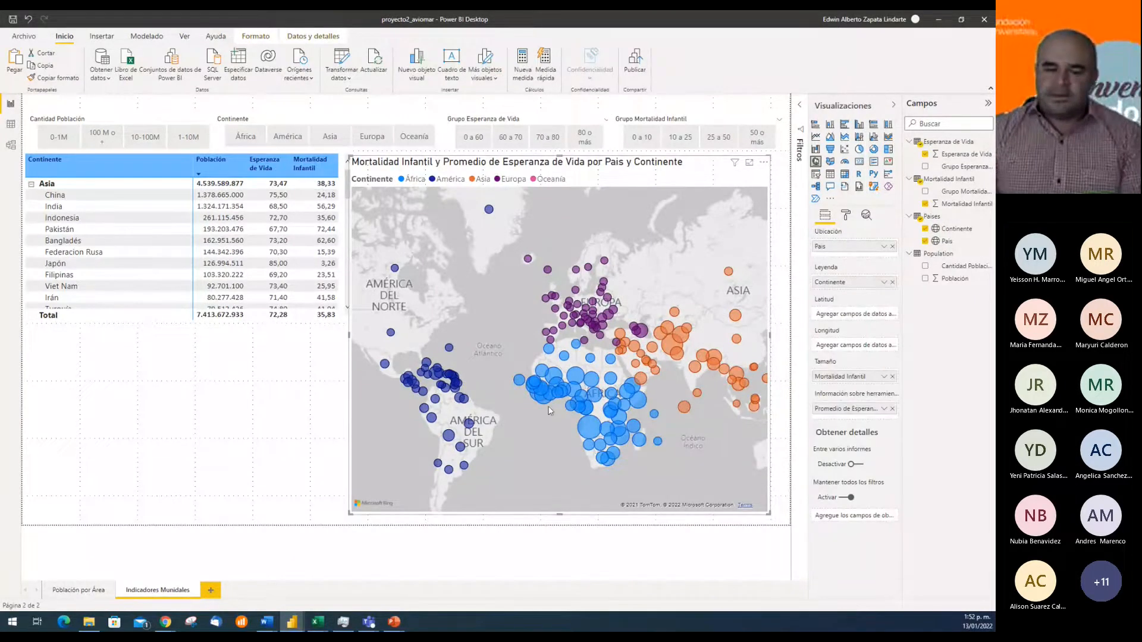
pyautogui.click(74, 591)
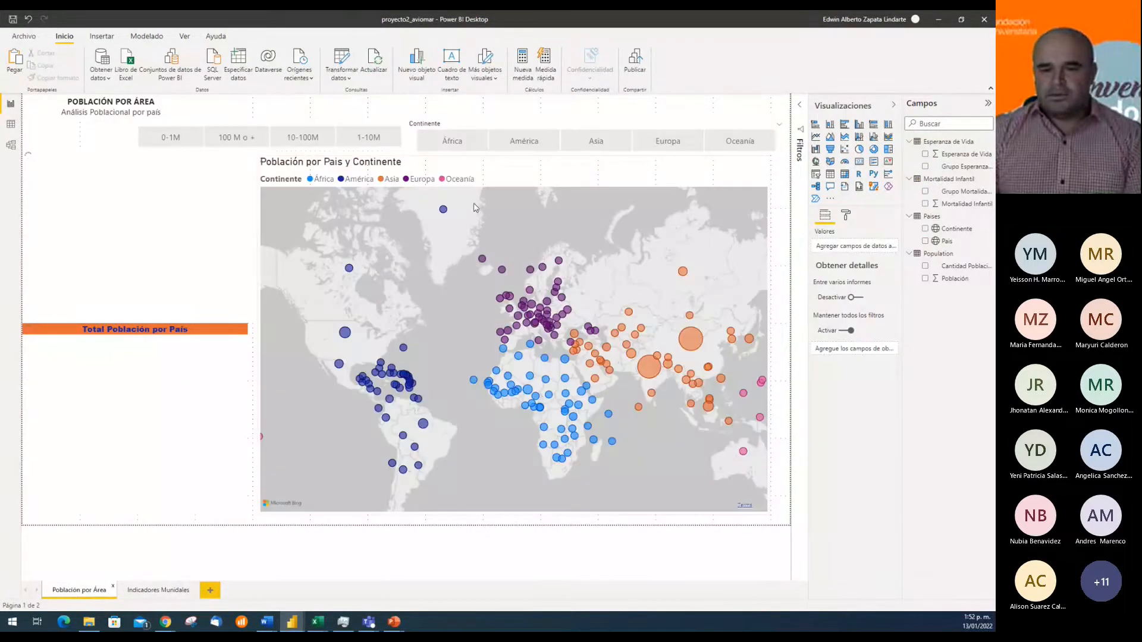
pyautogui.click(161, 590)
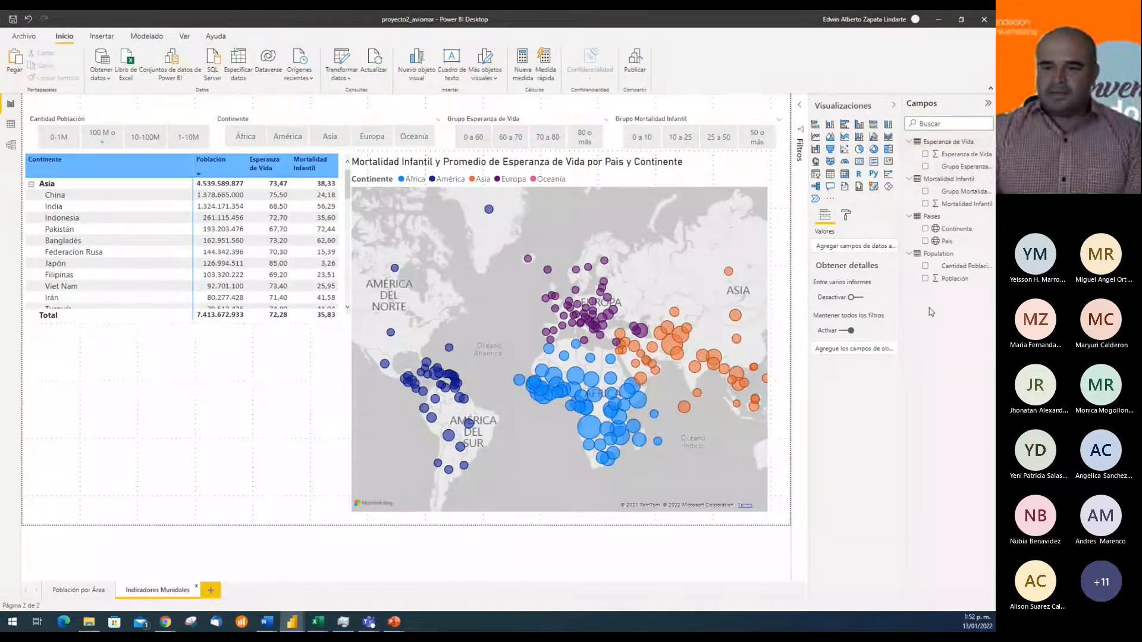
# Remove Continente from the map's legend and open the conditional formatting of its default data color
pyautogui.click(695, 176)
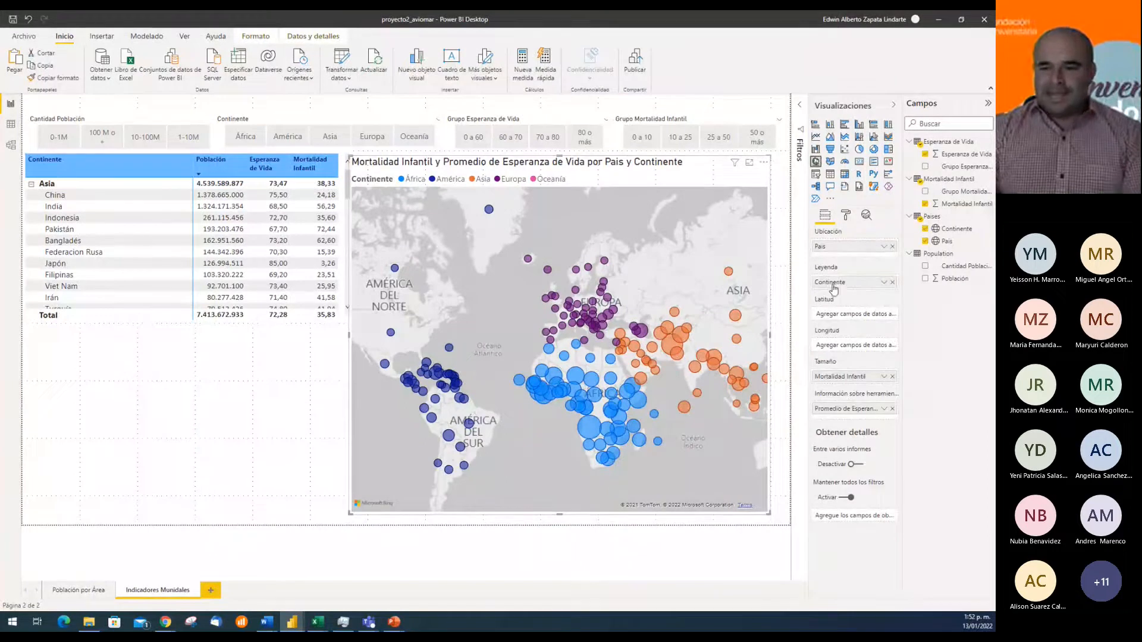
pyautogui.click(892, 282)
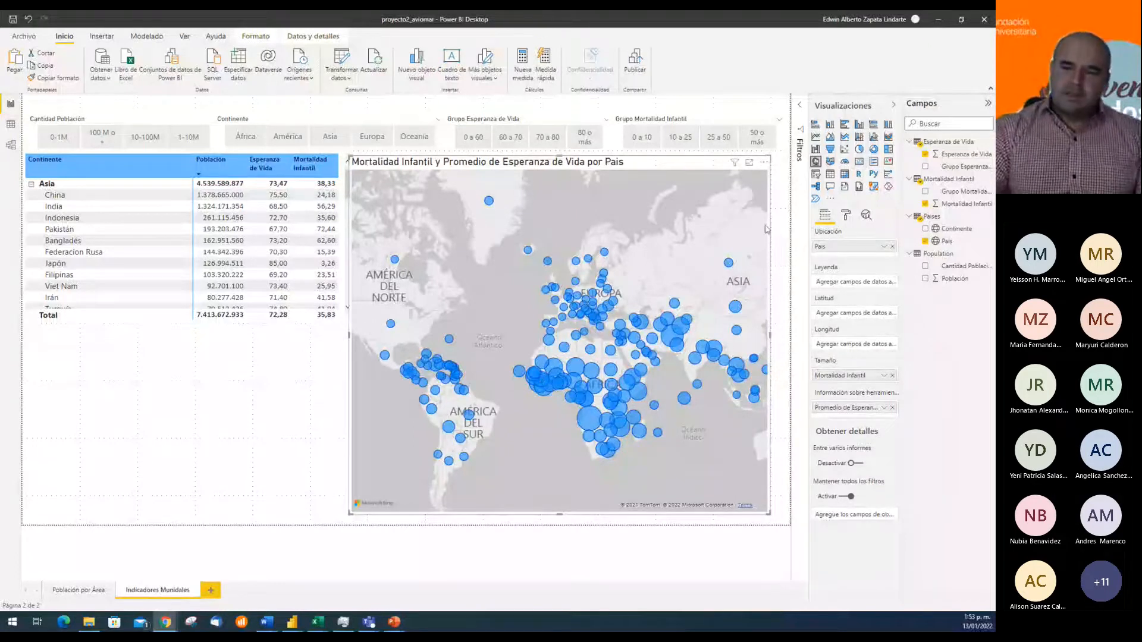
pyautogui.click(845, 215)
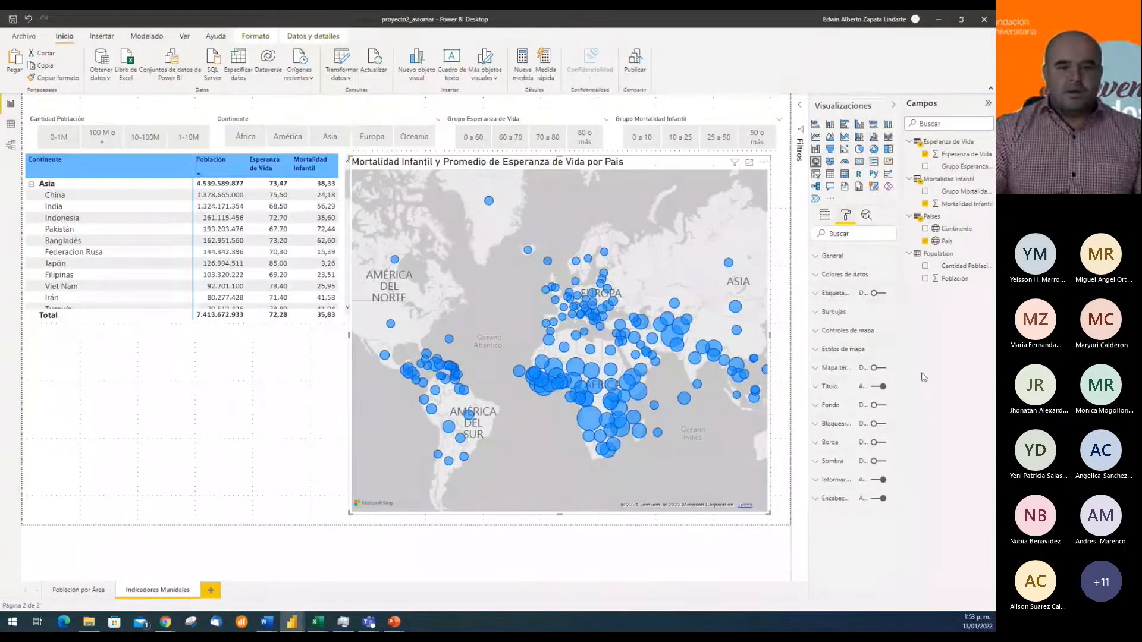
pyautogui.click(844, 274)
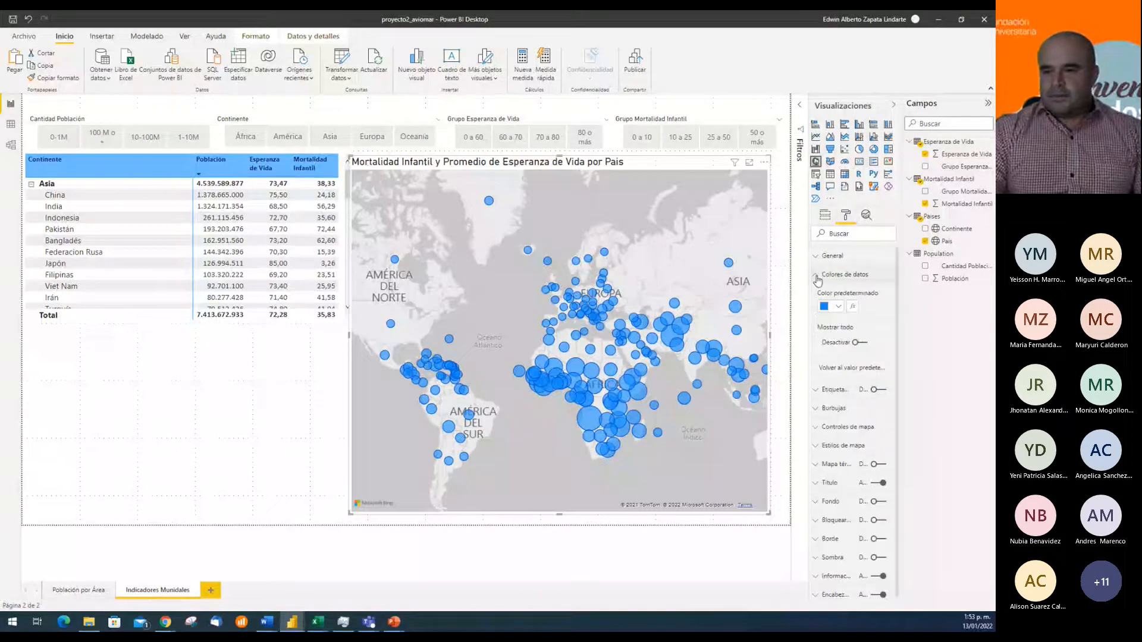
pyautogui.click(855, 308)
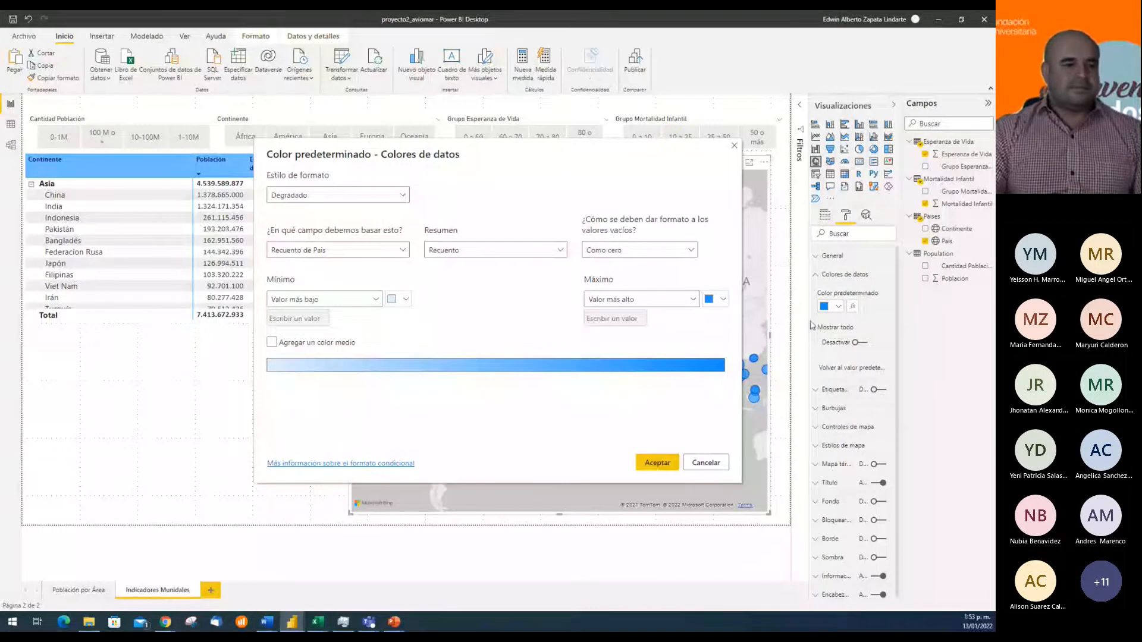
pyautogui.hotkey('alt', 'Tab')
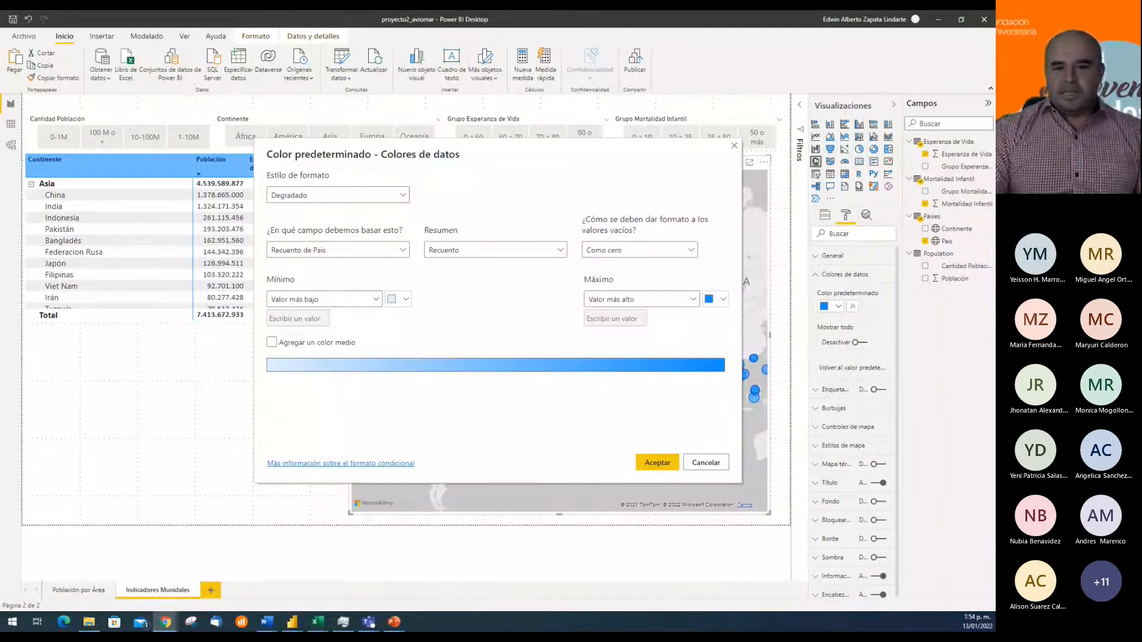
# Keep the Degradado format style and set the gradient colors to white for the lowest value and red for the highest
pyautogui.click(404, 196)
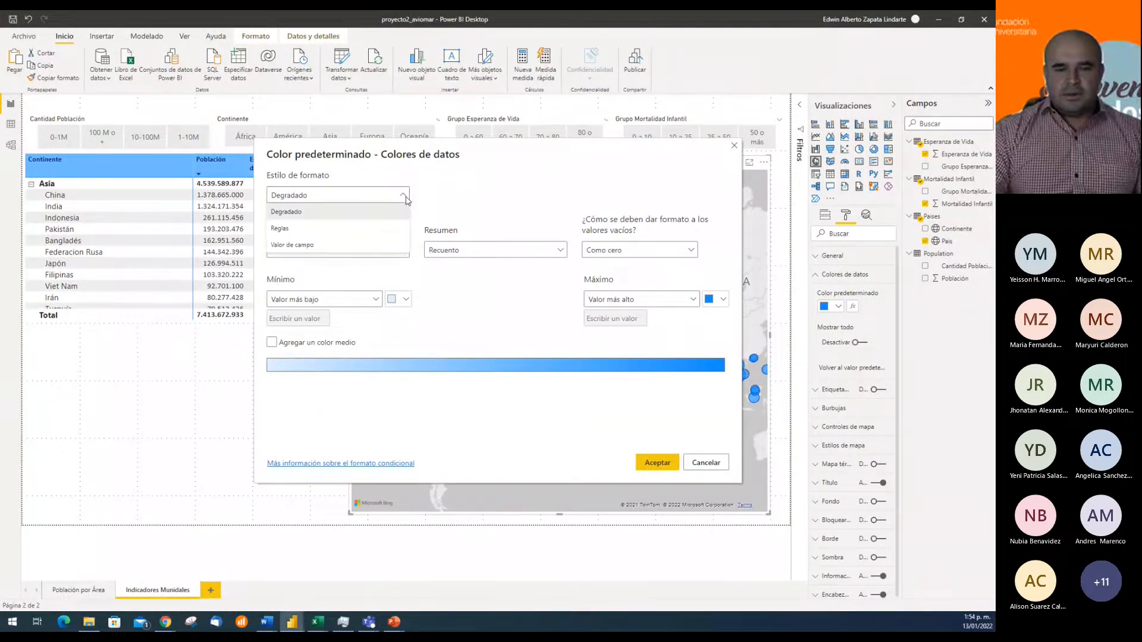
pyautogui.click(406, 199)
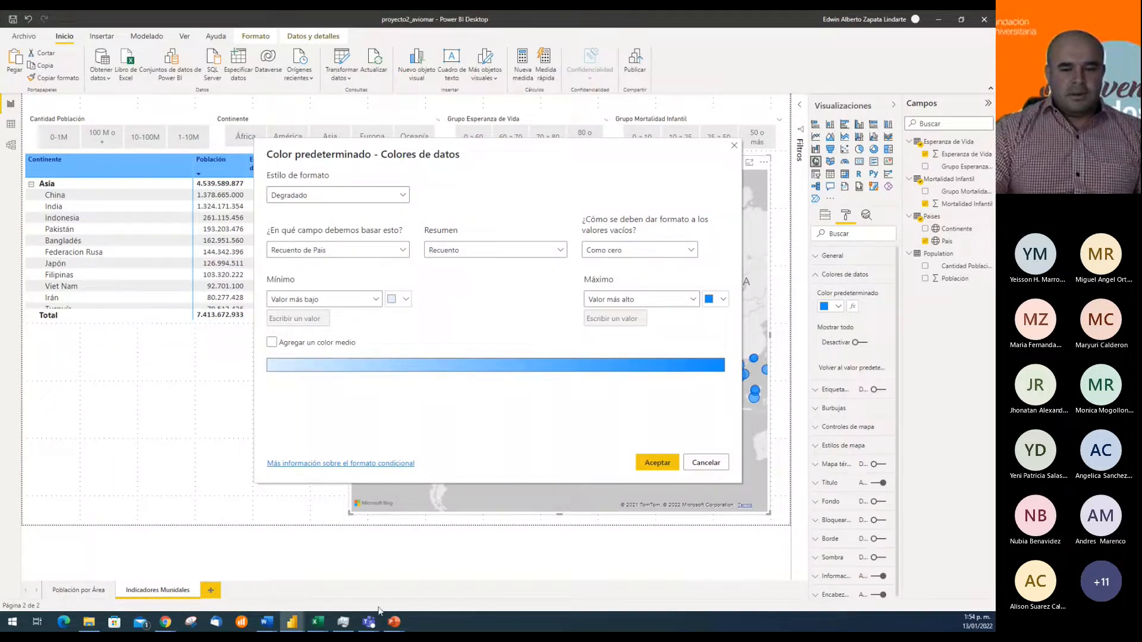
pyautogui.moveTo(370, 626)
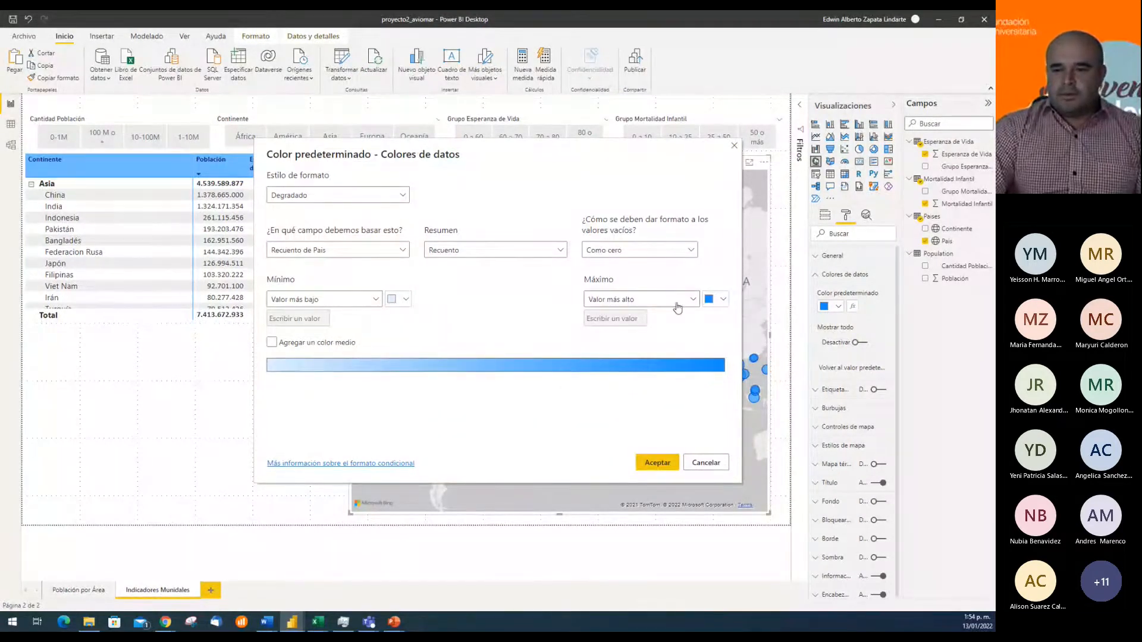
pyautogui.click(724, 300)
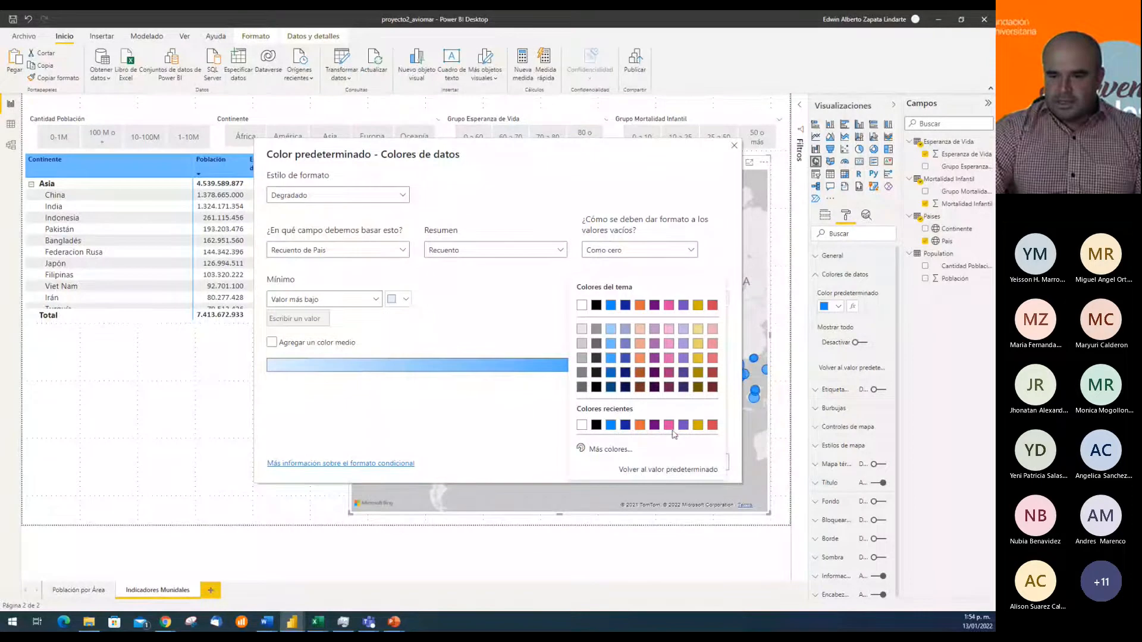
pyautogui.click(611, 450)
pyautogui.moveTo(704, 317); pyautogui.dragTo(709, 297)
pyautogui.click(516, 288)
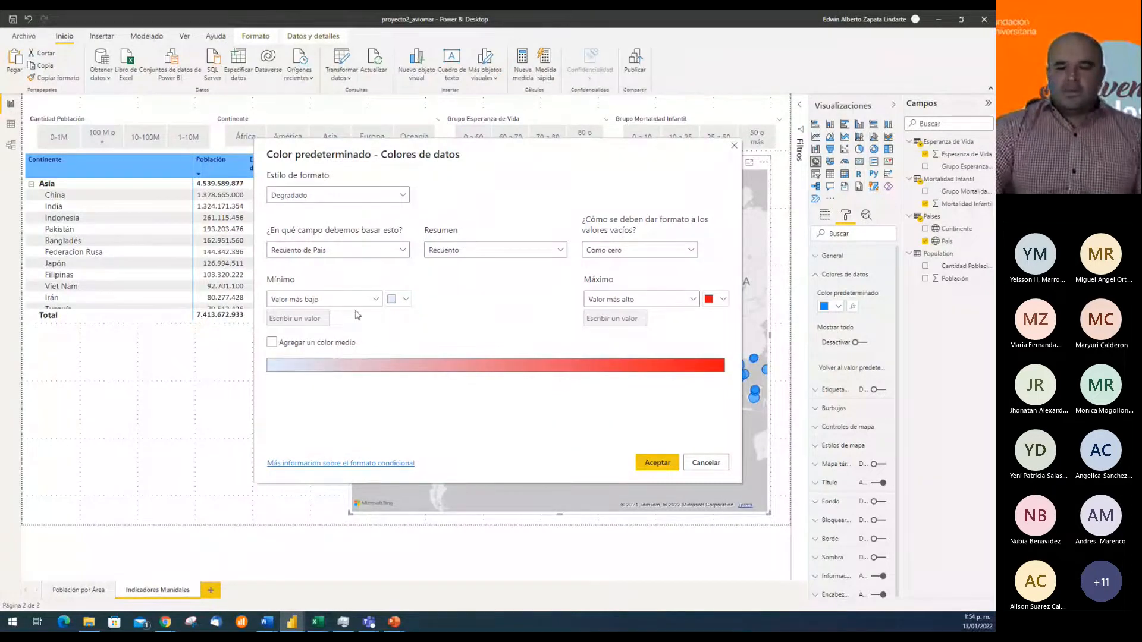
pyautogui.click(399, 304)
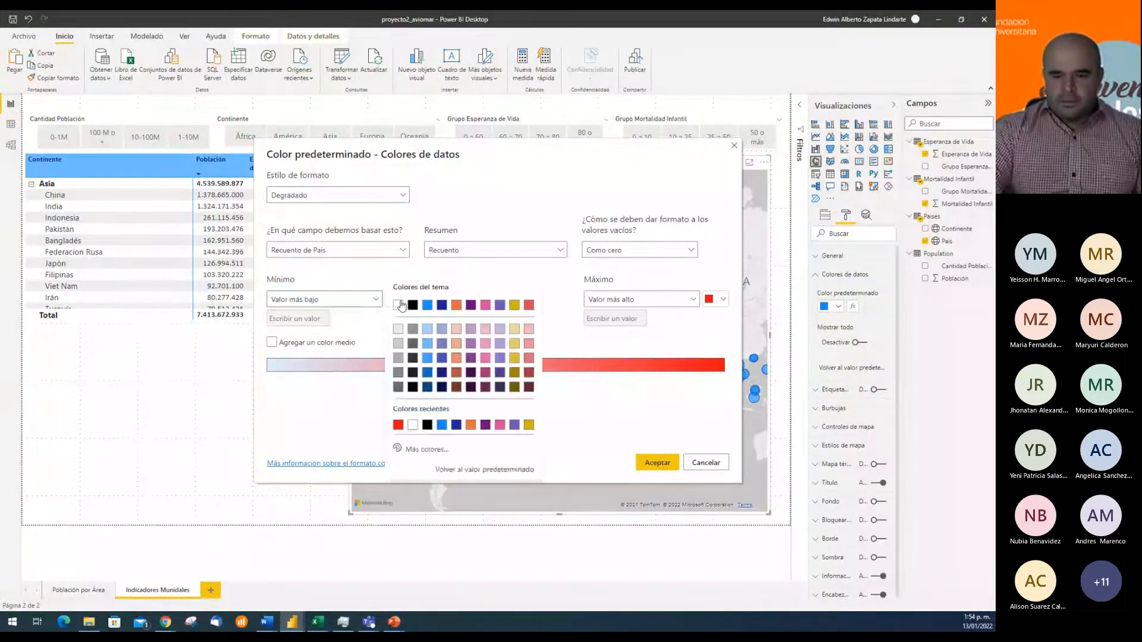
pyautogui.click(398, 305)
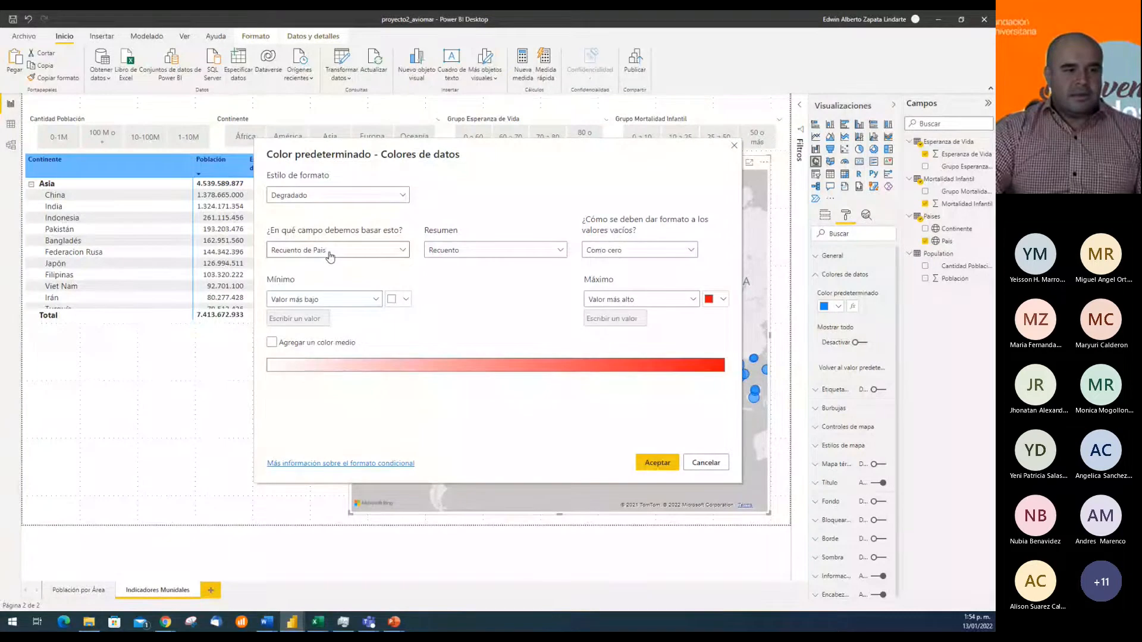
# Base the color gradient on Mortalidad Infantil summarized as Promedio, and apply the formatting to the map bubbles
pyautogui.hotkey('alt', 'Tab')
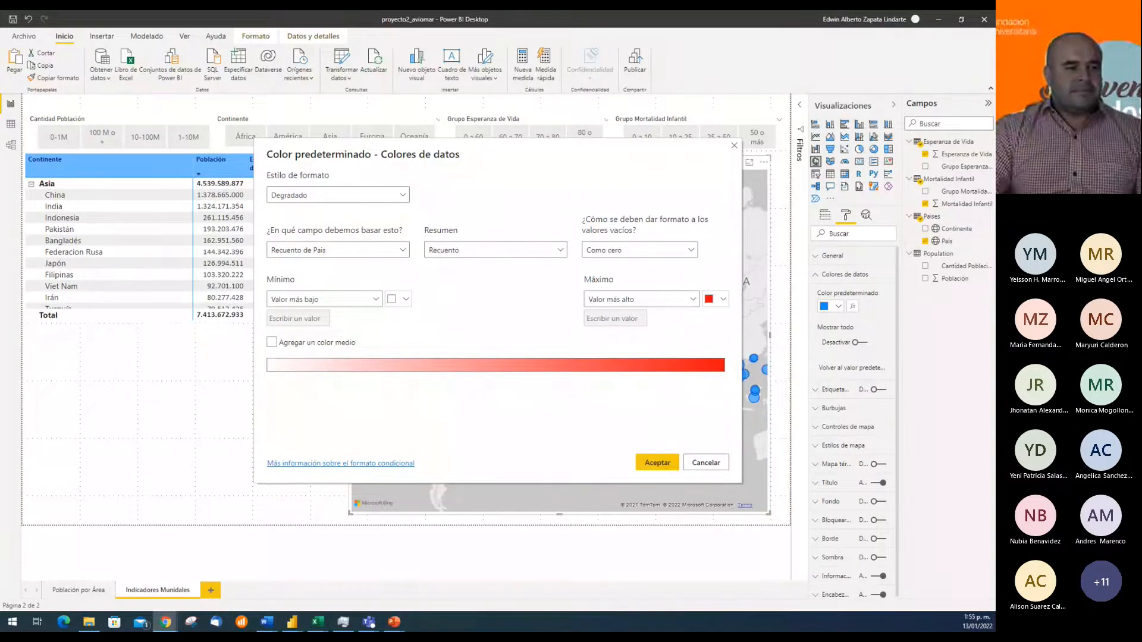
pyautogui.click(403, 251)
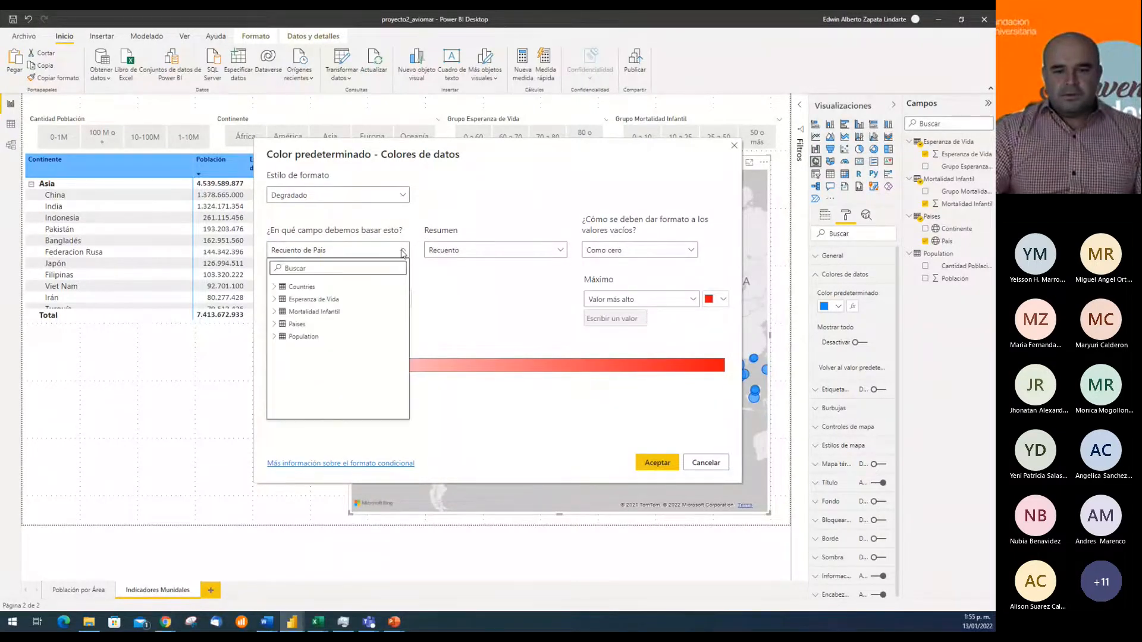
pyautogui.click(275, 311)
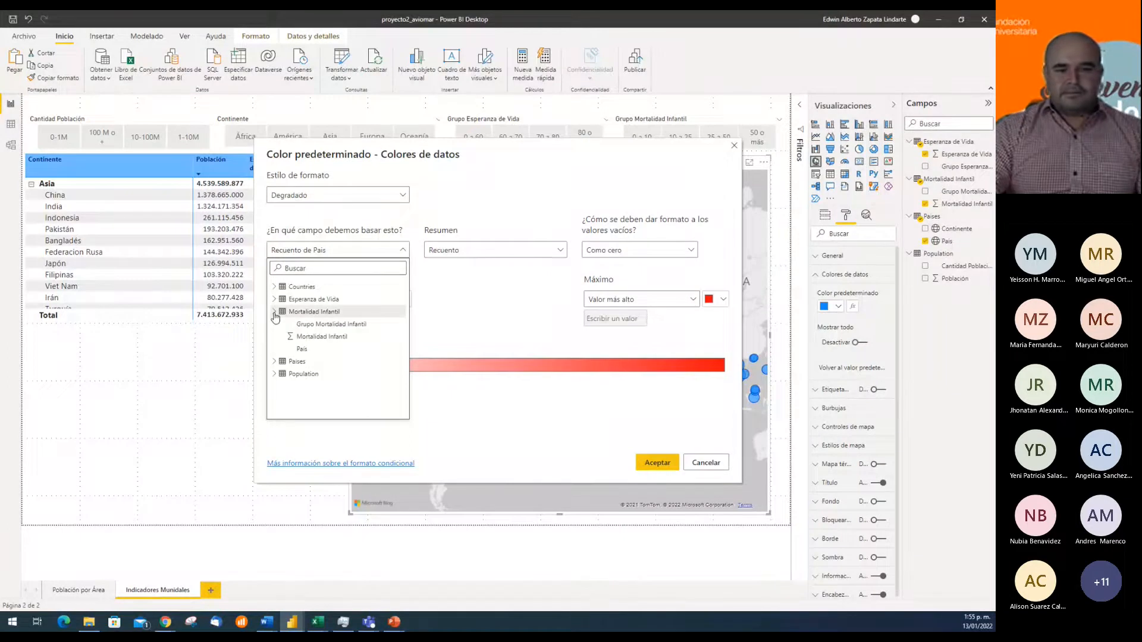
pyautogui.click(338, 337)
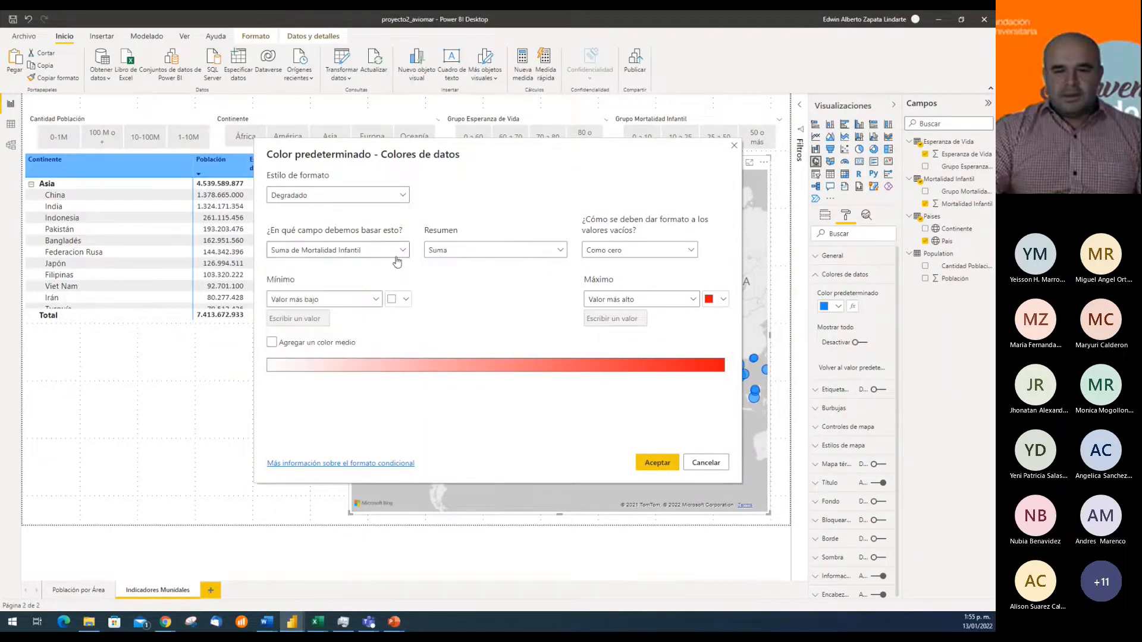
pyautogui.click(556, 257)
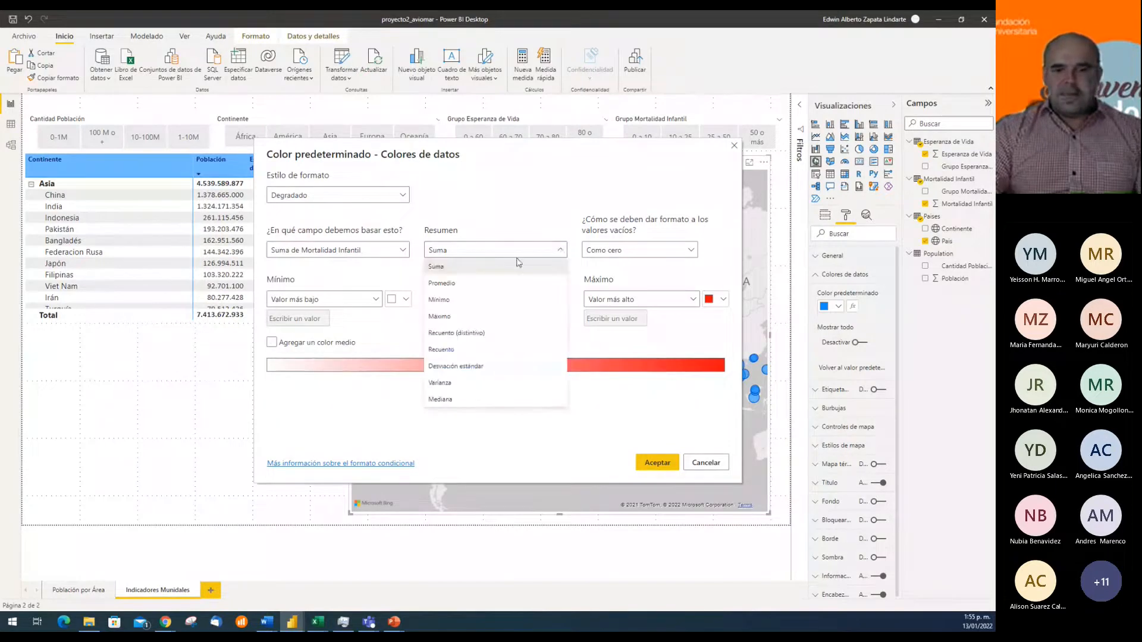
pyautogui.click(464, 278)
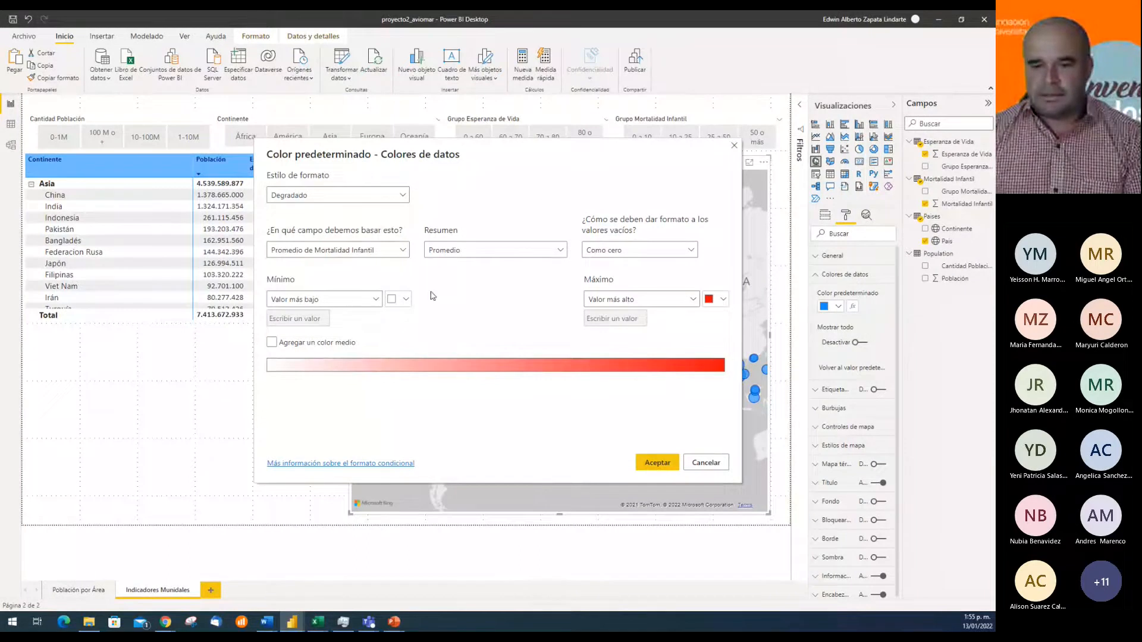
pyautogui.click(658, 464)
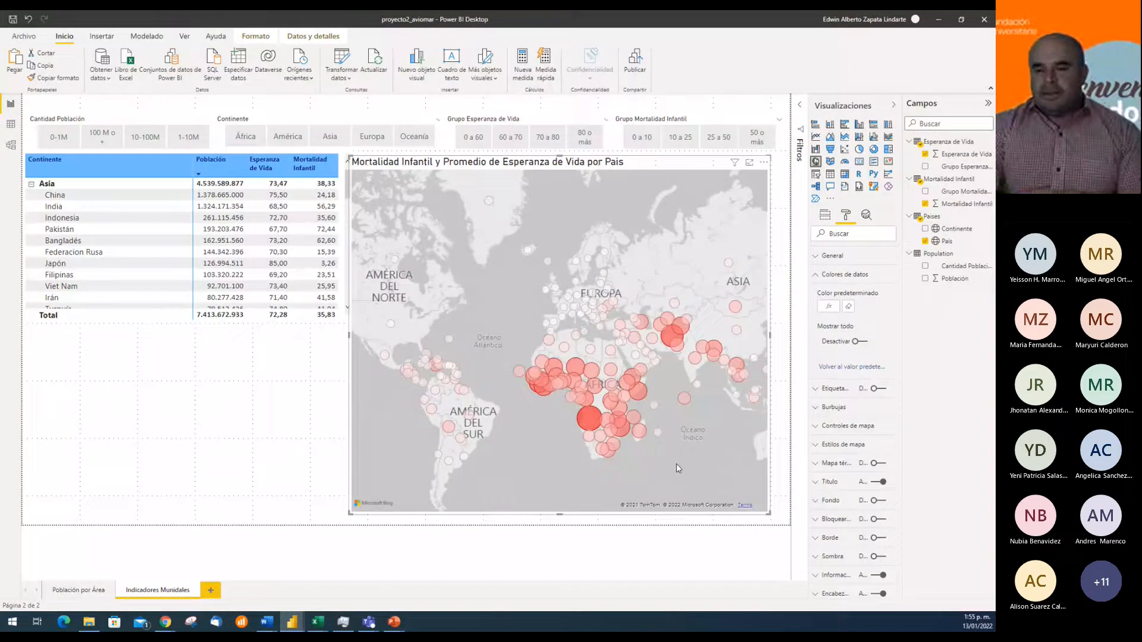
# Widen the map to the right edge of the report page and check the tooltip of the Angola bubble
pyautogui.moveTo(771, 334); pyautogui.dragTo(789, 334)
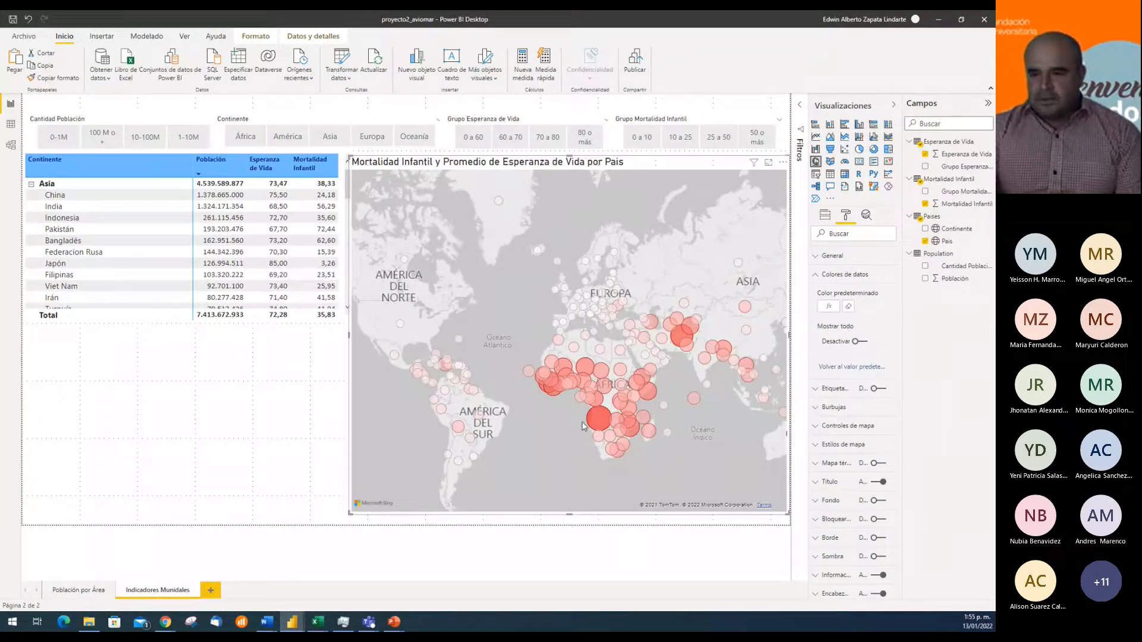
pyautogui.moveTo(598, 421)
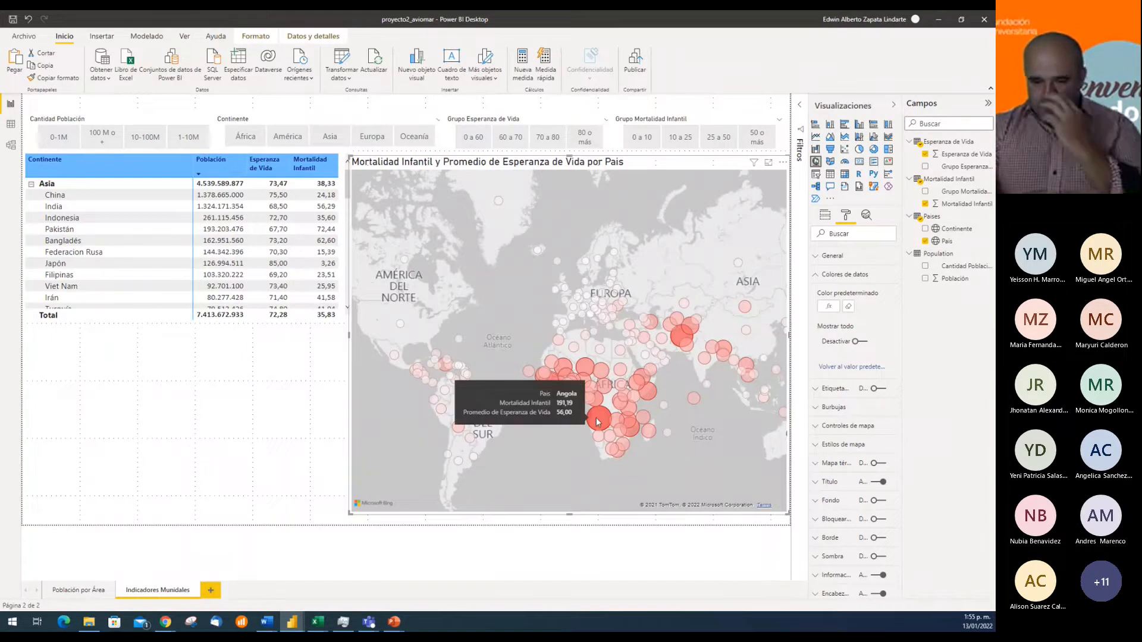
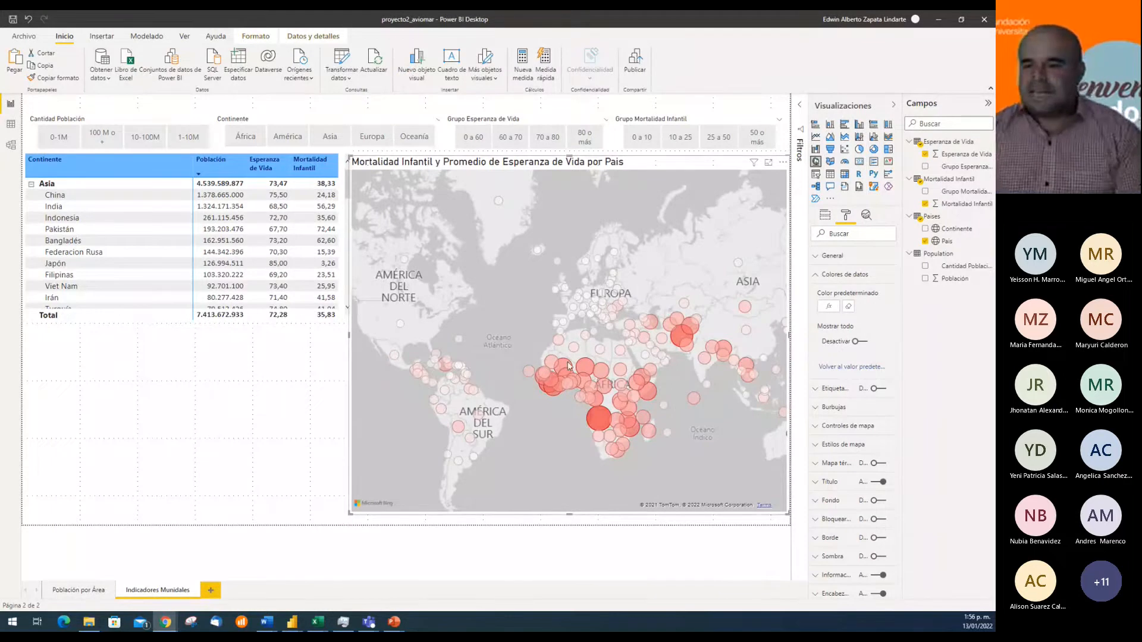
# Base the map bubbles' default colour gradient on the Esperanza de Vida field, summarised as Promedio
pyautogui.moveTo(584, 374)
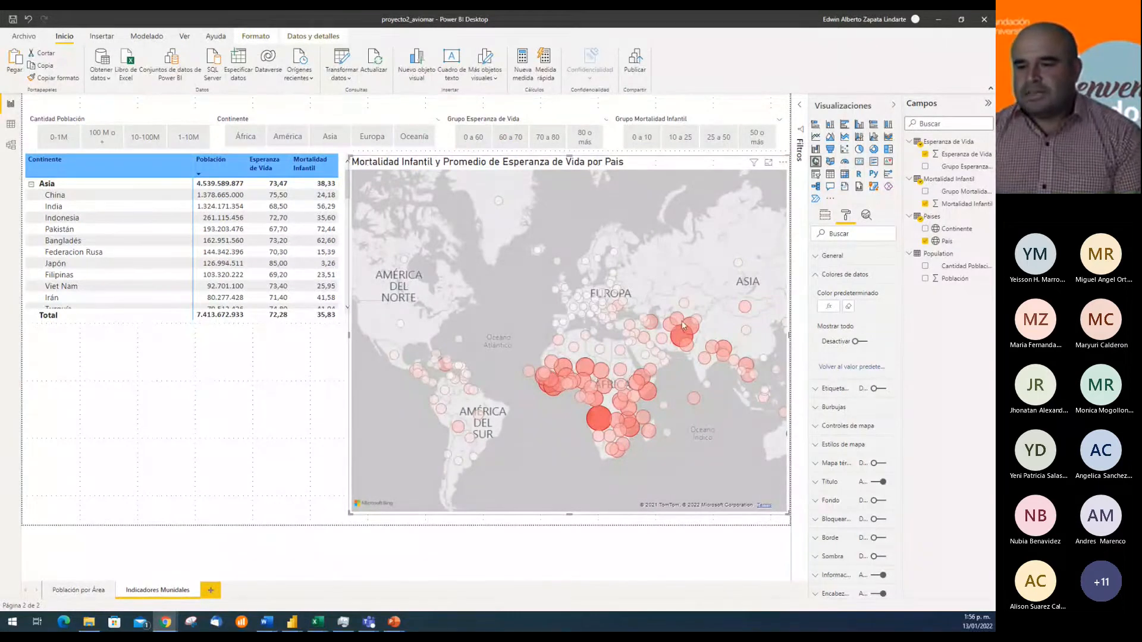
pyautogui.click(828, 310)
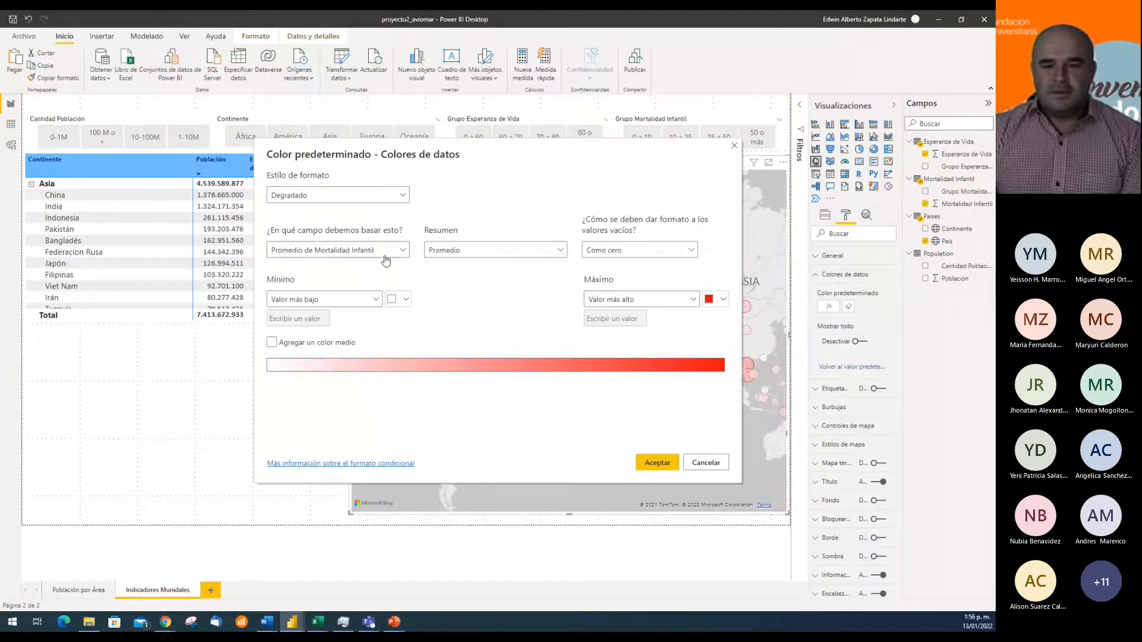
pyautogui.click(397, 252)
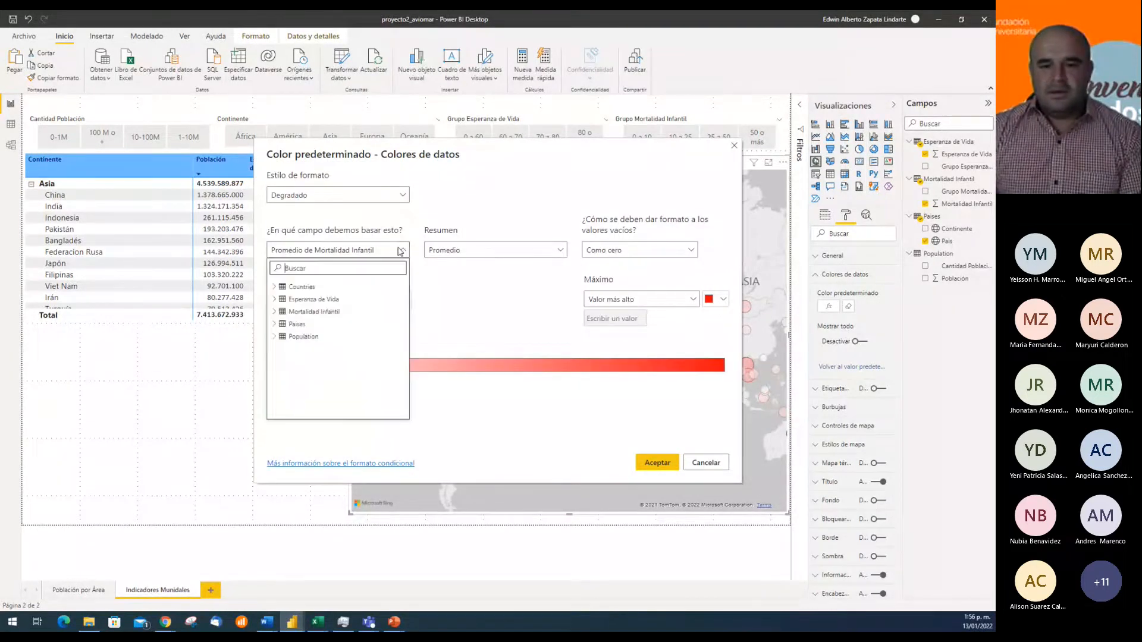
pyautogui.click(276, 300)
pyautogui.click(324, 314)
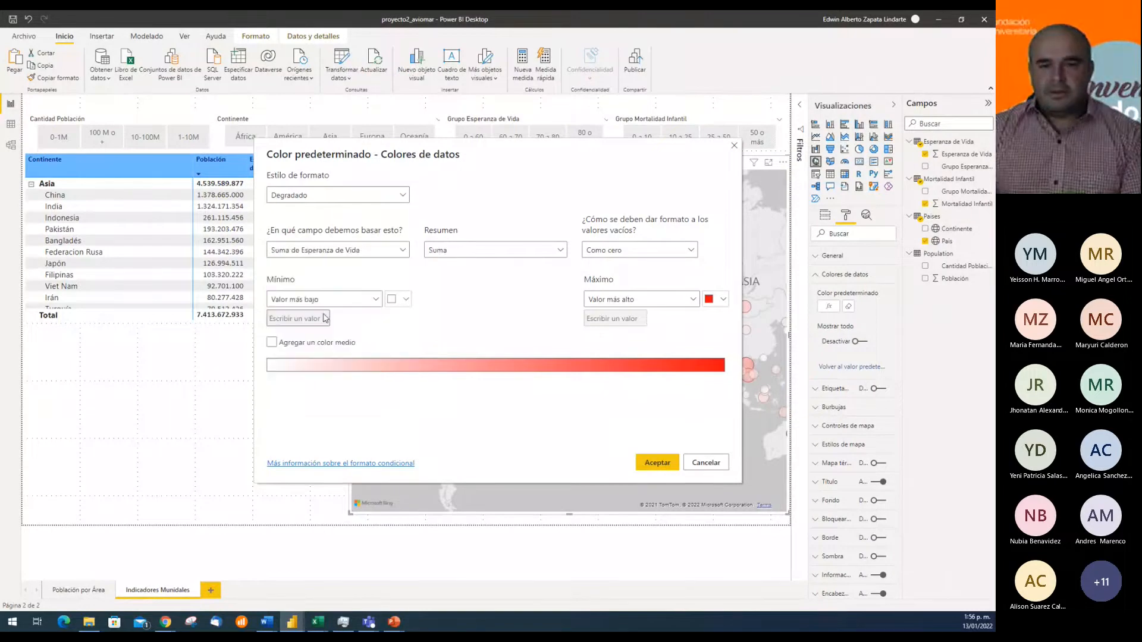
pyautogui.click(530, 251)
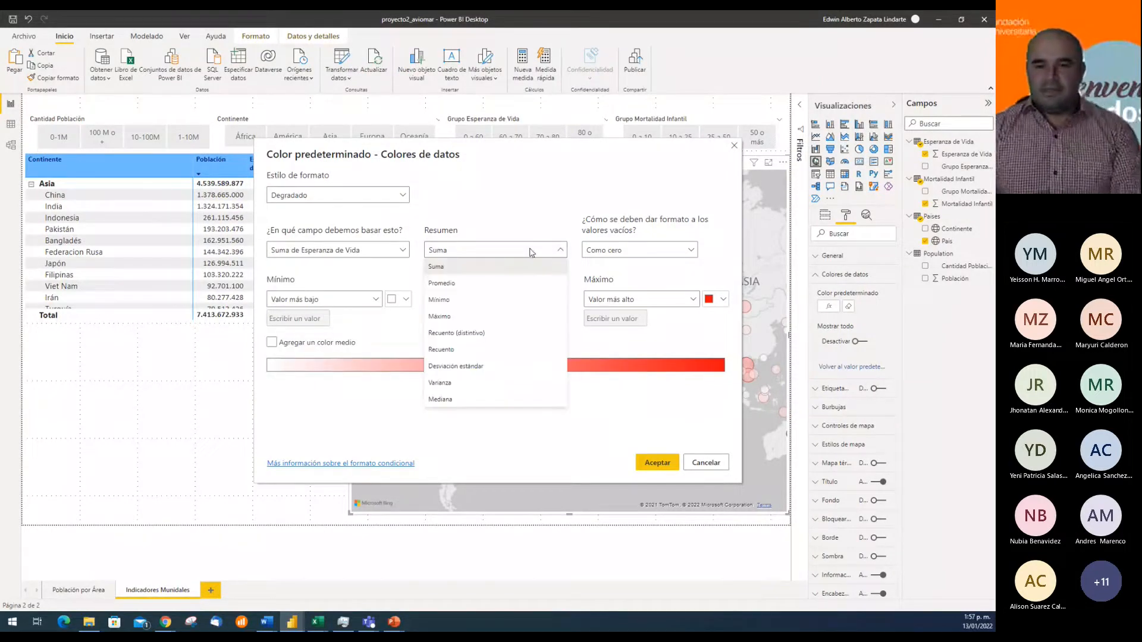
pyautogui.click(471, 284)
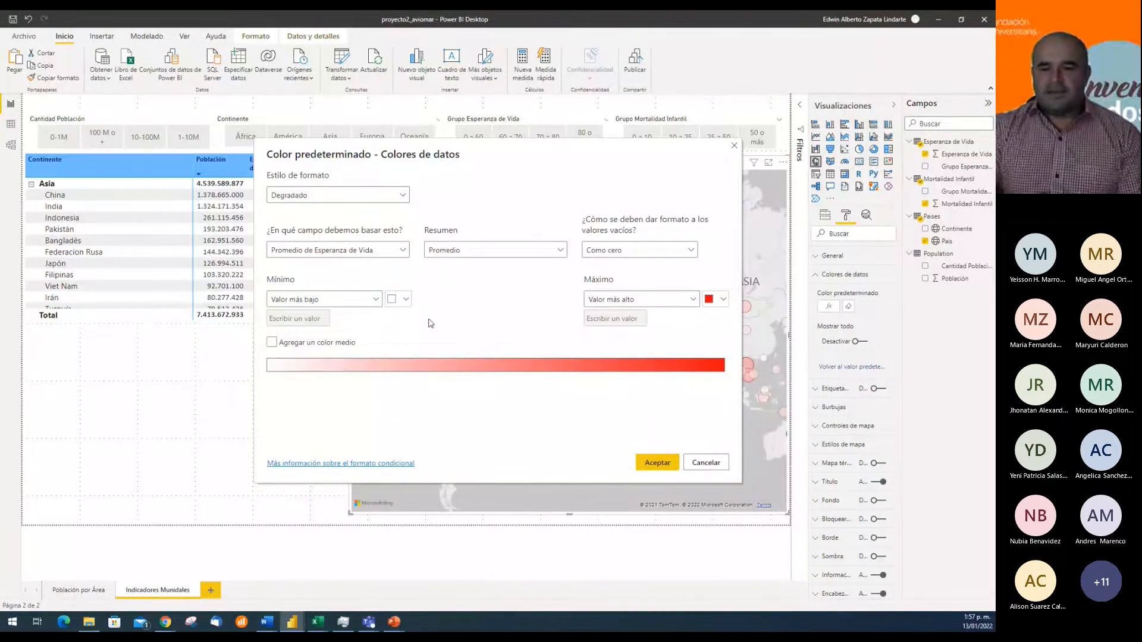
# Set the gradient's minimum colour to red and its maximum colour to white, and apply the formatting to the map
pyautogui.click(406, 299)
pyautogui.click(428, 455)
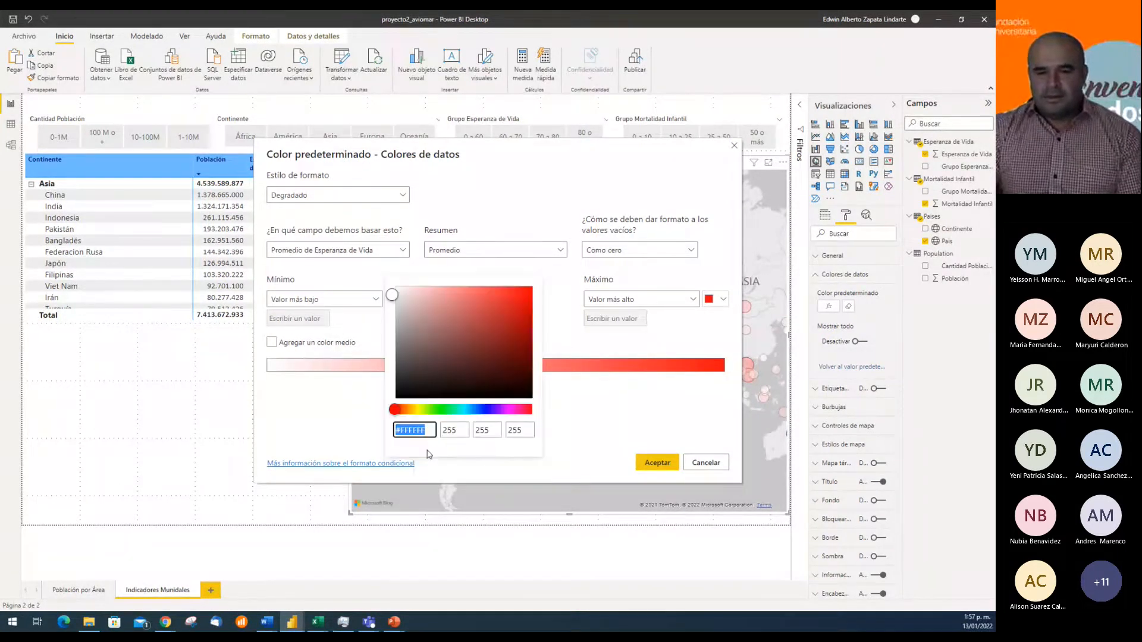
pyautogui.click(523, 293)
pyautogui.click(556, 297)
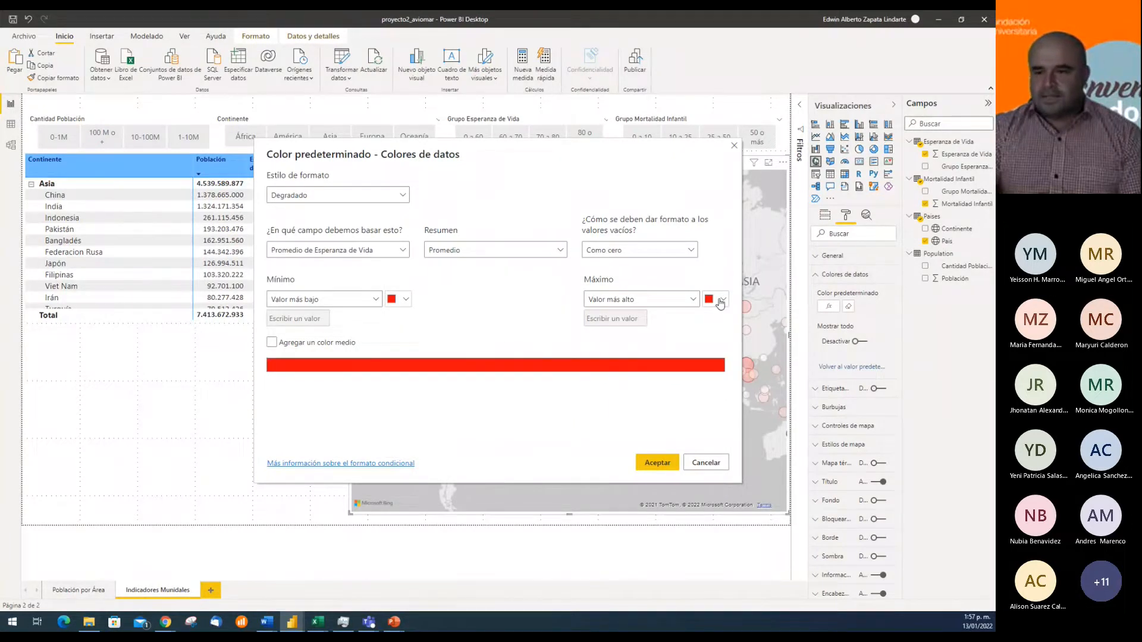
pyautogui.click(722, 299)
pyautogui.click(582, 305)
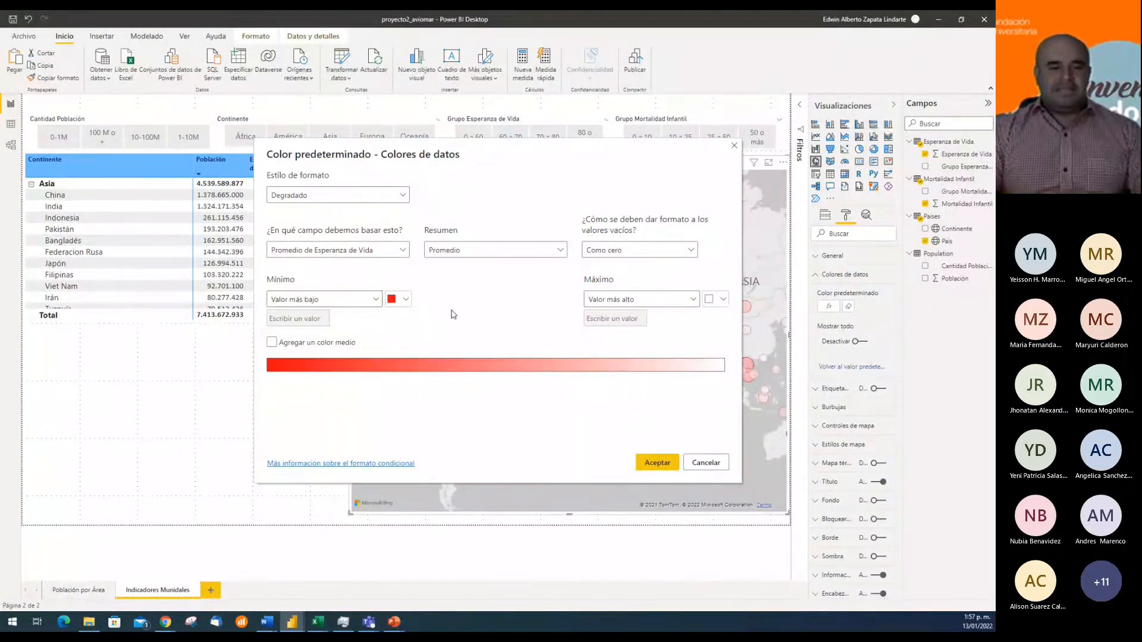
pyautogui.click(652, 464)
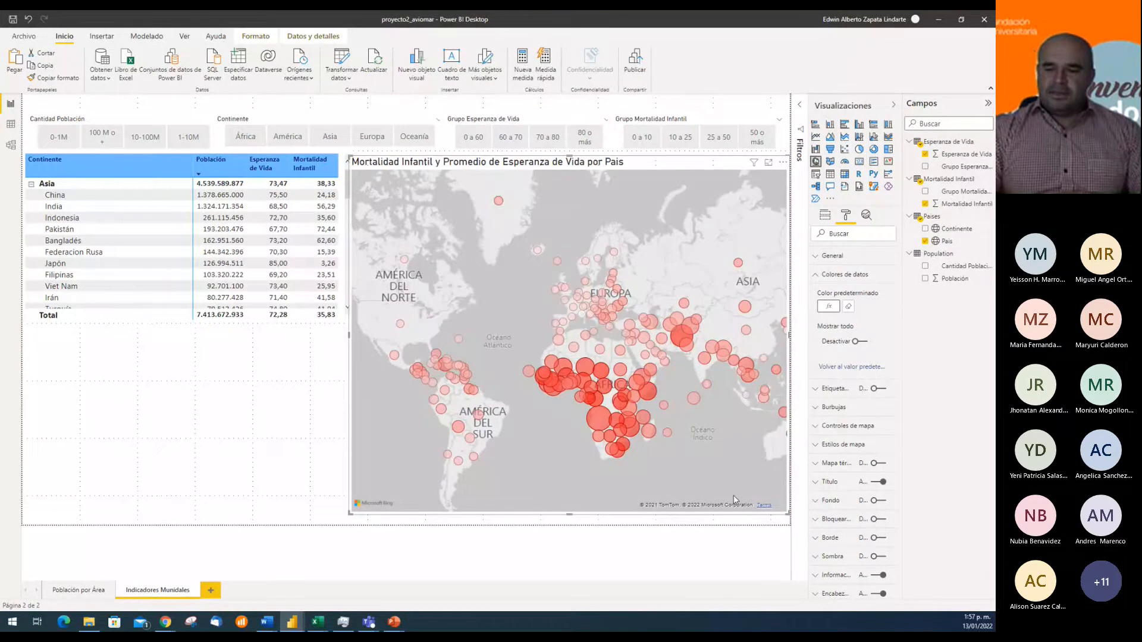
# Examine the infant mortality and life expectancy details of the country bubbles, including Angola and Afganistán
pyautogui.moveTo(606, 420)
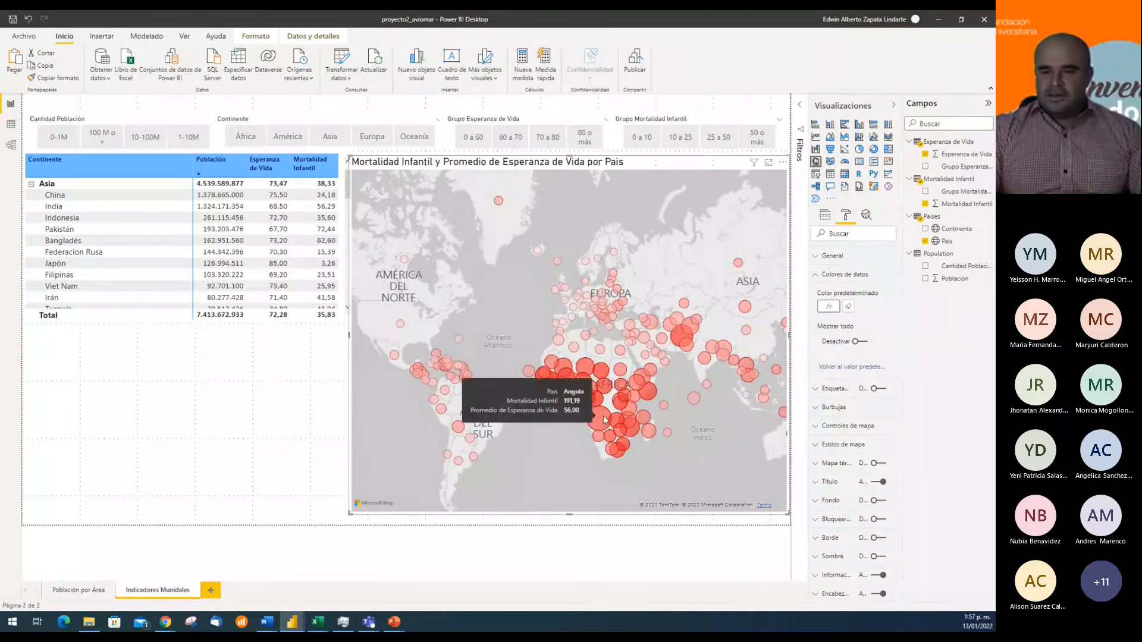
pyautogui.scroll(1, 679, 394)
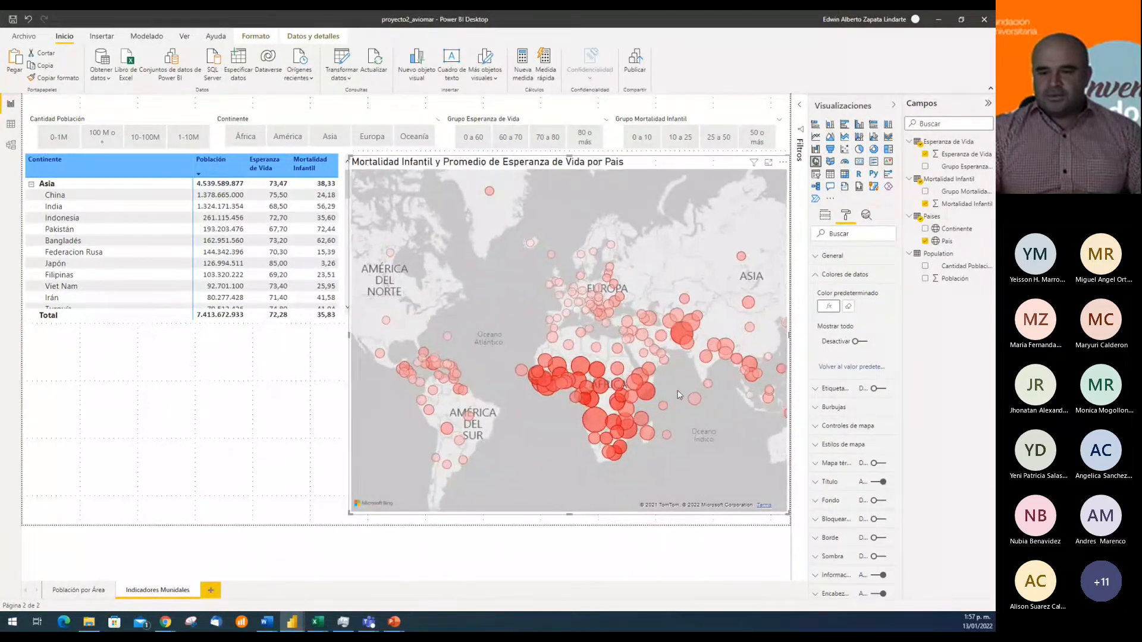
pyautogui.scroll(2, 679, 394)
pyautogui.moveTo(620, 400)
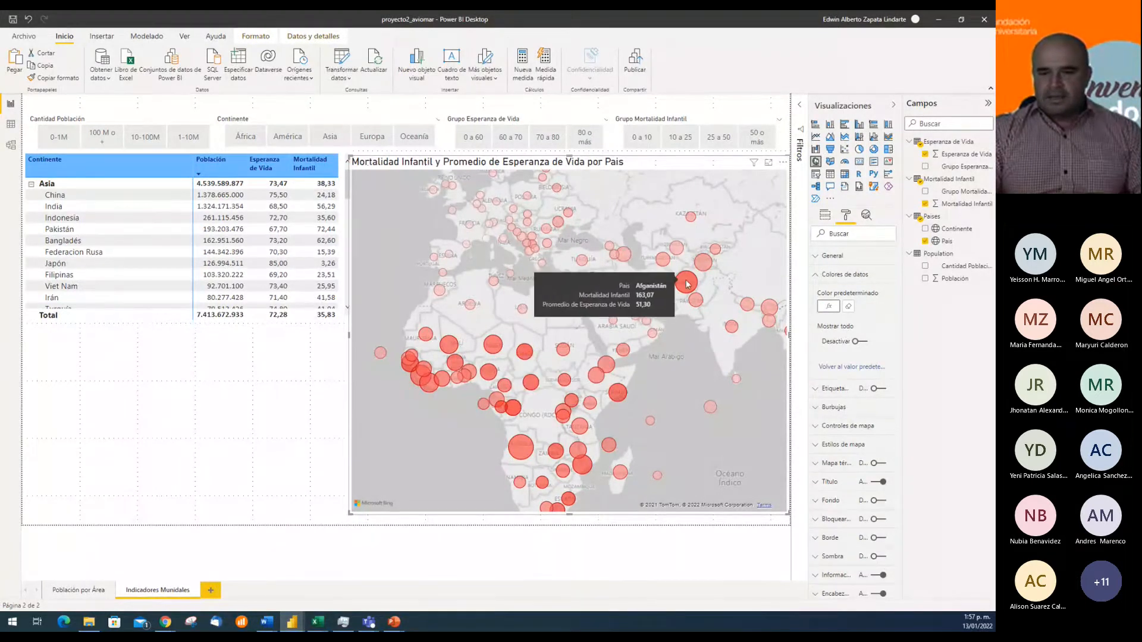
pyautogui.scroll(2, 683, 428)
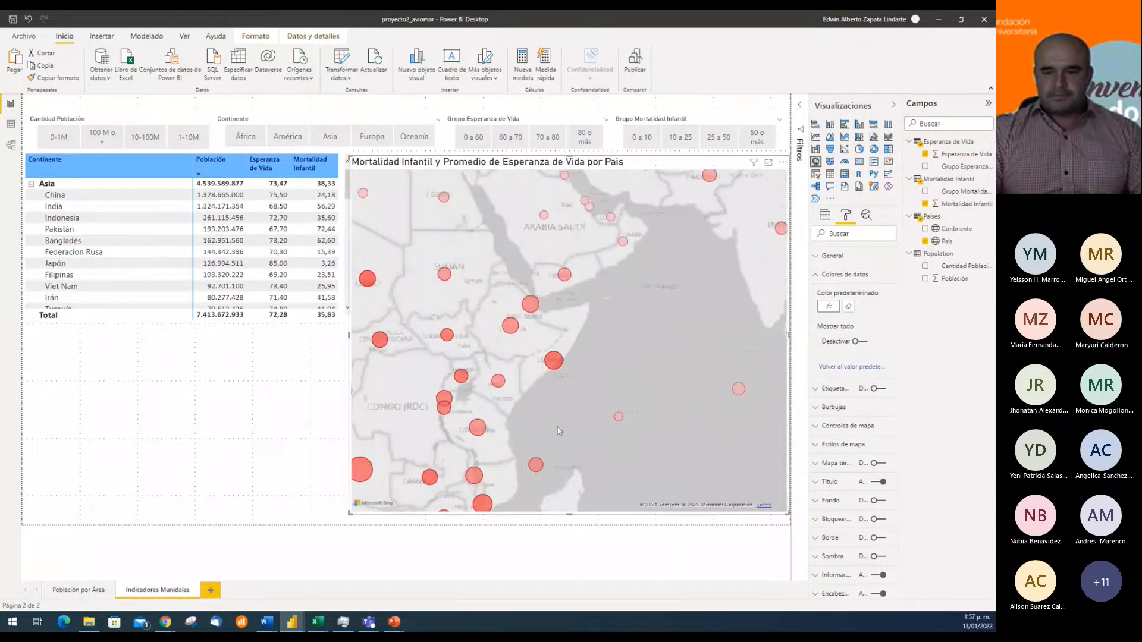
# Filter the report to África, examine its country bubbles on the map, and clear the continent filter
pyautogui.click(245, 136)
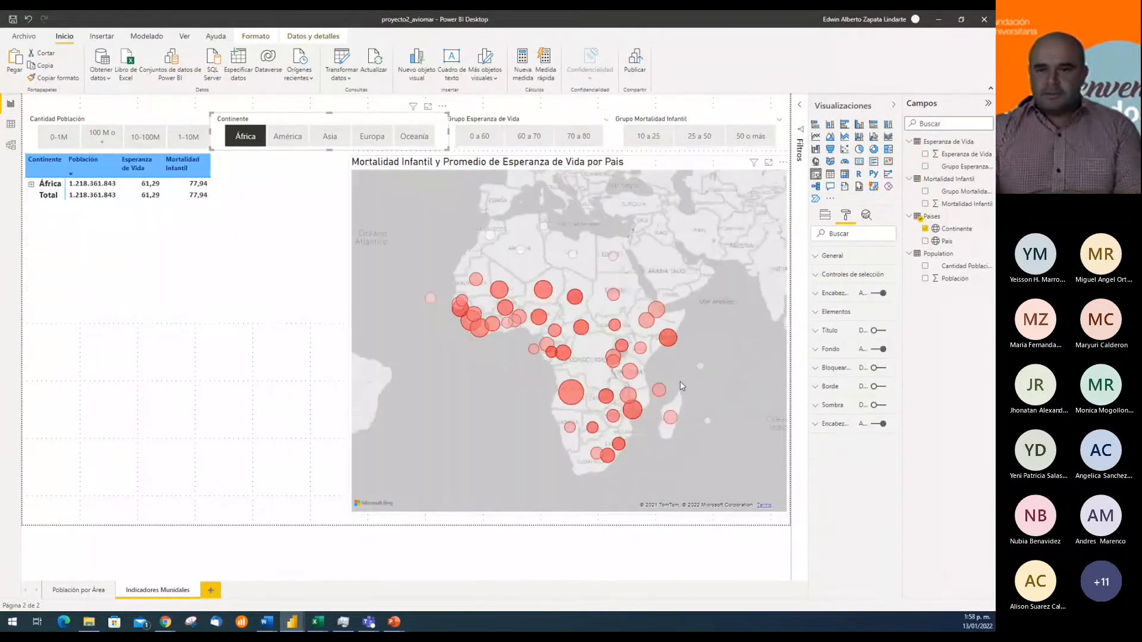
pyautogui.scroll(2, 684, 418)
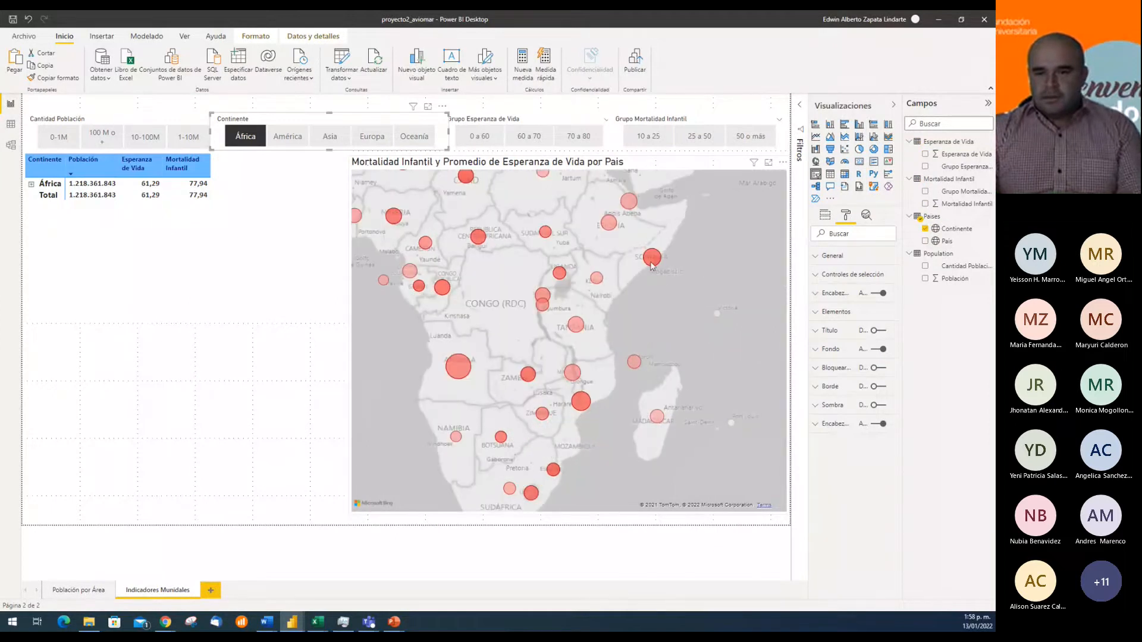
pyautogui.moveTo(652, 258)
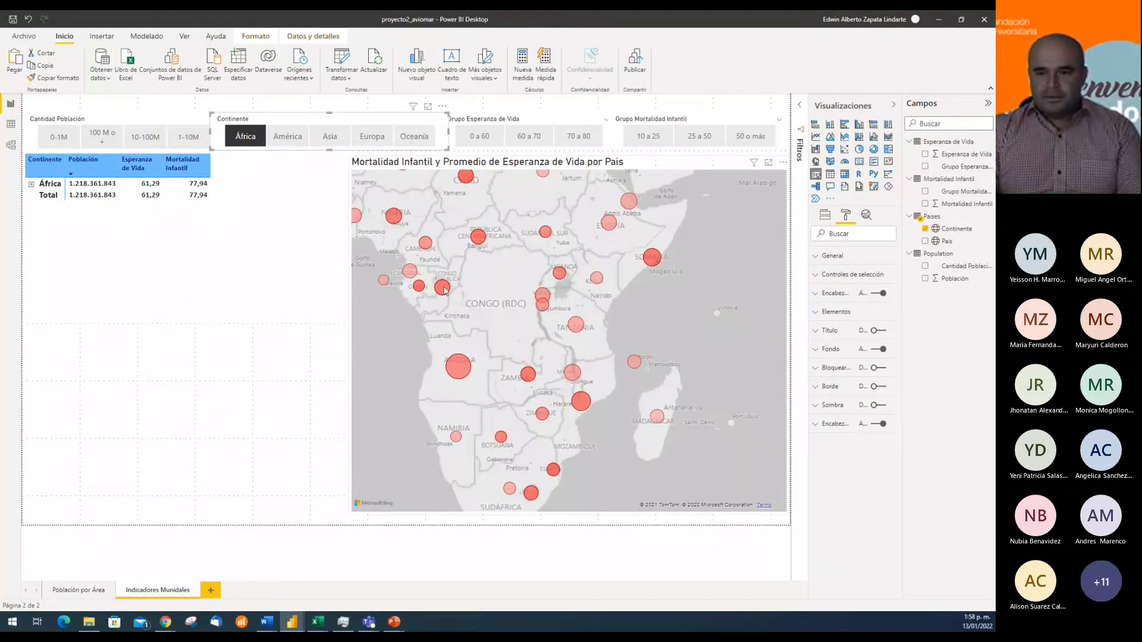
pyautogui.moveTo(729, 316)
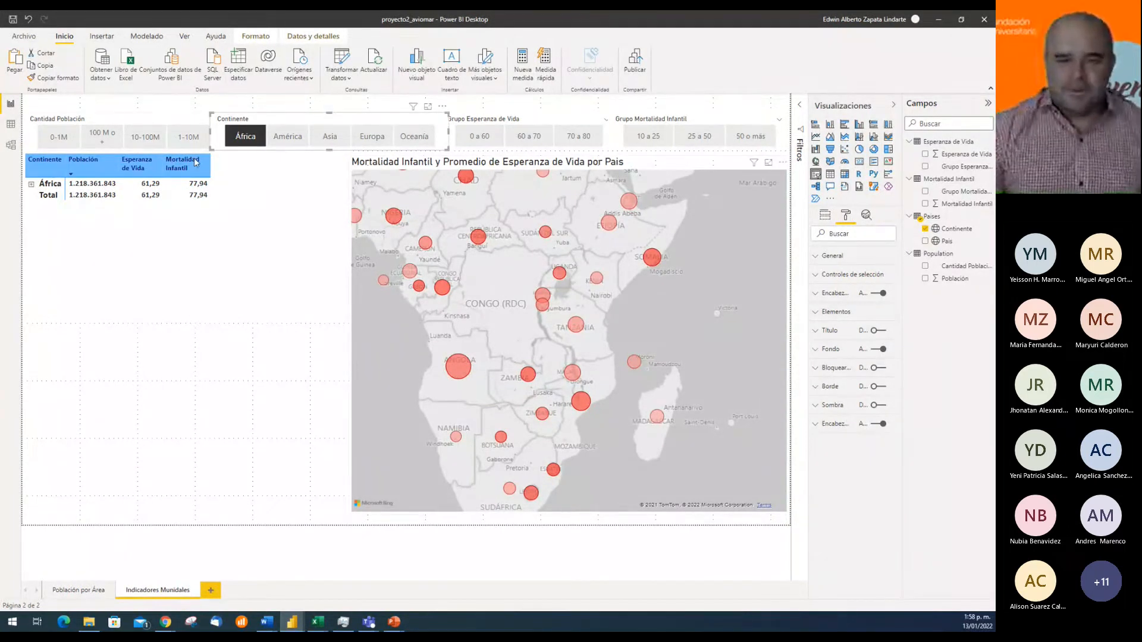
pyautogui.click(240, 134)
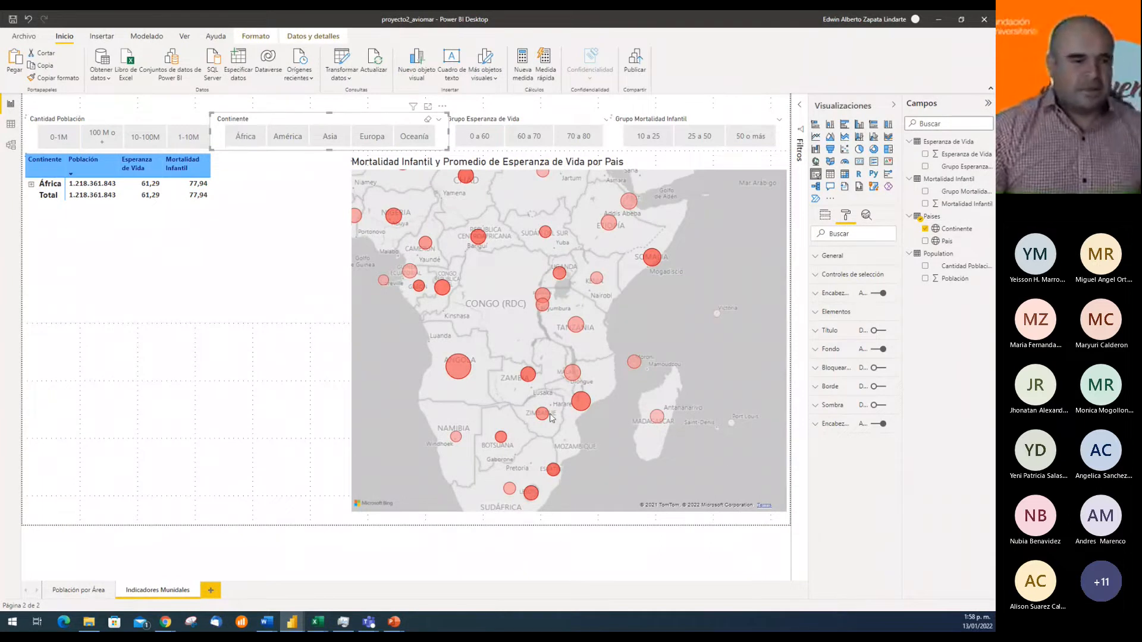
# Save the changes to the proyecto2_aviomar report
pyautogui.hotkey('alt', 'Tab')
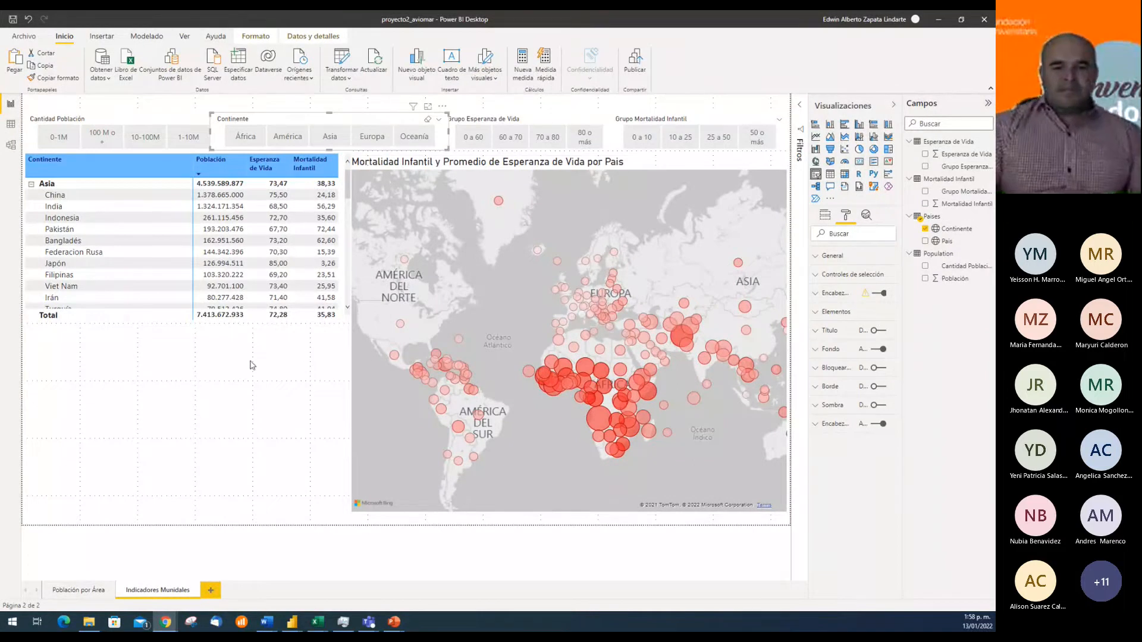
pyautogui.click(12, 22)
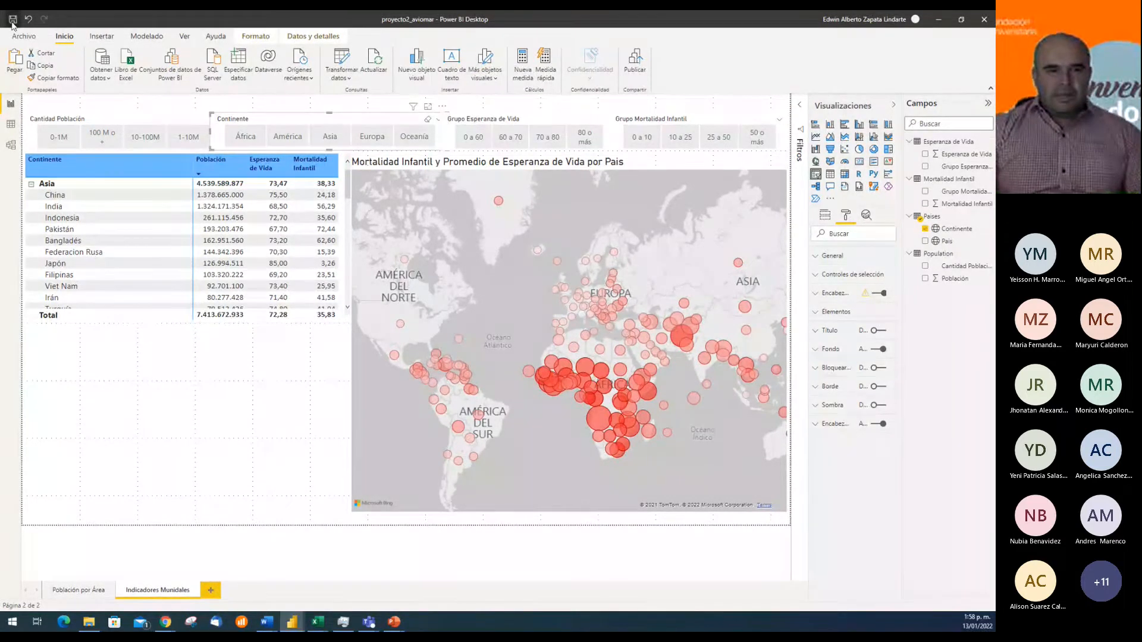
pyautogui.hotkey('ctrl', 's')
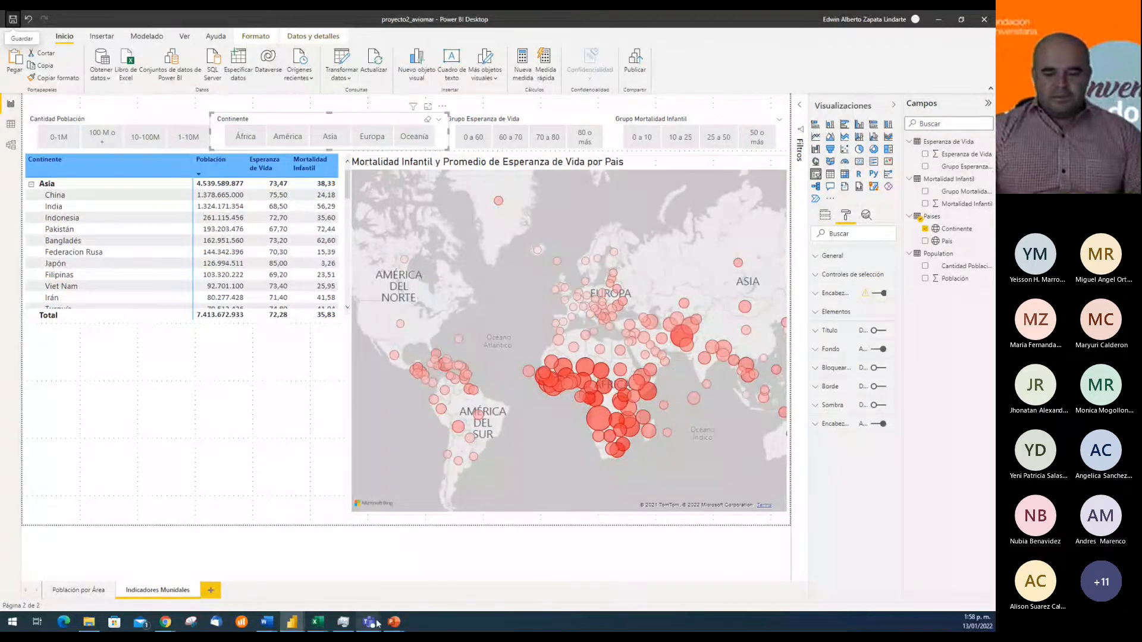
# Switch to the Teams meeting window and look through its participants list
pyautogui.moveTo(368, 621)
pyautogui.click(391, 593)
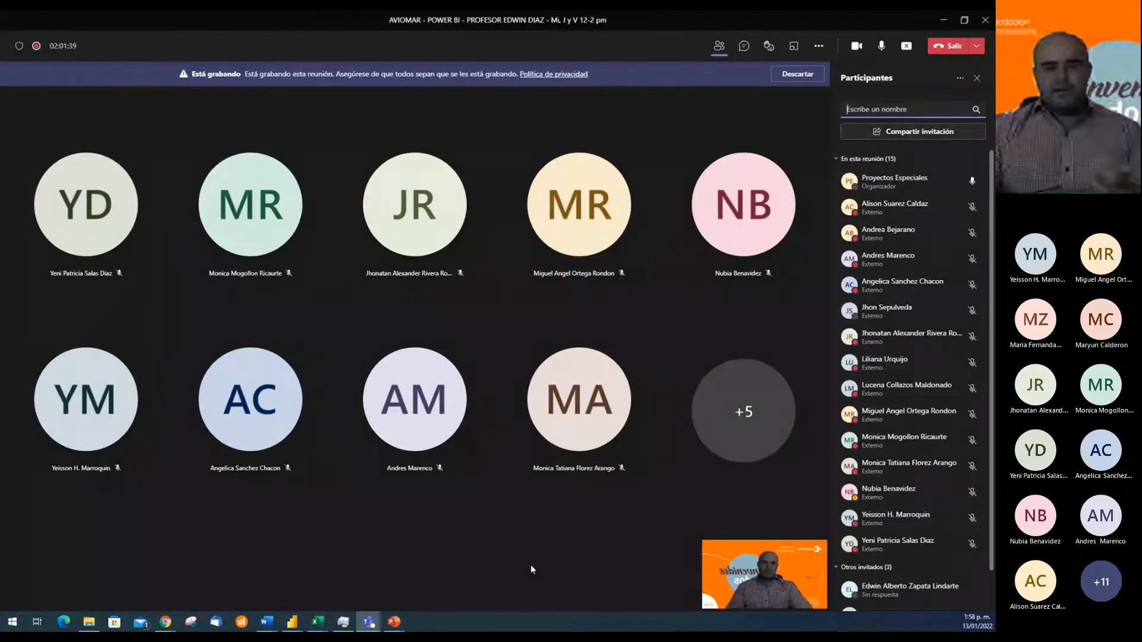
pyautogui.hotkey('alt', 'Tab')
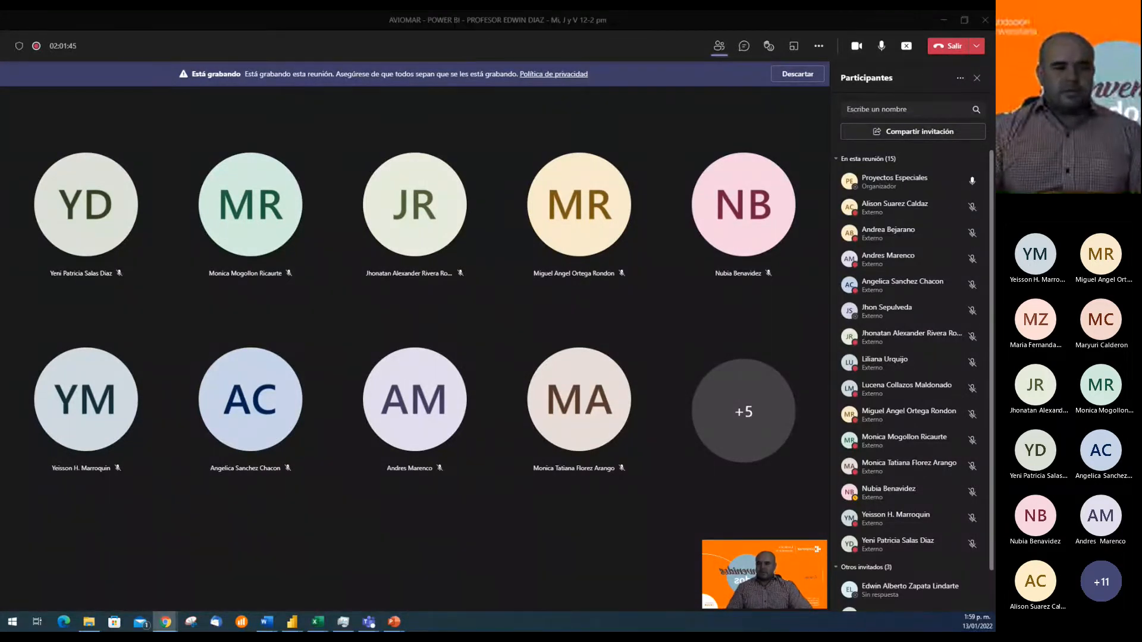
pyautogui.hotkey('alt', 'Tab')
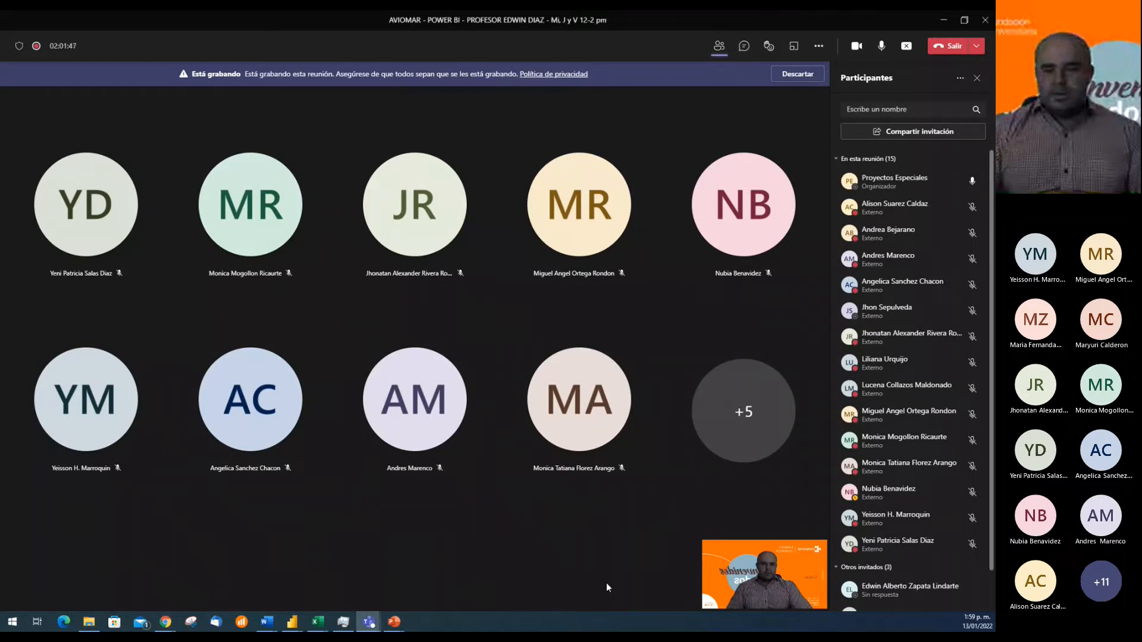
pyautogui.click(296, 623)
pyautogui.click(342, 588)
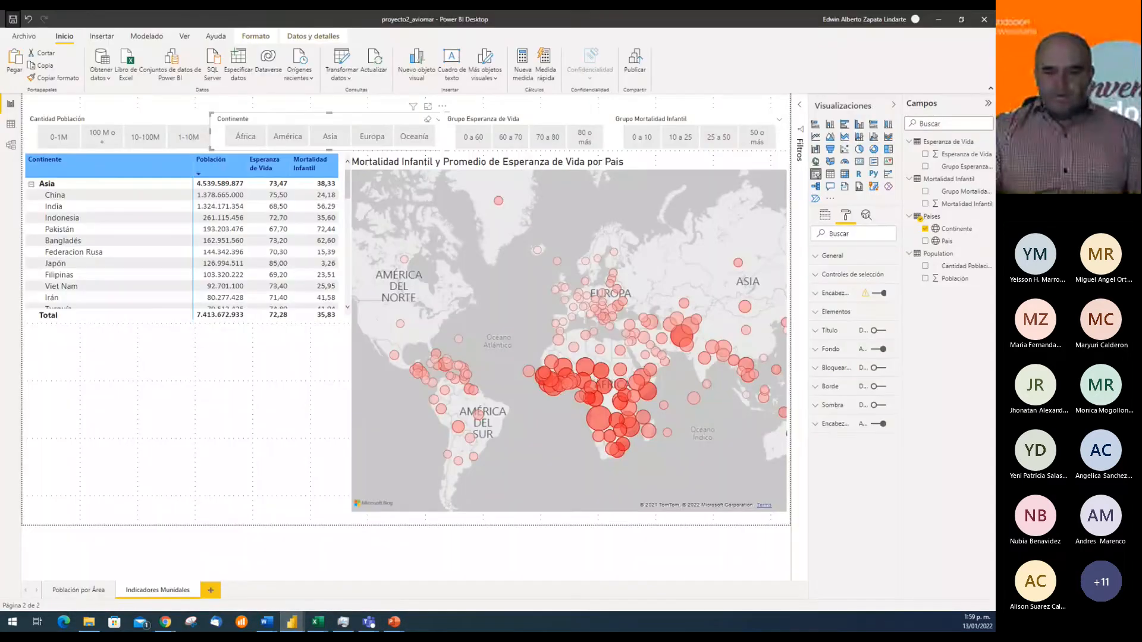
pyautogui.moveTo(369, 623)
pyautogui.click(404, 589)
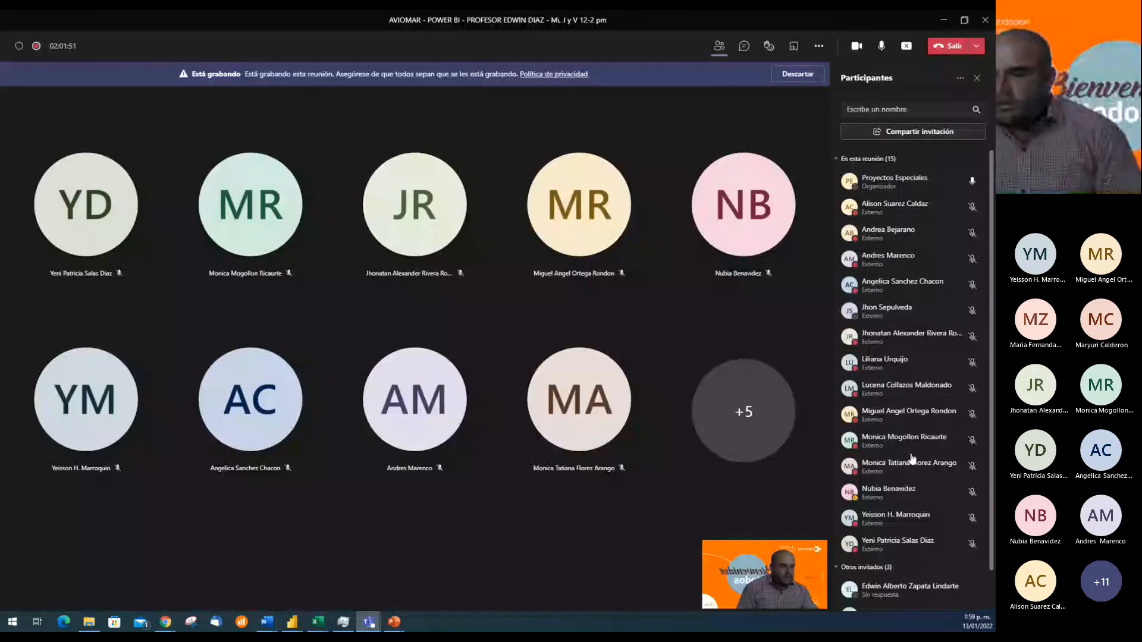
pyautogui.scroll(-2, 917, 463)
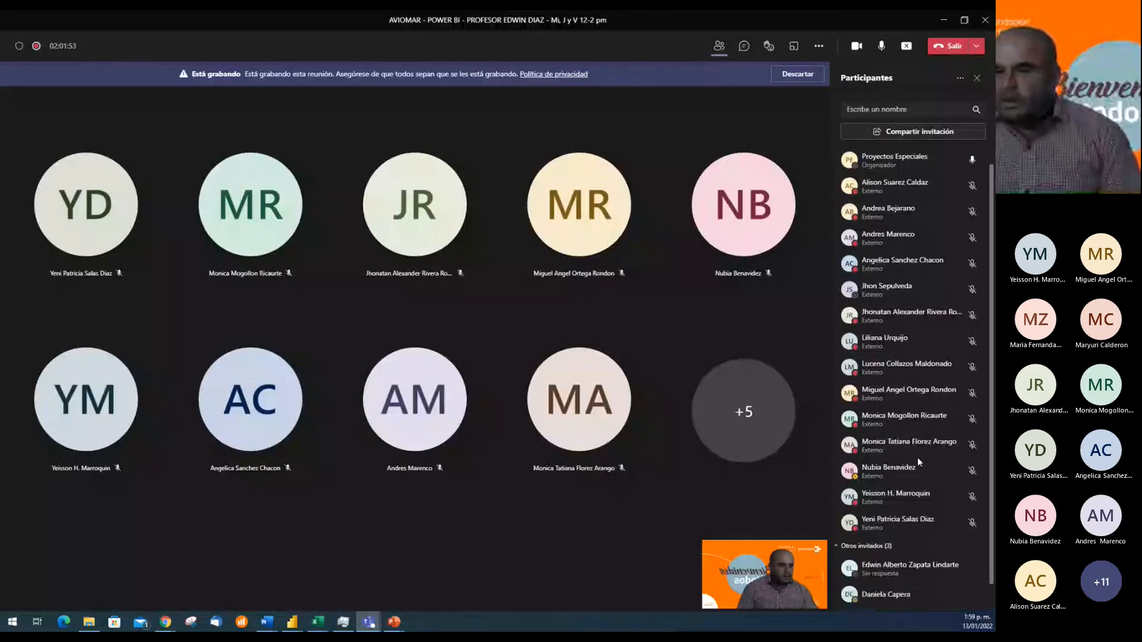
# Open the meeting chat and look back through its earlier messages
pyautogui.click(744, 45)
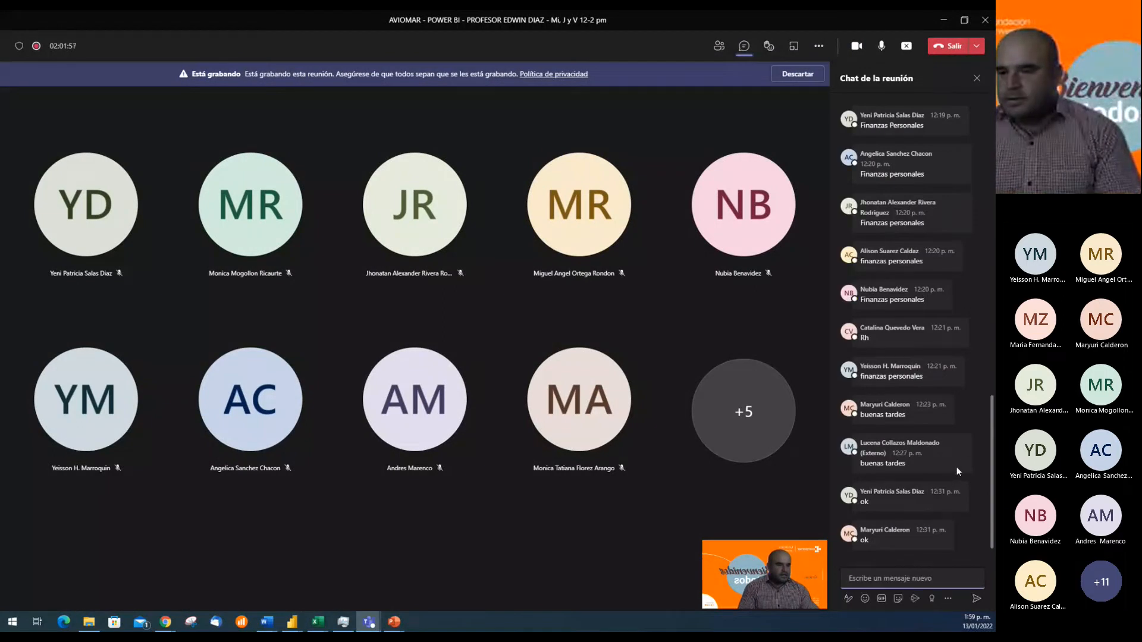
pyautogui.moveTo(957, 466)
pyautogui.scroll(5, 956, 466)
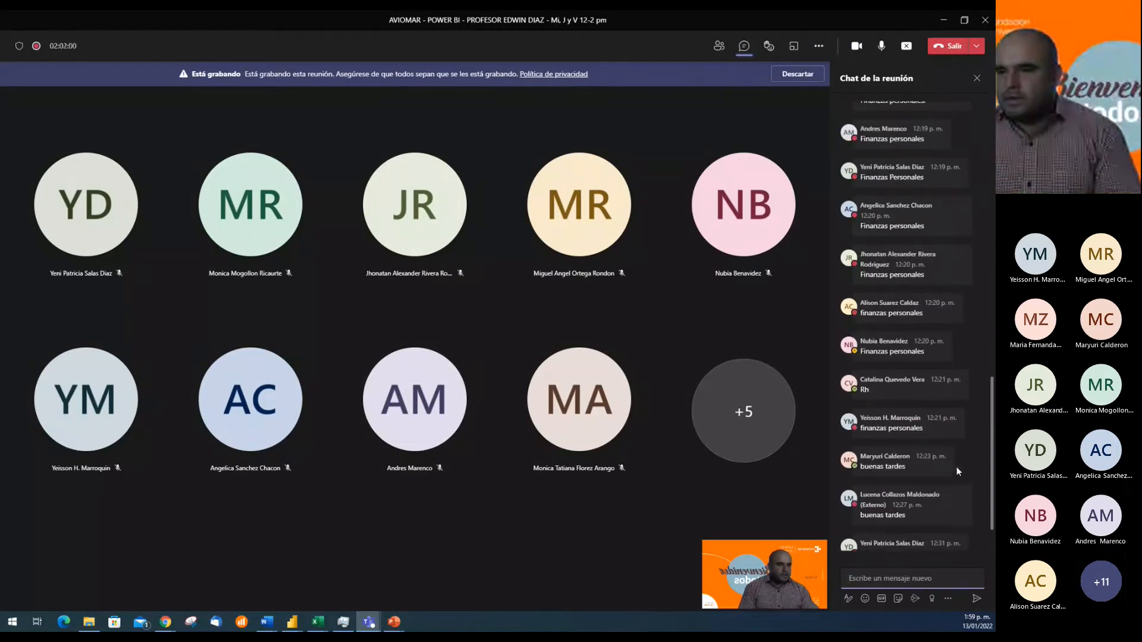
pyautogui.scroll(3, 957, 466)
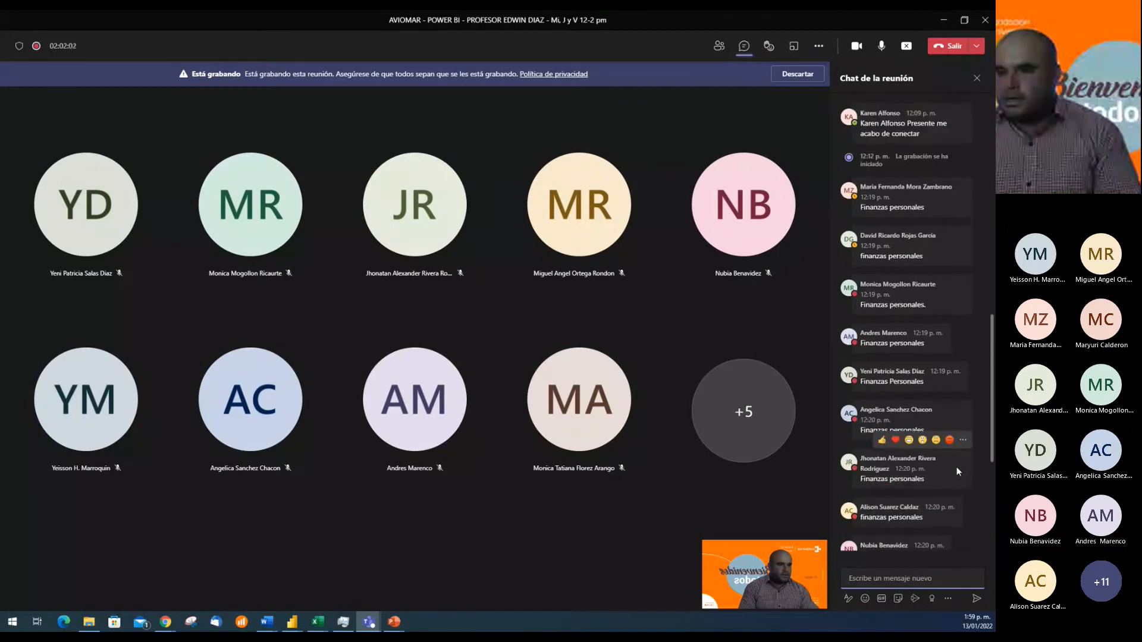
pyautogui.scroll(1, 956, 470)
pyautogui.scroll(-10, 956, 466)
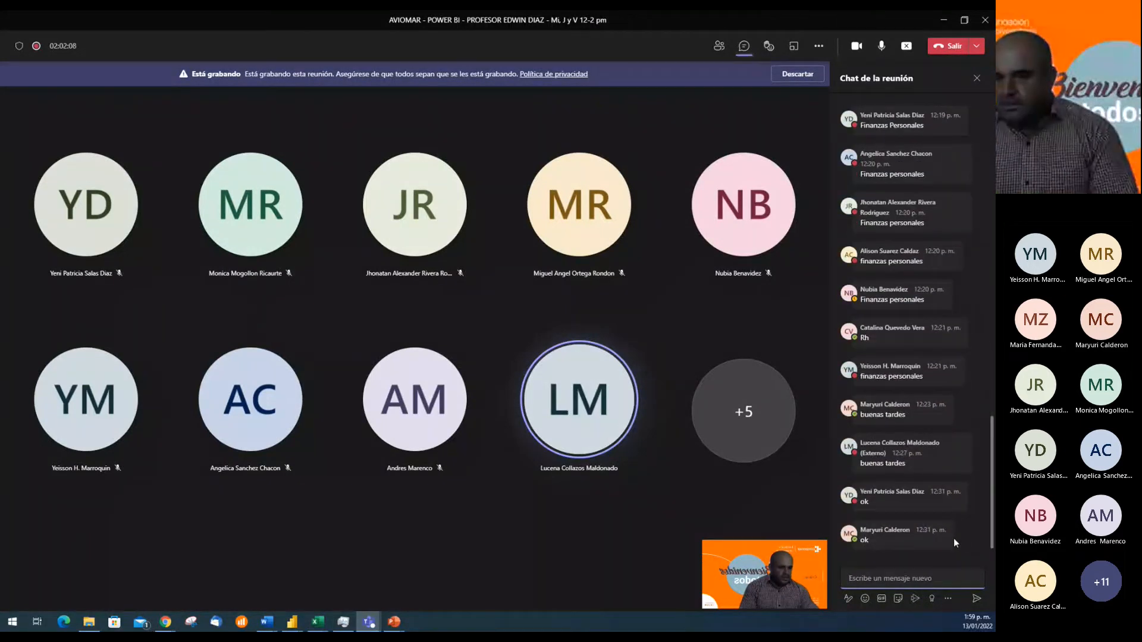
pyautogui.scroll(3, 957, 537)
pyautogui.scroll(-3, 957, 537)
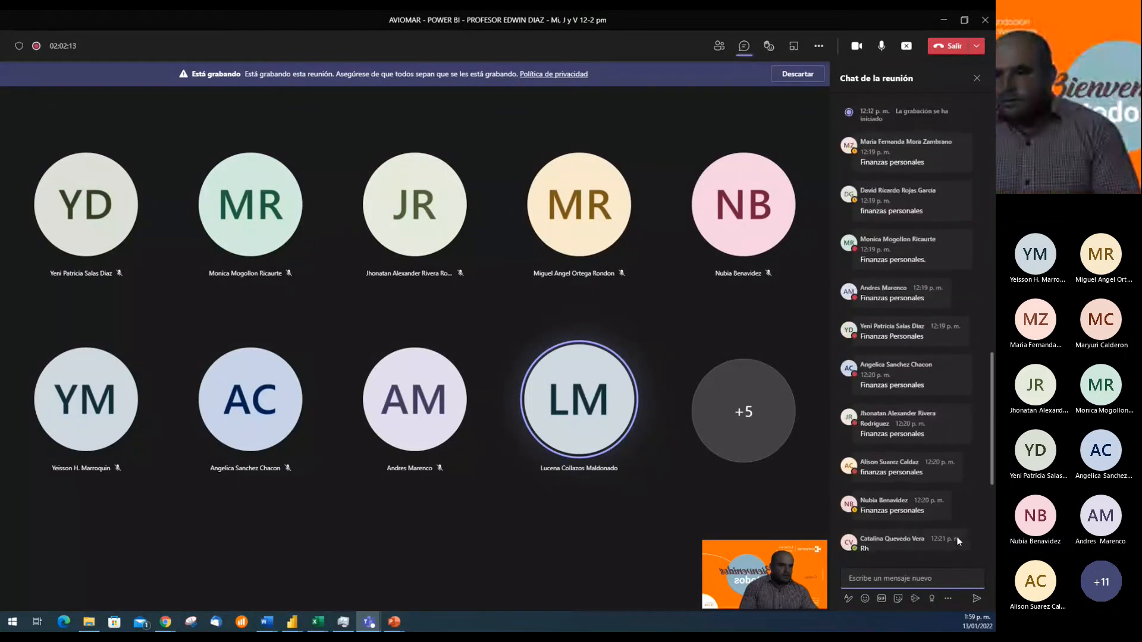
pyautogui.scroll(10, 957, 537)
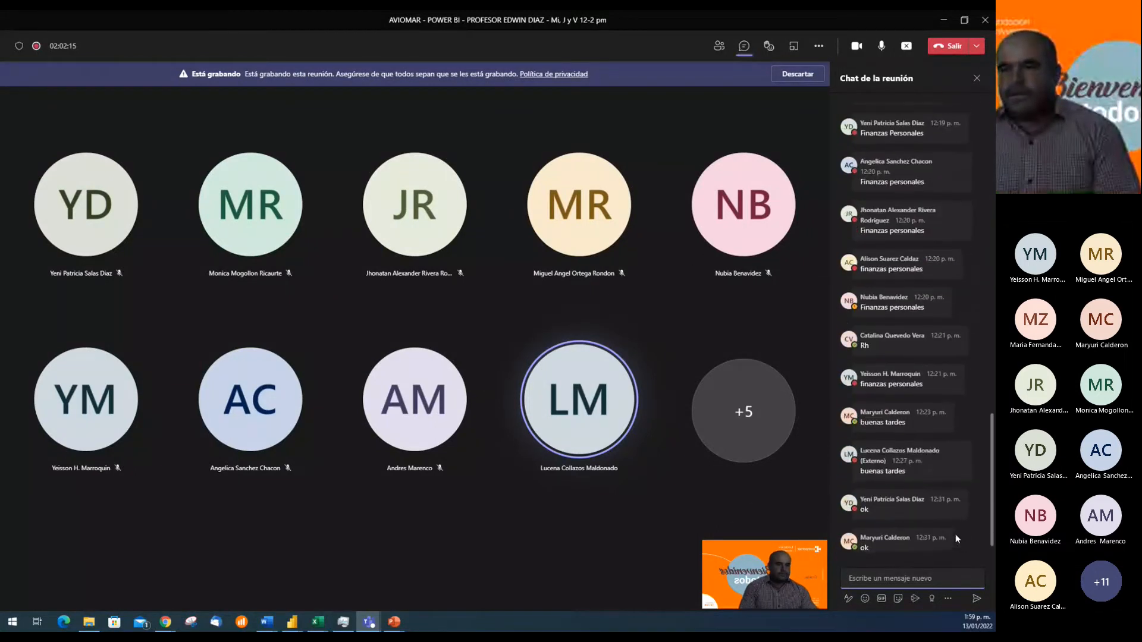
pyautogui.scroll(2, 950, 535)
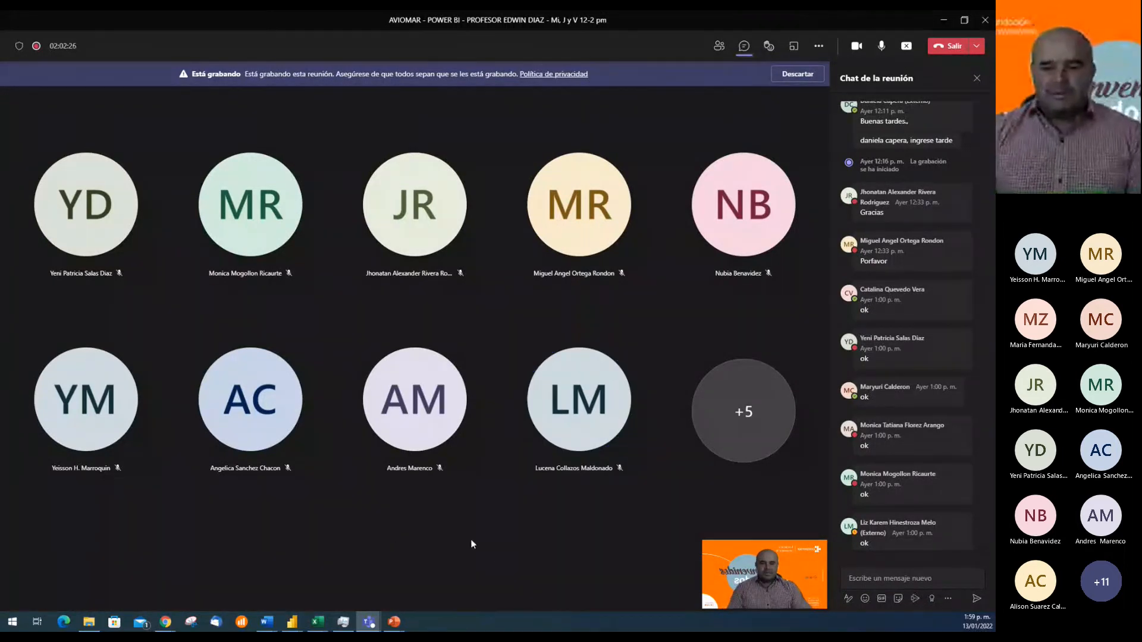
# Switch to the proyecto2_aviomar report in Power BI Desktop and deselect the Continente slicer on the Indicadores Mundiales page
pyautogui.moveTo(292, 622)
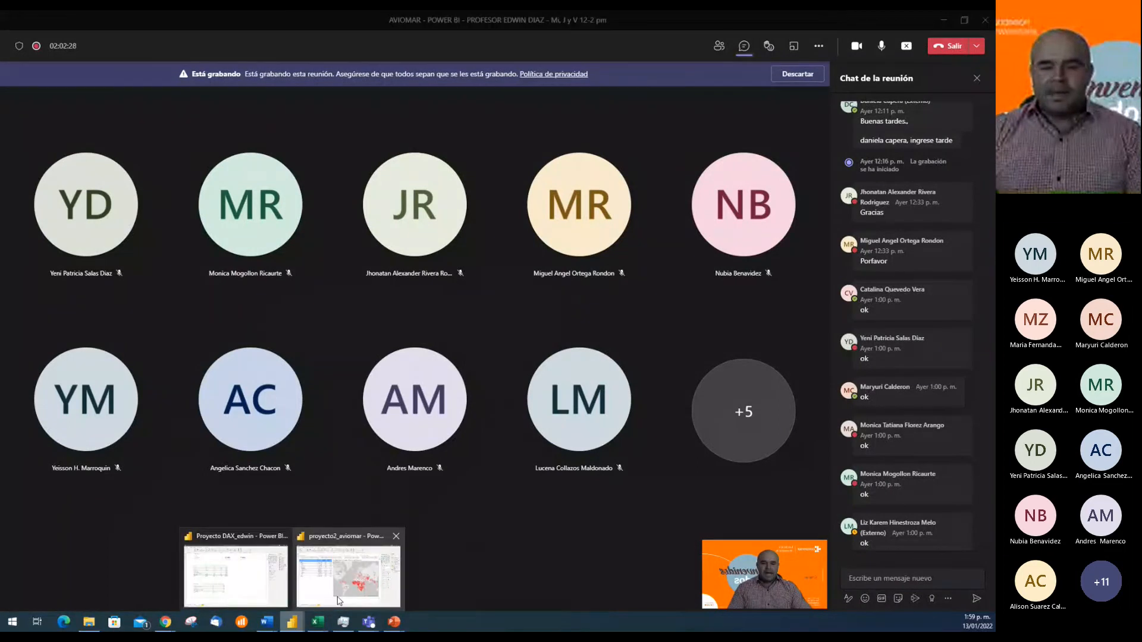
pyautogui.click(337, 594)
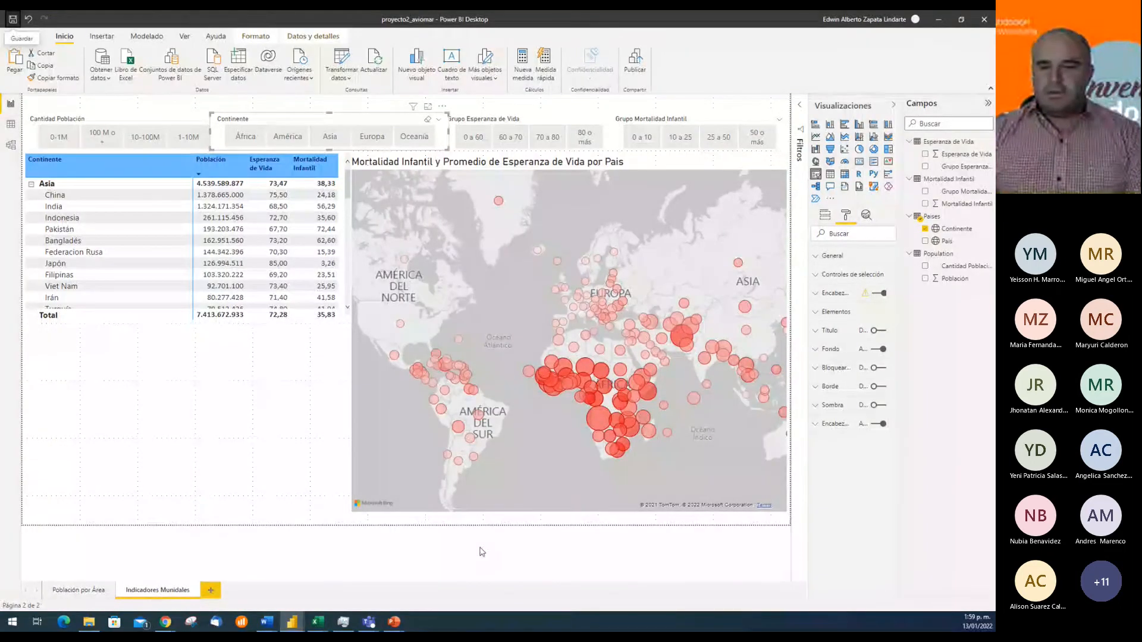
pyautogui.click(510, 577)
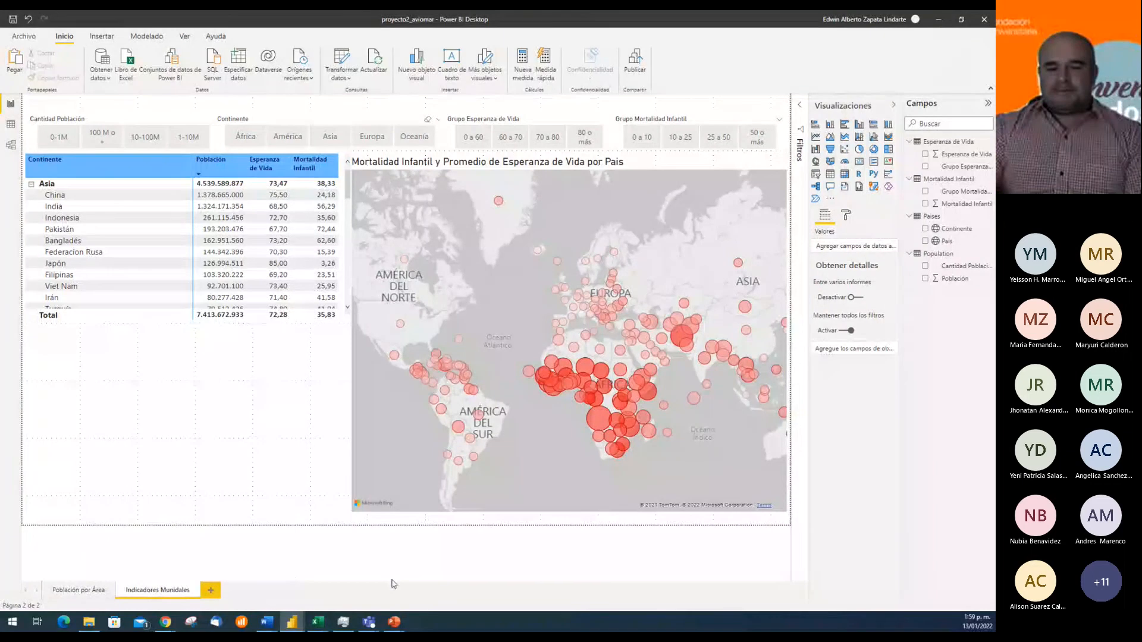
# Switch back to the Teams class meeting and stop its recording
pyautogui.moveTo(364, 626)
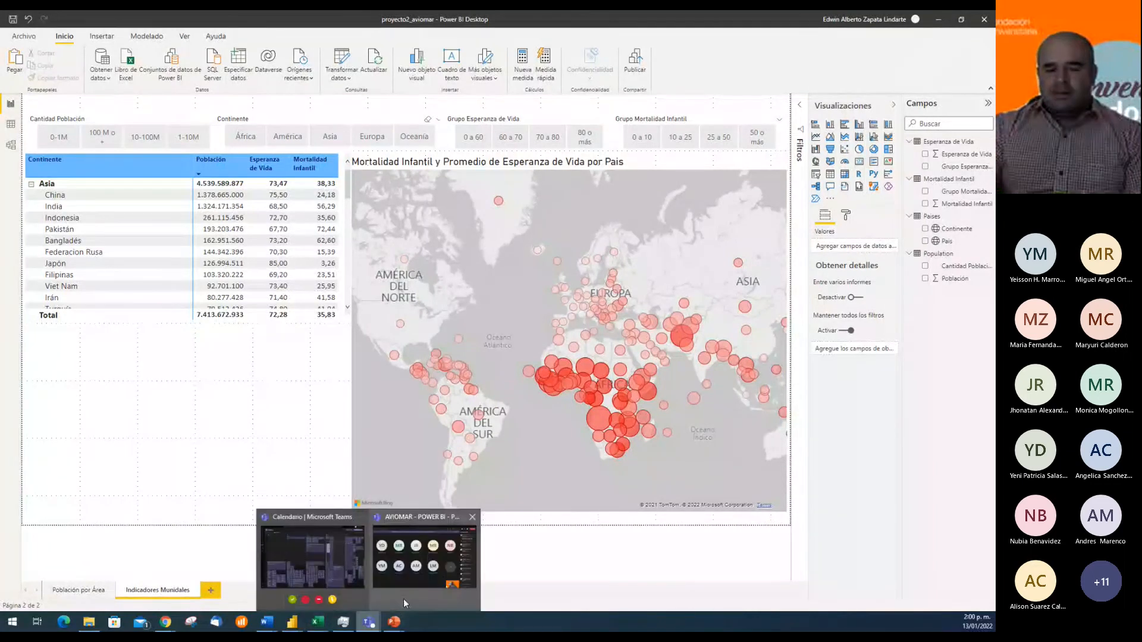
pyautogui.click(403, 598)
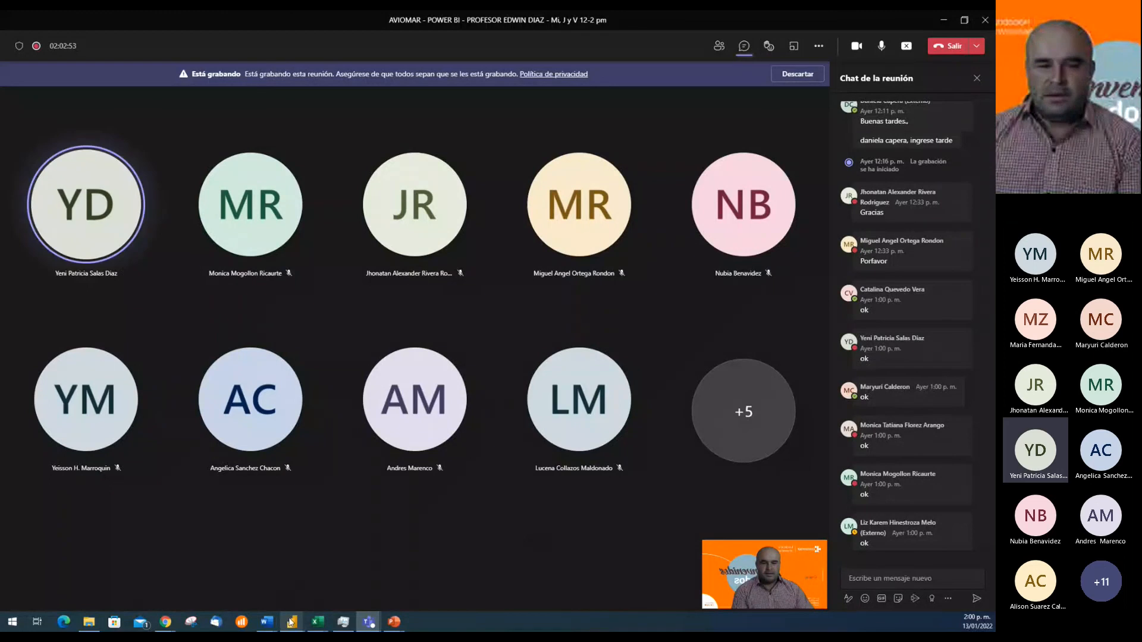
pyautogui.moveTo(291, 622)
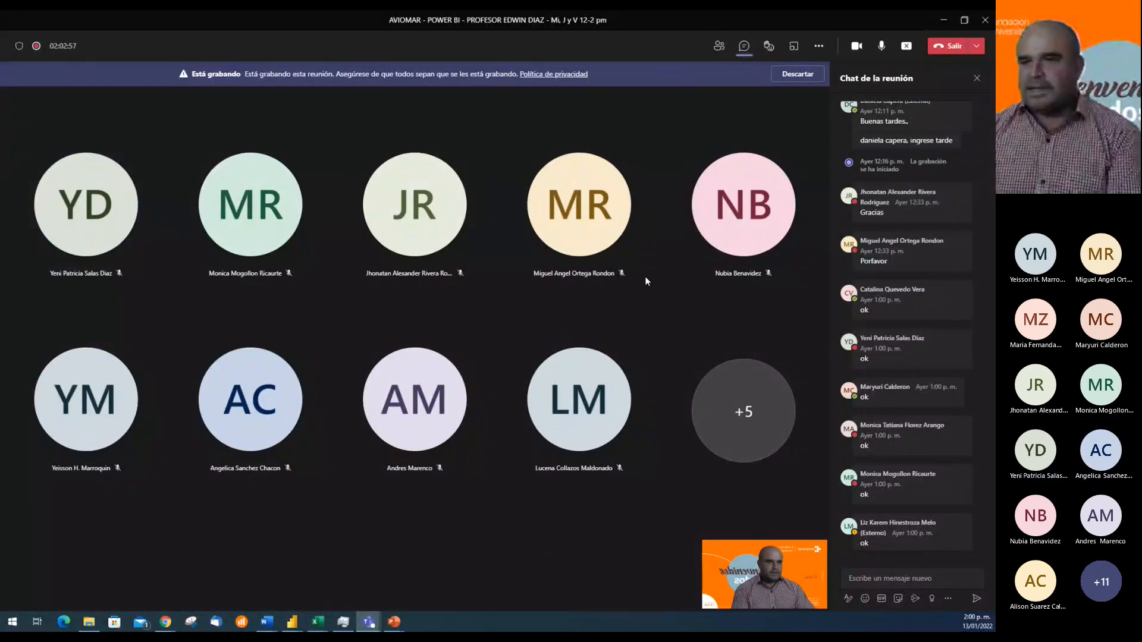
pyautogui.click(818, 46)
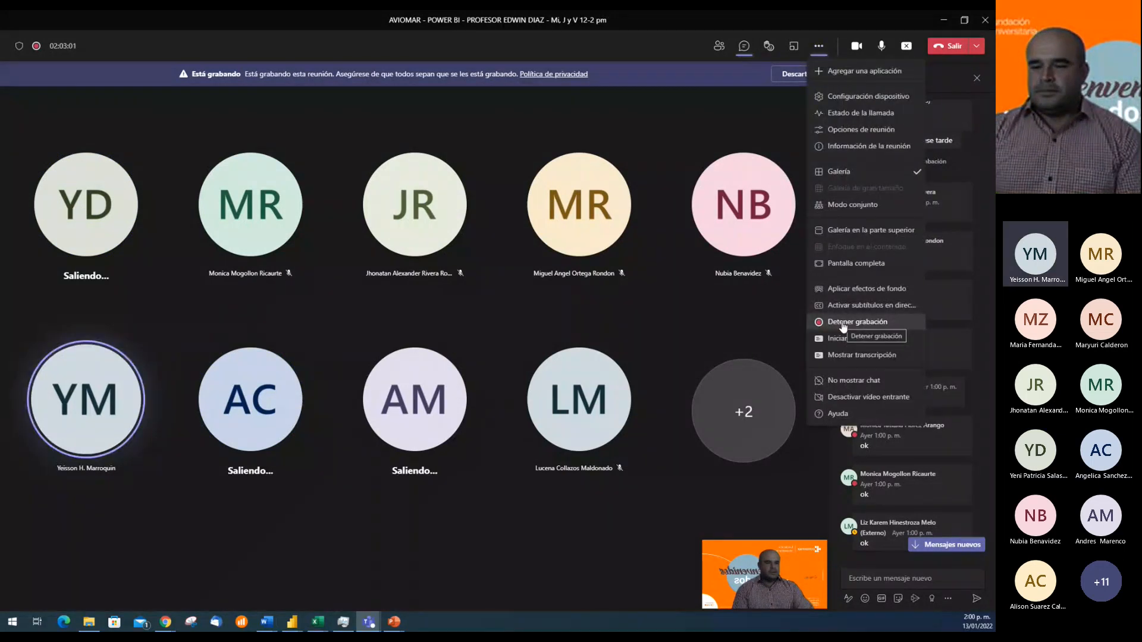